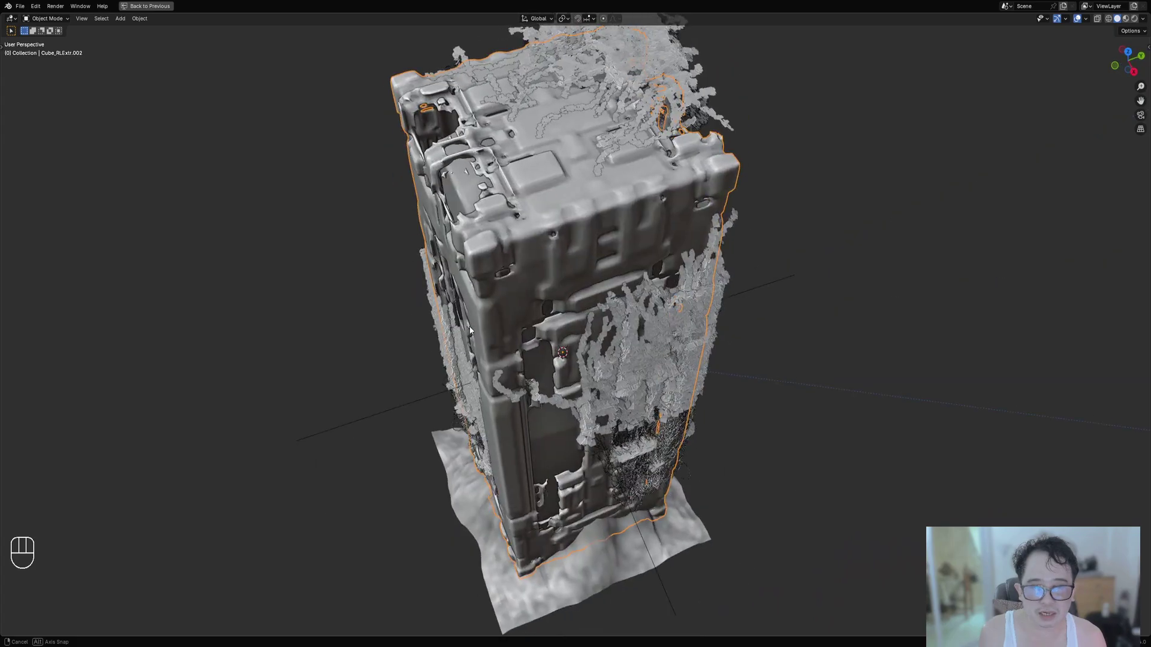
Examine the ivy-covered tower's base mesh in Edit Mode with nothing selected and the viewport overlays hidden.
left_click(533, 175)
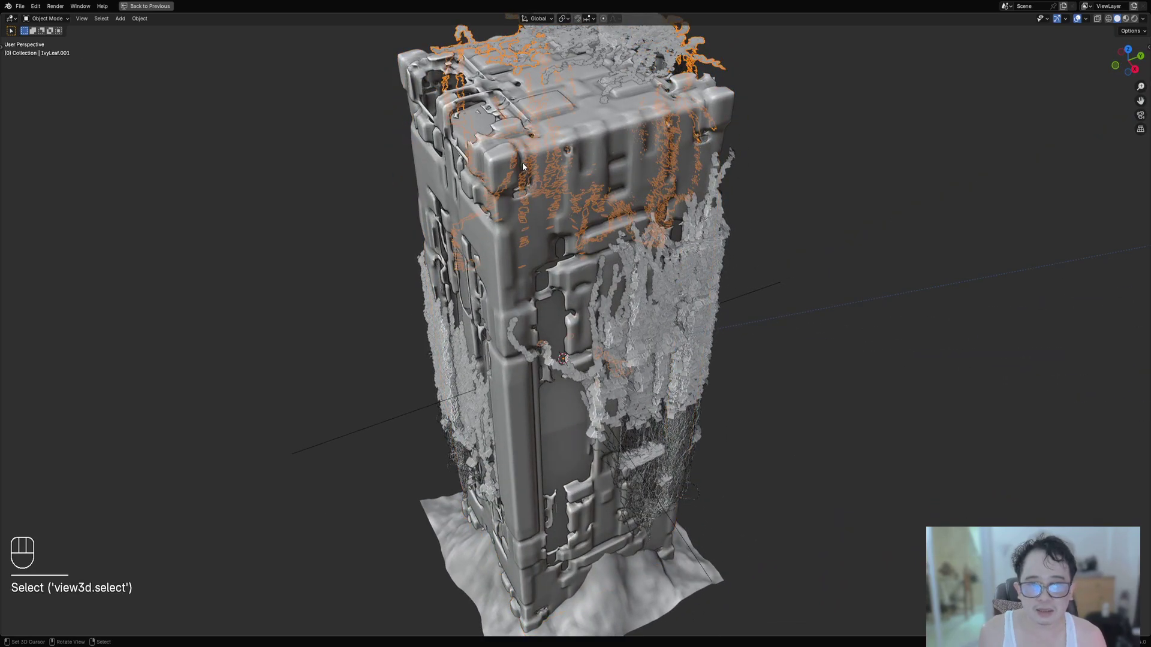
left_click(523, 162)
key("Tab")
middle_click_drag(522, 162, 709, 275)
key("alt+a")
key("shift+alt+z")
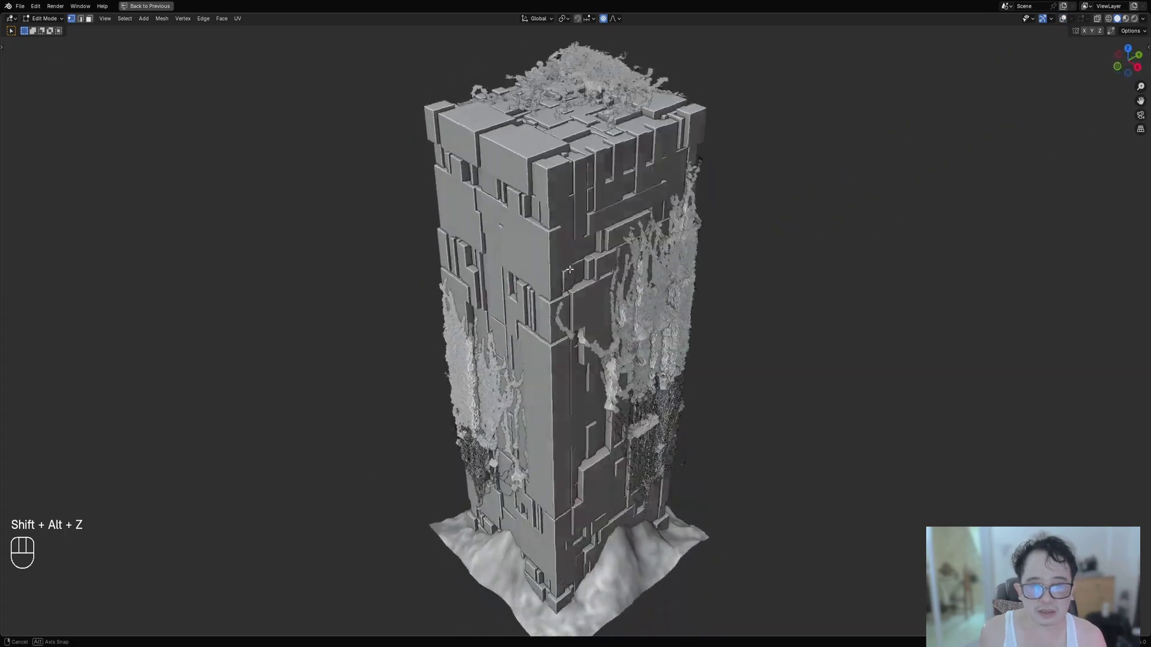
Restore the full layout and show the tower's Smooth and Remesh modifier settings.
key("ctrl+space")
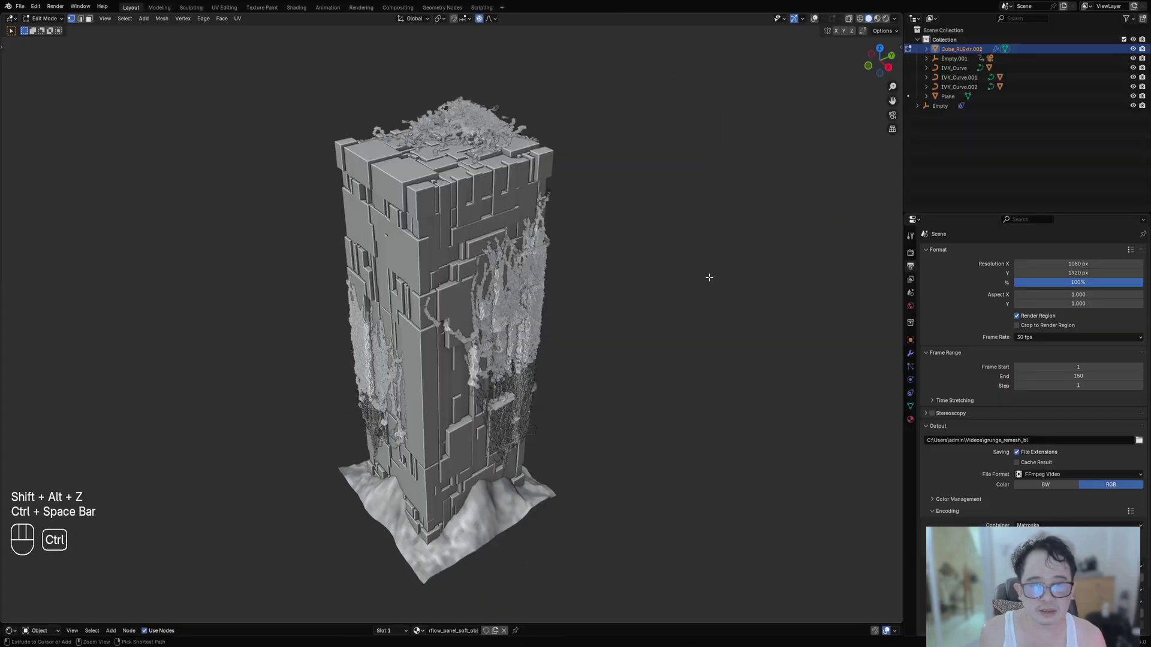
left_click(910, 354)
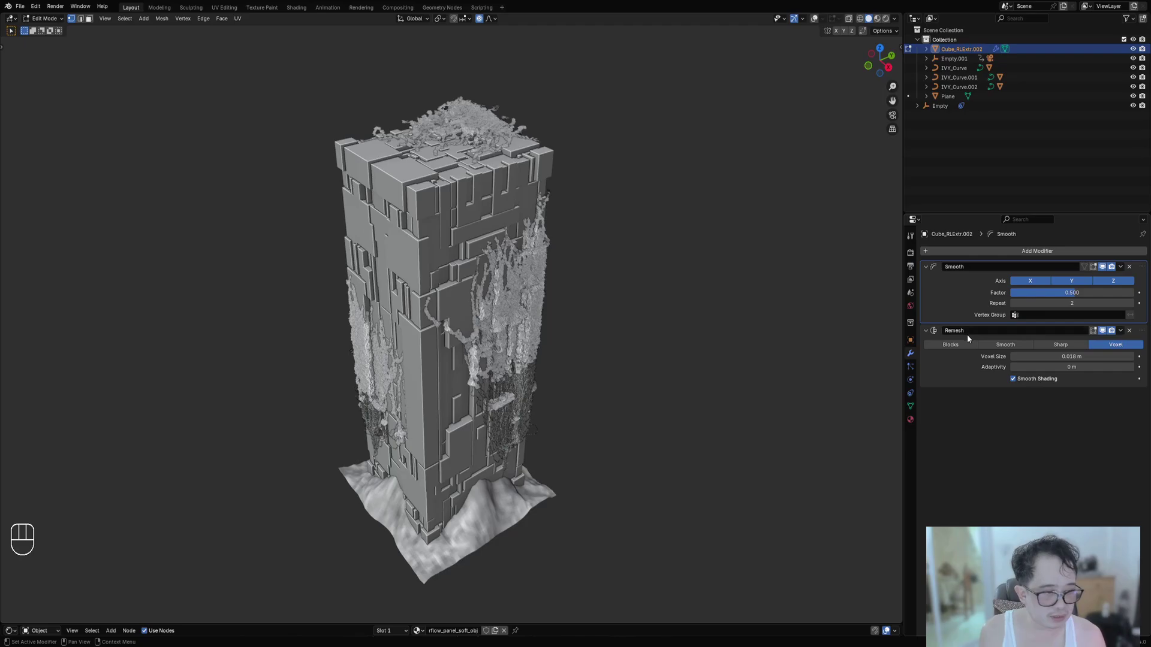
scroll(465, 256, "up", 6)
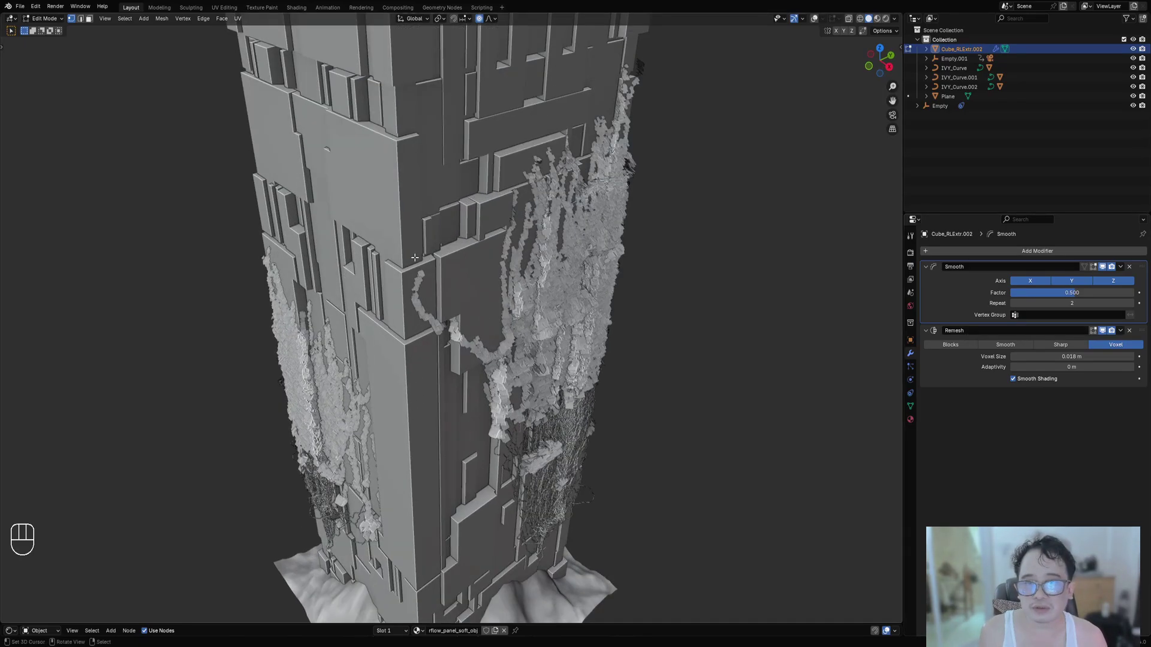
Return the tower to Object Mode and view its smoothed, remeshed surface in the maximized viewport before restoring the layout.
key("ctrl+space")
scroll(465, 256, "down", 8)
key("Tab")
mouse_move(569, 257)
middle_mouse_down()
mouse_move(639, 235)
mouse_move(564, 249)
middle_mouse_up()
key("ctrl+space")
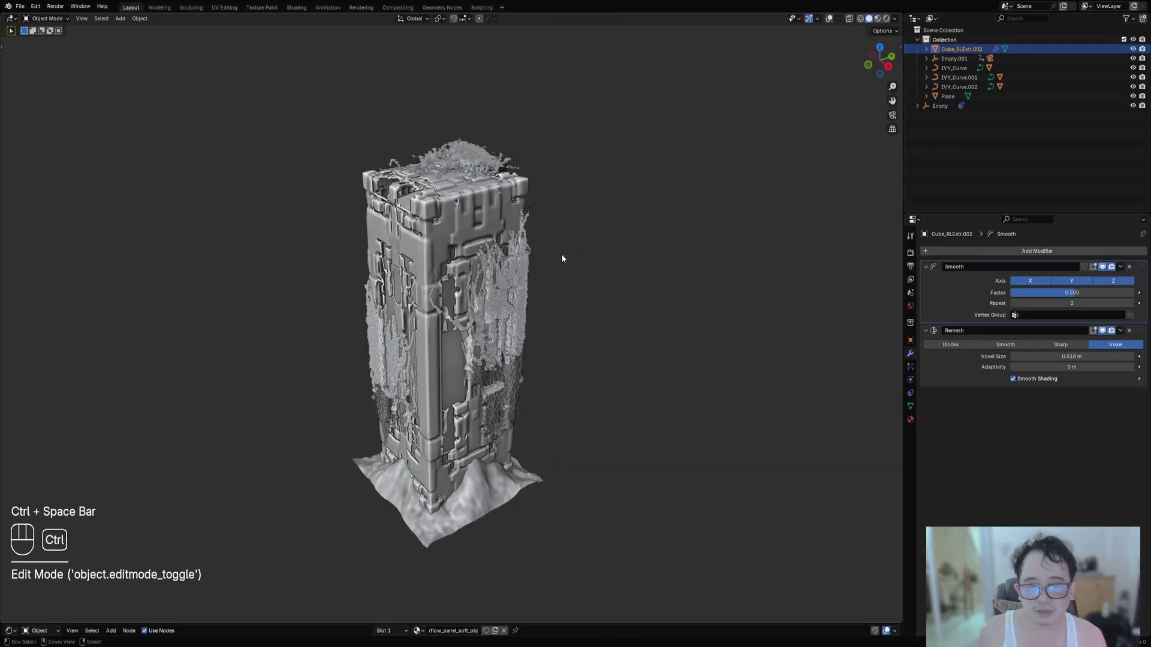
Enlarge the Shader Editor below the viewport and examine the node tree of the tower's material.
left_click_drag(547, 625, 561, 357)
scroll(457, 455, "down", 2)
middle_click_drag(457, 455, 445, 482)
scroll(465, 482, "up", 2)
scroll(448, 263, "up", 8)
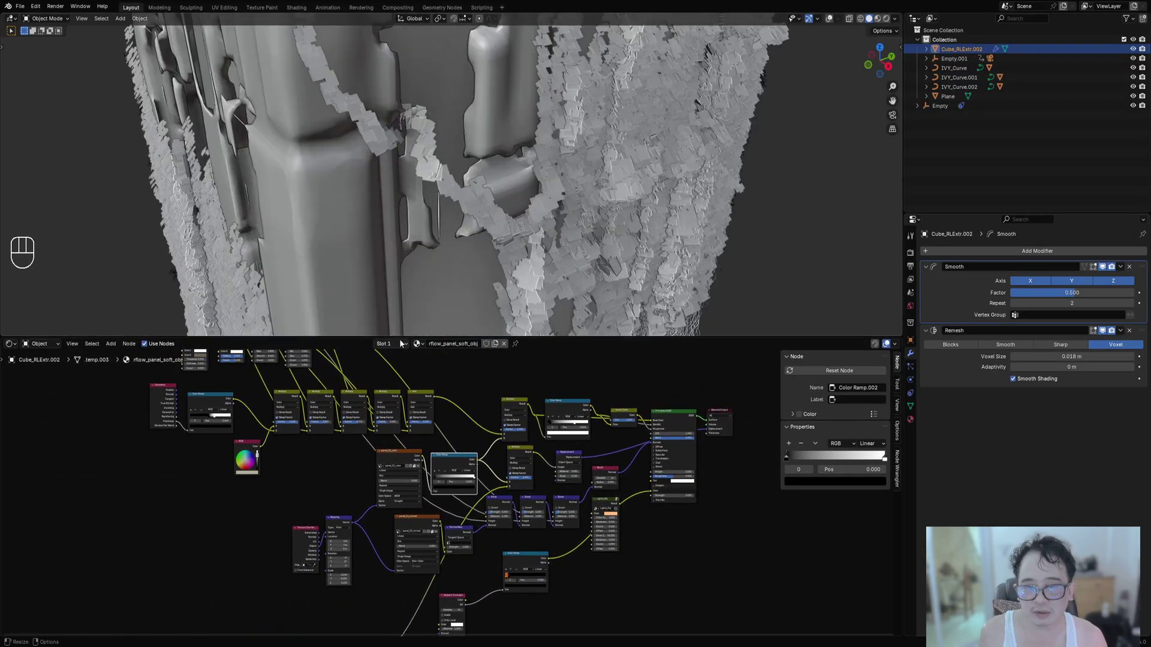
left_click(417, 344)
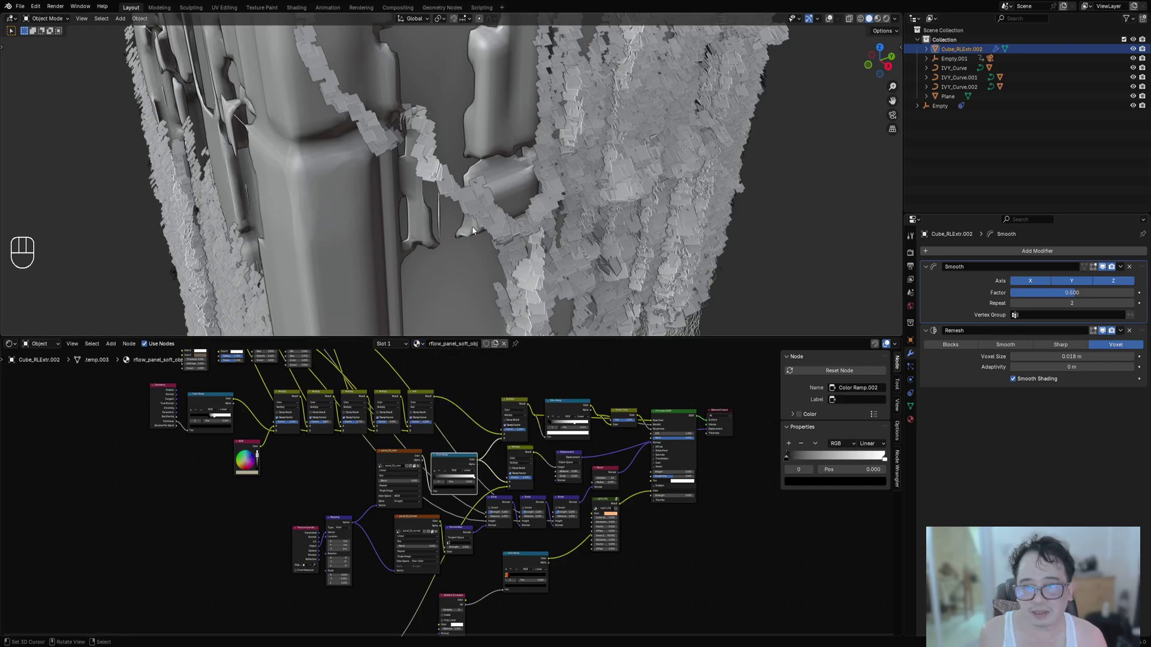
scroll(472, 226, "down", 4)
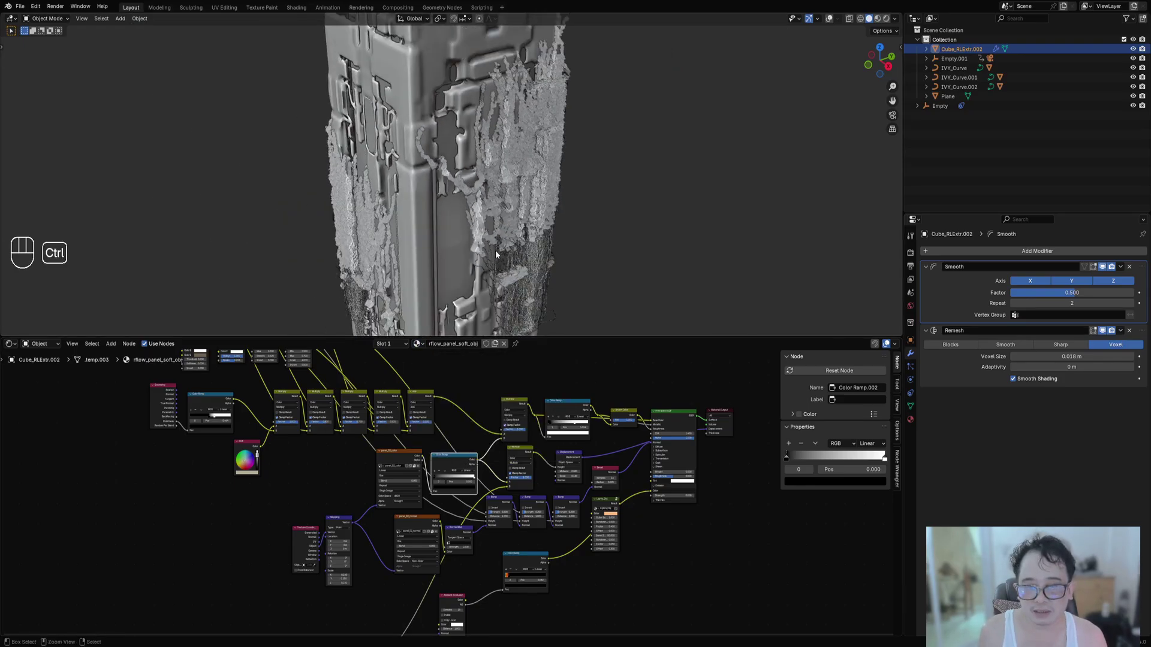
Maximize the 3D viewport and examine the whole tower from several sides in solid shading.
key("ctrl+space")
scroll(497, 254, "down", 3)
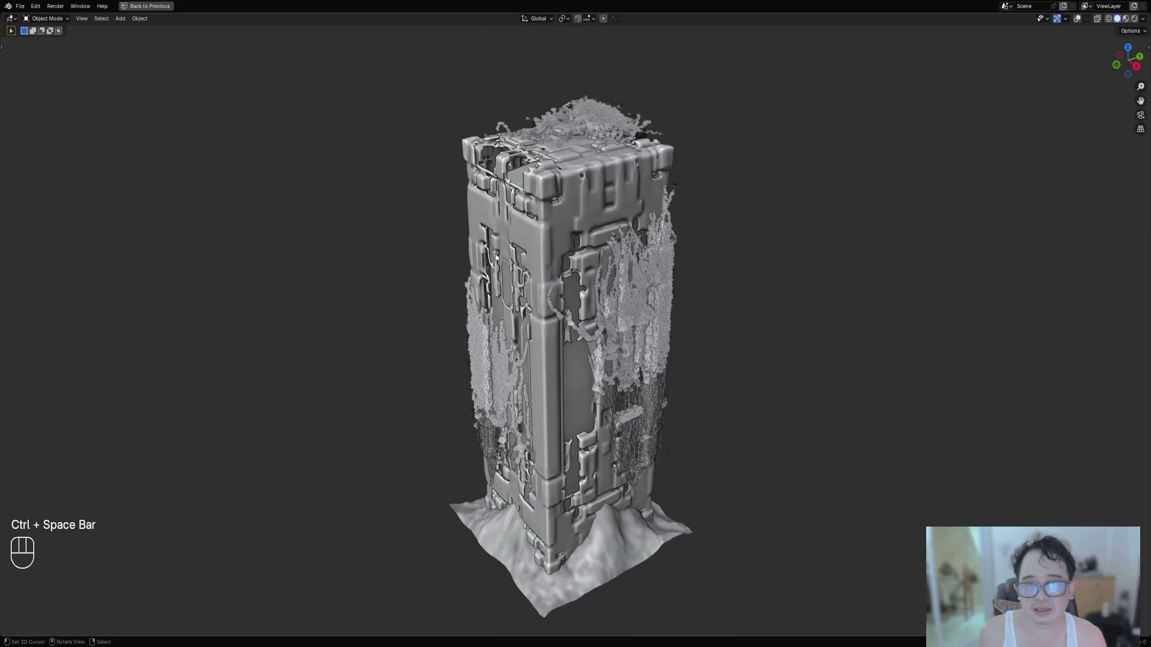
mouse_move(496, 254)
middle_mouse_down()
mouse_move(586, 270)
mouse_move(502, 275)
middle_mouse_up()
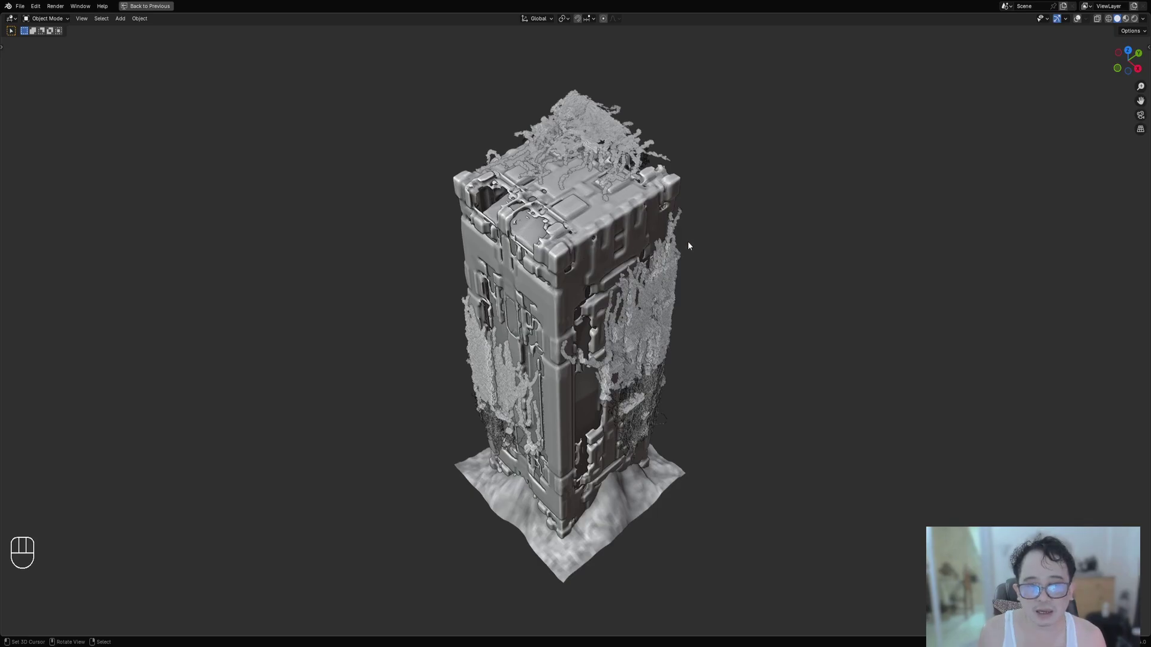
mouse_move(621, 273)
middle_mouse_down()
mouse_move(618, 218)
mouse_move(621, 274)
mouse_move(740, 257)
mouse_move(825, 280)
mouse_move(610, 263)
mouse_move(664, 264)
mouse_move(663, 277)
mouse_move(559, 308)
mouse_move(593, 287)
middle_mouse_up()
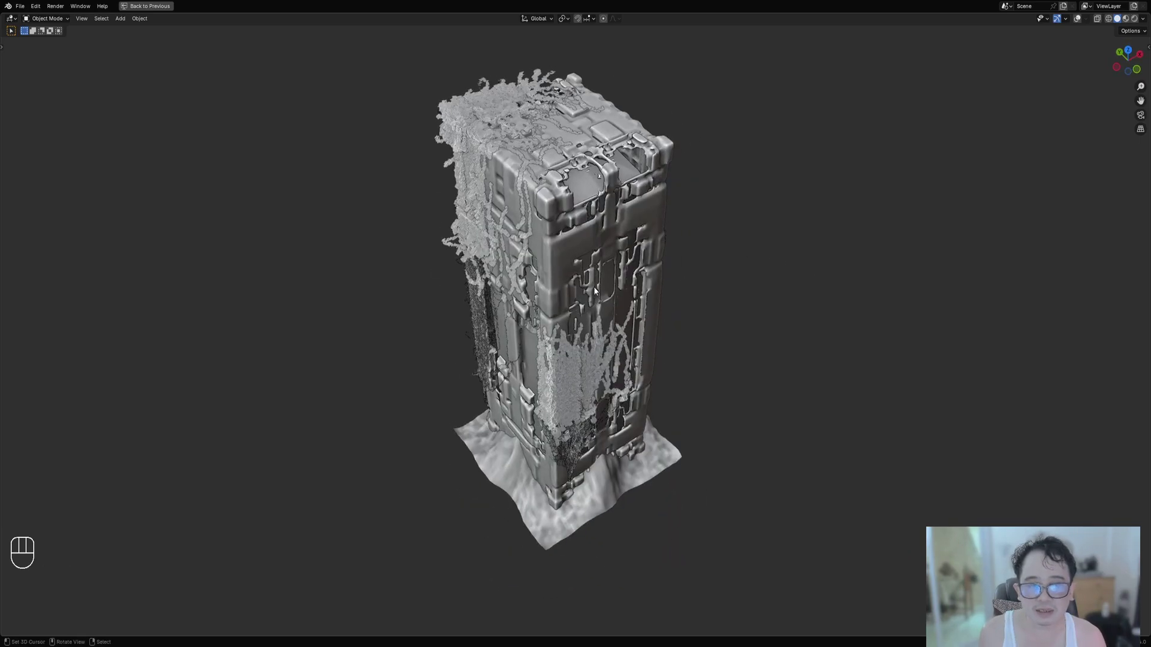
Switch the viewport to rendered shading and examine the tower's grunge stone and ivy materials.
key("z")
left_click(661, 252)
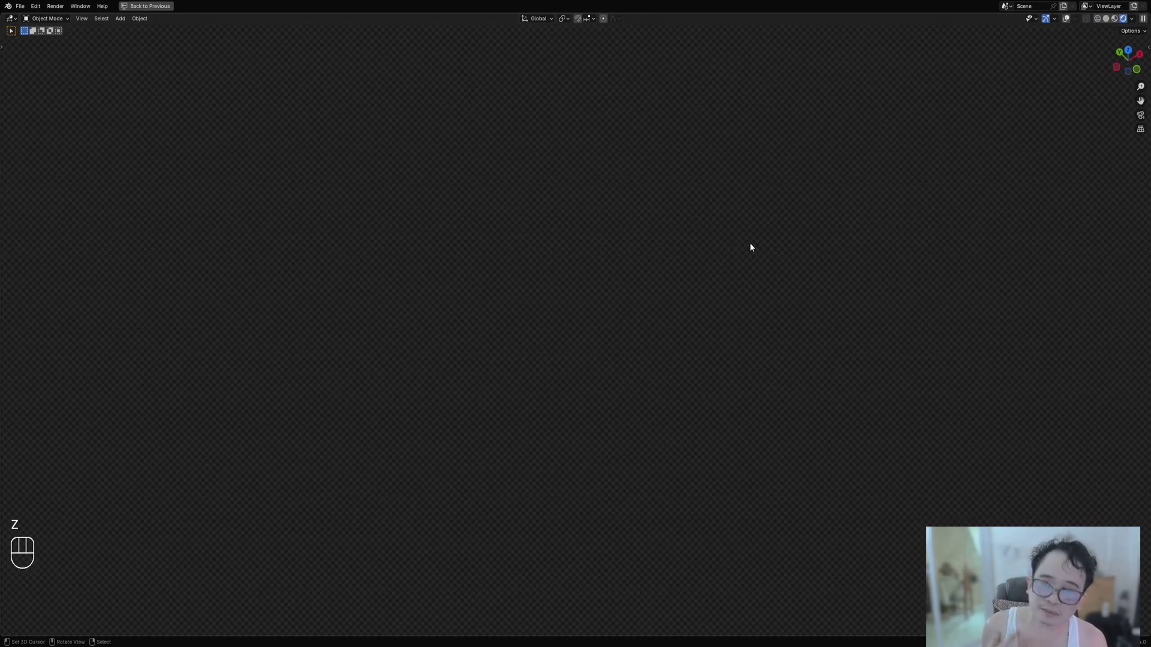
mouse_move(751, 247)
middle_mouse_down()
mouse_move(637, 239)
mouse_move(730, 249)
middle_mouse_up()
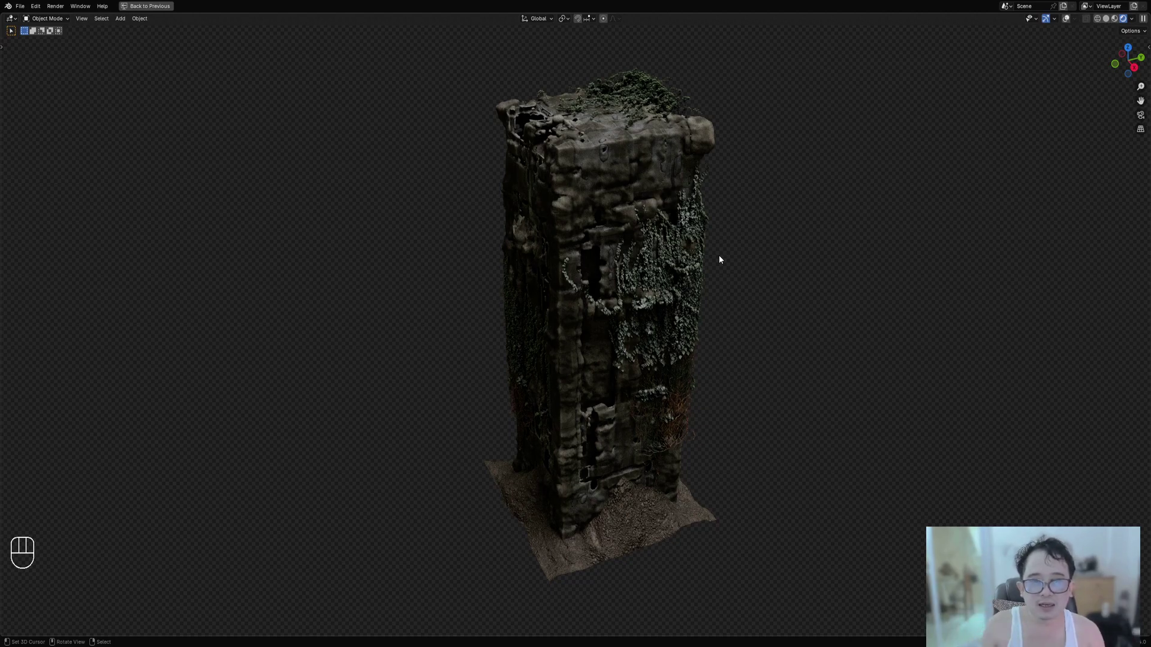
middle_click_drag(728, 252, 748, 284)
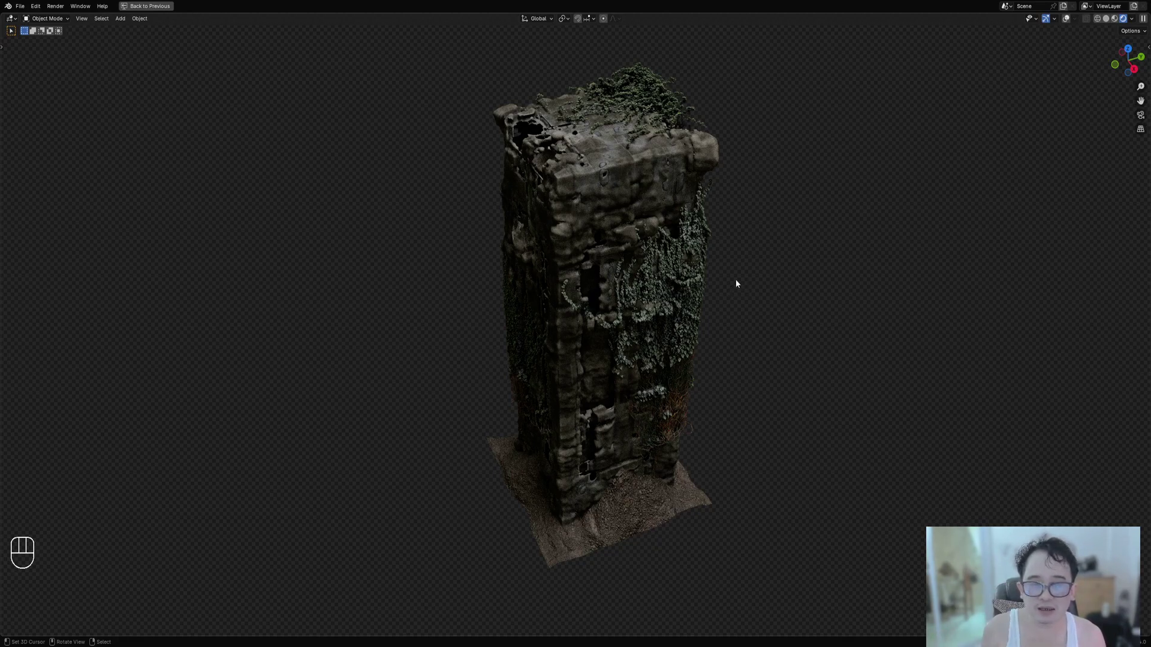
Try to run Random Panels on the scene, and switch the viewport back to solid shading.
key("shift+q")
left_click(821, 173)
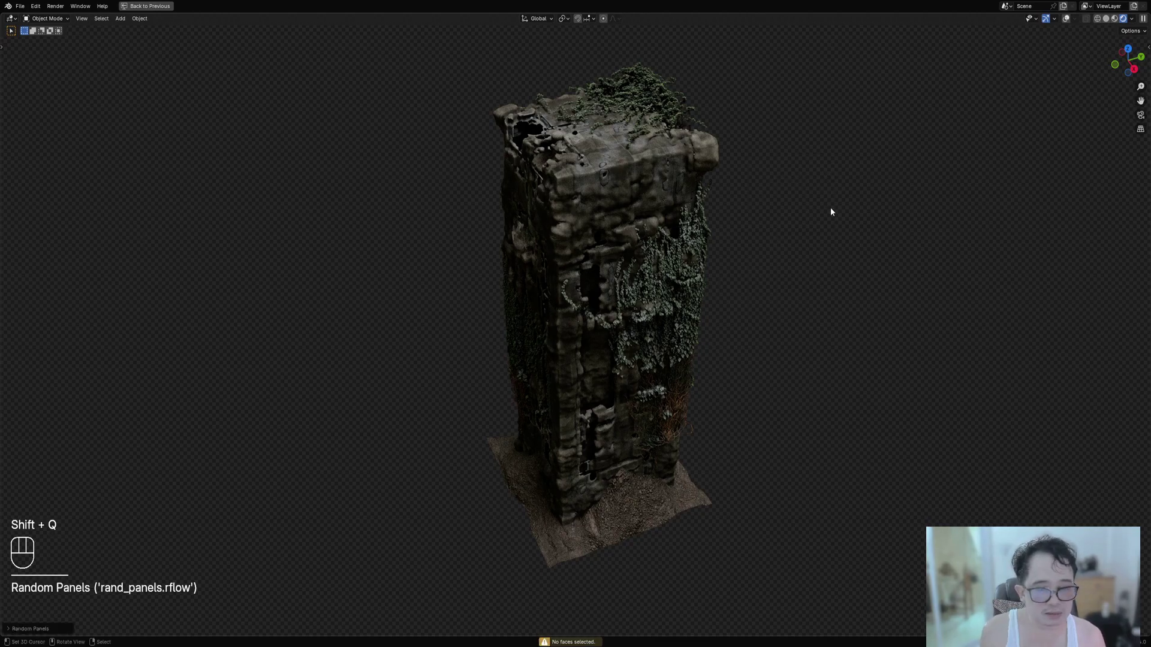
key("z")
left_click(647, 171)
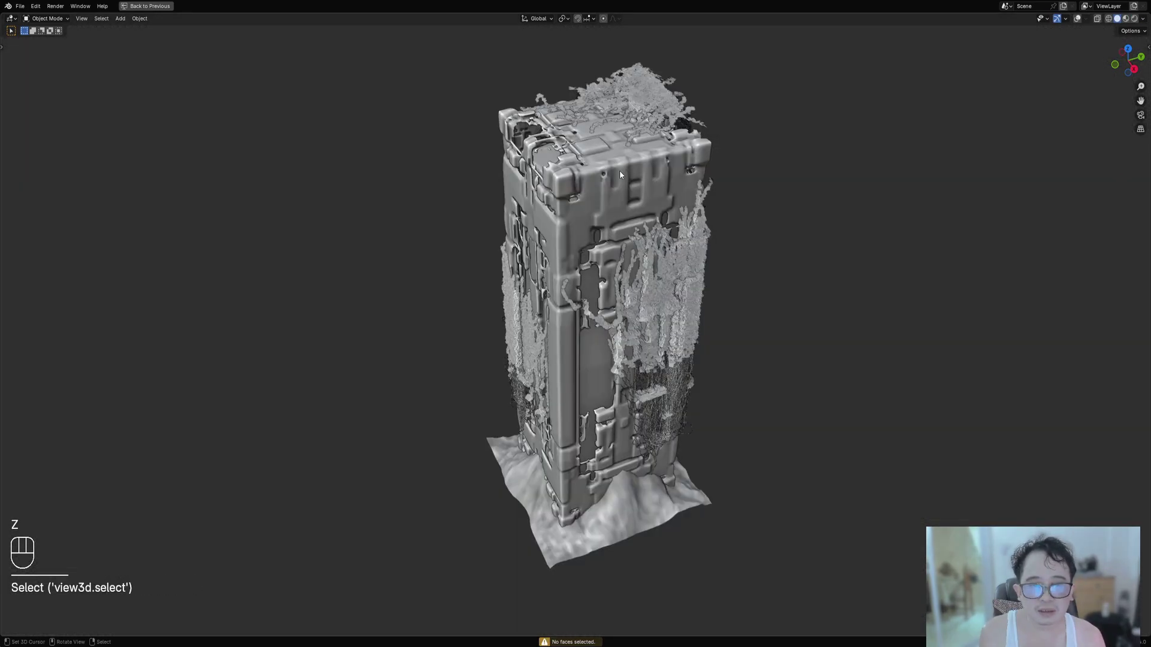
Turn on viewport overlays and inspect the tower's panel edges in face selection mode, returning to Object Mode with the tower selected.
key("Tab")
key("shift+alt+z")
key("Tab")
key("Tab")
key("3")
left_click(610, 193)
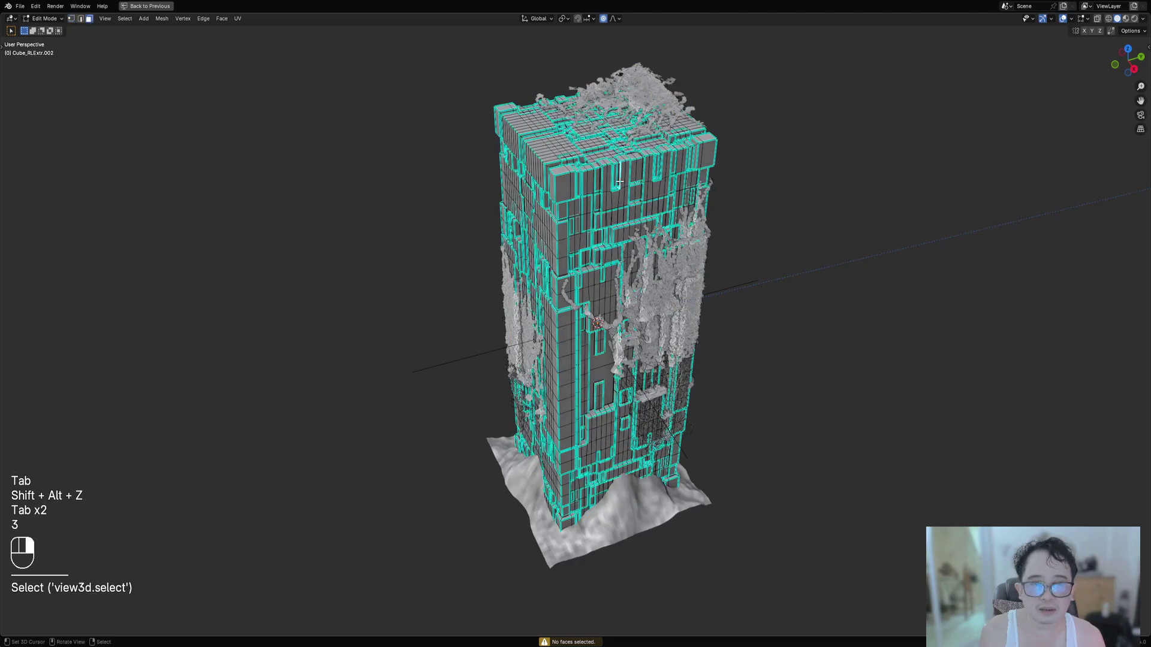
key("3")
key("Tab")
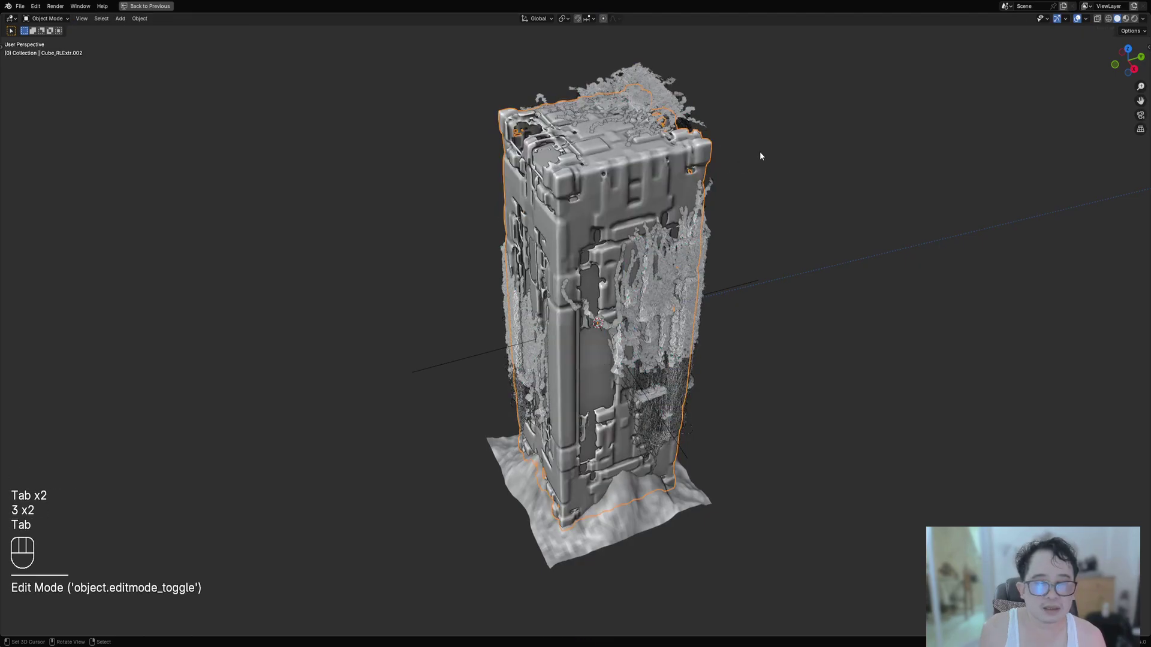
Review the Random Panels options for the tower, close them without panelling it, and deselect everything.
key("shift+q")
left_click(760, 151)
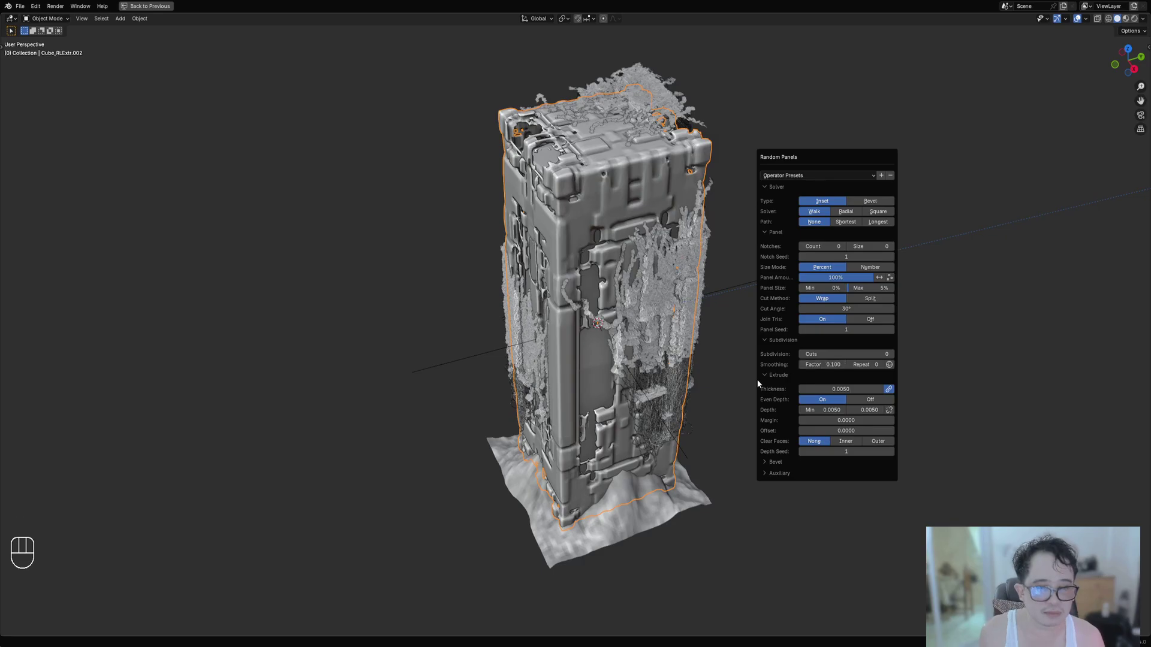
scroll(647, 343, "down", 3)
middle_click_drag(630, 344, 651, 369)
key("alt+a")
scroll(573, 213, "up", 4)
Preview the tower from another side in rendered shading and return to solid shading.
key("z")
left_click(615, 174)
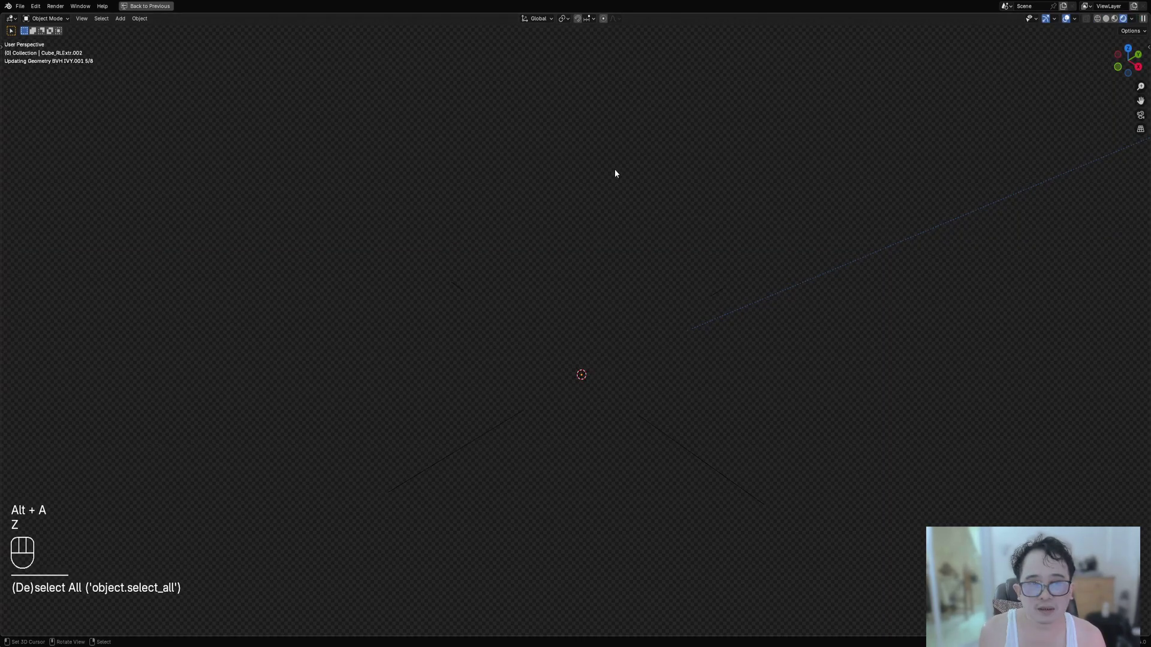
middle_click_drag(552, 271, 739, 398)
key("z")
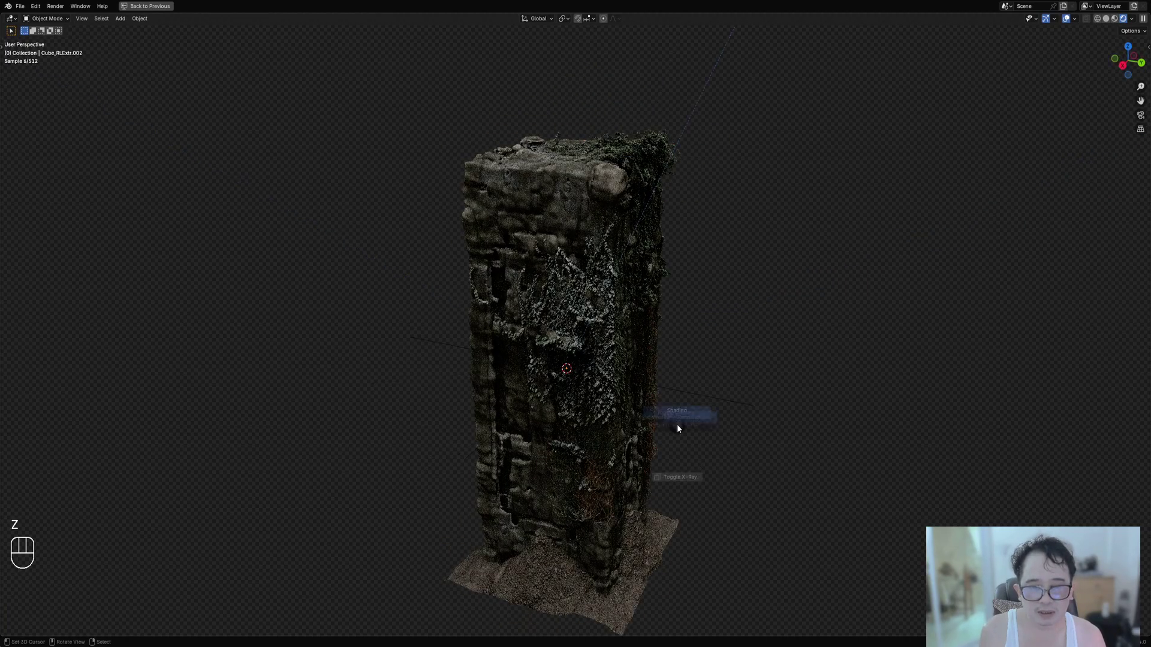
left_click(743, 425)
Save the tower file and create a new General file with the 3D viewport maximized.
middle_click_drag(612, 327, 623, 374)
key("ctrl+s")
key("ctrl+n")
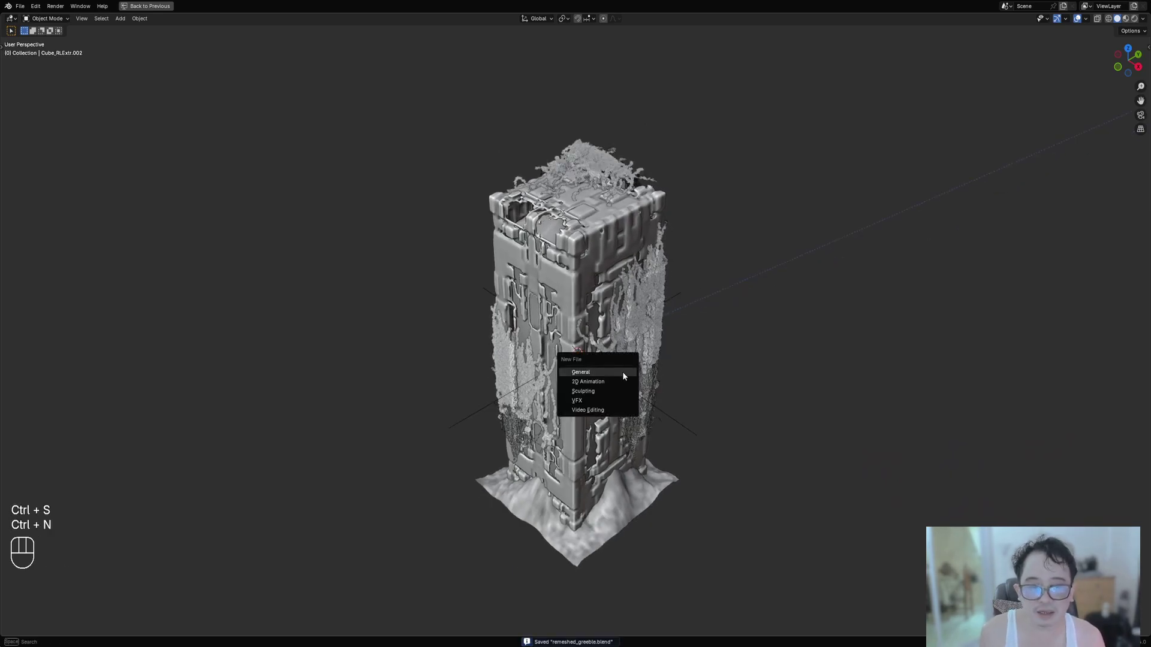
left_click(623, 376)
key("ctrl+space")
Try to raise the default cube's top face into a tall block with Shrink/Fatten, and undo it.
left_click(600, 334)
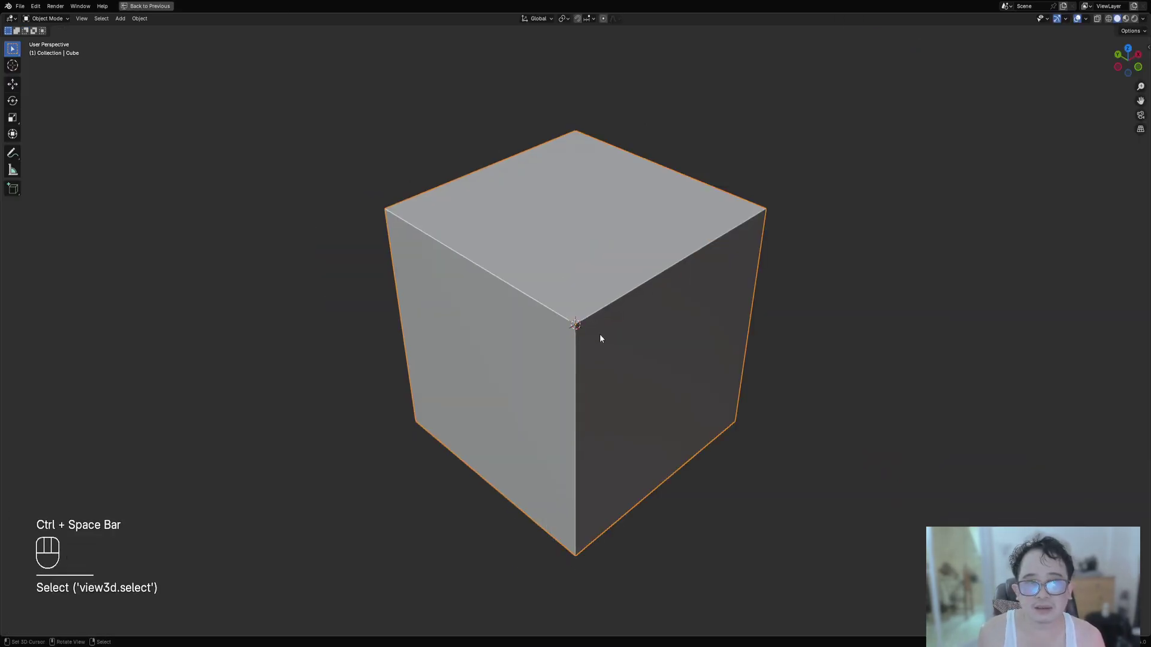
key("Tab")
key("3")
left_click(569, 336)
key("alt+s")
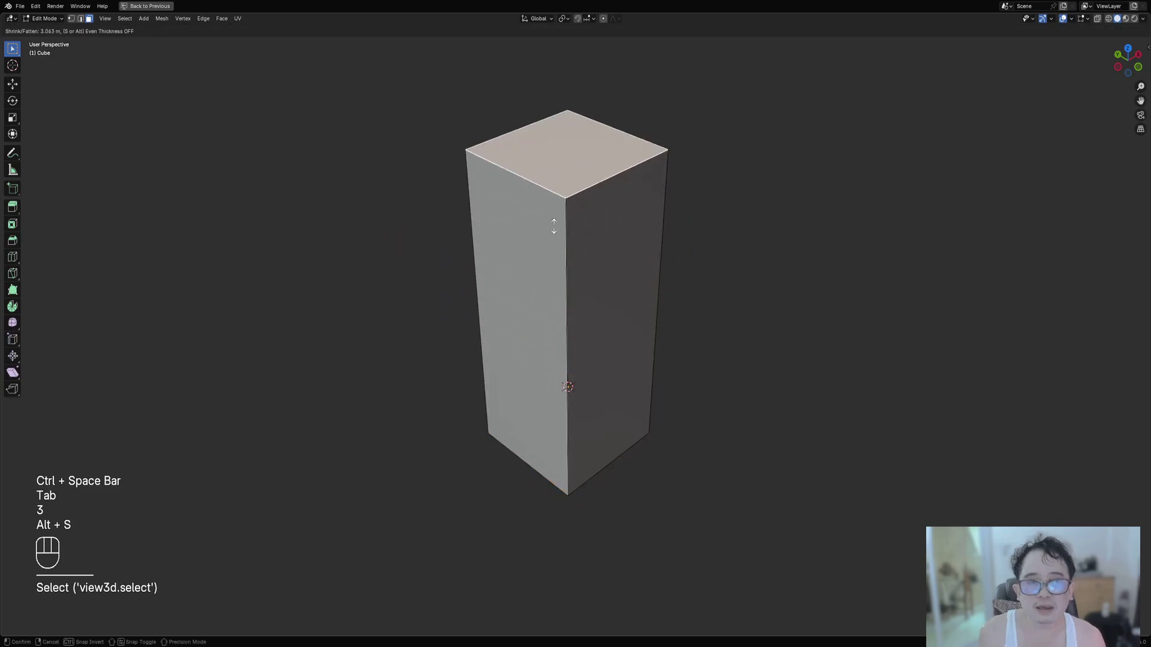
left_click(552, 263)
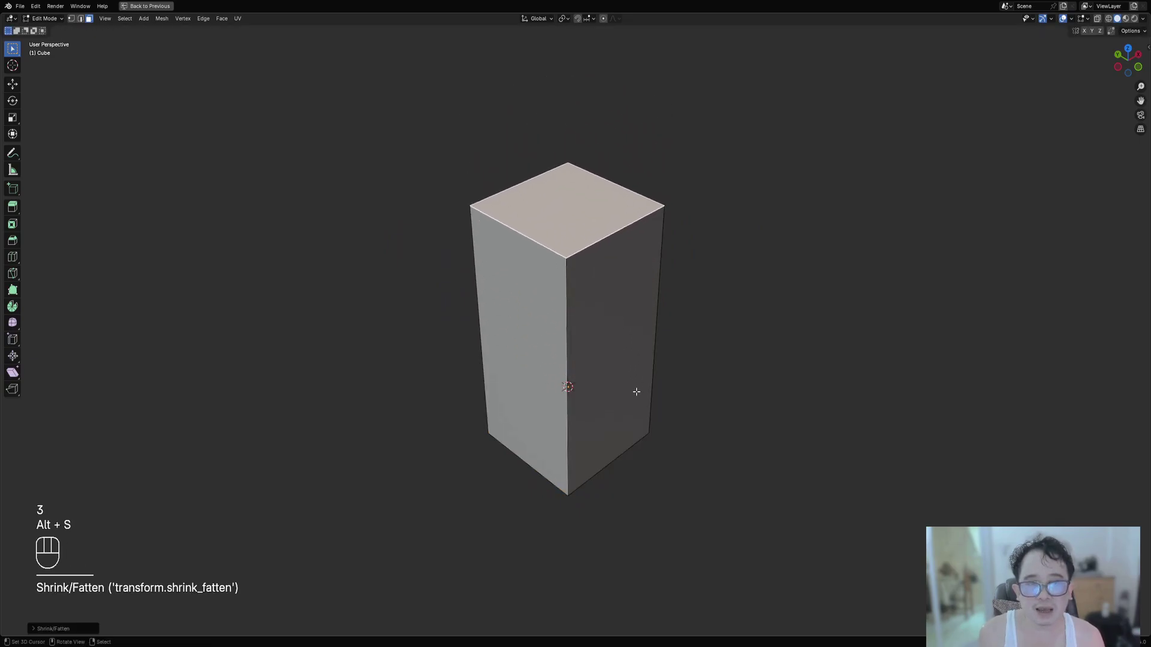
key("ctrl+z")
Try to scale all of the cube's faces along Z into a tall block, and undo it.
middle_click_drag(642, 419, 663, 298)
key("a")
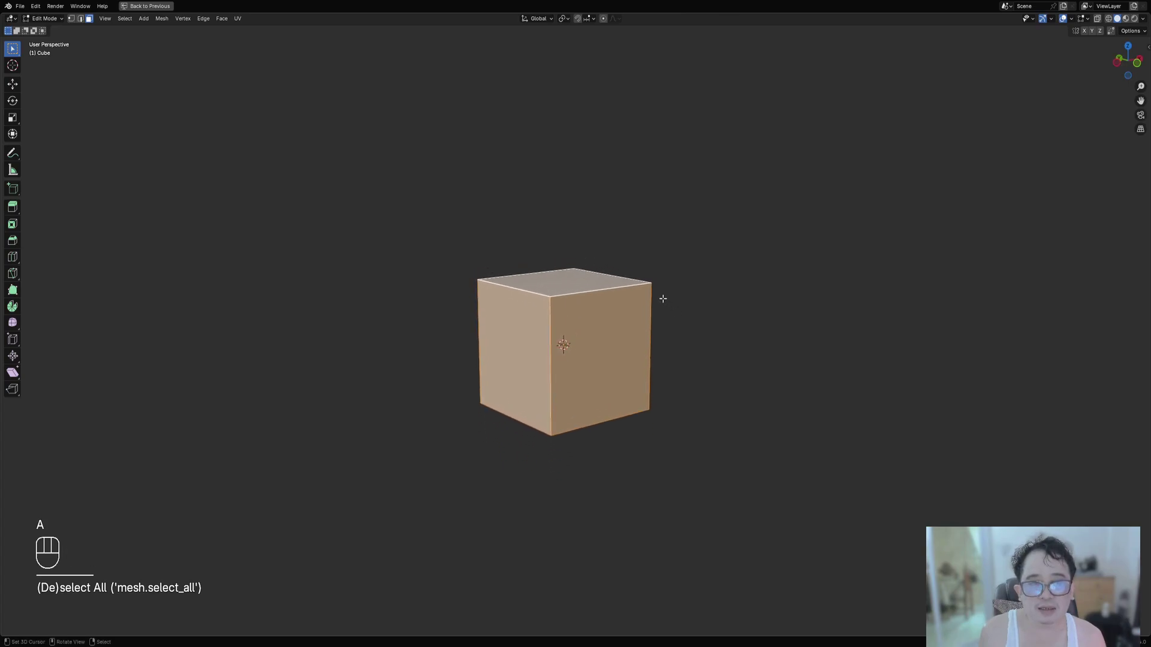
key("s")
key("z")
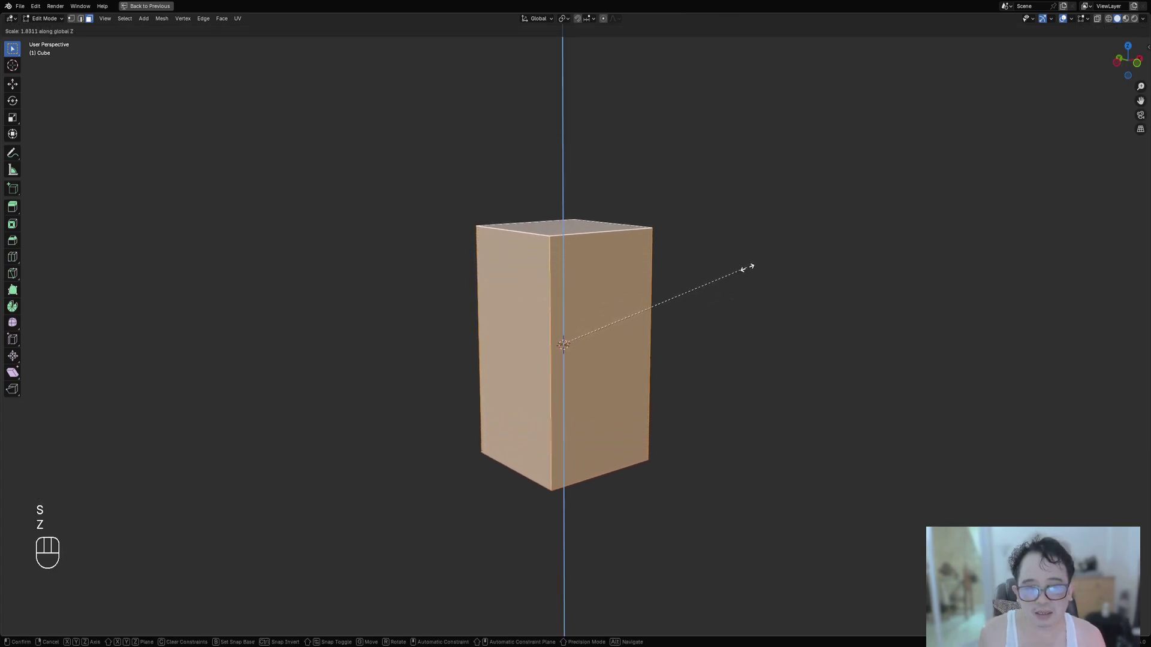
left_click(797, 257)
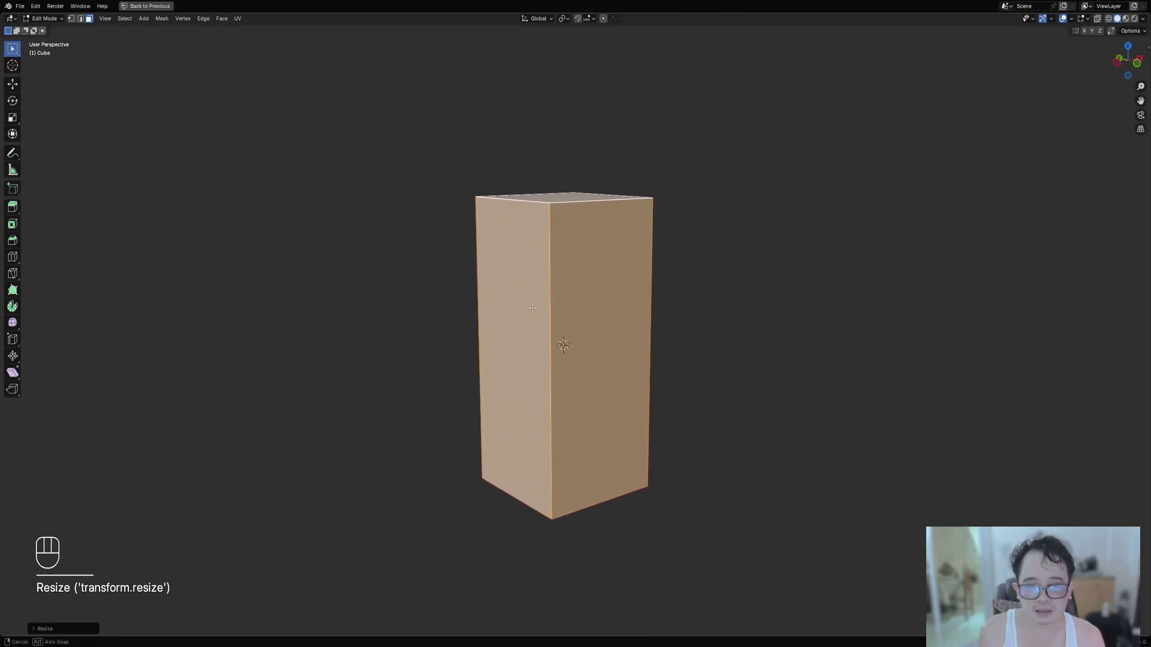
middle_click_drag(533, 309, 592, 333)
scroll(591, 333, "up", 2)
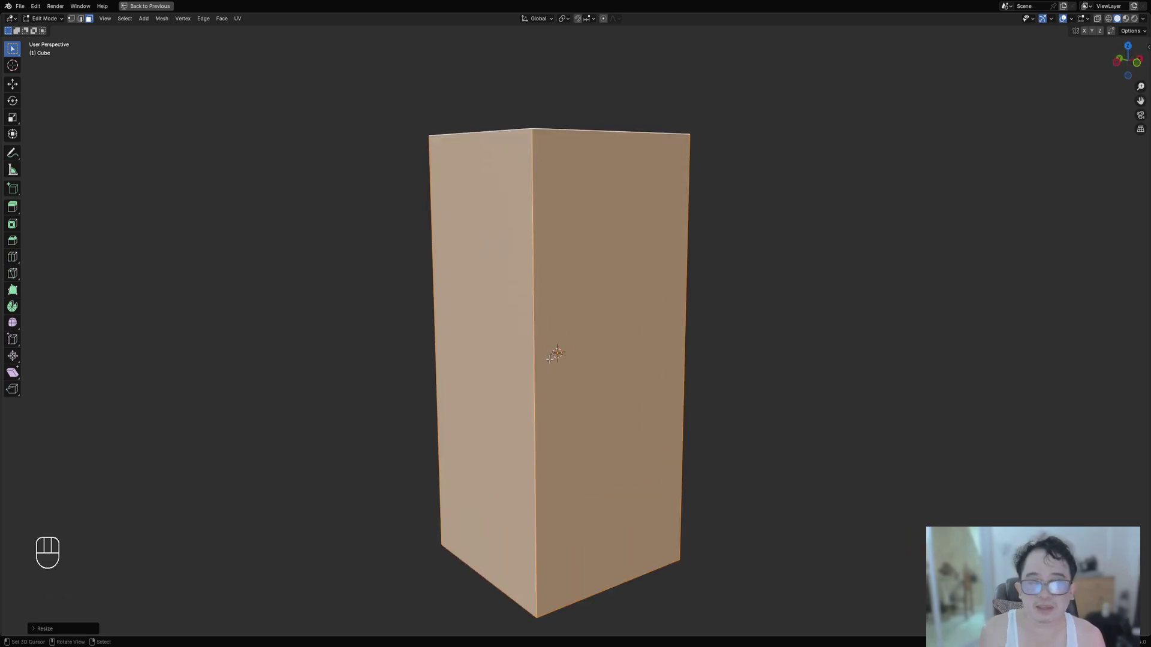
scroll(550, 360, "down", 4)
key("ctrl+z")
Try to stretch the cube upward with Shrink/Fatten, and cancel a rotation of it in Object Mode.
key("3")
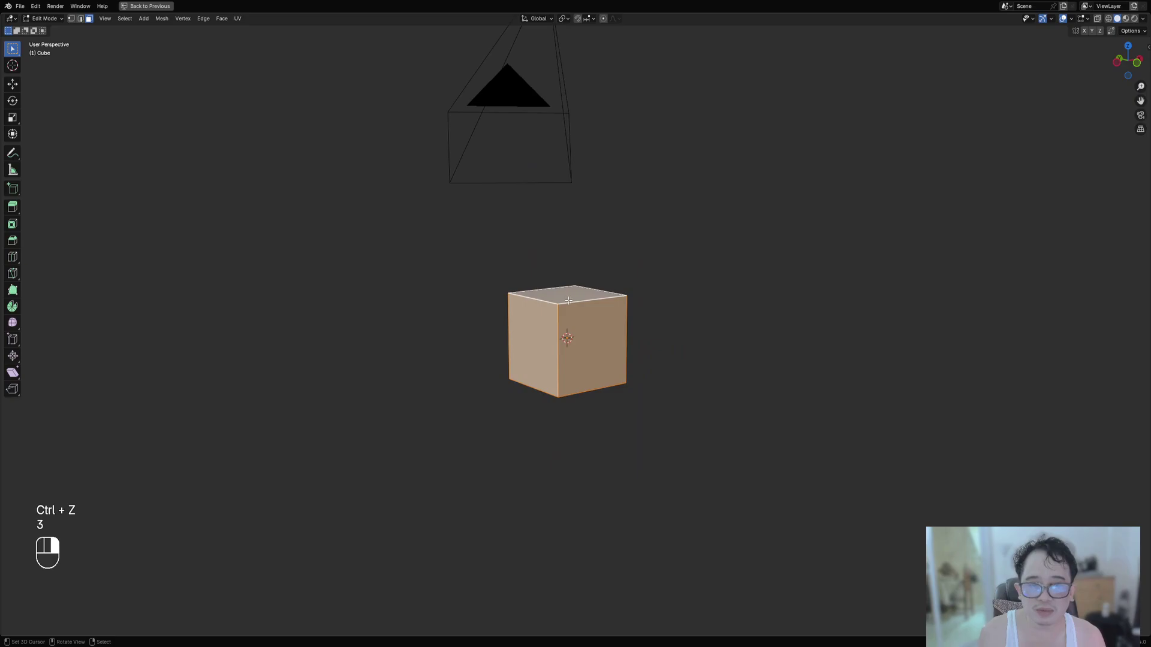
key("alt+s")
left_click(623, 270)
key("Tab")
key("r")
right_click(667, 323)
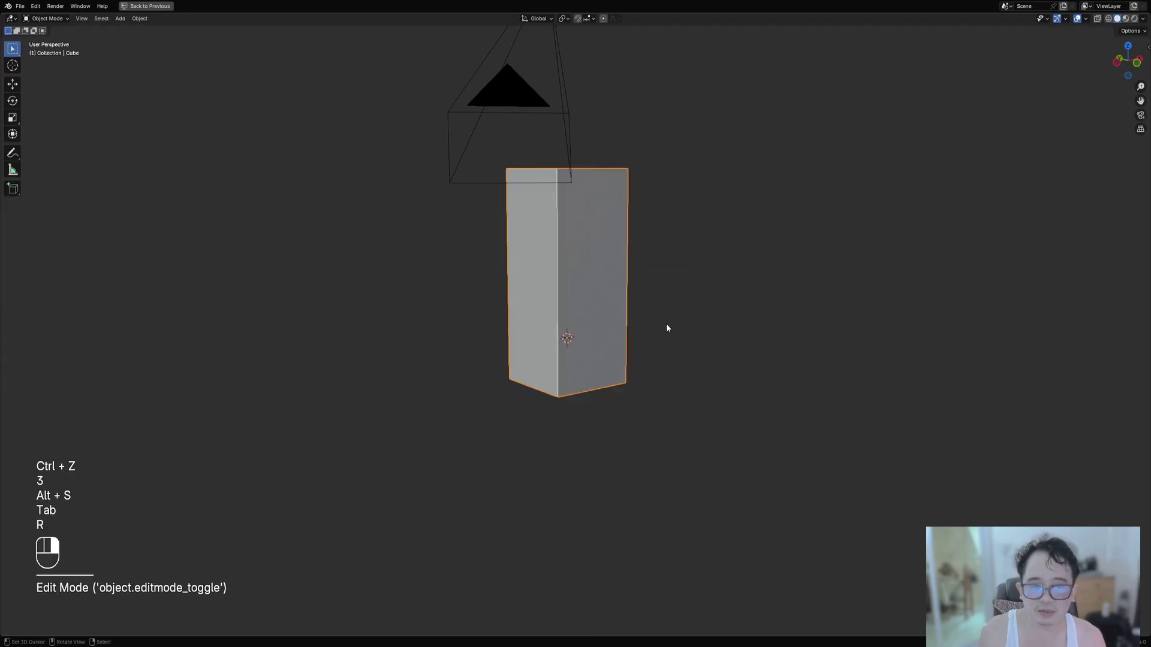
Undo all edits to the cube, back to the untouched default cube in Object Mode.
key("ctrl+z")
key("ctrl+z")
key("ctrl+z")
key("ctrl+z")
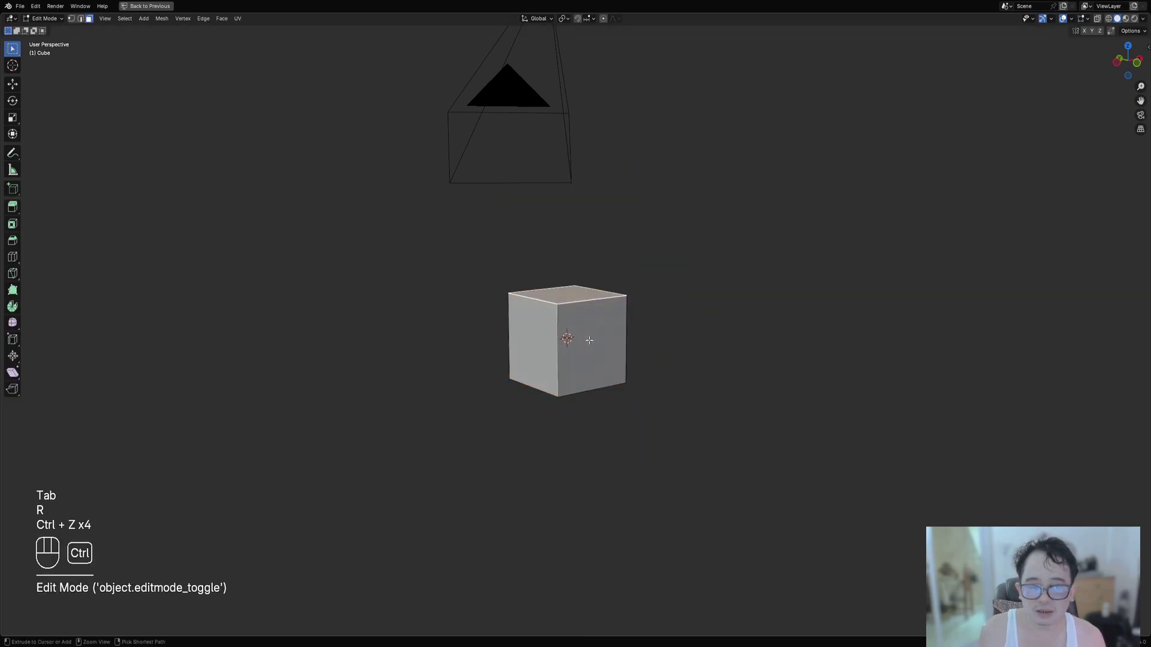
key("ctrl+z")
key("ctrl+z")
key("ctrl+z")
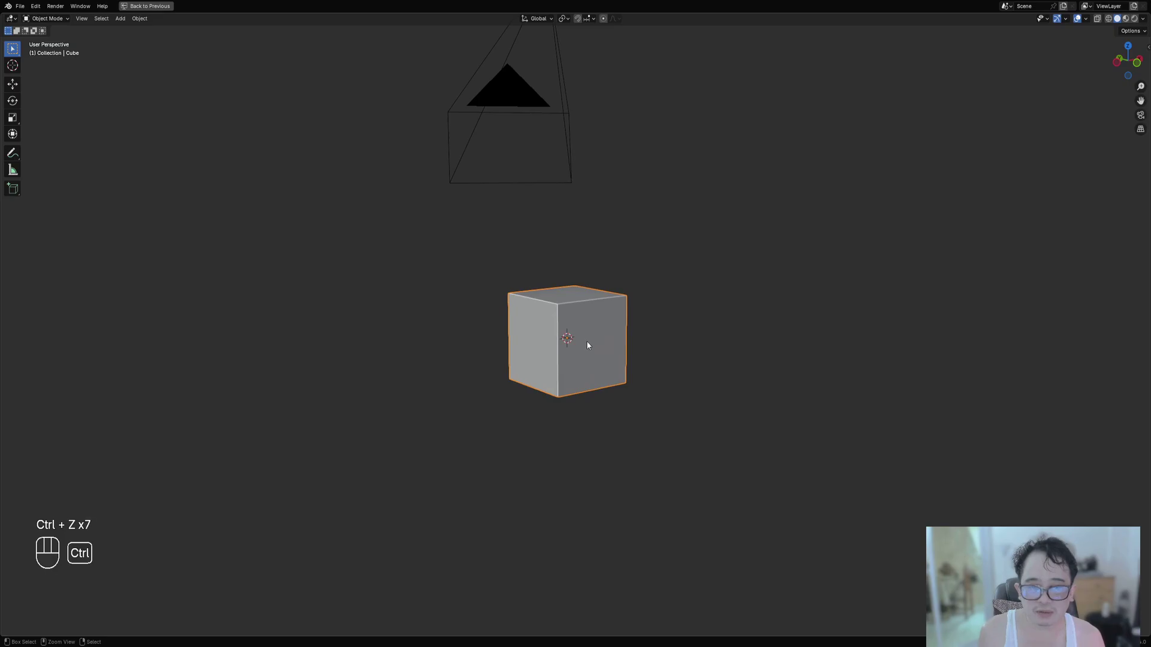
Scale the whole cube mesh along Z in Edit Mode into a tall column.
key("Tab")
key("s")
key("z")
left_click(732, 308)
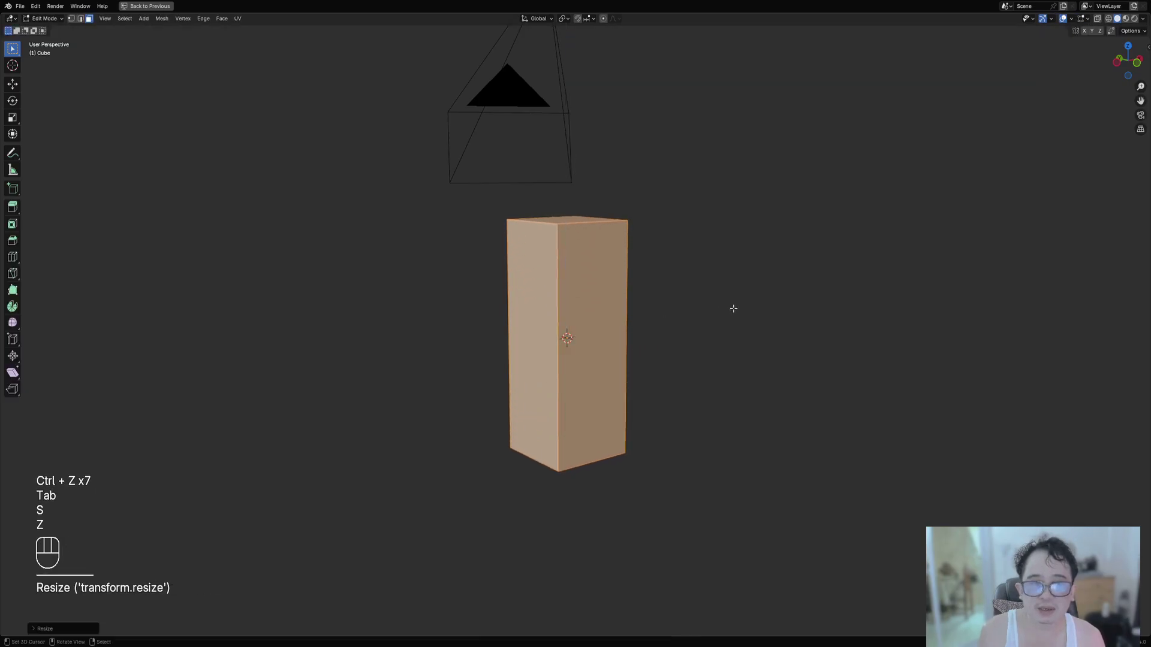
Auto Mirror the column across the X, Y and Z axes in Object Mode.
key("Tab")
middle_click_drag(732, 308, 605, 292)
key("KP_Divide")
key("ctrl+shift+x")
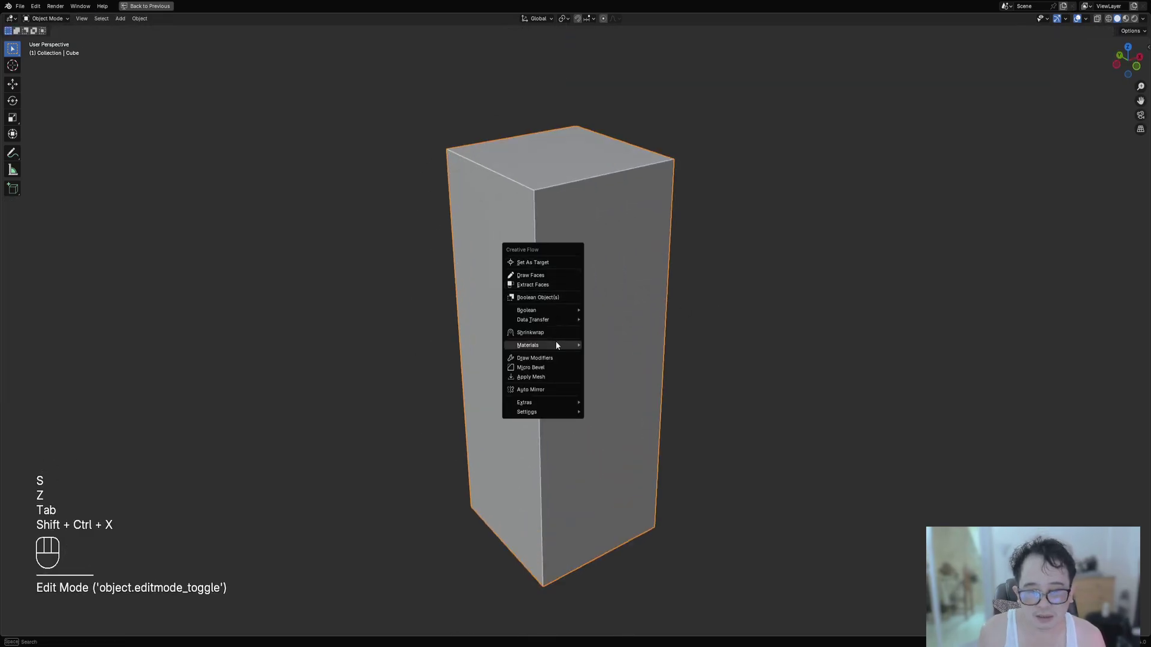
left_click(555, 389)
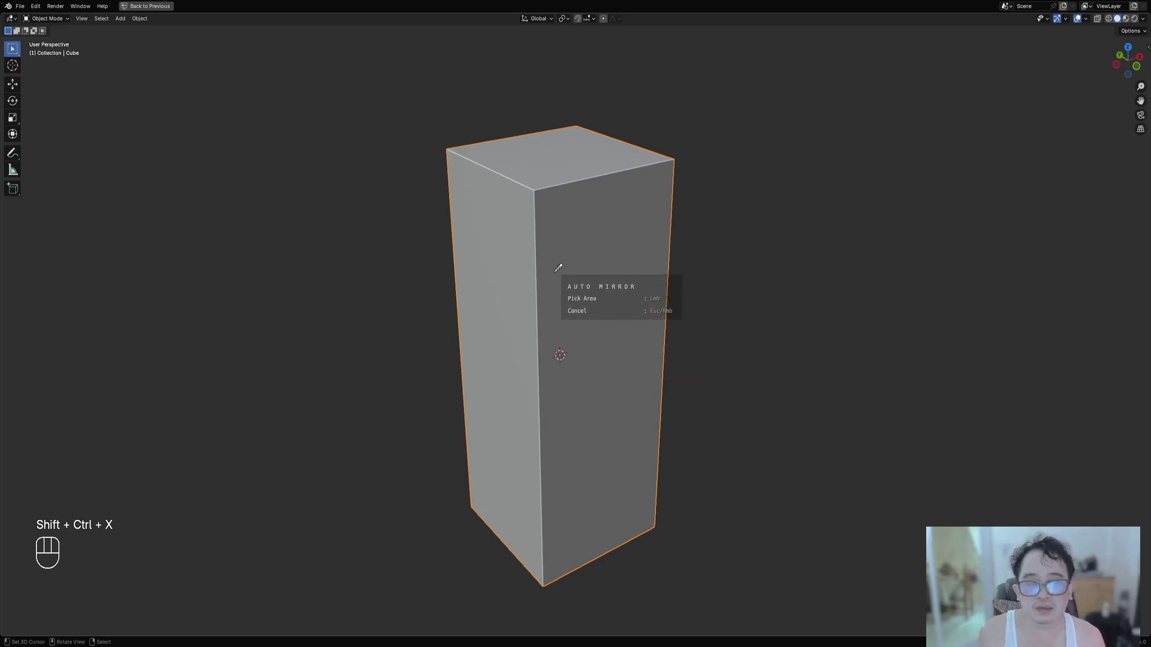
key("x")
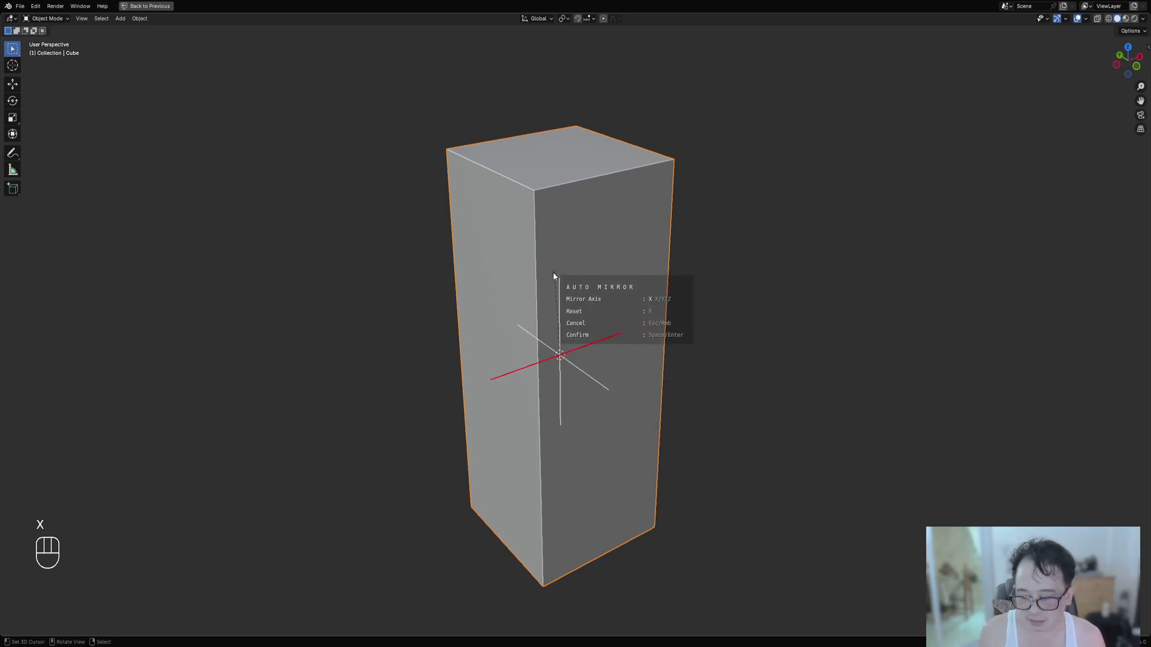
key("y")
key("z")
key("space")
In Edit Mode, cut a horizontal loop near the top of the mirrored section and a vertical loop close to its outer corner edge.
key("Tab")
key("alt+a")
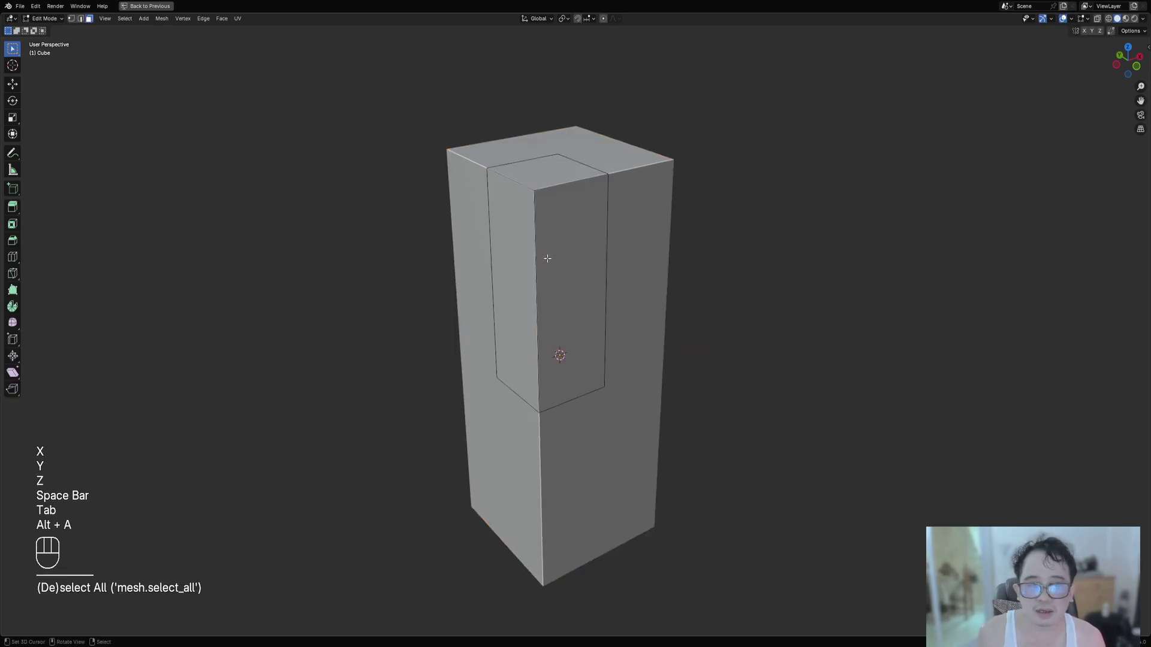
middle_click_drag(553, 340, 573, 323)
key("ctrl+r")
left_click(548, 287)
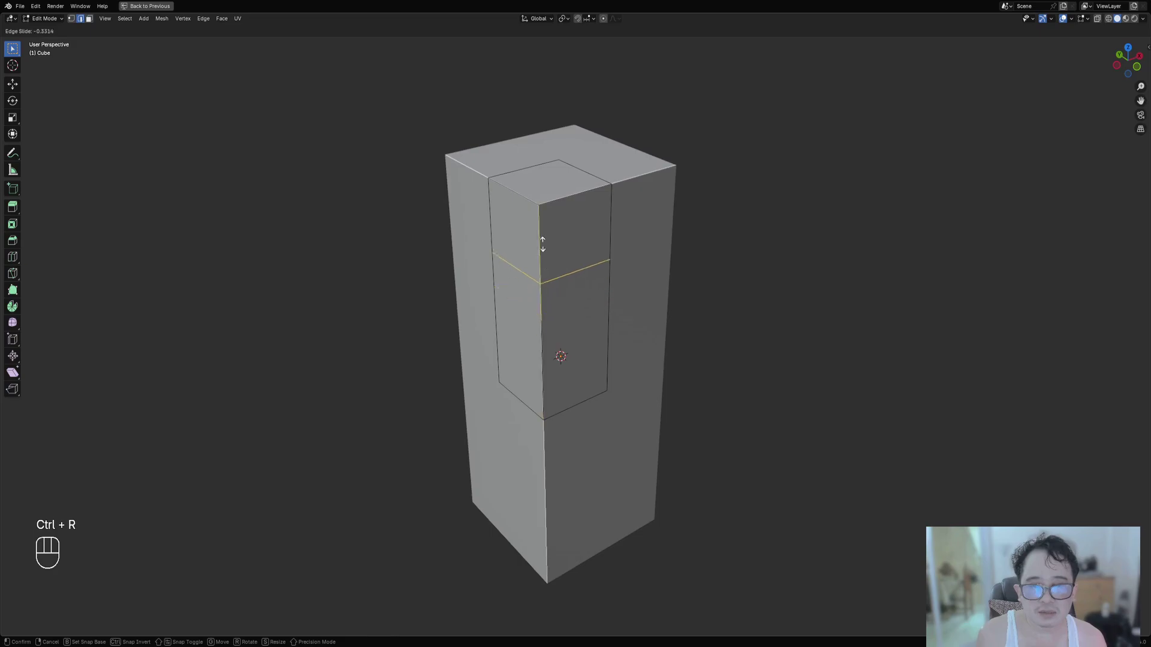
left_click(536, 206)
key("ctrl+r")
left_click(559, 203)
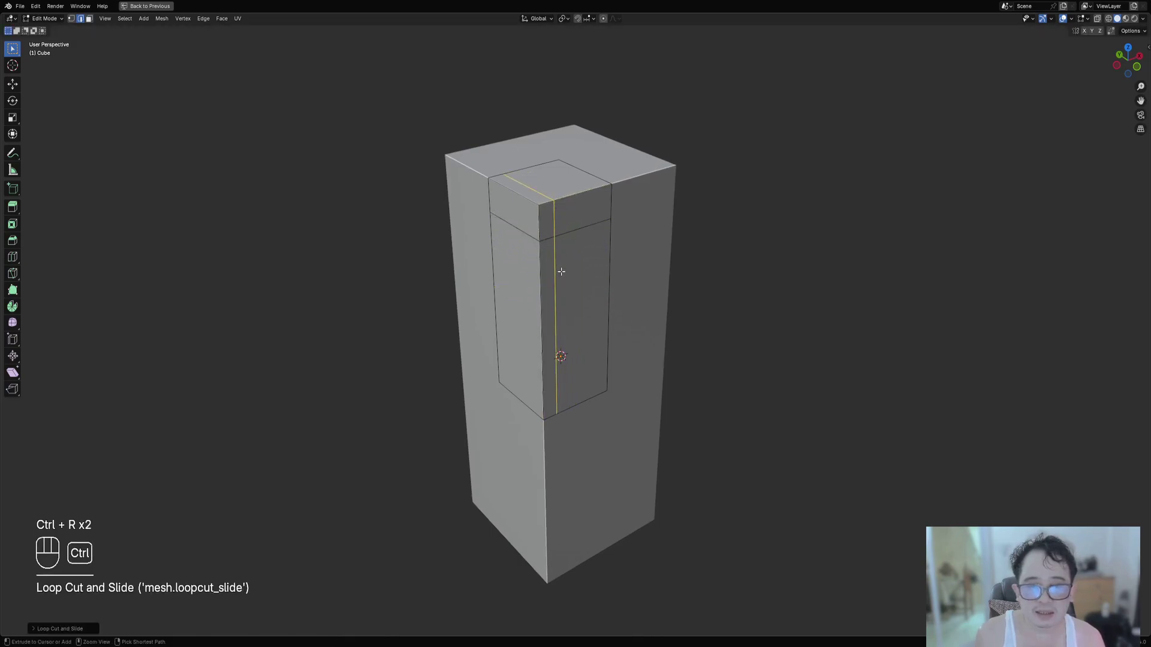
left_click(550, 205)
Add two more horizontal loop cuts below the first and a second vertical loop beside the corner one, and select the whole mesh.
key("ctrl+r")
left_click(552, 231)
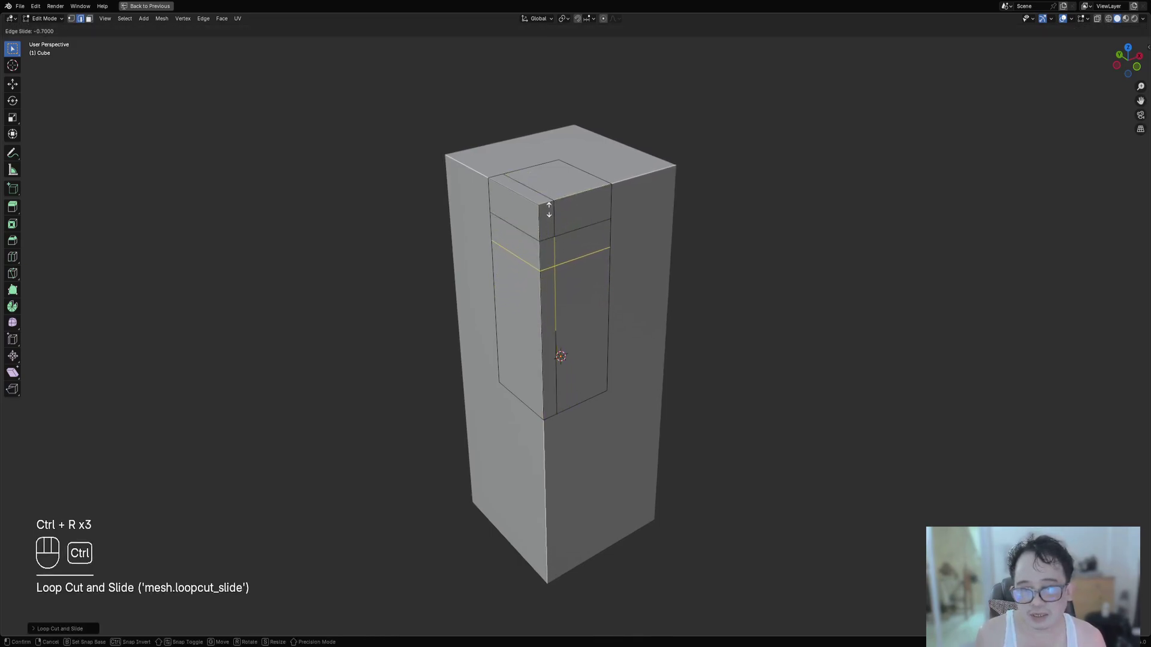
left_click(549, 206)
key("ctrl+r")
left_click(560, 334)
left_click(562, 341)
key("alt+a")
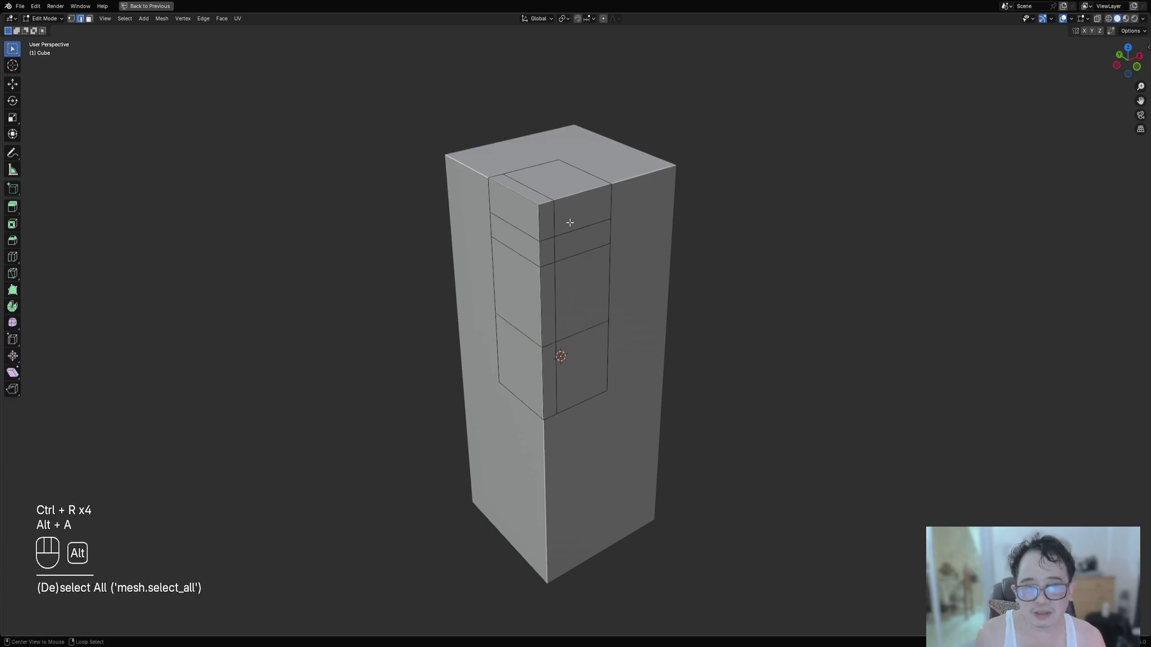
key("ctrl+r")
key("a")
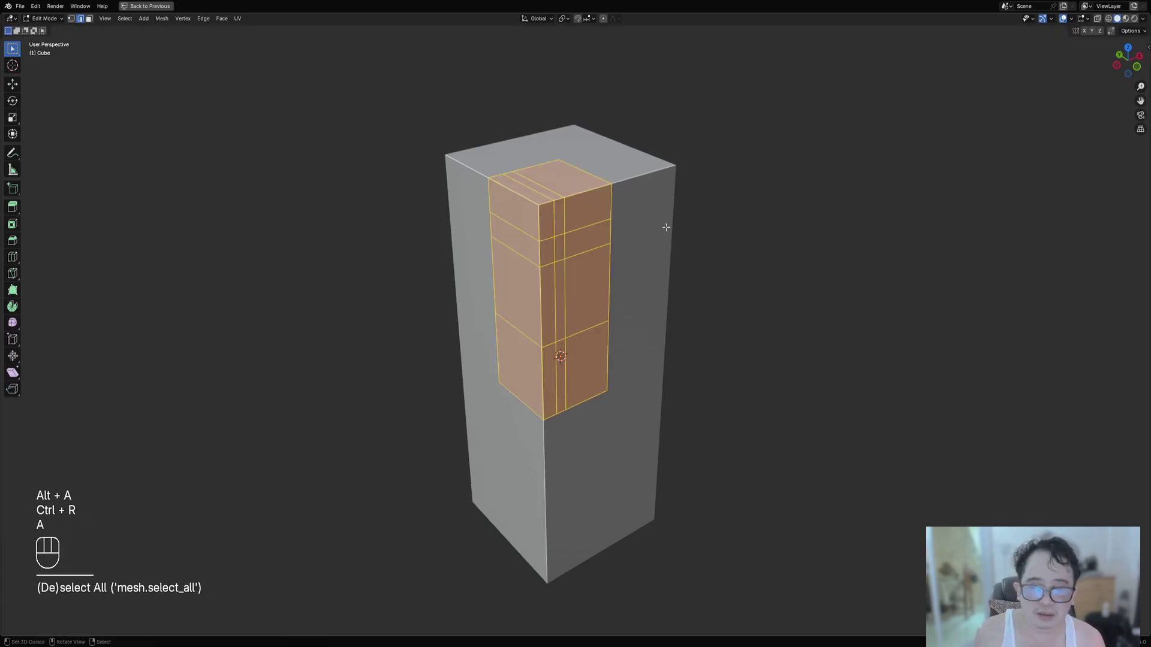
key("Tab")
key("shift+q")
left_click(695, 192)
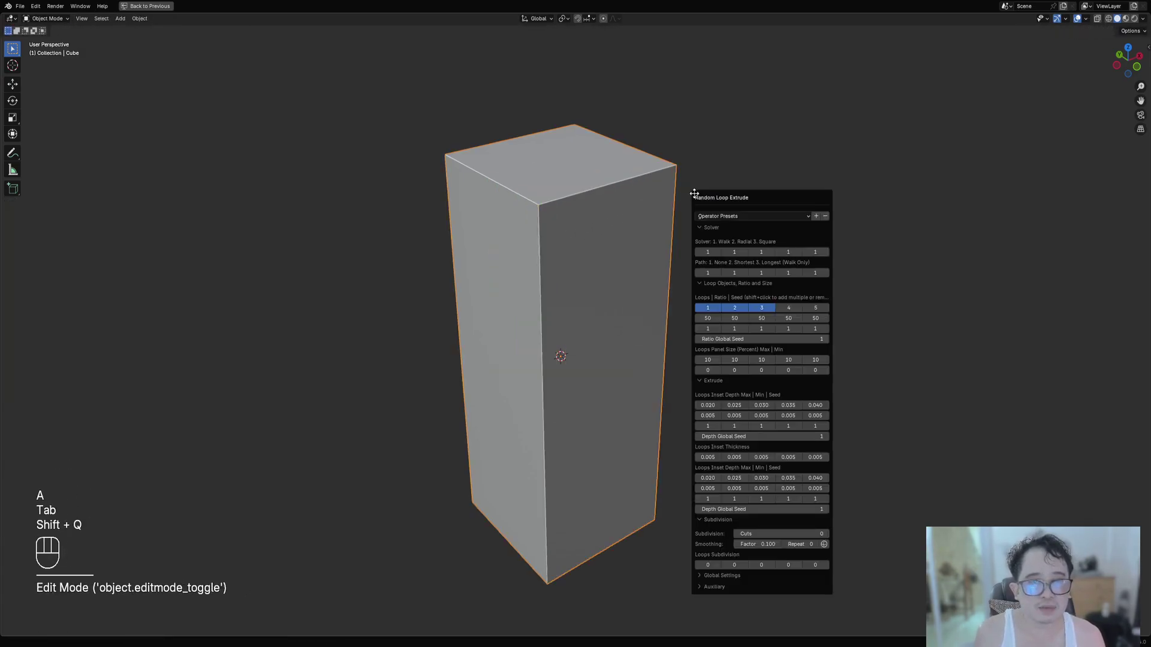
key("Tab")
key("Tab")
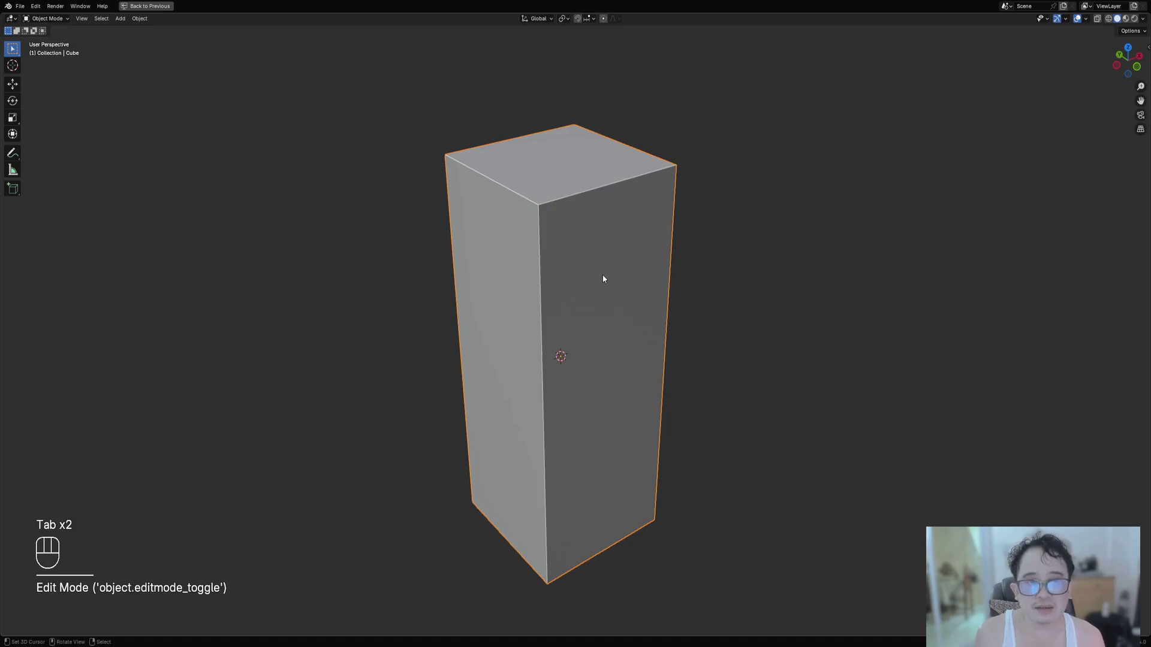
key("Tab")
key("Tab")
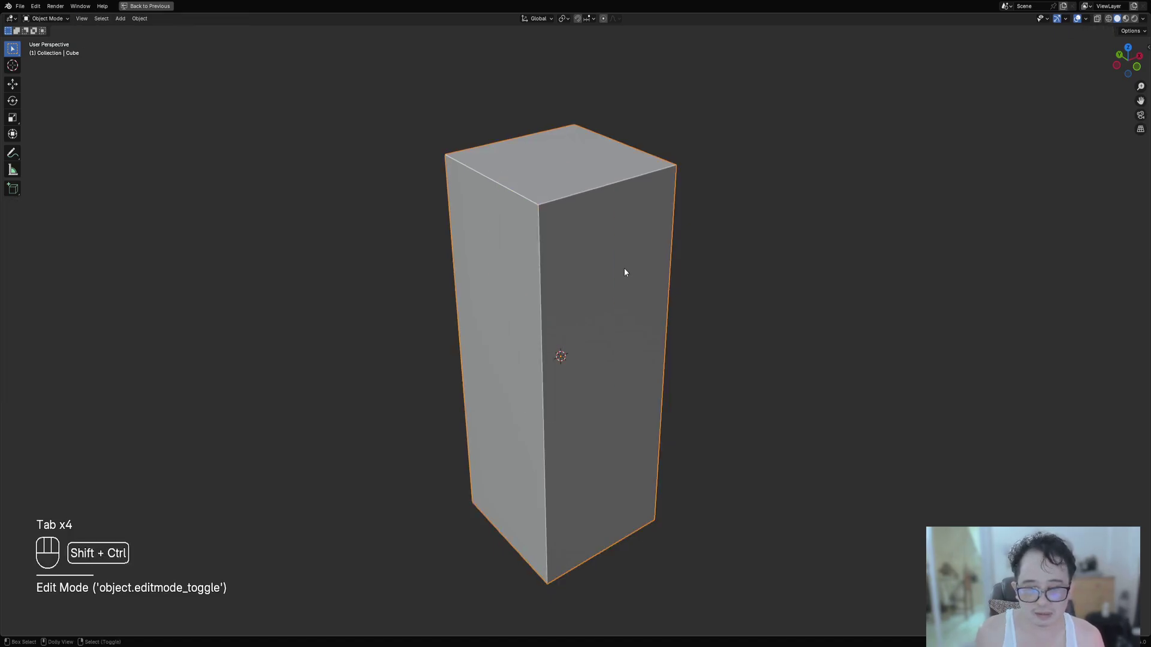
Remove the Z axis from the column's Auto Mirror, keeping only X and Y, and check the resulting mesh in Edit Mode.
key("shift+ctrl+x")
key("z")
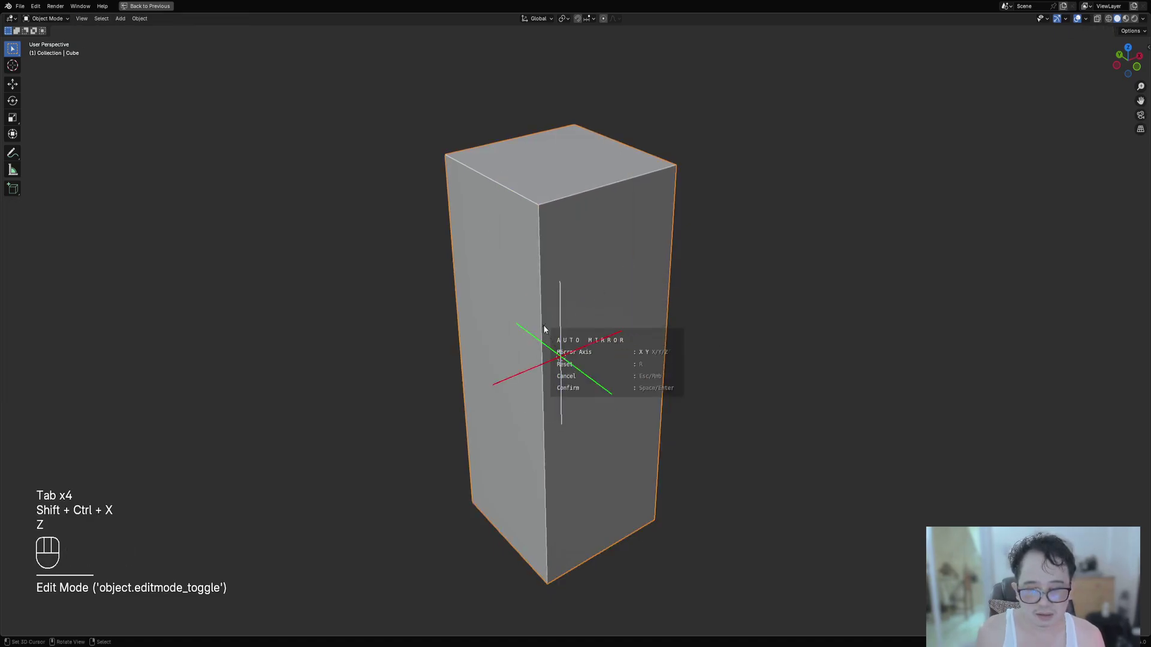
key("space")
key("Tab")
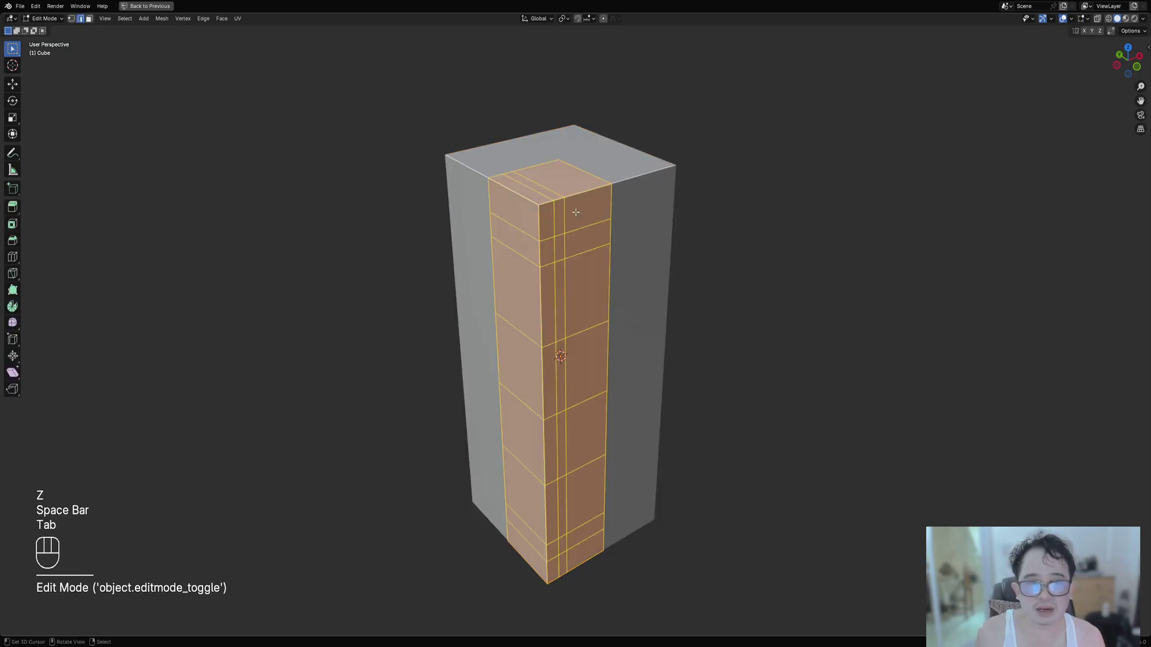
mouse_move(639, 414)
middle_mouse_down()
mouse_move(645, 282)
mouse_move(633, 415)
middle_mouse_up()
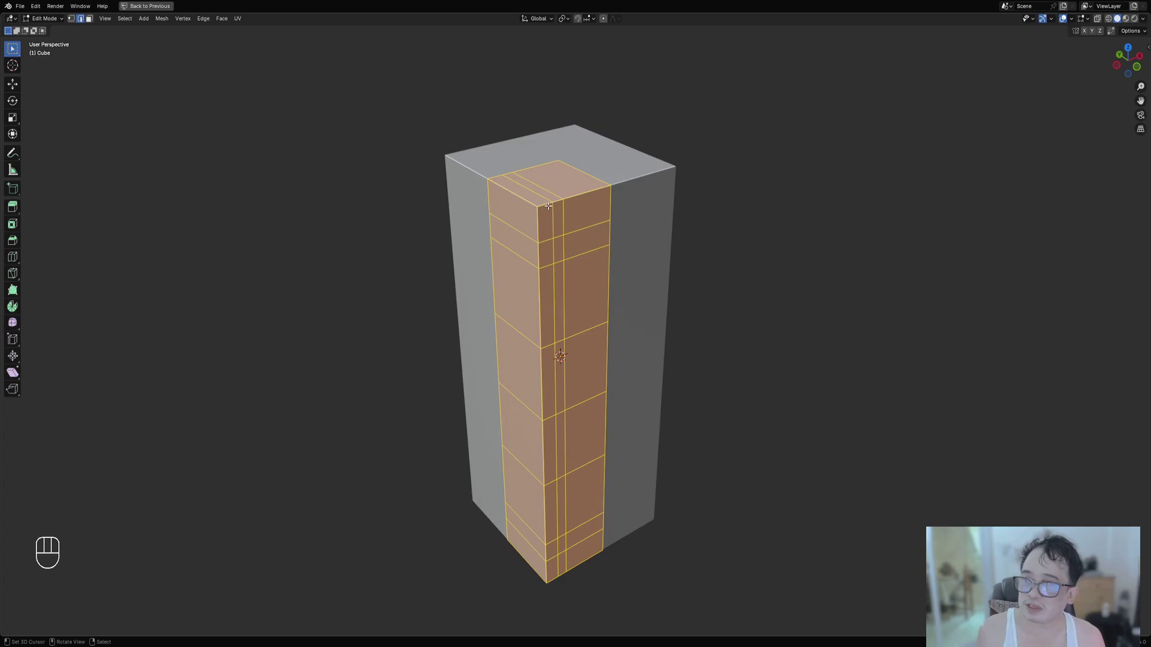
key("Tab")
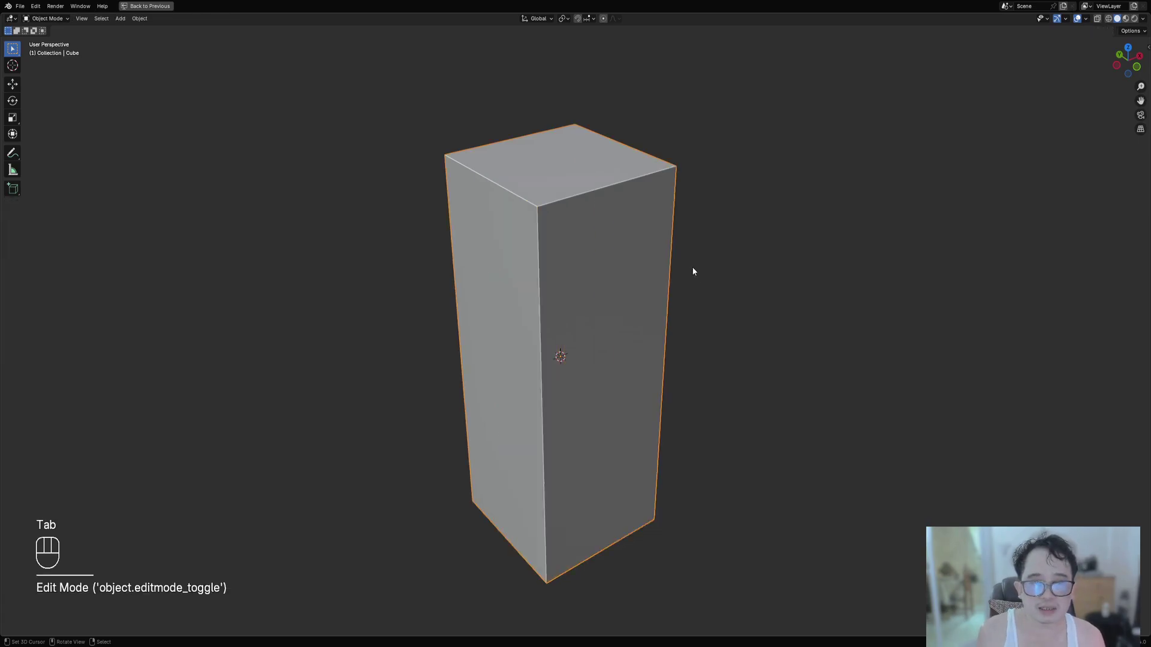
Run Random Loop Extrude on the column with the "3 loops square 80" operator preset.
key("shift+q")
key("Tab")
key("Tab")
key("shift+q")
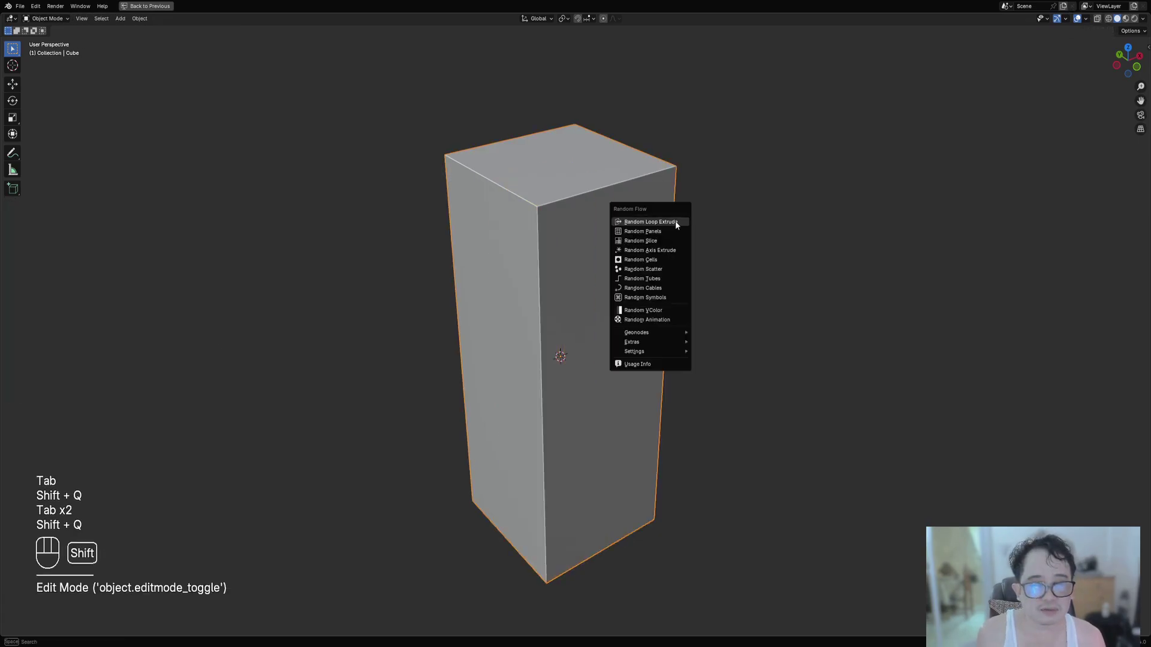
left_click(650, 222)
left_click(709, 245)
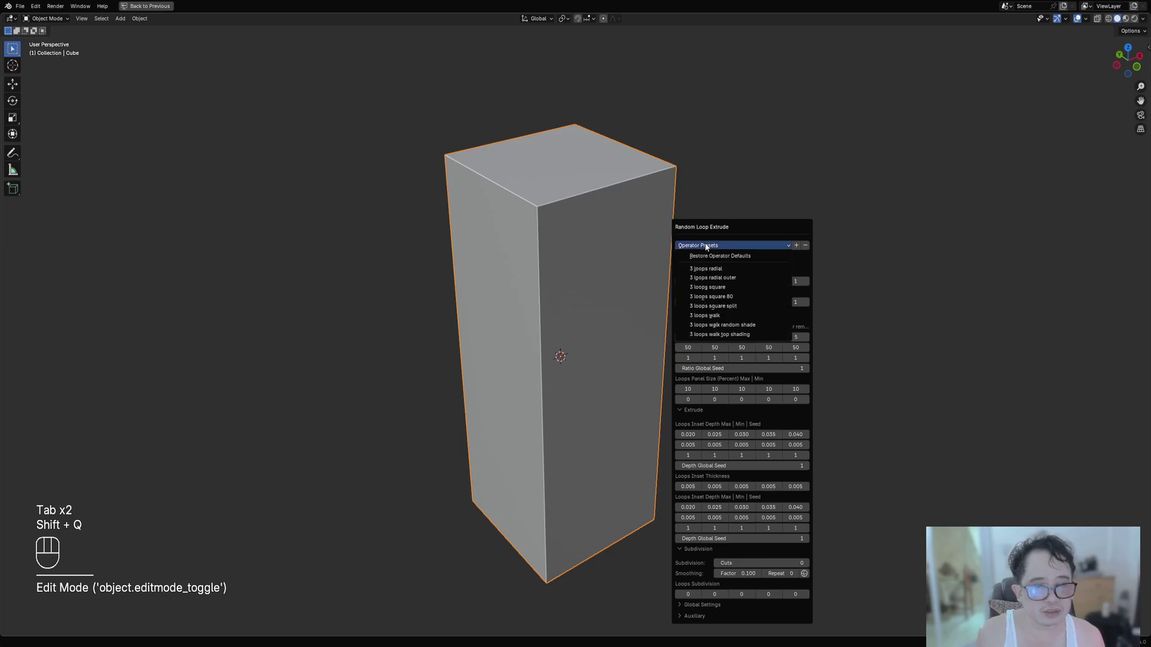
left_click(719, 298)
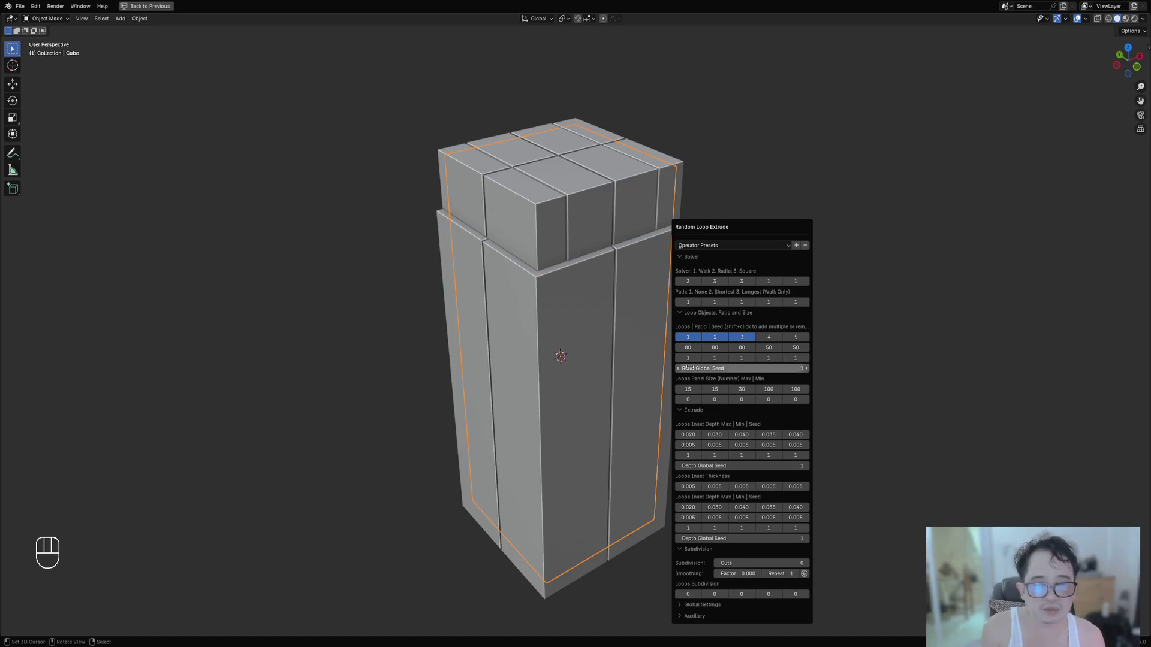
left_click(689, 348)
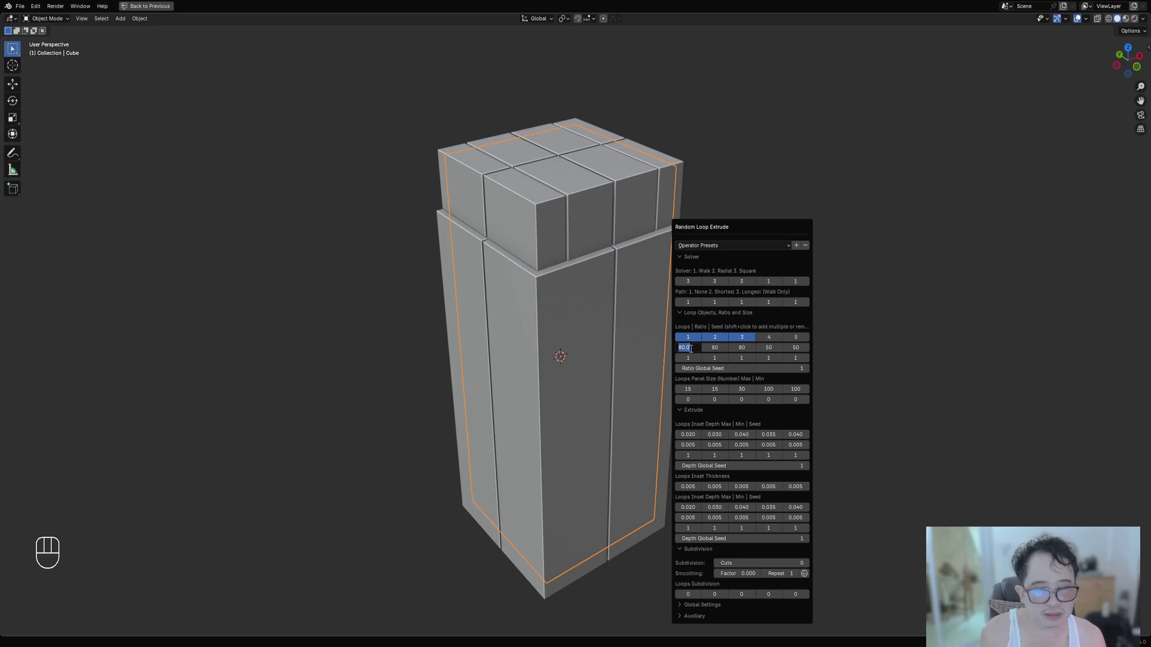
key("Escape")
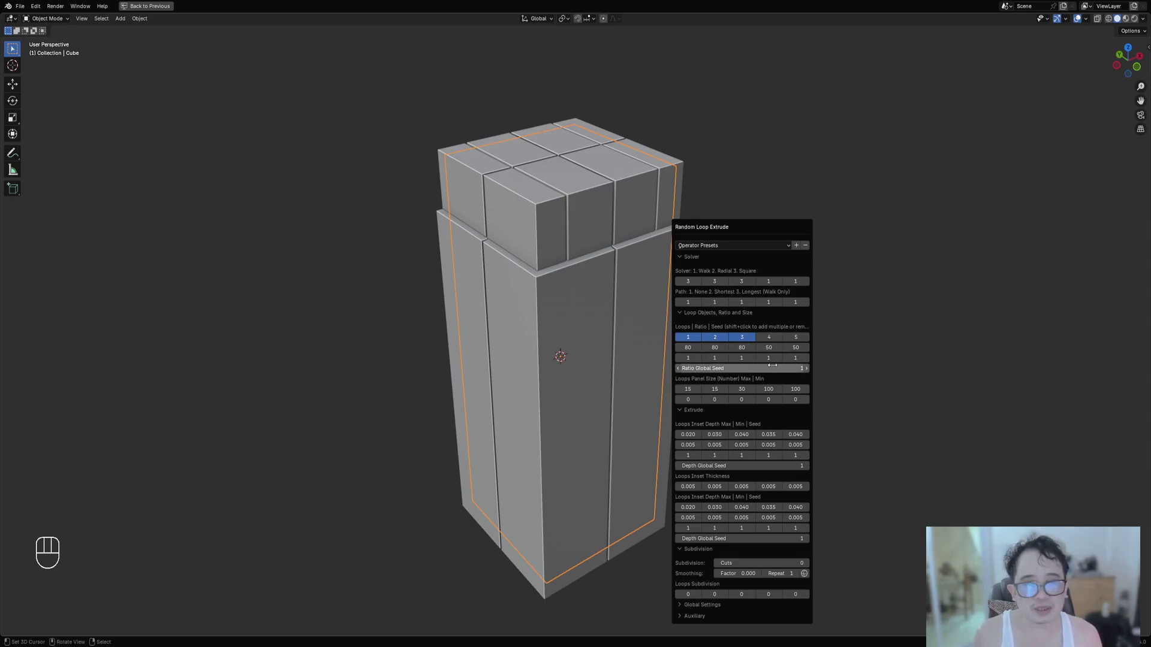
Raise the Random Loop Extrude subdivision cuts to 4.
key("ctrl")
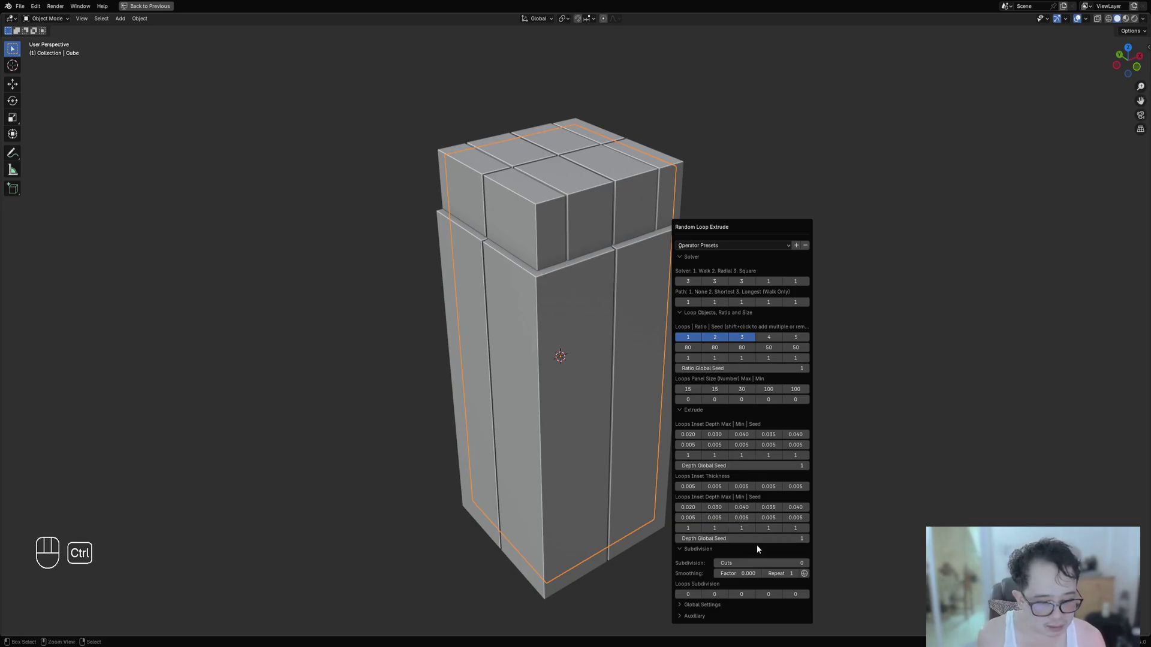
scroll(761, 563, "up", 3, "ctrl")
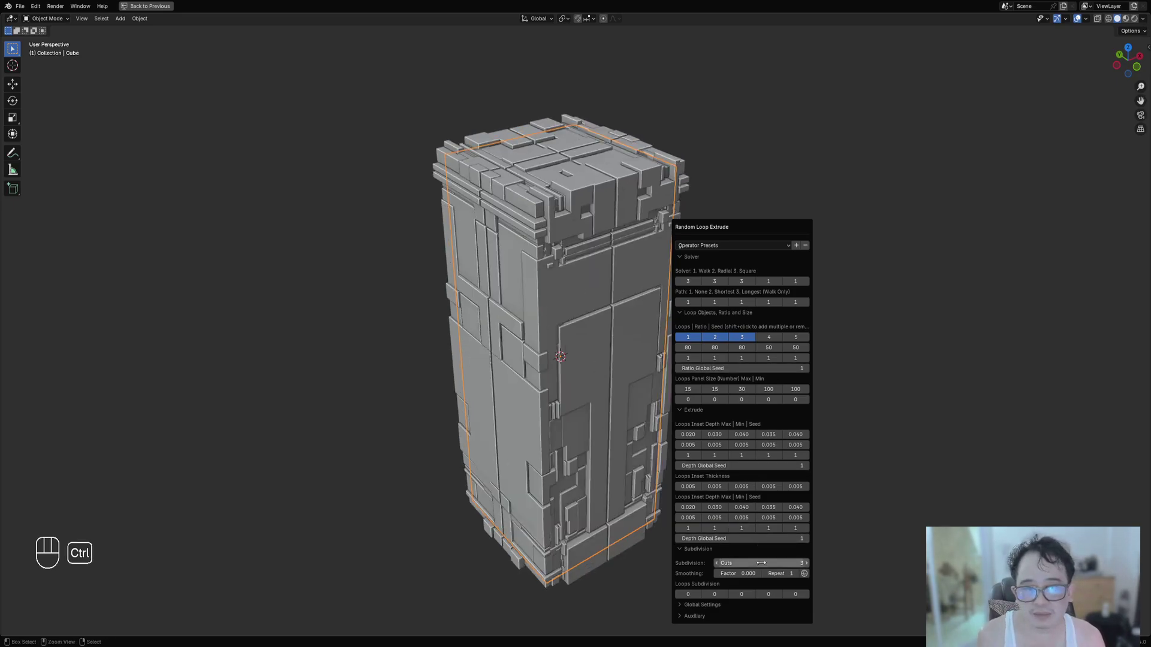
scroll(761, 563, "up", 1, "ctrl")
scroll(761, 563, "down", 1, "ctrl")
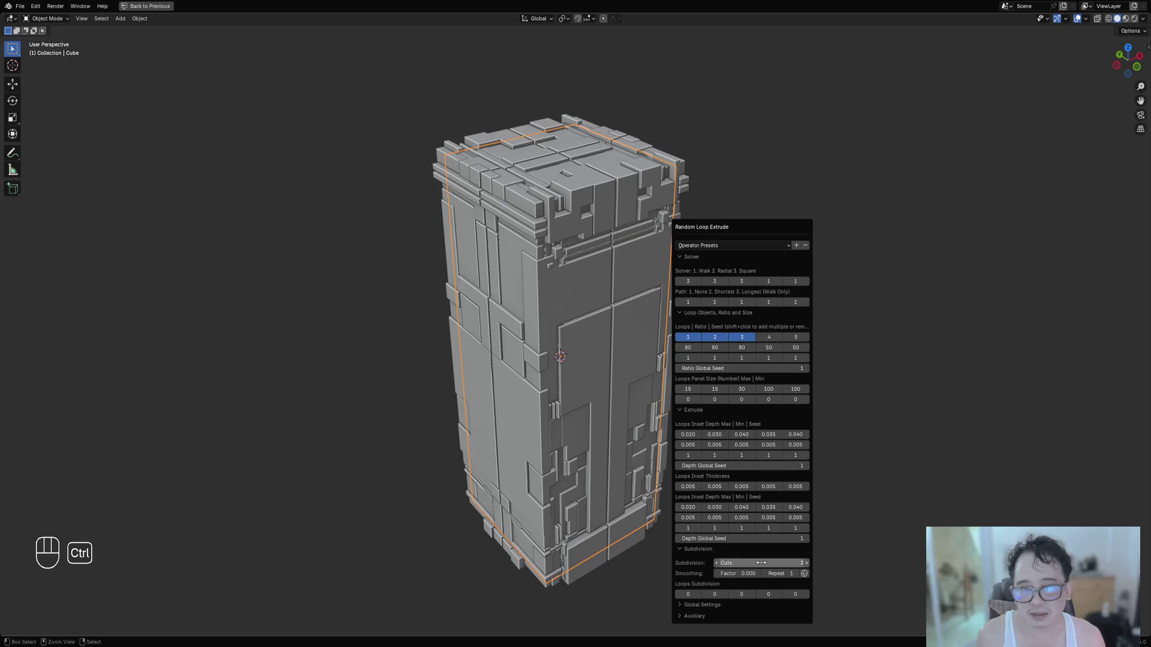
scroll(761, 563, "up", 1, "ctrl")
In the Random Loop Extrude auxiliary settings, set the Clip Center distance to 0.0111.
middle_click_drag(593, 375, 578, 369)
key("F9")
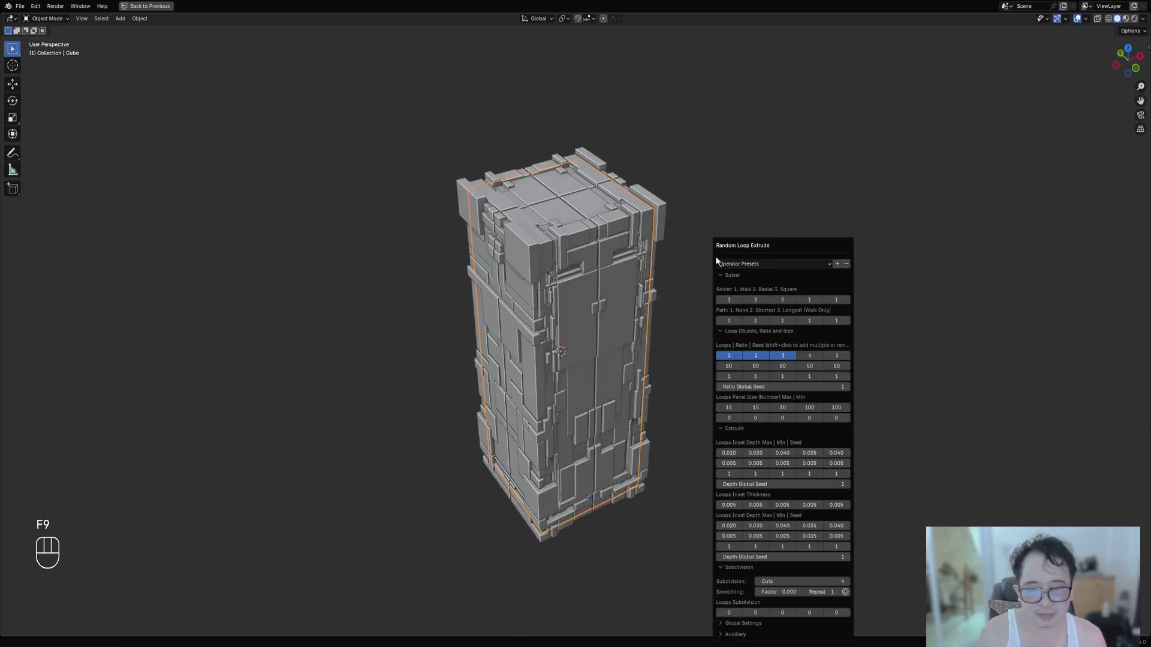
left_click(751, 634)
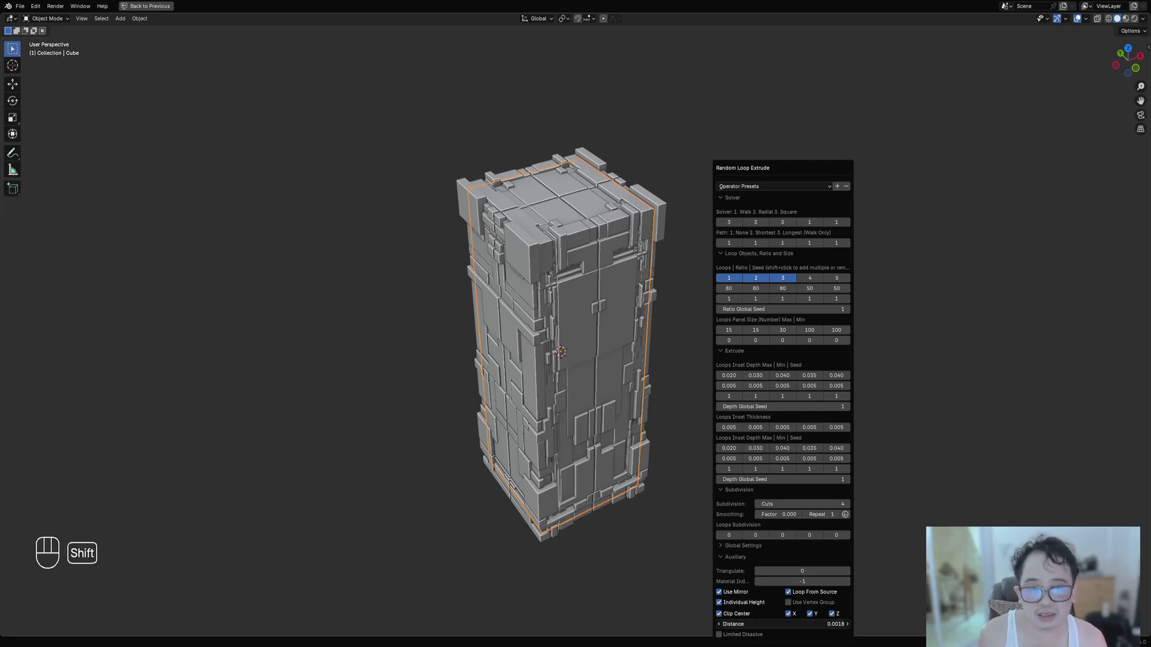
mouse_move(779, 624)
left_mouse_down("shift")
mouse_move(803, 624)
mouse_move(755, 624)
mouse_move(791, 624)
left_mouse_up("shift")
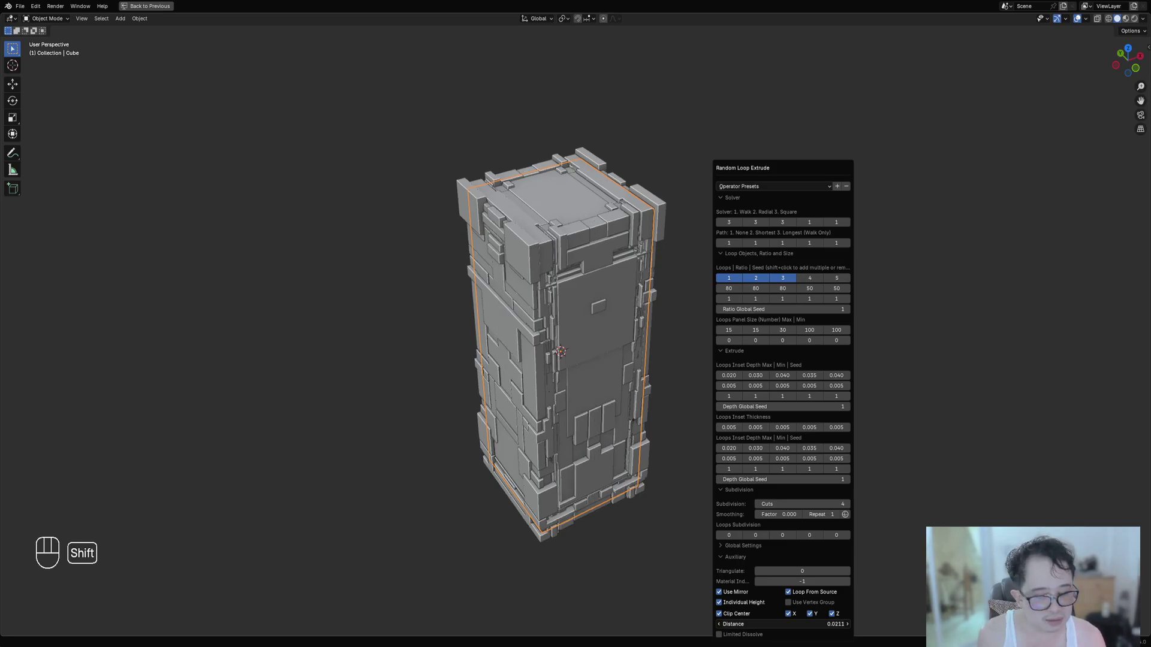
middle_click_drag(351, 547, 608, 348)
key("Tab")
key("Tab")
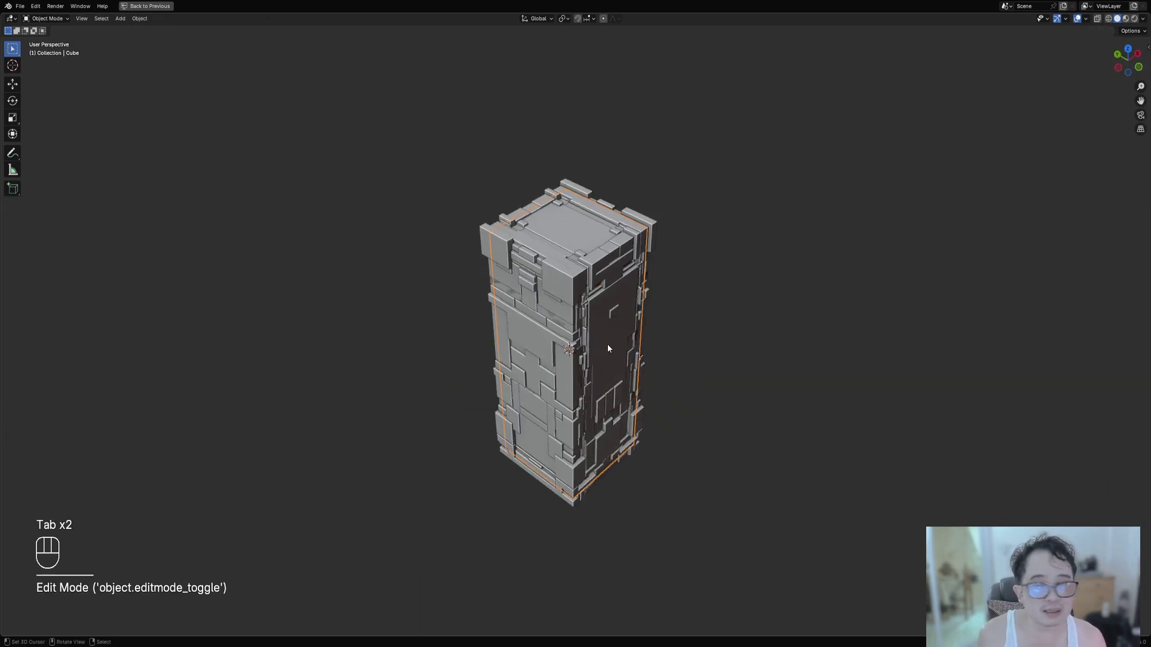
In wireframe view, select all the tower's mesh objects with Cube_RLExtr.002 active, join them, and restore the full workspace layout.
key("shift+z")
key("alt+a")
left_click_drag(569, 264, 627, 331)
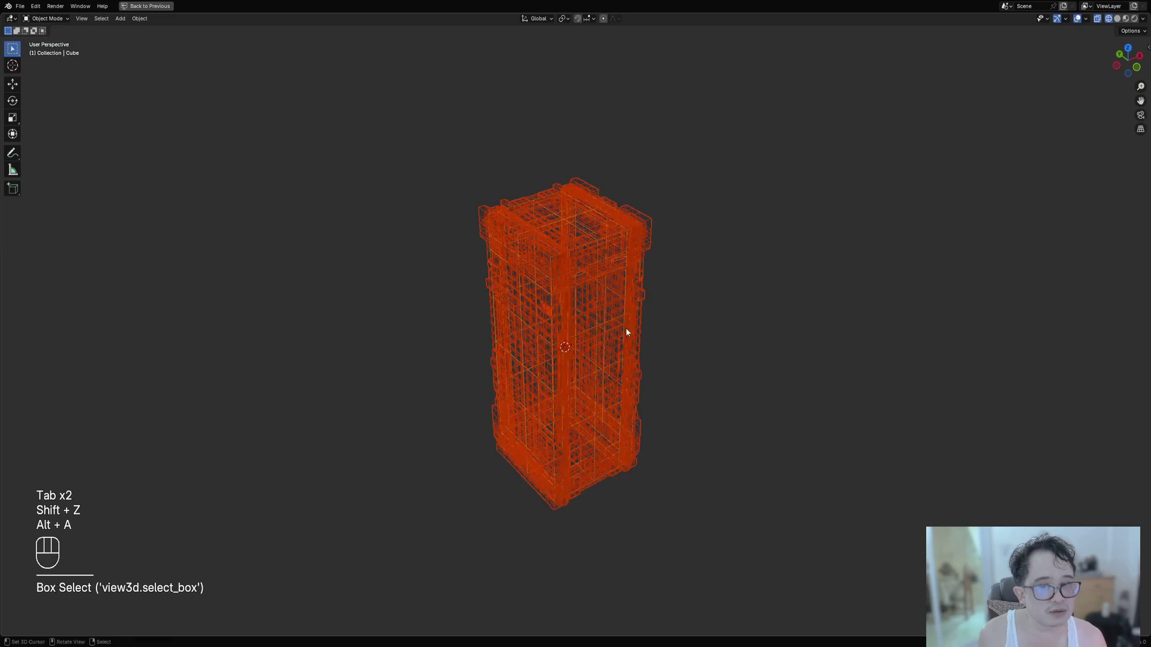
key("alt+a")
left_click(591, 268)
key("shift+g")
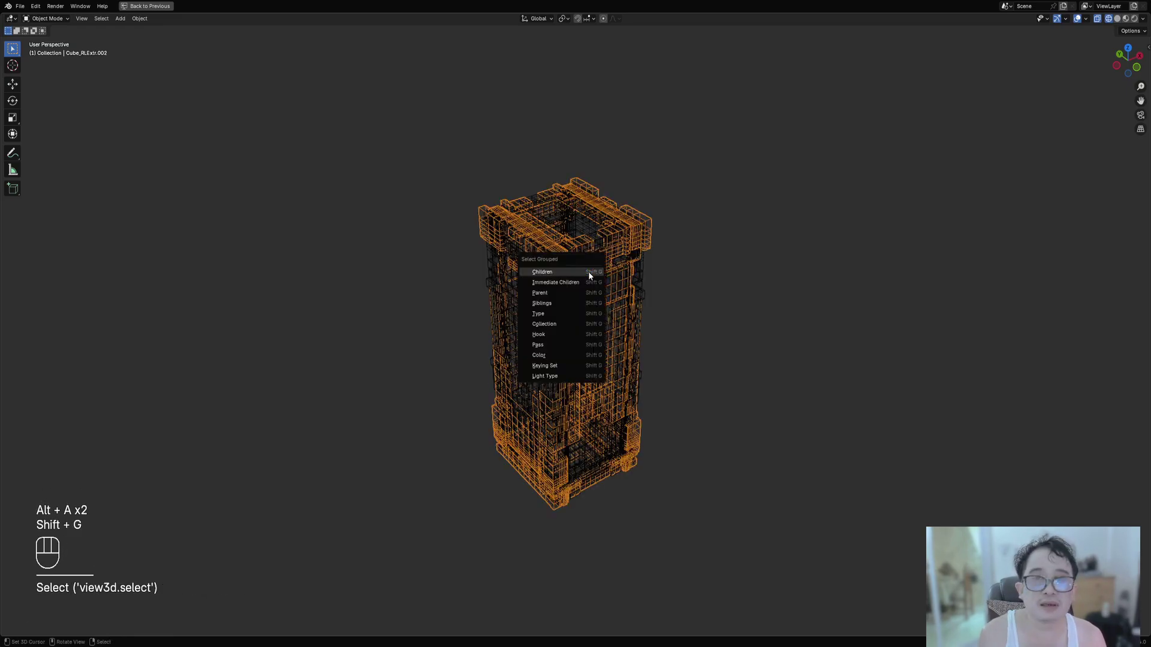
left_click(589, 273)
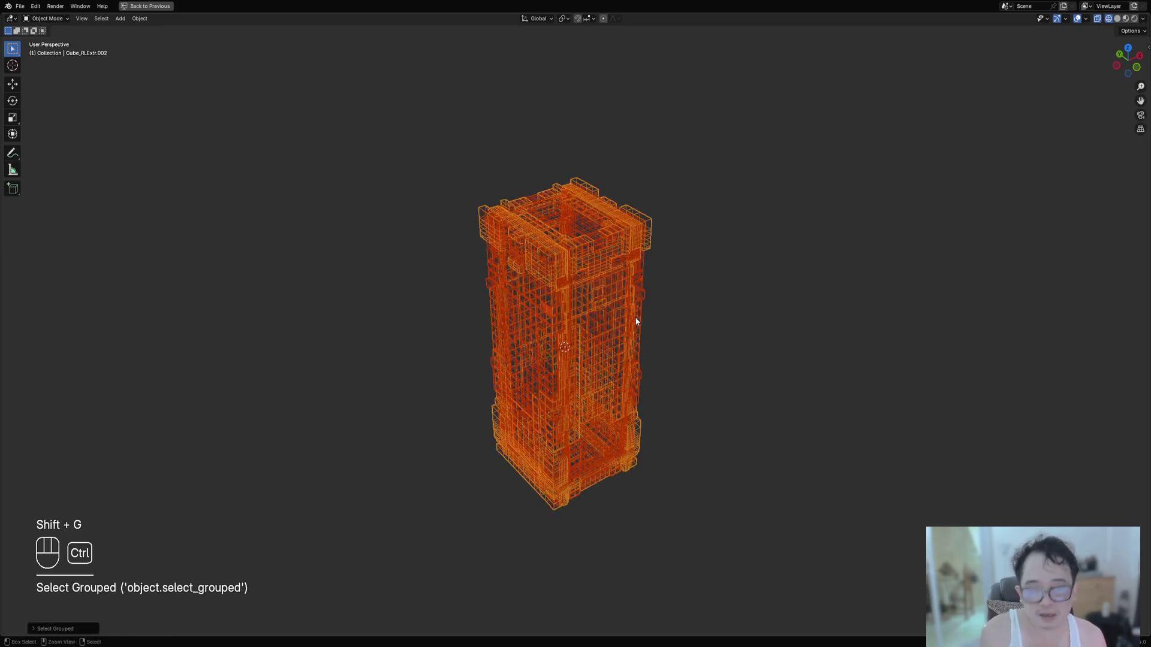
key("ctrl+j")
key("ctrl+space")
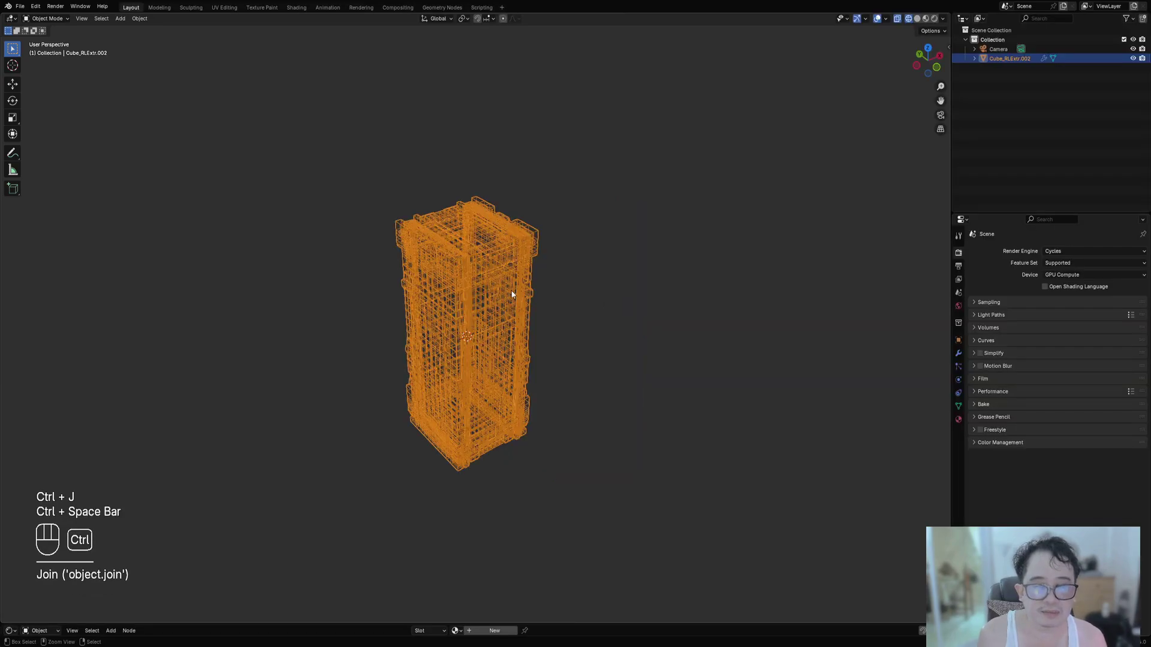
Save the file remeshed_greeble1.blend and display the joined tower in Solid shading.
key("ctrl+s")
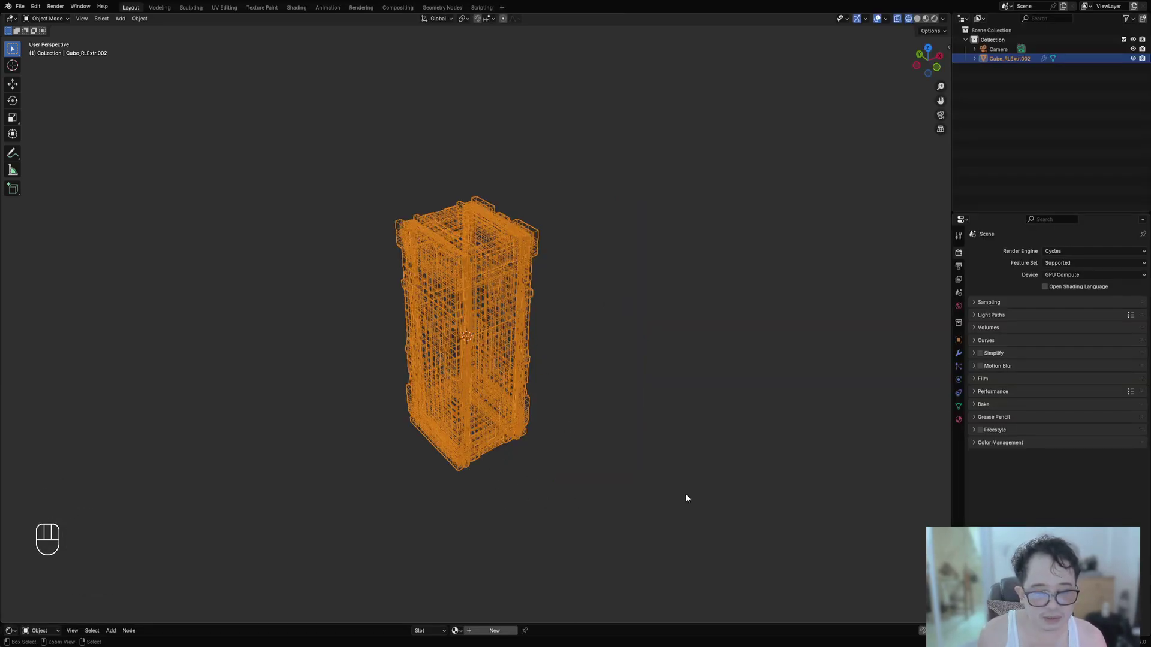
middle_click_drag(617, 393, 577, 350, "shift")
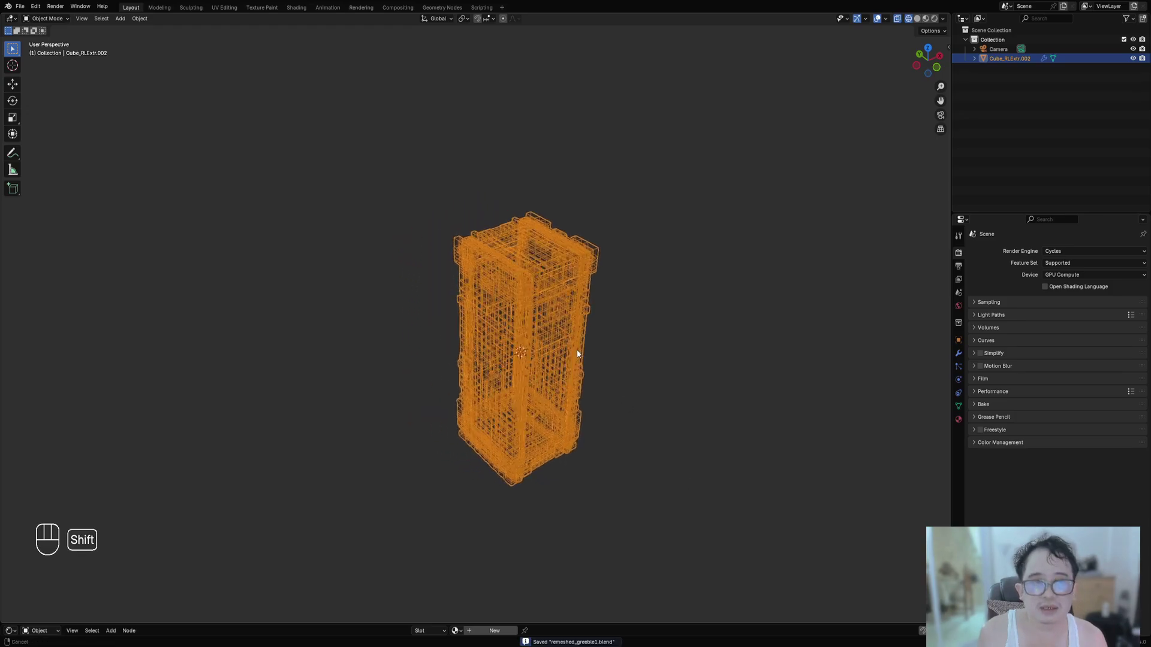
scroll(572, 318, "up", 4)
key("z")
left_click(663, 268)
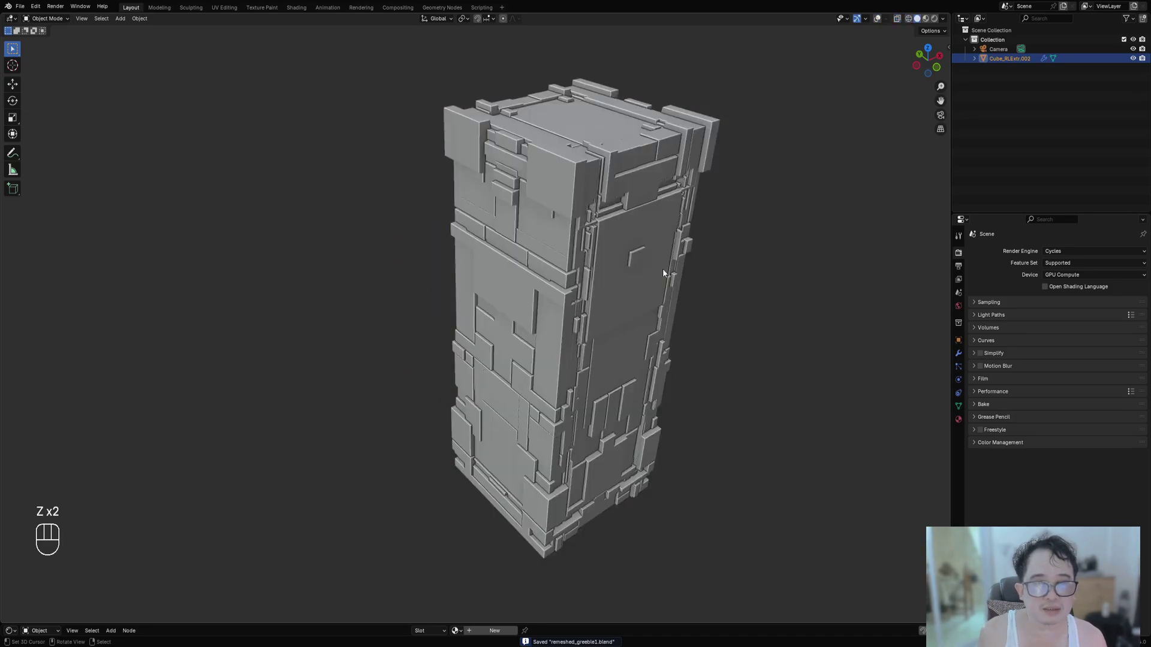
Bring up the tower's modifiers, turn on the viewport overlays and examine its unmirrored mesh in Edit Mode.
mouse_move(652, 278)
middle_mouse_down("alt")
mouse_move(606, 329)
mouse_move(597, 318)
middle_mouse_up("alt")
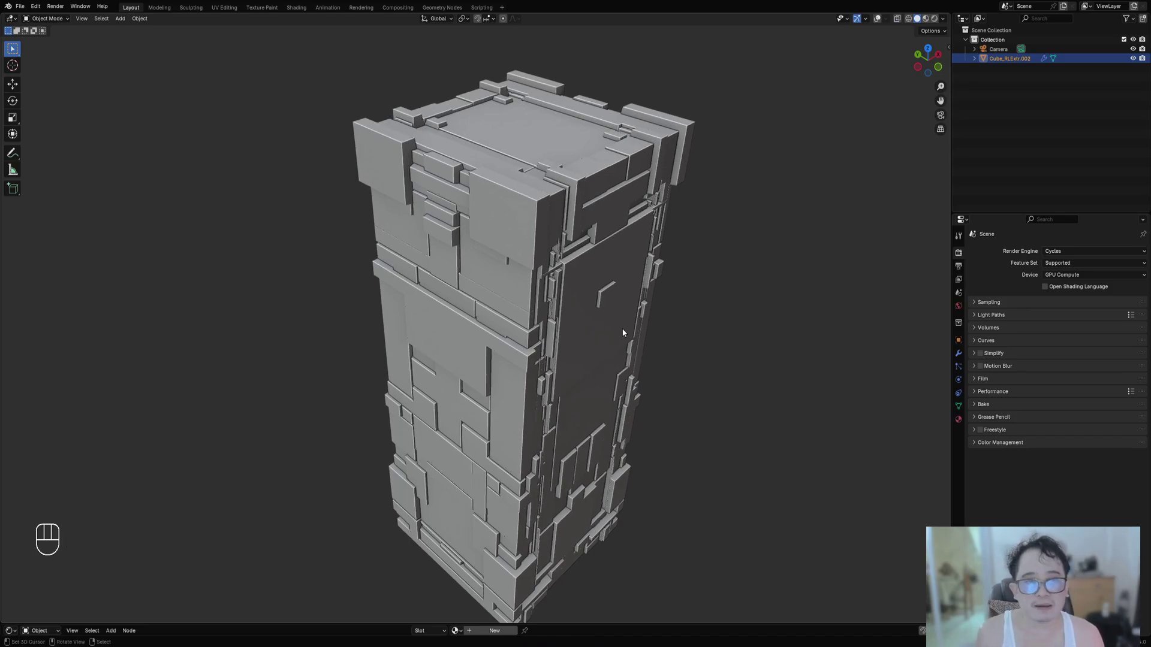
scroll(699, 337, "down", 3)
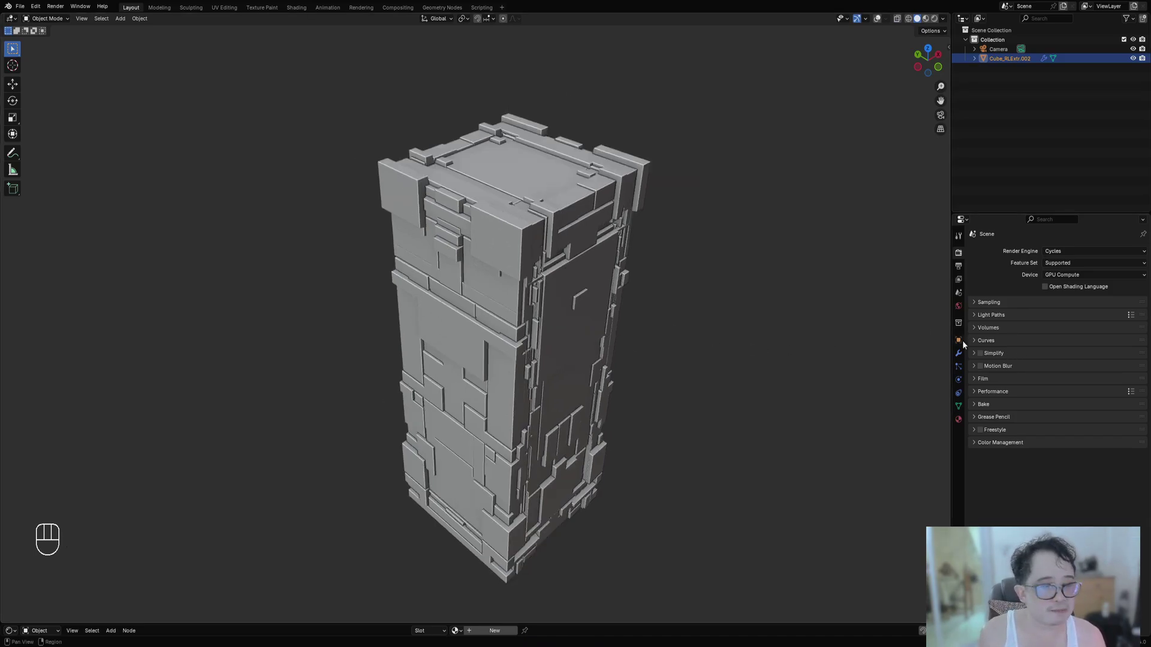
left_click(959, 355)
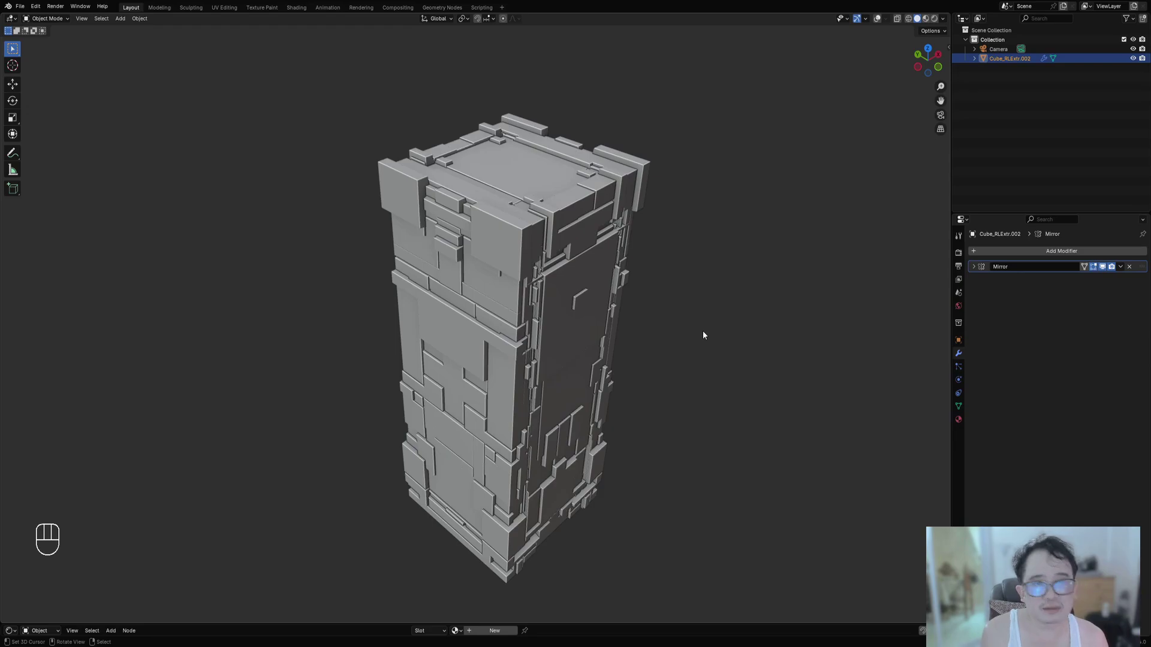
key("Tab")
key("Tab")
key("Tab")
key("shift+alt+z")
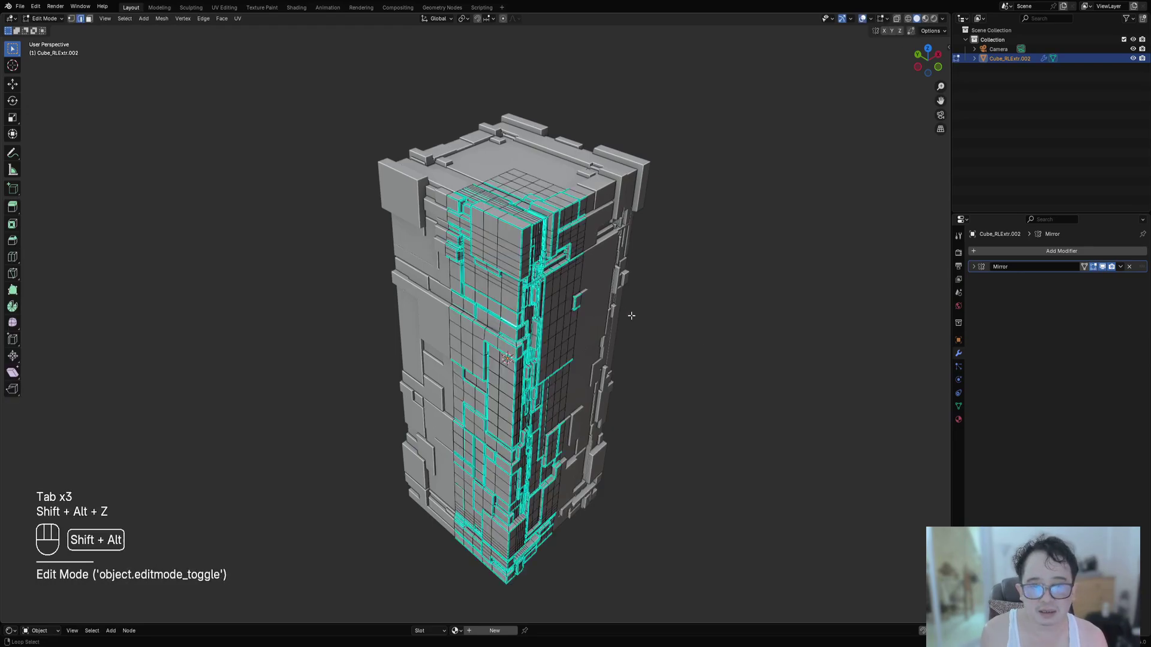
key("Tab")
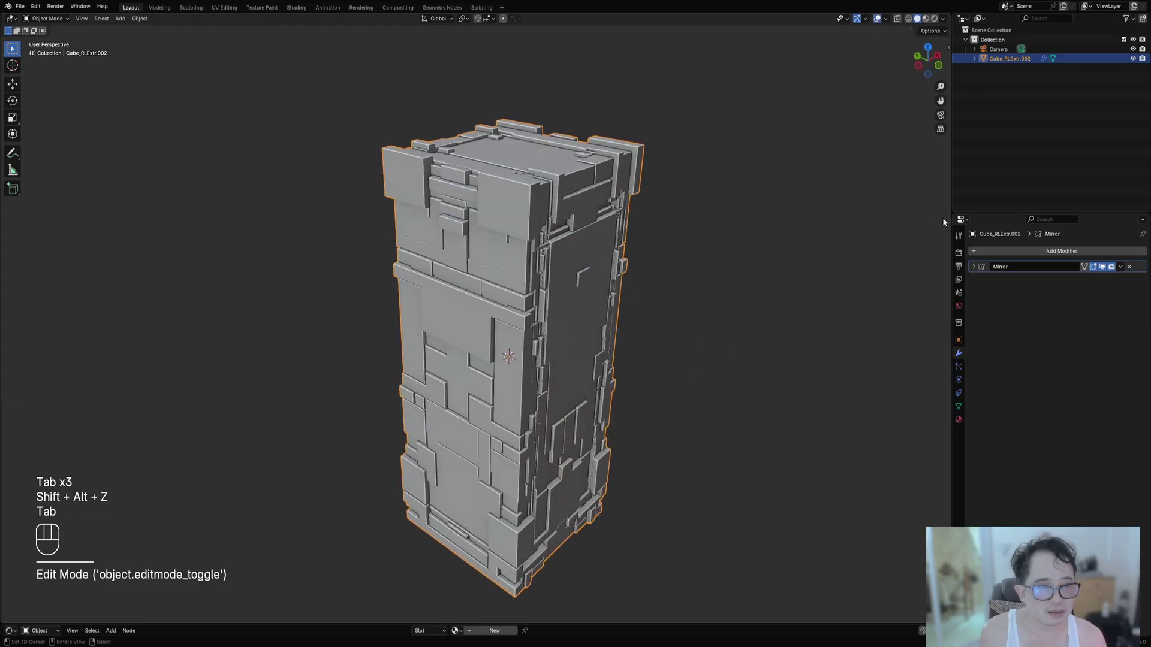
Add a Smooth modifier to the tower below the Mirror modifier and set its Repeat to 4.
left_click(1005, 252)
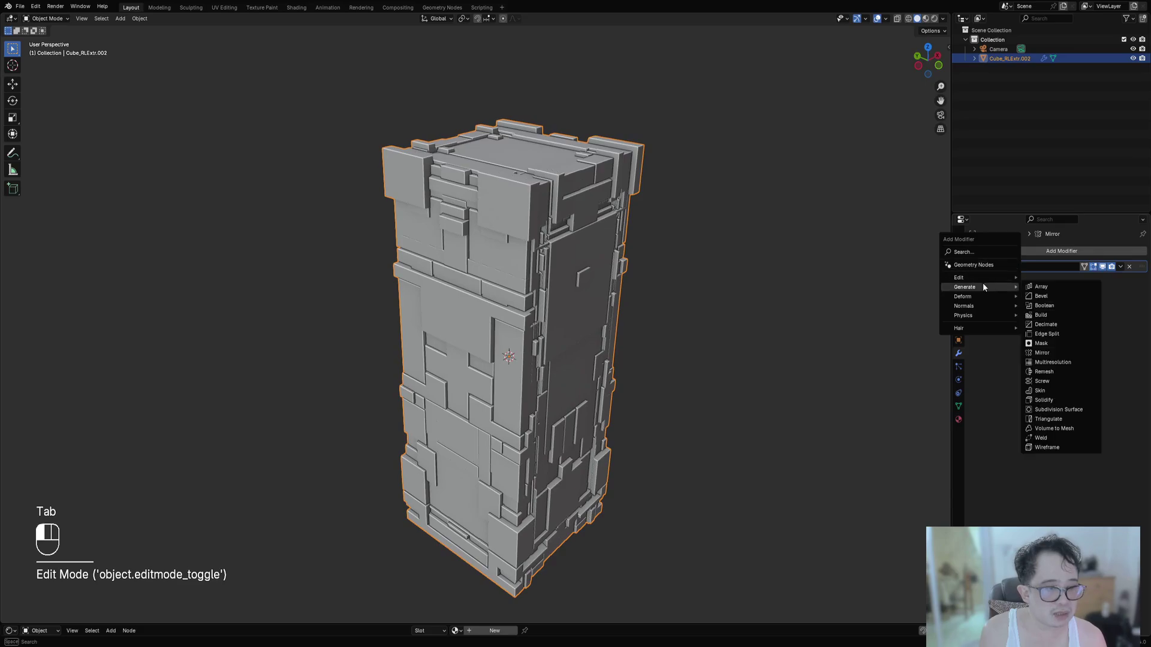
mouse_move(981, 298)
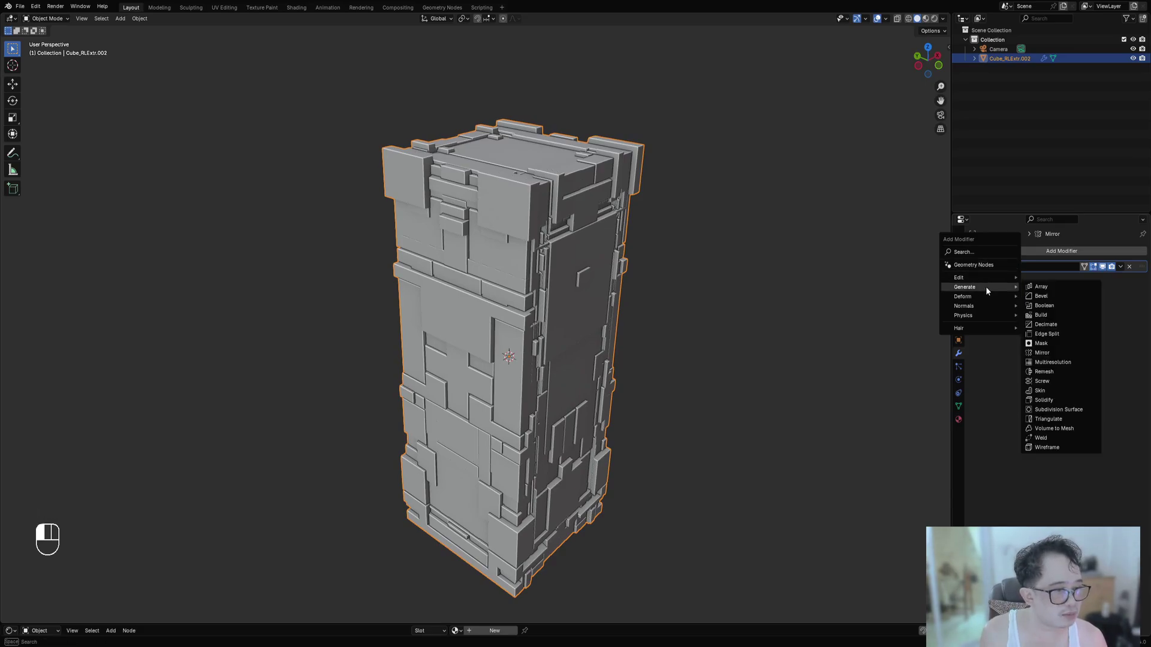
left_click(1048, 384)
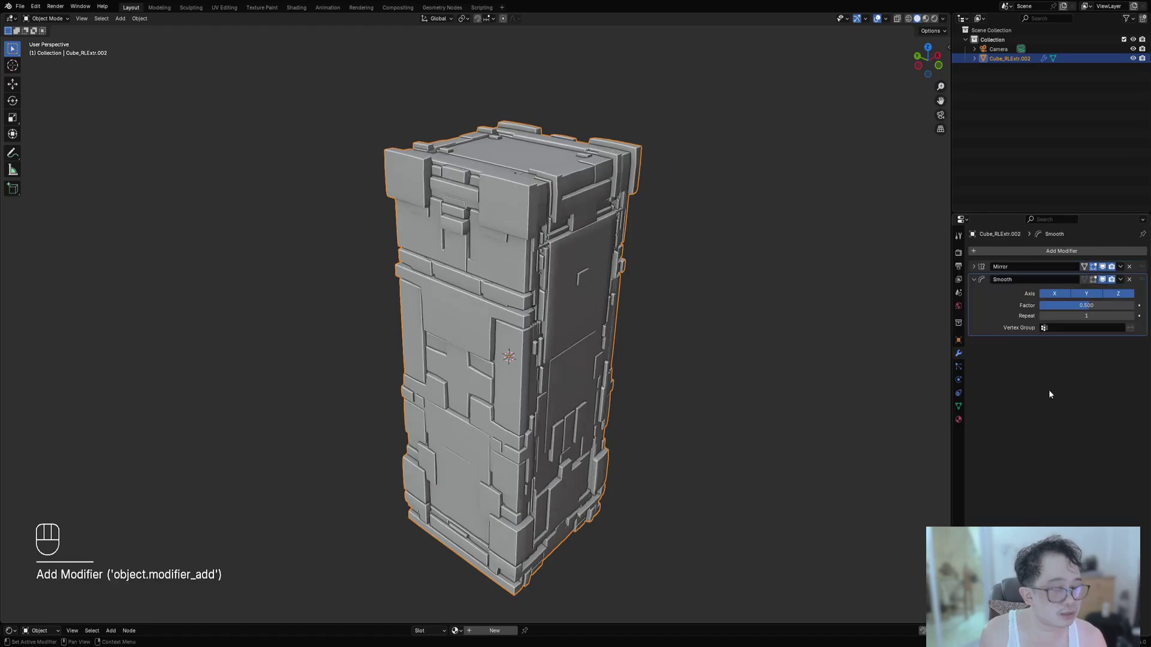
scroll(1064, 316, "up", 4, "ctrl")
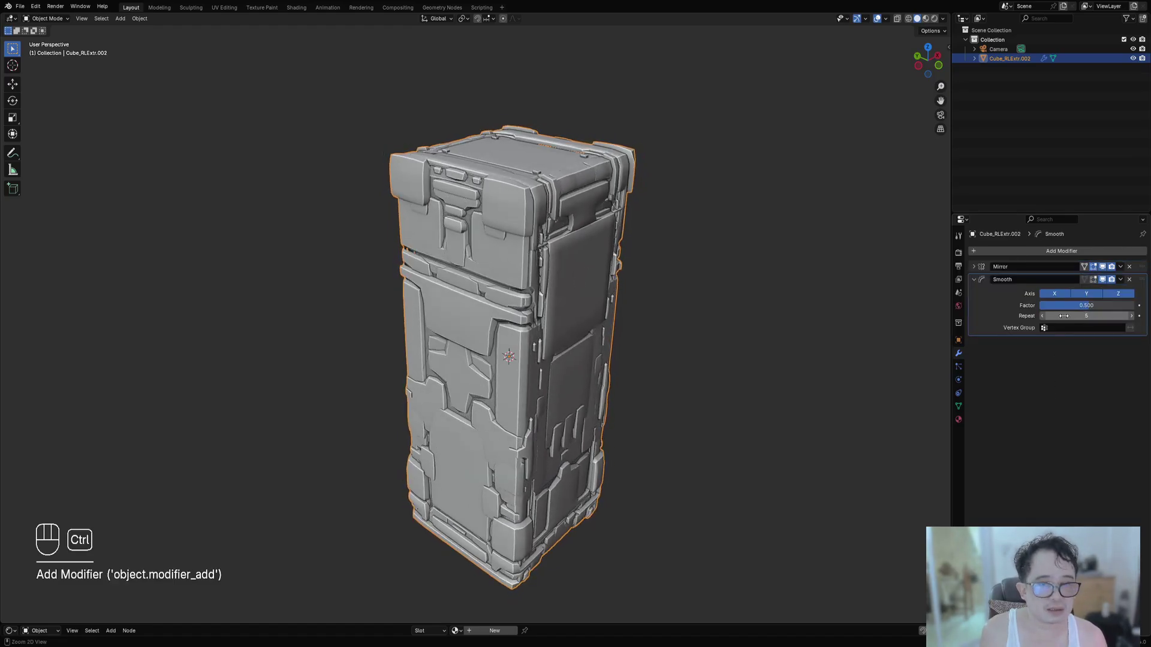
scroll(1063, 316, "down", 1, "ctrl")
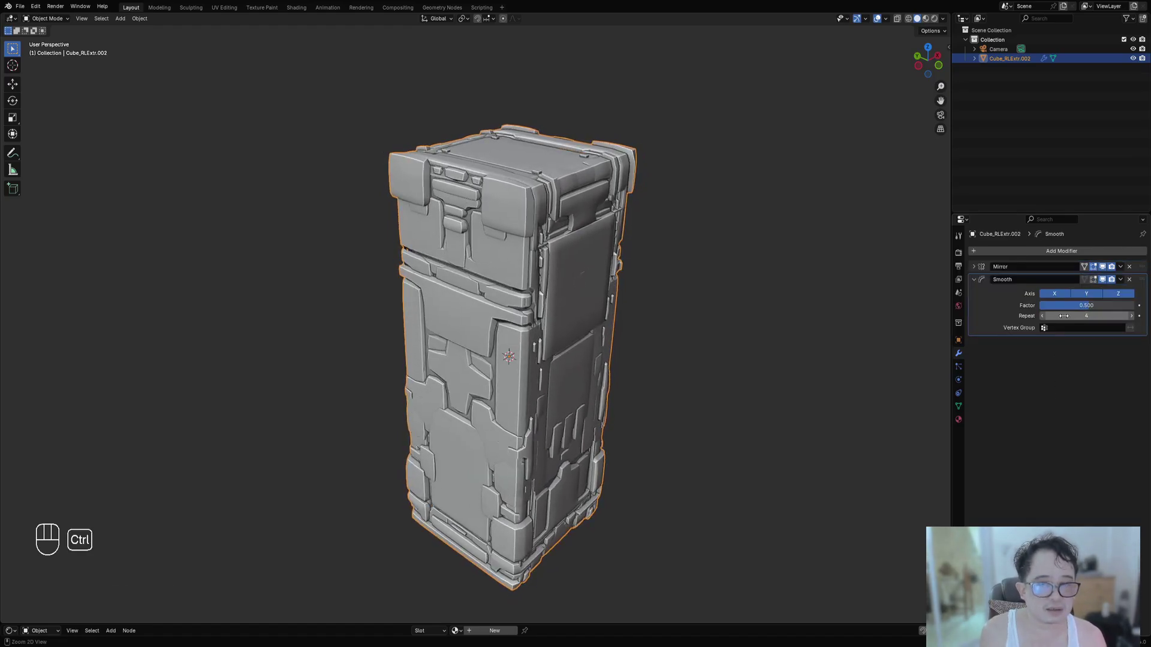
Try a Factor of 1.000 in the tower's Smooth modifier.
left_click_drag(1070, 305, 1109, 306)
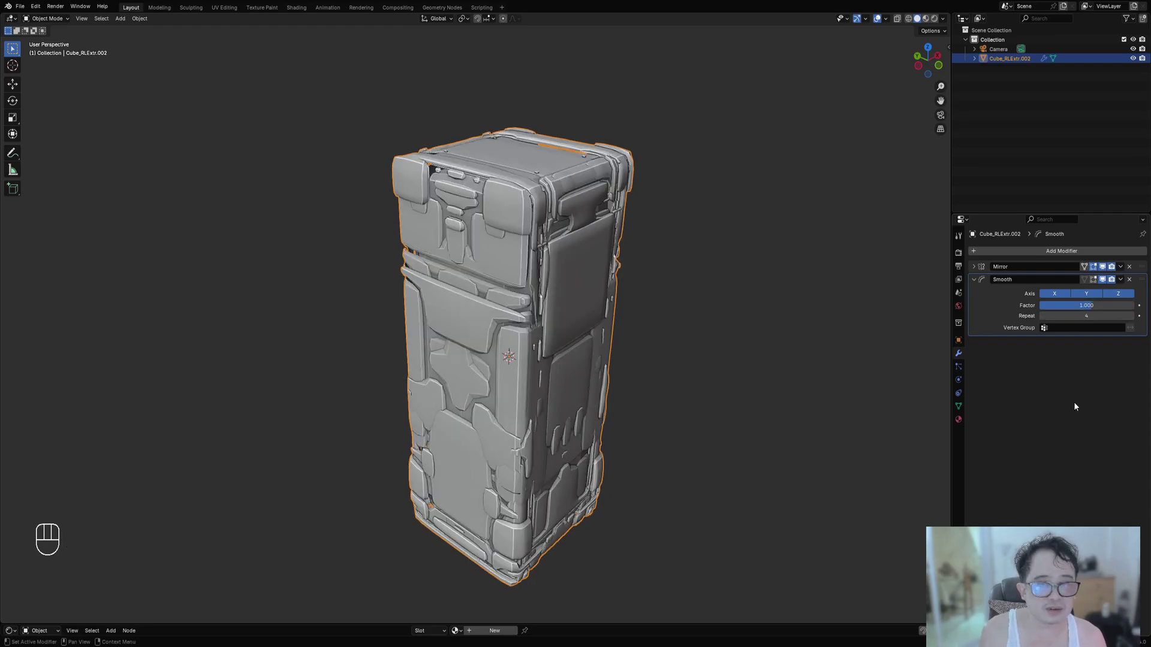
left_click(1081, 307)
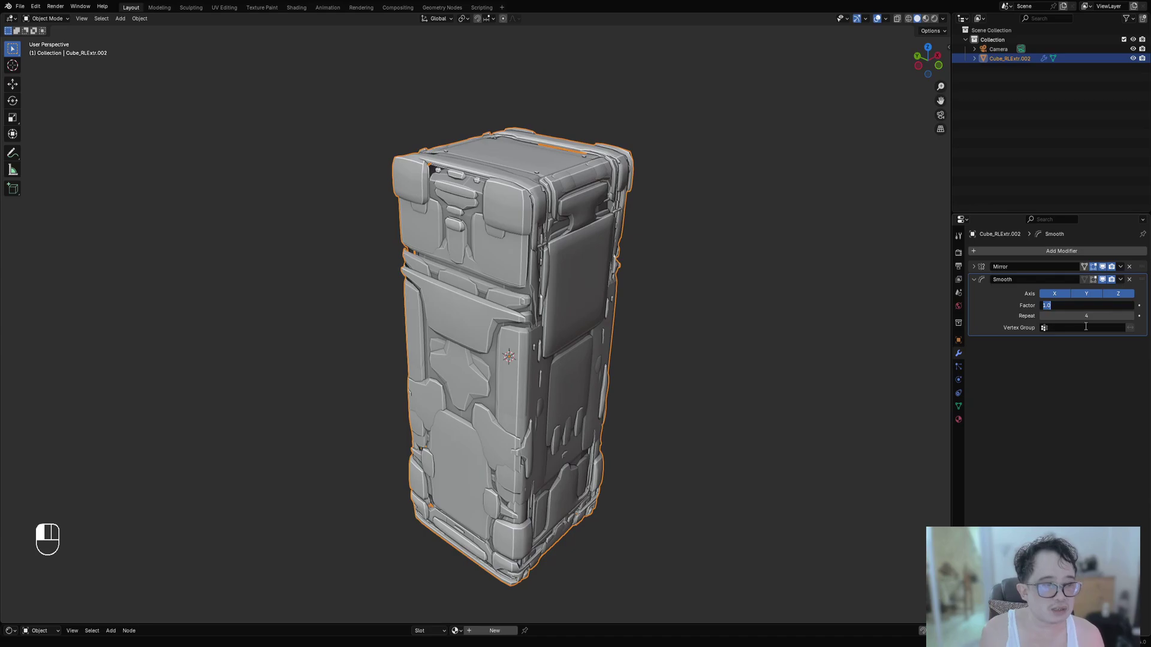
left_click(1085, 336)
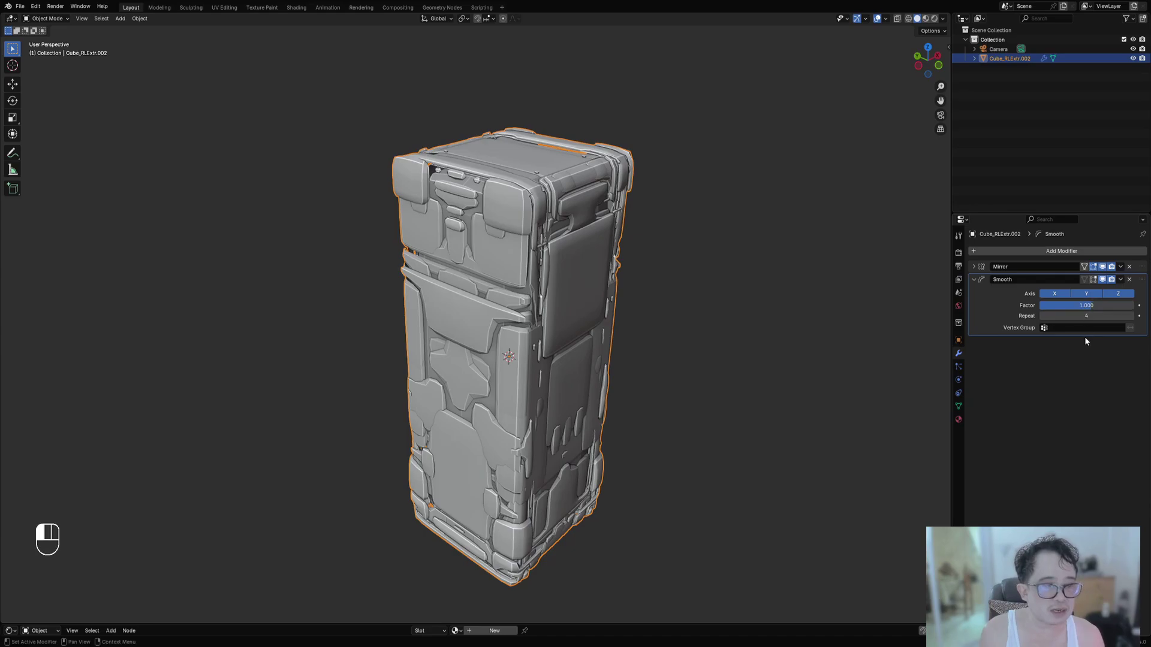
Set the Smooth modifier's Factor to 0.25 and its Repeat to 6.
left_click(1079, 306)
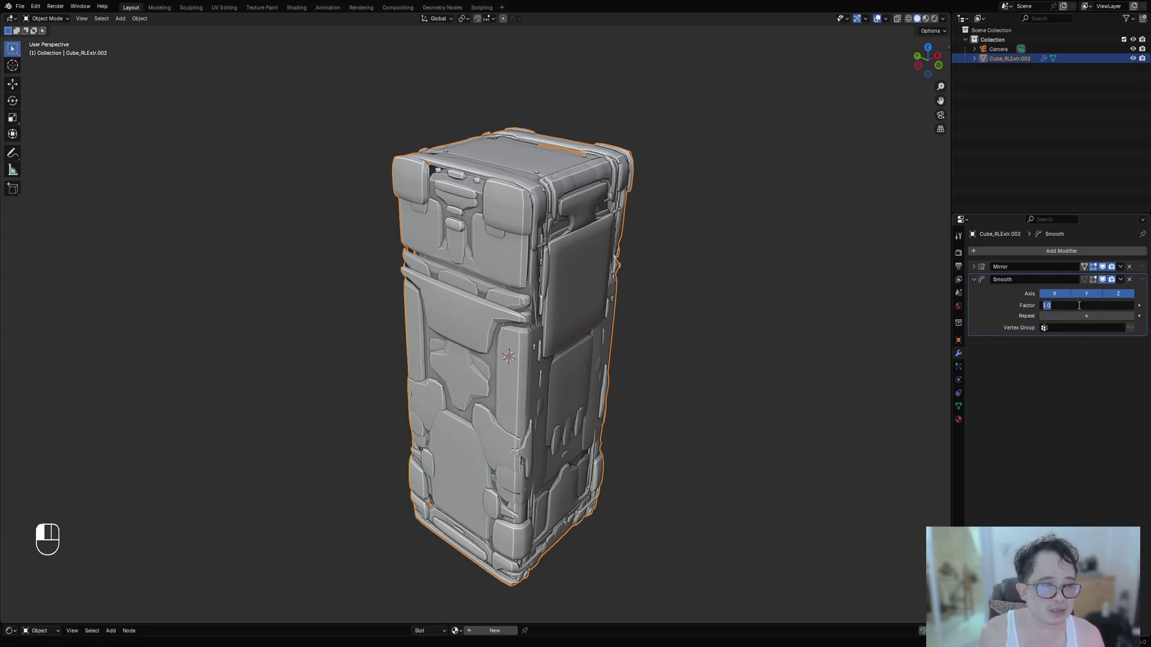
type(".4")
key("BackSpace")
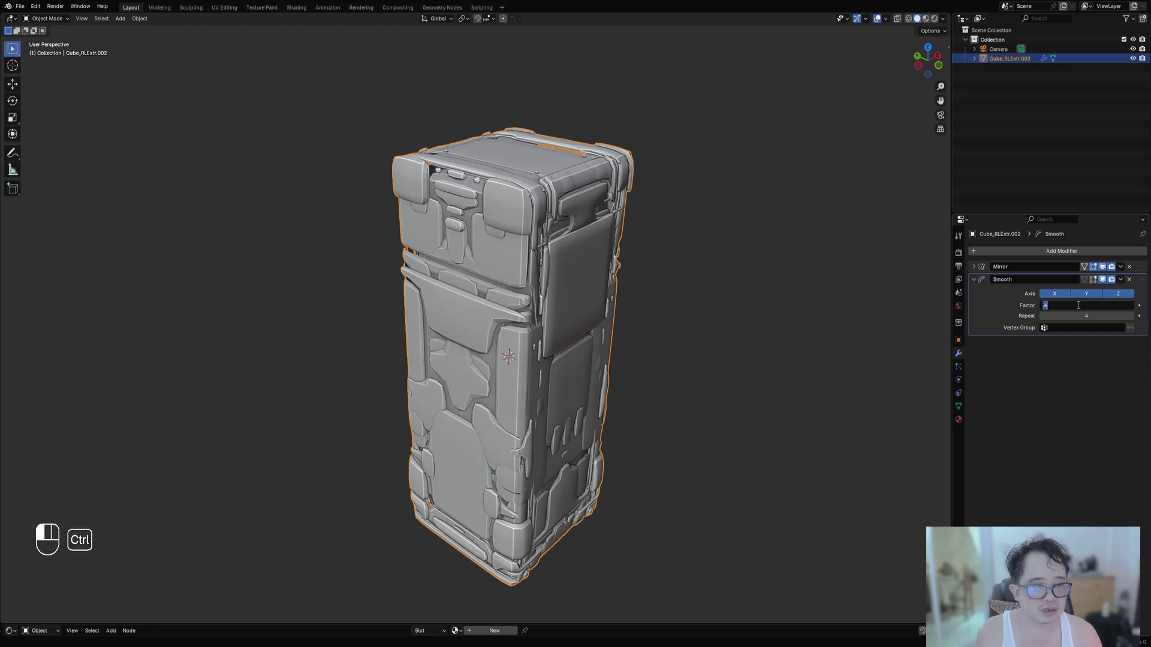
type("25")
key("Return")
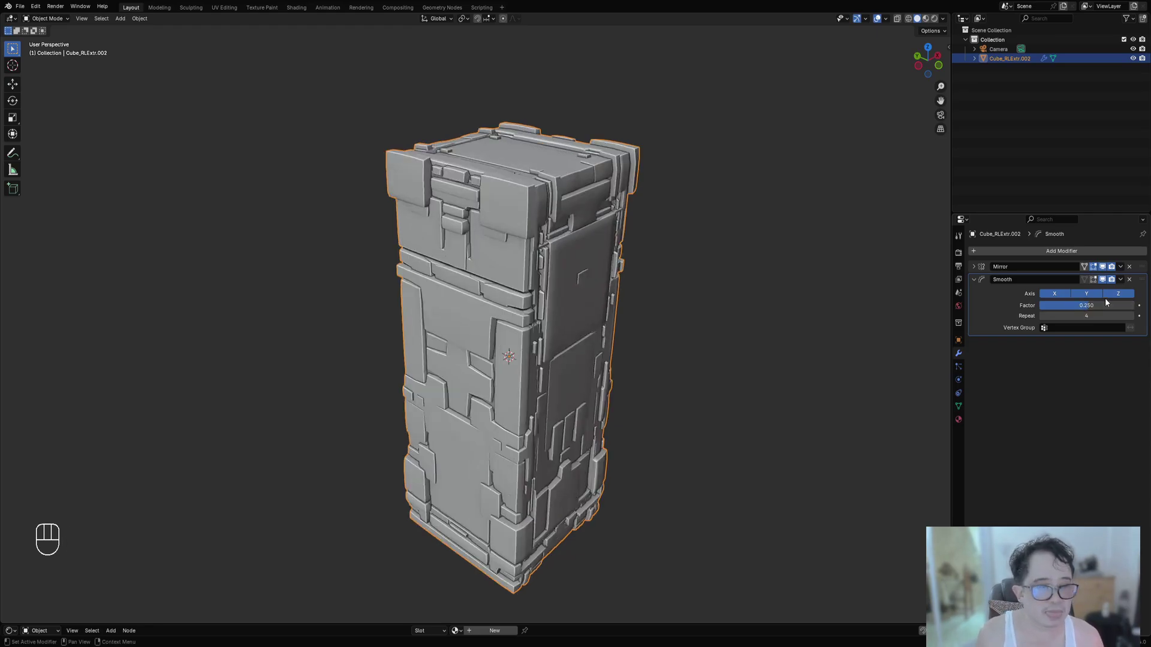
scroll(1077, 316, "up", 1, "ctrl")
scroll(1076, 316, "up", 4, "ctrl")
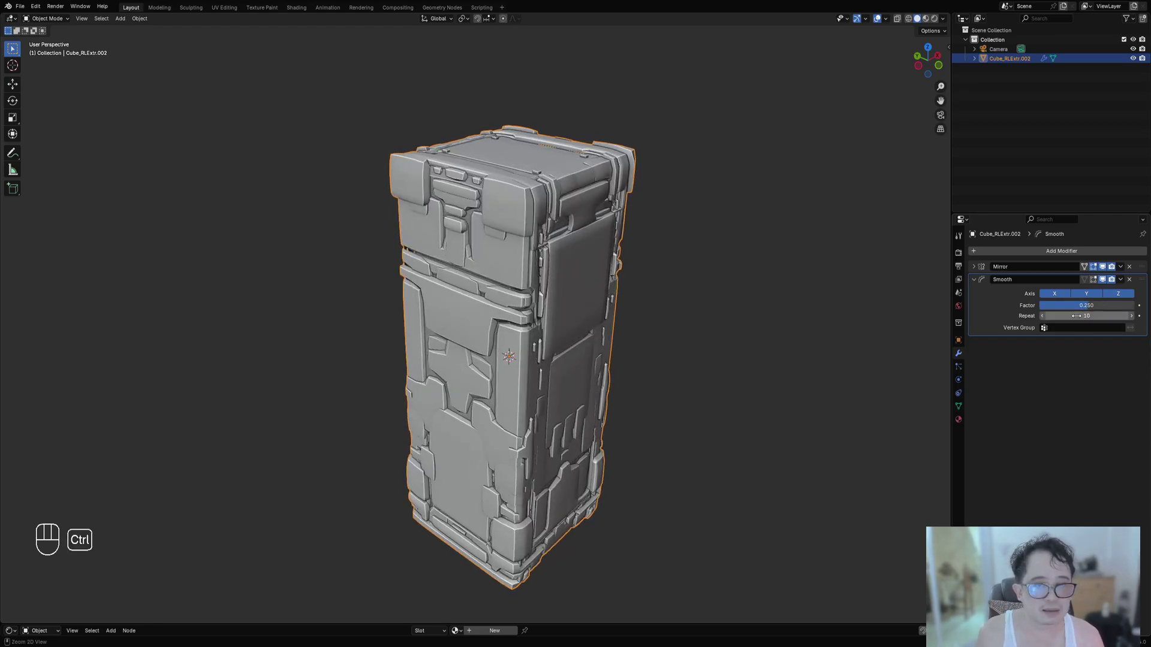
scroll(1076, 316, "down", 3, "ctrl")
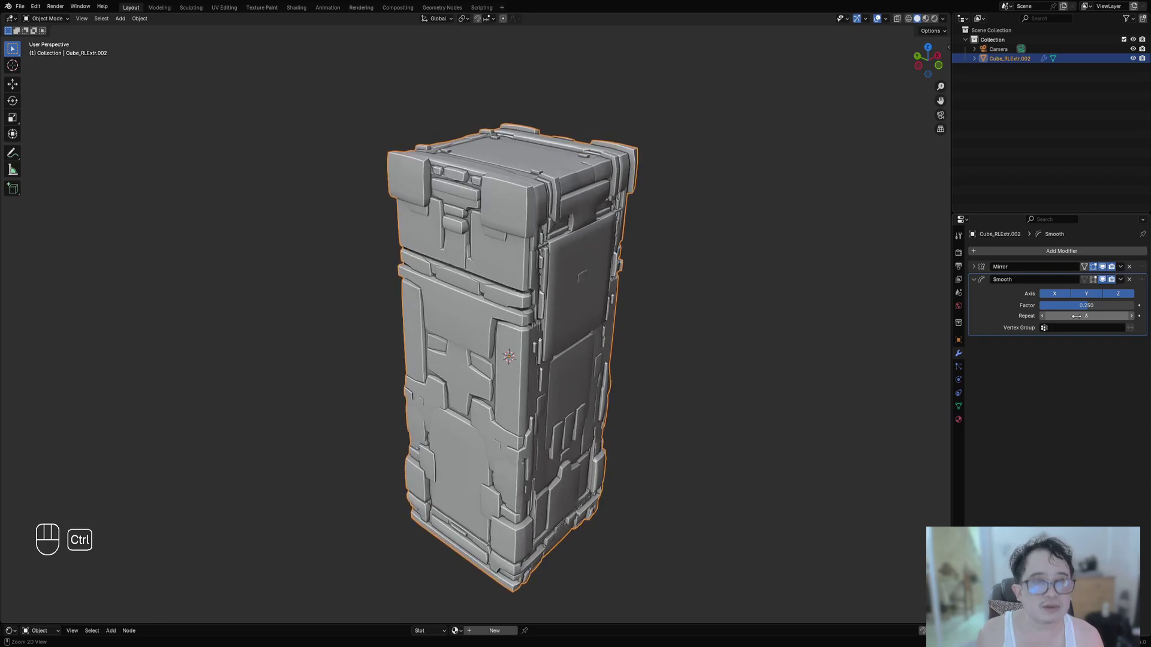
Try a Smooth Factor of 1 with the higher Repeat, and set the Factor back to 0.25.
left_click(1081, 305)
type("1")
key("Return")
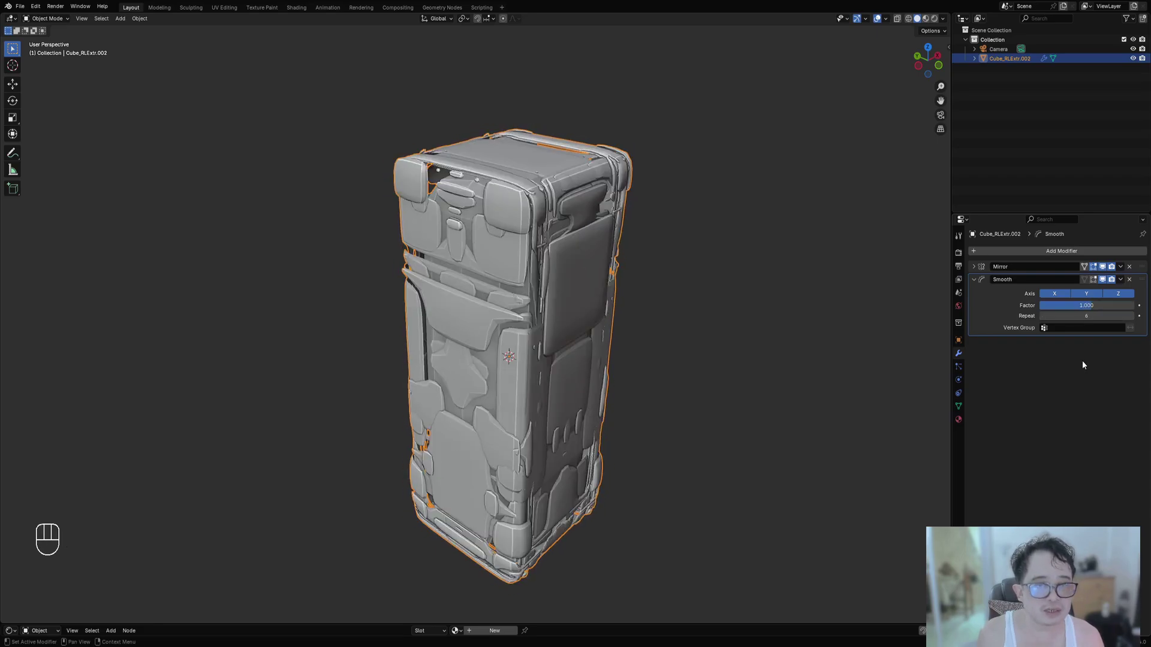
left_click(1073, 305)
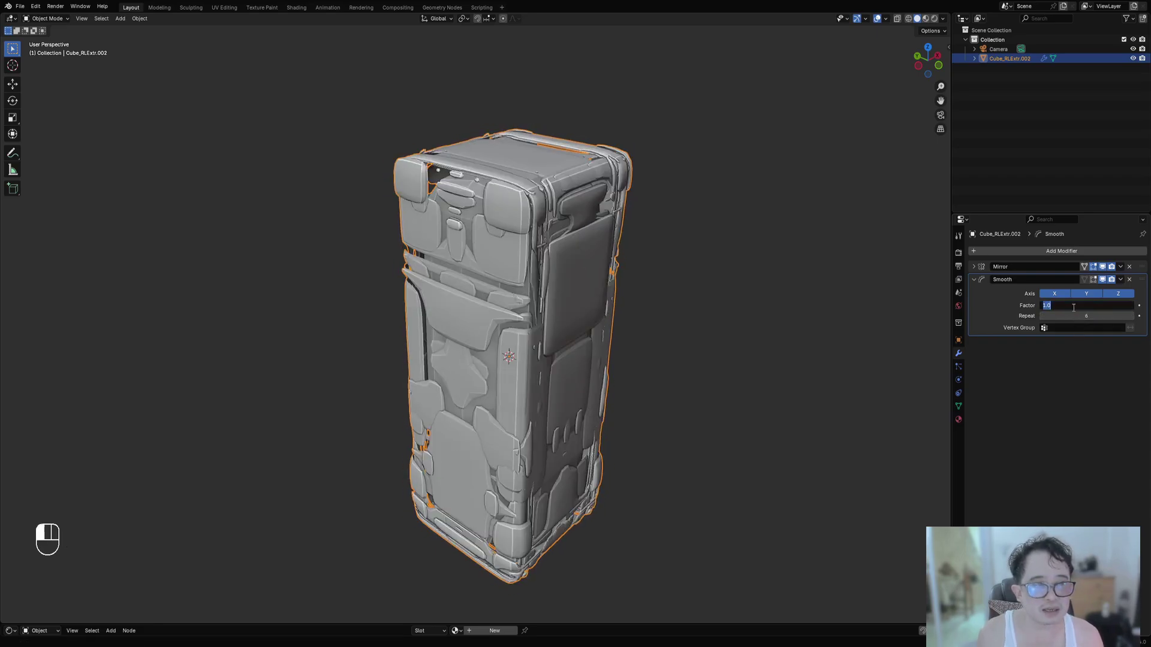
type("0.25")
key("Return")
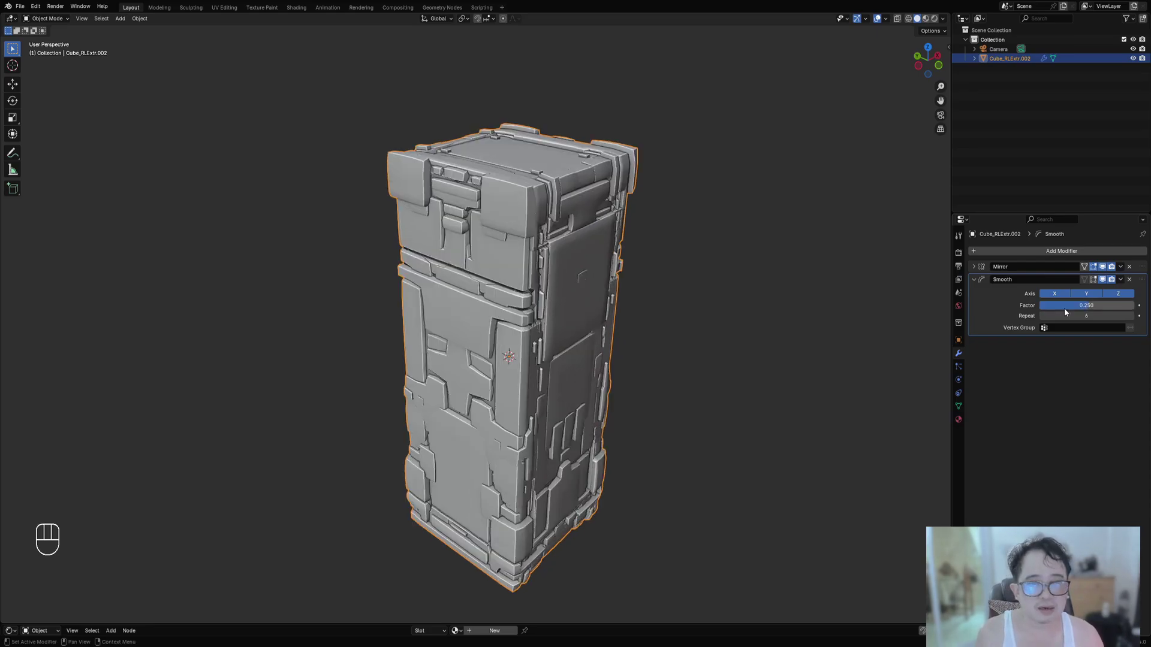
Add a Remesh modifier to the tower after the Smooth modifier.
left_click(991, 253)
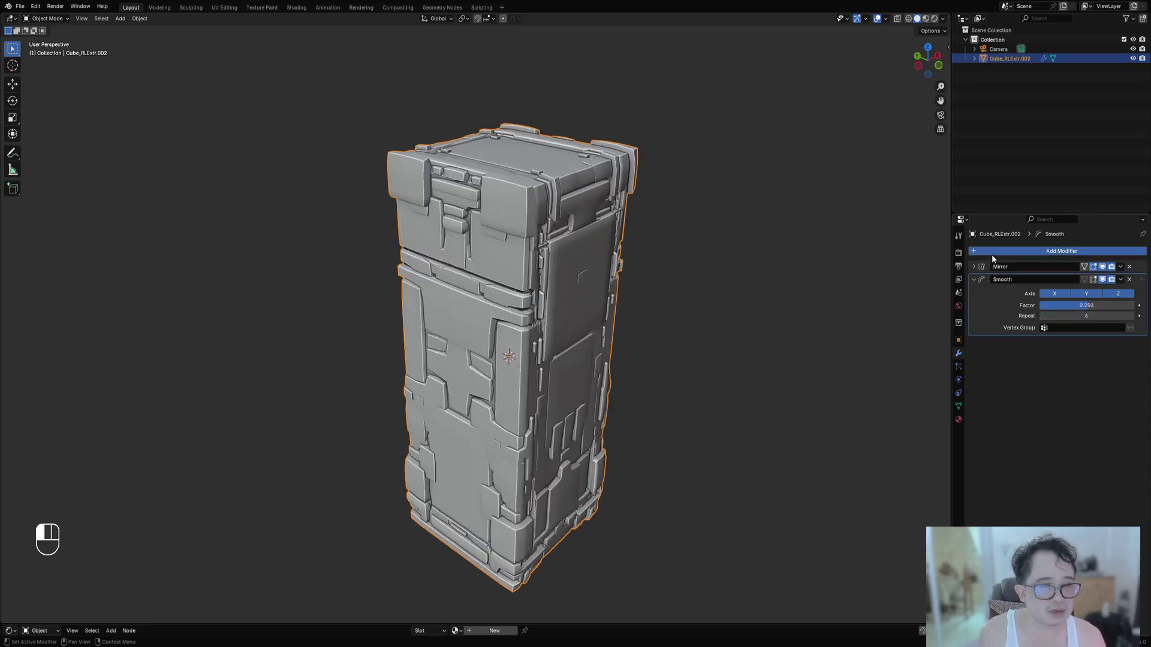
mouse_move(980, 246)
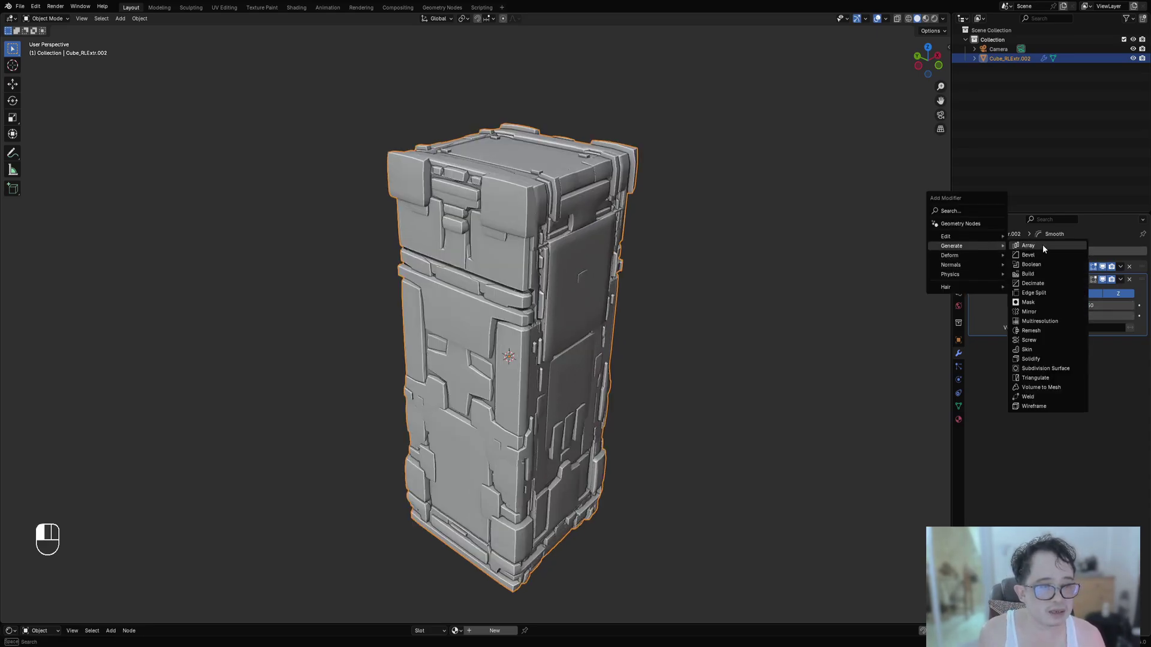
left_click(1054, 328)
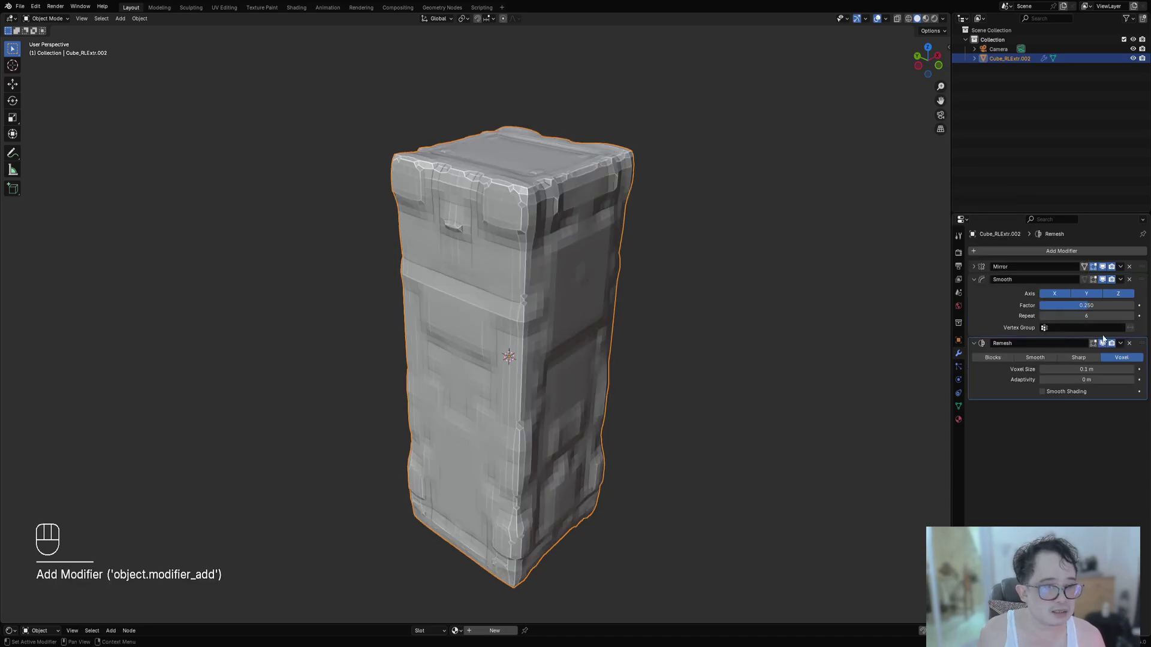
Set the Remesh modifier's Voxel Size to 0.01 m.
left_click(1107, 367)
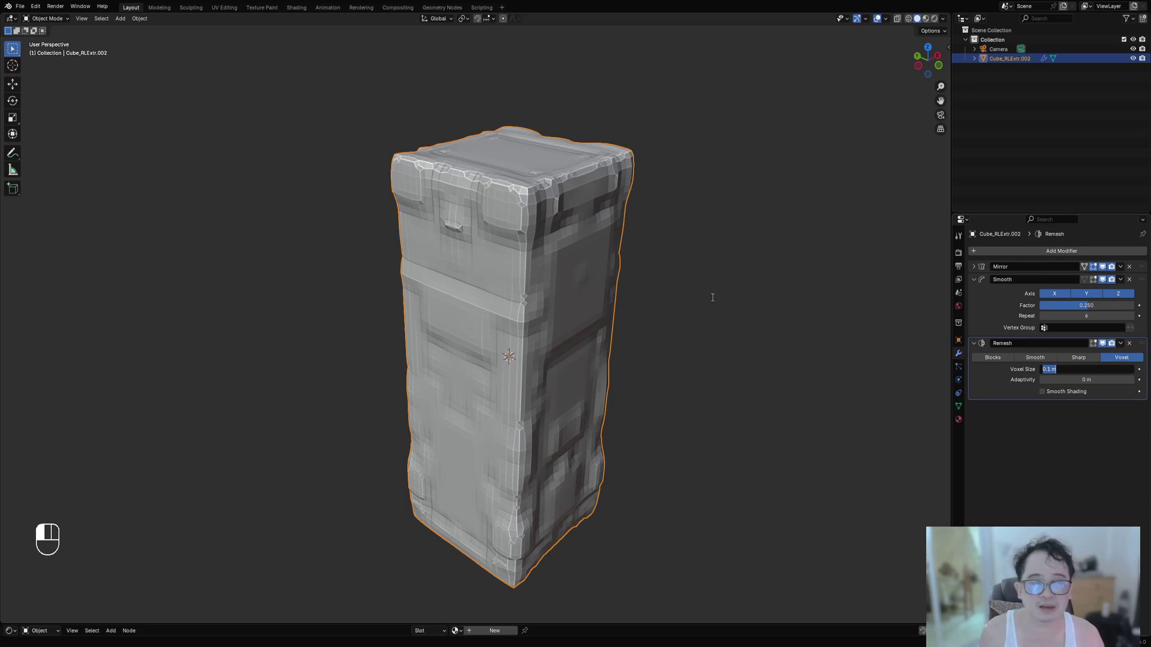
left_click(601, 289)
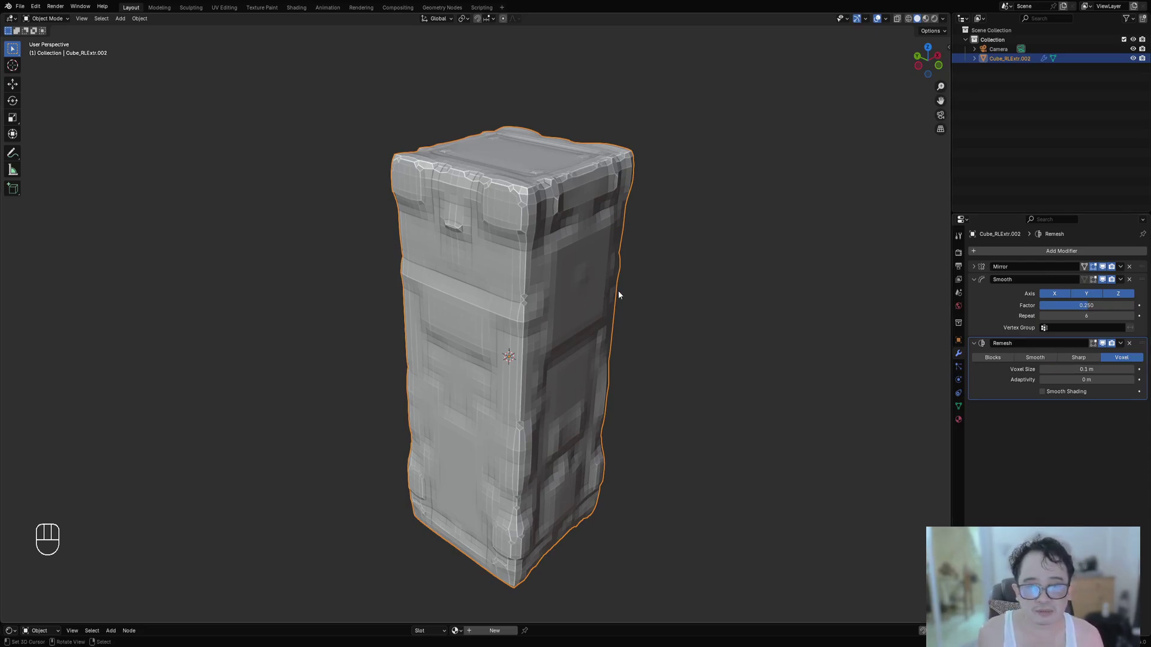
mouse_move(617, 290)
middle_mouse_down()
mouse_move(581, 294)
mouse_move(614, 297)
middle_mouse_up()
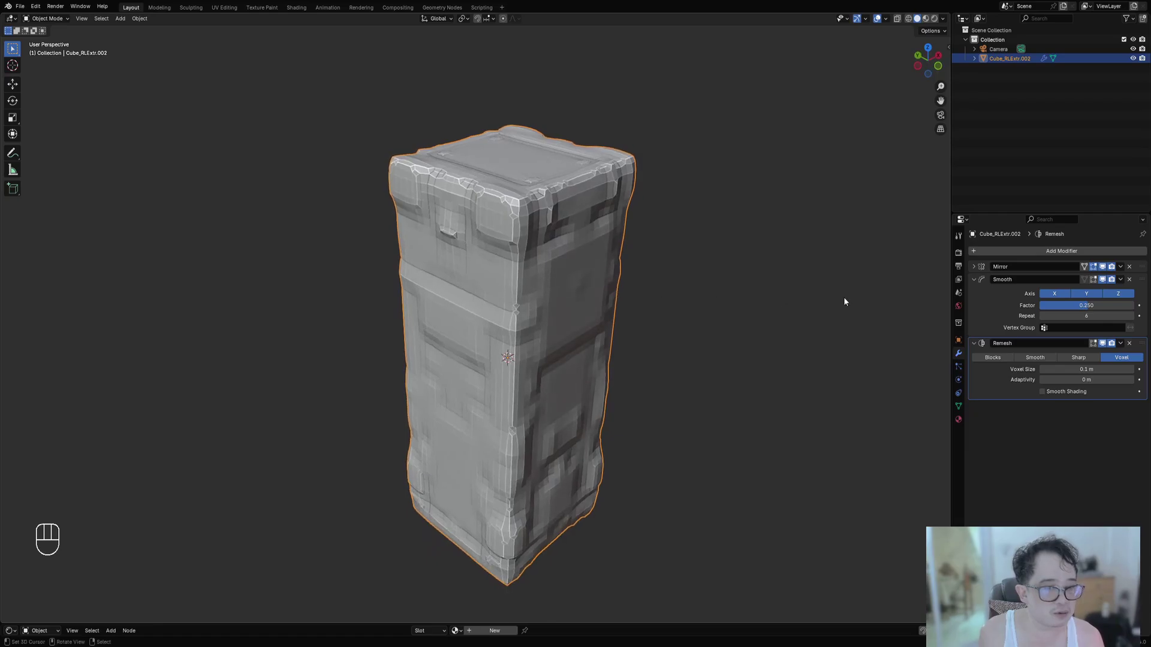
left_click(1089, 369)
type("0.01")
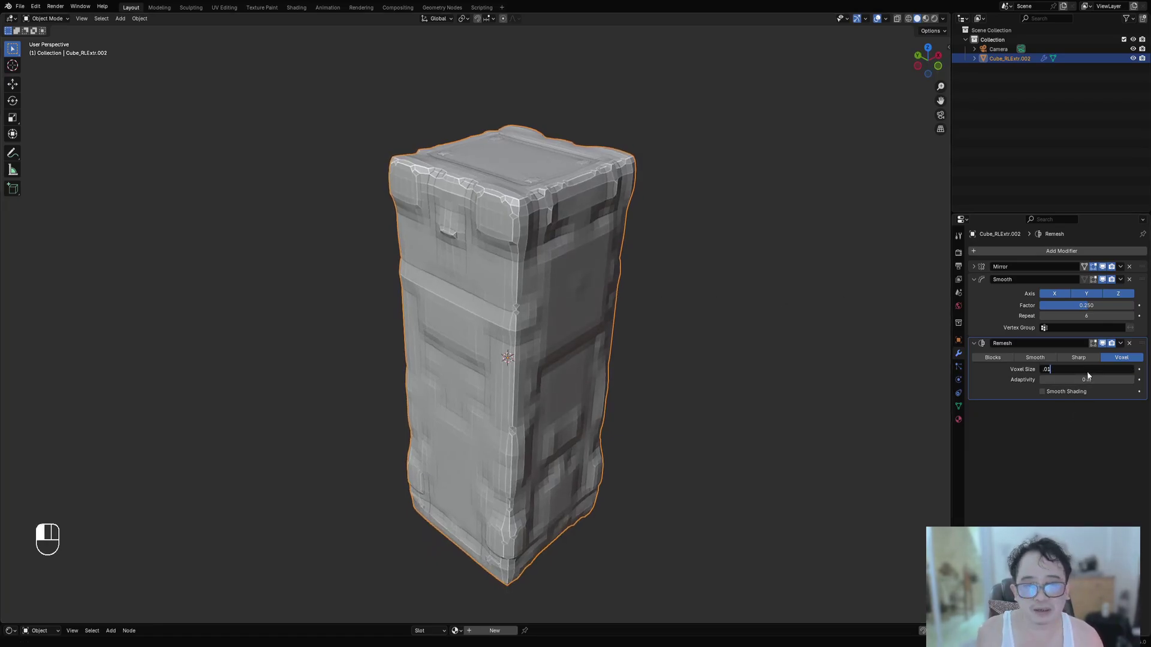
key("Return")
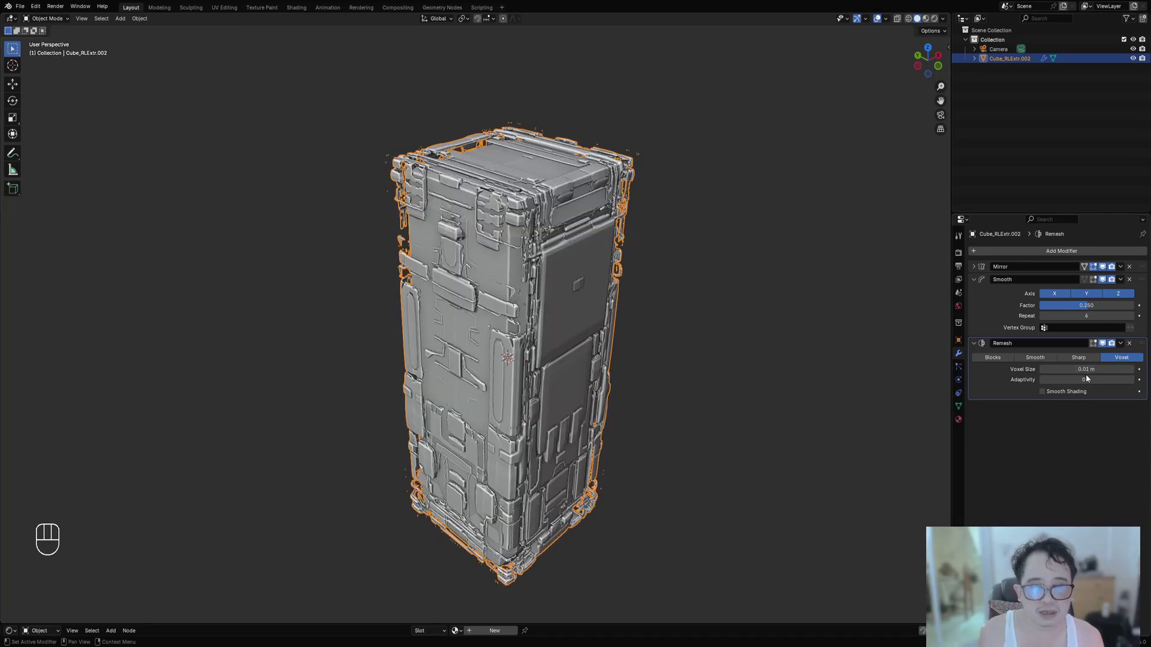
Hide the viewport overlays and inspect the remeshed tower's sides.
middle_click_drag(660, 354, 634, 398)
key("shift+alt+z")
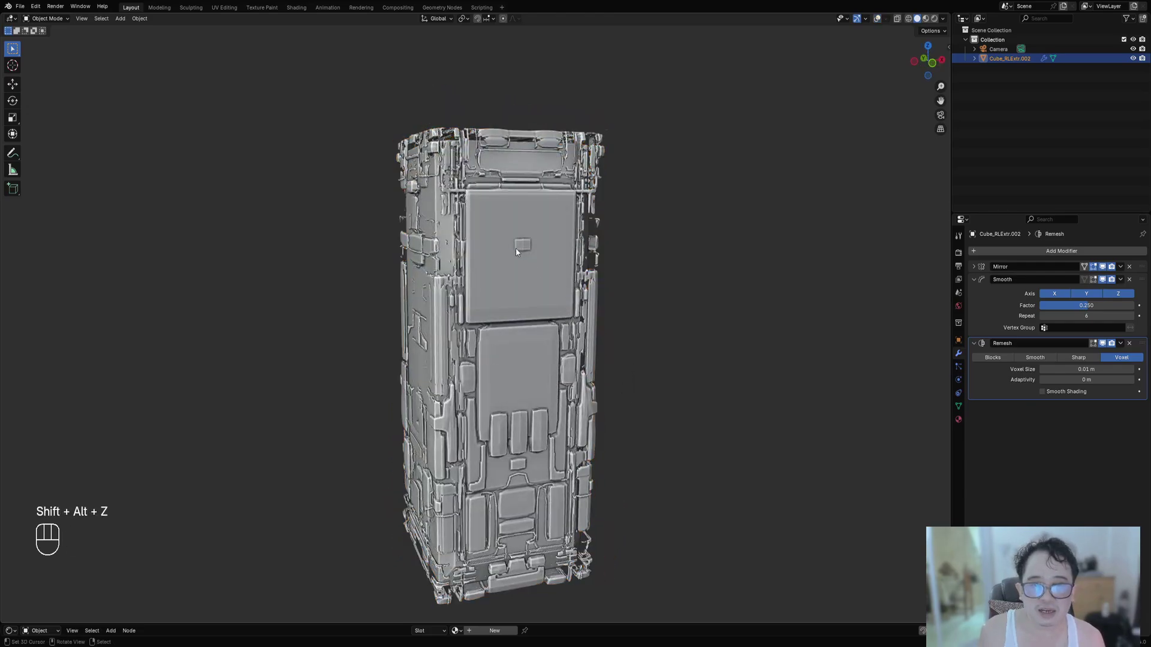
middle_click_drag(516, 252, 544, 271)
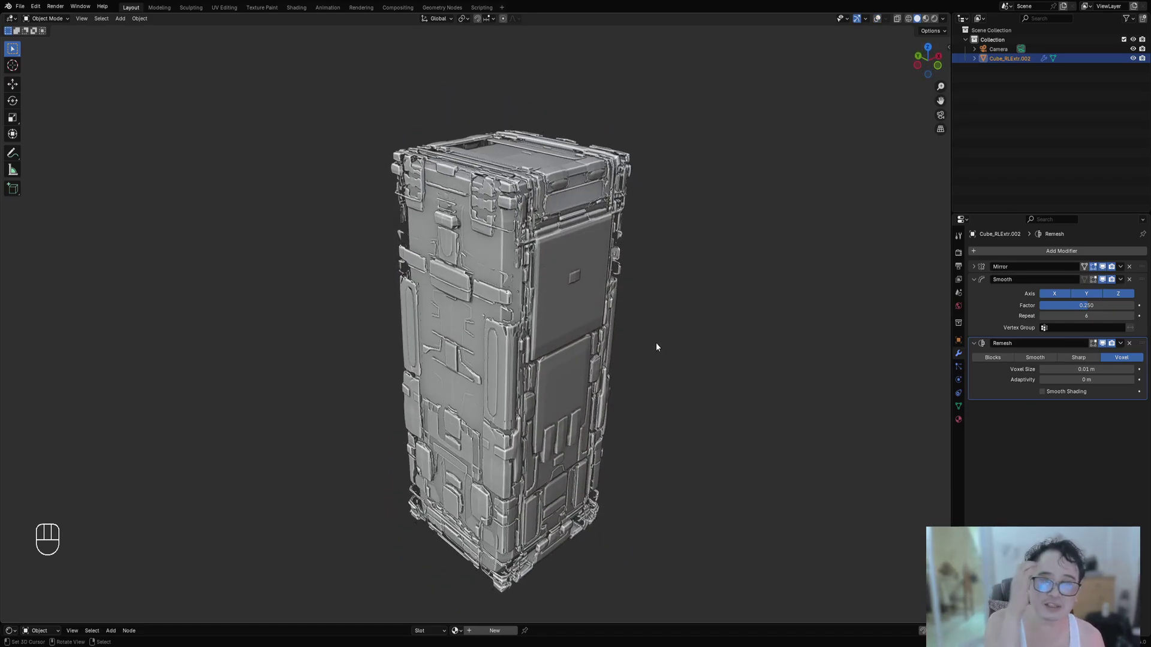
Set the Remesh modifier's Voxel Size to 0.04 m.
left_click(1046, 369)
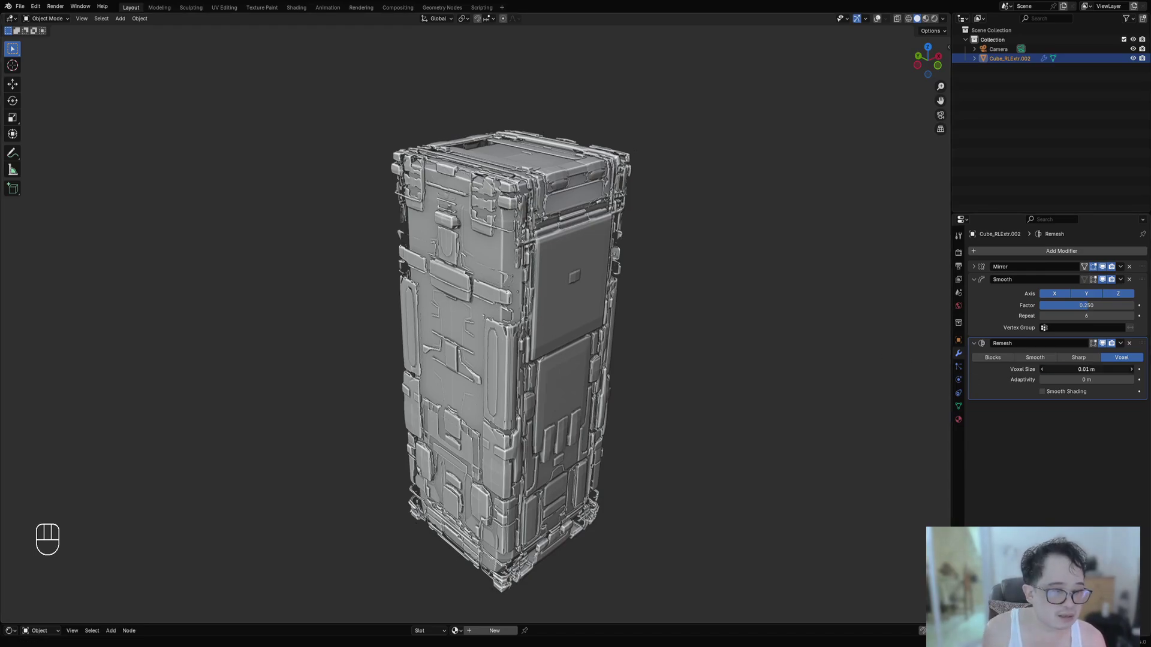
key("BackSpace")
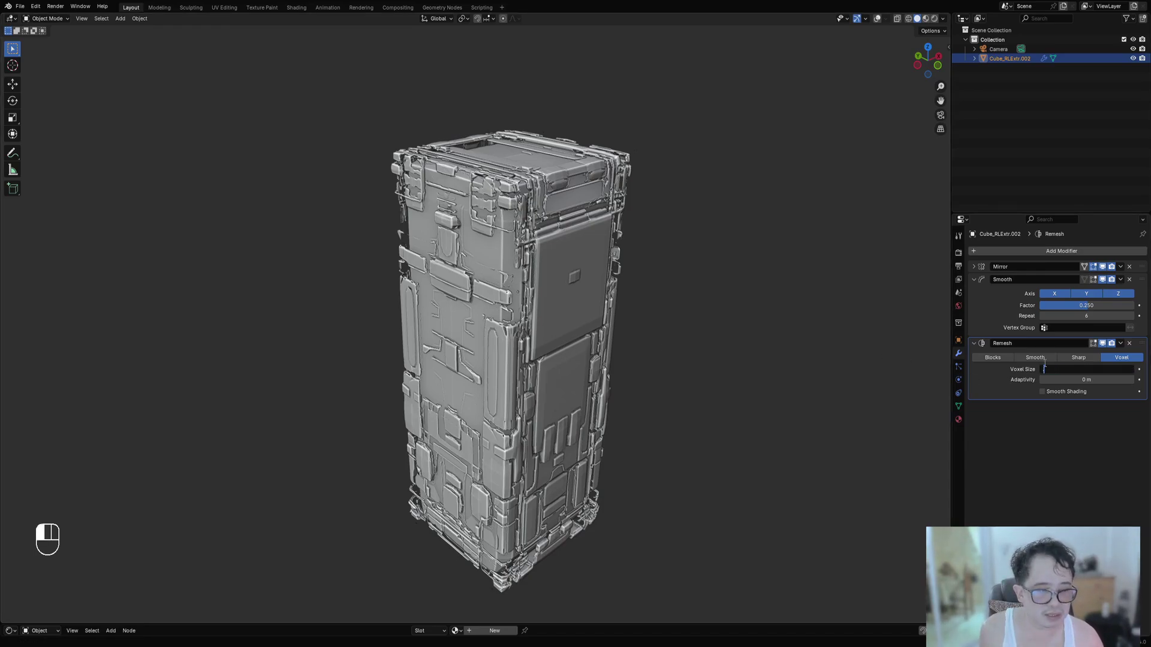
type("0")
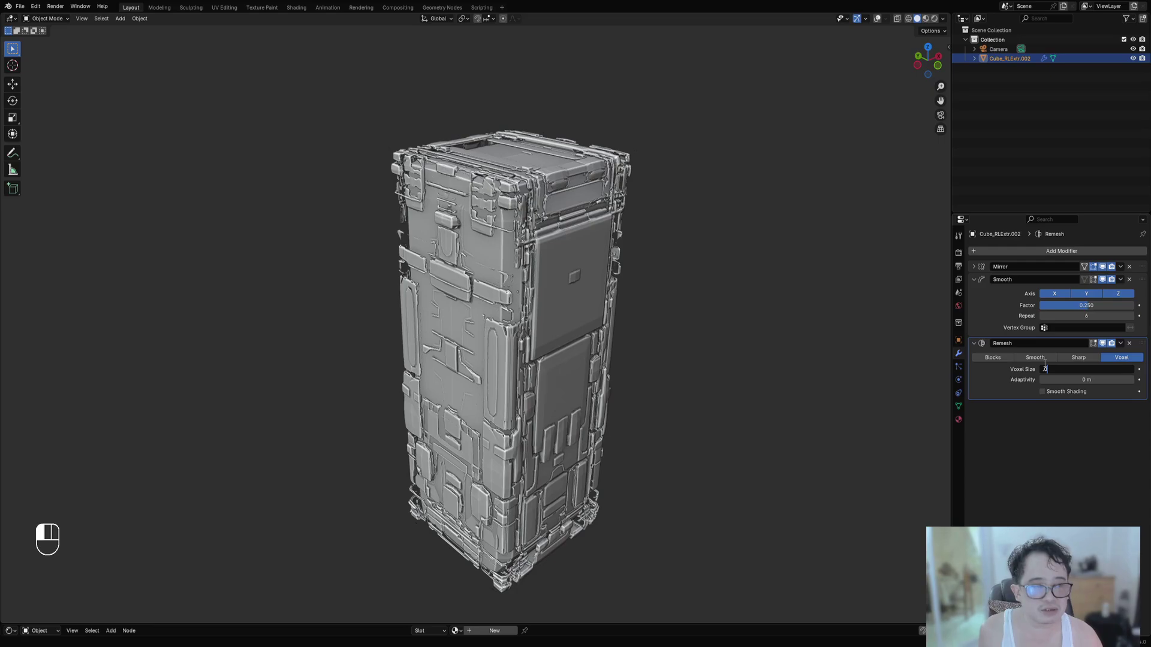
type(".04")
key("Return")
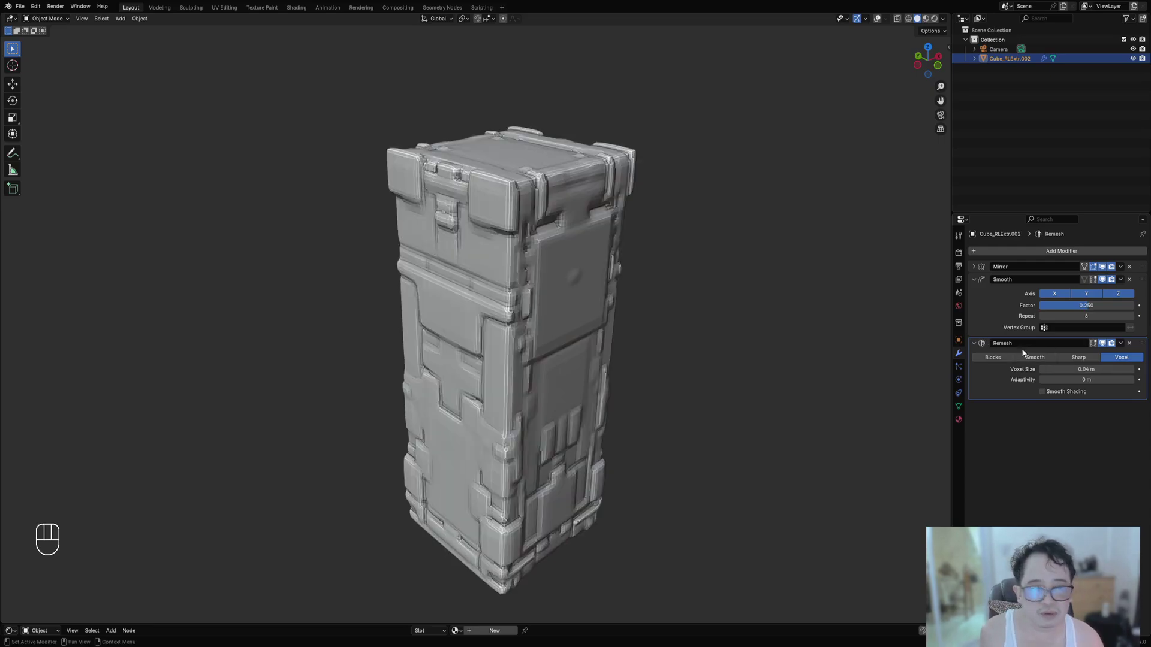
Try Voxel Sizes of 0.03 m and 0.02 m in the tower's Remesh modifier.
left_click(1074, 367)
type(".03")
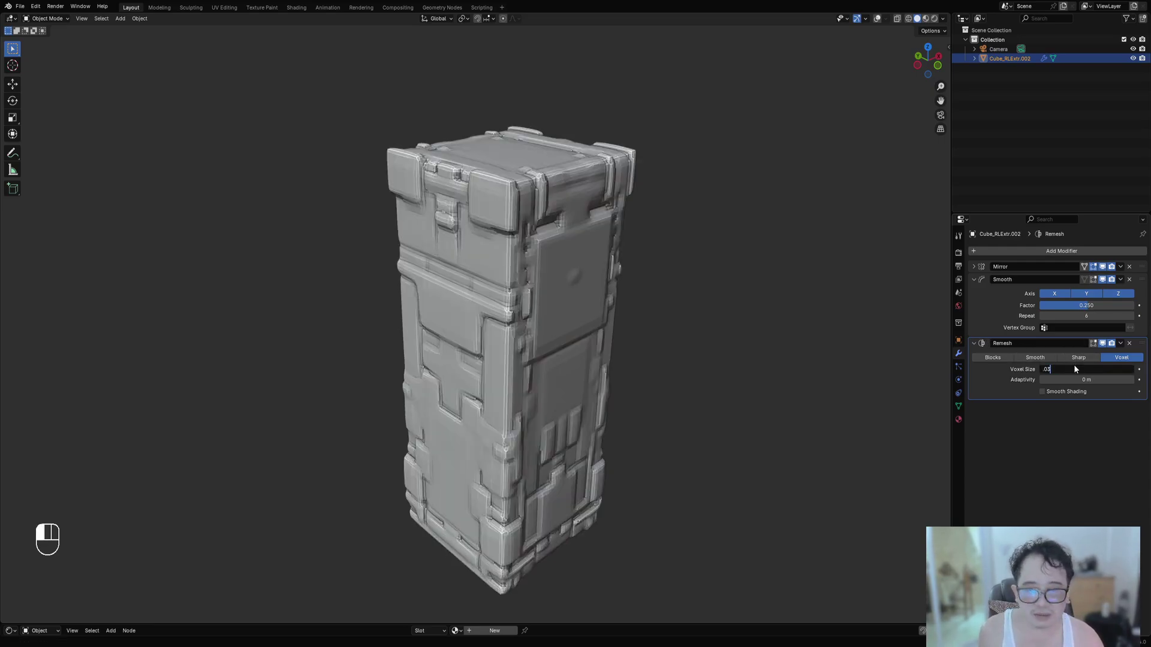
key("Return")
left_click(1075, 367)
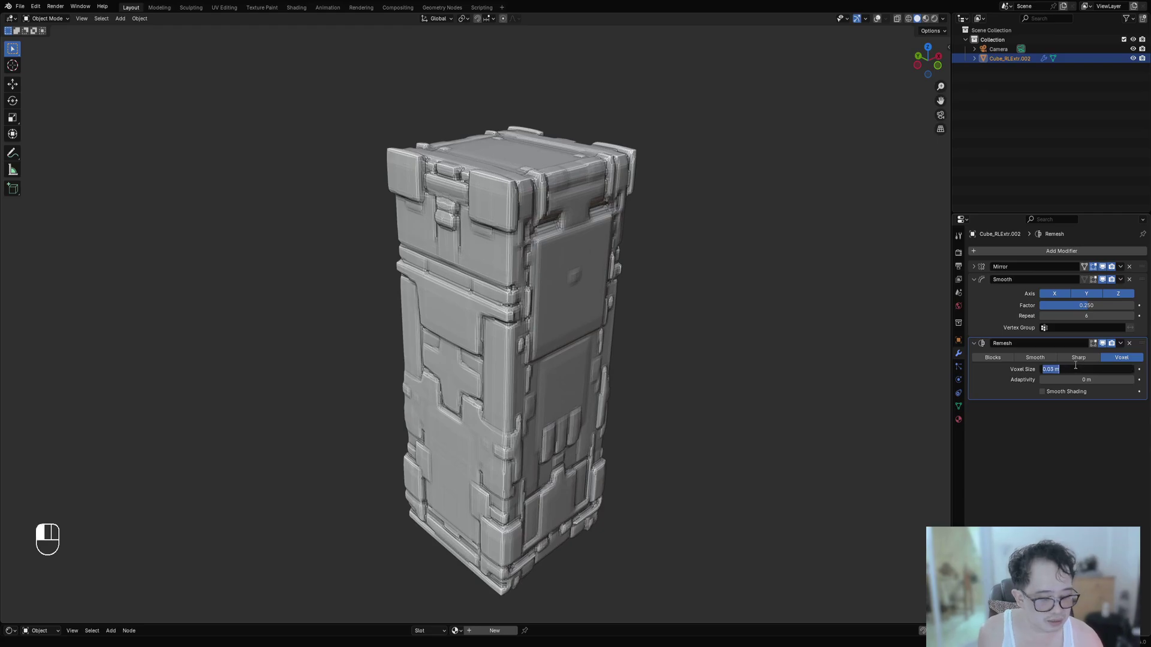
type(".02")
key("Return")
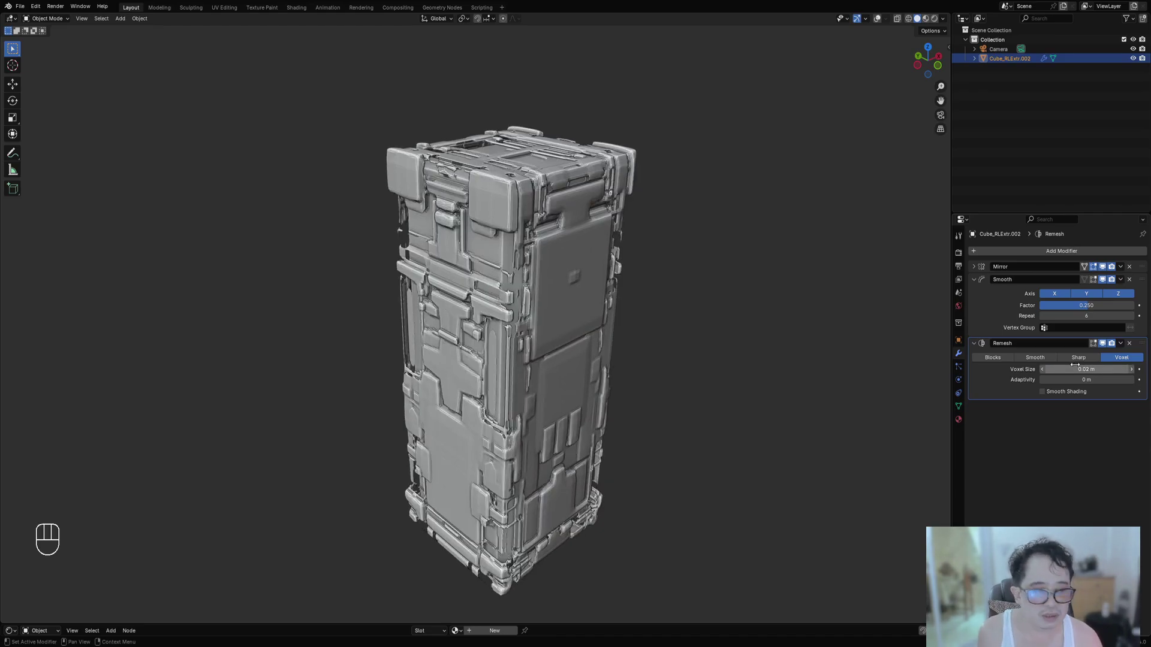
Set the Remesh modifier's Voxel Size to 0.025 m and inspect the tower's top and sides.
left_click(1075, 367)
type(".015")
key("Return")
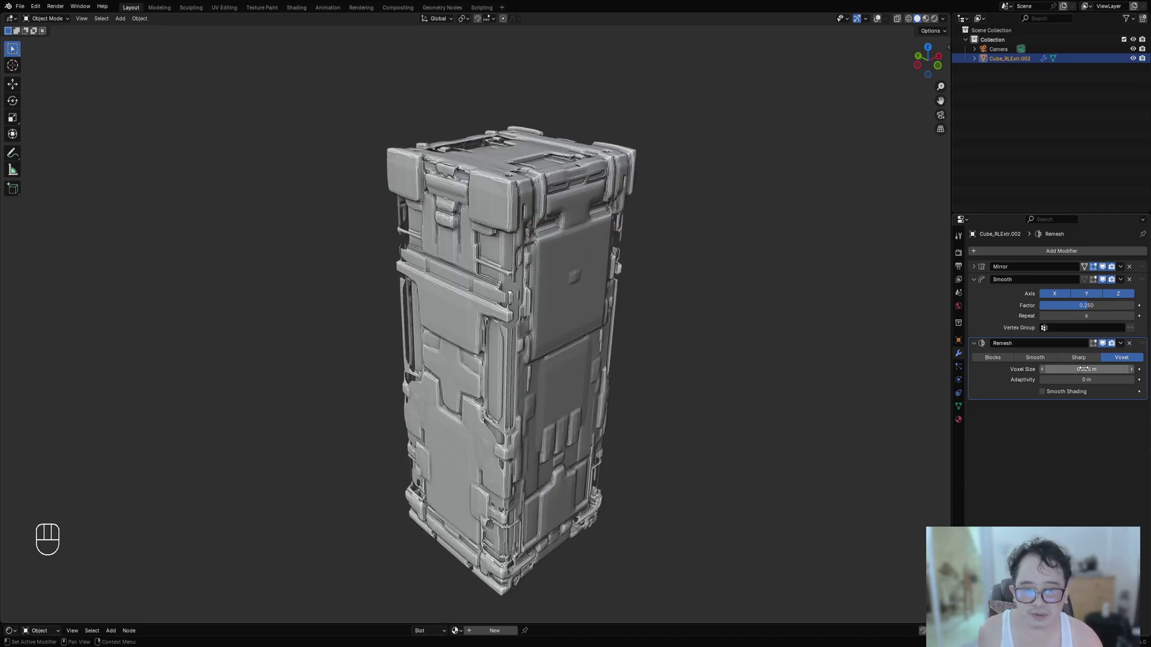
middle_click_drag(600, 296, 555, 352)
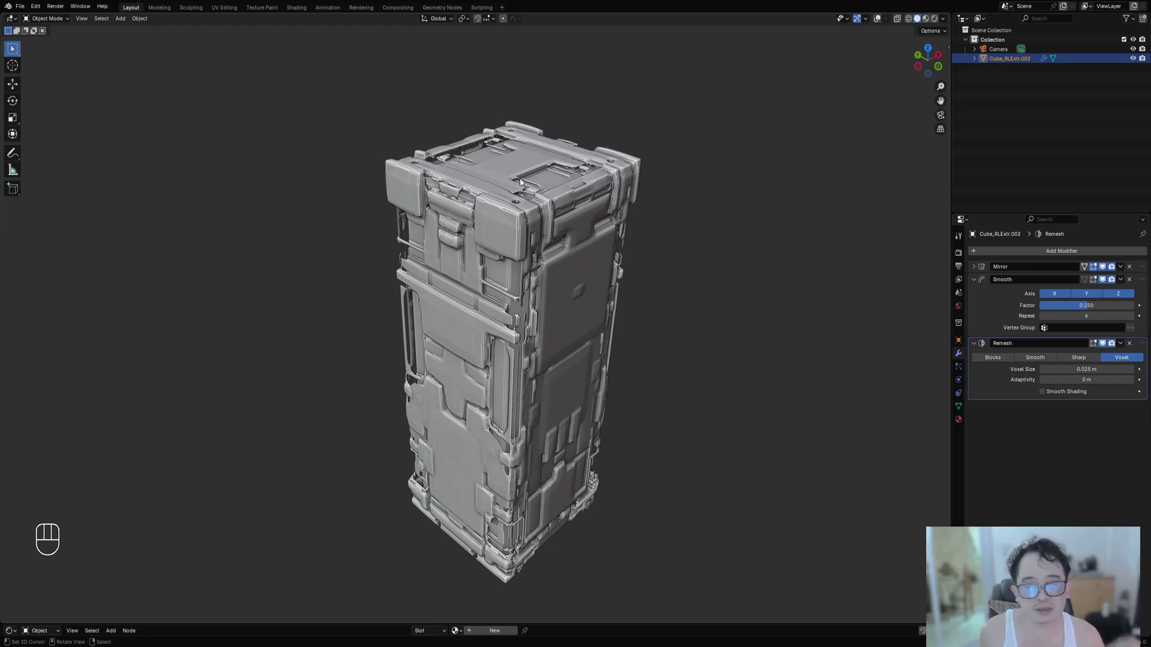
middle_click_drag(522, 186, 528, 252)
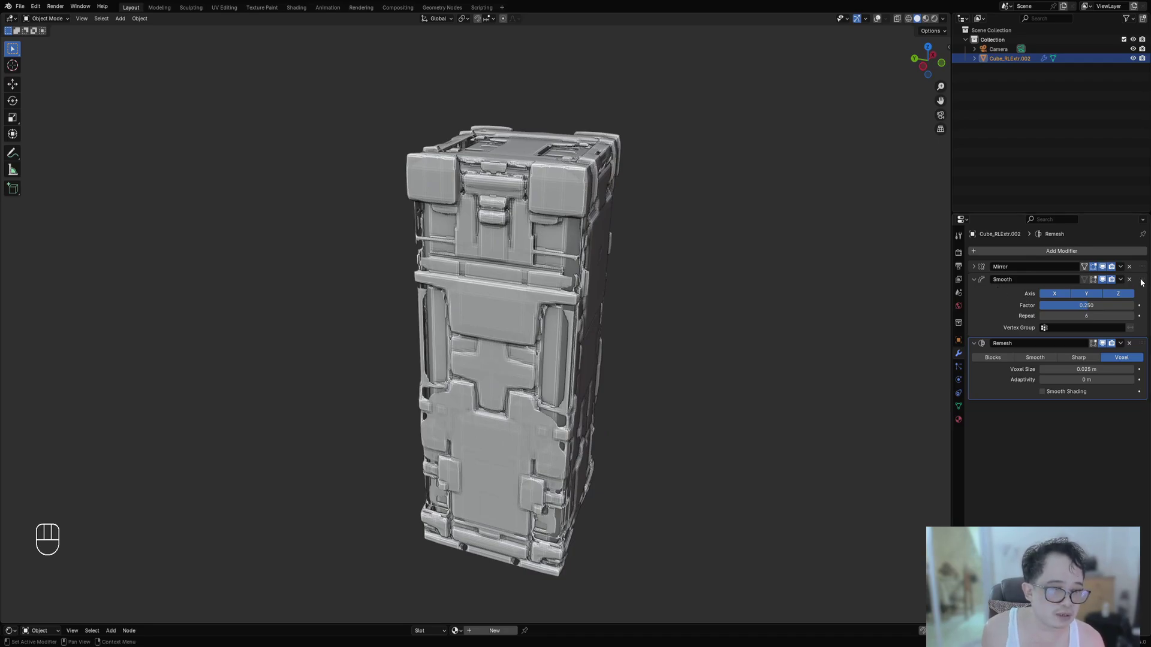
Compare the tower with the Remesh modifier's viewport display off and on, leaving it on.
mouse_move(1141, 282)
left_mouse_down()
mouse_move(1141, 359)
mouse_move(1137, 279)
left_mouse_up()
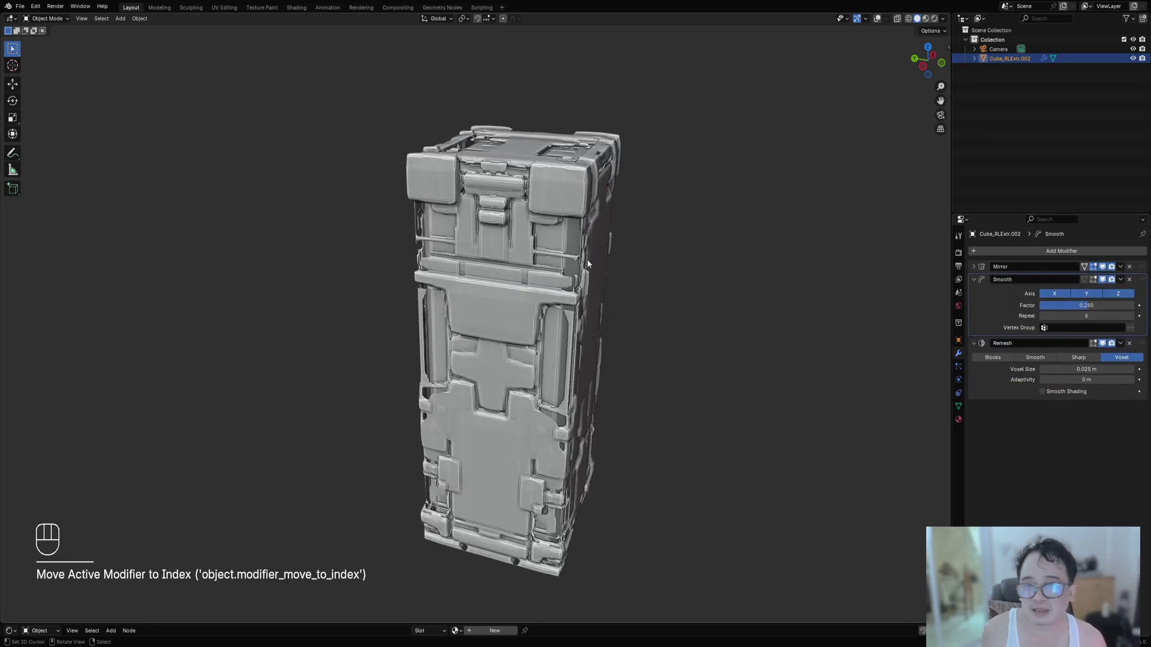
middle_click_drag(587, 259, 574, 274)
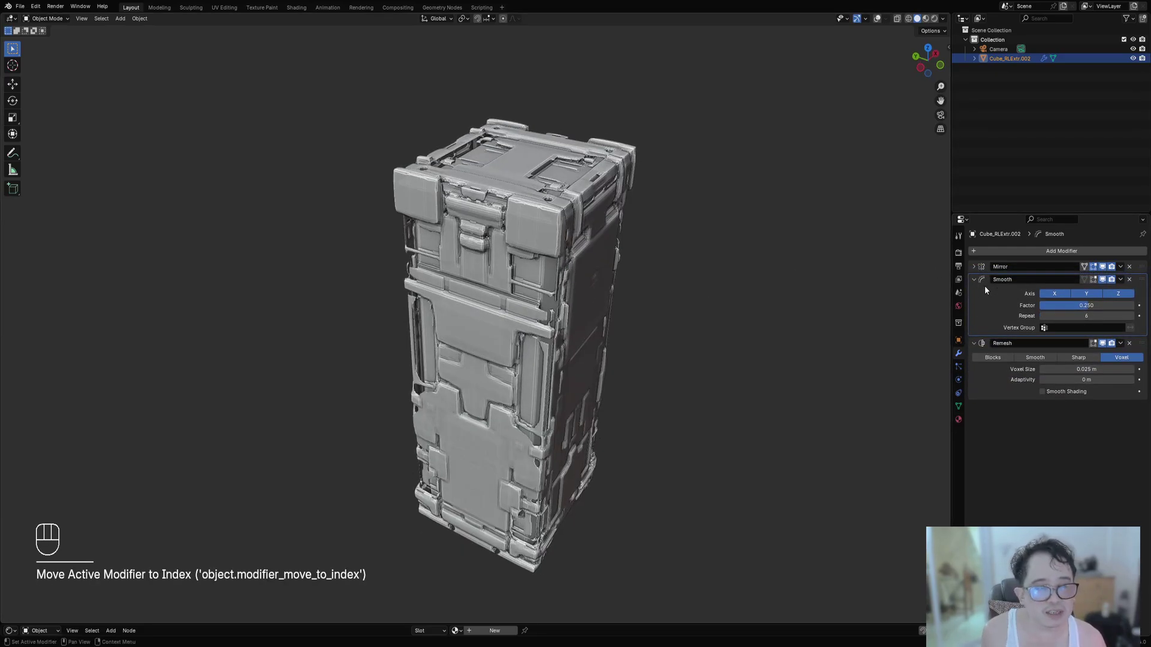
left_click(1103, 343)
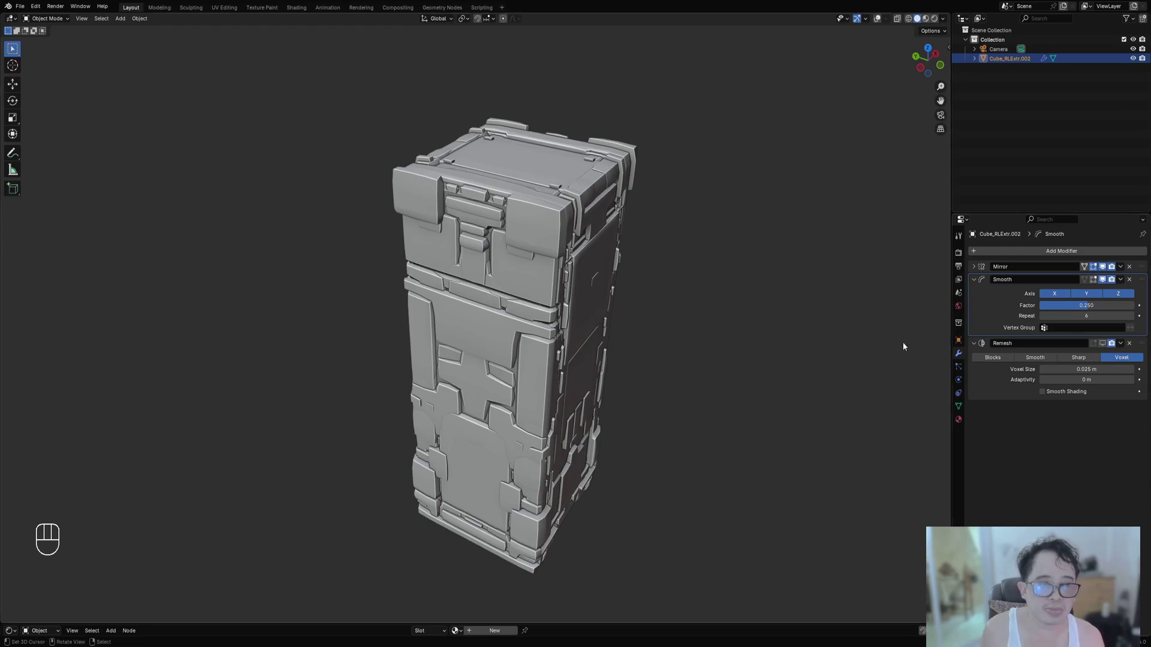
middle_click_drag(645, 341, 661, 330)
left_click(1104, 346)
middle_click_drag(566, 370, 549, 363)
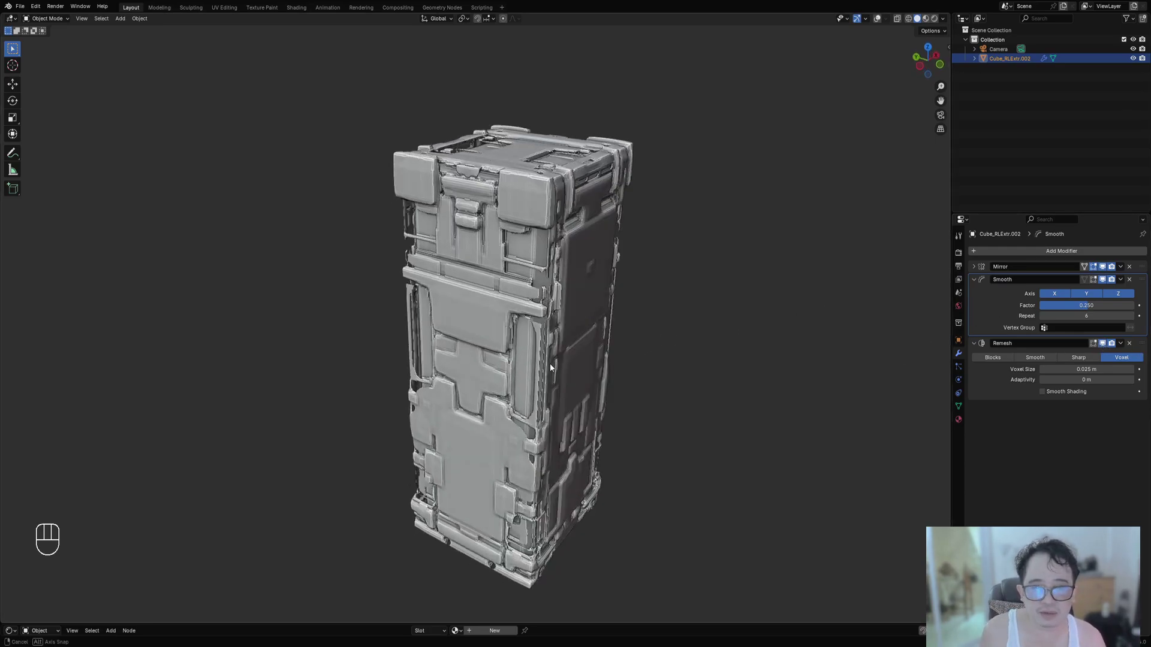
Try Remesh Voxel Sizes of 0.026, 0.028 and 0.027 m on the tower and return to 0.025 m.
left_click(1076, 370)
type(".026")
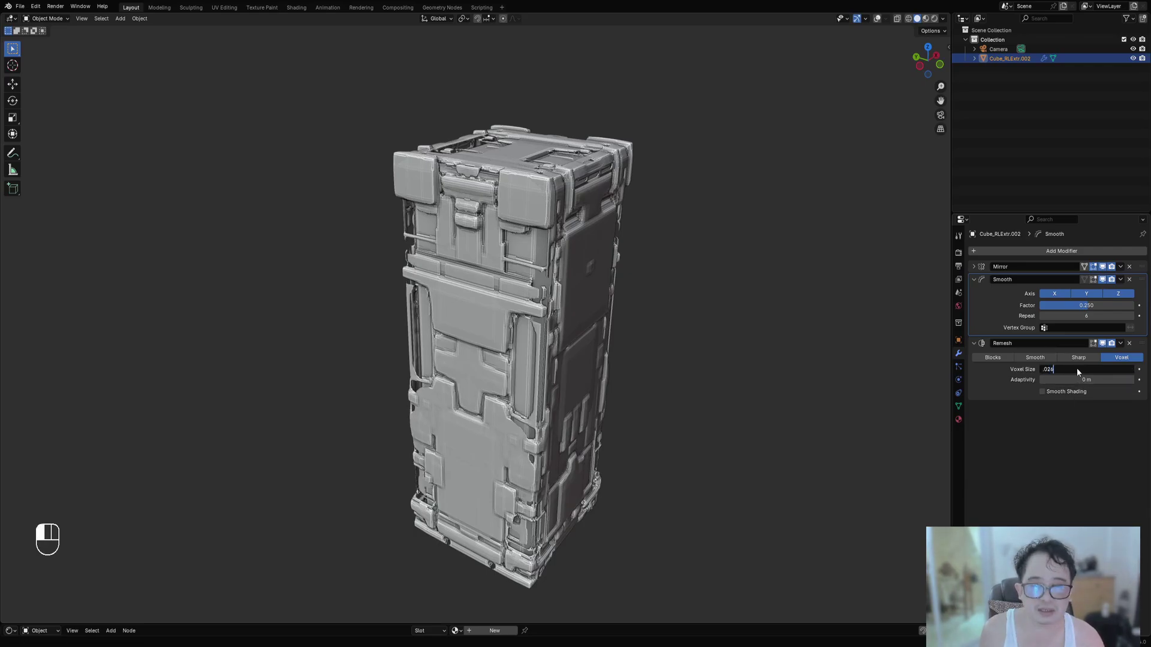
key("Return")
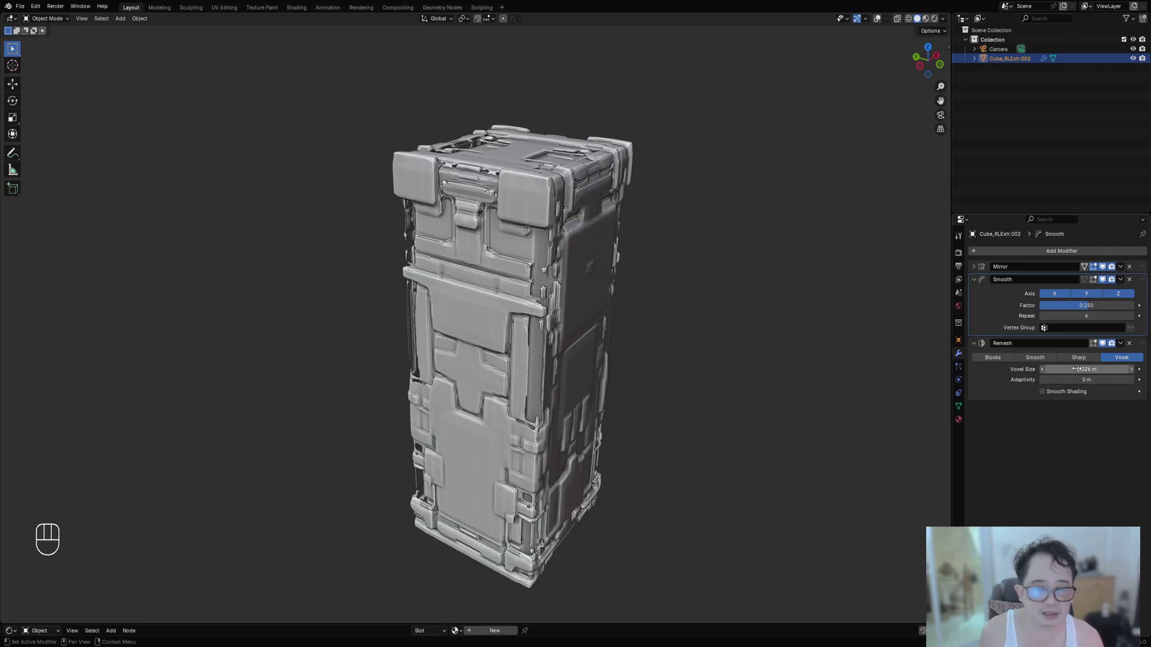
left_click(1078, 369)
type(".028")
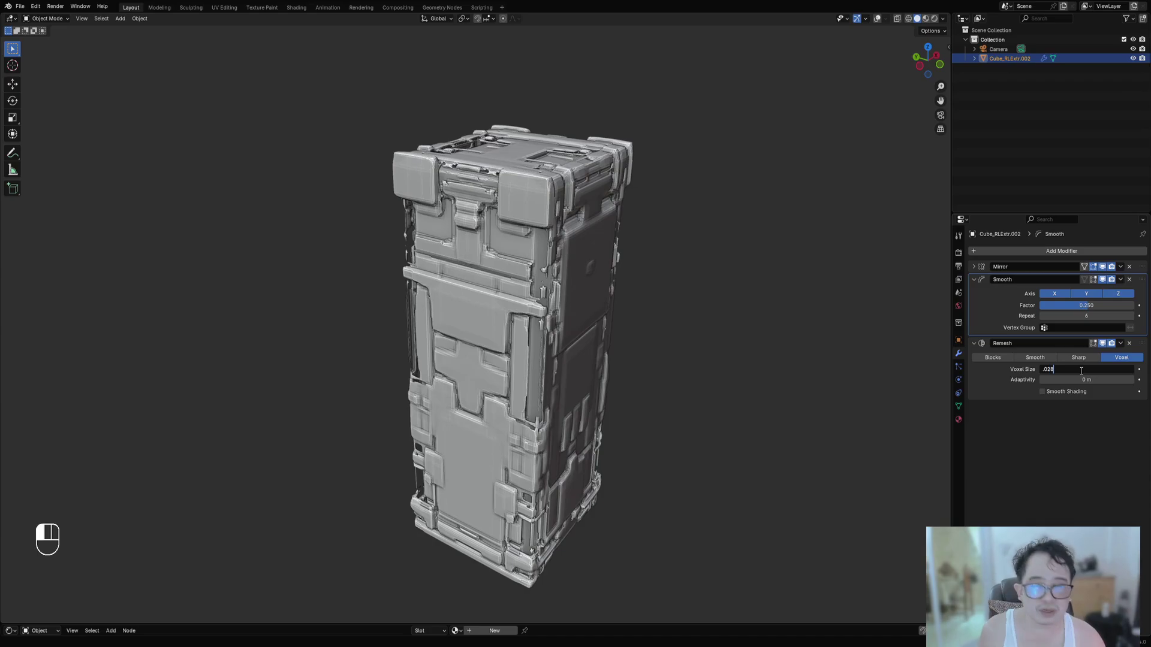
key("Return")
left_click(1079, 370)
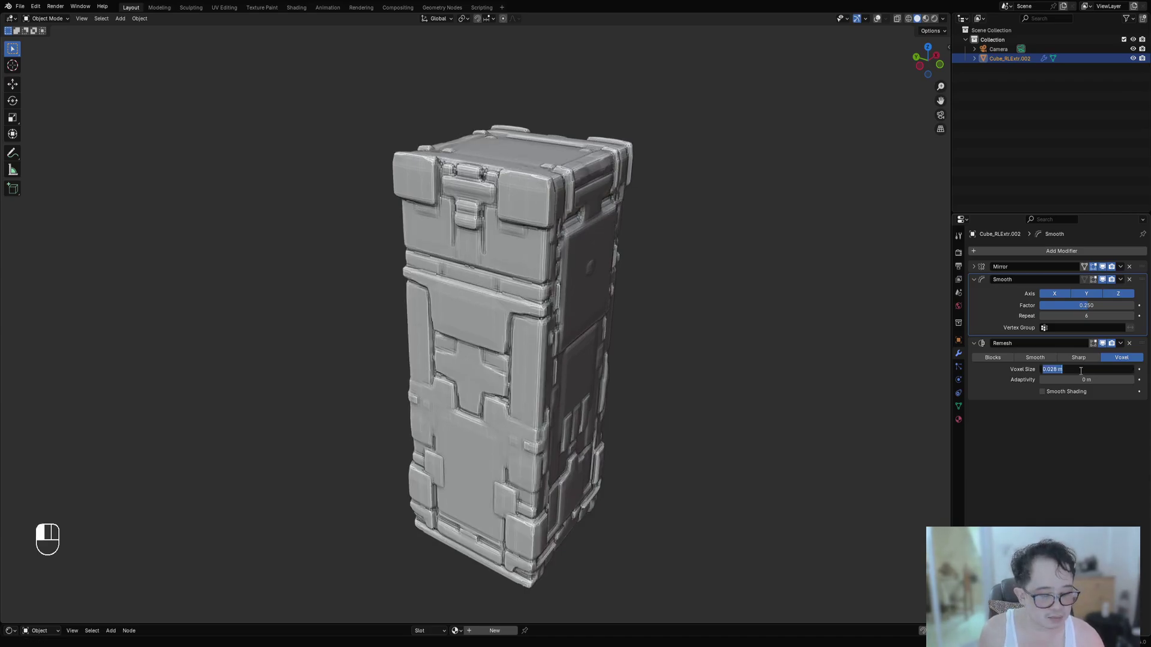
type(".027")
key("Return")
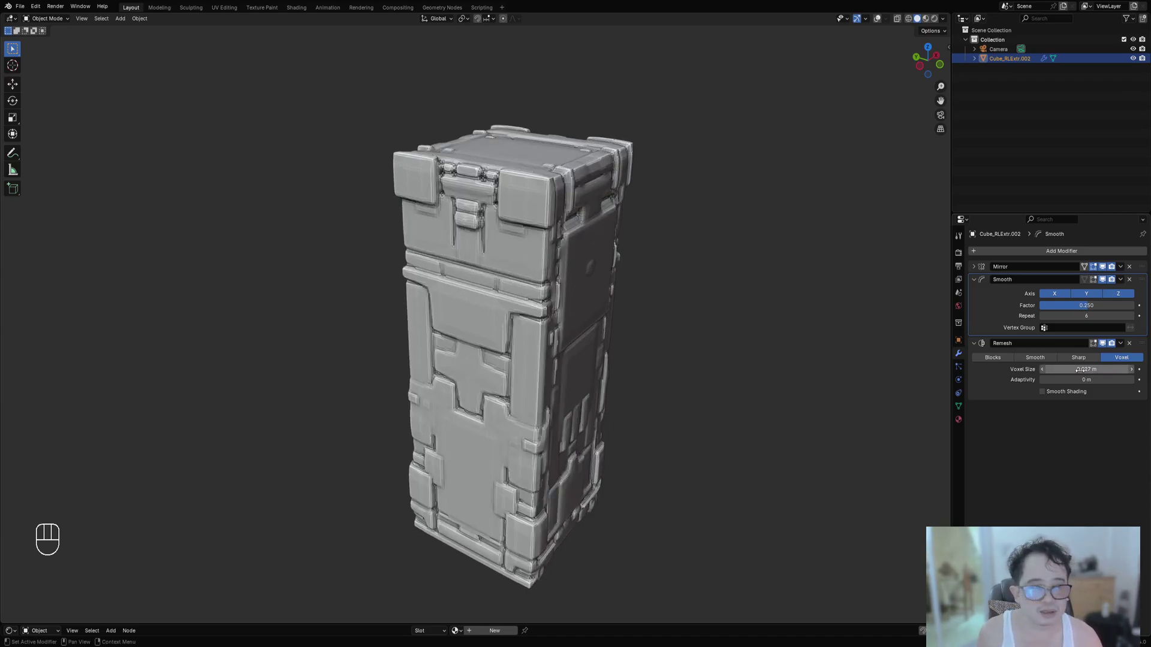
left_click(1079, 370)
type(".025")
key("Return")
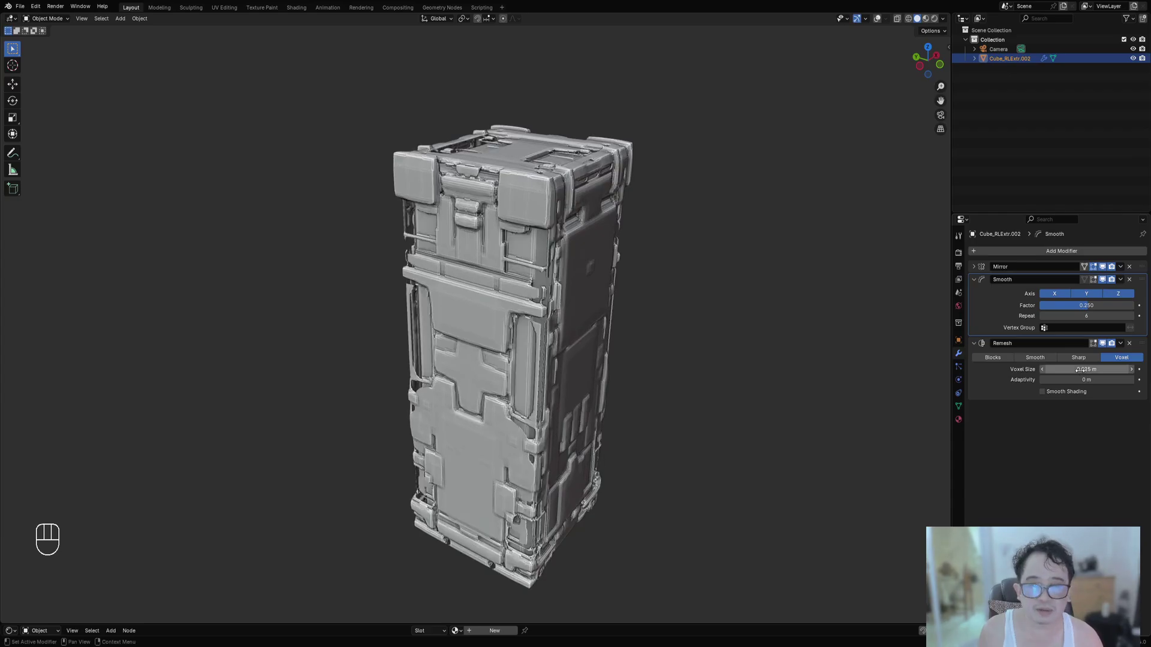
Show the viewport overlays, add a plane and move it about 2.6 m down along Z to the tower's base.
middle_click_drag(329, 384, 519, 235)
key("shift+alt+z")
key("shift+a")
mouse_move(512, 250)
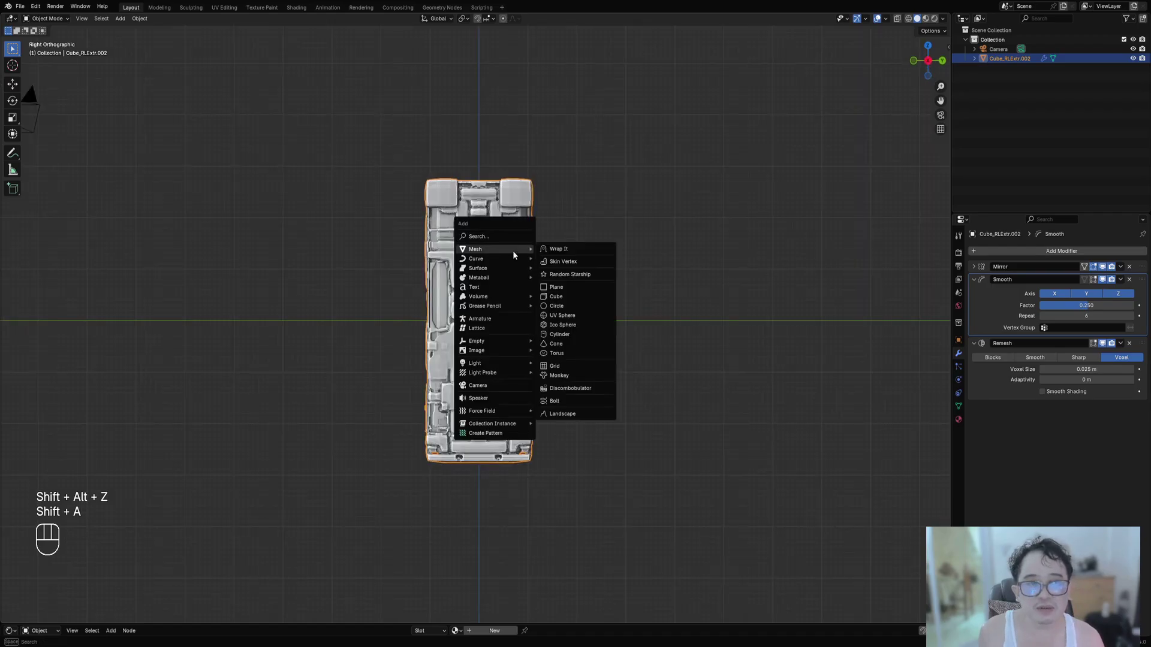
left_click(580, 286)
key("g")
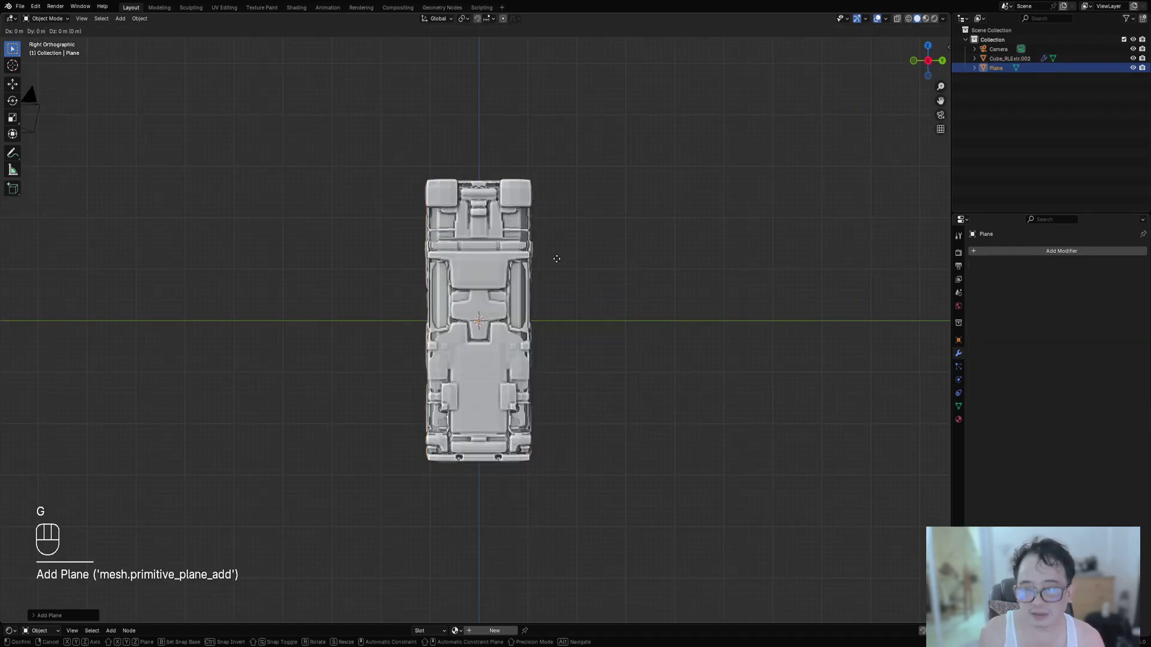
key("z")
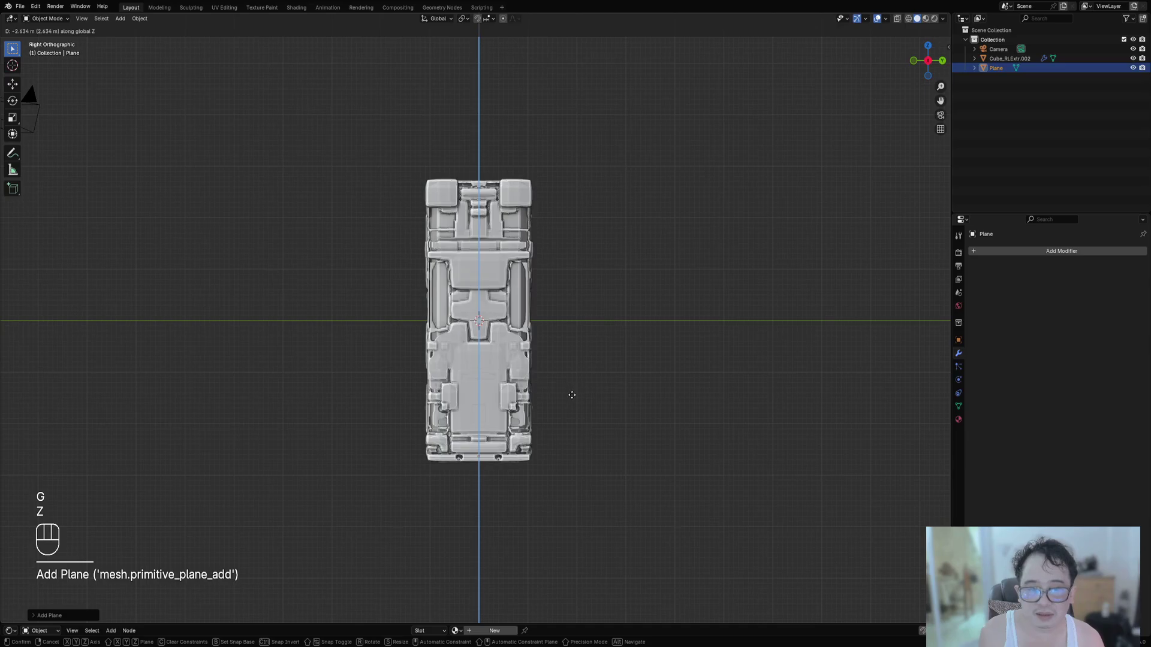
left_click(573, 396)
Scale the plane to roughly twice the tower's width and apply its rotation and scale.
key("shift+z")
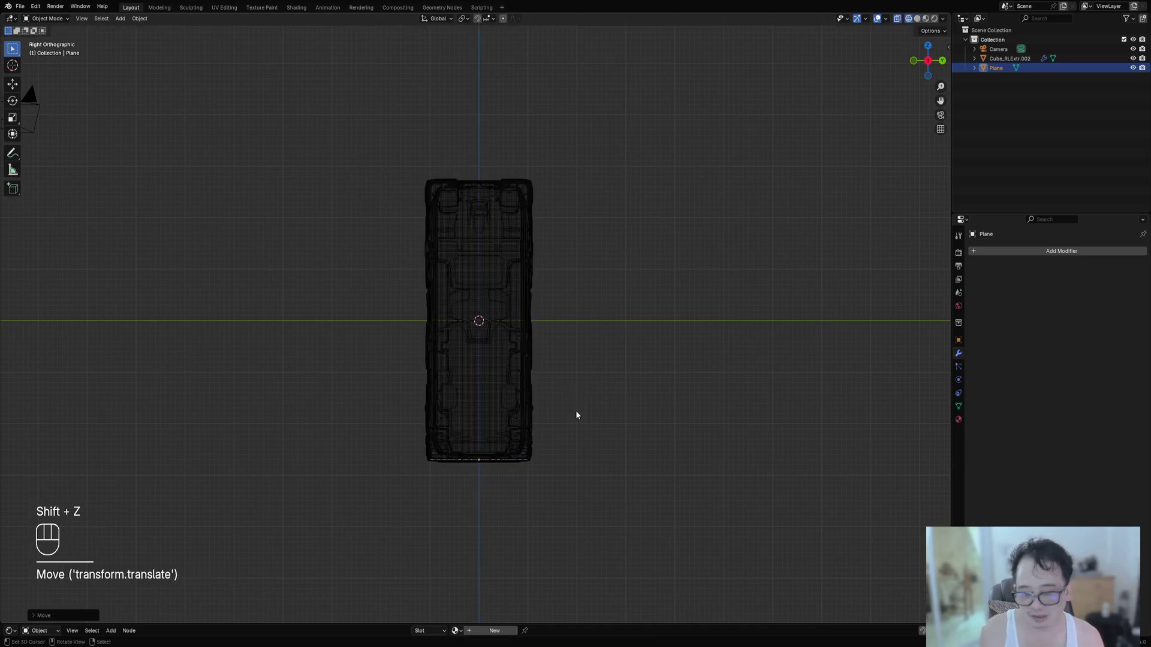
key("s")
left_click(637, 405)
middle_click_drag(637, 406, 602, 392)
key("ctrl+a")
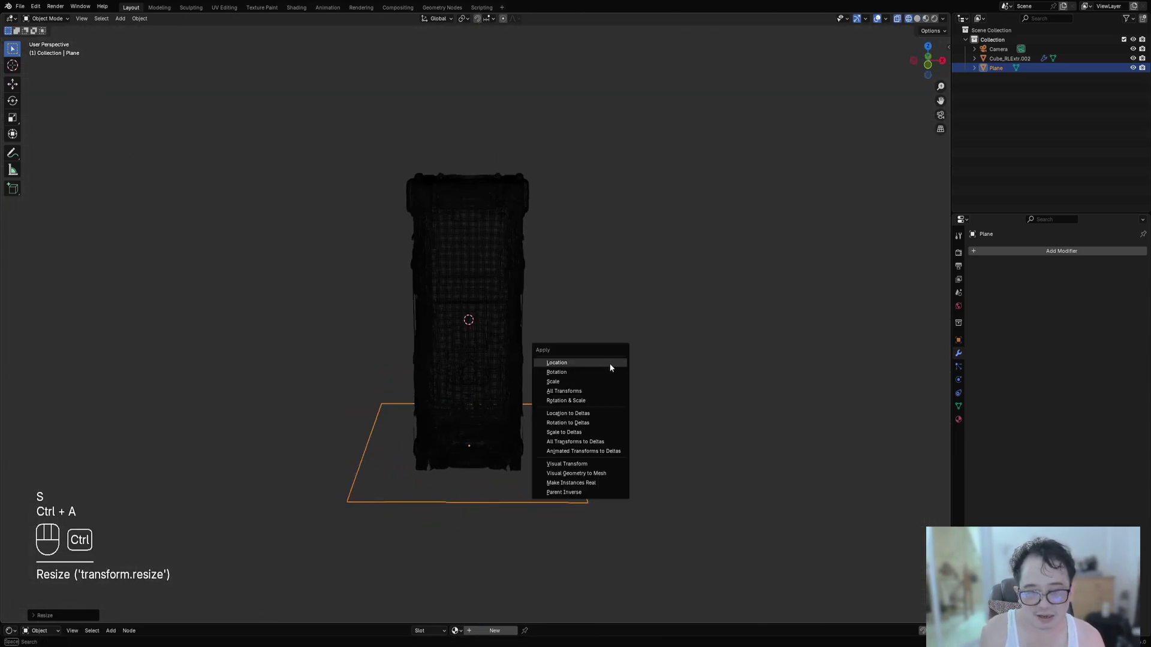
left_click(601, 406)
Subdivide the whole plane twice in Edit Mode.
mouse_move(600, 404)
middle_mouse_down()
mouse_move(609, 393)
mouse_move(575, 326)
middle_mouse_up()
key("shift+z")
key("Tab")
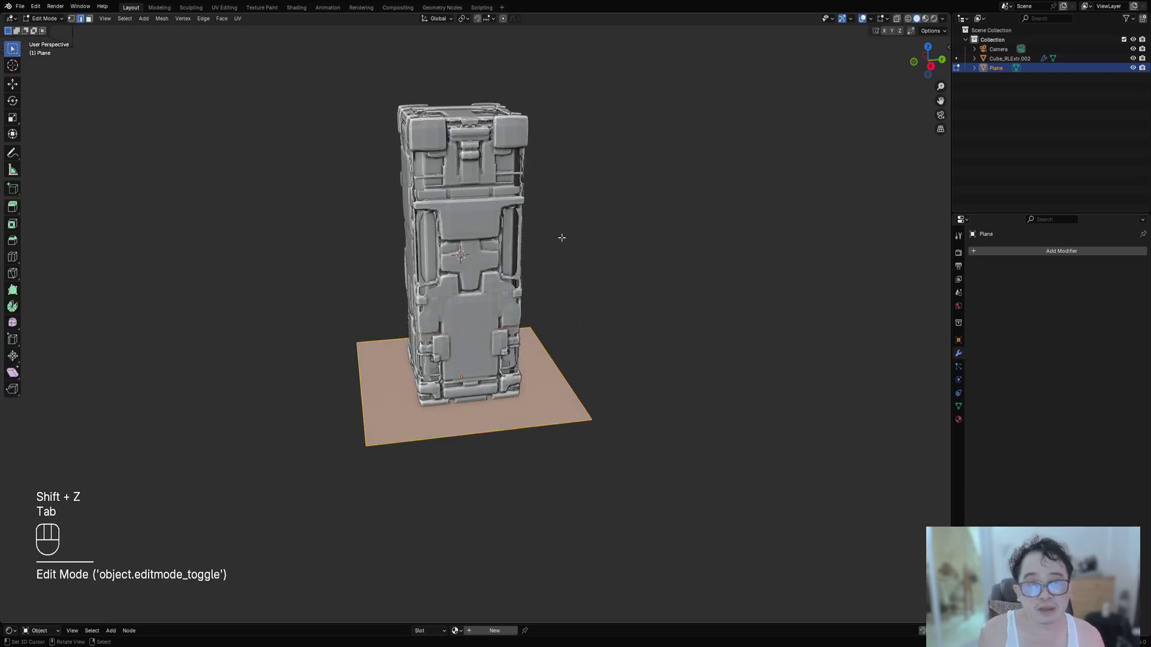
middle_click_drag(562, 238, 581, 249)
key("w")
left_click(580, 250)
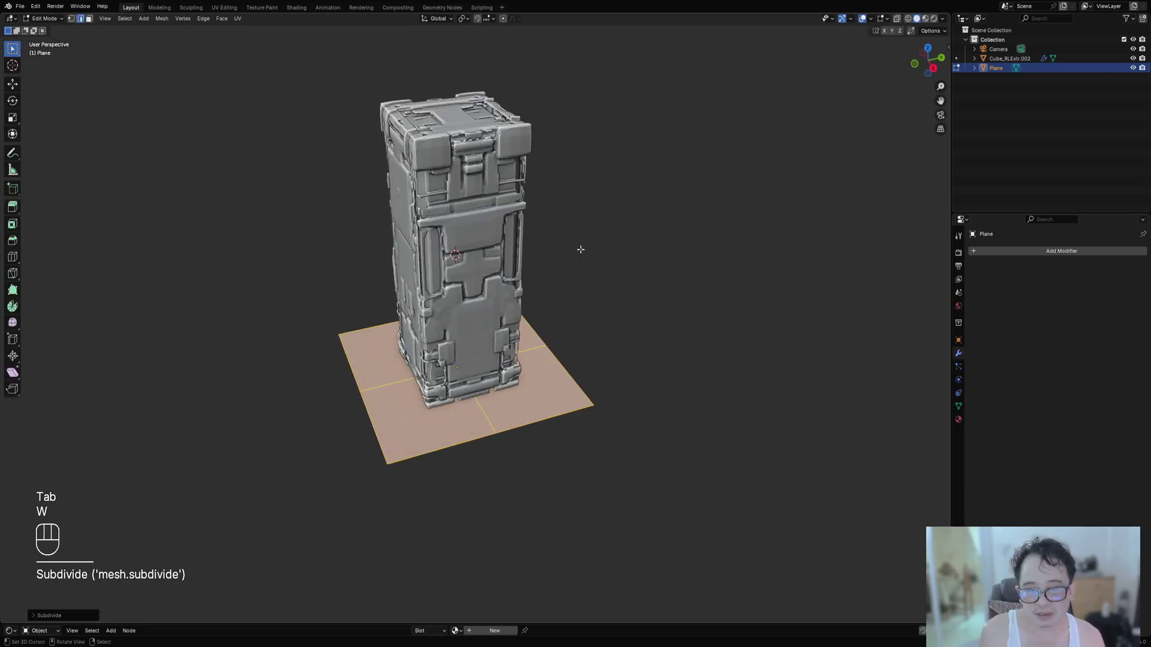
key("w")
left_click(571, 291)
Select the plane's centre vertex in vertex mode, show it in wireframe from the right side and enable proportional editing.
key("1")
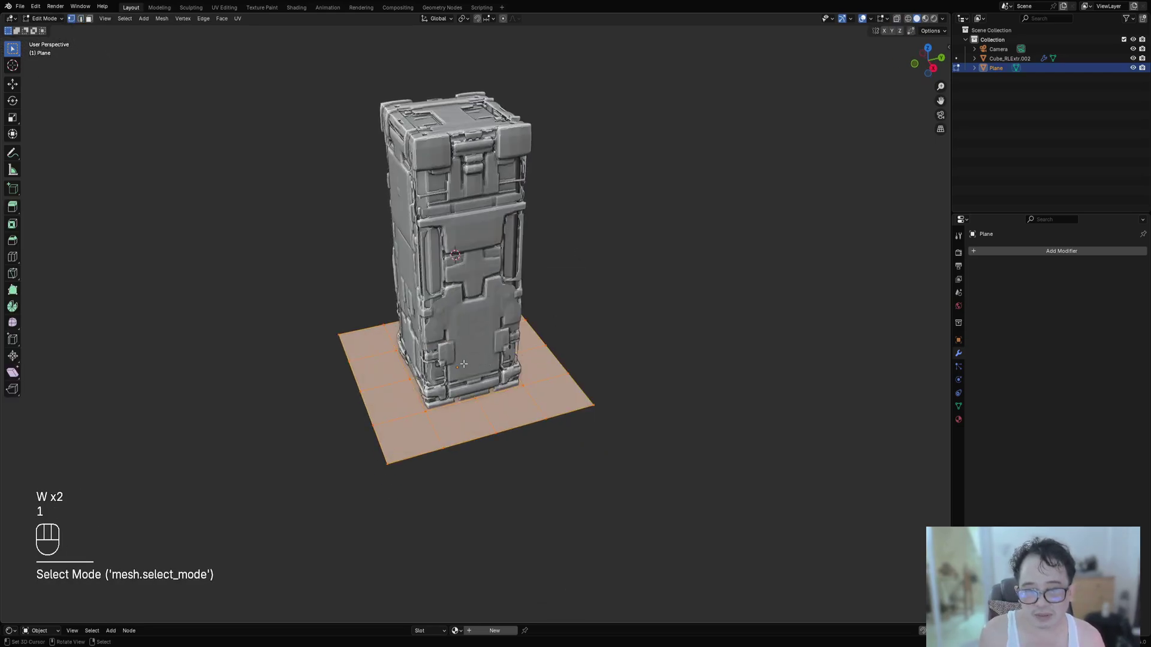
left_click(446, 386)
key("shift+z")
middle_click_drag(445, 385, 596, 337, "alt")
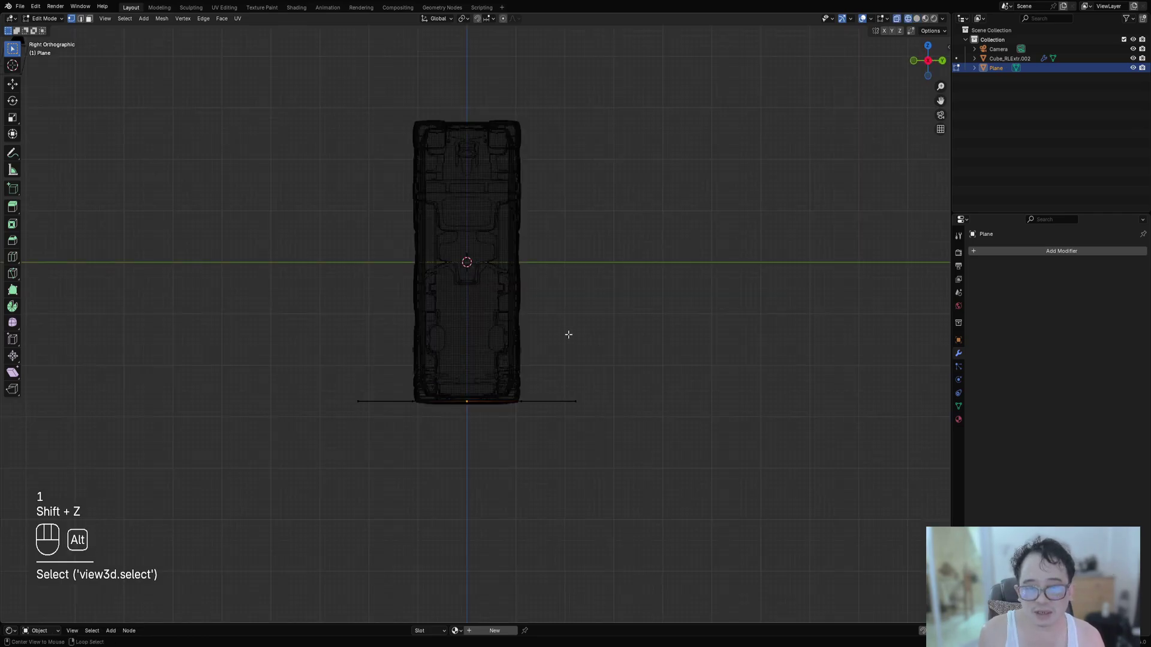
key("g")
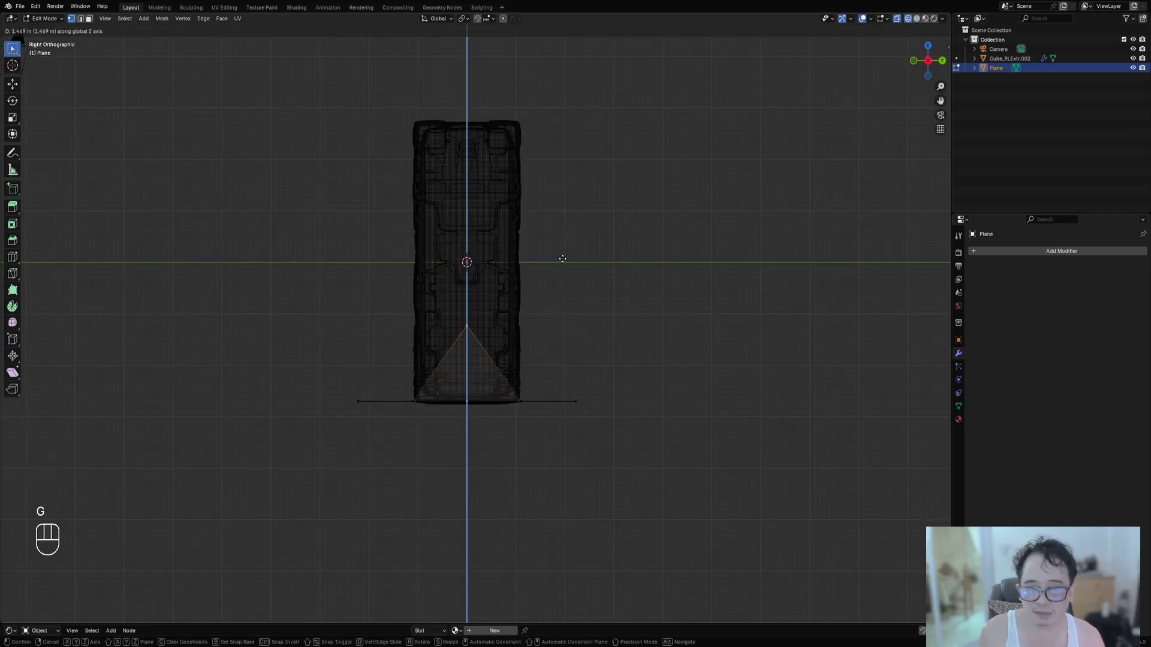
right_click(561, 272)
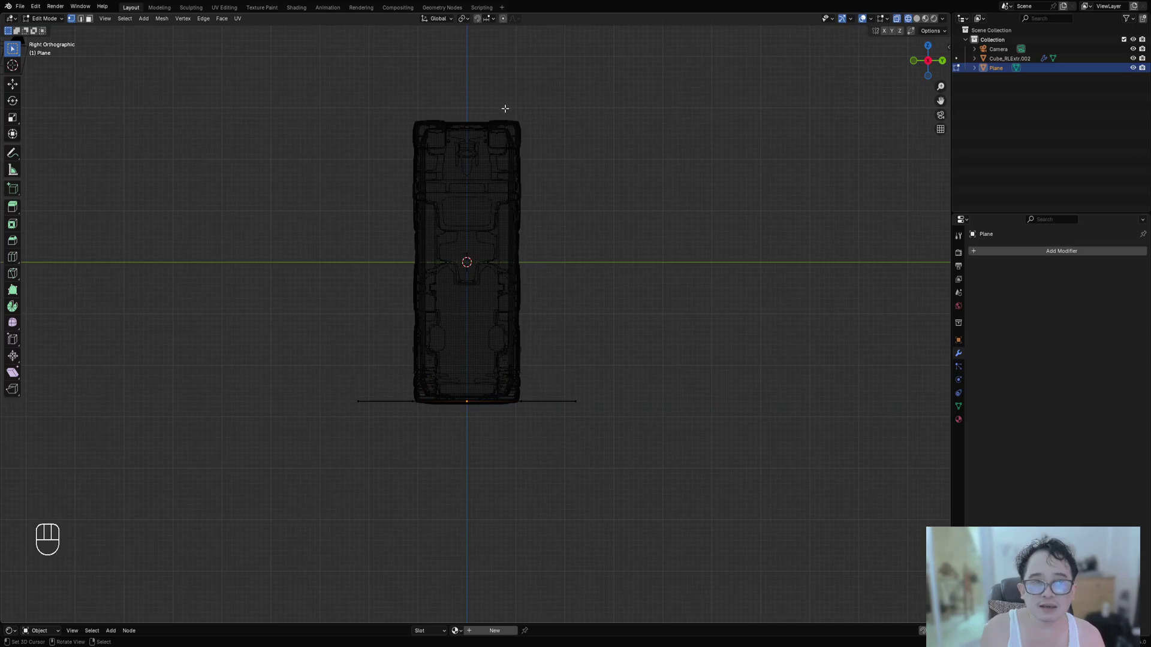
key("o")
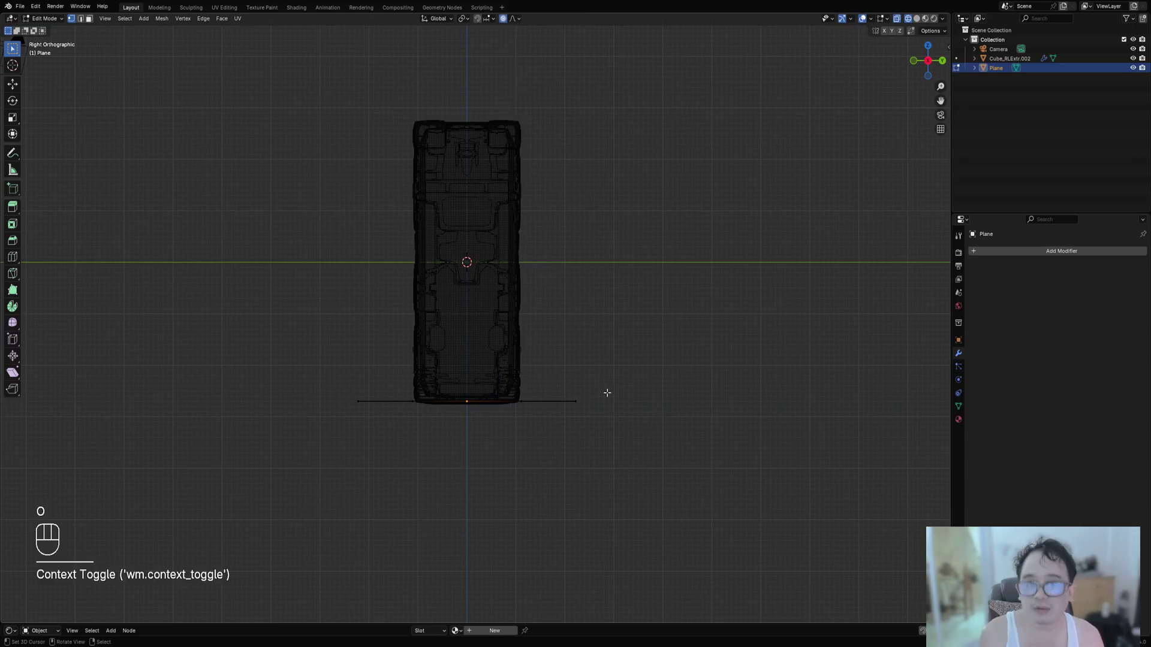
Try to displace the plane's centre vertex with proportional Move and Shrink/Fatten using an enlarged falloff.
key("g")
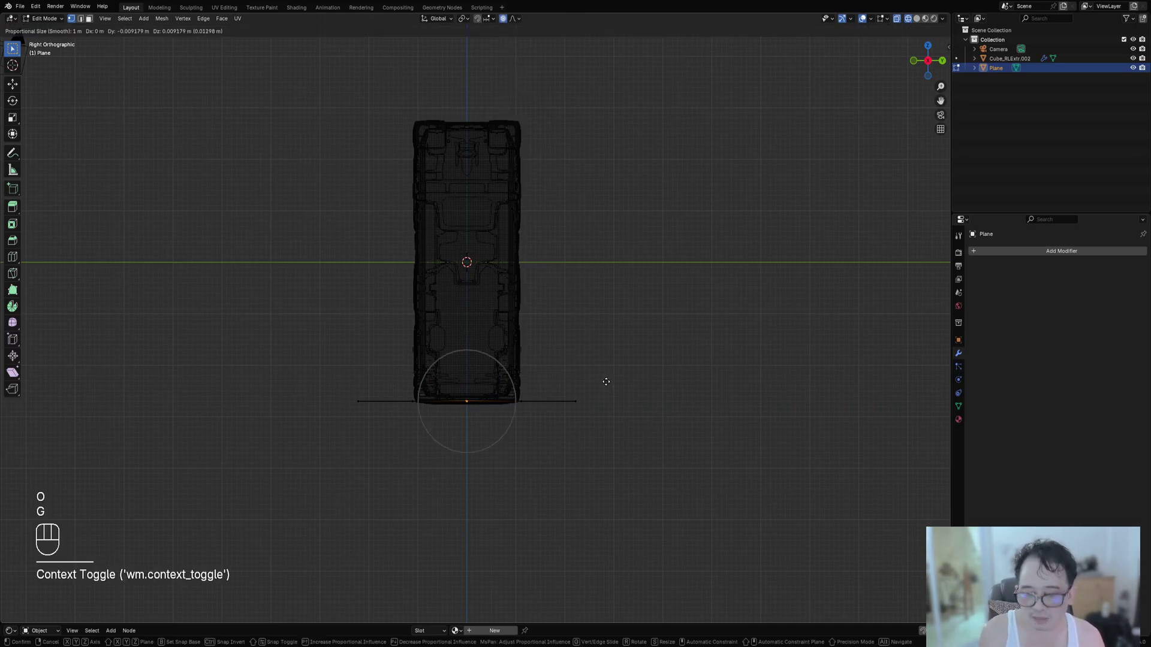
right_click(602, 323)
key("alt+s")
scroll(603, 287, "down", 8)
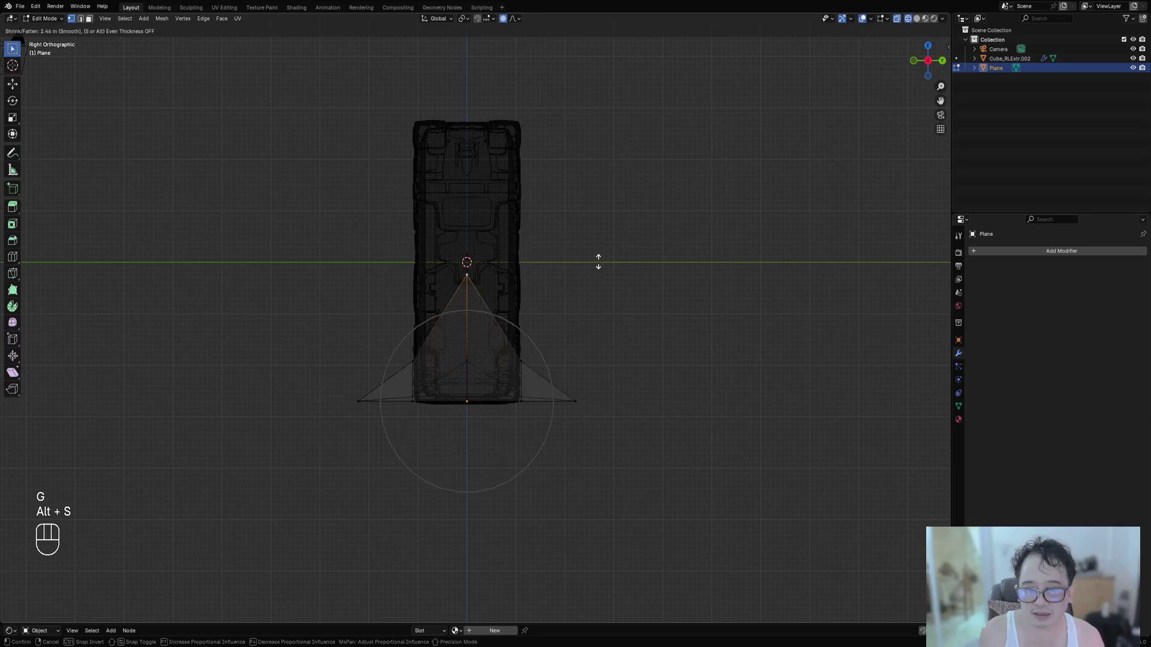
right_click(594, 285)
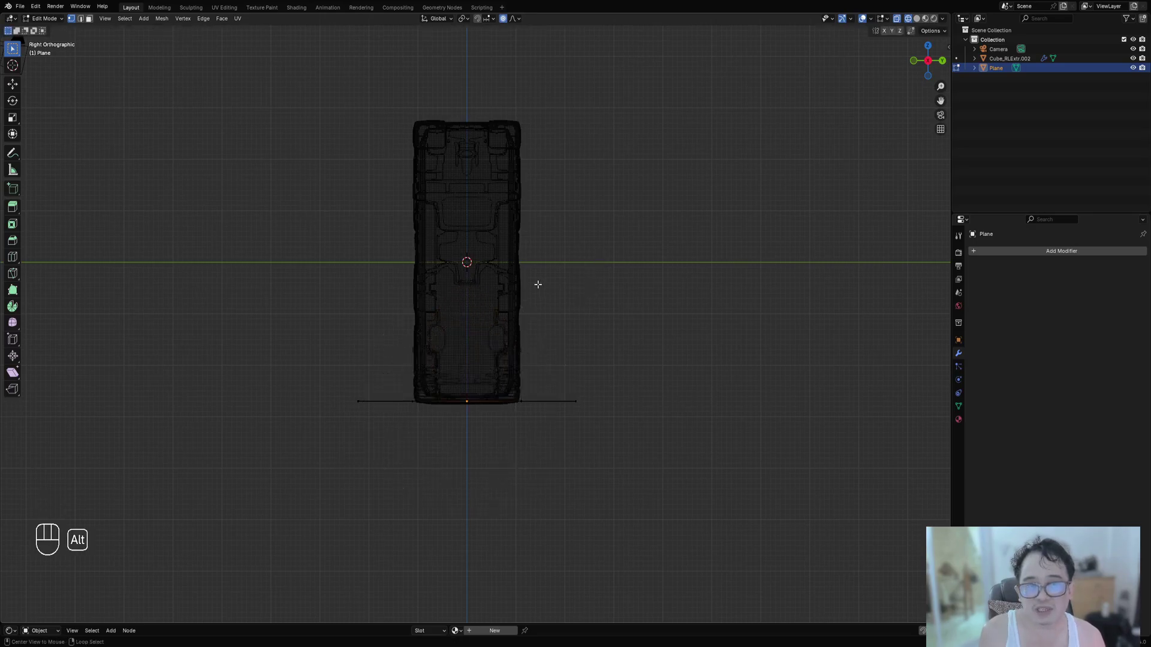
key("alt+s")
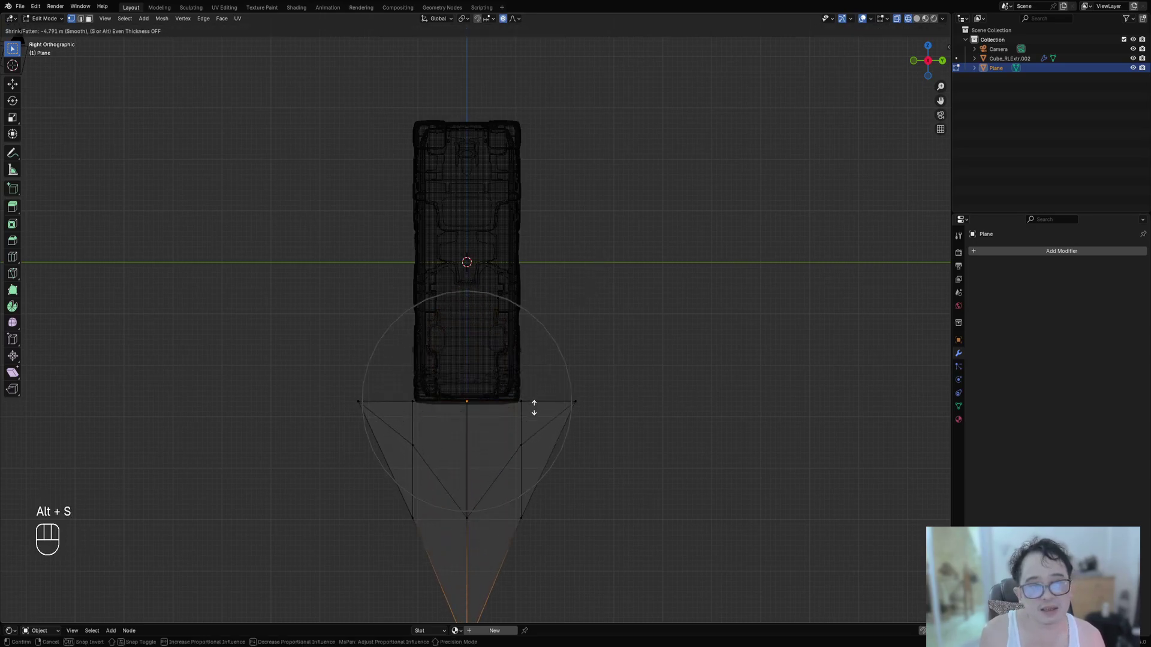
right_click(535, 408)
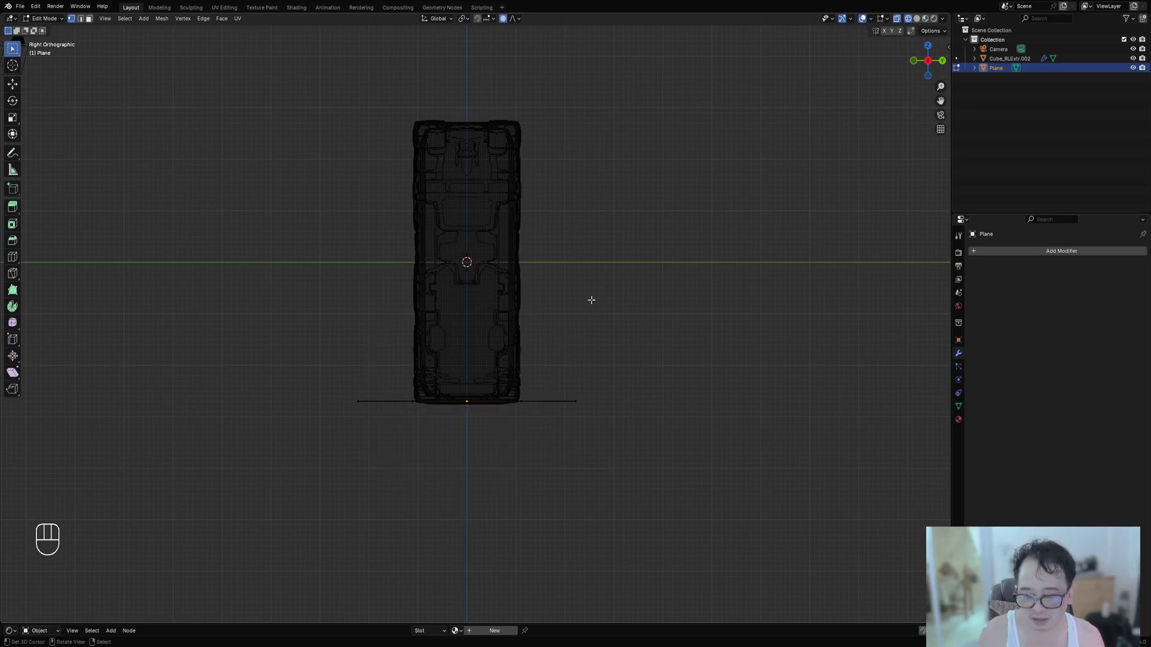
Recalculate the plane's normals to the inside.
key("n")
key("n")
key("alt+n")
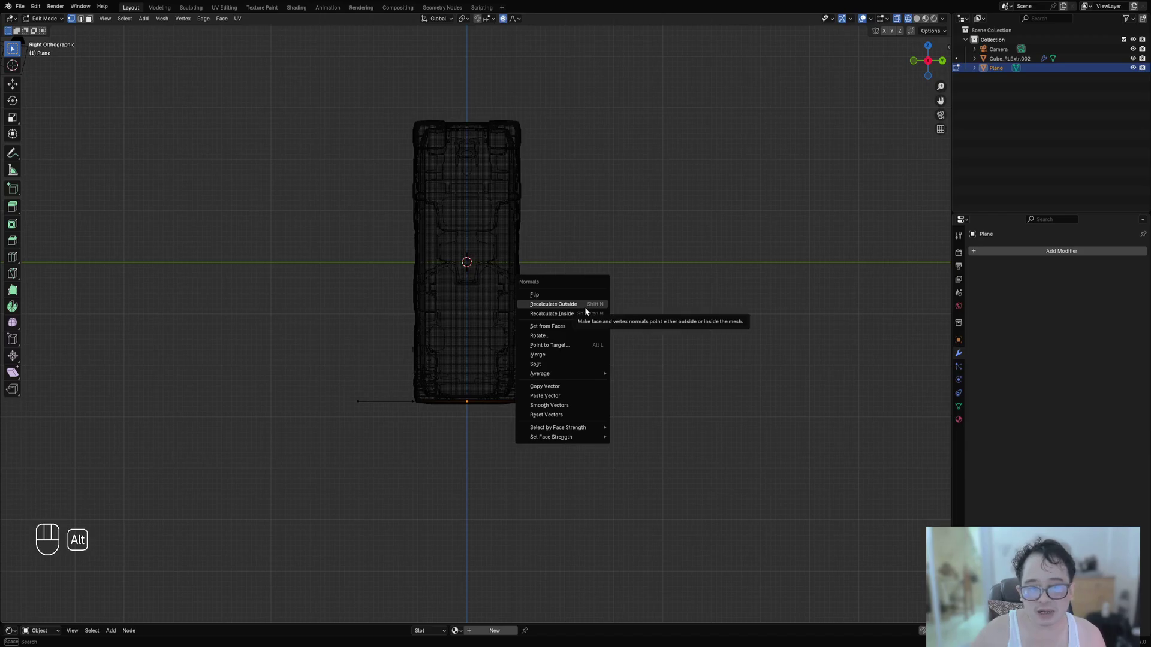
left_click(580, 316)
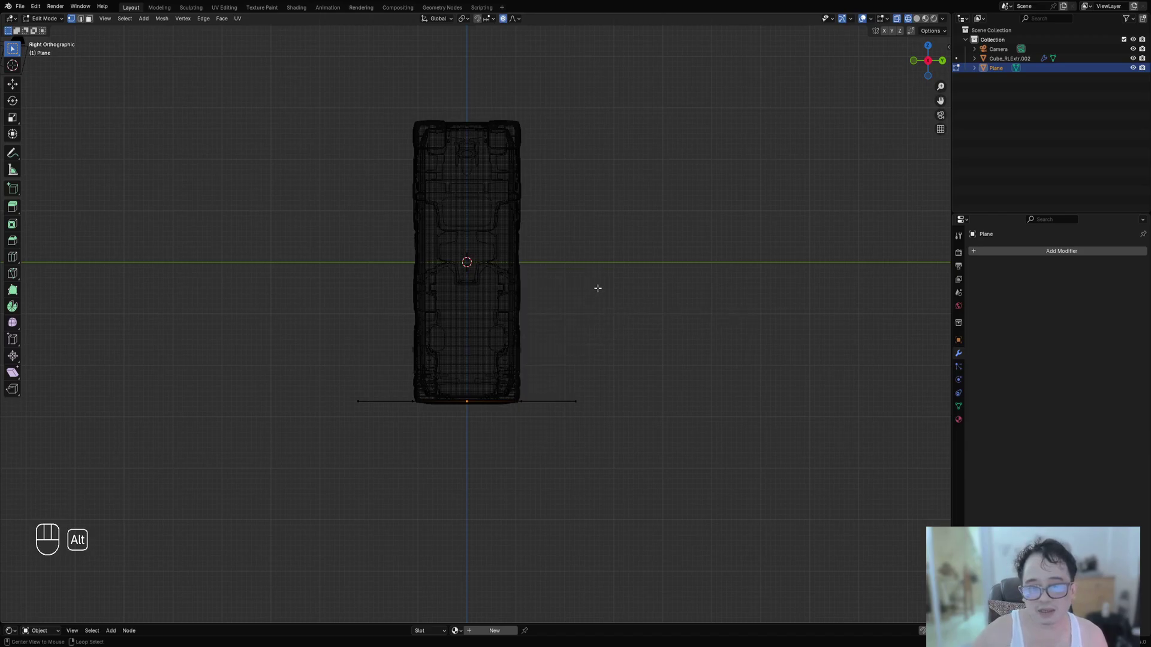
Try flipping the normals and displacing the plane's centre vertex with proportional Shrink/Fatten.
key("alt+n")
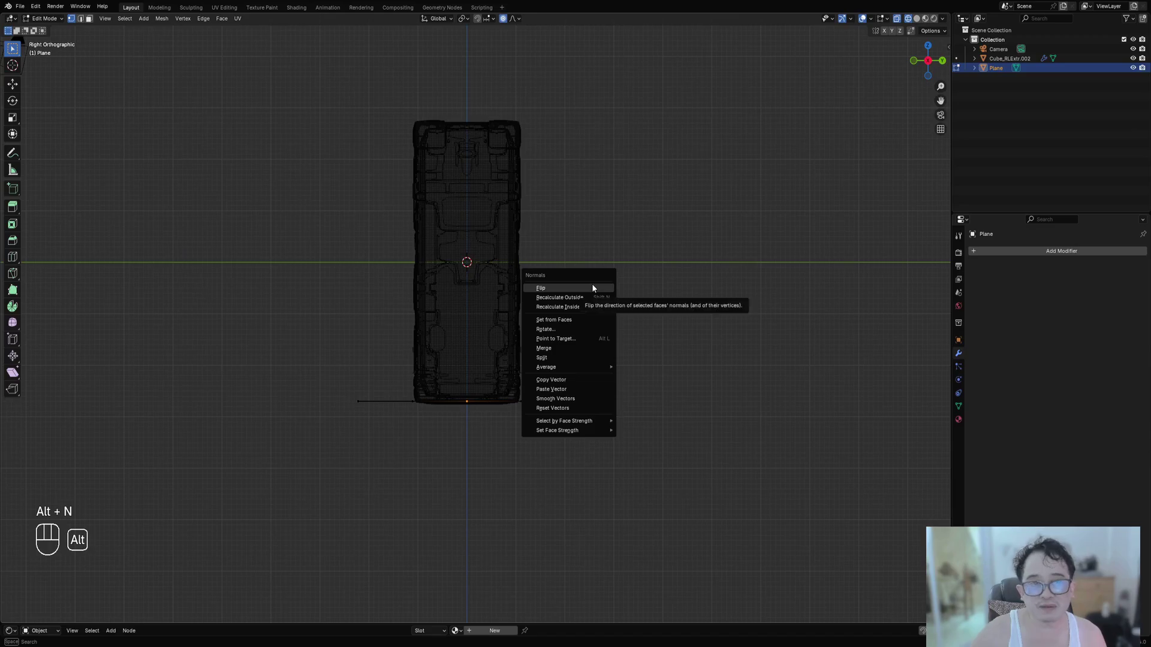
left_click(592, 285)
key("alt+s")
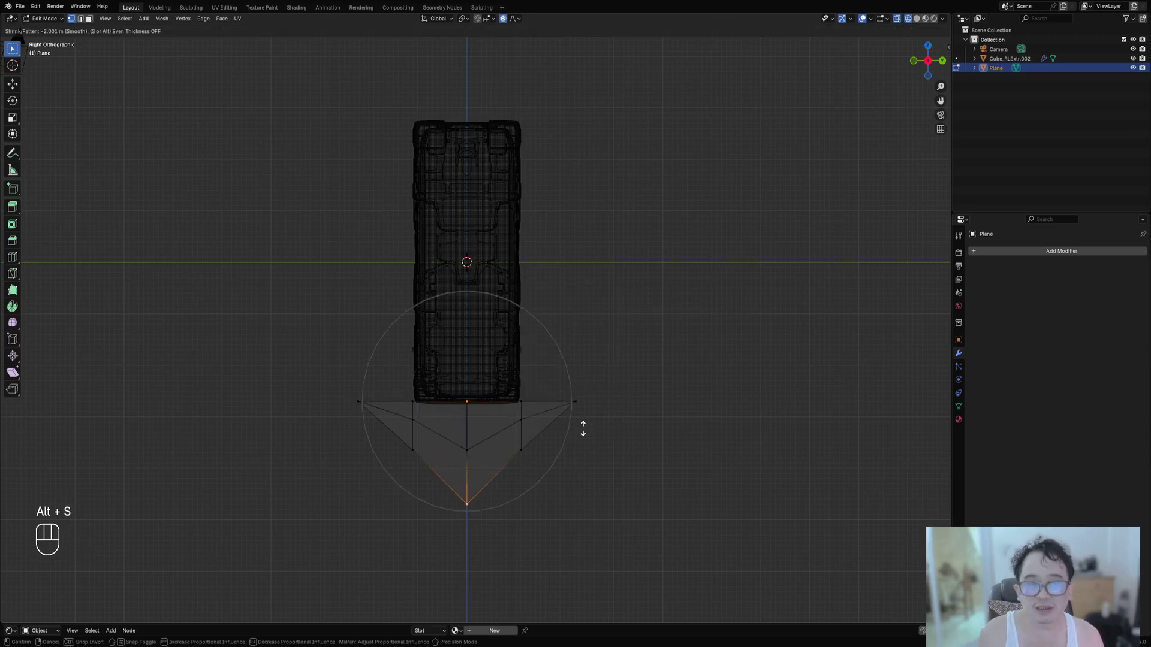
left_click(582, 429)
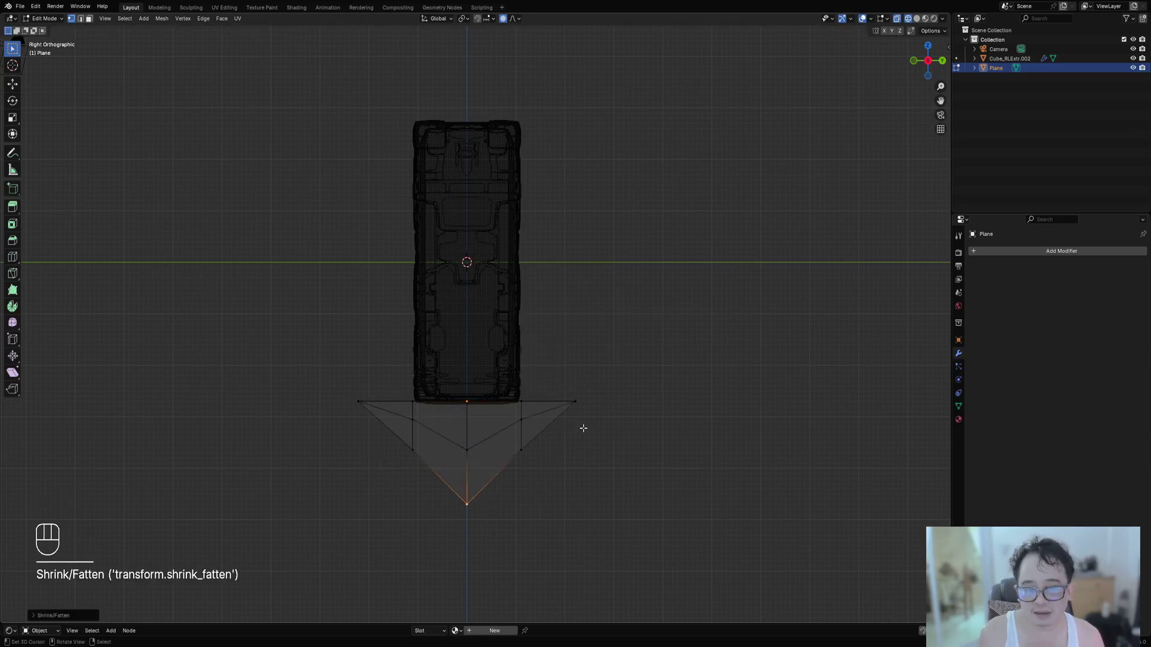
key("ctrl+z")
Flip the normals again and raise the plane's centre vertex about 2.5 m with proportional Shrink/Fatten.
key("alt+n")
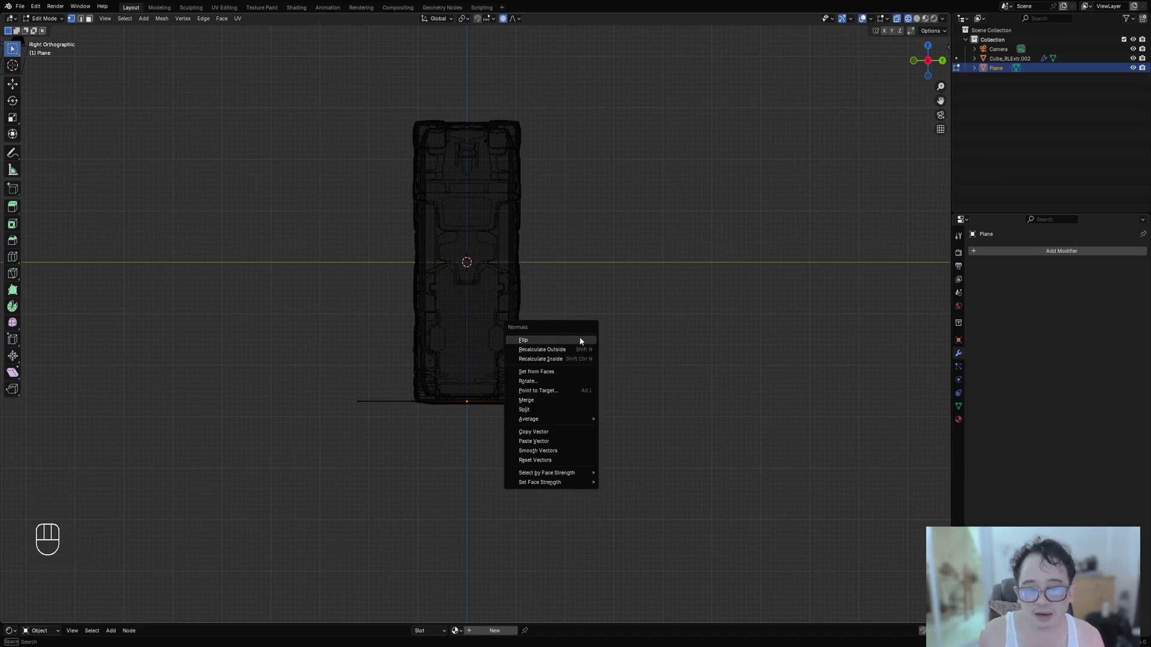
left_click(531, 344)
key("alt+s")
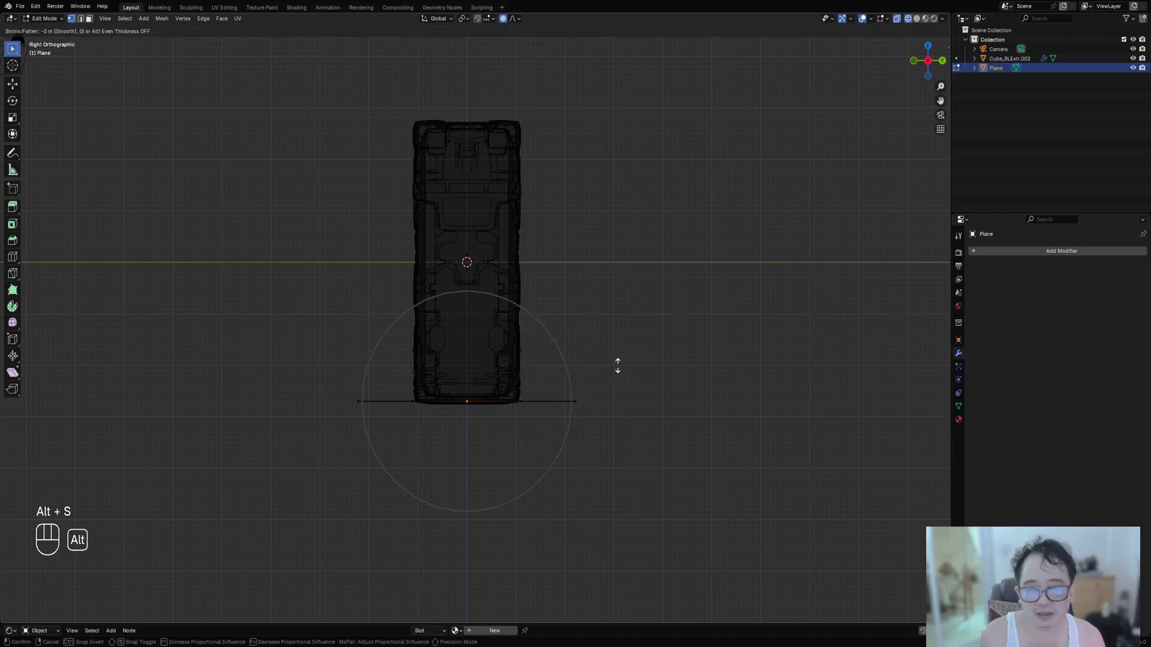
right_click(607, 310)
middle_click_drag(464, 233, 514, 262)
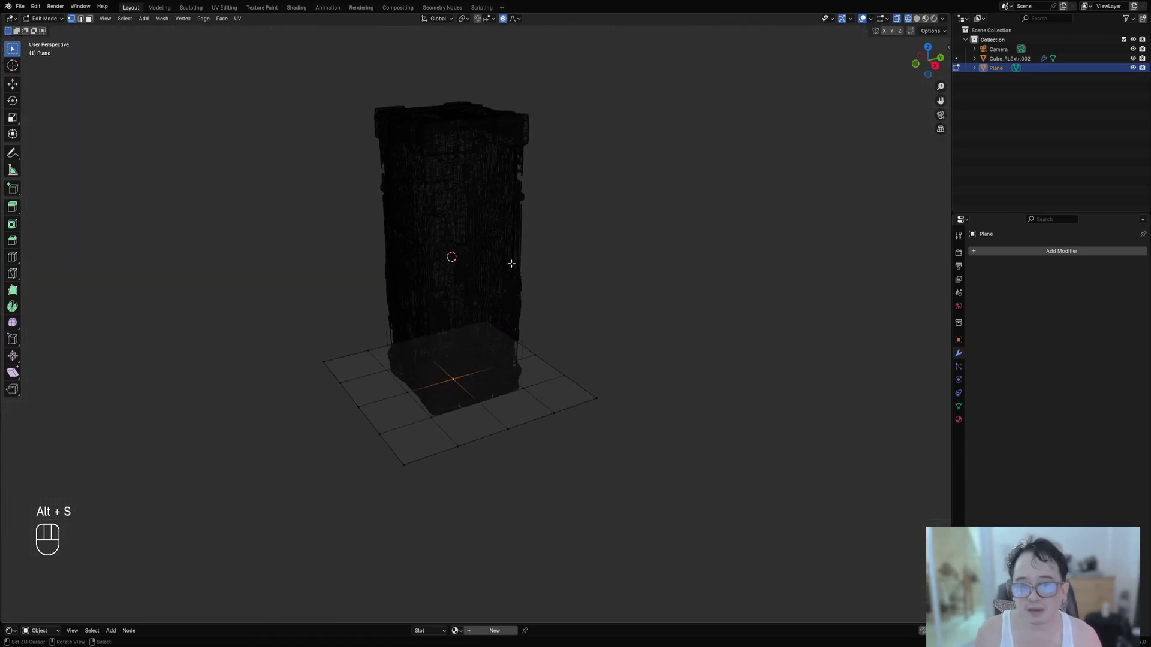
key("alt+s")
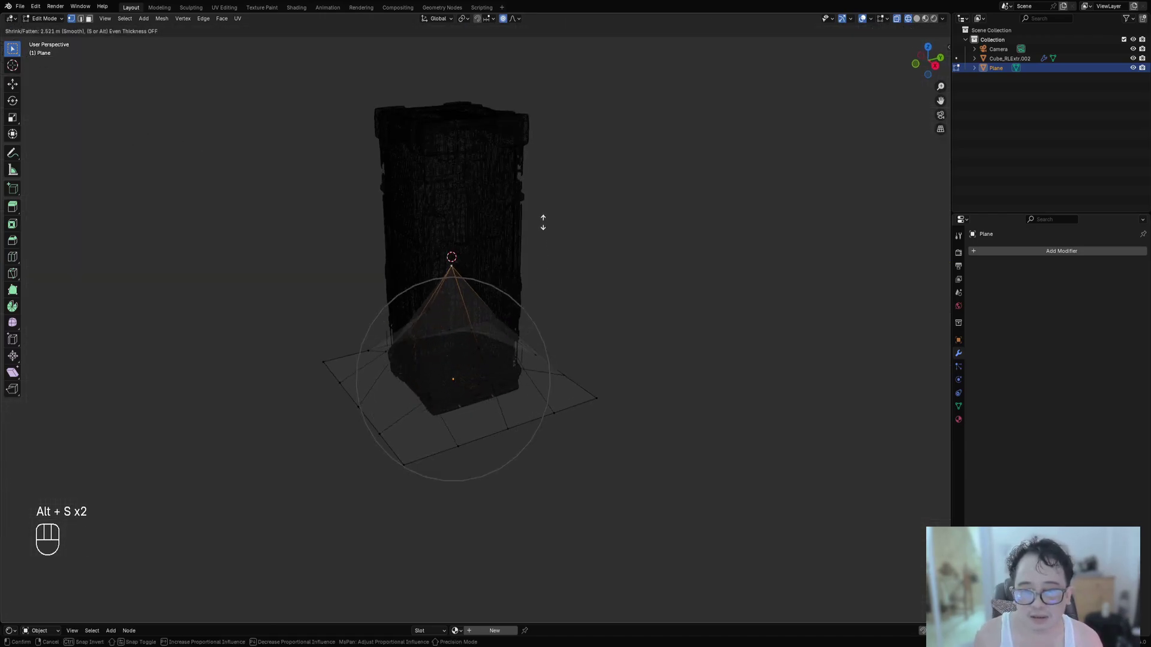
left_click(542, 222)
Return to solid shading and Object Mode, and save the file.
key("shift+z")
key("Tab")
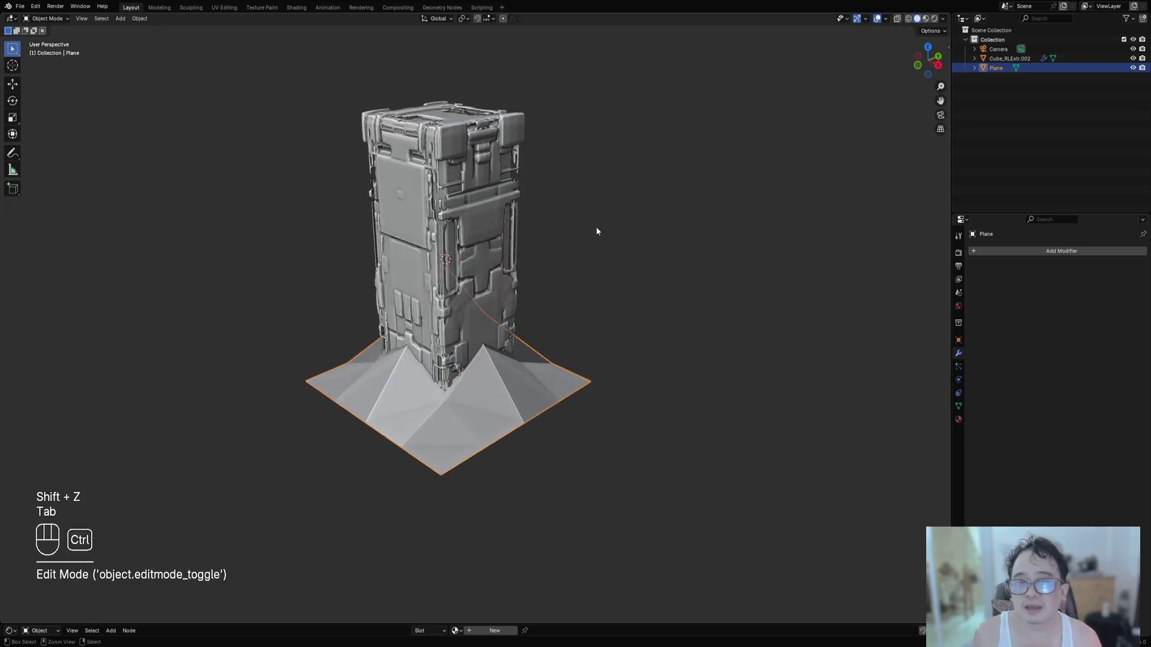
key("ctrl+s")
mouse_move(598, 221)
middle_mouse_down()
mouse_move(606, 246)
mouse_move(589, 227)
middle_mouse_up()
key("shift+q")
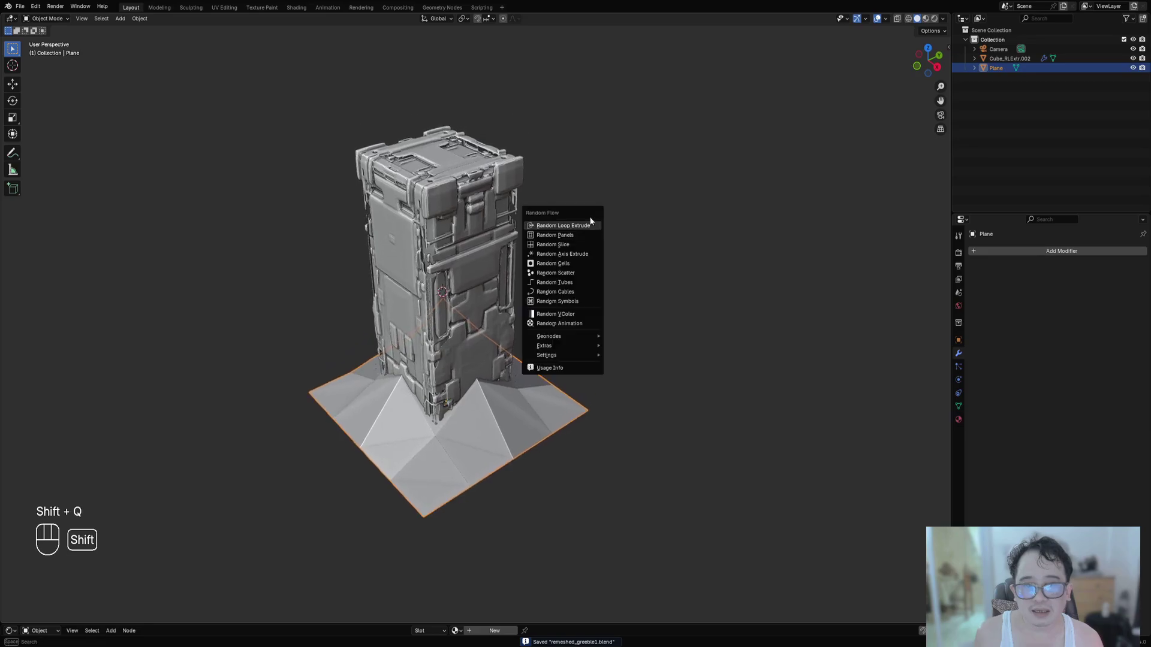
mouse_move(572, 351)
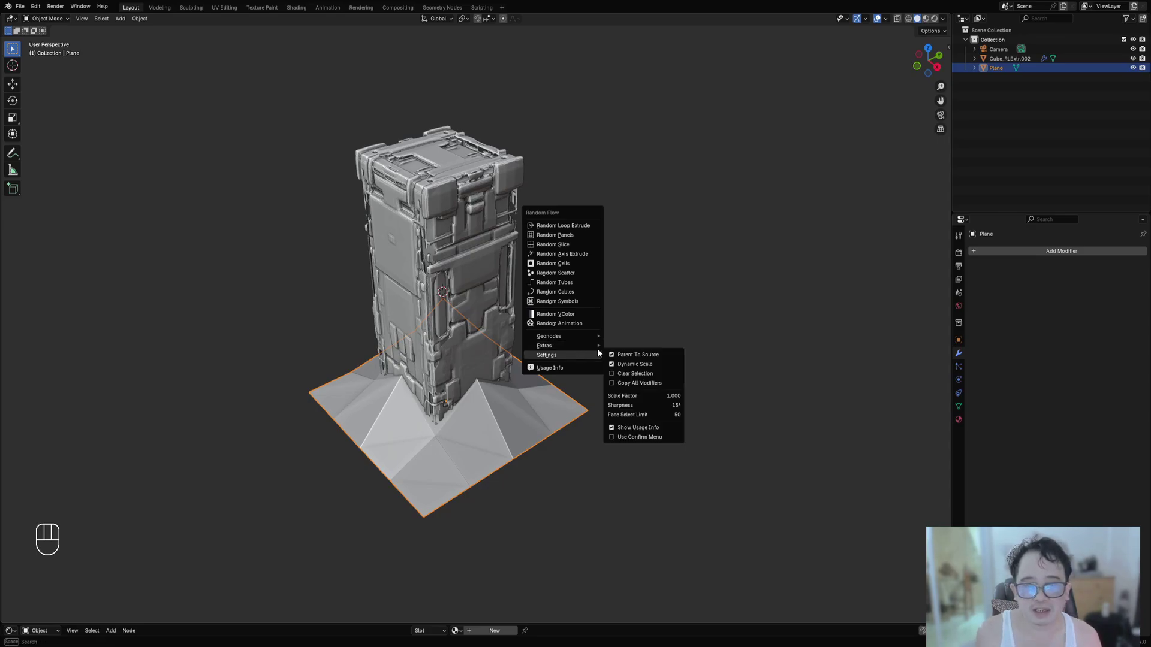
mouse_move(635, 347)
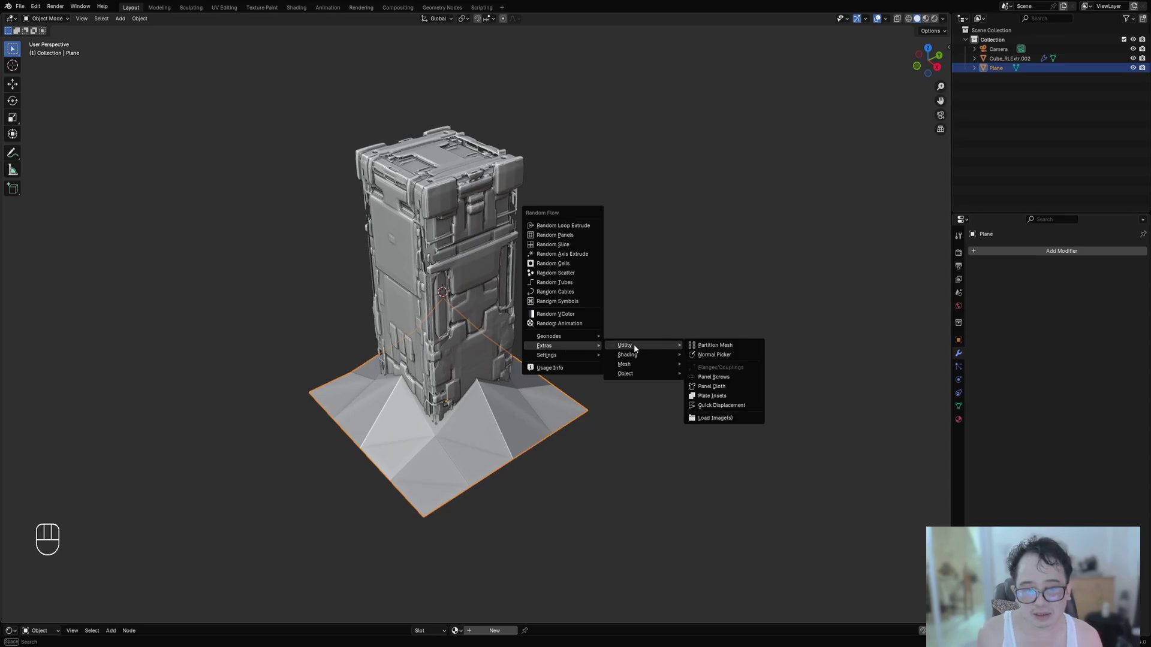
left_click(747, 405)
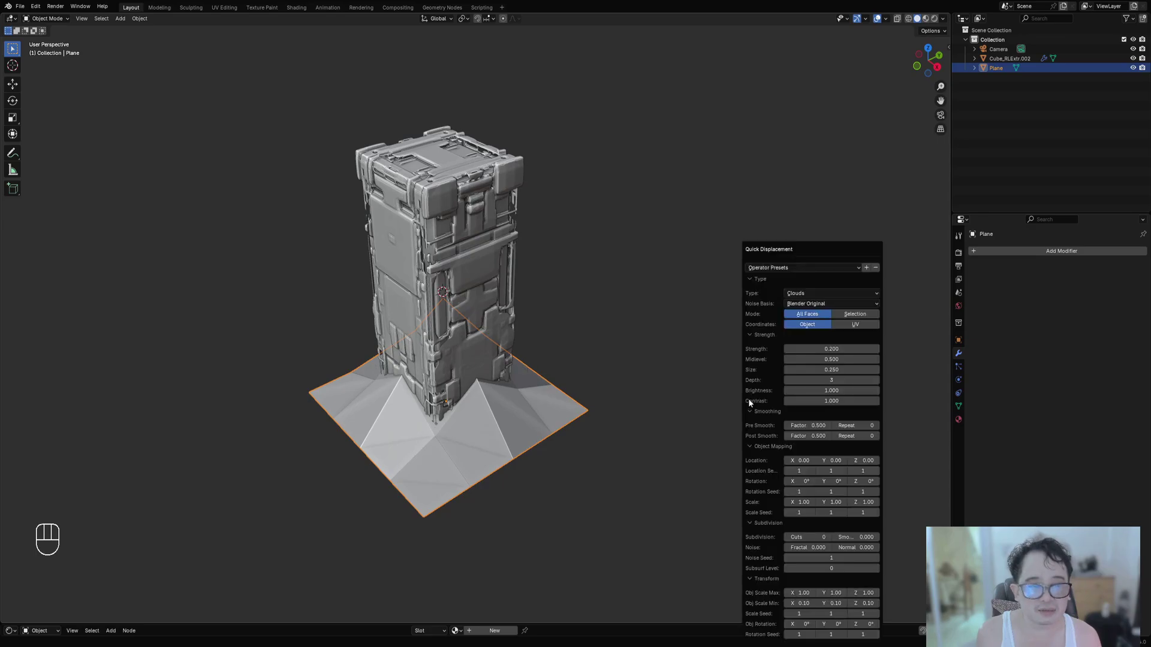
left_click_drag(769, 257, 641, 146)
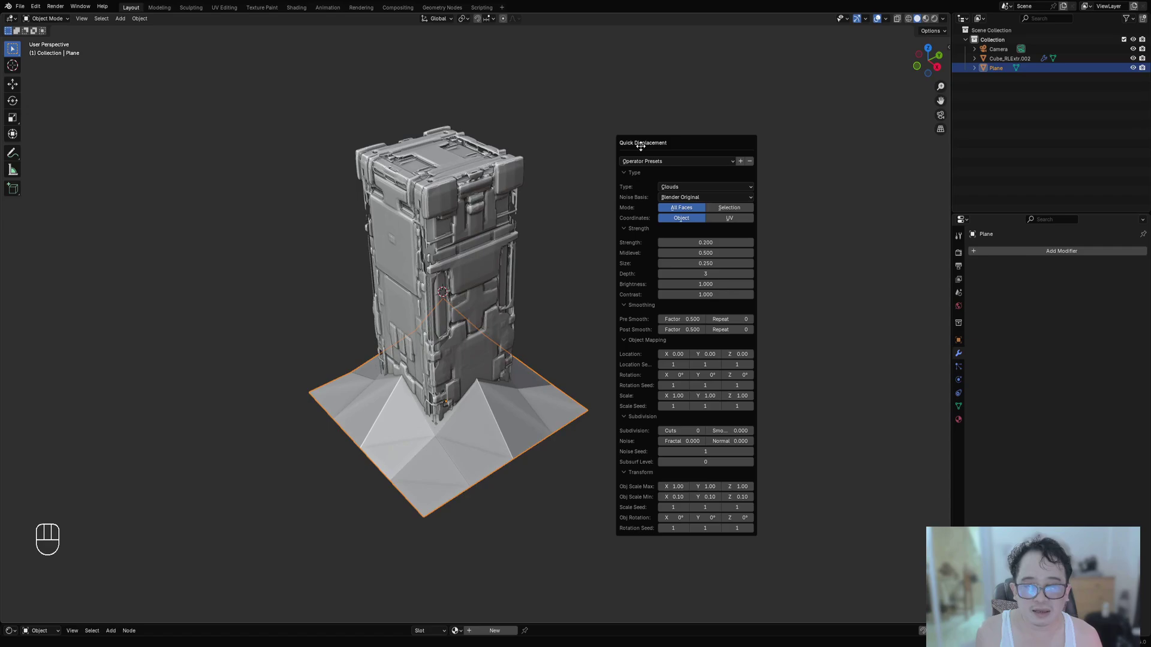
Run Random Flow's Quick Displacement on the plane with the "smooth 10 cuts 5 smoothed" preset.
key("shift+q")
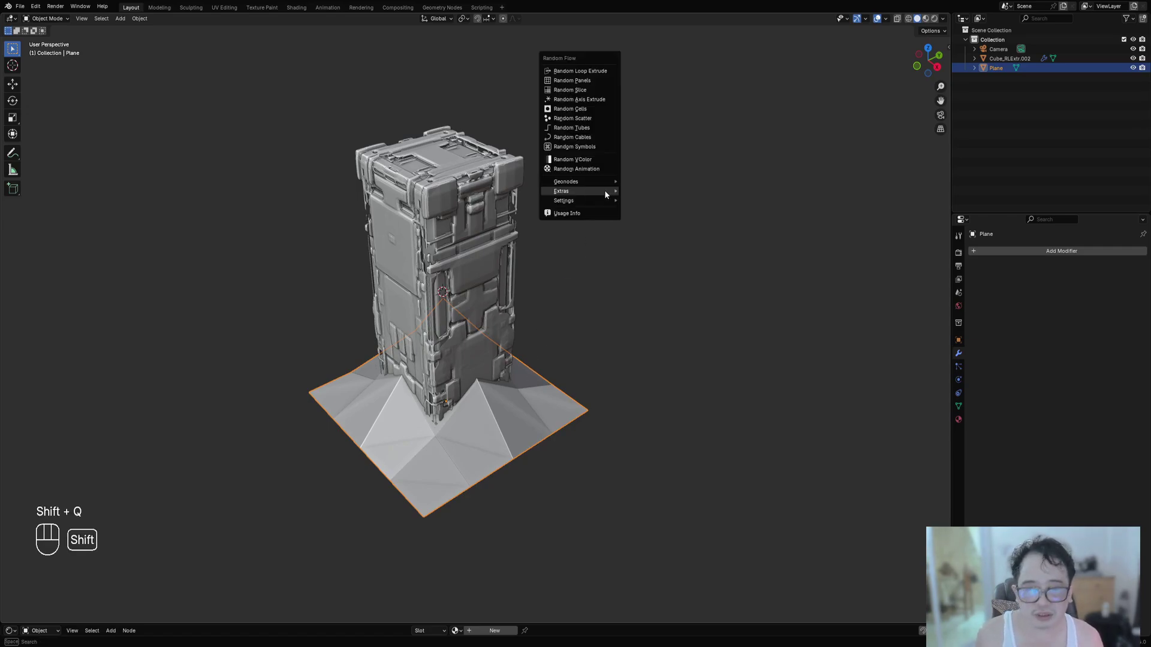
mouse_move(604, 190)
mouse_move(637, 202)
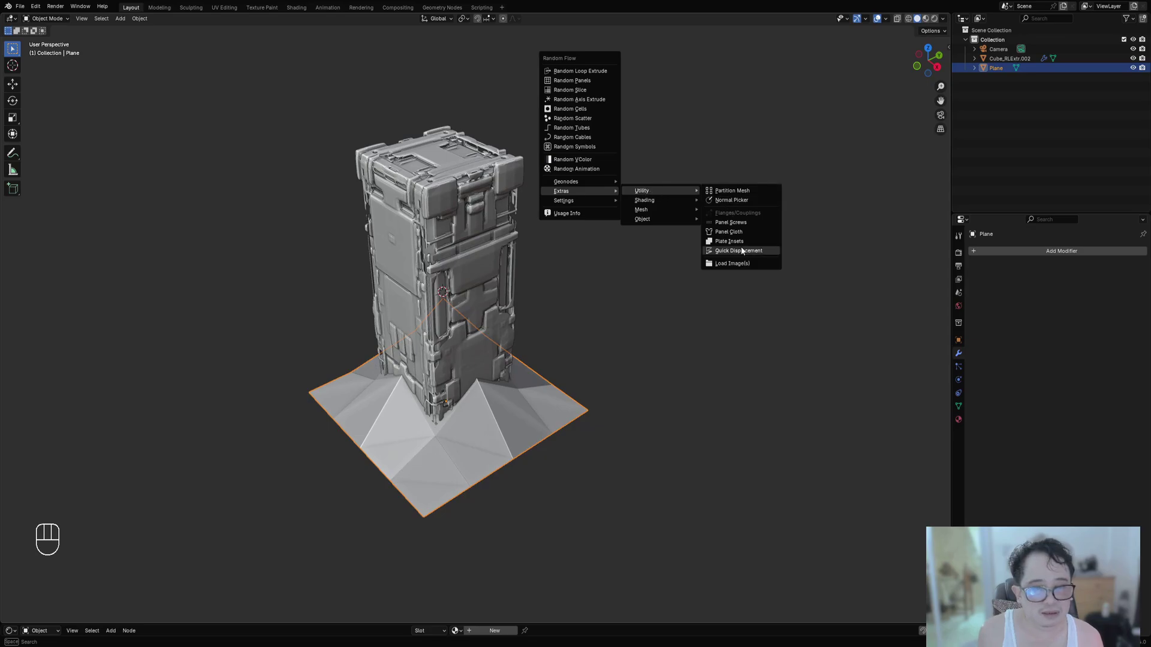
left_click(742, 251)
left_click_drag(747, 250, 641, 127)
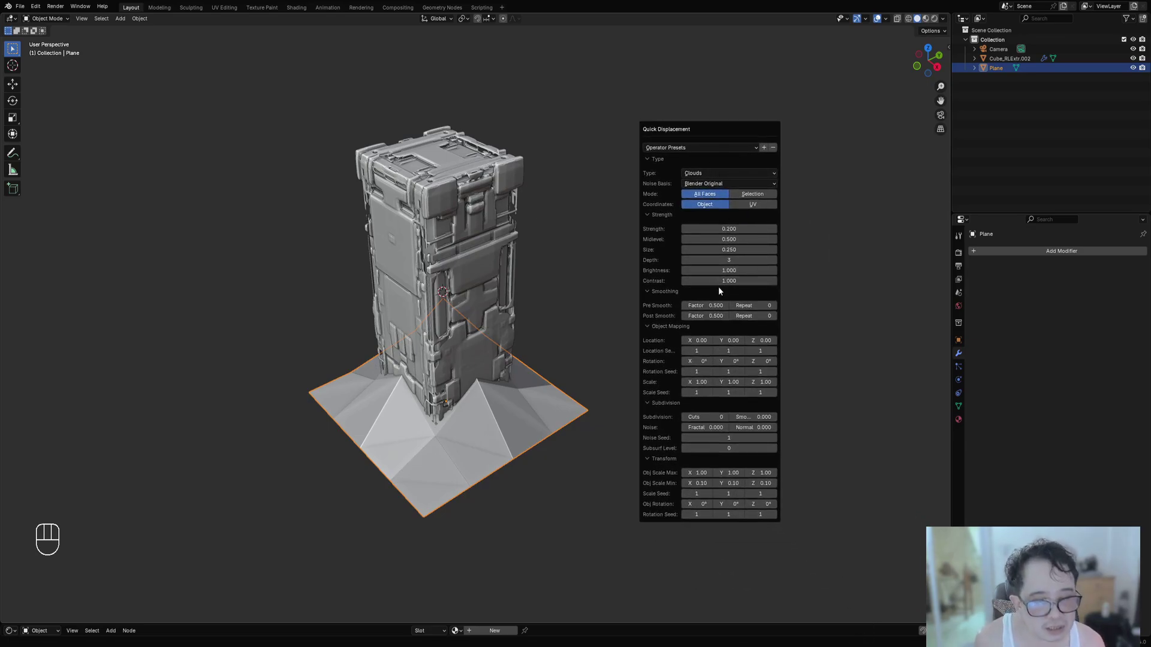
left_click(680, 147)
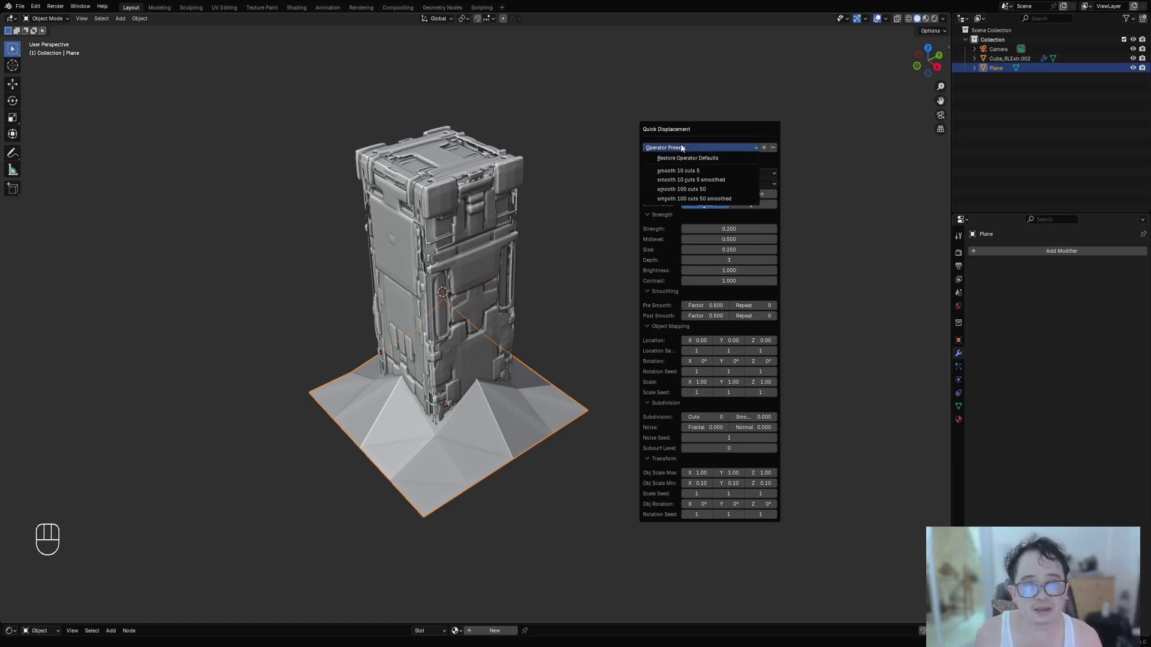
left_click(681, 179)
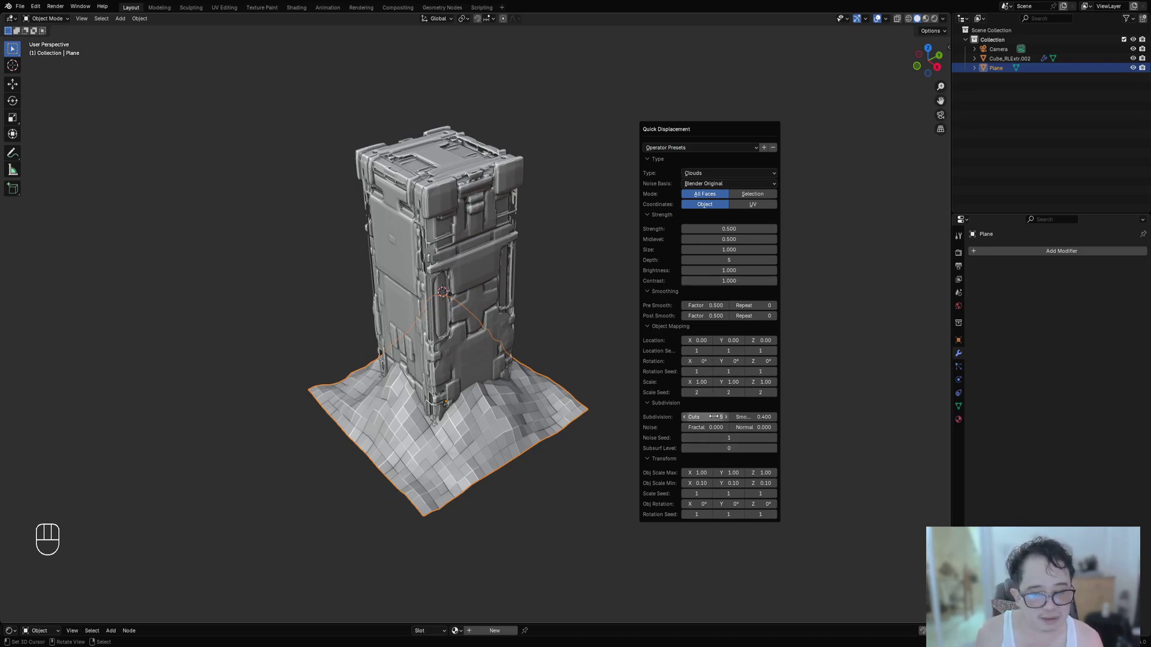
Try more subdivision cuts and a stronger displacement on the plane, and undo the Quick Displacement.
scroll(713, 416, "up", 10, "ctrl")
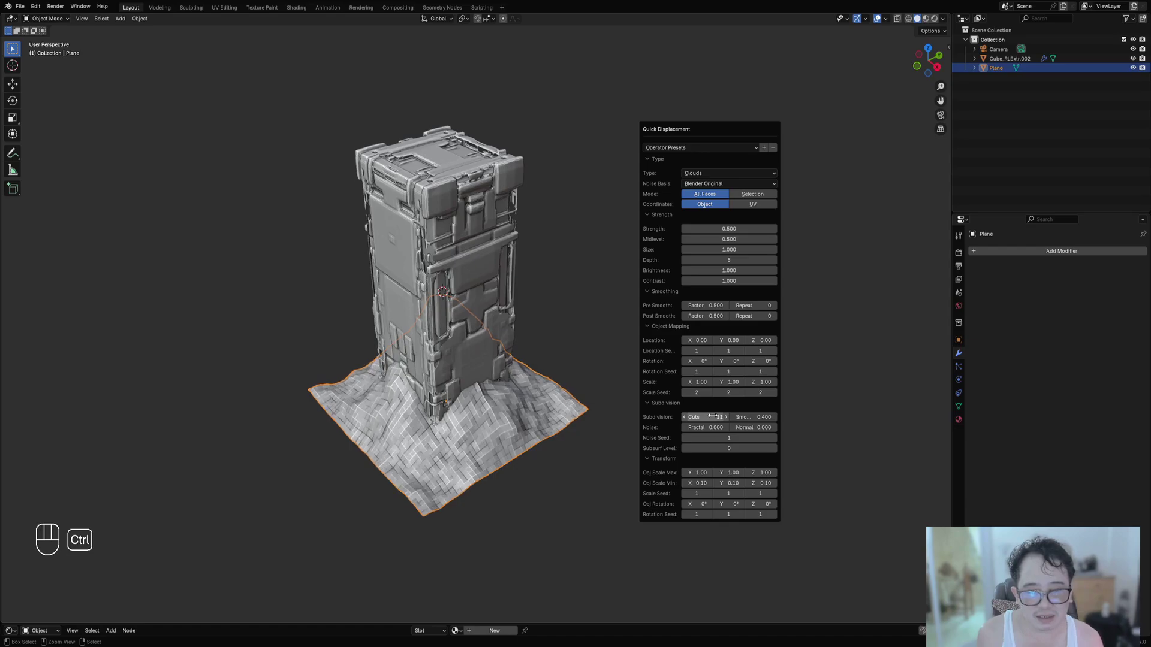
scroll(713, 416, "up", 1, "ctrl")
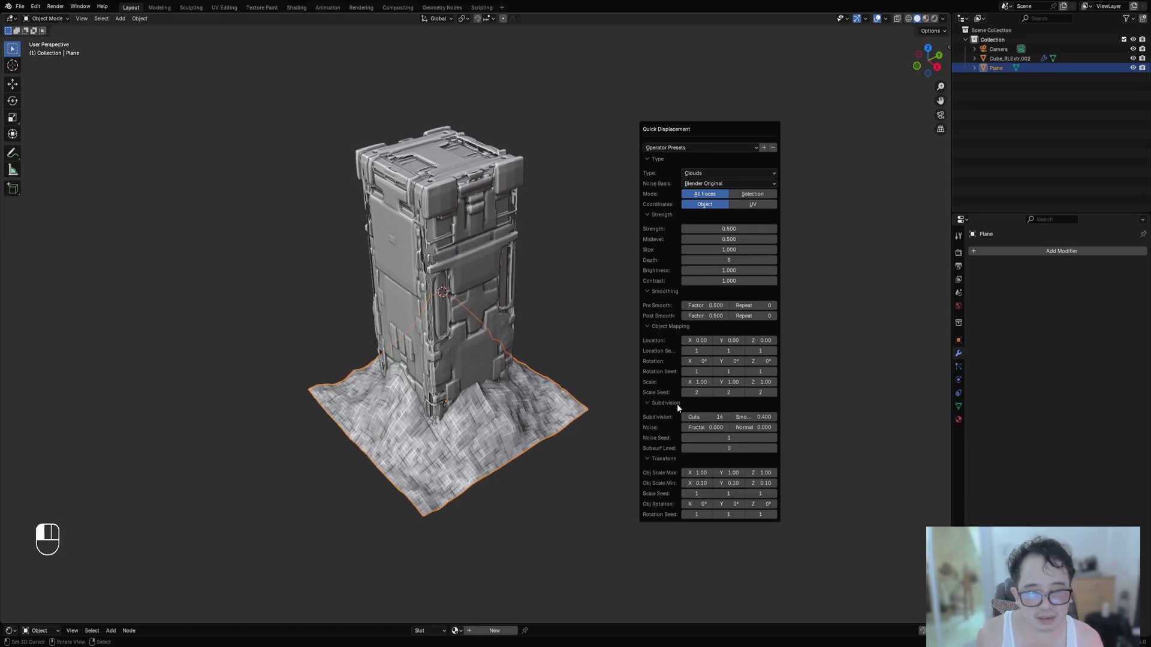
scroll(709, 418, "down", 1, "ctrl")
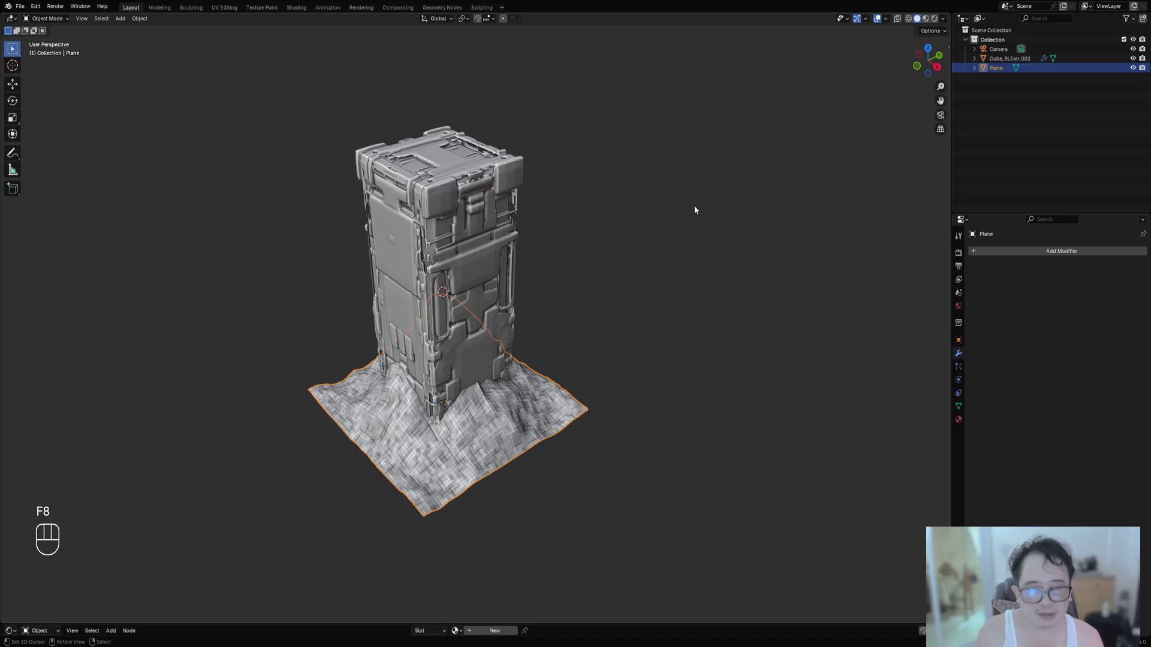
key("F9")
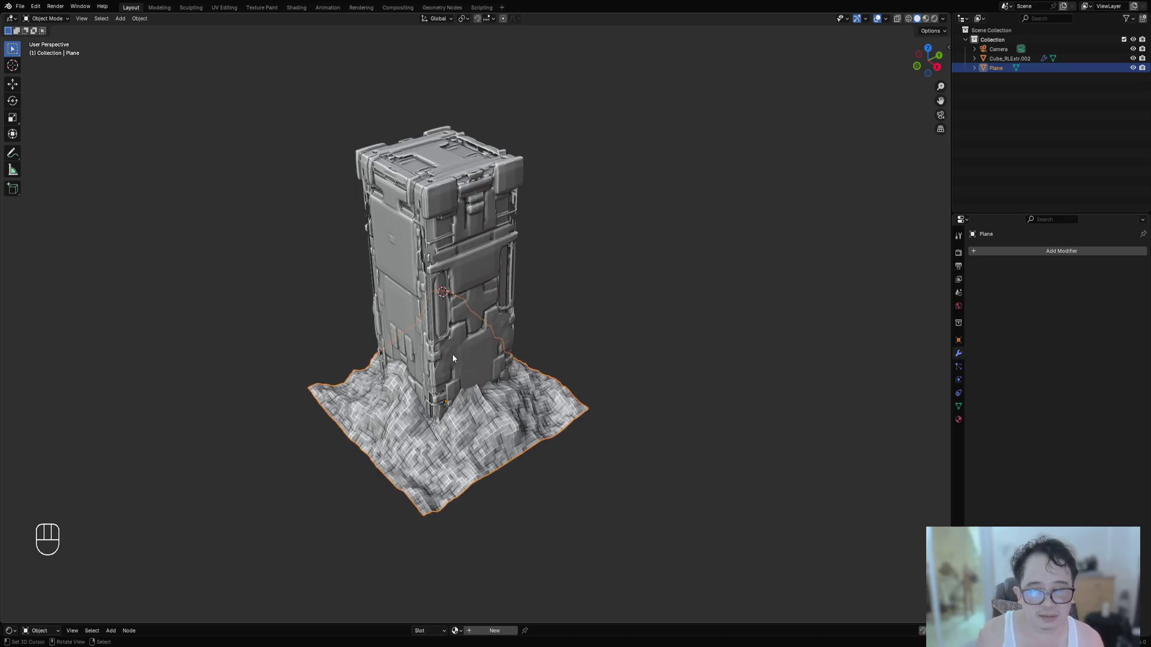
middle_click_drag(452, 358, 554, 351)
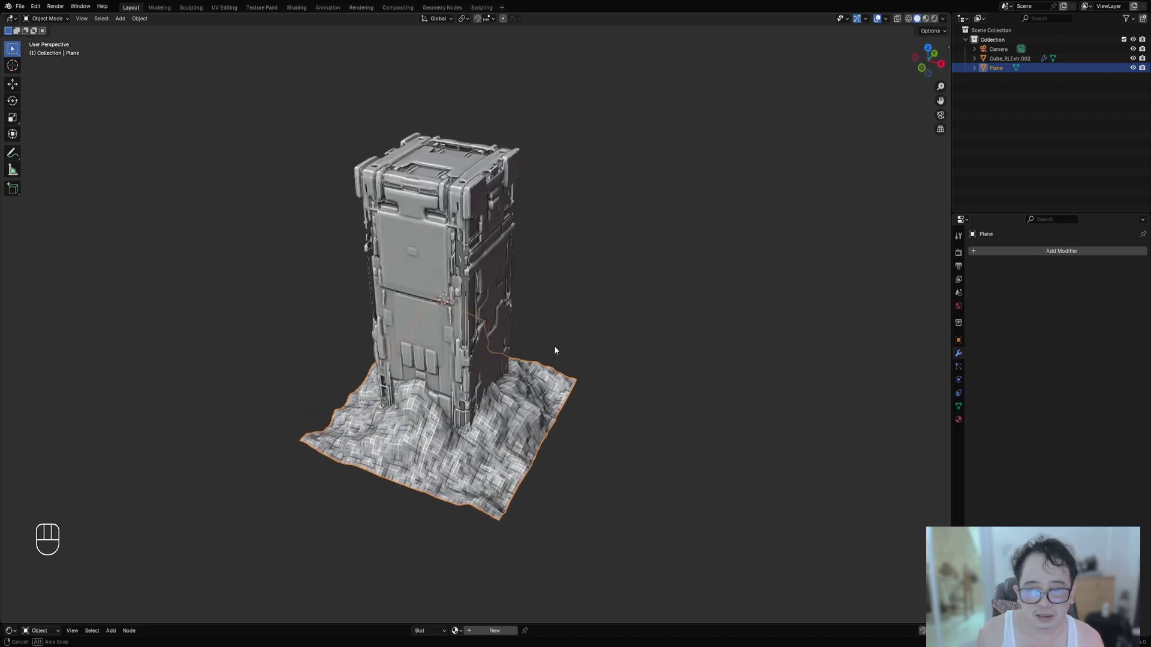
key("ctrl+z")
Inset all of the plane's faces together by about 0.167 m in Edit Mode.
key("Tab")
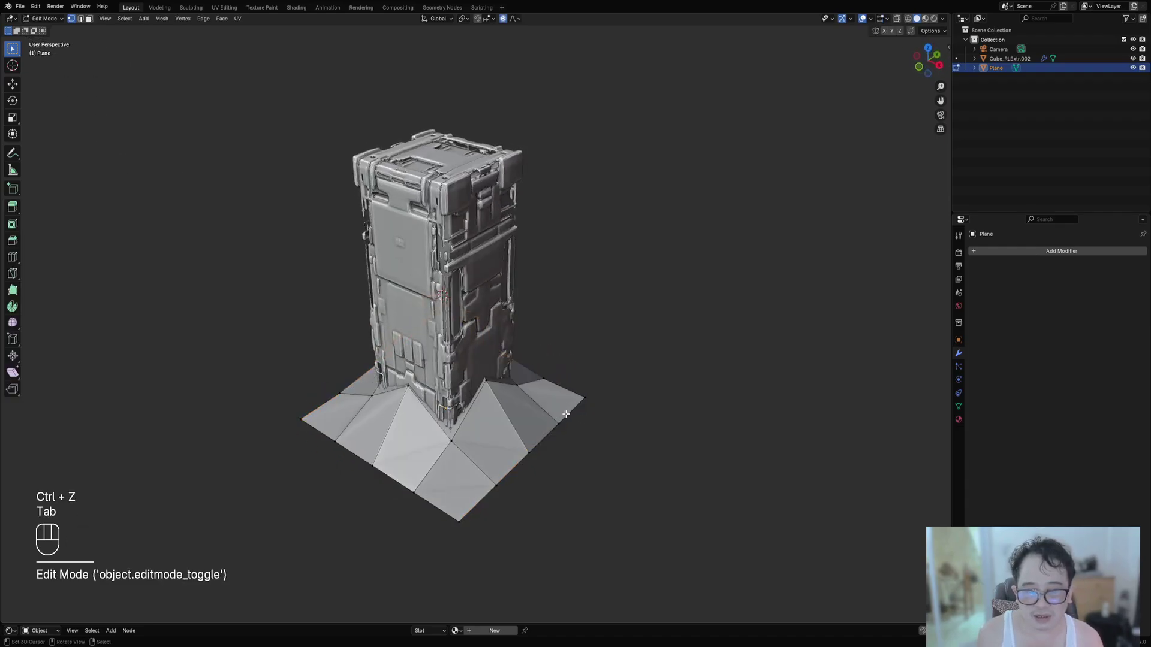
key("a")
key("i")
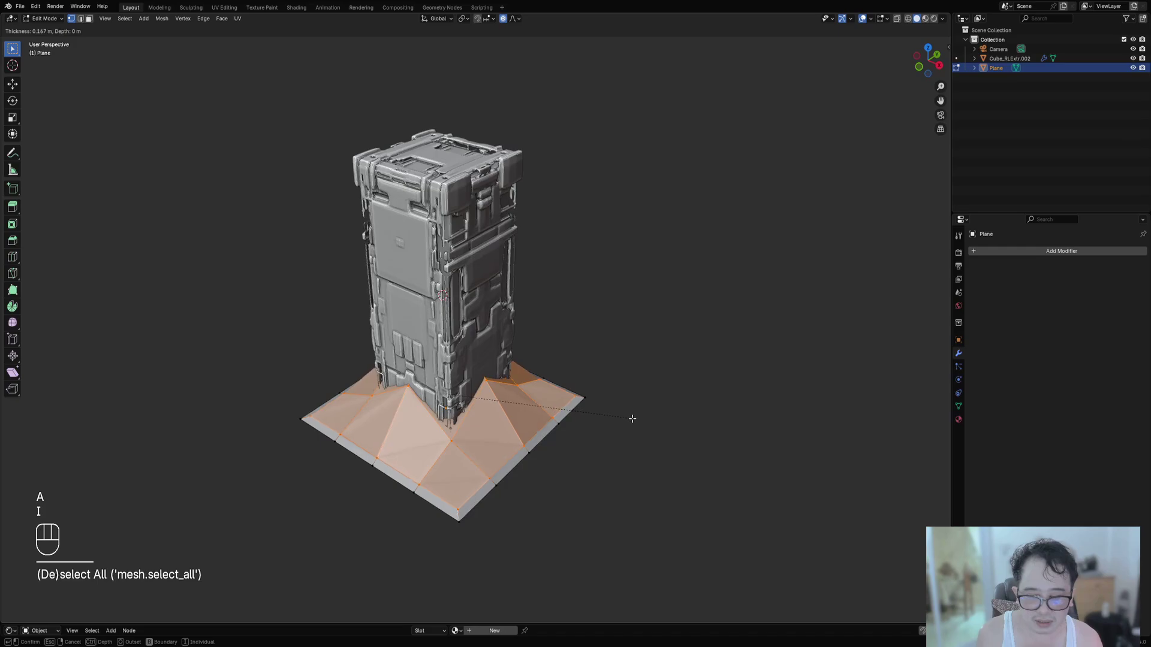
left_click(632, 418)
Select only the loop of narrow border faces around the plane in face mode.
key("3")
key("alt+a")
left_click(578, 429, "alt+shift")
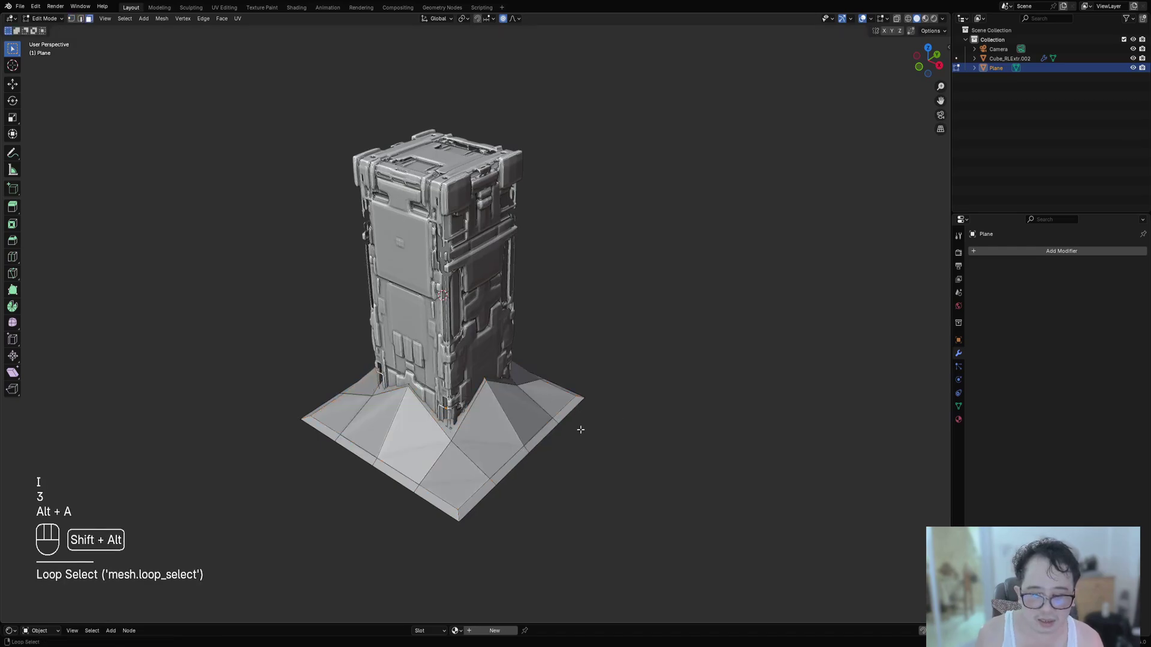
left_click(539, 448, "alt+shift")
middle_click_drag(559, 441, 601, 368)
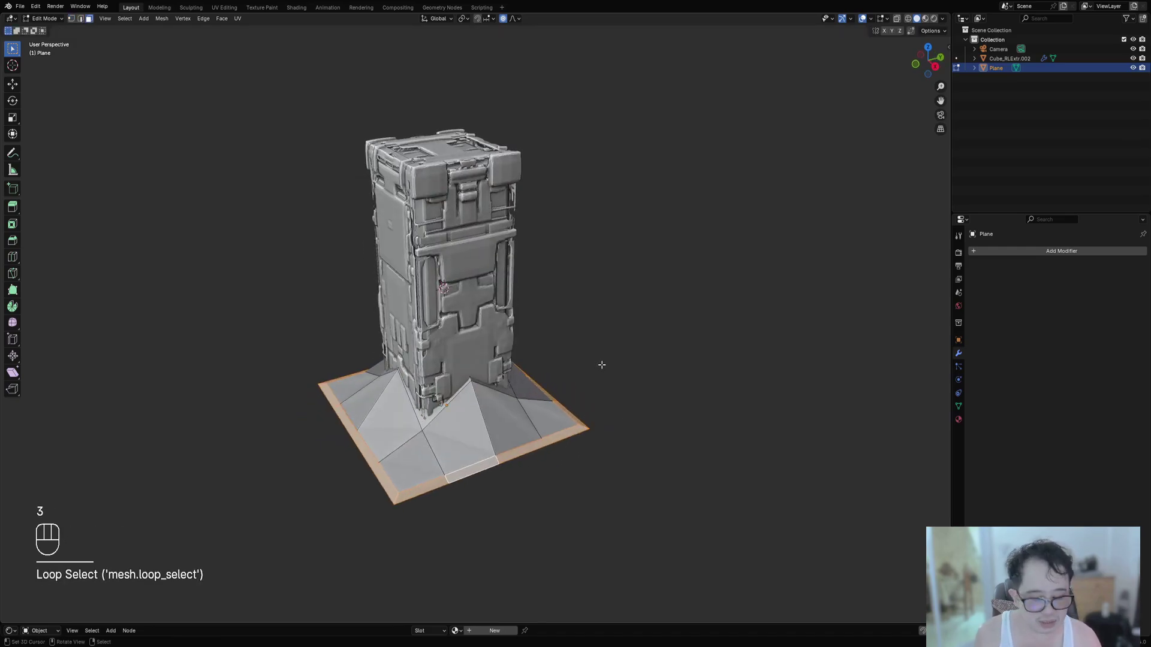
Try to flatten the border face loop along Z and turn off proportional editing.
key("s")
key("z")
key("KP_Enter")
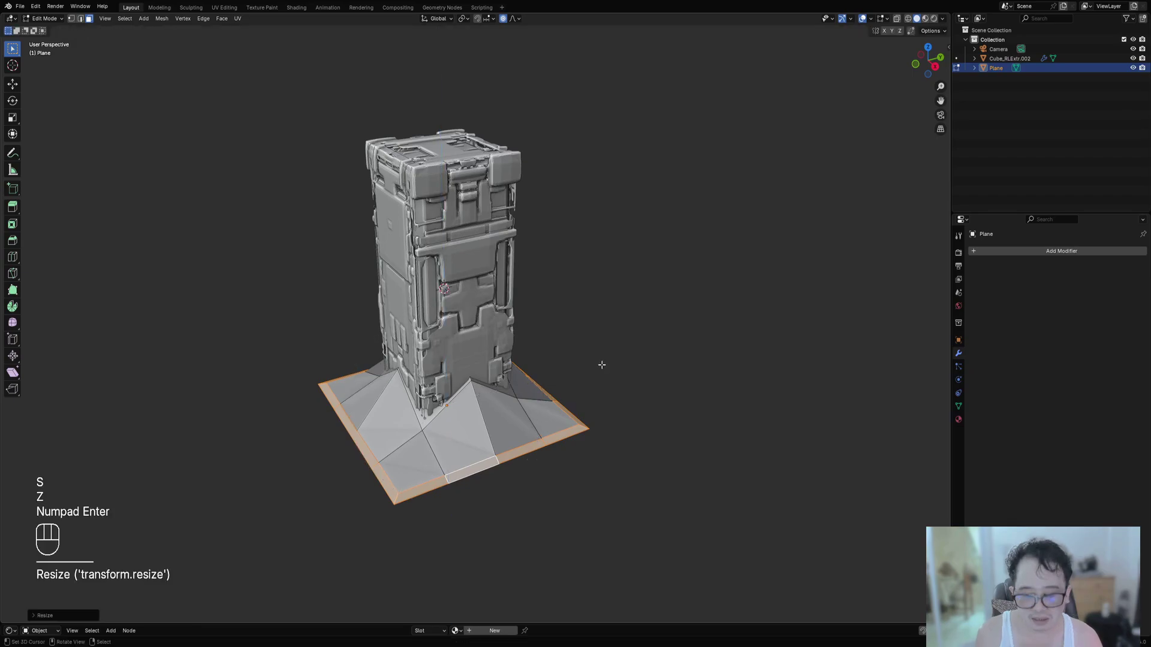
key("o")
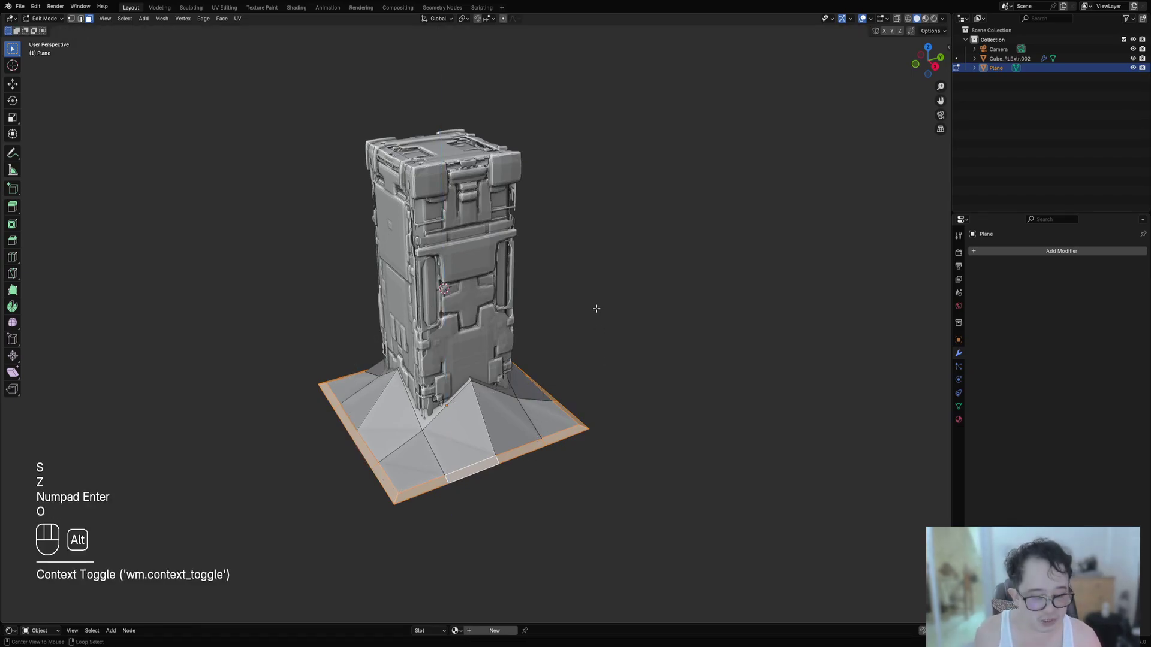
Flatten the border face loop by scaling it to 0 along the Z axis.
key("alt+s")
key("KP_0")
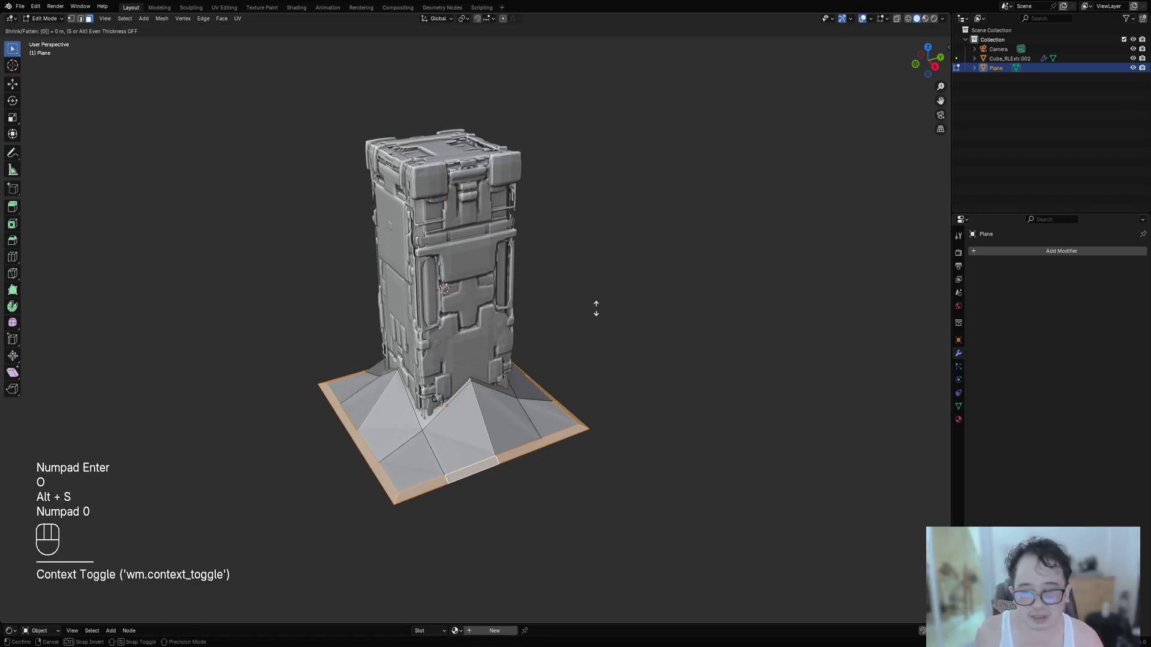
right_click(567, 340)
key("s")
key("z")
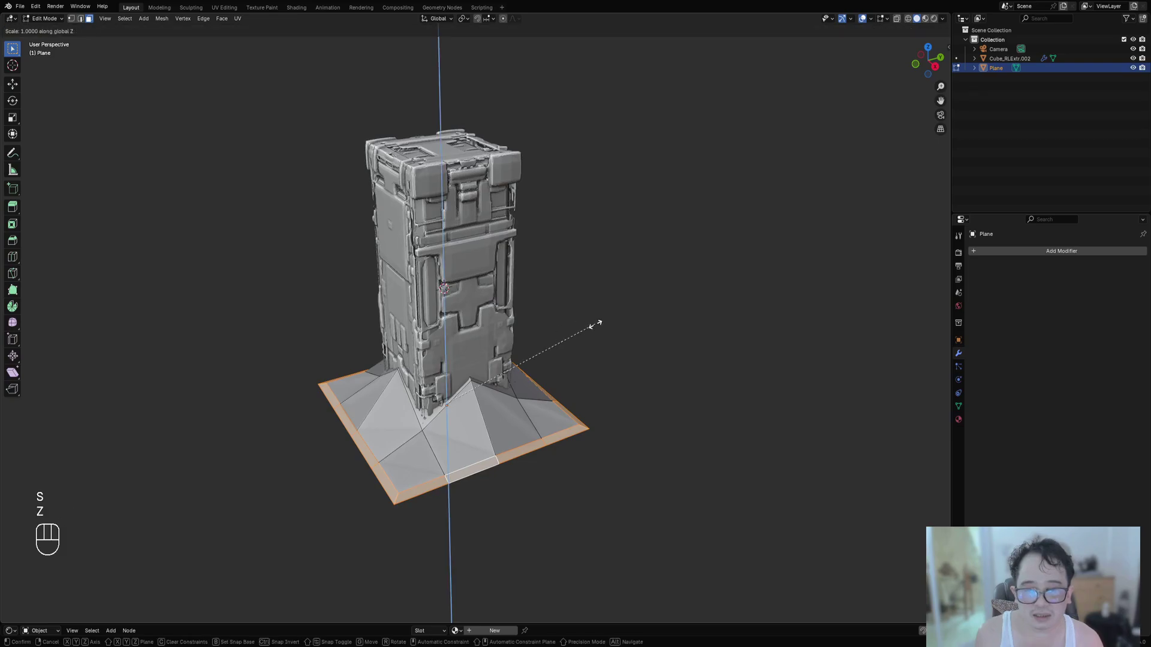
key("s")
key("z")
key("KP_0")
key("KP_Enter")
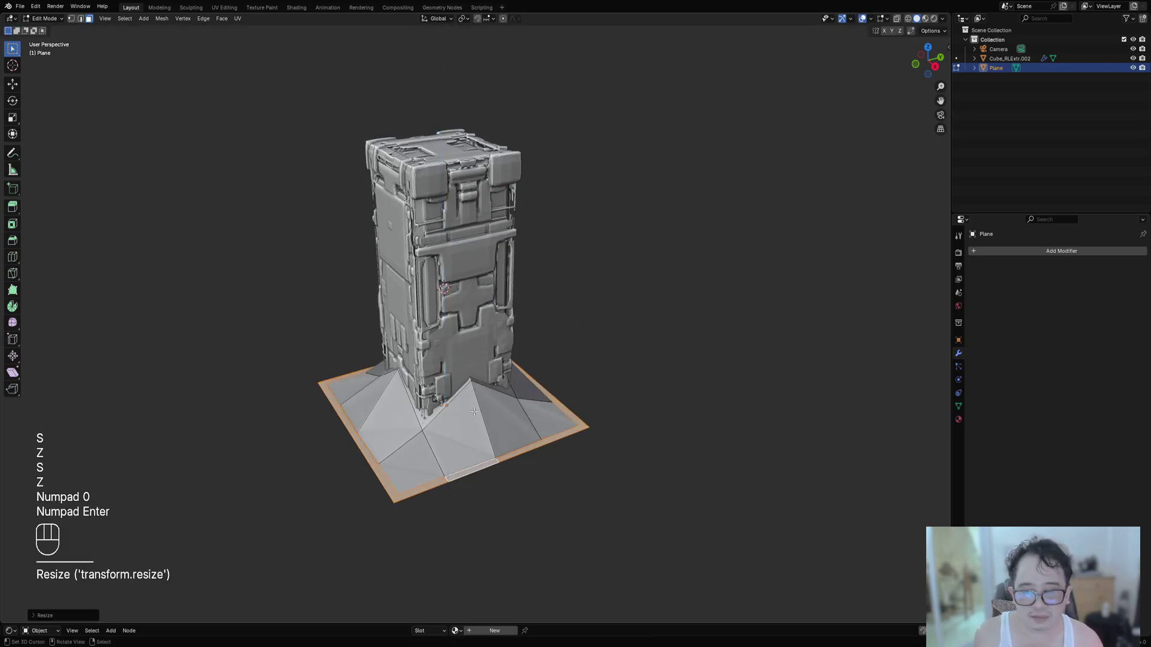
Invert the border selection to select all the plane's inner faces instead.
middle_click_drag(486, 410, 549, 430)
key("alt+a")
key("ctrl+z")
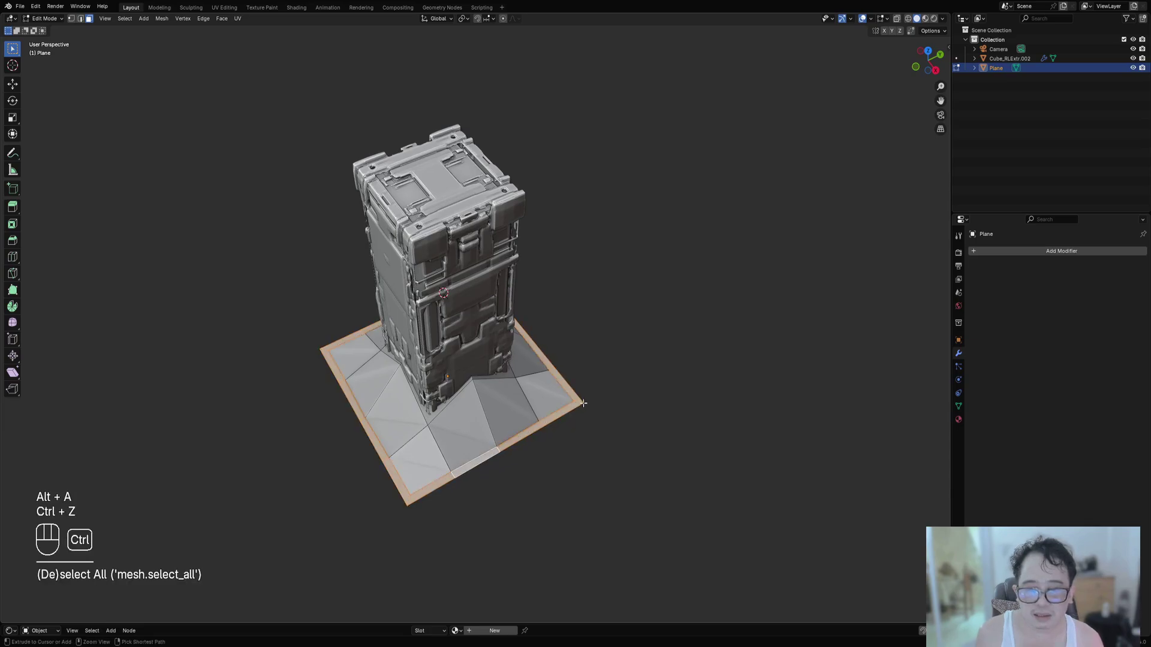
key("ctrl+i")
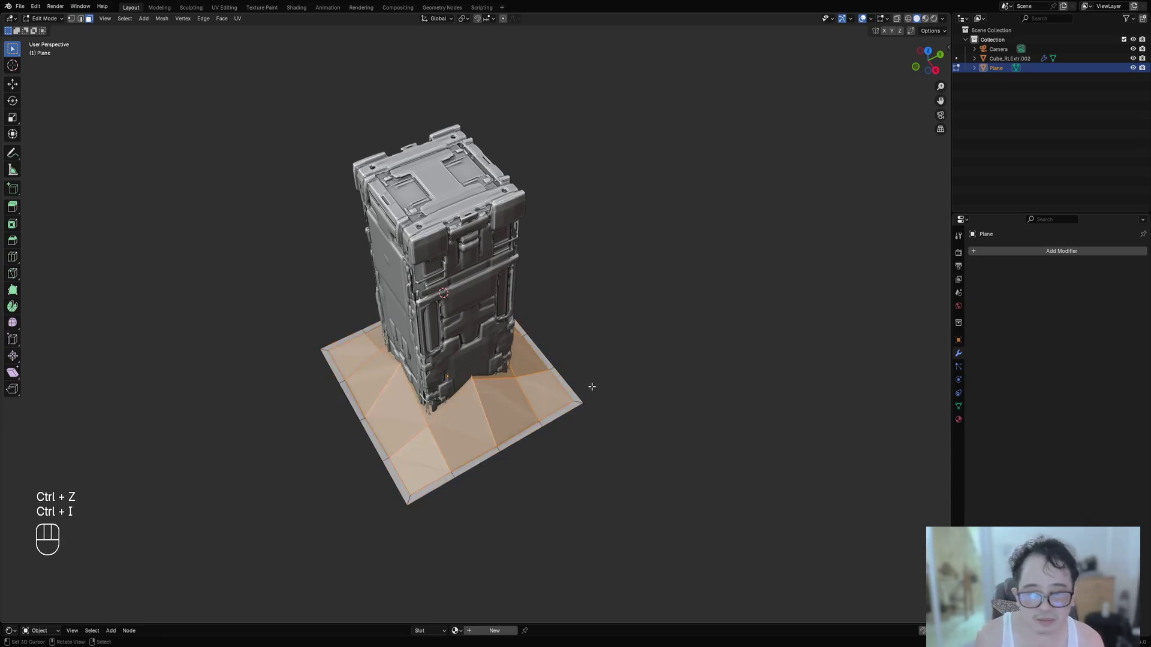
Try Random Flow's Quick Displacement on the whole plane with 17 subdivision cuts, and undo it.
key("Tab")
key("shift+q")
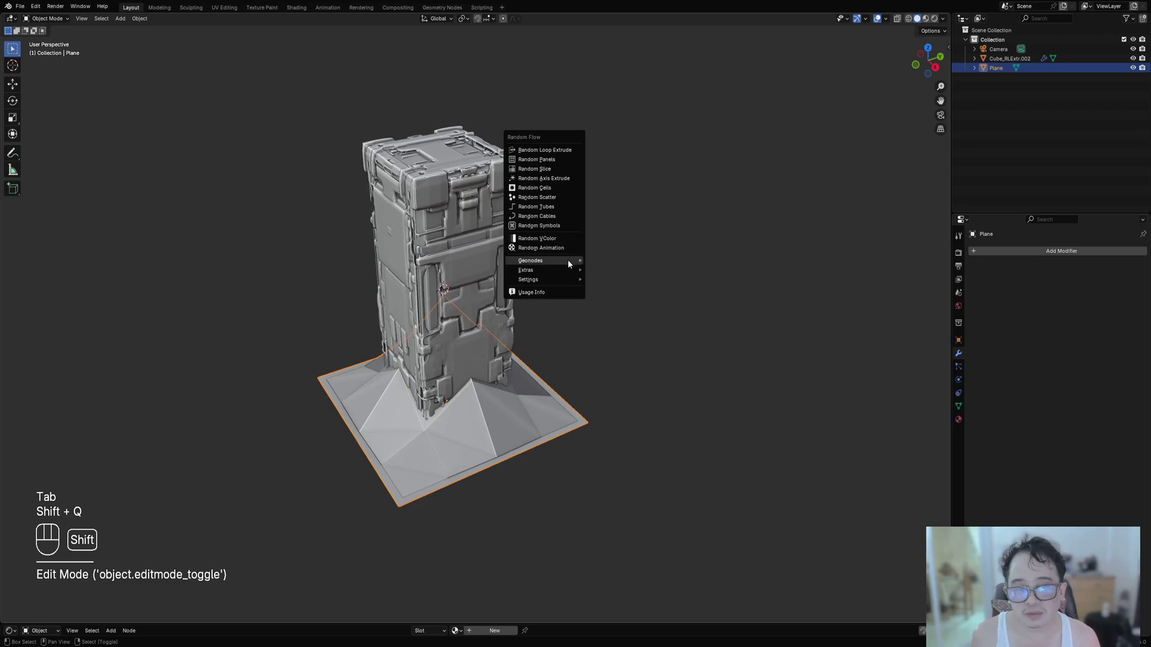
mouse_move(567, 260)
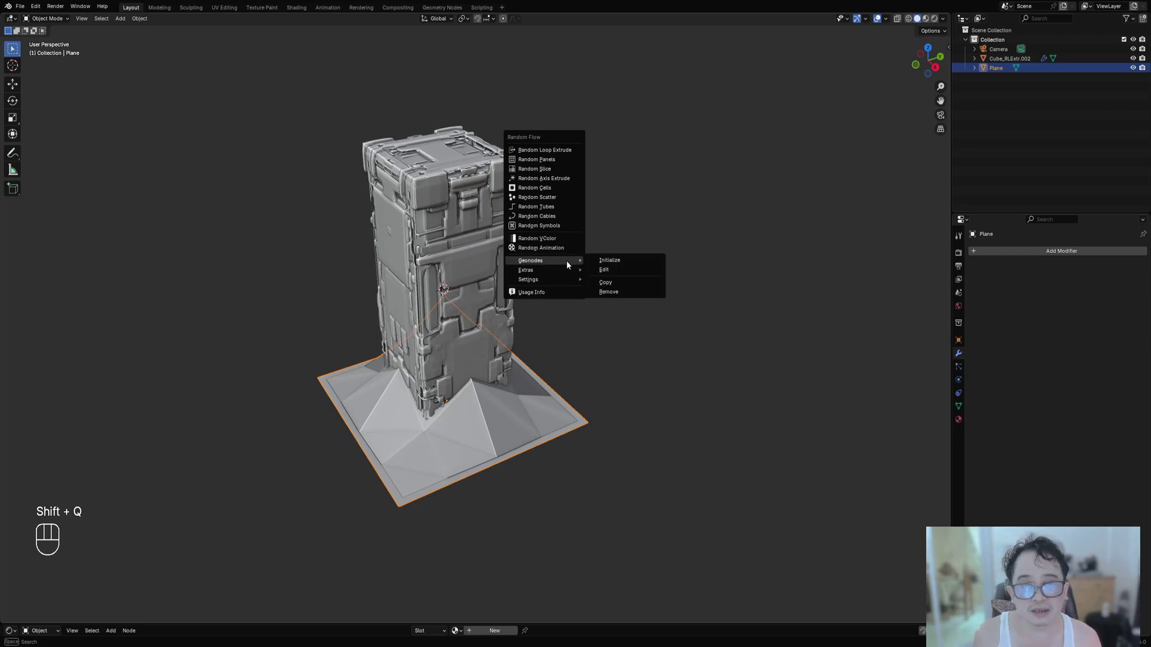
mouse_move(631, 271)
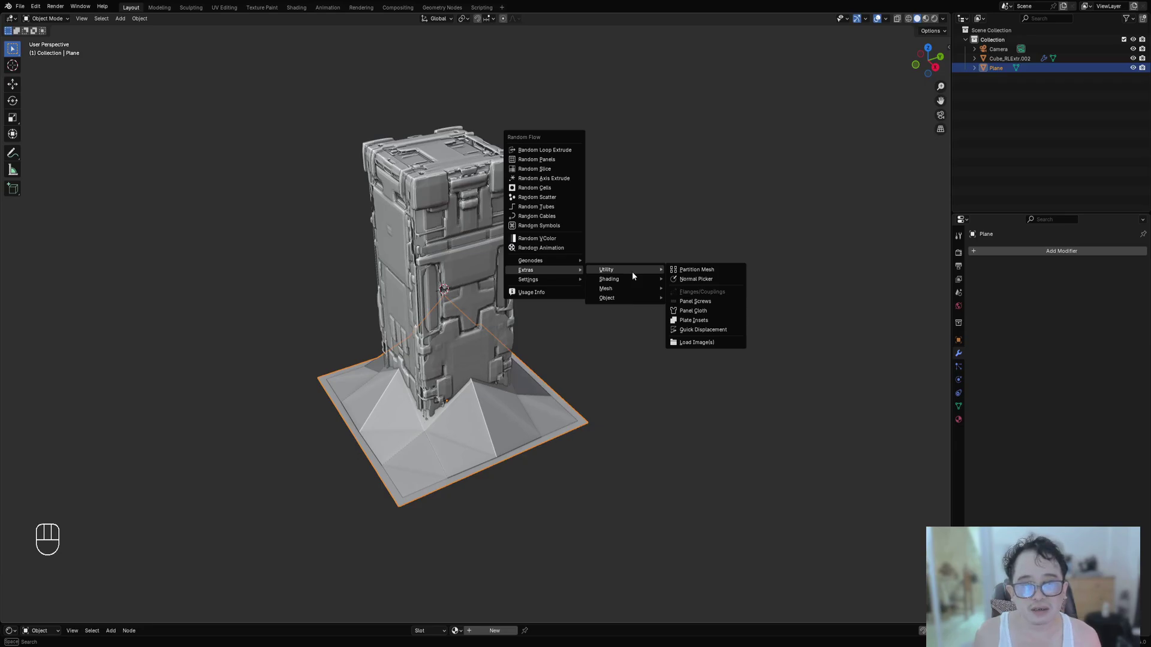
left_click(718, 329)
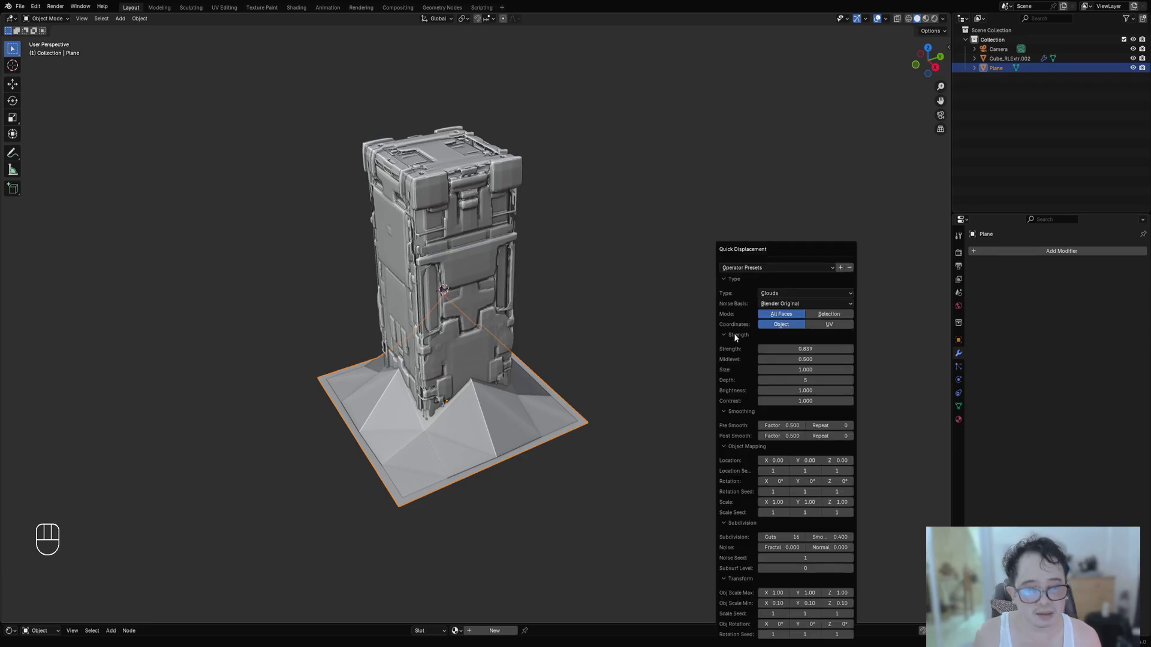
left_click_drag(749, 253, 744, 173)
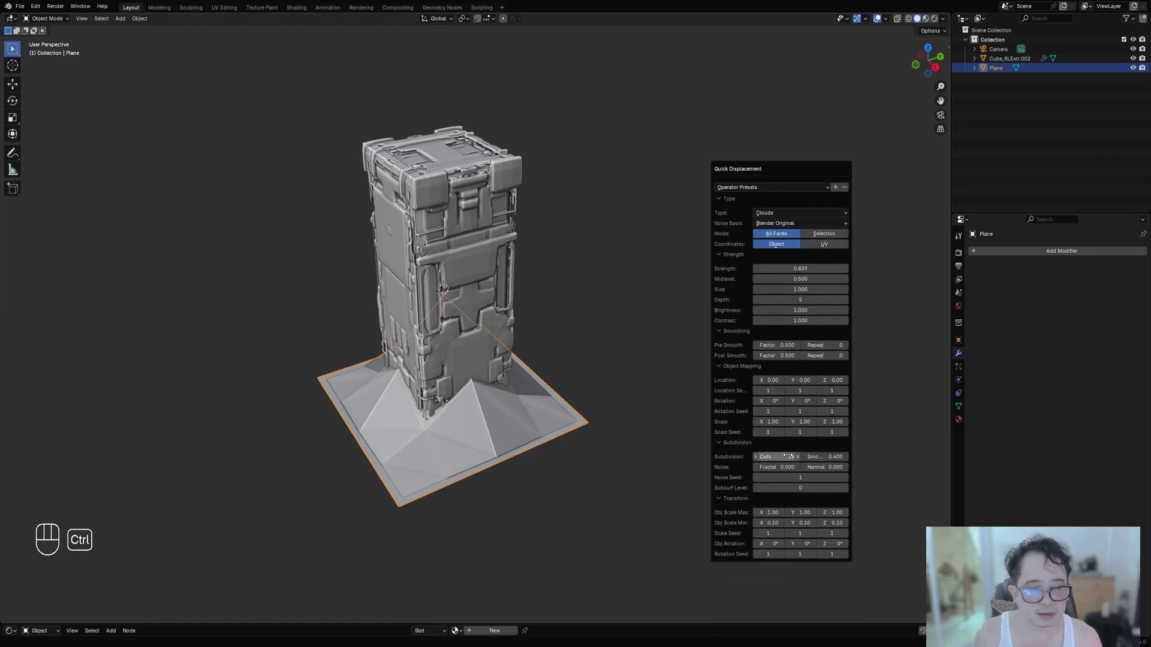
scroll(789, 456, "up", 3, "ctrl")
scroll(789, 457, "up", 4, "ctrl")
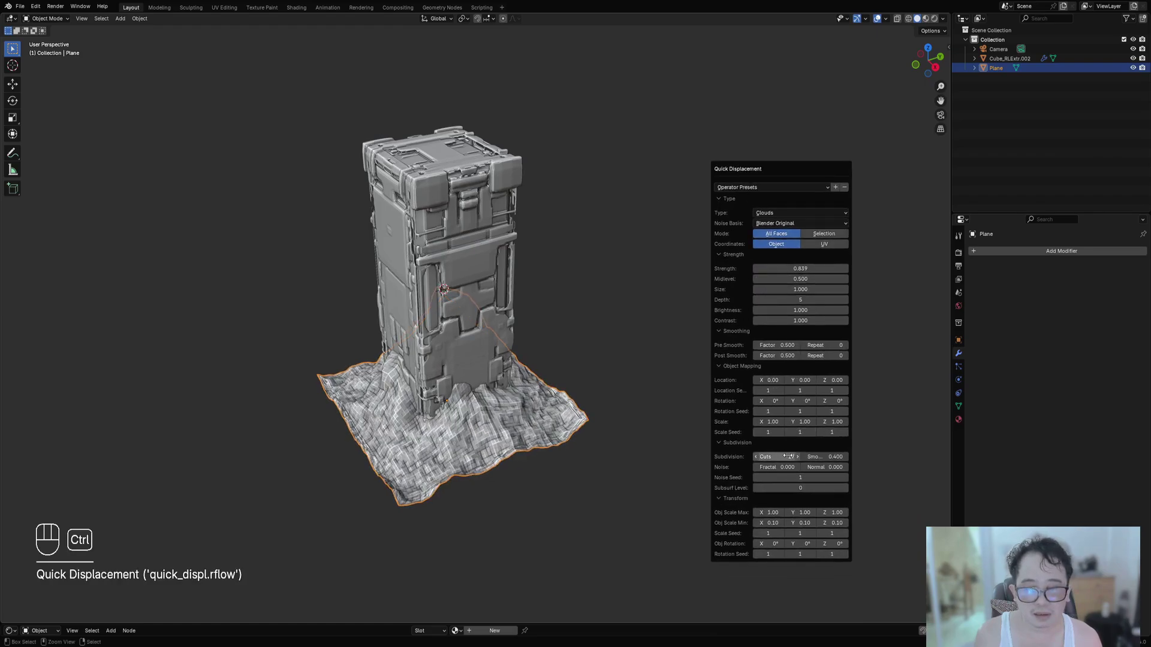
key("ctrl+z")
Add the narrow border face loop to the plane's face selection and return to Object Mode.
key("Tab")
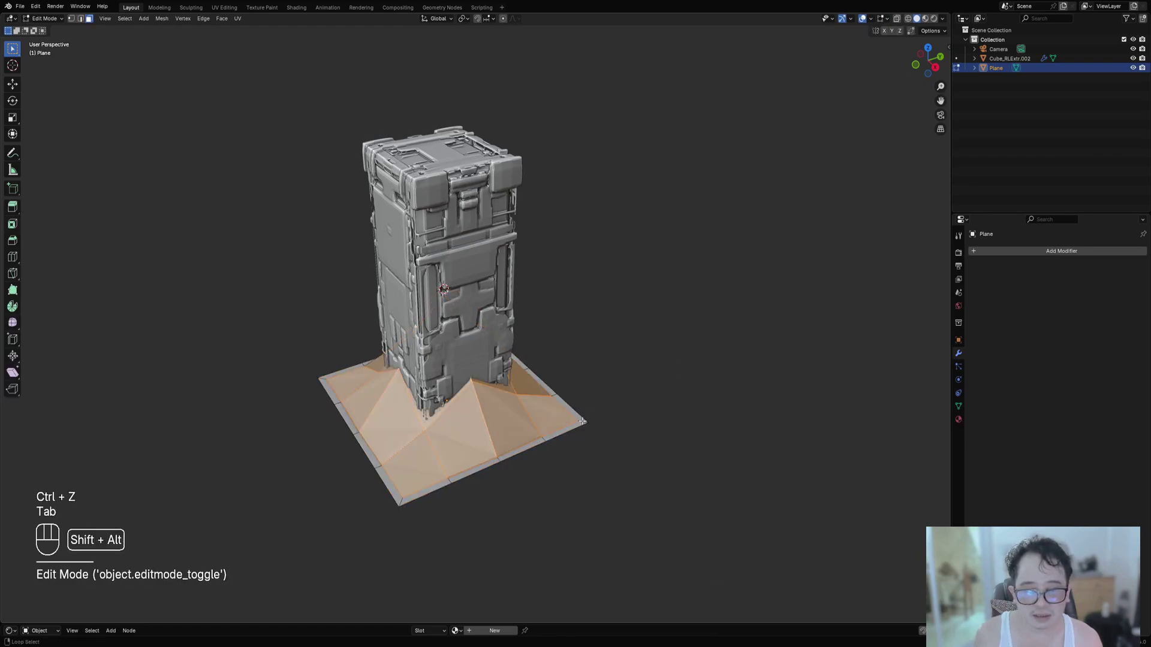
left_click(582, 421, "alt+shift")
key("Tab")
Run Quick Displacement on the plane with 15 subdivision cuts and limit it to the Selection mode.
key("shift+q")
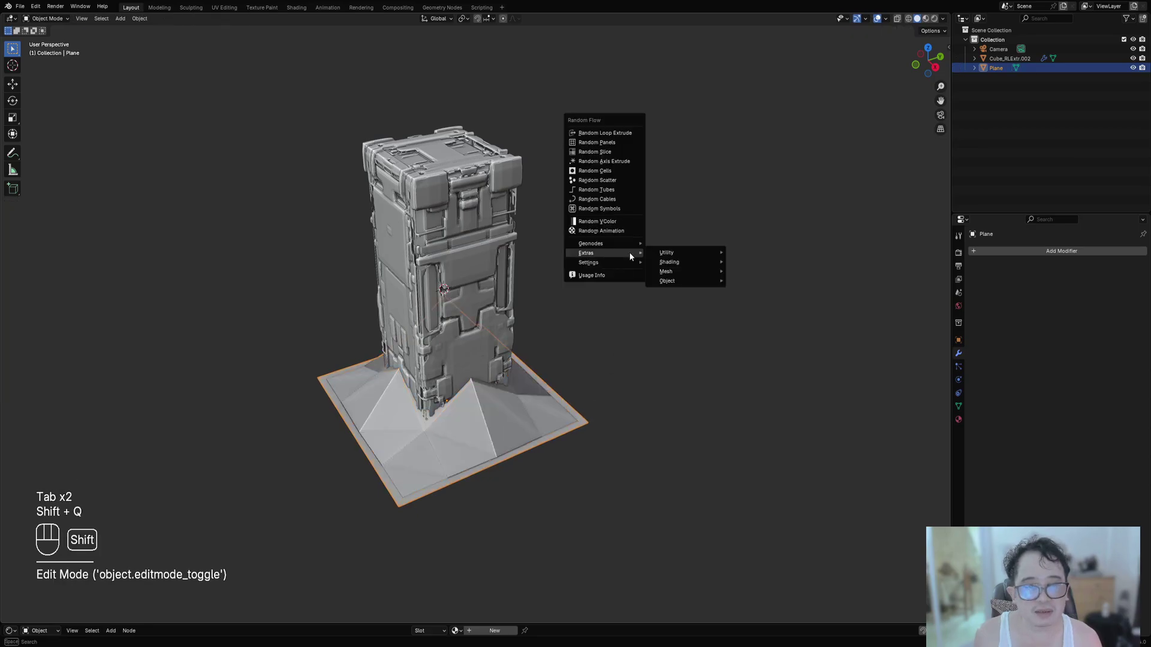
mouse_move(668, 255)
left_click(761, 312)
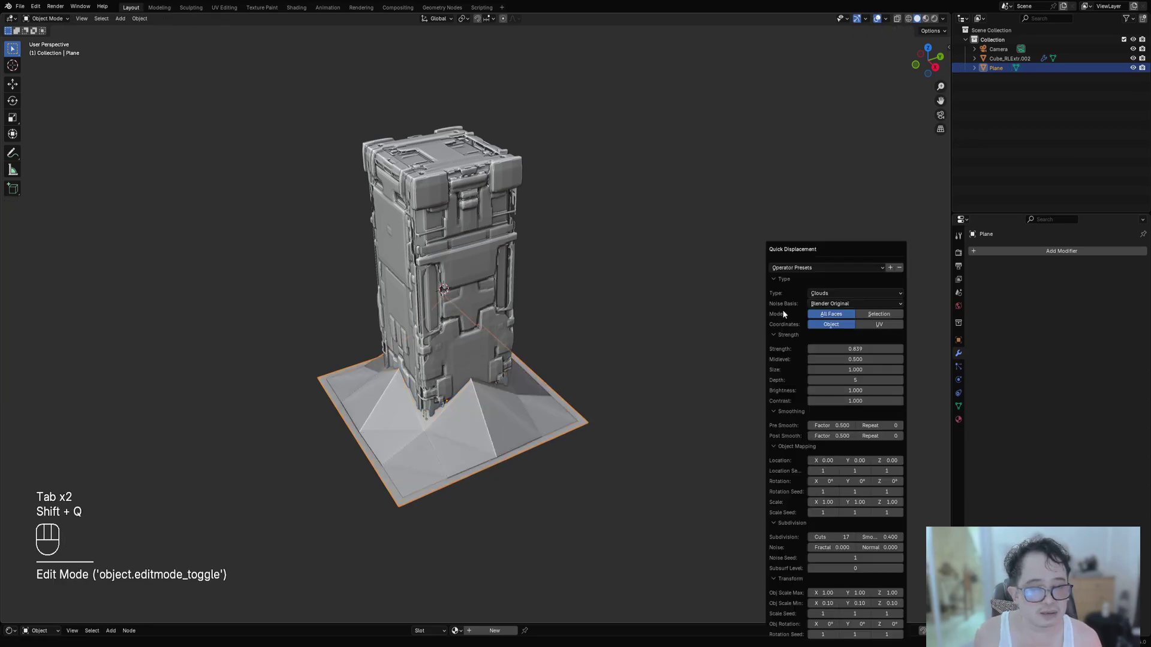
key("shift+q")
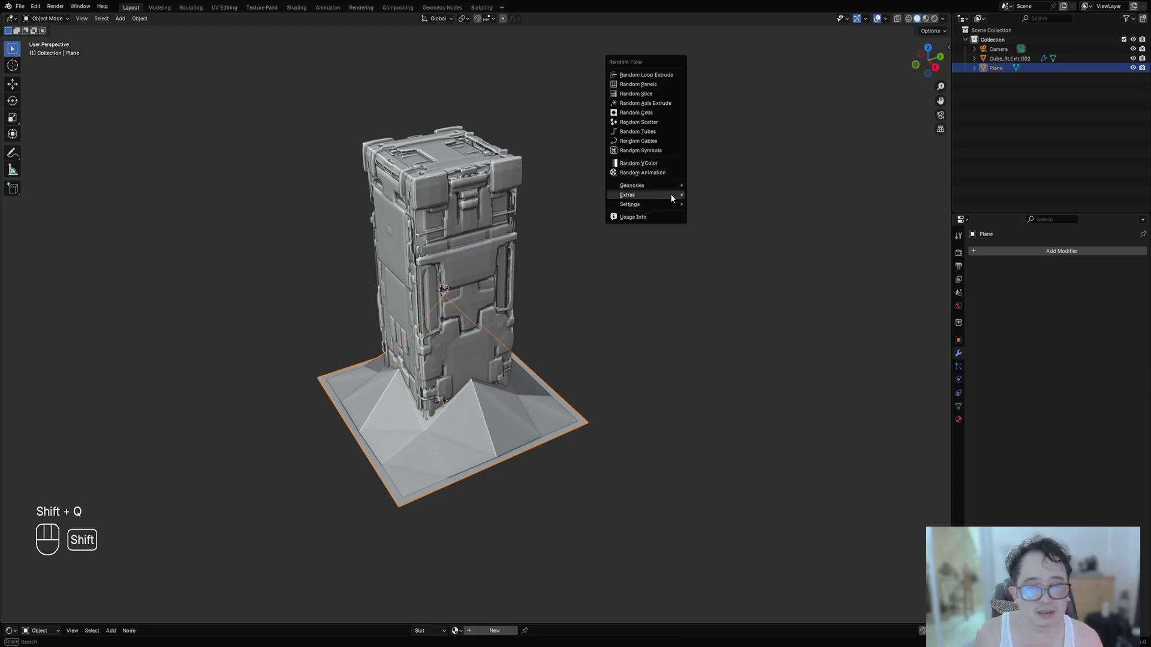
mouse_move(681, 194)
left_click(826, 255)
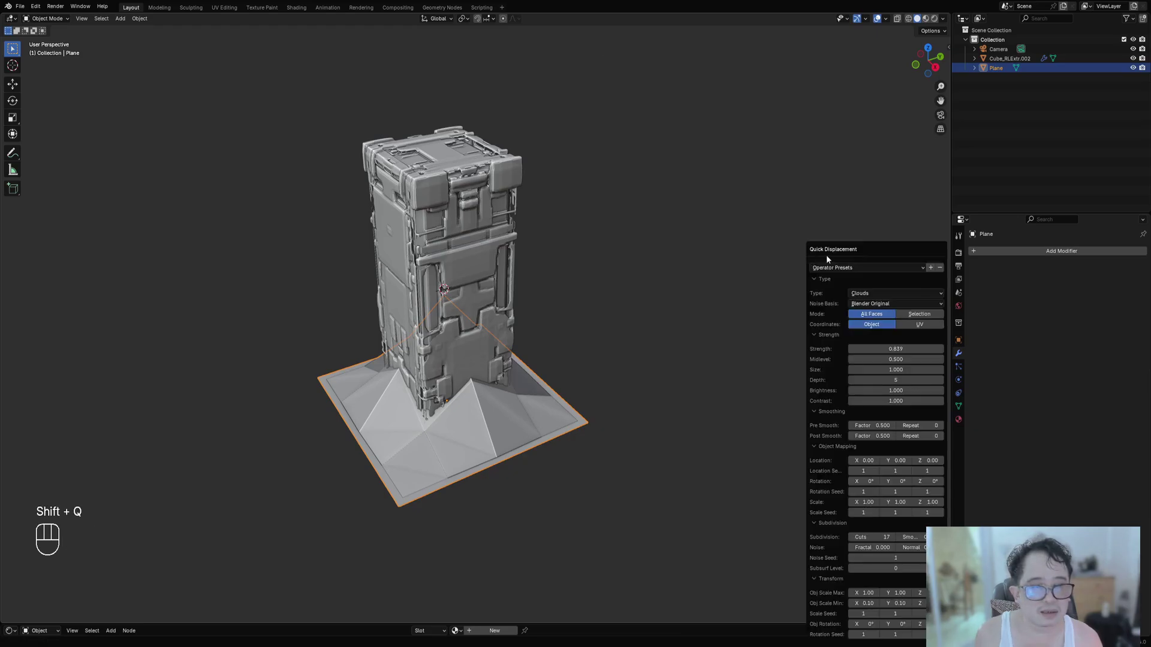
left_click_drag(817, 242, 652, 137)
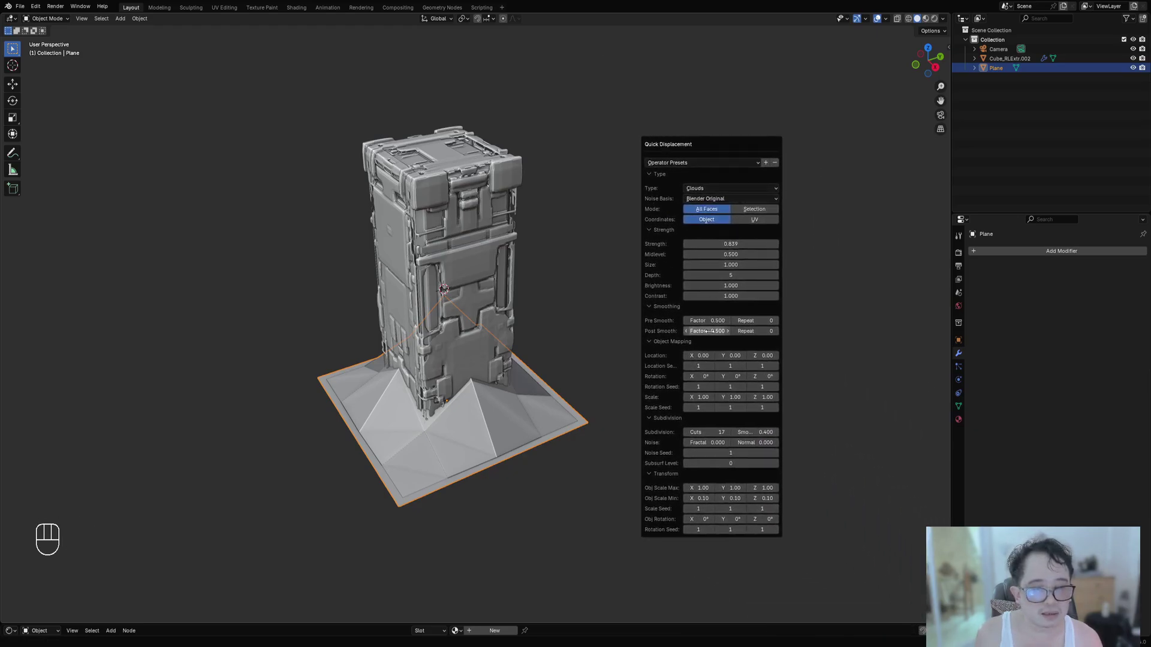
scroll(716, 431, "down", 1, "ctrl")
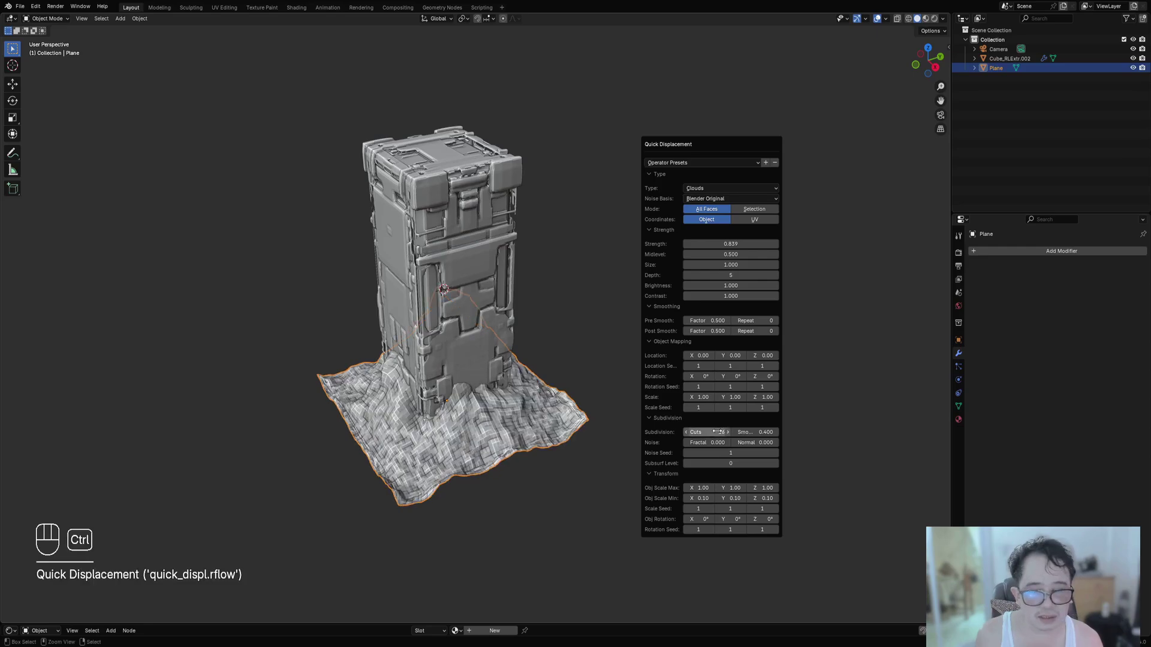
scroll(717, 431, "down", 1, "ctrl")
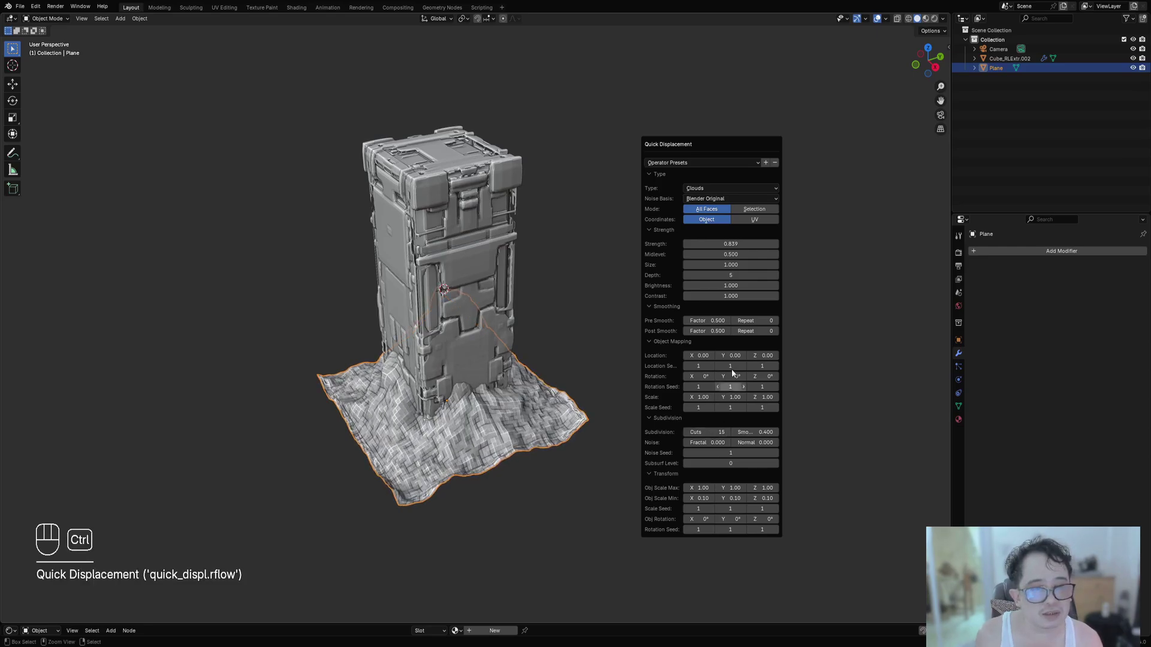
left_click(738, 211)
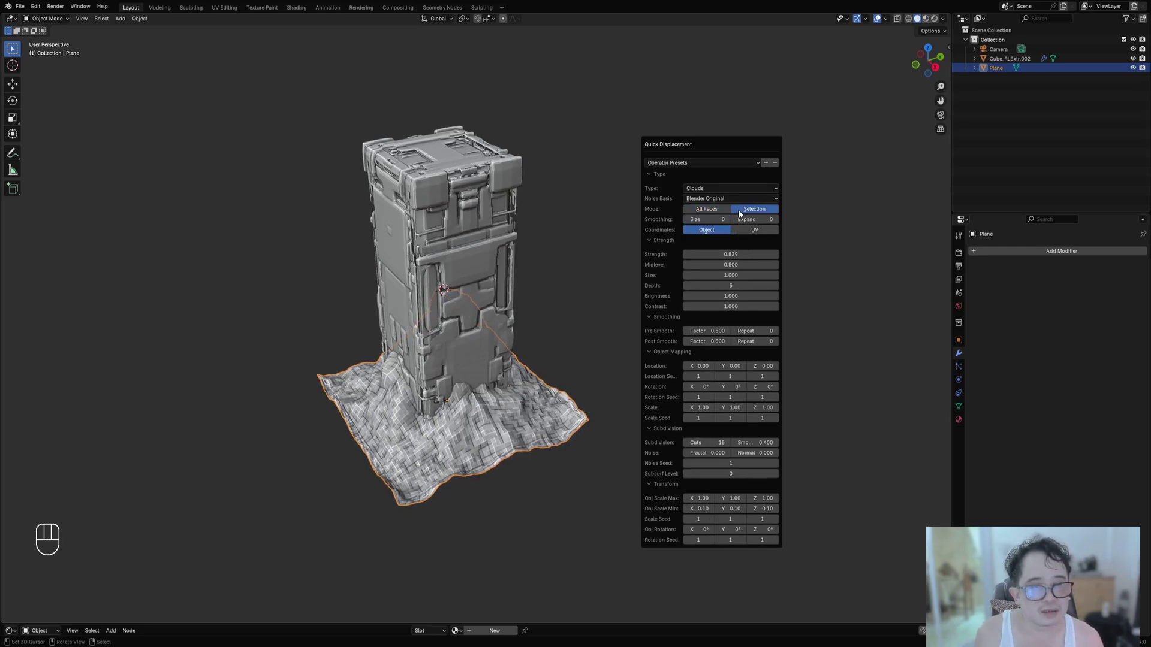
Try out the selection smoothing's Size value, and undo the plane's displacement.
scroll(719, 220, "up", 3, "ctrl")
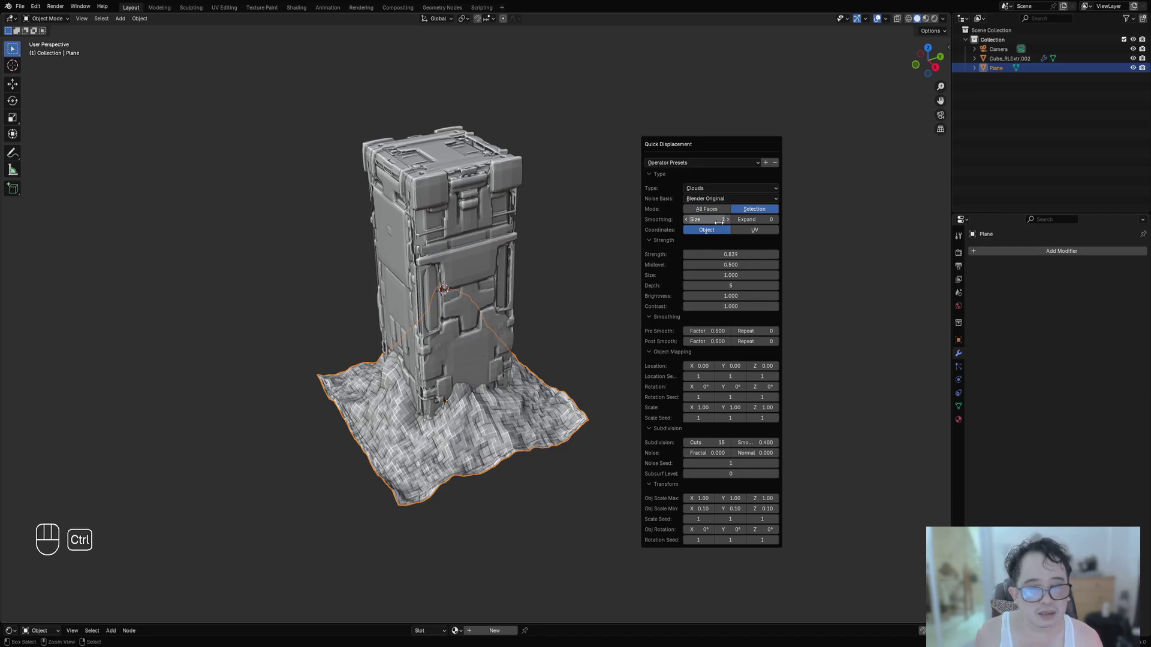
scroll(719, 221, "down", 1, "ctrl")
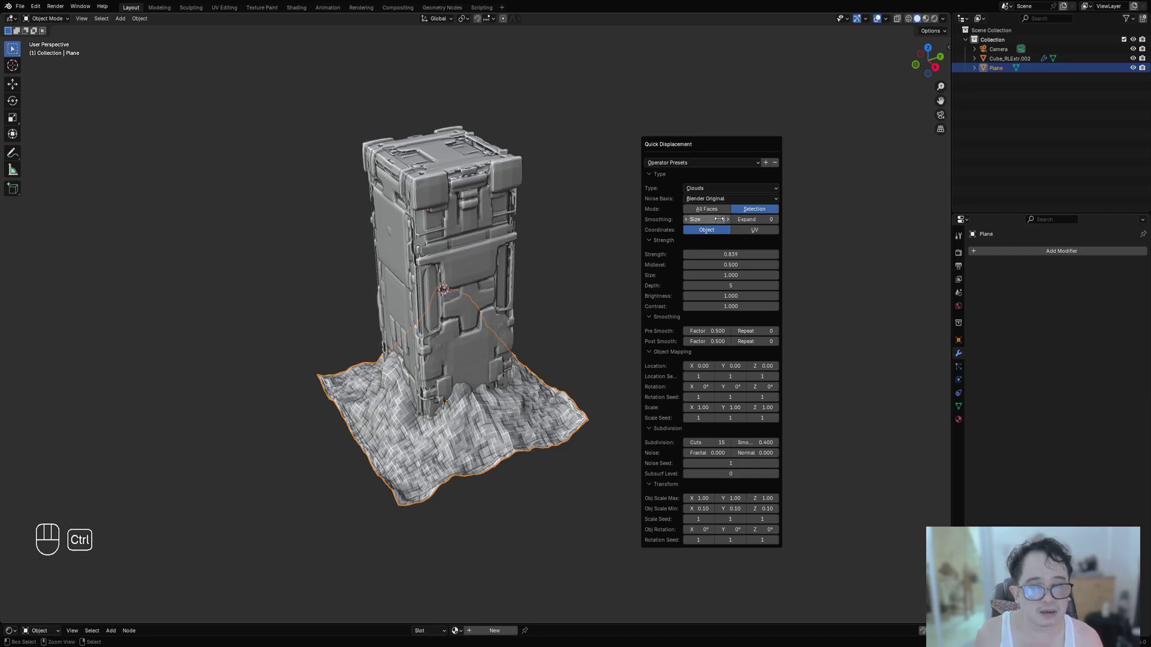
key("ctrl+z")
Reselect only the plane's inner faces by selecting the border face loop alone and inverting the selection.
key("Tab")
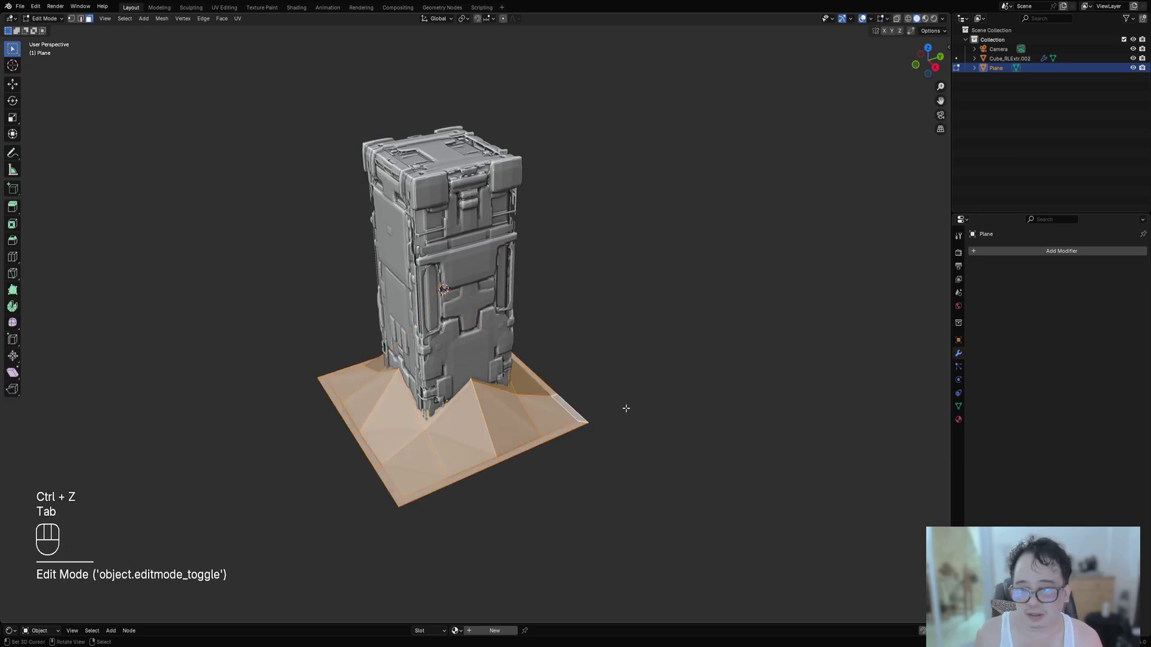
key("alt+a")
key("3")
left_click(589, 424, "alt+shift")
key("ctrl+i")
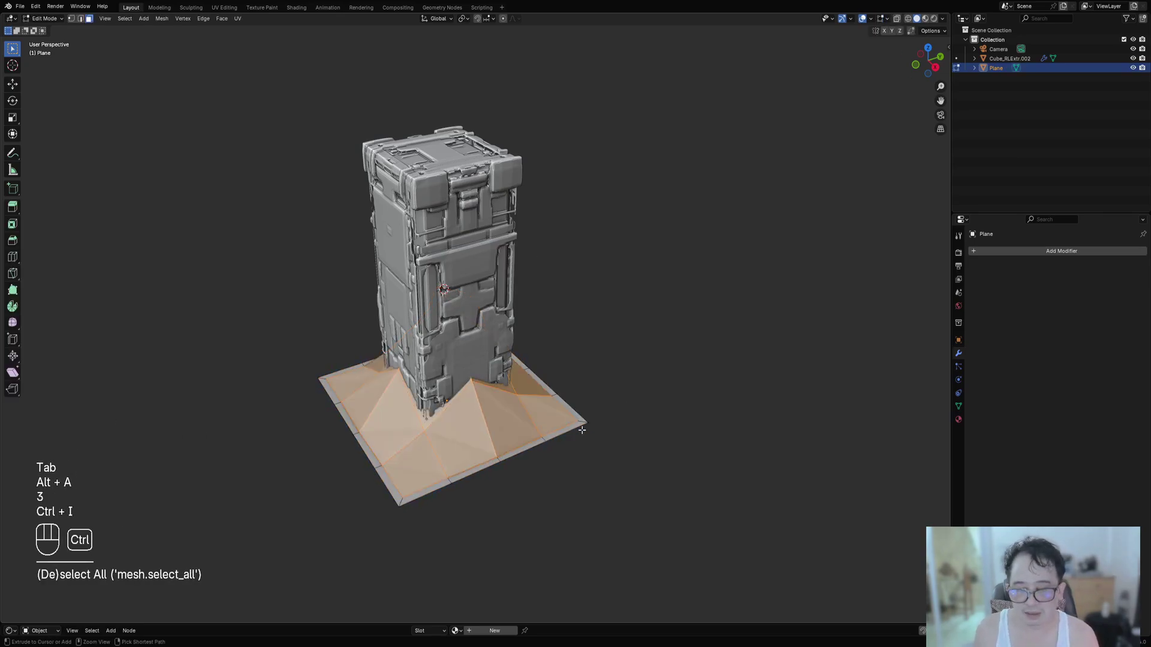
Run Quick Displacement on the plane's selected inner faces and try out the selection smoothing's Expand value.
key("Tab")
key("shift+q")
mouse_move(653, 223)
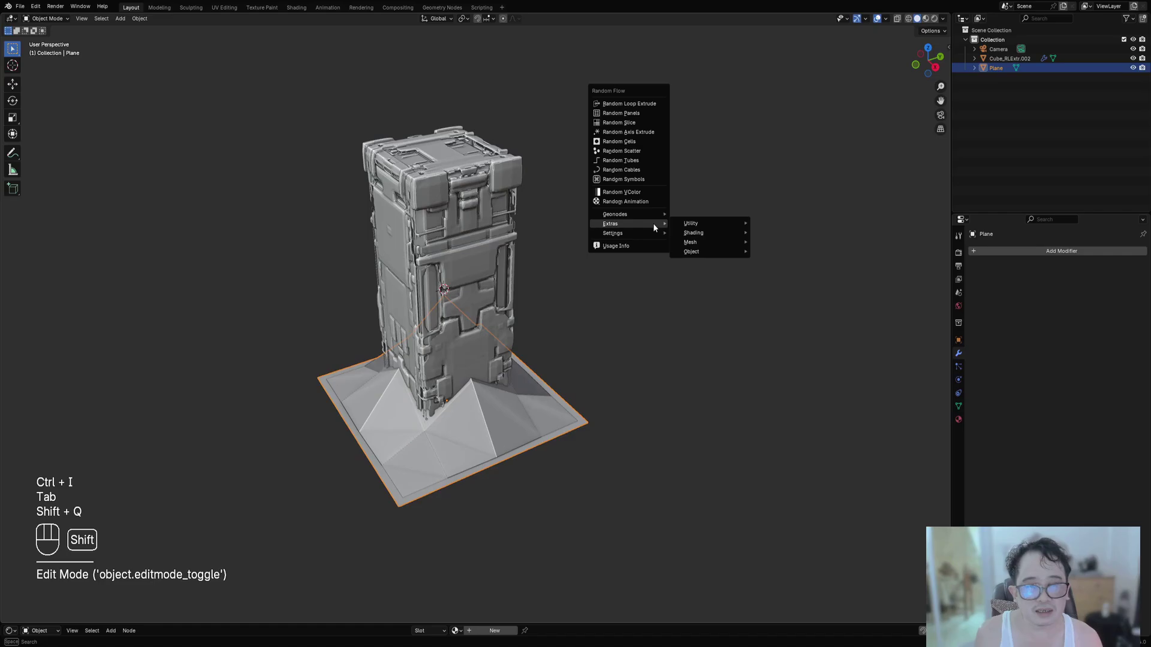
mouse_move(707, 227)
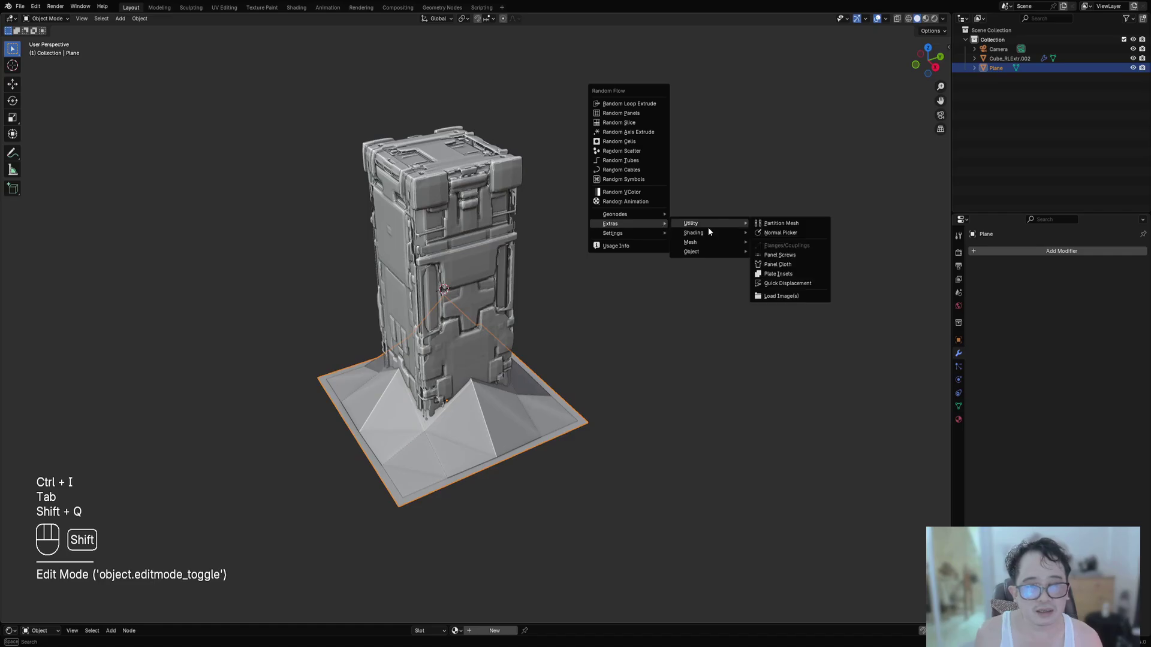
left_click(788, 285)
left_click_drag(807, 241, 681, 137)
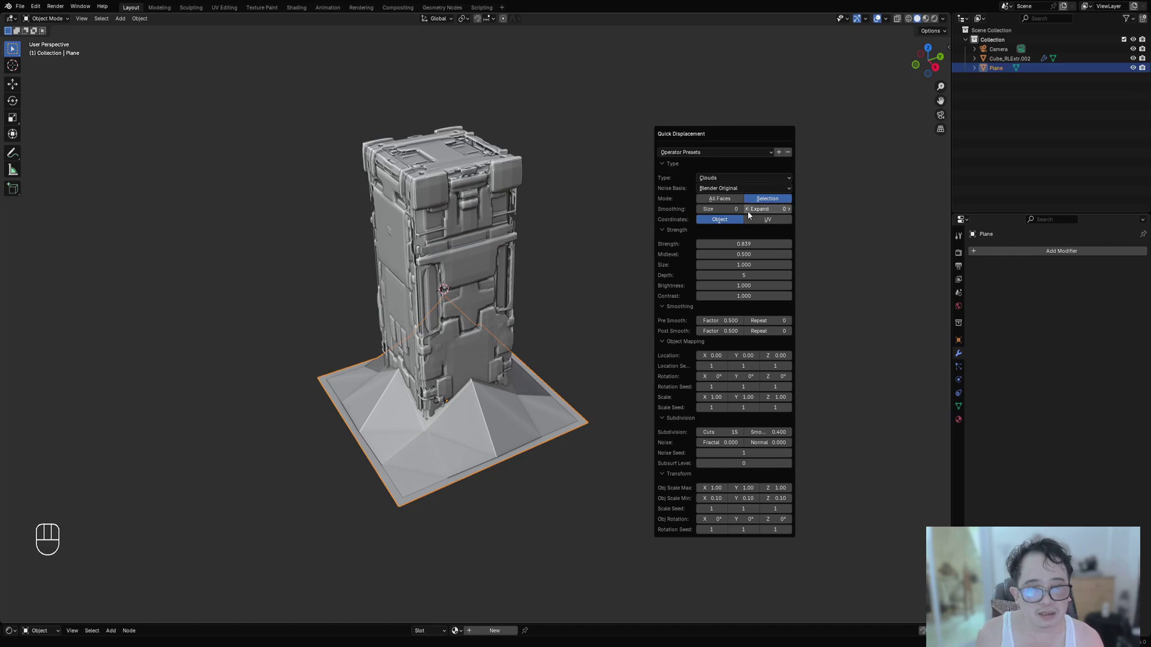
scroll(779, 209, "up", 3, "ctrl")
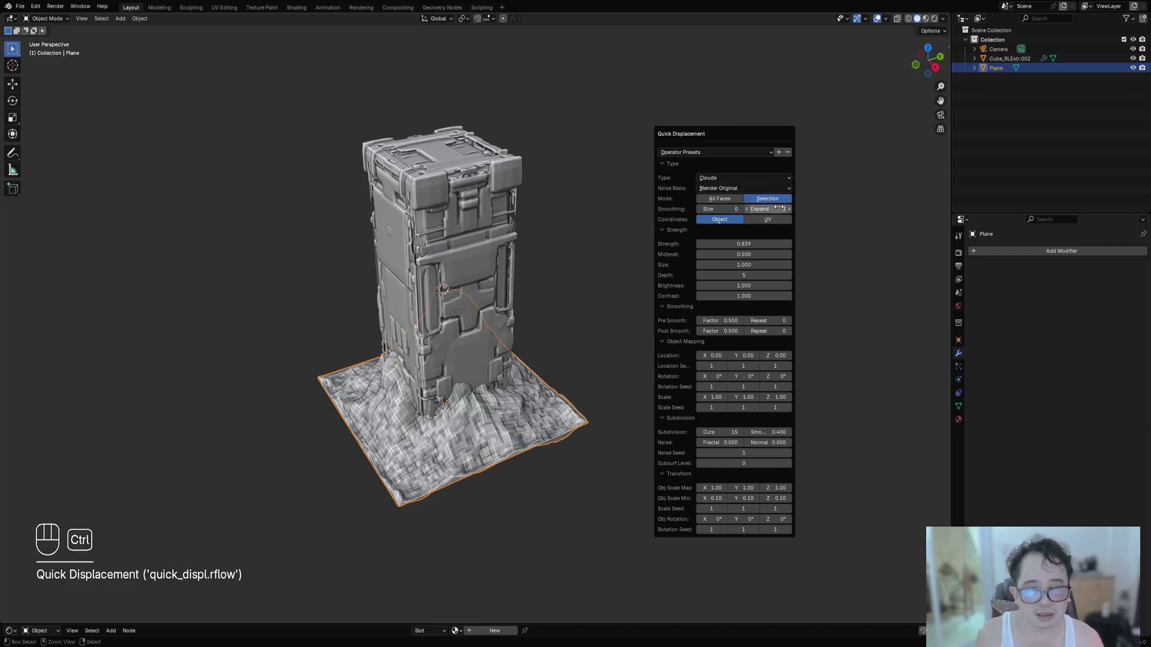
scroll(779, 208, "down", 2, "ctrl")
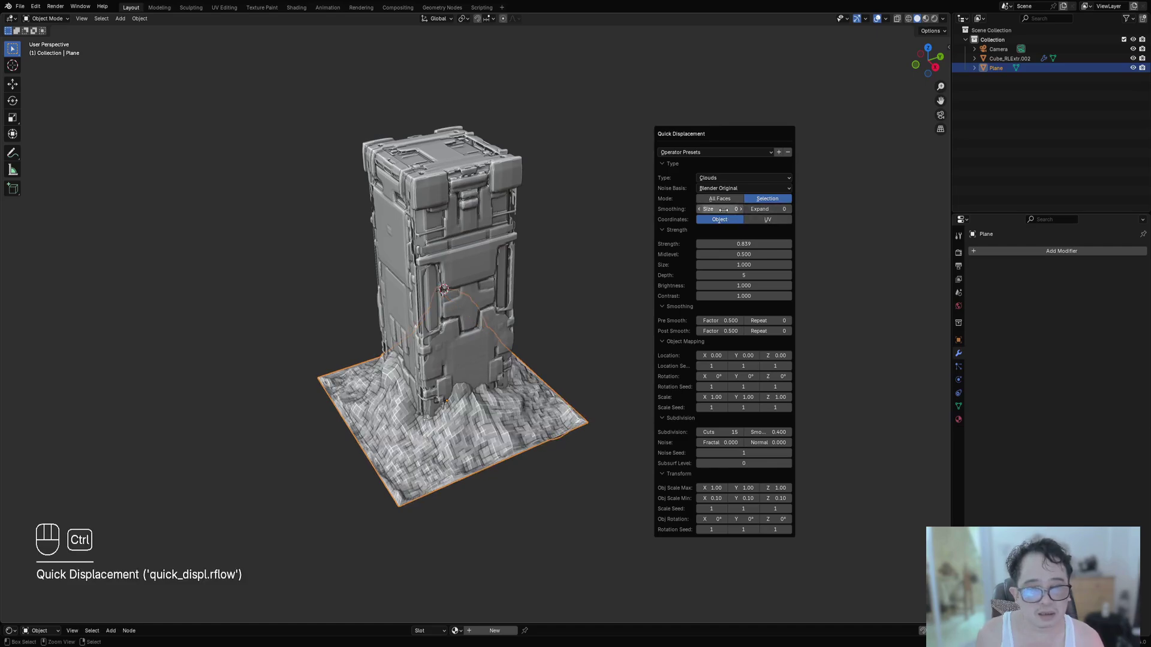
Set the displacement's selection smoothing to Size 6 and Expand 1.
scroll(724, 209, "up", 7, "ctrl")
scroll(724, 208, "up", 2, "ctrl")
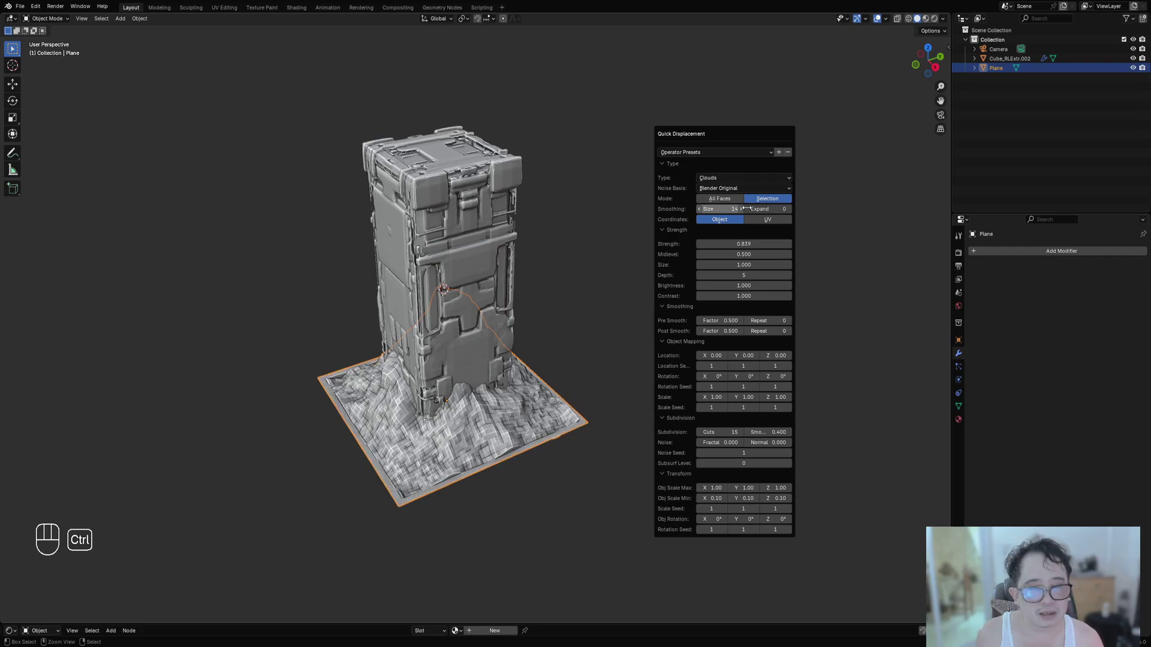
scroll(758, 209, "up", 4, "ctrl")
scroll(758, 208, "down", 4, "ctrl")
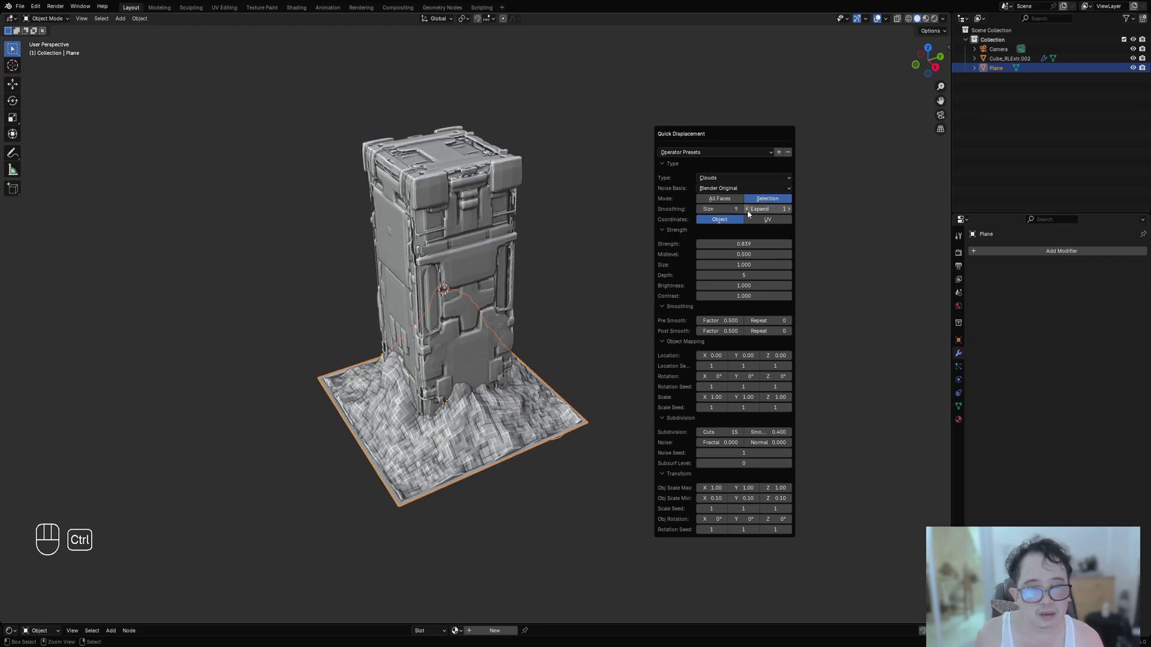
scroll(736, 209, "down", 2, "ctrl")
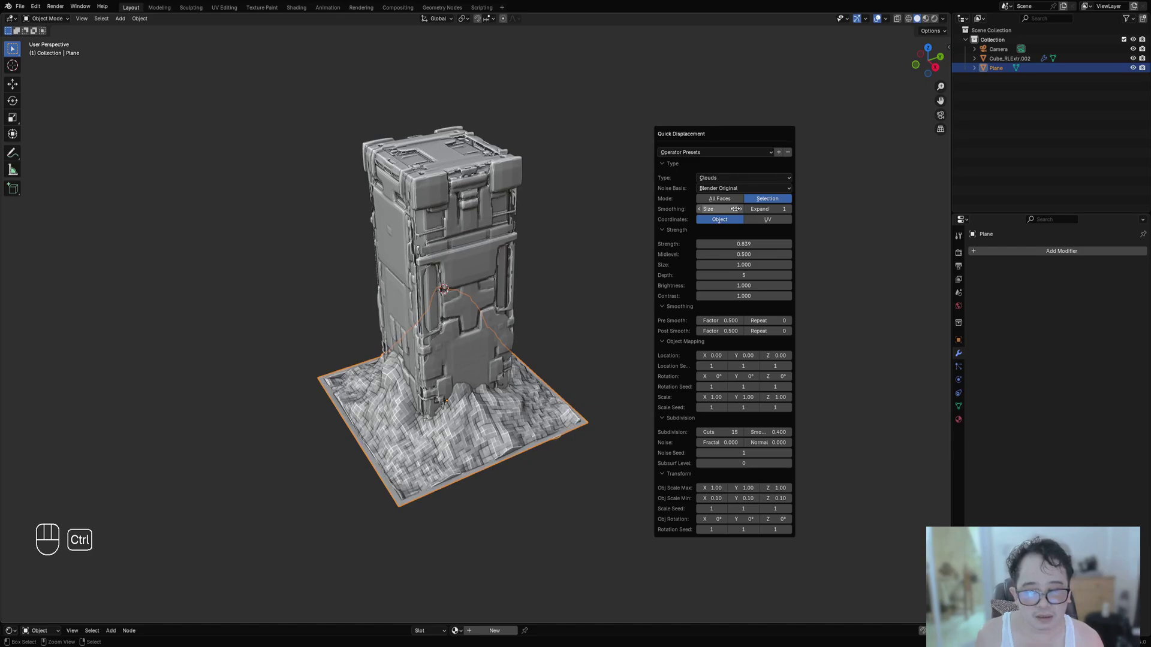
scroll(736, 208, "down", 1, "ctrl")
scroll(736, 208, "down", 2, "ctrl")
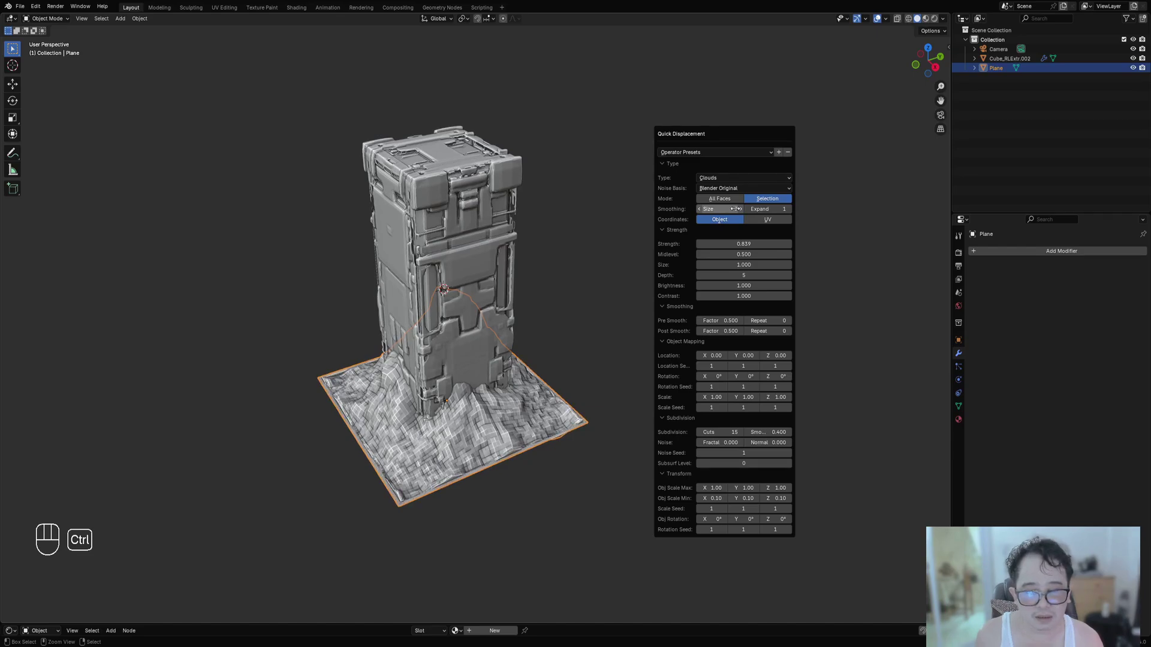
Hide the viewport overlays and inspect the displaced plane's flat border up close.
middle_click_drag(524, 409, 588, 388, "shift")
scroll(573, 314, "up", 4)
key("shift+alt+z")
scroll(460, 455, "up", 4)
scroll(635, 275, "down", 3)
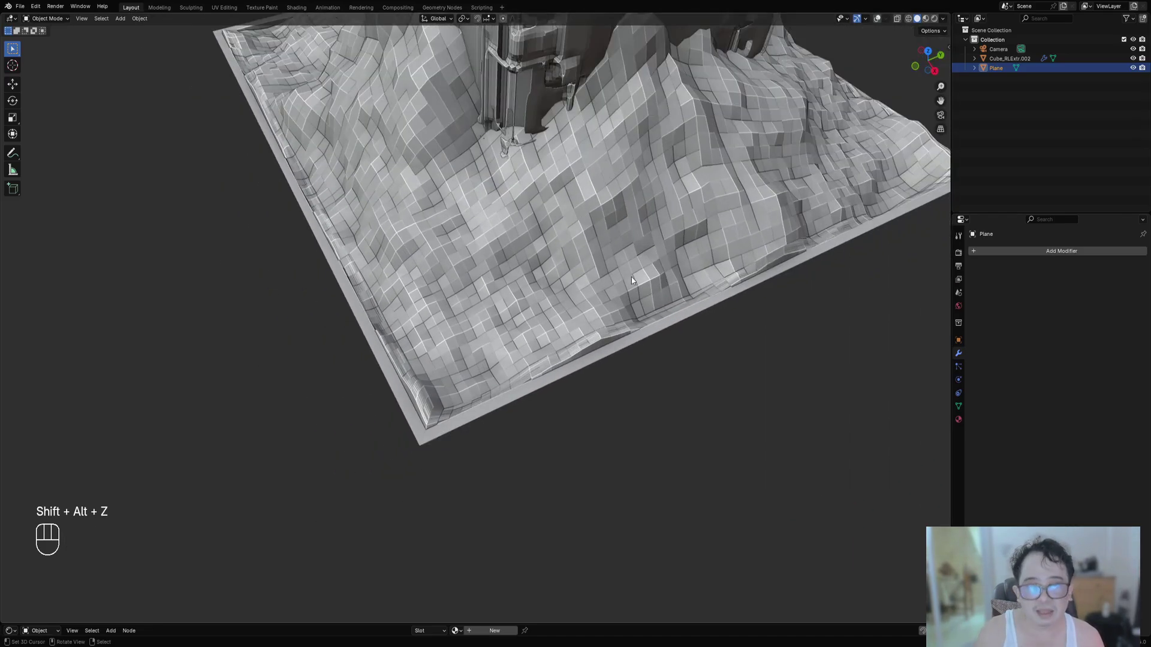
Adjust the plane's displacement so its selection smoothing has Size 6 and Expand 3.
key("F9")
scroll(748, 316, "up", 5, "ctrl")
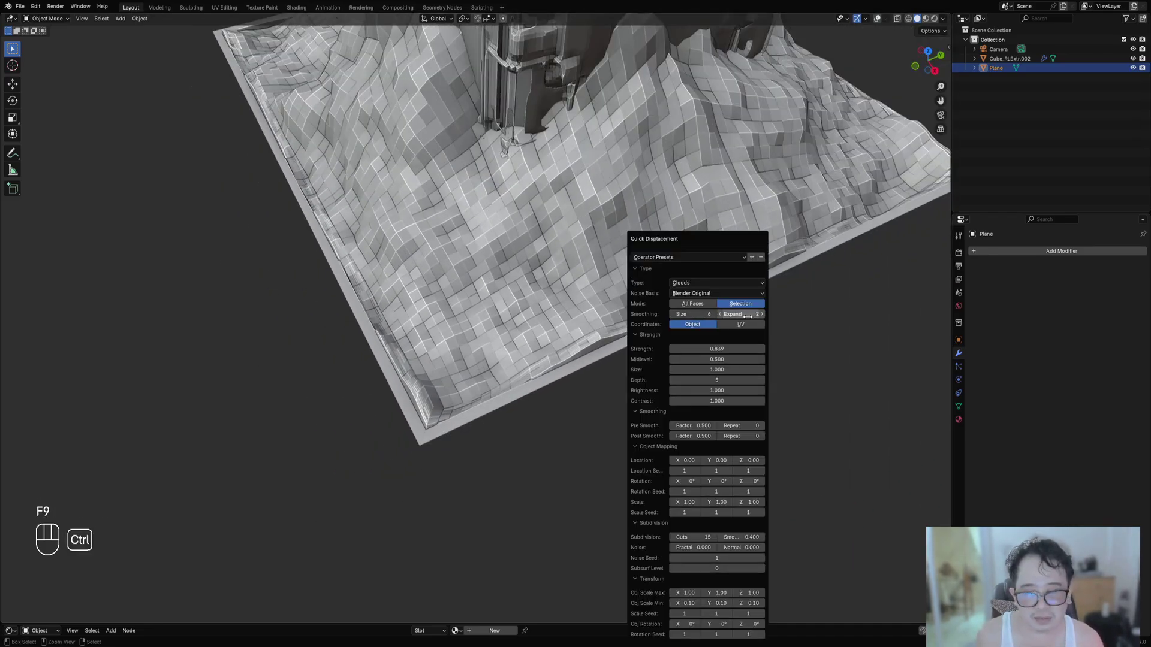
scroll(747, 315, "down", 4, "ctrl")
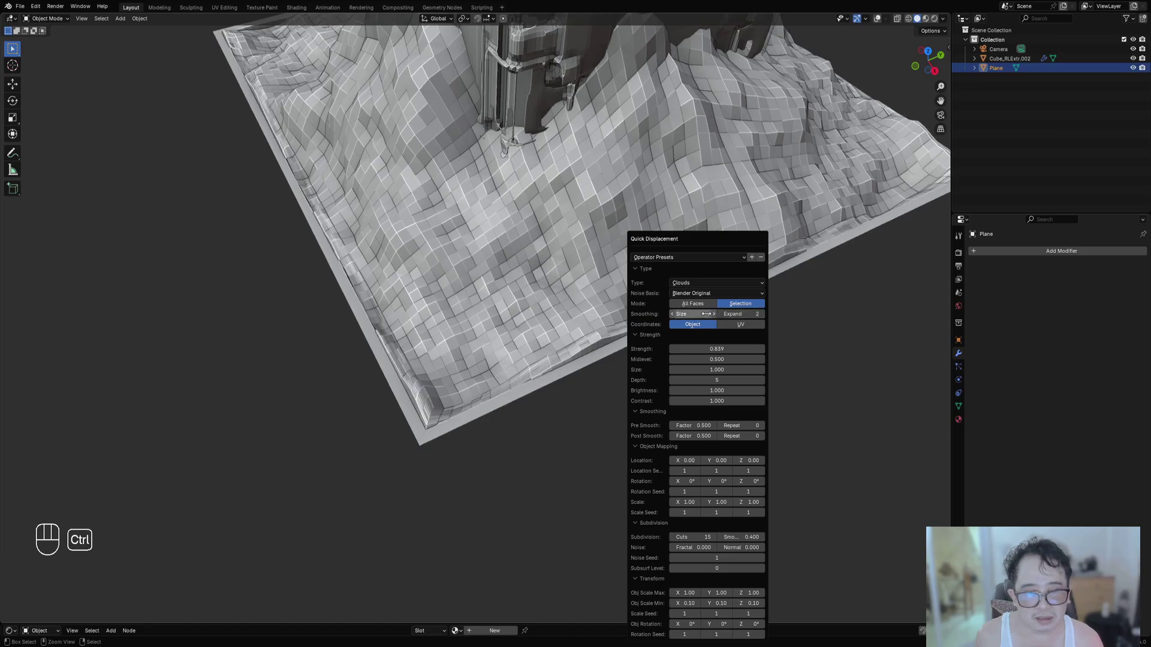
scroll(704, 314, "up", 3, "ctrl")
scroll(703, 314, "up", 4, "ctrl")
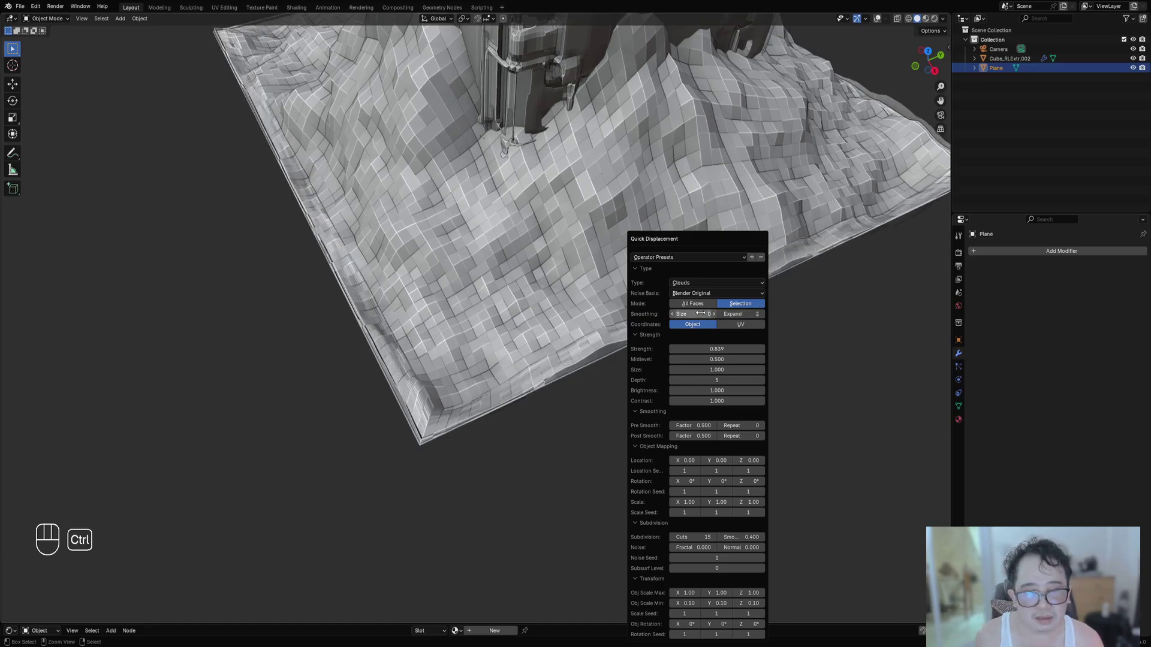
scroll(700, 313, "up", 5, "ctrl")
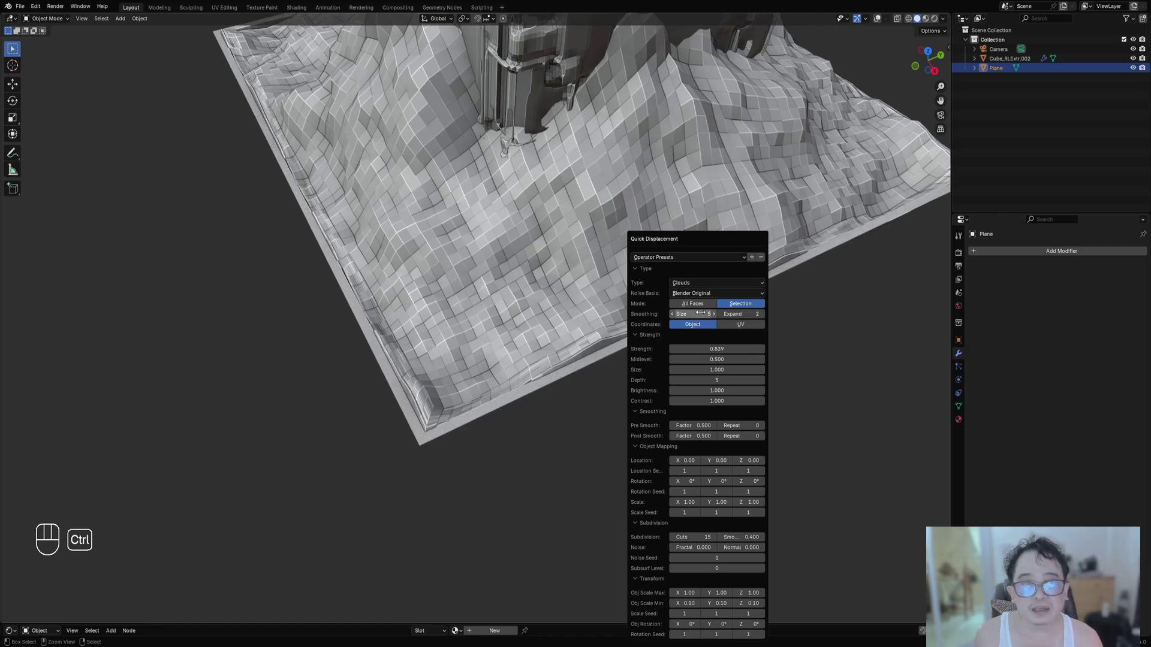
scroll(700, 314, "up", 1, "ctrl")
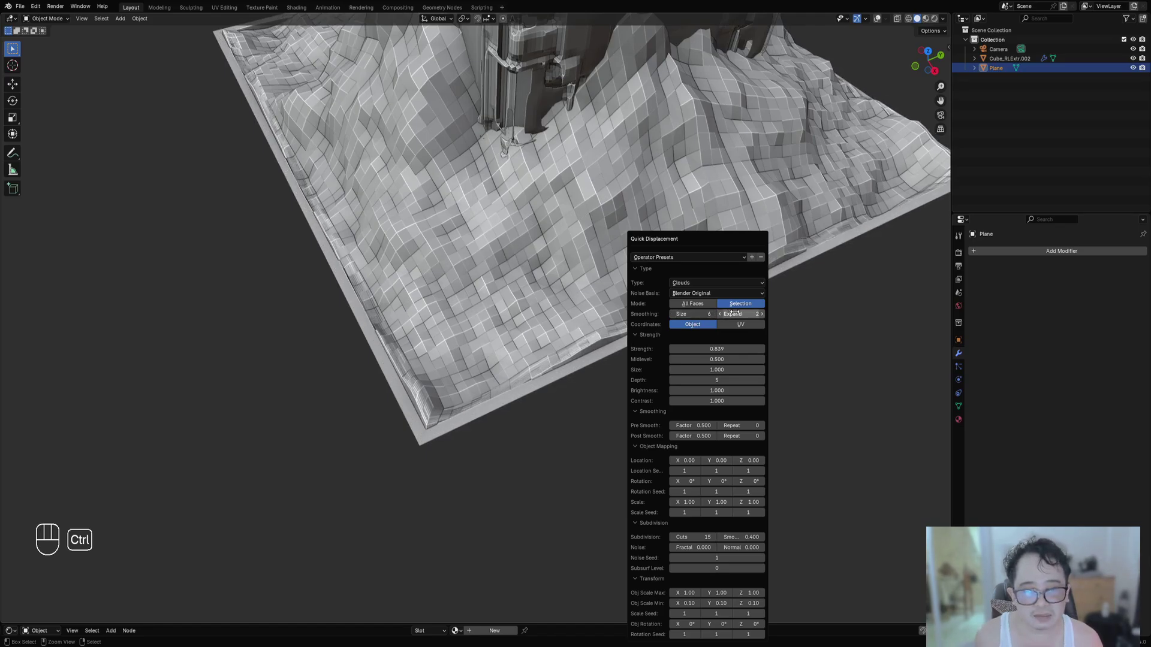
scroll(734, 313, "up", 1, "ctrl")
scroll(709, 315, "down", 4, "ctrl")
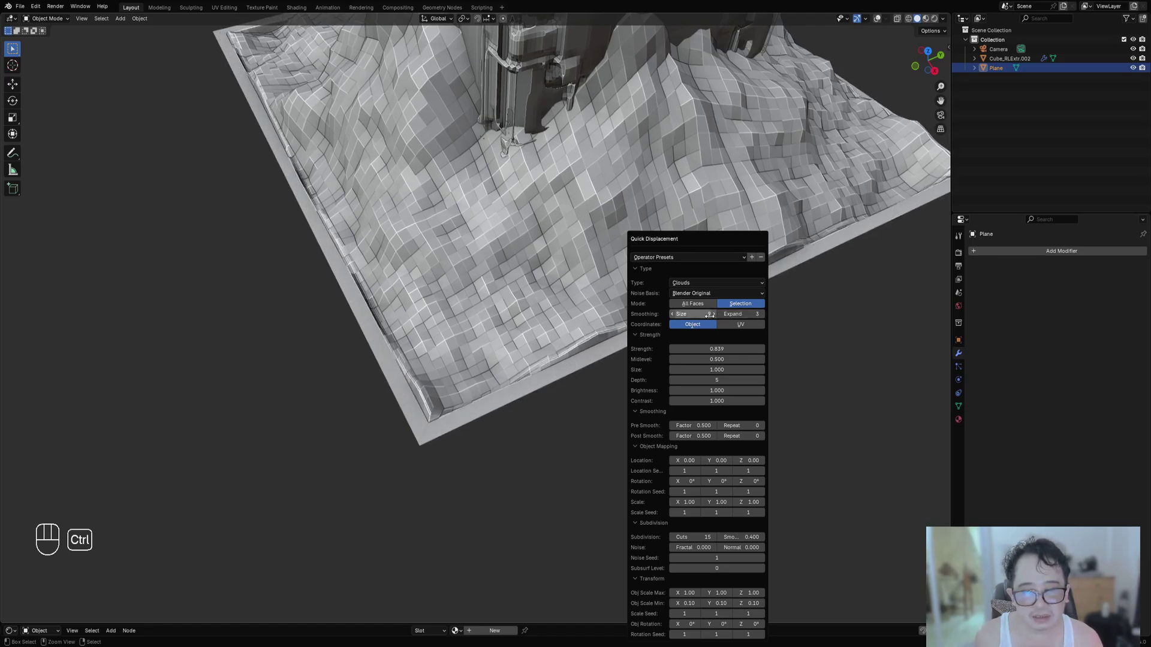
scroll(710, 315, "up", 4, "ctrl")
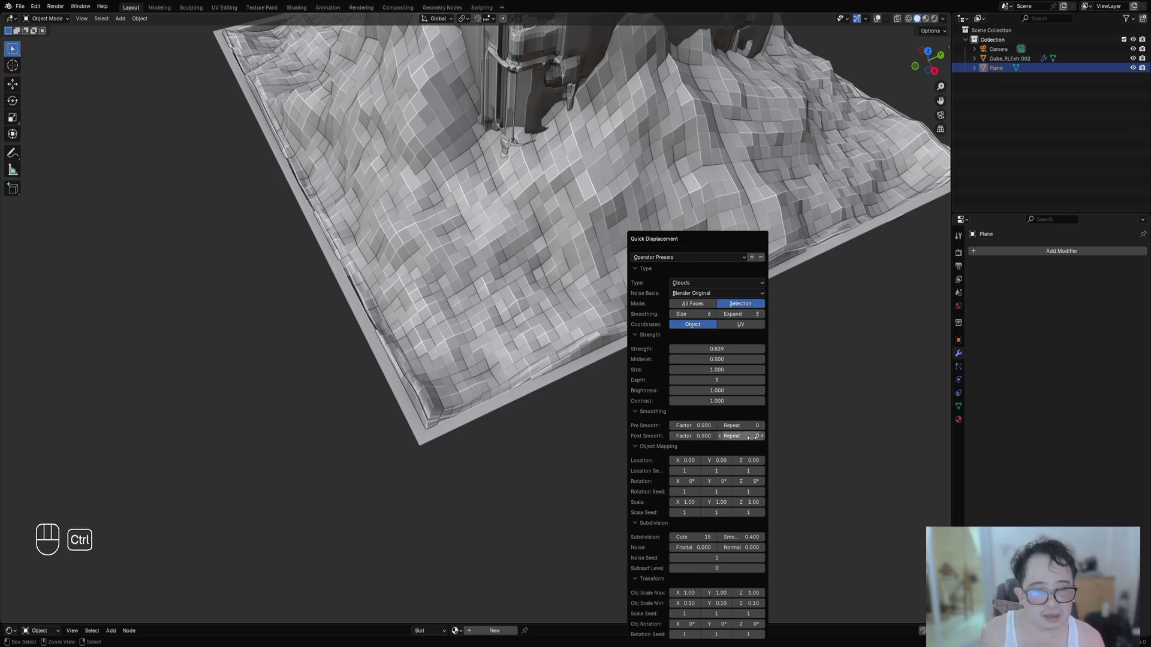
Smooth the displaced terrain with 12 Pre Smooth repeats and 7 Post Smooth repeats.
left_click_drag(722, 443, 753, 425, "ctrl")
scroll(752, 435, "up", 3, "ctrl")
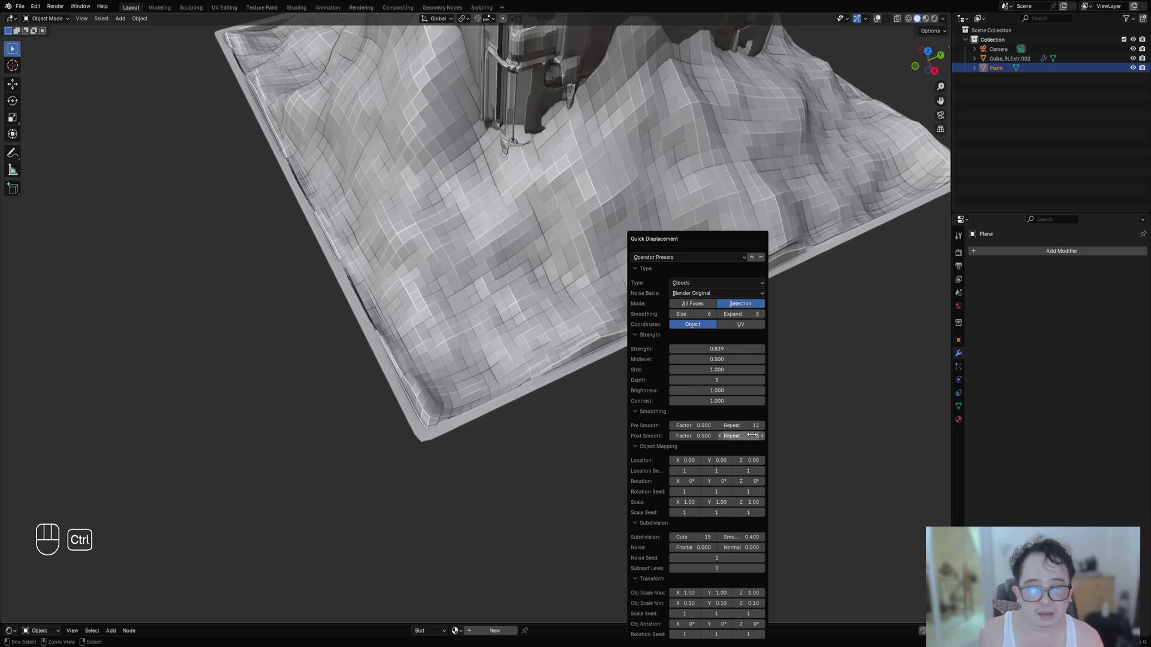
scroll(752, 436, "up", 3, "ctrl")
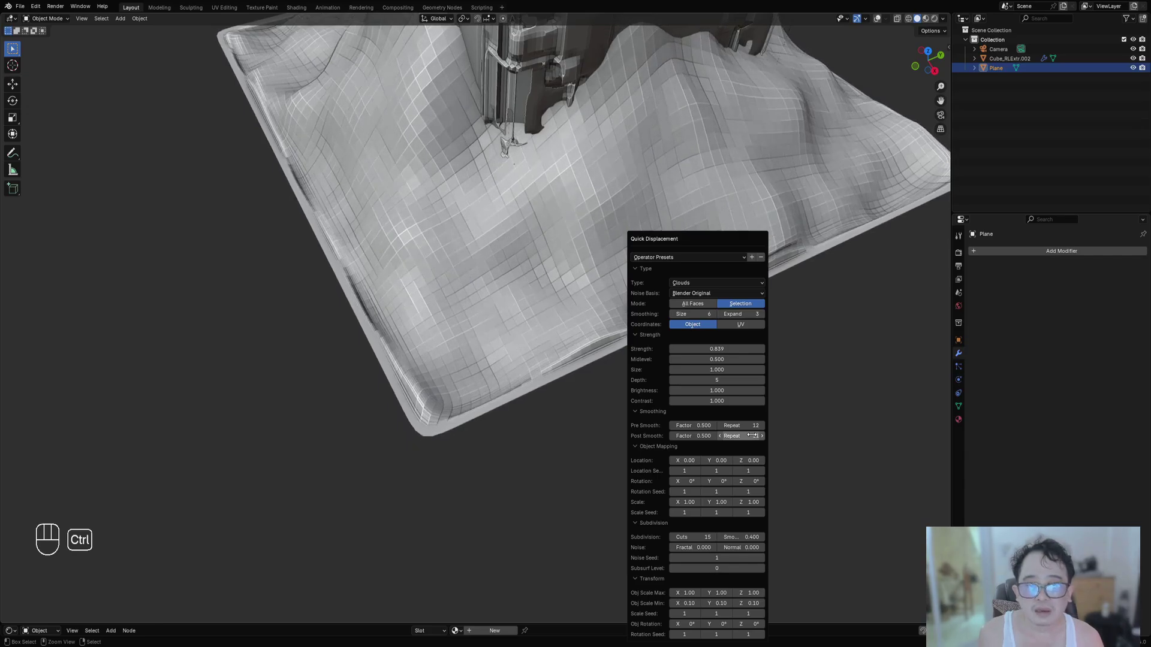
Check the terrain's height against the tower's base and set the displacement Midlevel to 0.425.
scroll(587, 335, "down", 5)
middle_click_drag(585, 300, 700, 326)
key("F9")
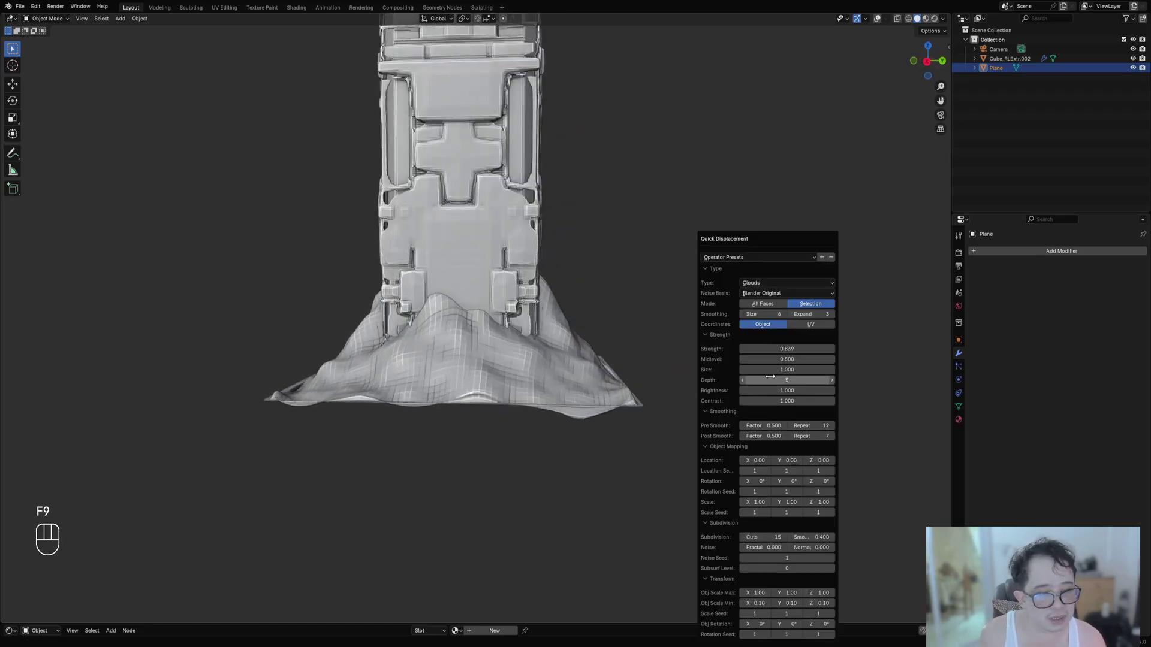
left_click_drag(786, 359, 728, 359)
middle_click_drag(689, 357, 717, 339)
key("F9")
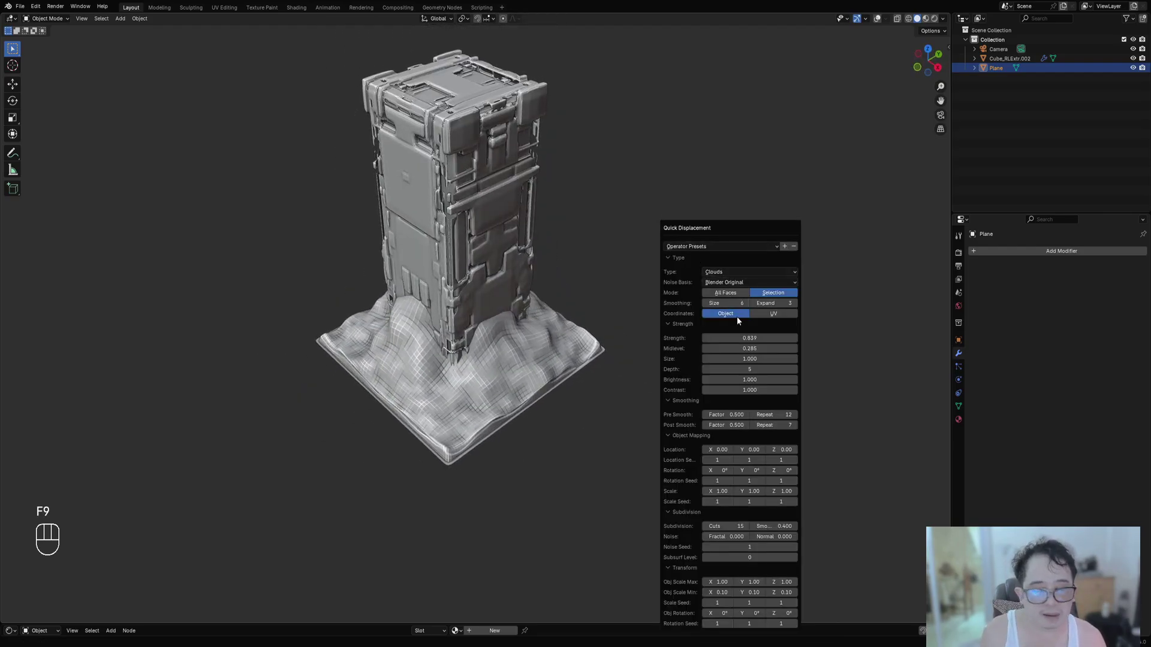
mouse_move(749, 350)
left_mouse_down()
mouse_move(723, 349)
mouse_move(751, 349)
left_mouse_up()
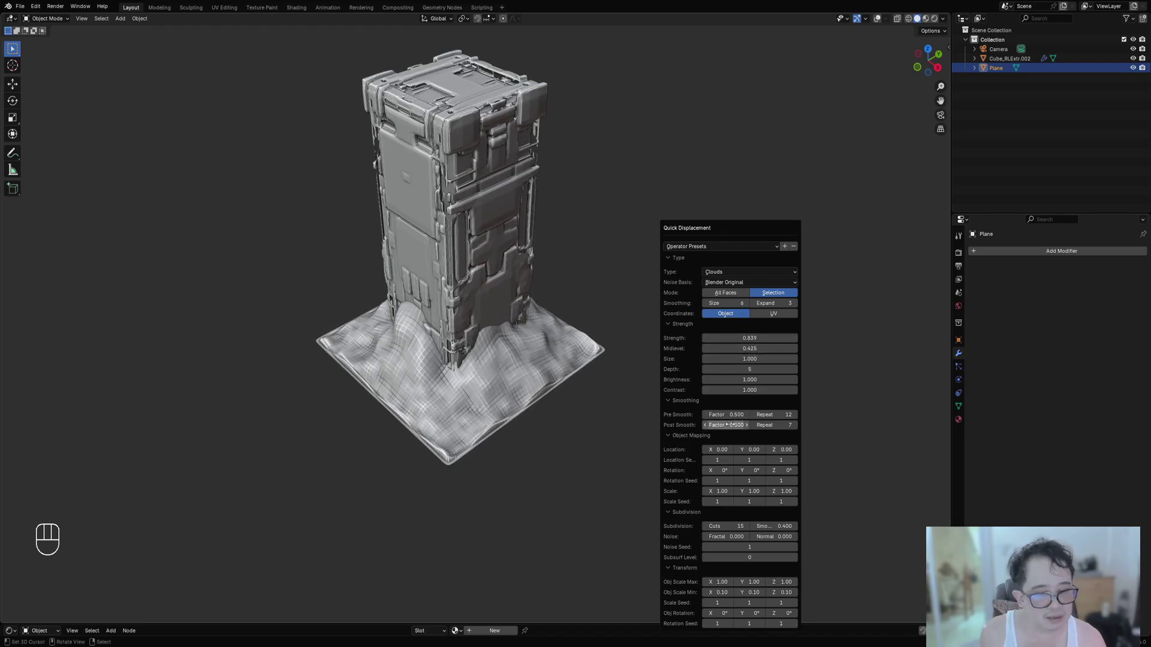
Set the displacement's subdivision to 23 cuts and its noise basis to Voronoi F1.
scroll(725, 529, "up", 6, "ctrl")
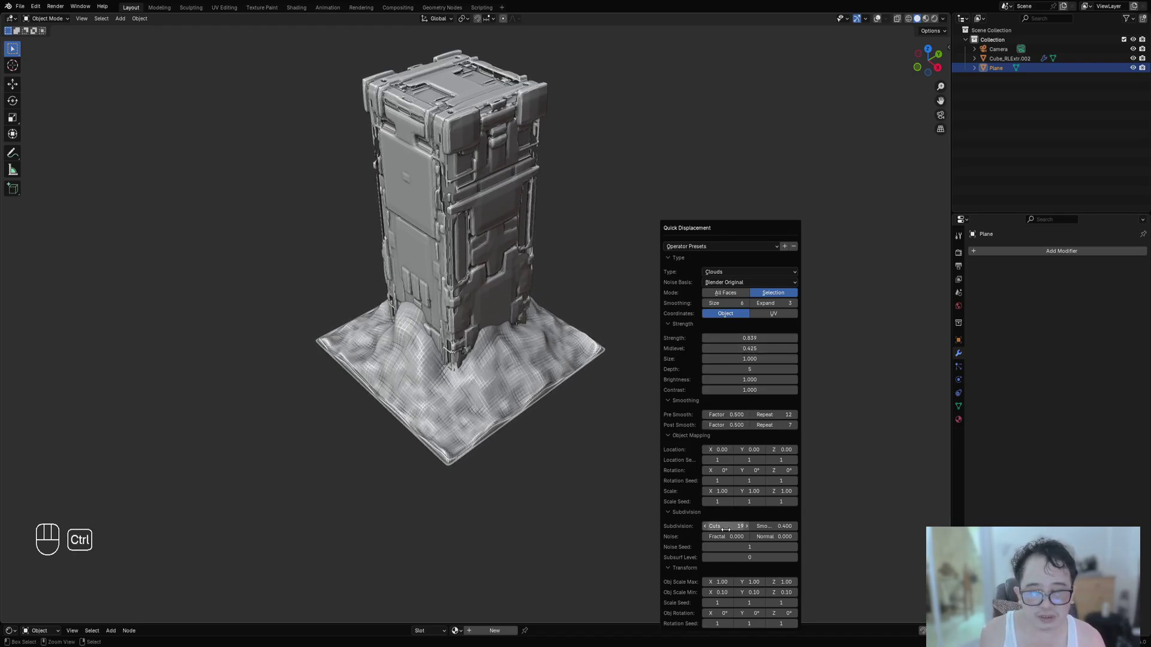
scroll(726, 529, "up", 2, "ctrl")
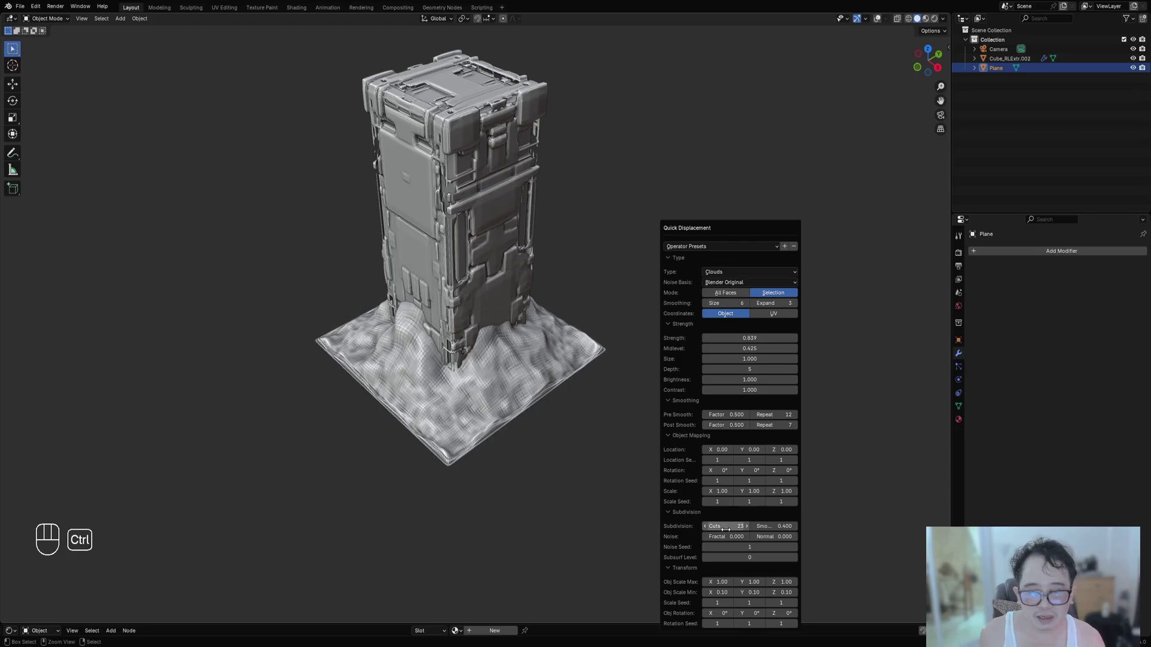
scroll(724, 283, "down", 9, "ctrl")
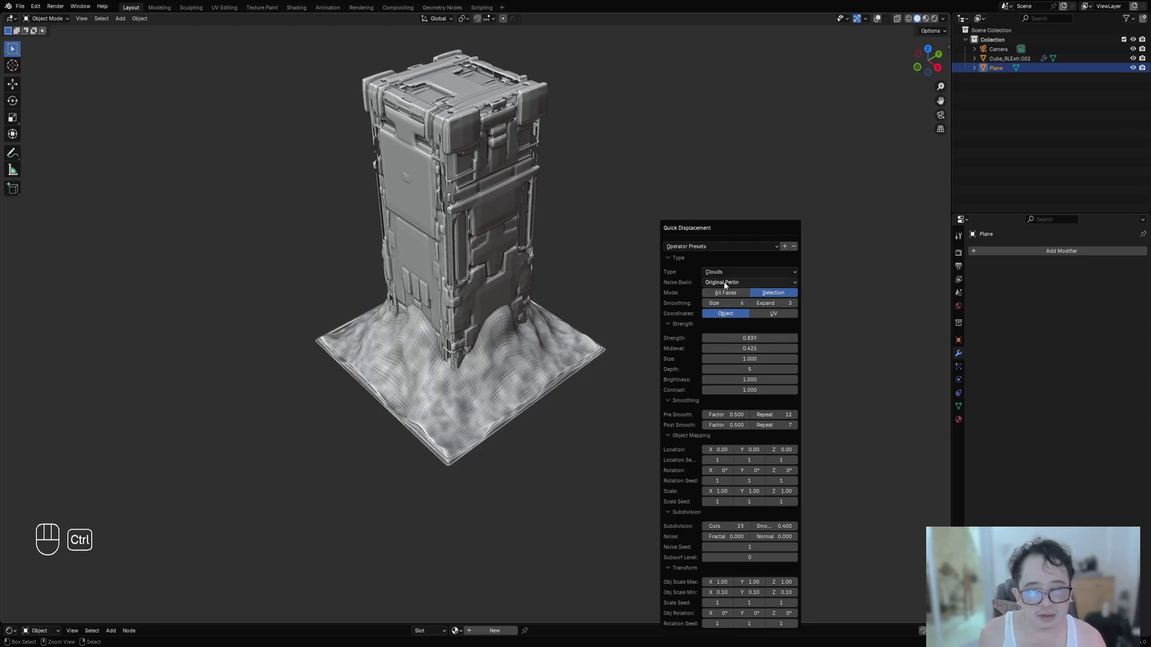
scroll(724, 282, "up", 6, "ctrl")
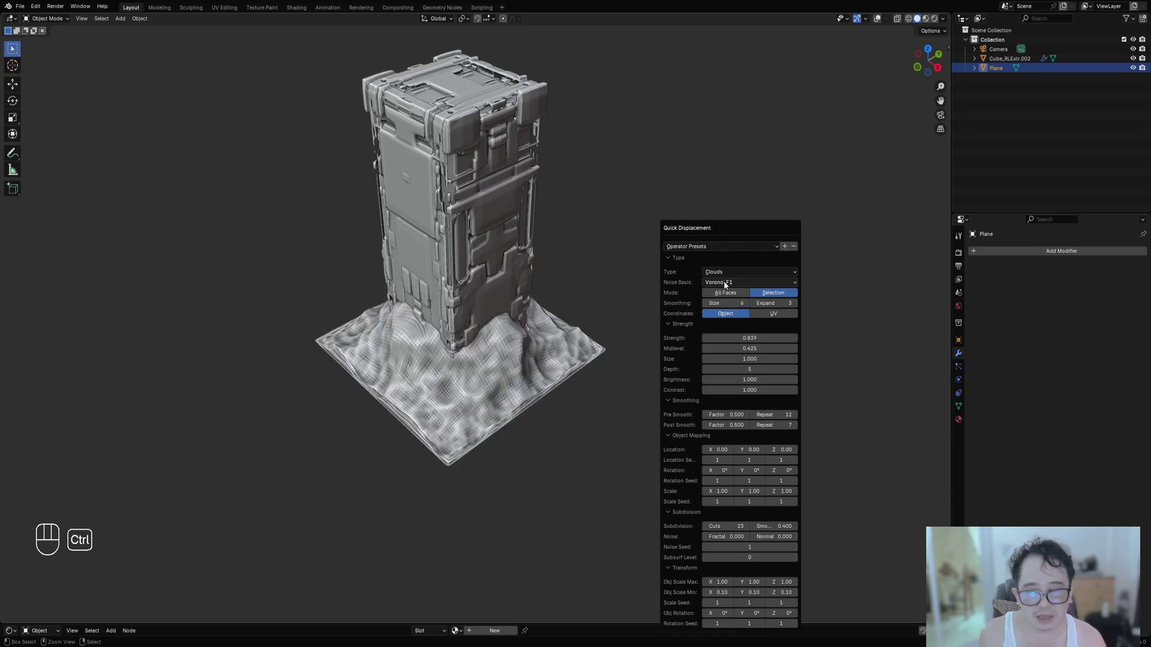
scroll(724, 280, "down", 1, "ctrl")
scroll(724, 280, "up", 1, "ctrl")
Look over the tower and its terrain, and save the Blender file.
middle_click_drag(803, 318, 553, 354)
middle_click_drag(412, 361, 543, 286)
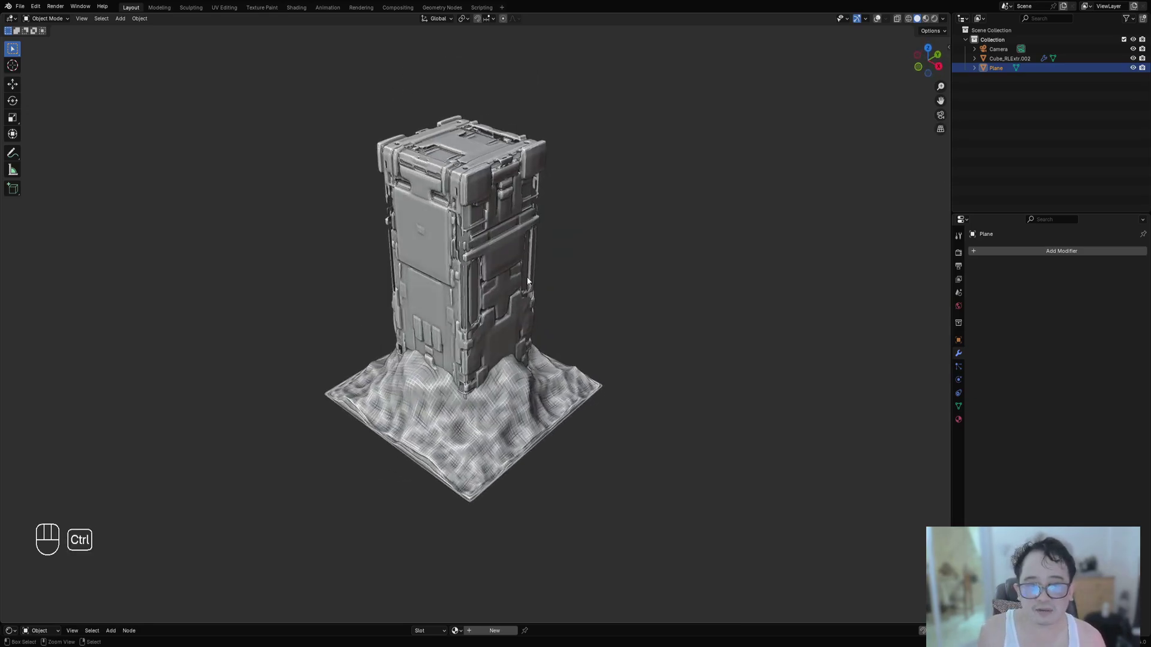
key("ctrl+s")
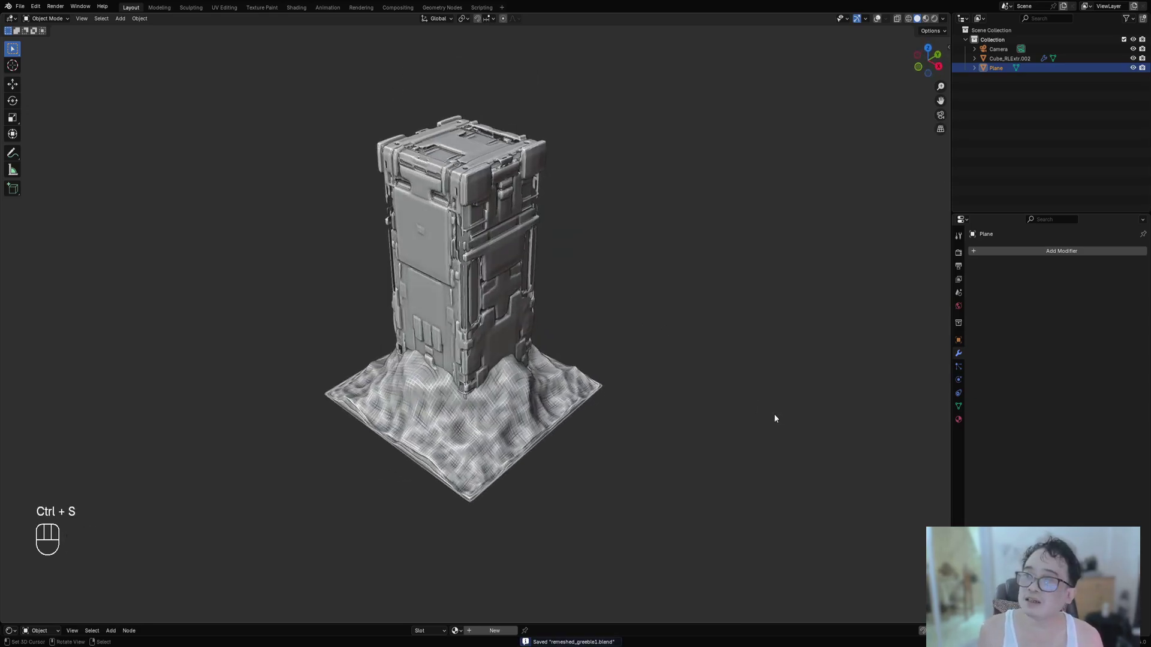
Show the viewport sidebar and look through its categories for the Ivy Generator.
key("n")
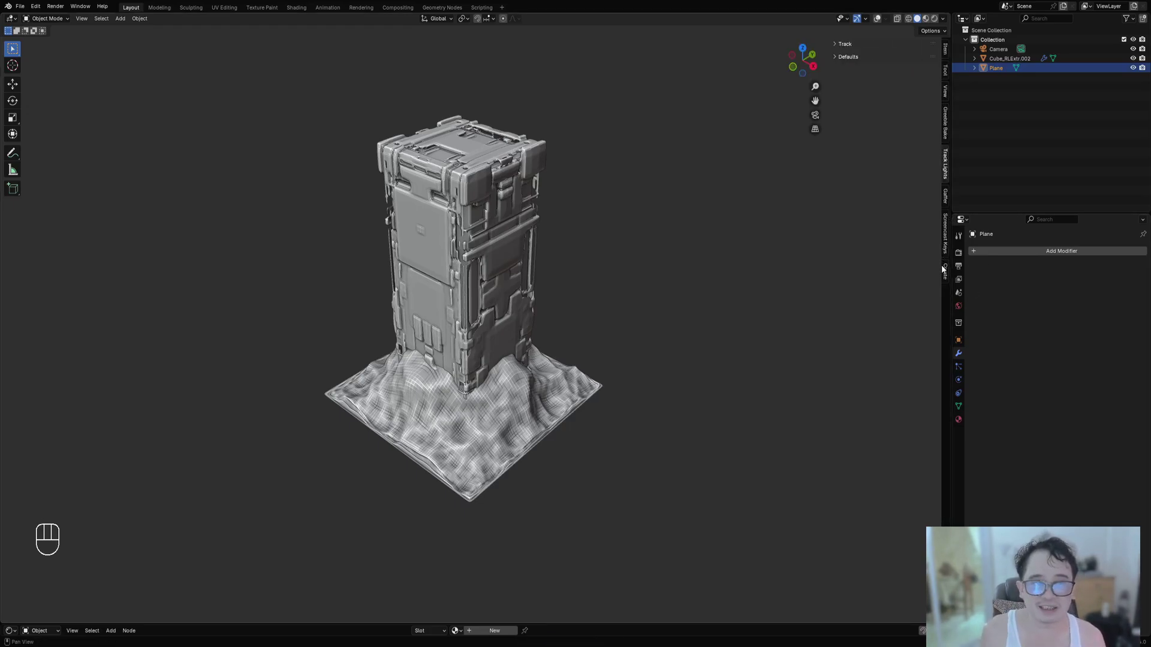
left_click(946, 51)
left_click(945, 70)
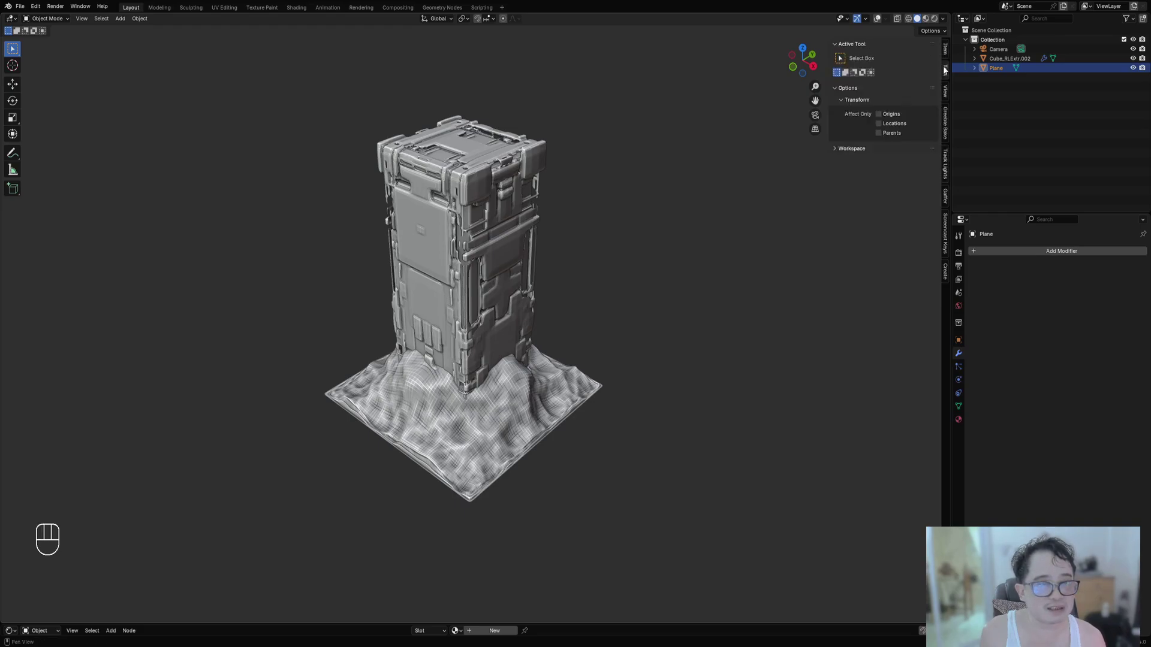
left_click(945, 93)
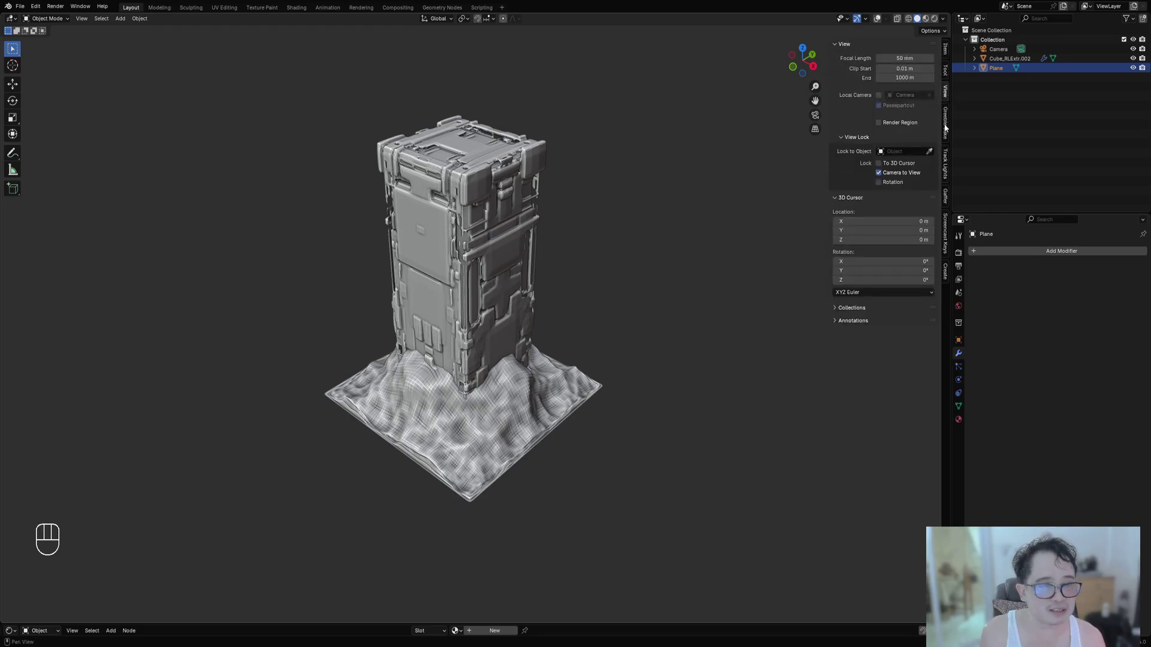
left_click(945, 126)
left_click(946, 159)
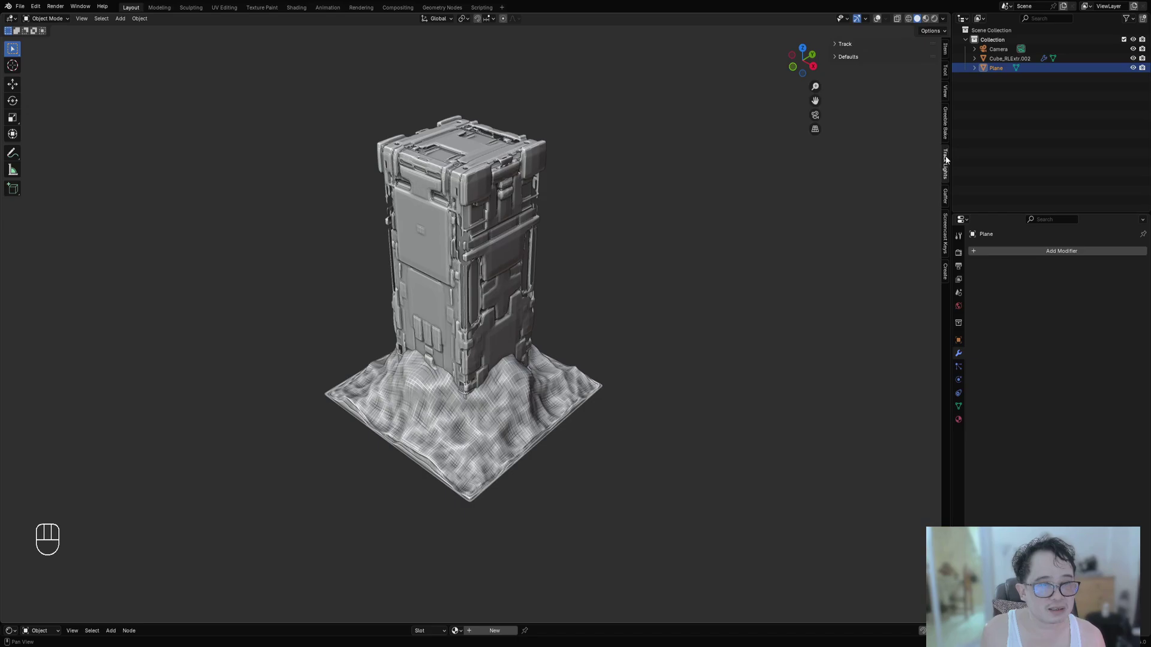
left_click(946, 198)
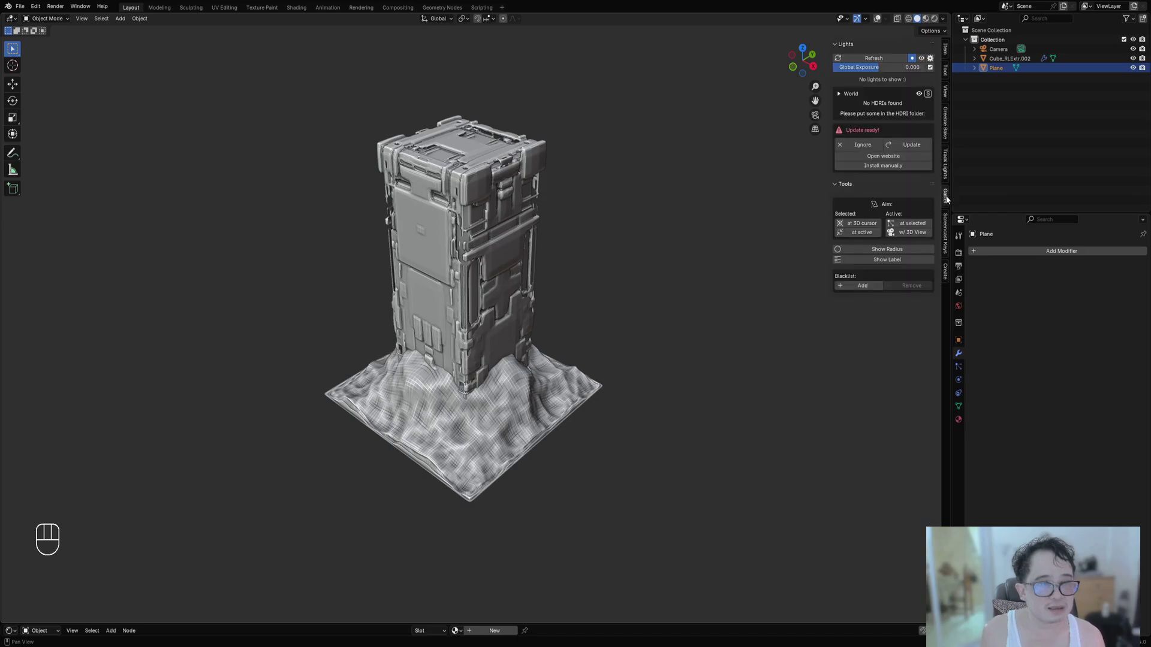
left_click(947, 231)
left_click(947, 52)
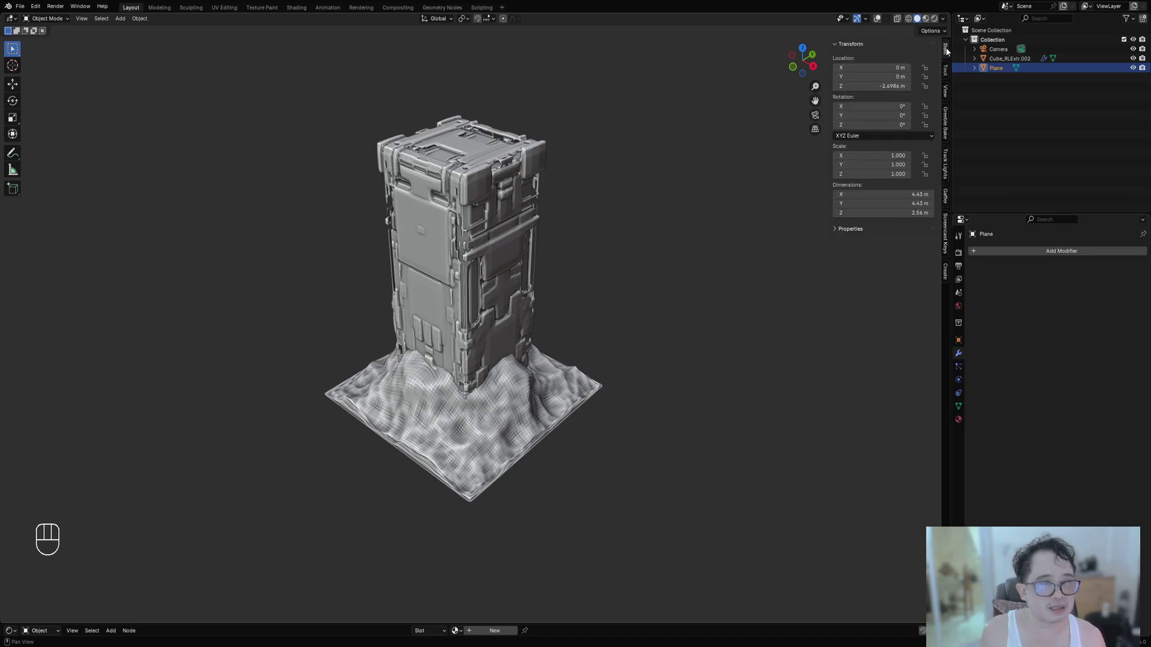
Select the tower, declining the Gaffer add-on update, and show the viewport overlays again.
left_click(499, 222)
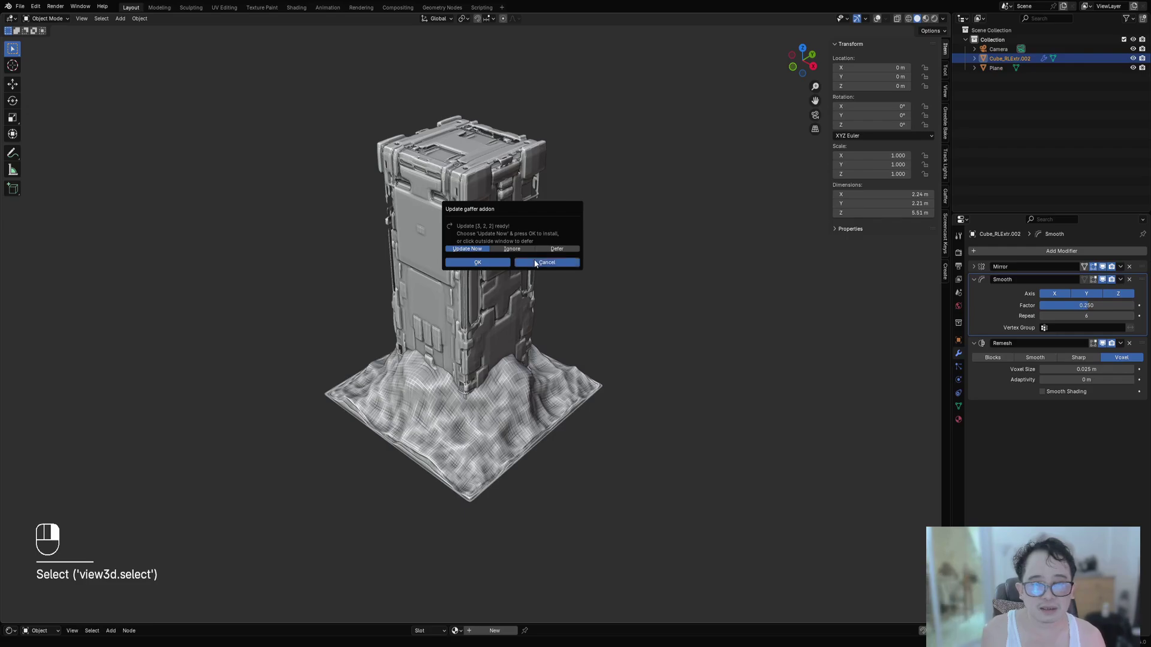
left_click(535, 264)
key("shift+alt+z")
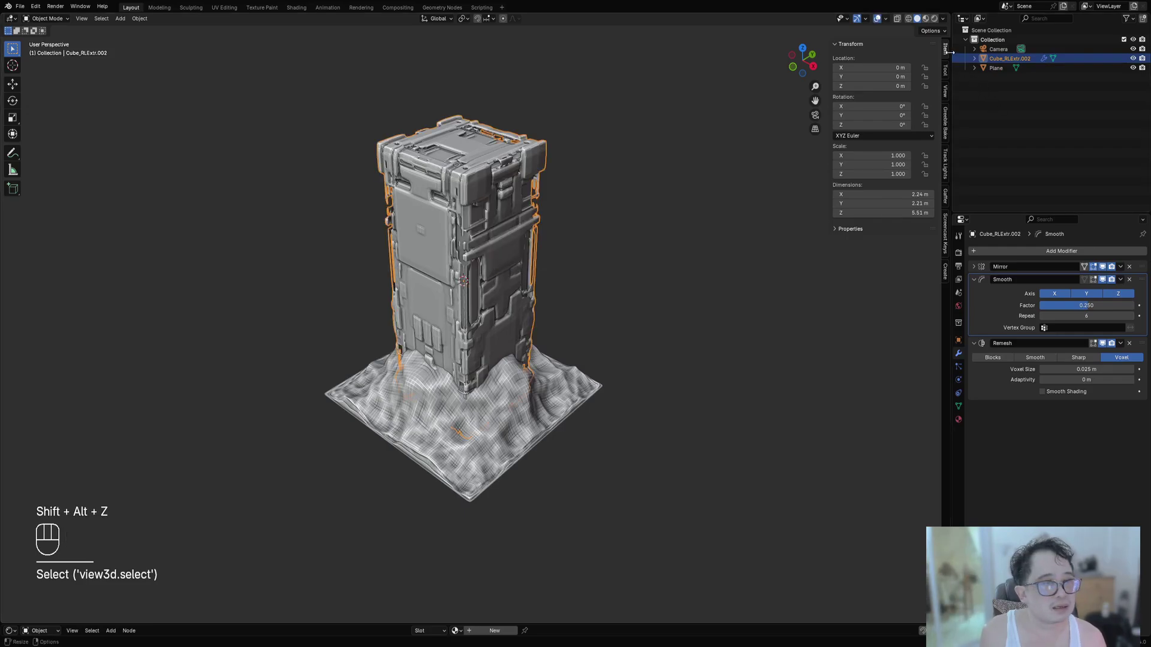
Find the Ivy Generator among the sidebar's creation add-ons and expand its settings.
left_click(946, 72)
left_click(947, 91)
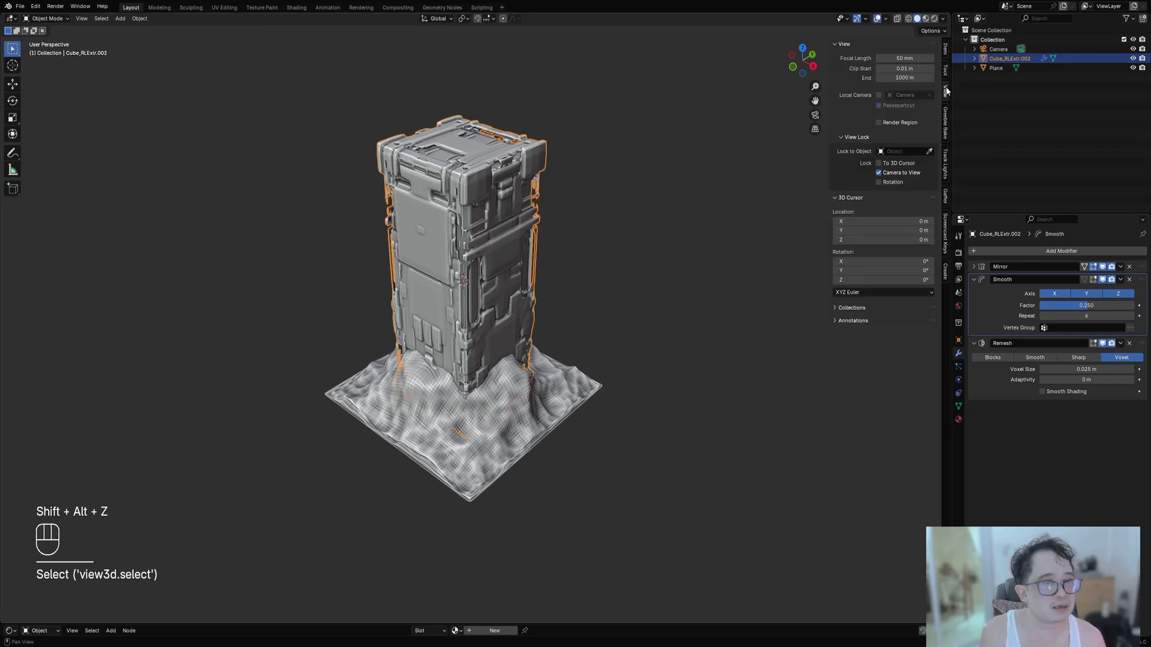
left_click(946, 120)
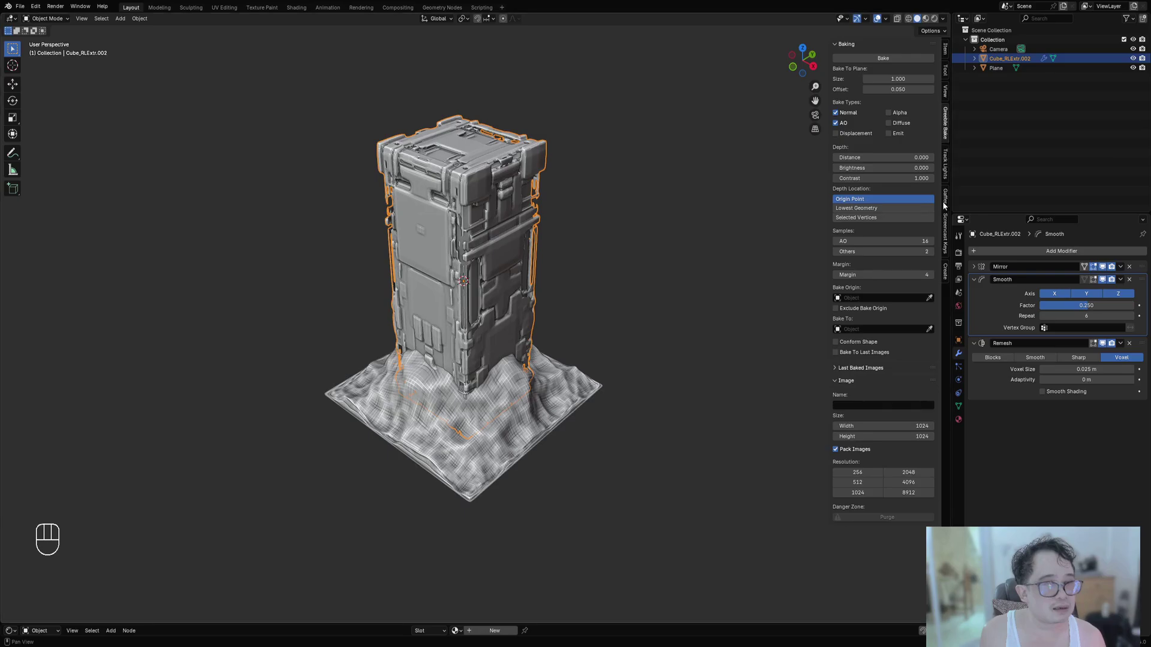
left_click(946, 271)
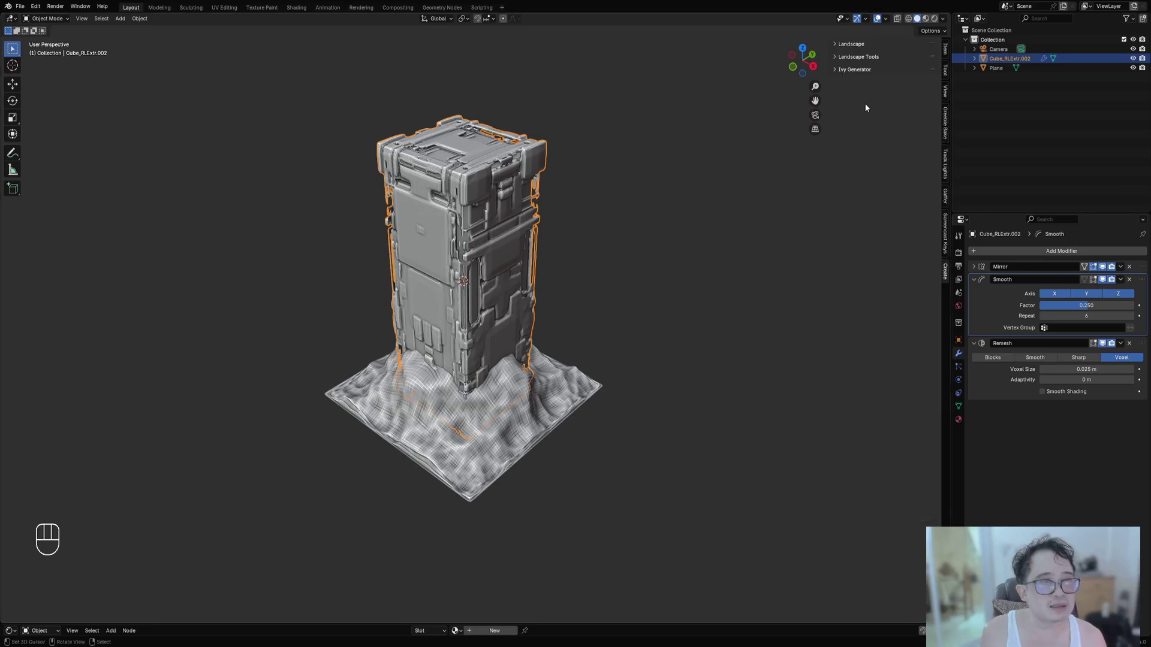
left_click(850, 69)
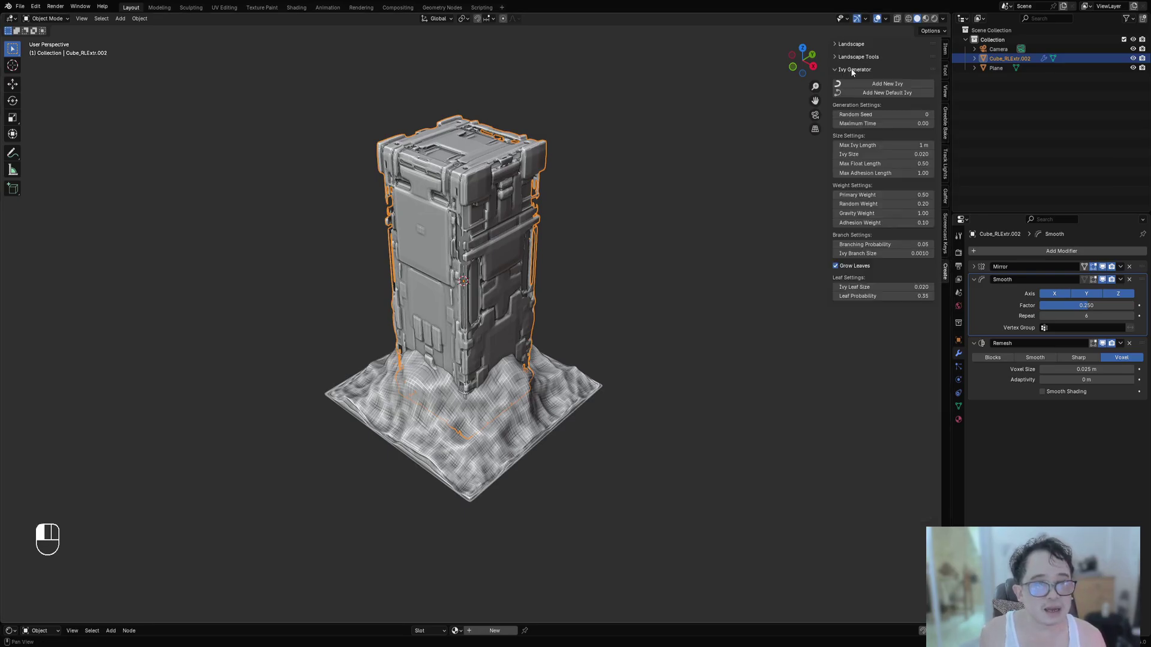
View the tower from another side and activate the 3D Cursor tool.
middle_click_drag(642, 329, 743, 339)
scroll(570, 360, "up", 5)
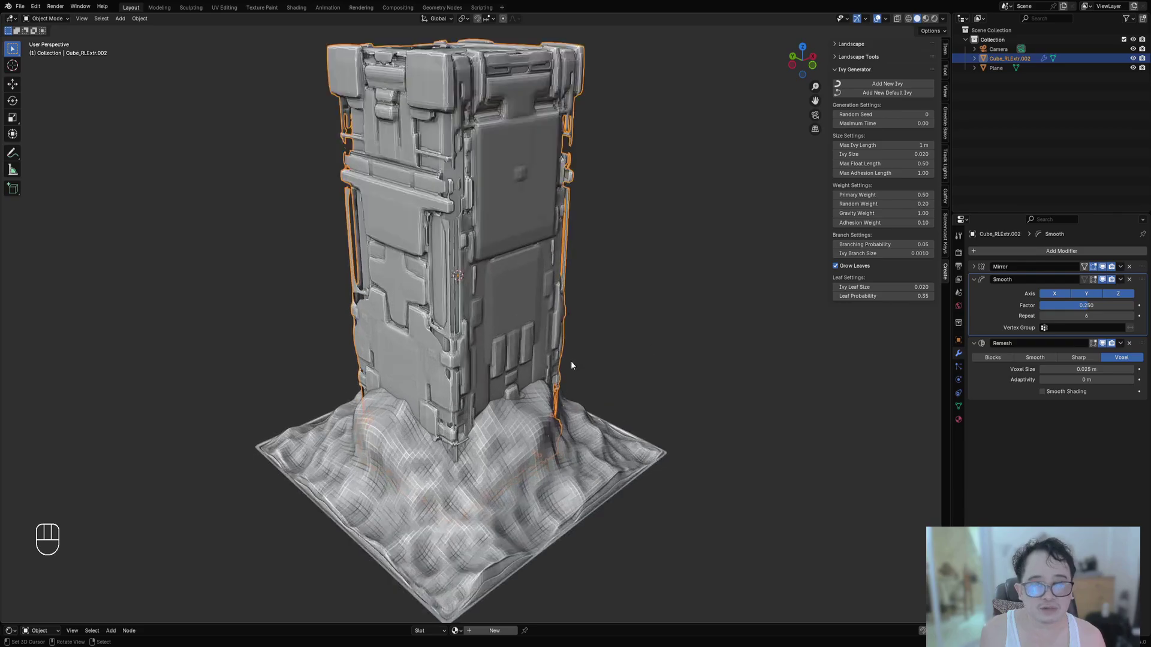
scroll(609, 318, "down", 5)
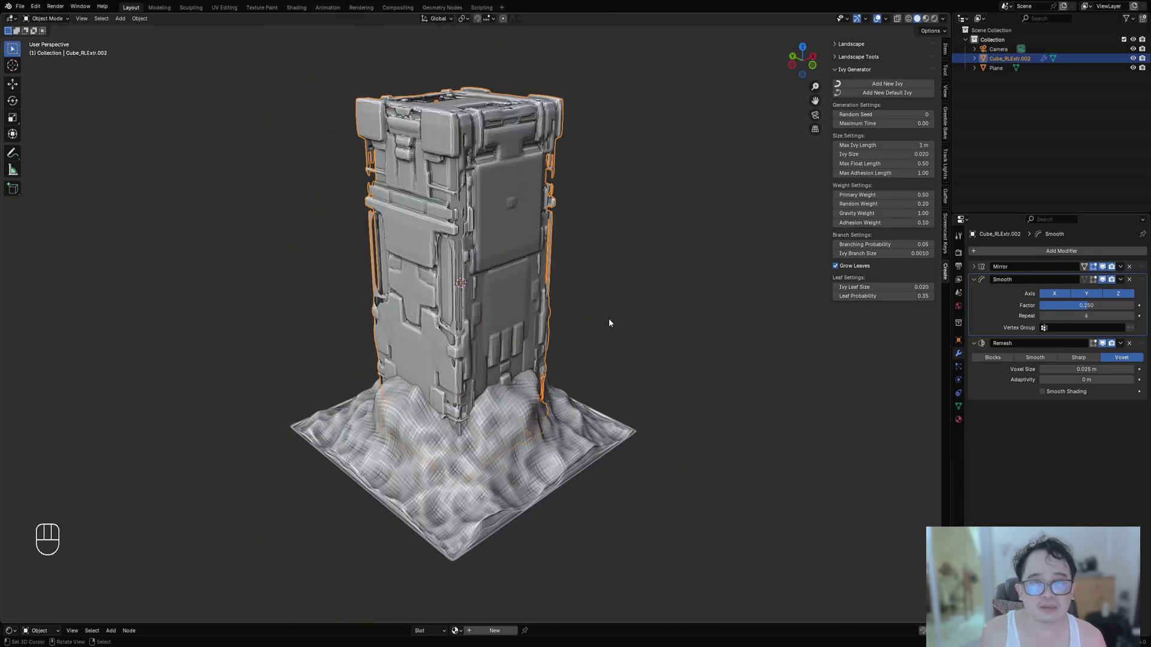
middle_click_drag(609, 319, 730, 377)
key("shift+space")
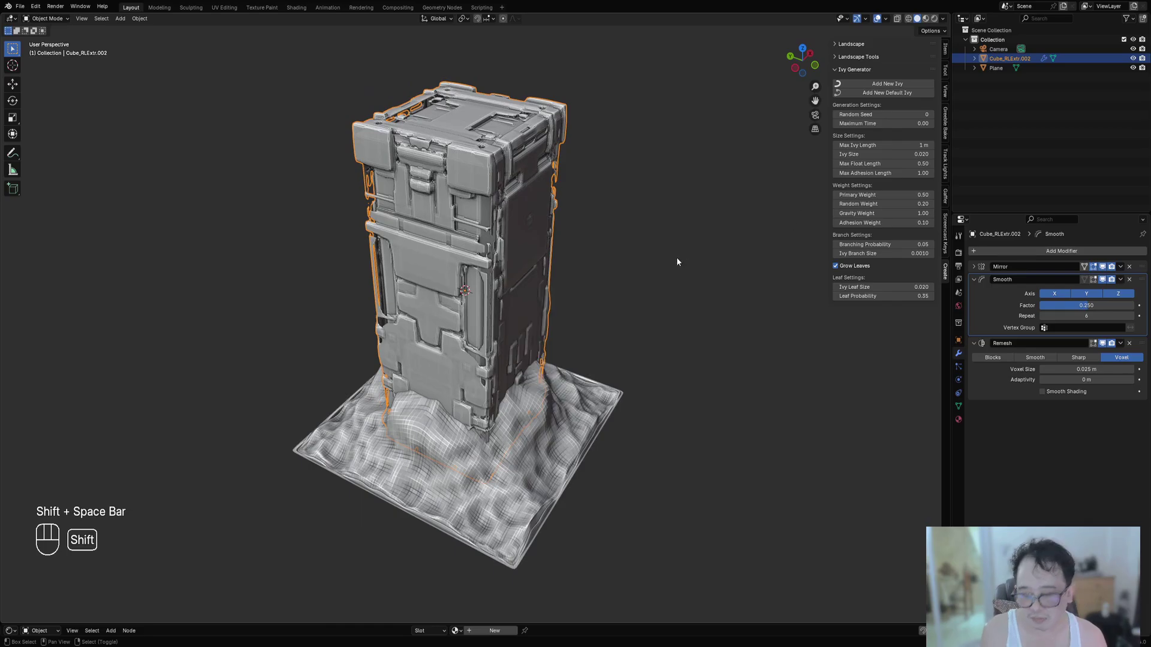
key("shift+space")
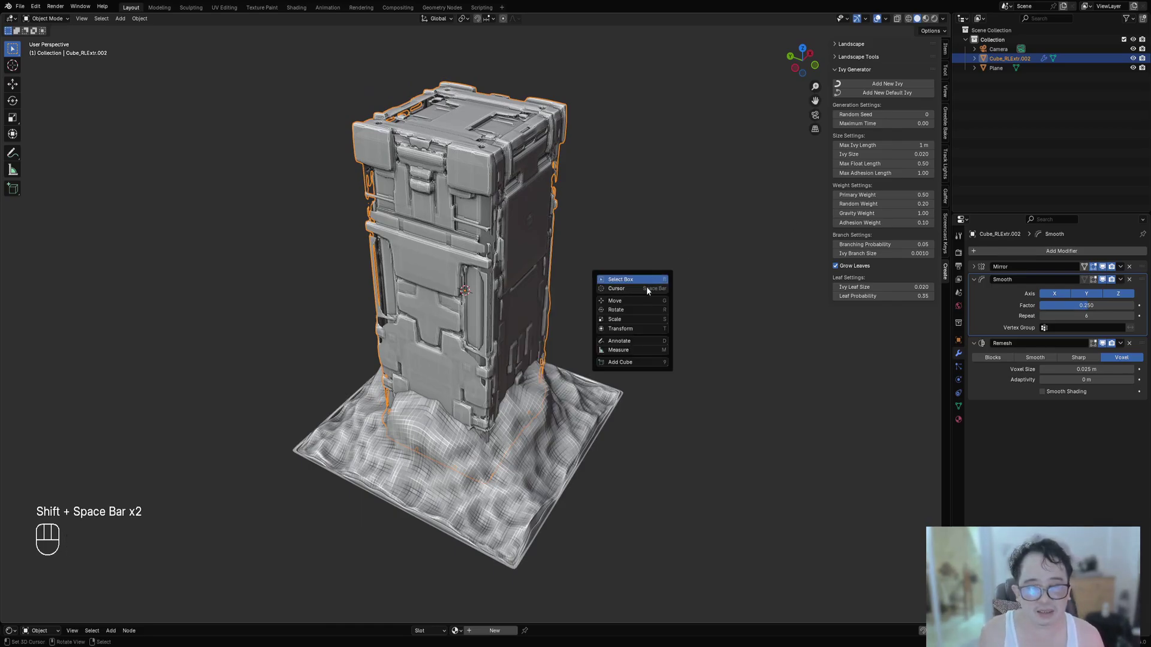
left_click(639, 289)
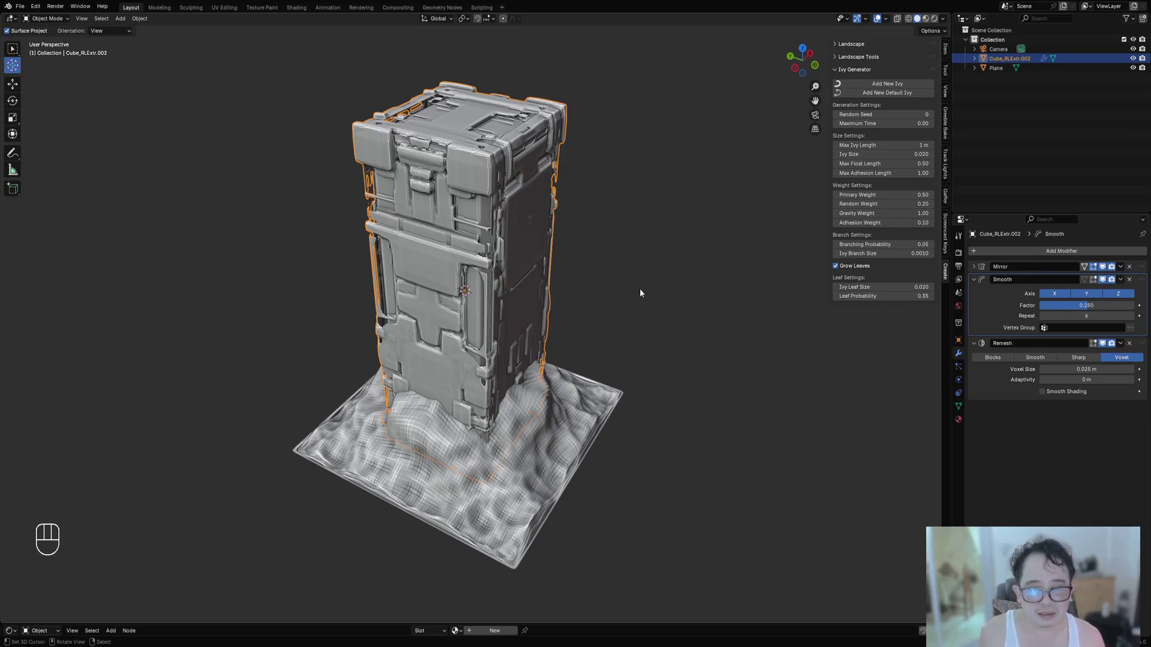
Show the 3D Cursor tool's surface projection and orientation settings and view the lower part of the tower up close.
left_click(959, 237)
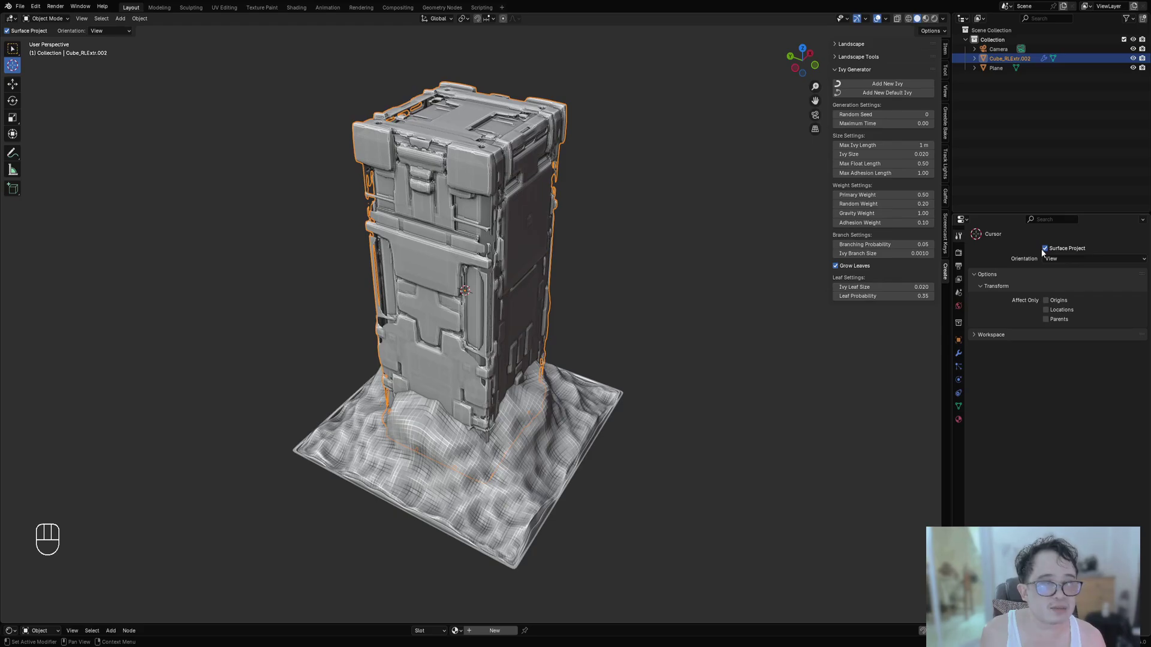
scroll(616, 300, "up", 5)
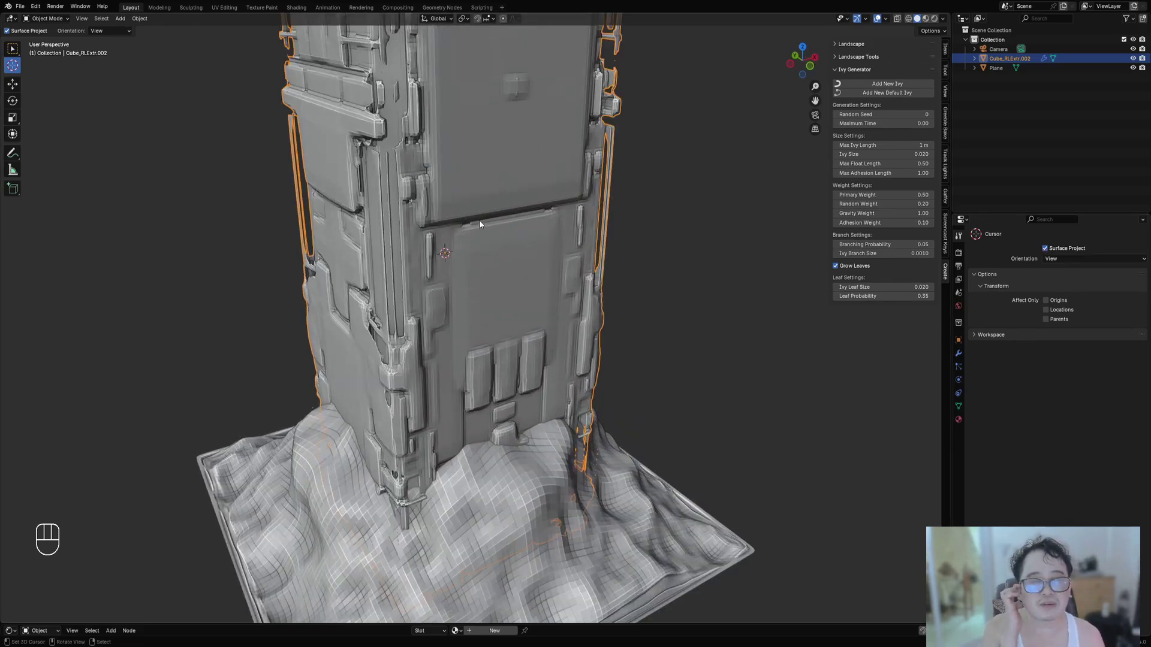
scroll(531, 340, "down", 5)
scroll(510, 334, "up", 5)
scroll(510, 329, "up", 1)
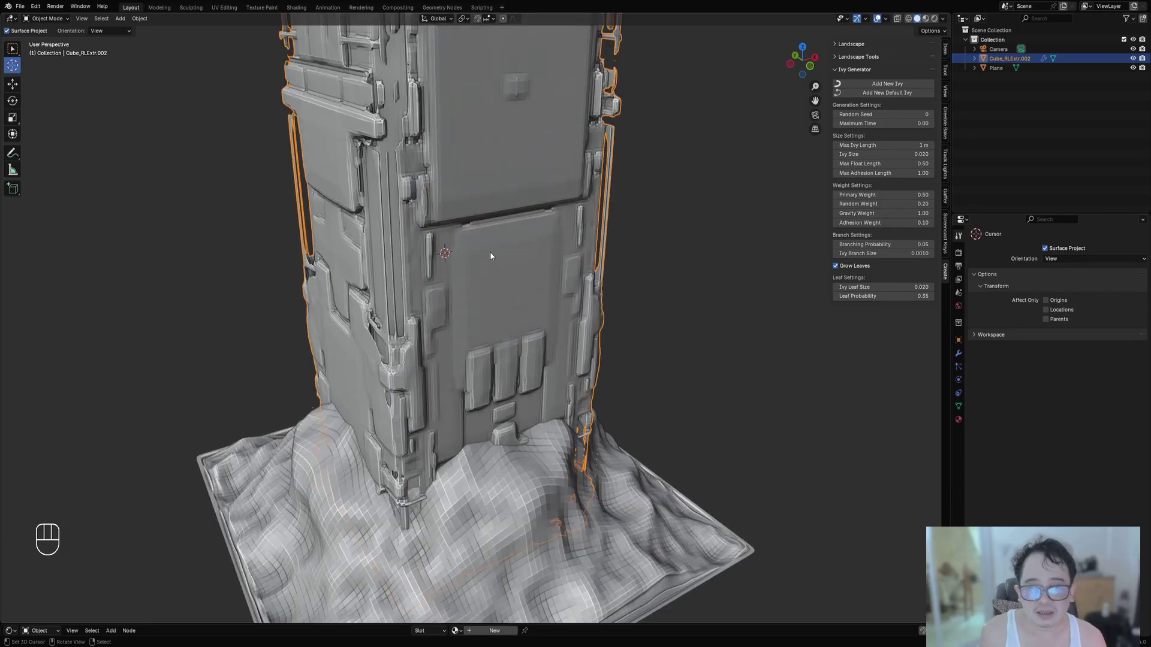
Try the surface-projected 3D cursor at several points on the tower's faces and on the terrain around its base.
left_click(490, 251)
middle_click_drag(525, 265, 597, 258)
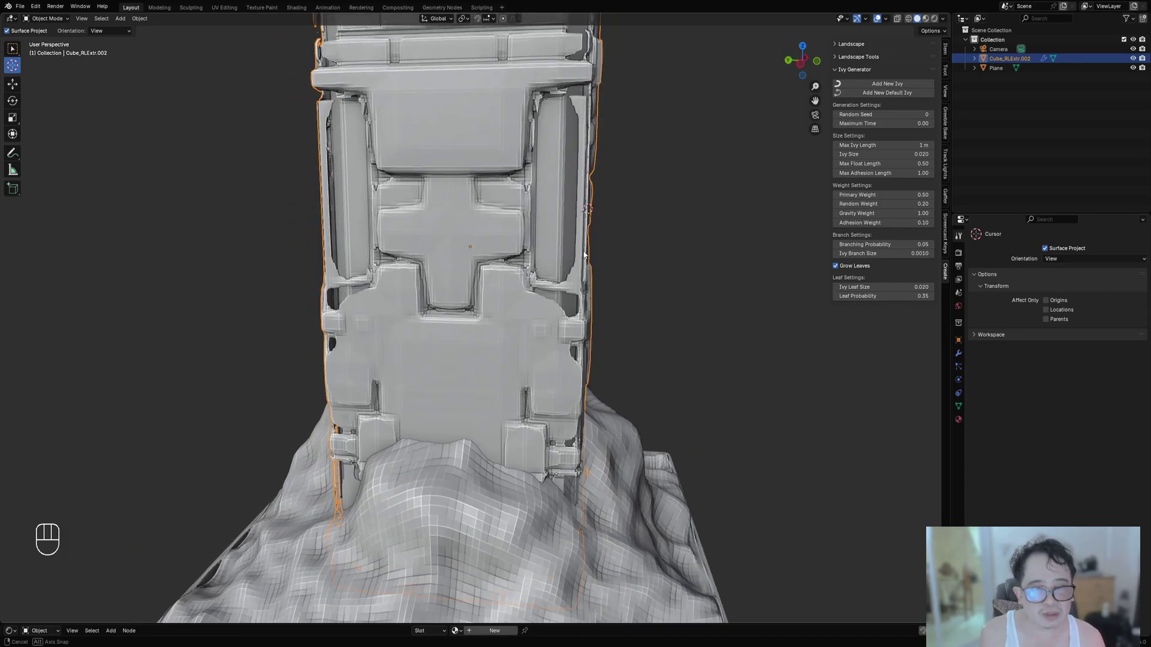
left_click(486, 342)
middle_click_drag(486, 345, 612, 394)
scroll(608, 396, "down", 2)
left_click(462, 467)
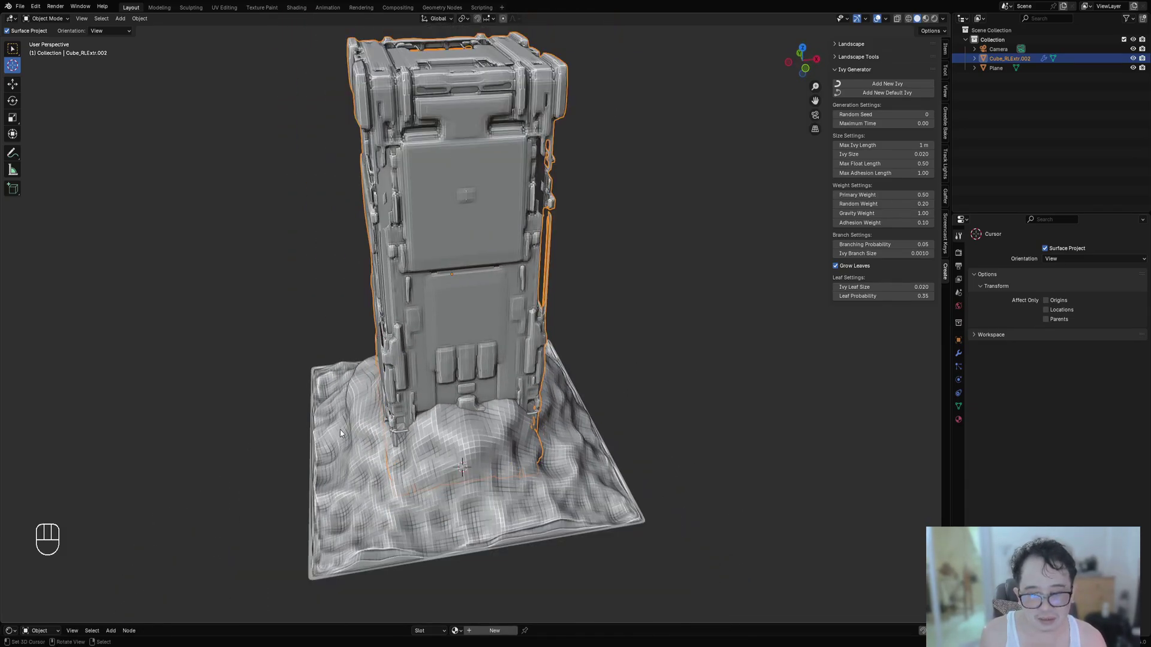
left_click(518, 421)
middle_click_drag(519, 422, 585, 434)
left_click(460, 448)
left_click(533, 457)
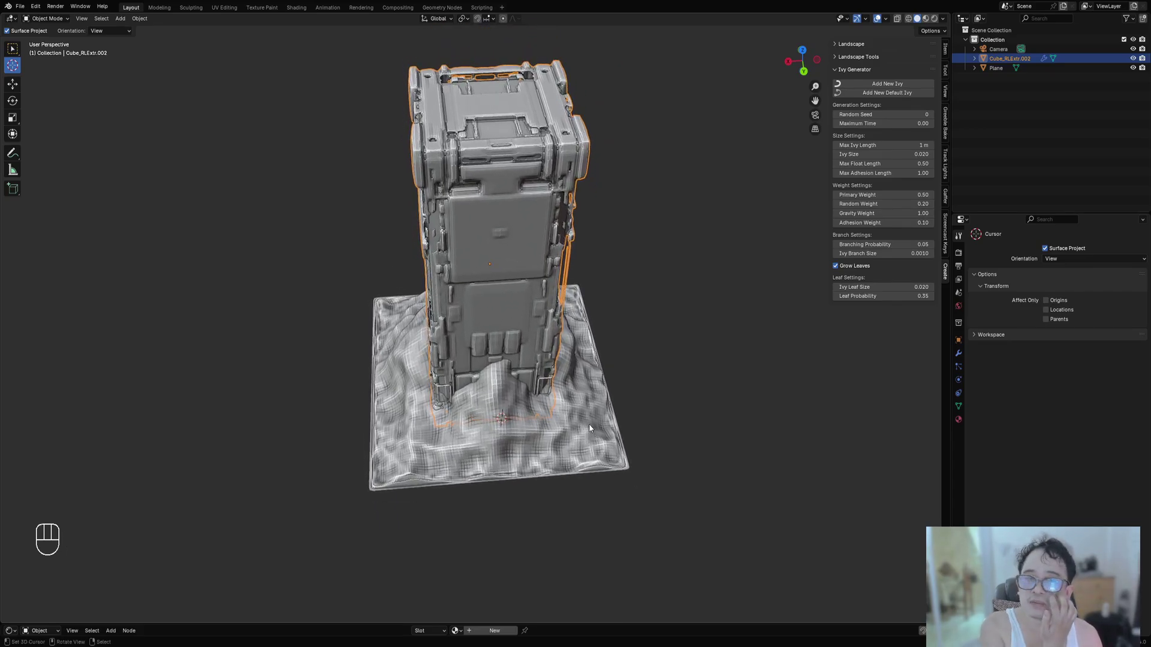
Add a mesh plane at the 3D cursor on the terrain and change its alignment from World so that it faces the view.
middle_click_drag(590, 428, 584, 380)
scroll(563, 386, "up", 3)
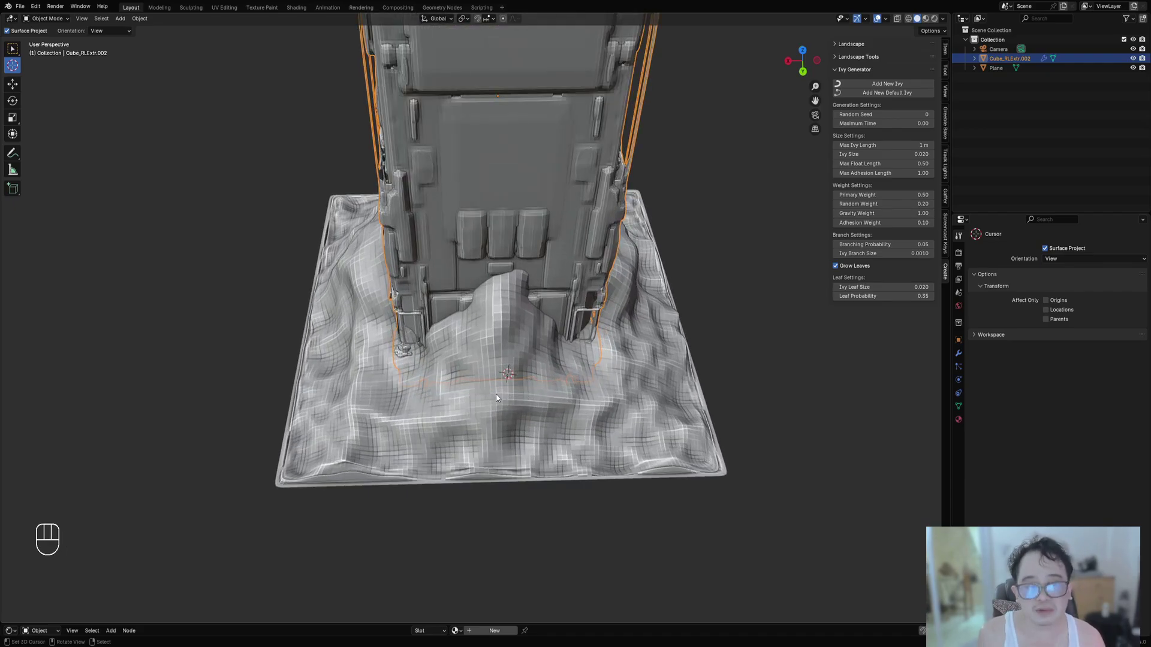
key("shift+a")
mouse_move(521, 333)
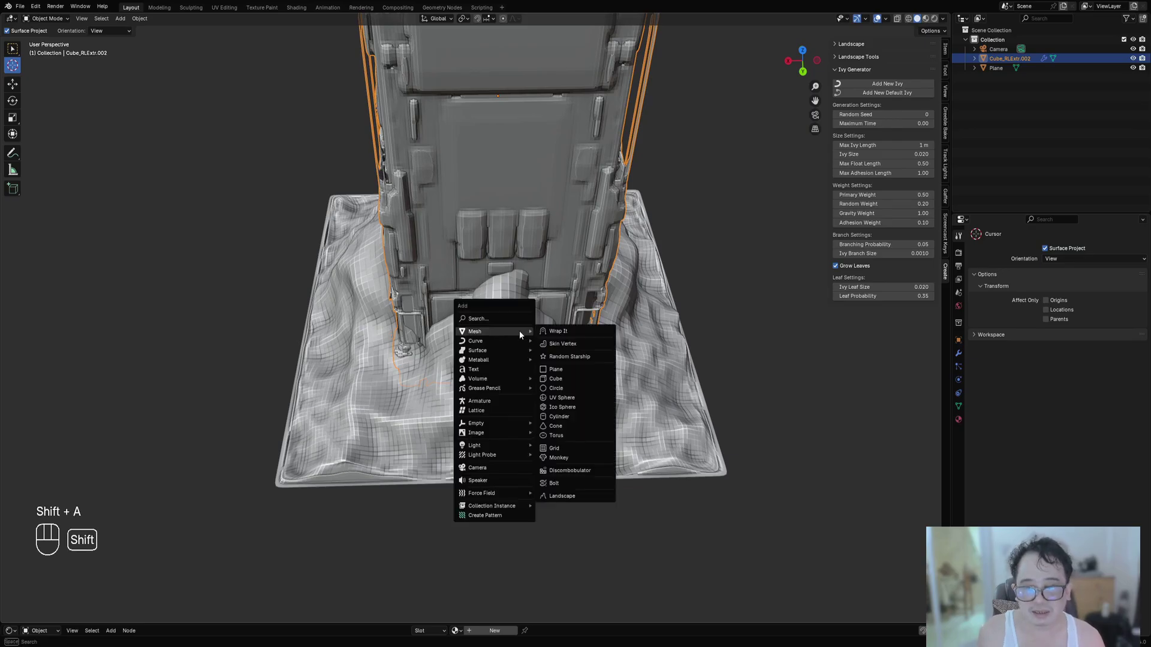
left_click(552, 368)
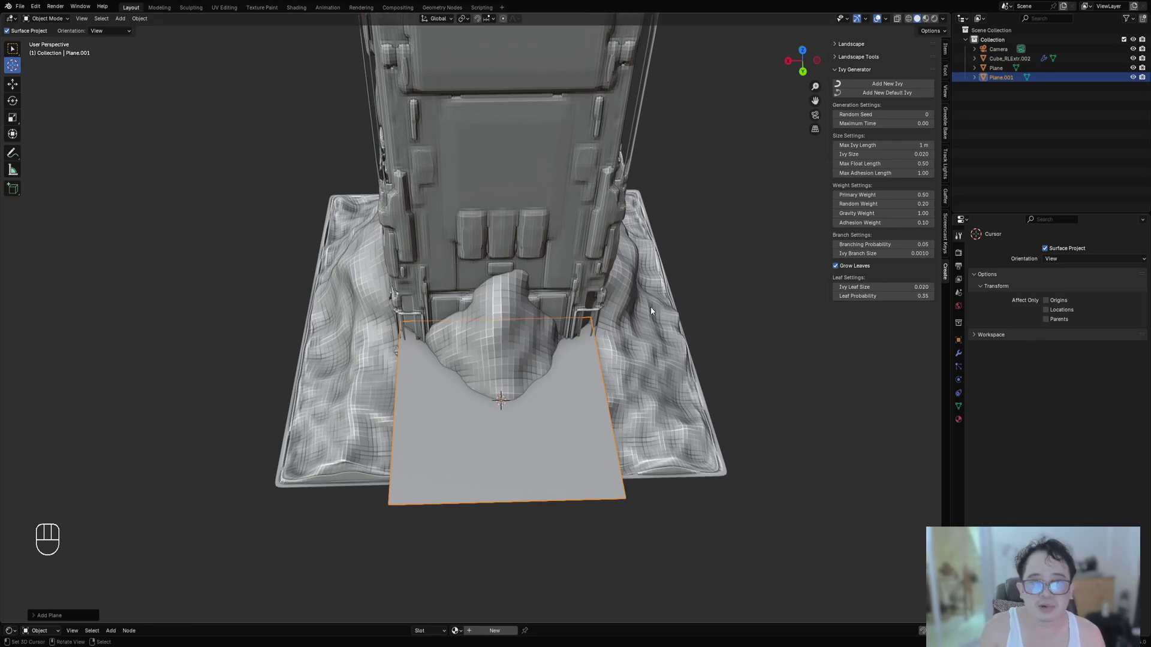
key("F9")
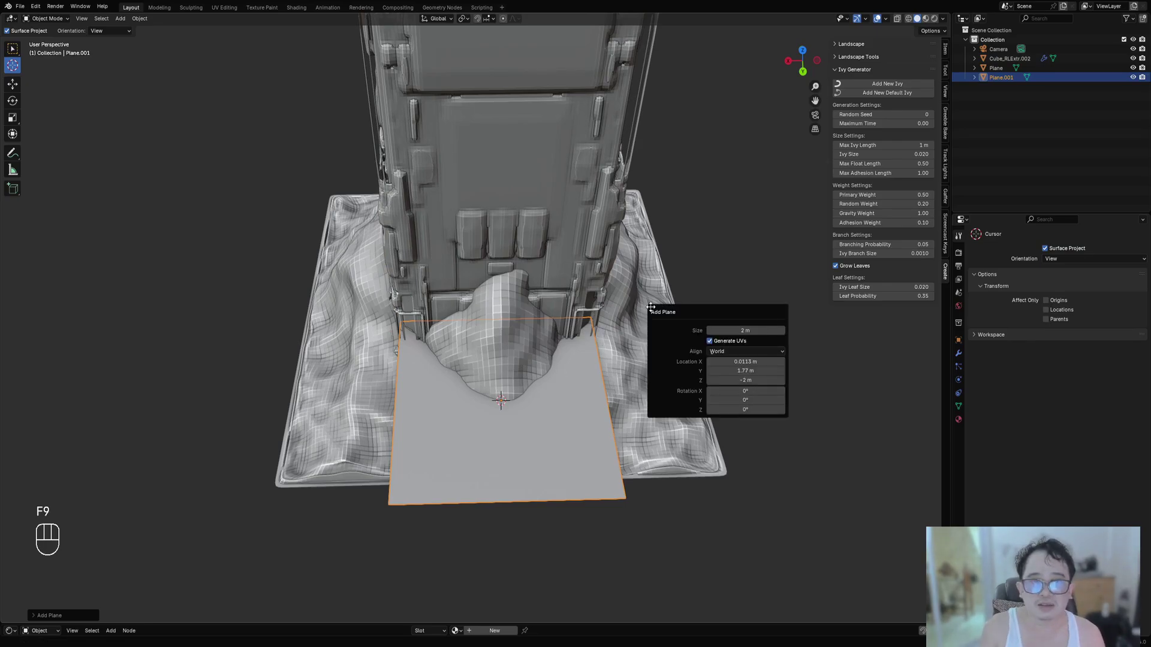
left_click(719, 350)
left_click(722, 367)
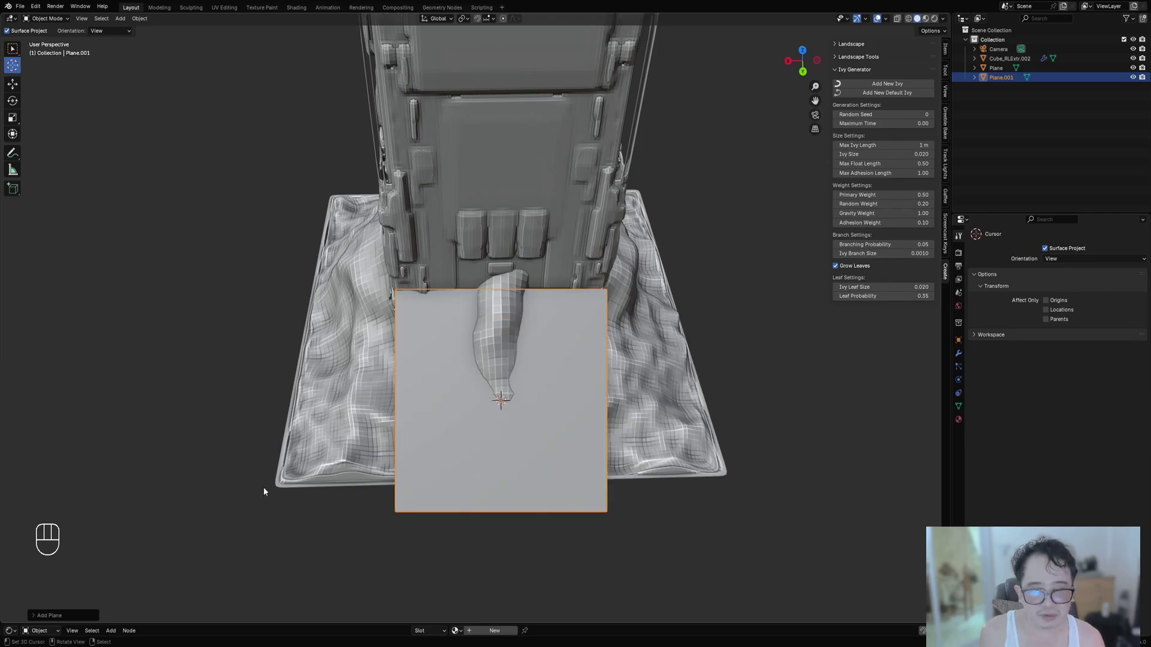
Examine the tilted plane from several sides, try clearing its rotation, and undo the clearing.
middle_click_drag(264, 493, 763, 273)
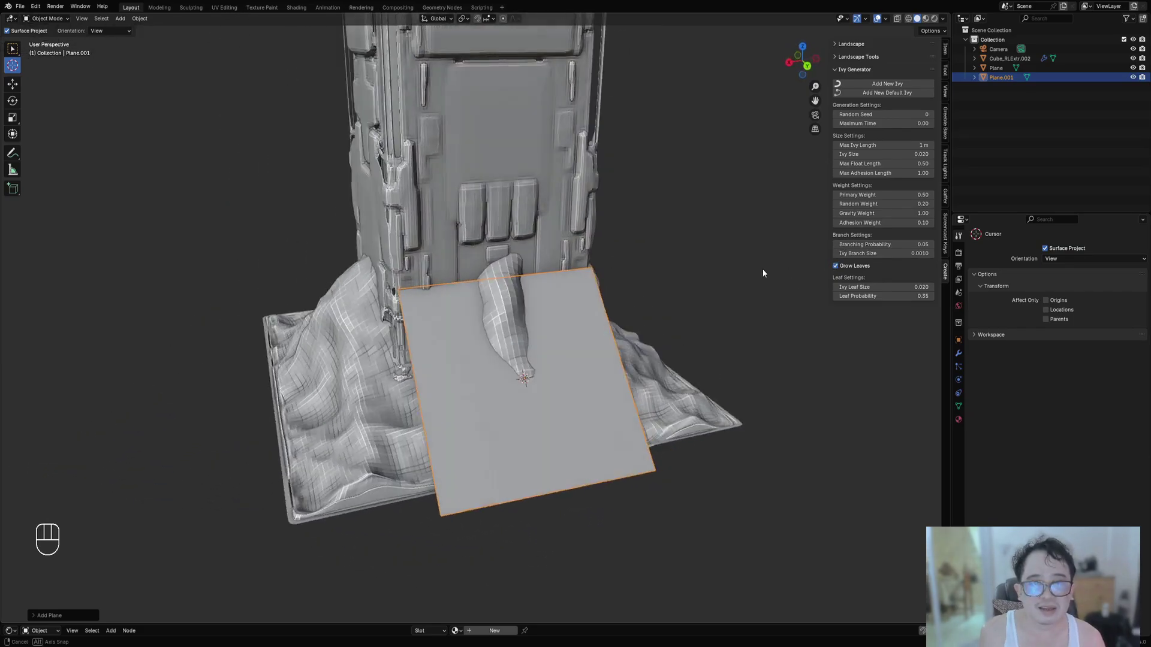
scroll(688, 278, "down", 5)
middle_click_drag(688, 278, 601, 278)
scroll(560, 365, "up", 6)
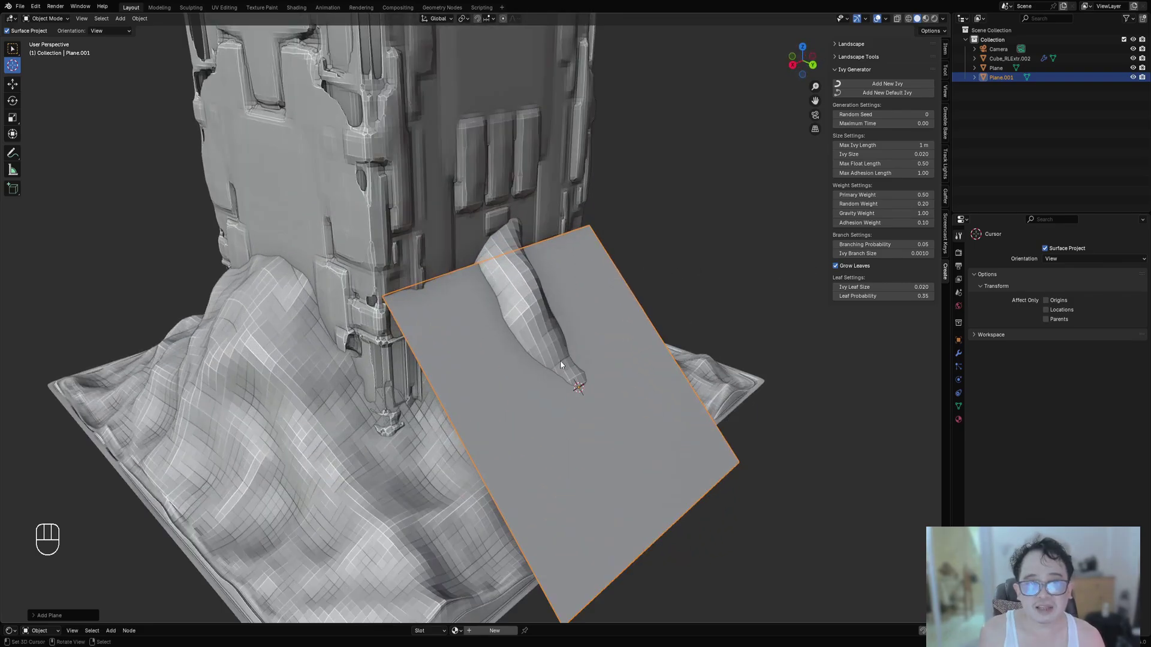
scroll(570, 391, "down", 4)
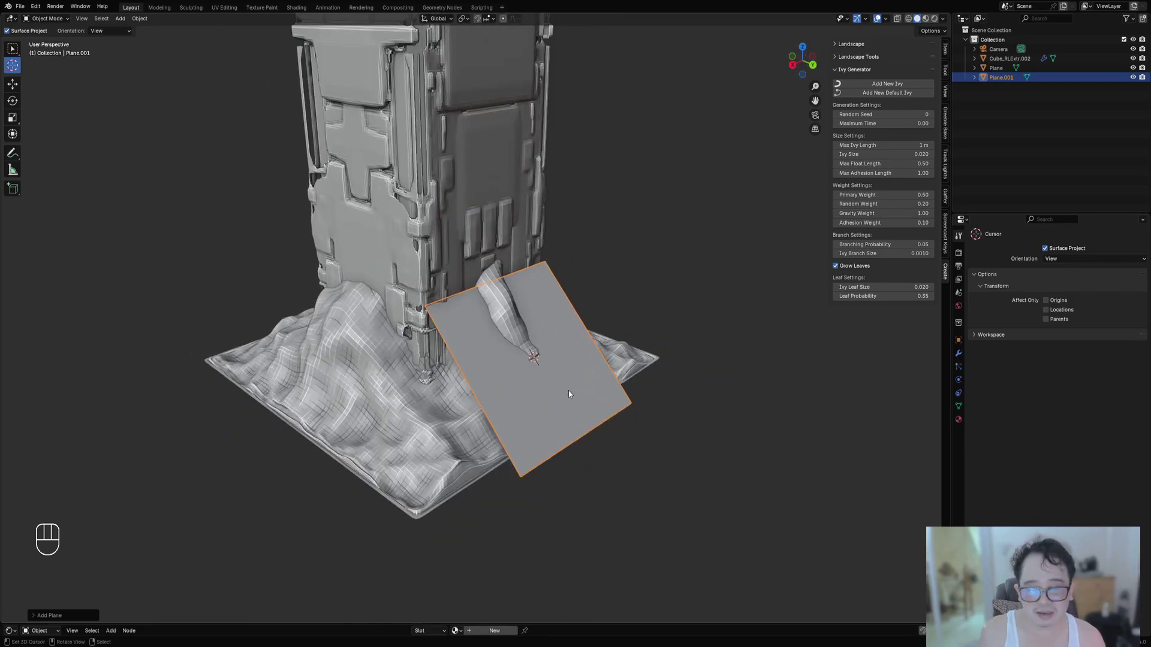
middle_click_drag(568, 390, 589, 389)
key("F3")
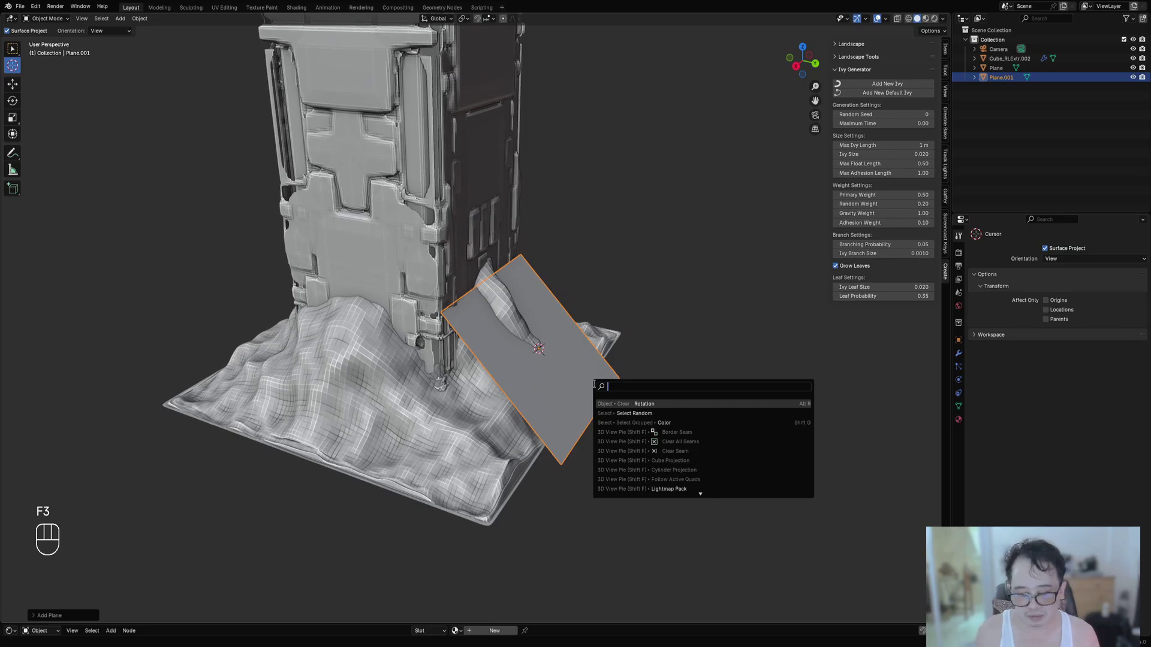
key("Return")
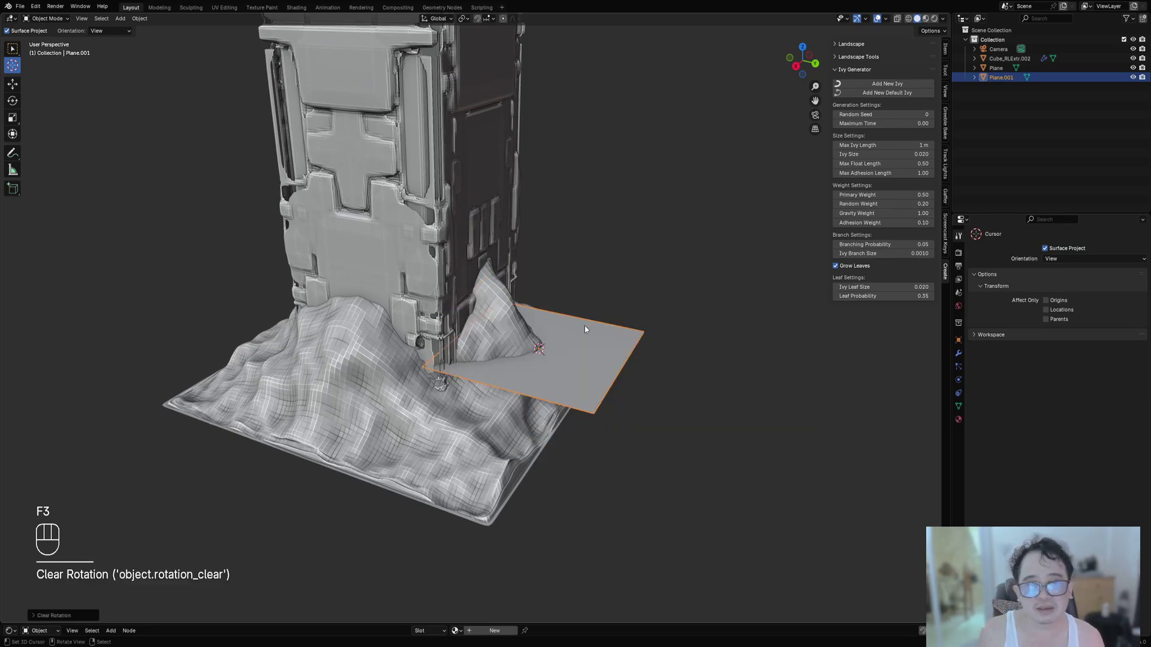
key("ctrl+z")
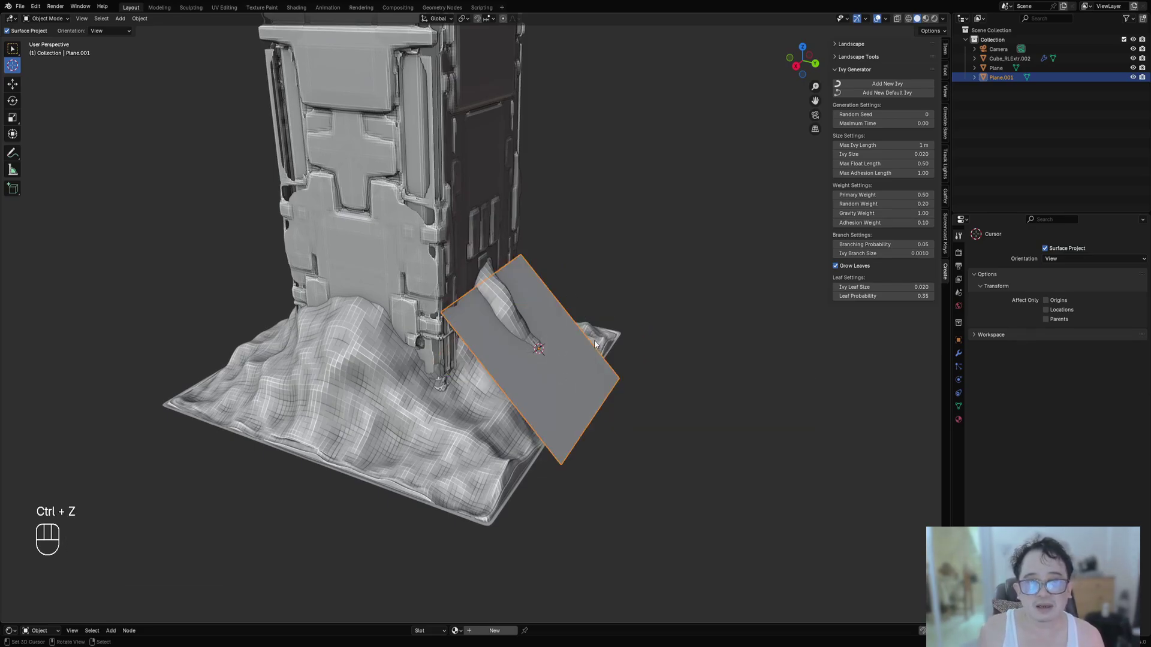
Go through the options for applying the tilted plane's rotation and scale.
middle_click_drag(595, 340, 573, 368)
middle_click_drag(422, 326, 515, 296)
key("ctrl+a")
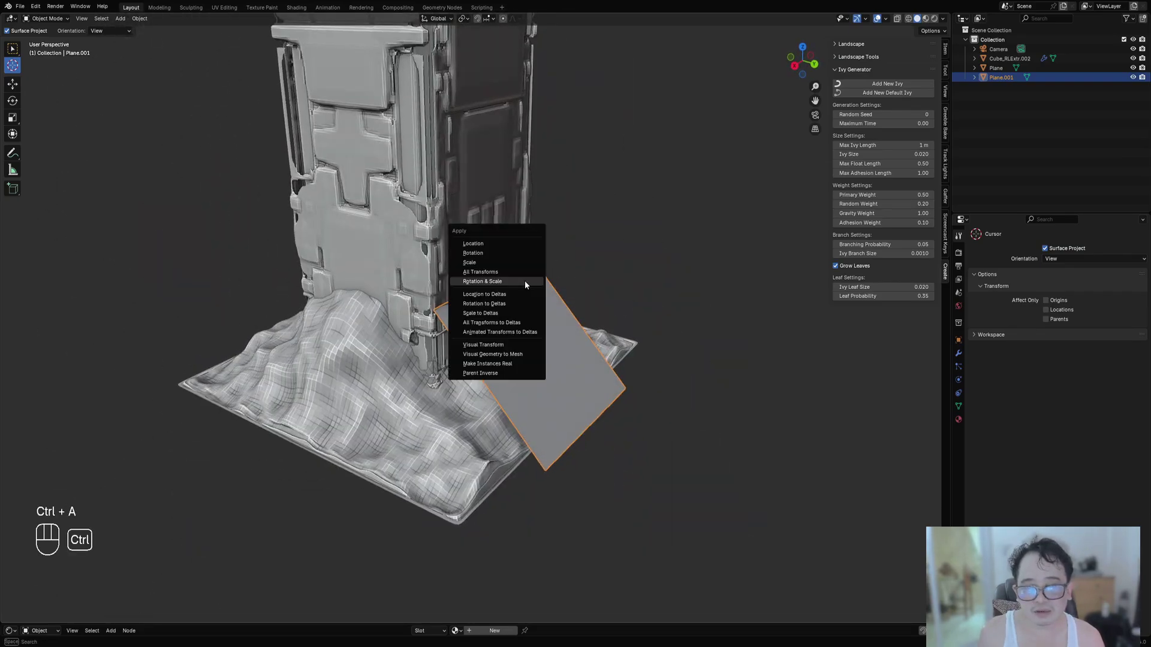
left_click(493, 252)
middle_click_drag(685, 299, 602, 248)
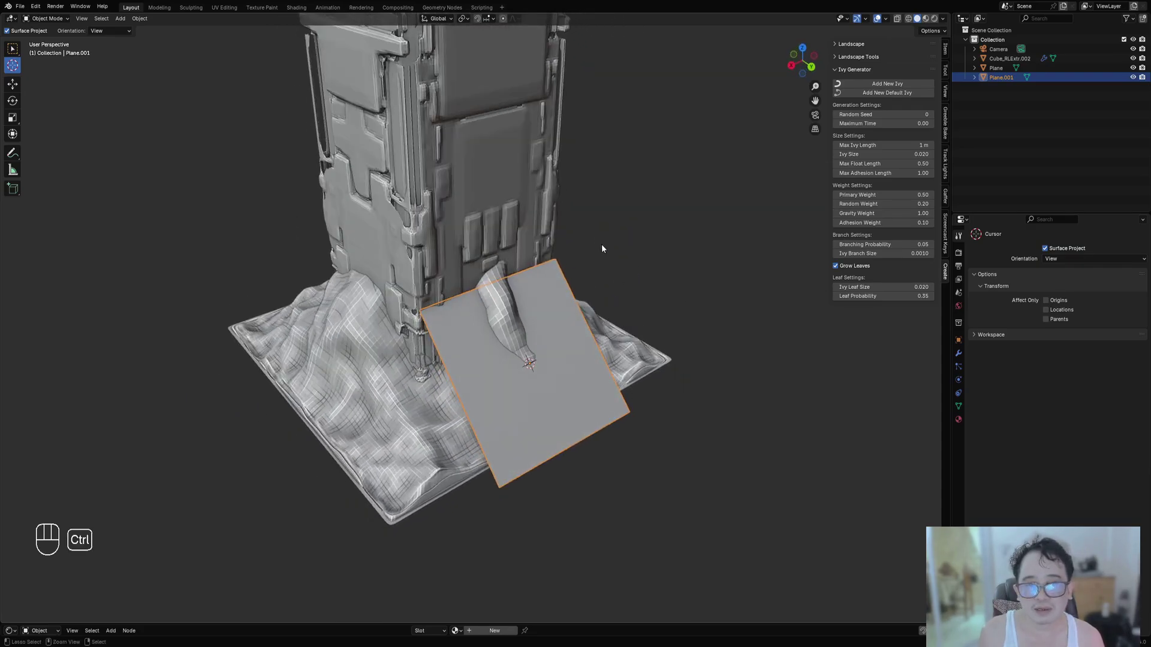
key("ctrl+a")
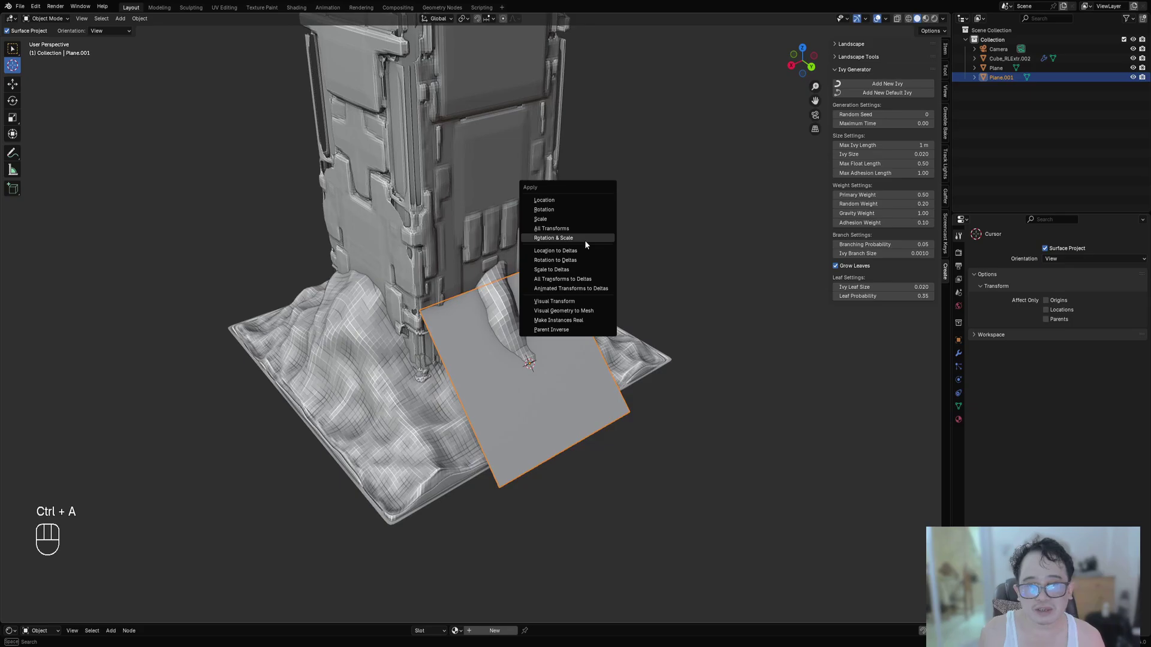
left_click(585, 239)
Delete the tilted test plane.
middle_click_drag(909, 427, 585, 350)
key("x")
scroll(573, 210, "down", 5)
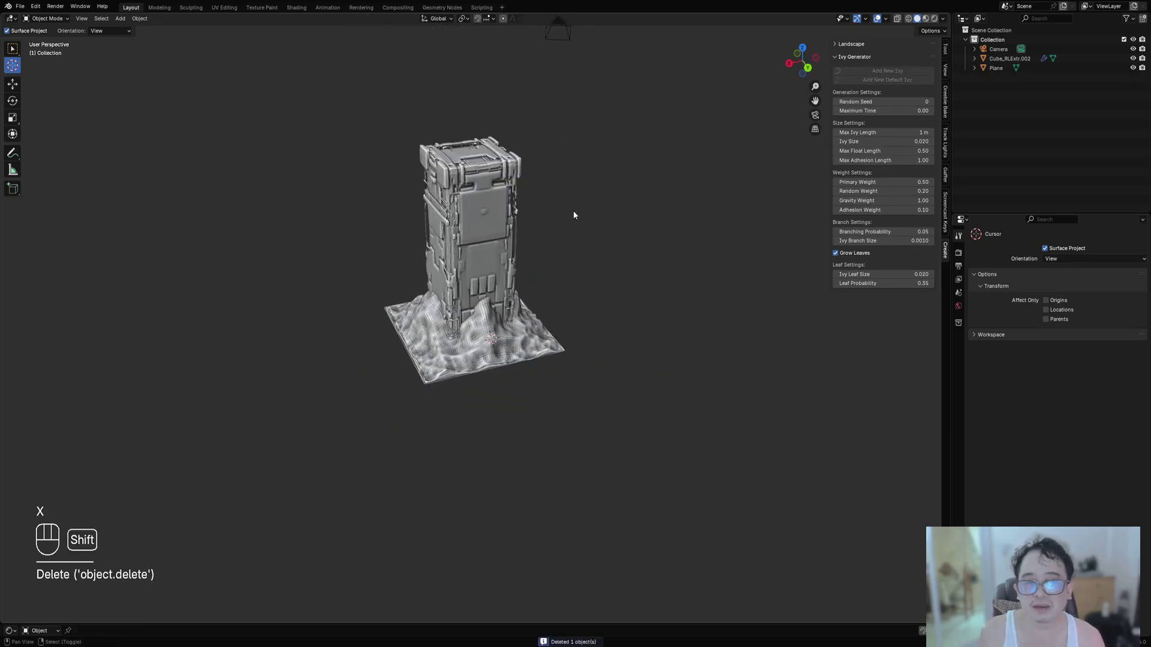
Select the tower and place the 3D cursor on its front corner just above the terrain.
scroll(573, 216, "up", 4)
middle_click_drag(573, 216, 500, 367)
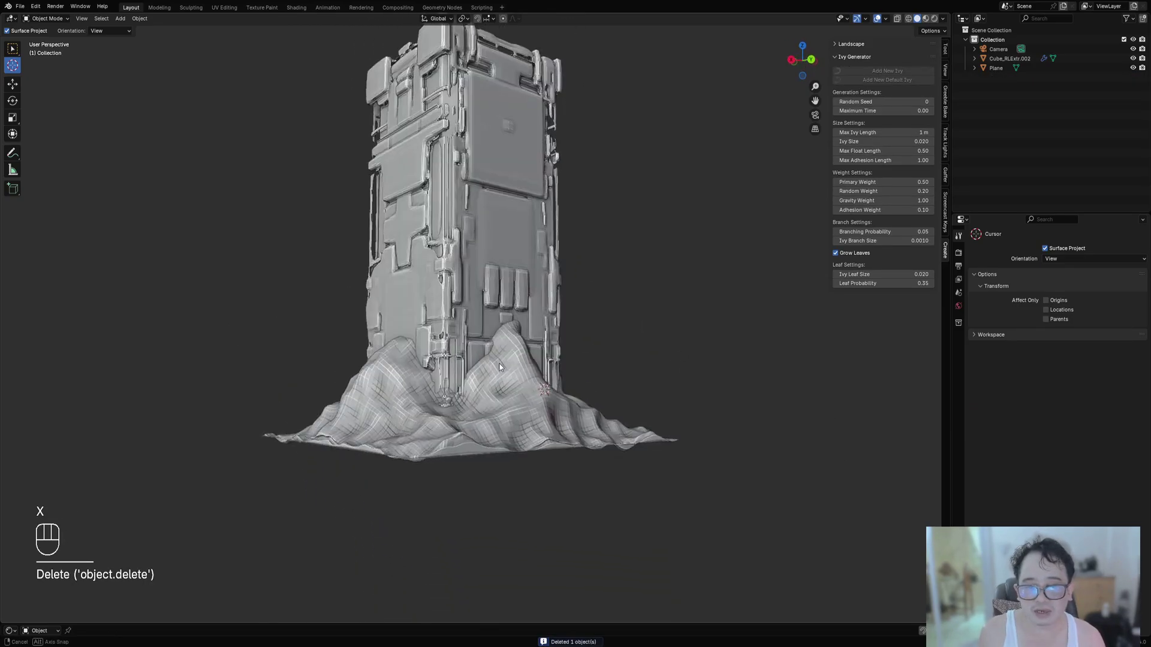
scroll(463, 341, "up", 3)
left_click(464, 239)
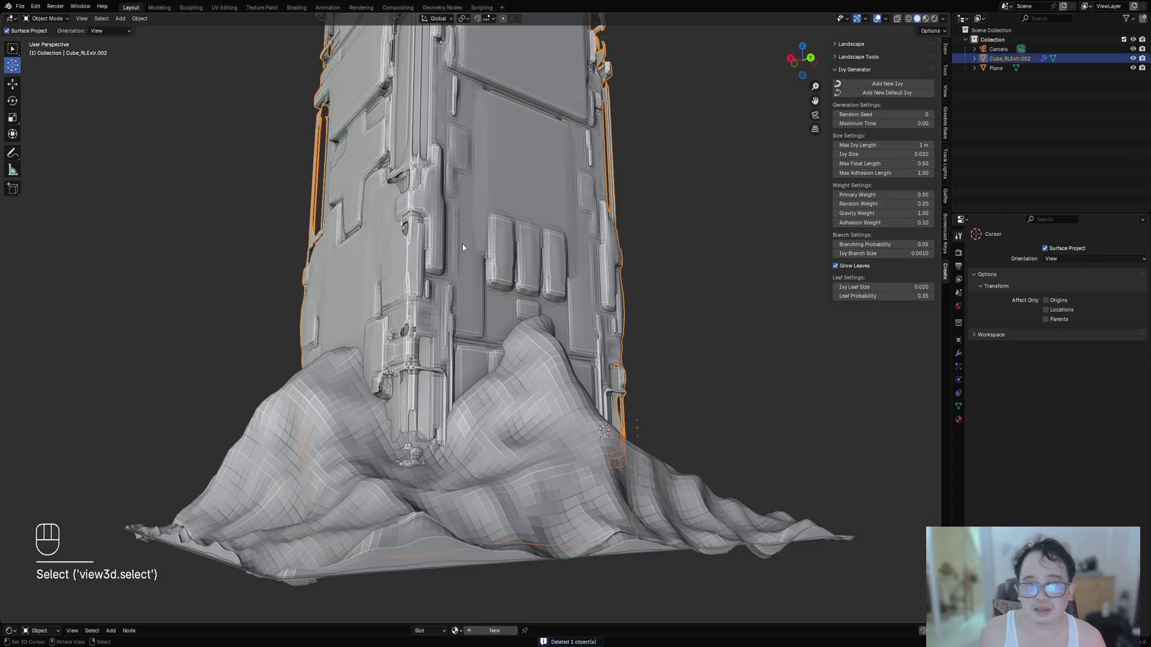
middle_click_drag(417, 337, 416, 356)
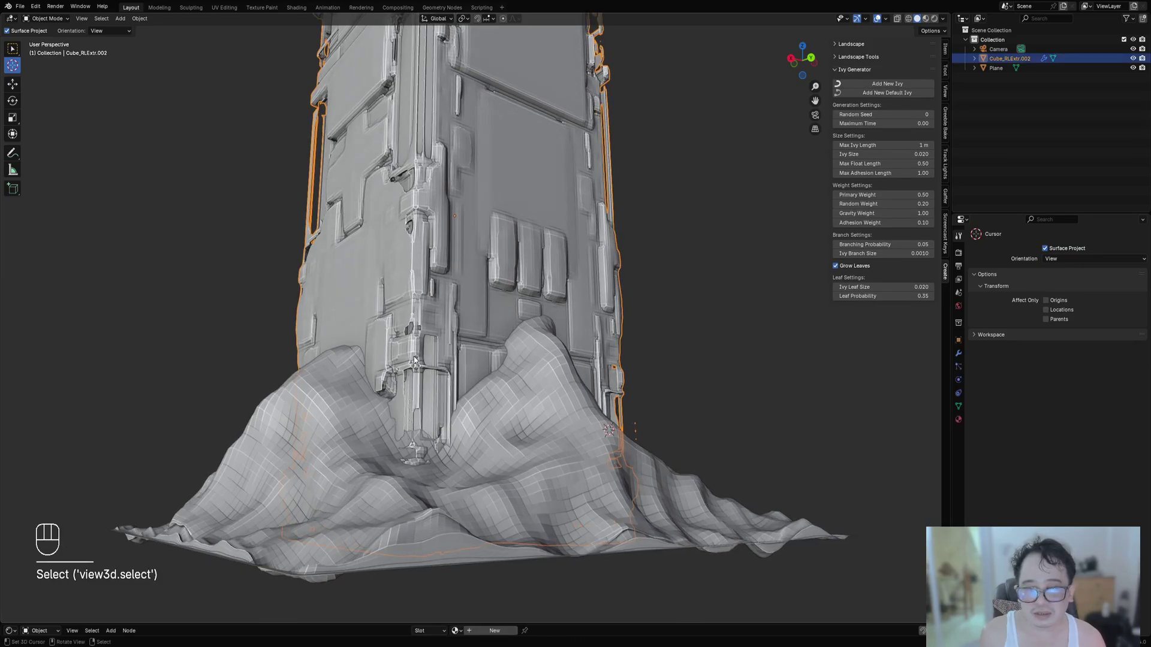
right_click(418, 429, "shift")
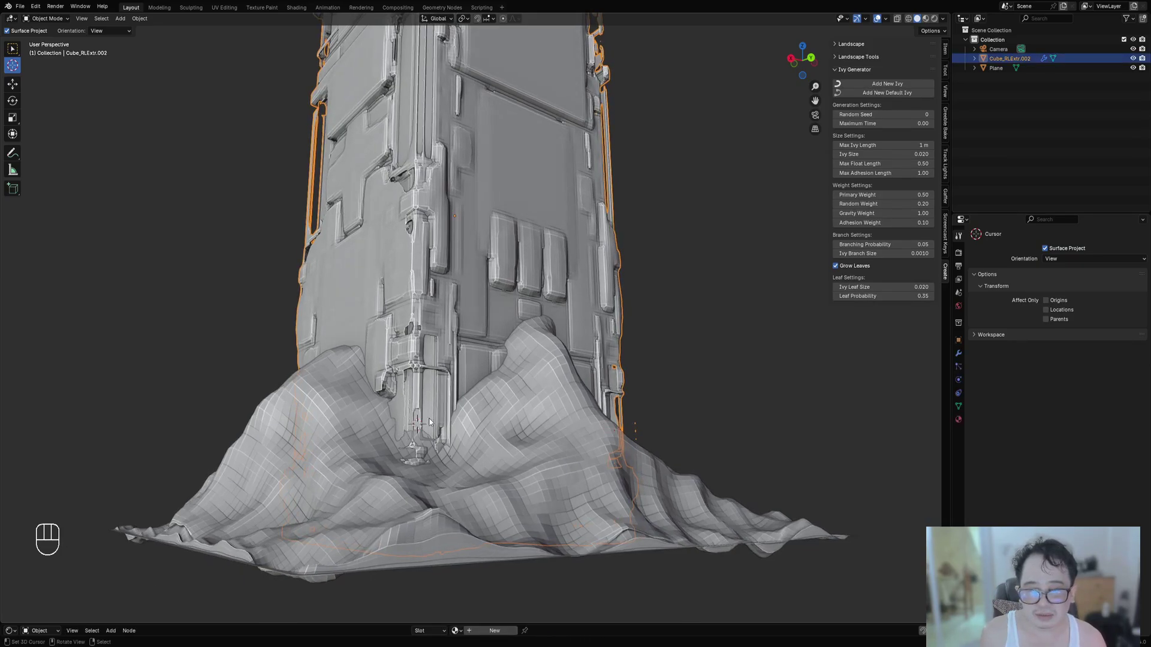
Try growing a default ivy from the 3D cursor on the tower, check it in wireframe, and undo it.
scroll(418, 429, "down", 3)
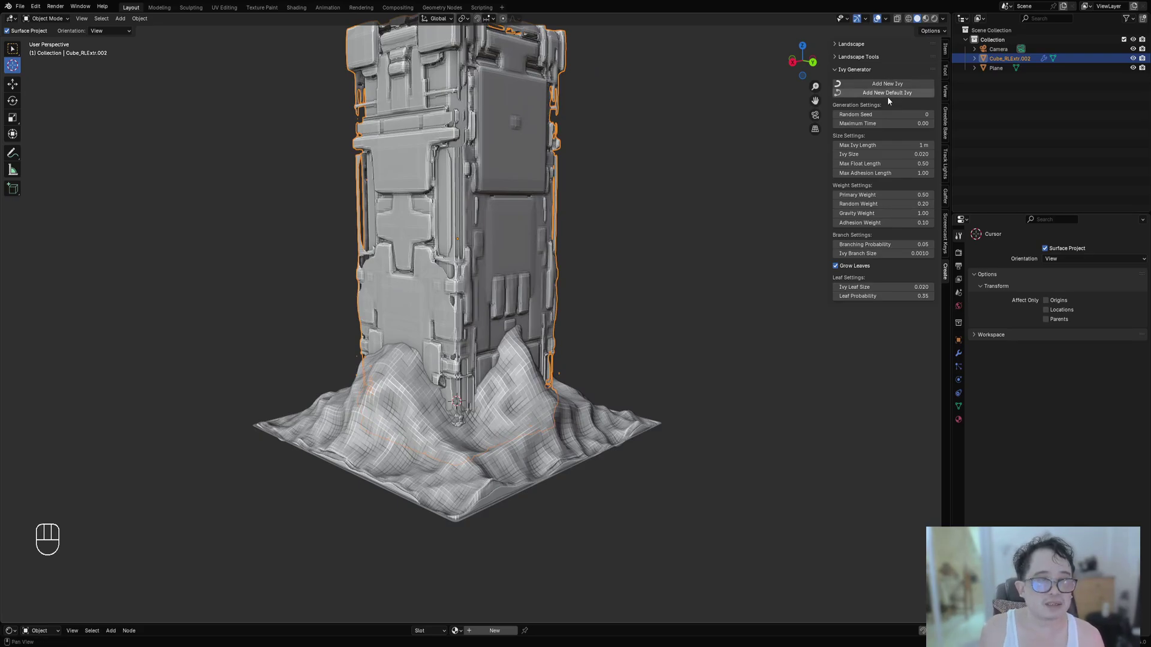
left_click(887, 94)
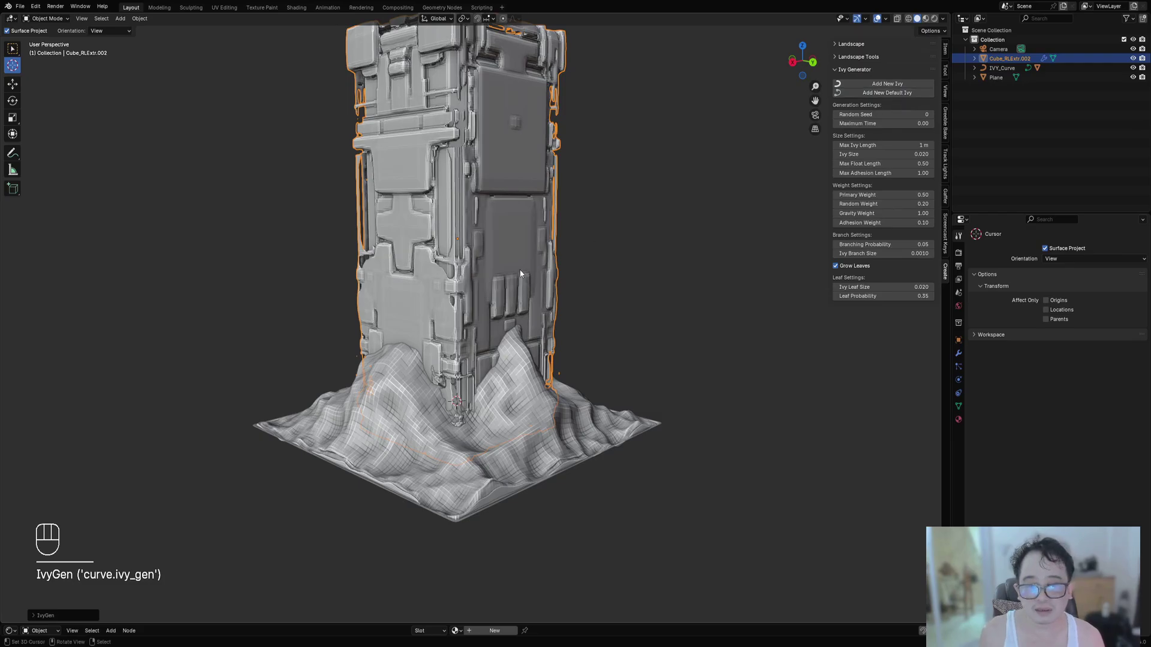
scroll(534, 246, "up", 6)
key("shift+z")
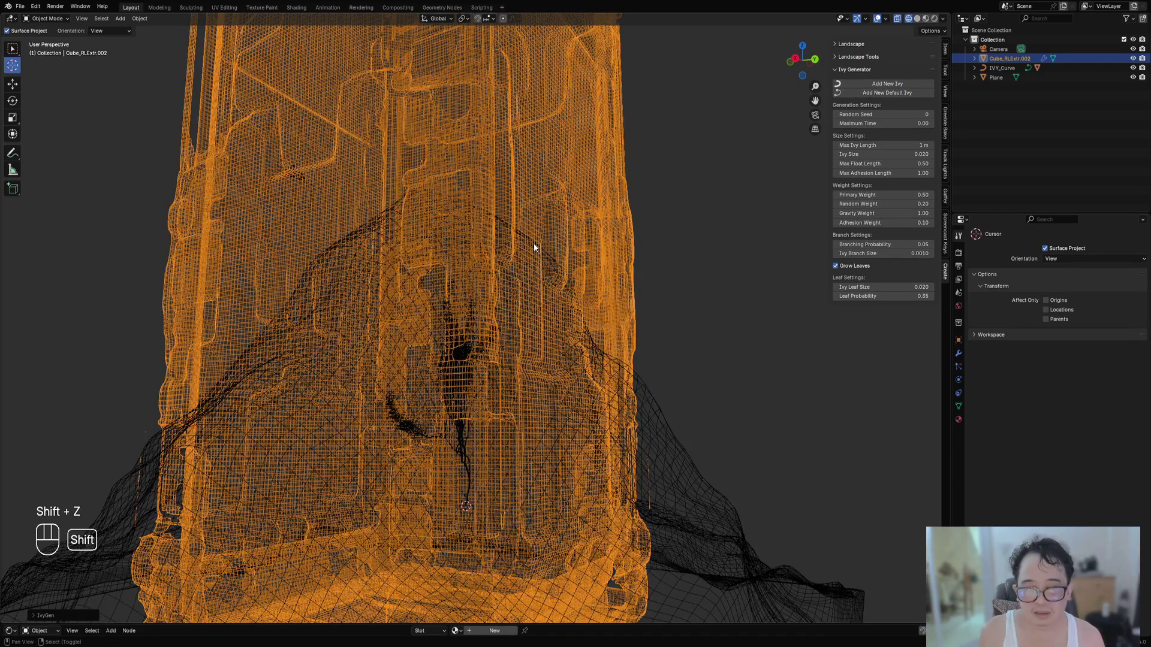
scroll(530, 282, "down", 4)
key("shift+z")
scroll(529, 283, "up", 5)
mouse_move(530, 283)
middle_mouse_down()
mouse_move(519, 257)
mouse_move(538, 261)
mouse_move(530, 253)
mouse_move(499, 376)
mouse_move(478, 311)
mouse_move(379, 233)
middle_mouse_up()
key("ctrl+z")
Reposition the 3D cursor on the tower's corner surface just above the terrain.
scroll(478, 312, "up", 4)
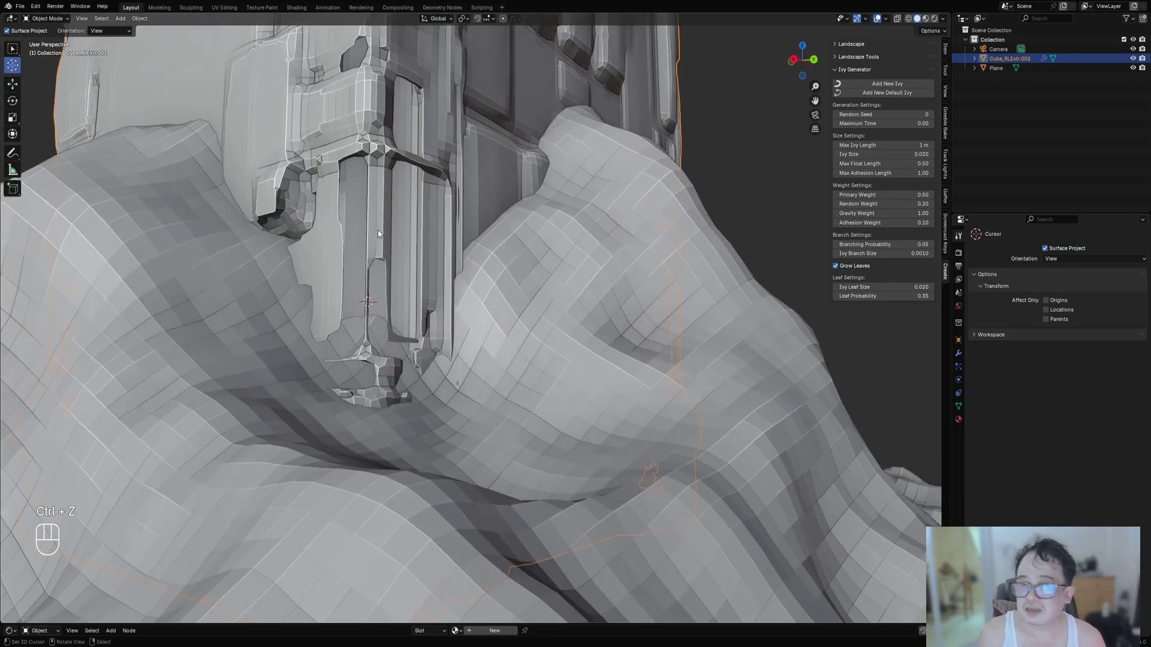
left_click(368, 305)
middle_click_drag(369, 305, 483, 358)
middle_click_drag(536, 482, 363, 305)
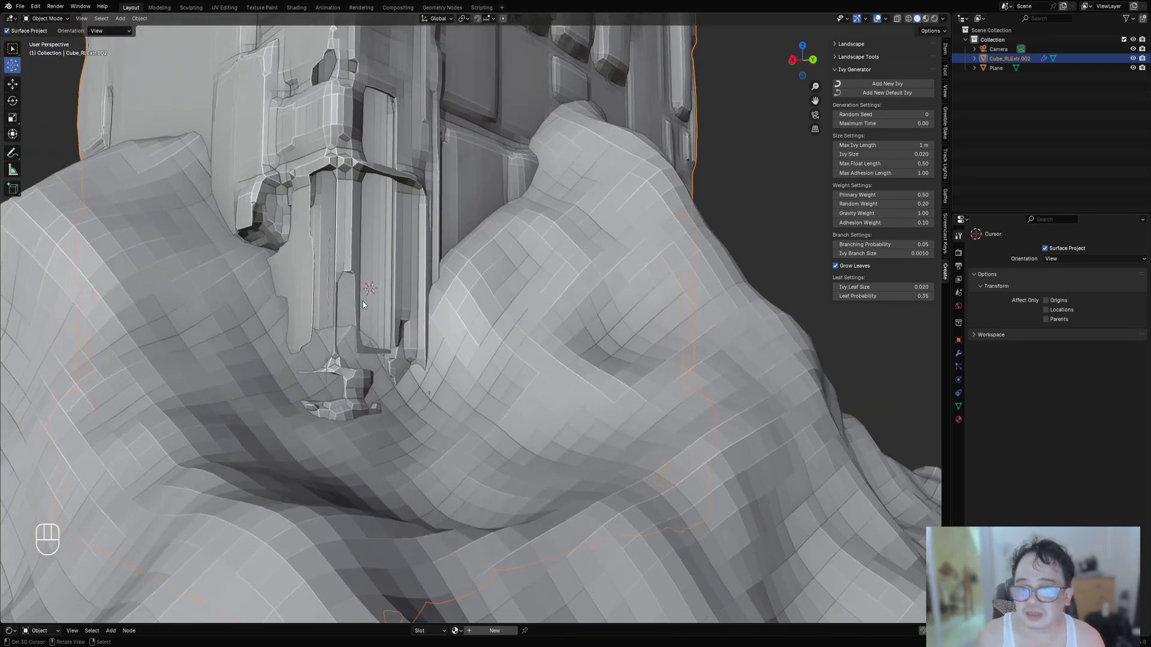
middle_click_drag(335, 250, 565, 323)
Inspect the tower's base mesh around the corner in Edit Mode and wireframe, and return to Object Mode.
key("Tab")
key("shift+z")
scroll(565, 324, "up", 5)
key("shift+z")
scroll(565, 318, "down", 6)
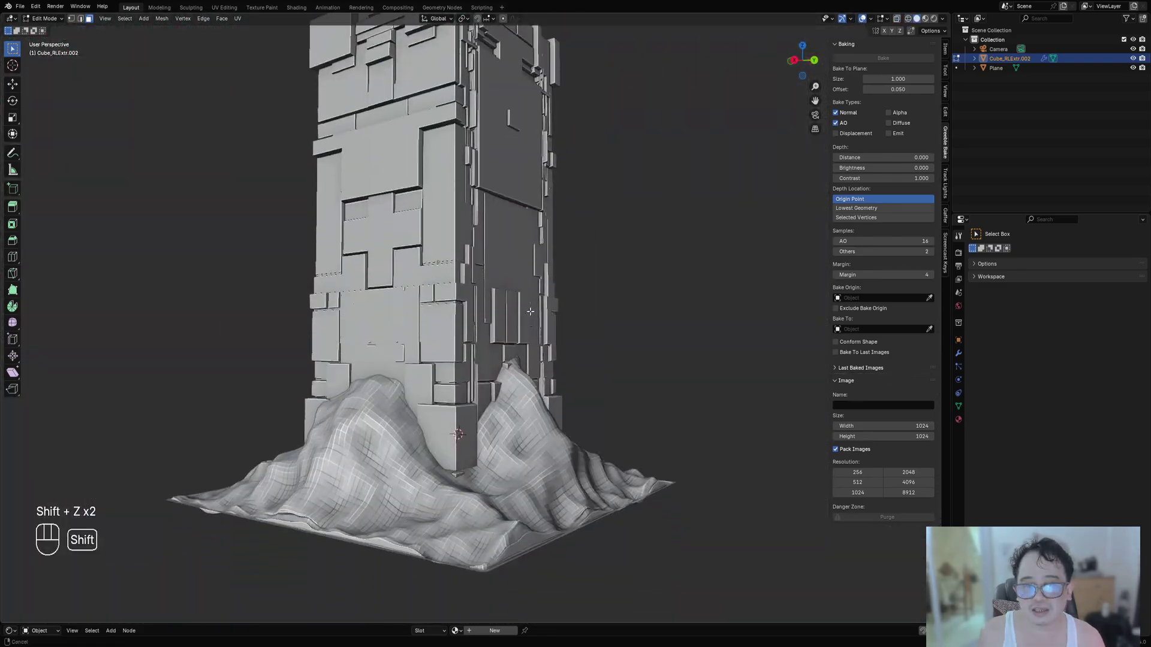
middle_click_drag(465, 390, 444, 331, "shift")
scroll(445, 330, "up", 3)
key("Tab")
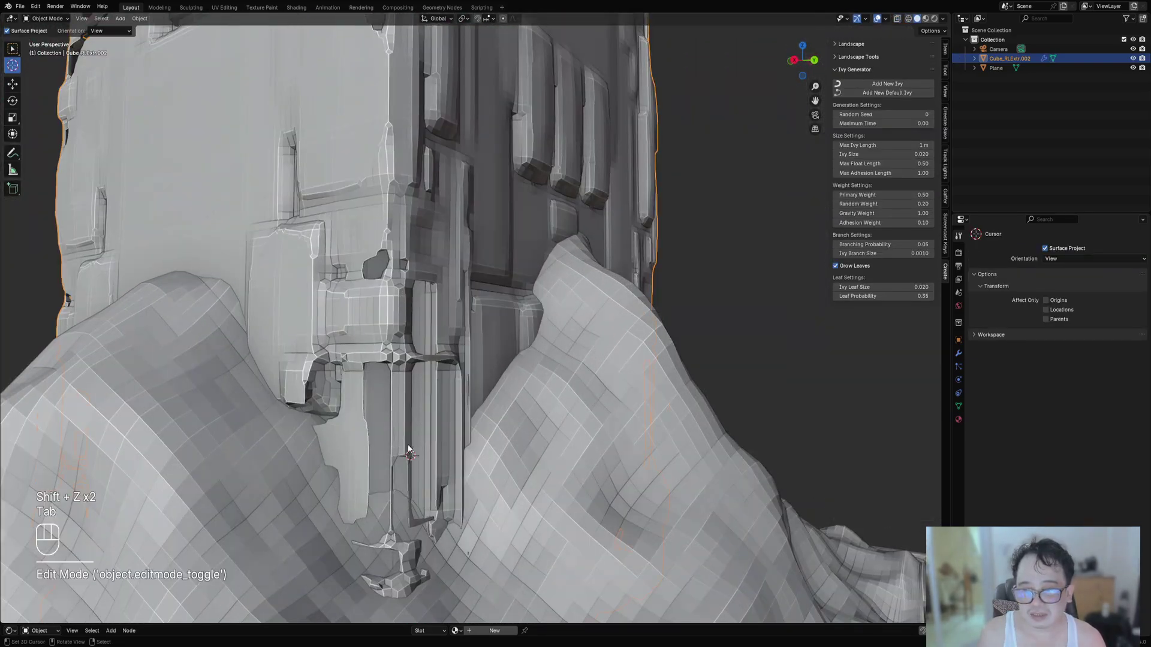
Grow a new default ivy on the tower from the 3D cursor at its base corner.
middle_click_drag(407, 444, 421, 428)
scroll(514, 374, "up", 5)
scroll(517, 359, "down", 5)
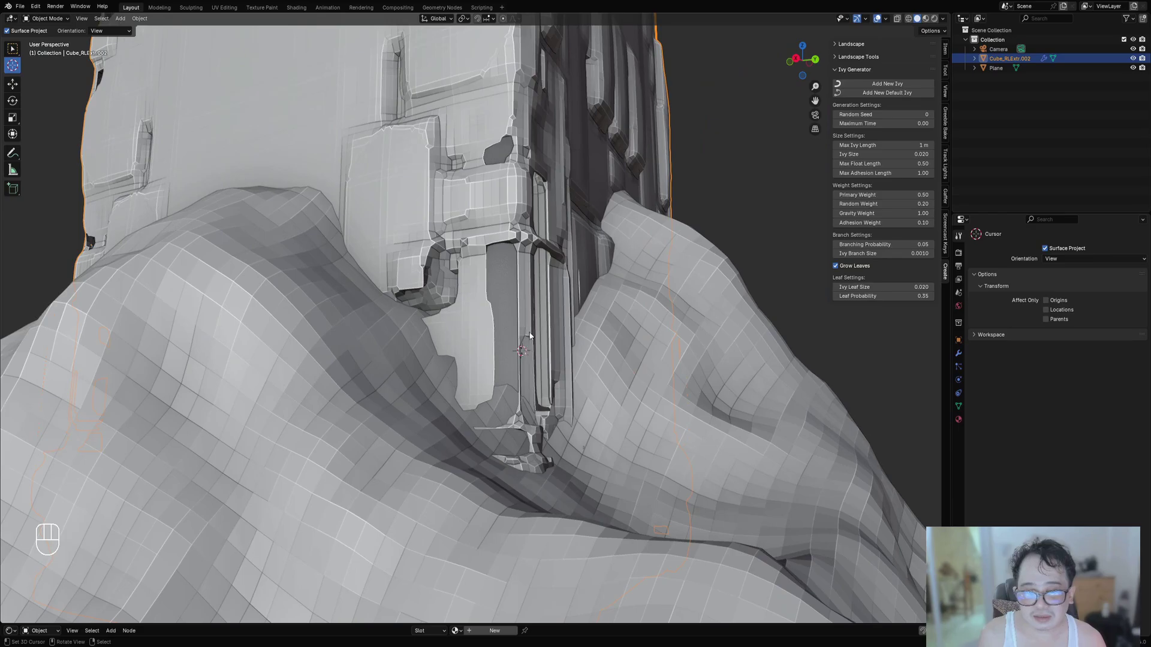
key("Home")
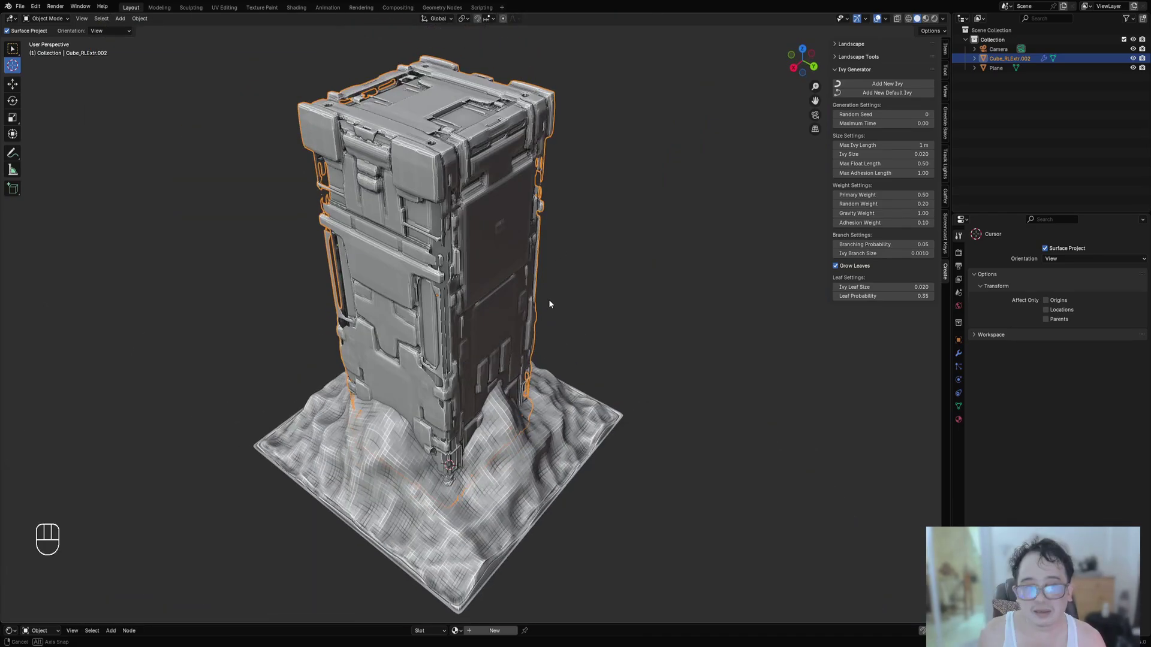
left_click(879, 93)
middle_click_drag(625, 386, 621, 343)
scroll(621, 343, "up", 5)
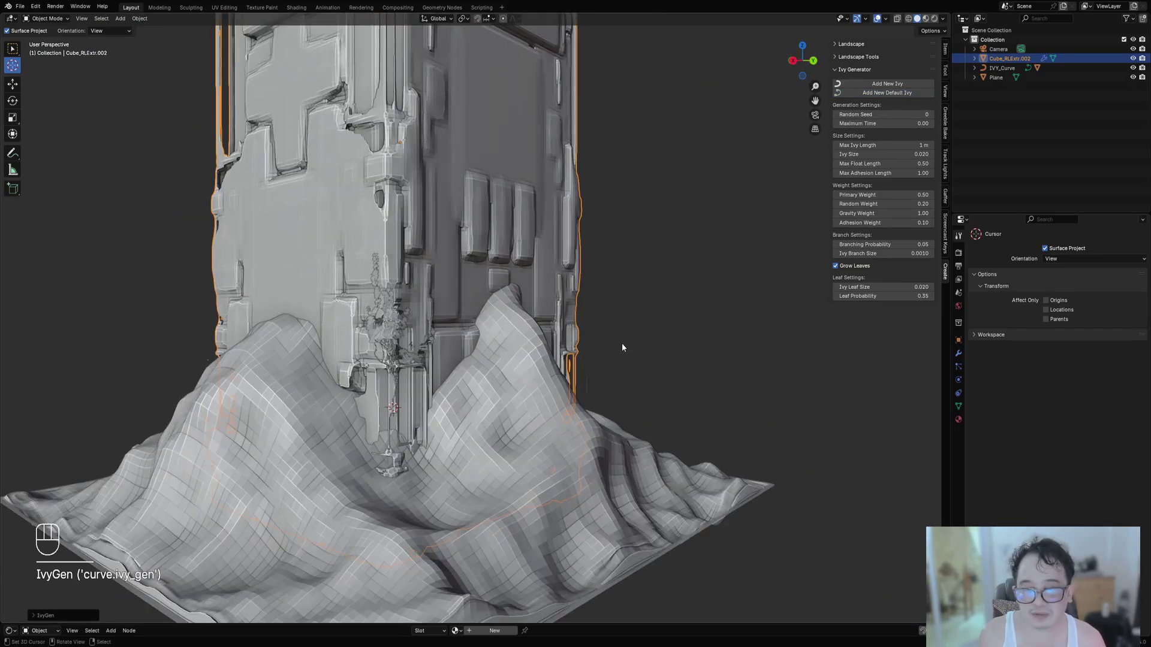
Set the maximum ivy length to 4 m and update the ivy on the tower so it regrows with that length.
middle_click_drag(638, 258, 661, 432, "shift")
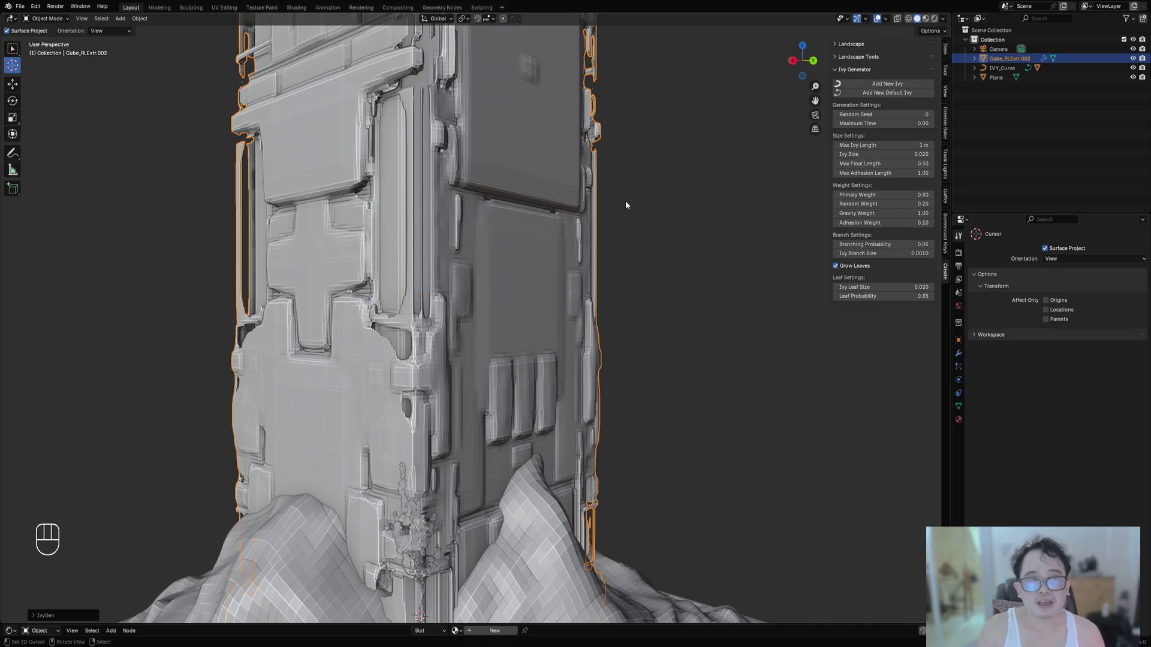
key("F9")
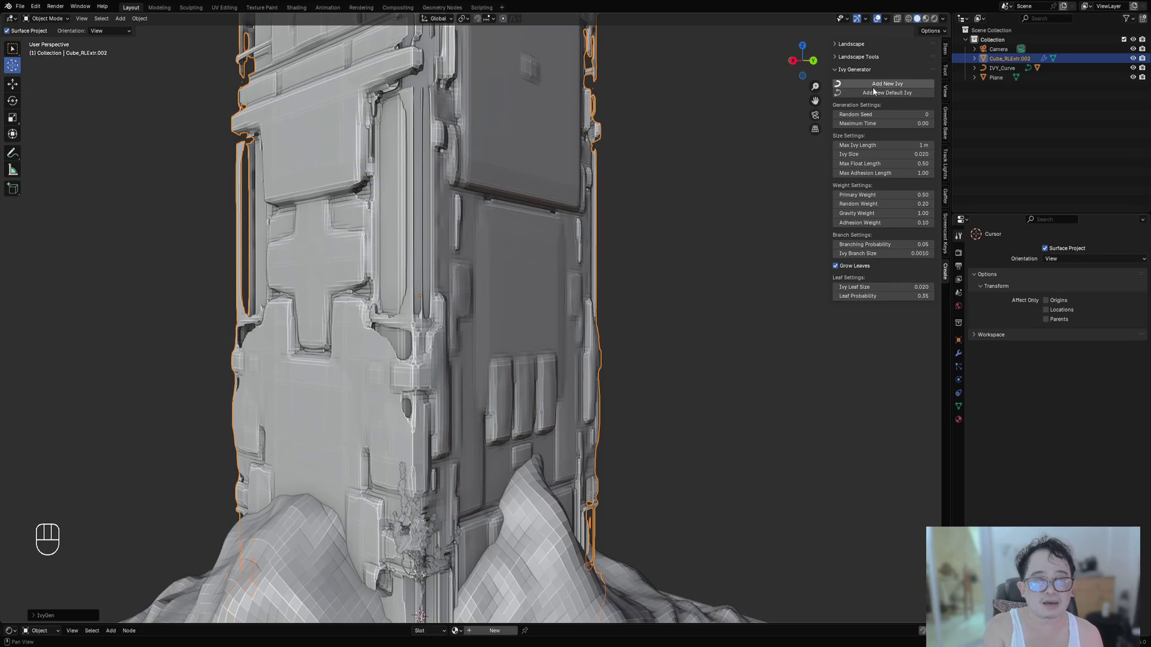
key("n")
key("n")
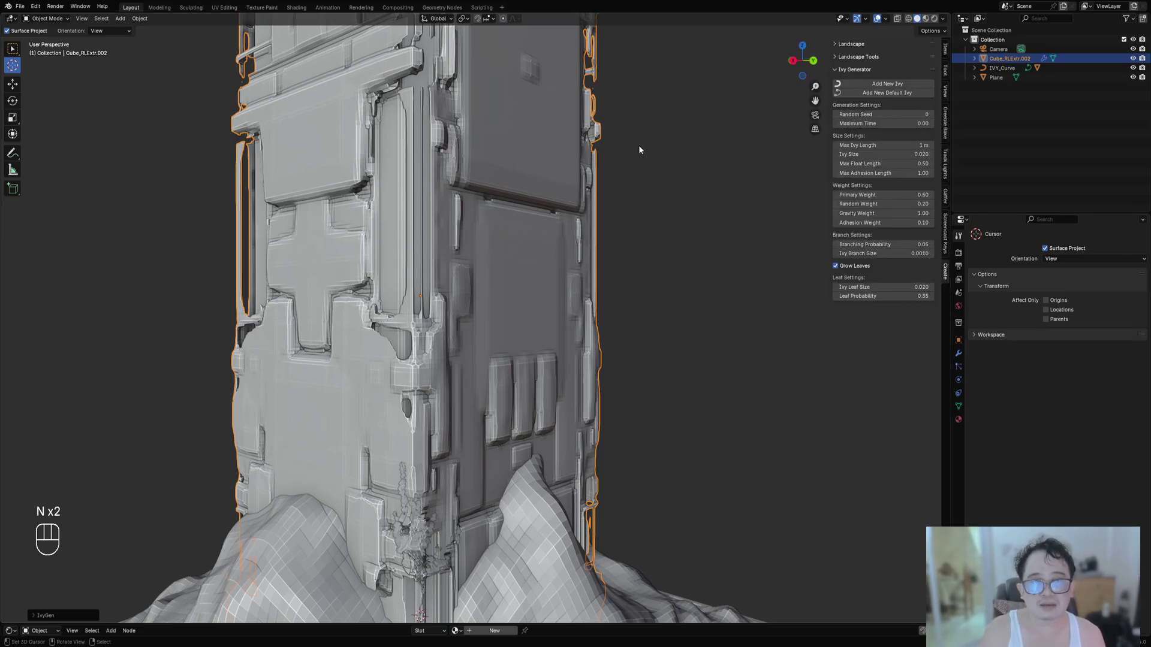
key("F9")
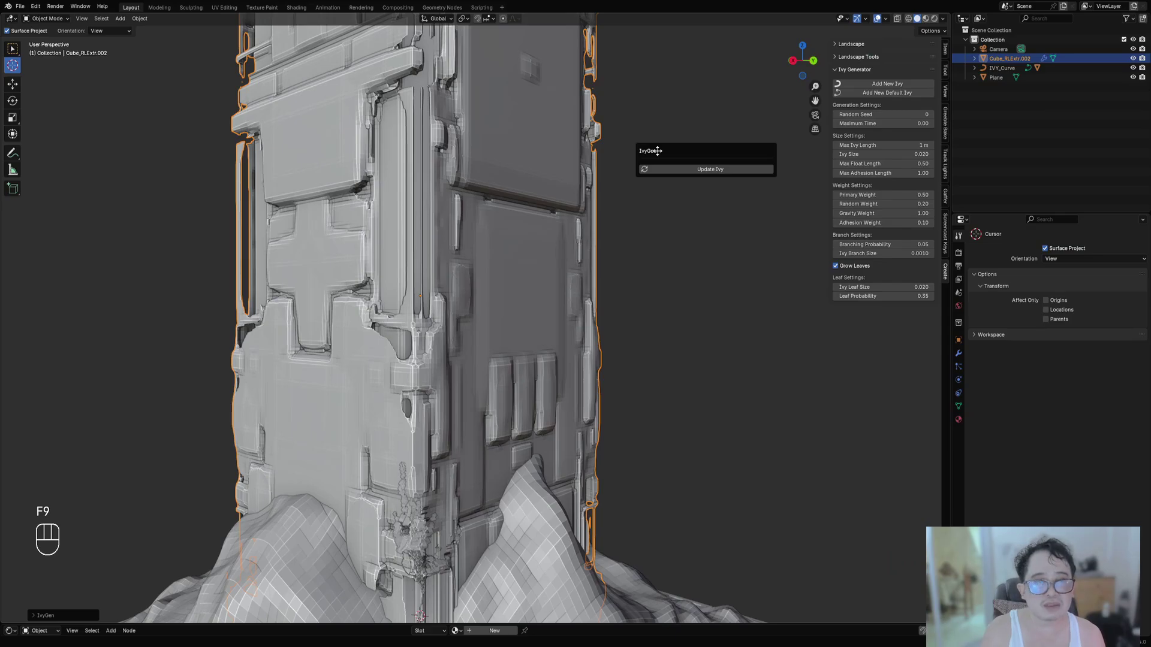
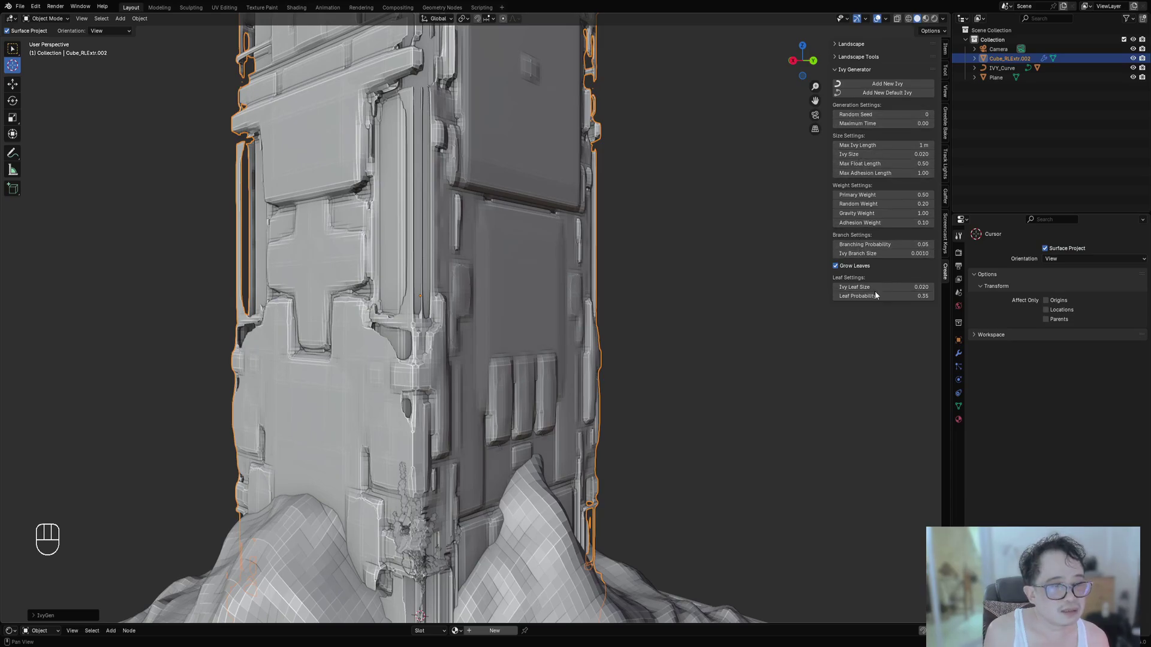
left_click(869, 144)
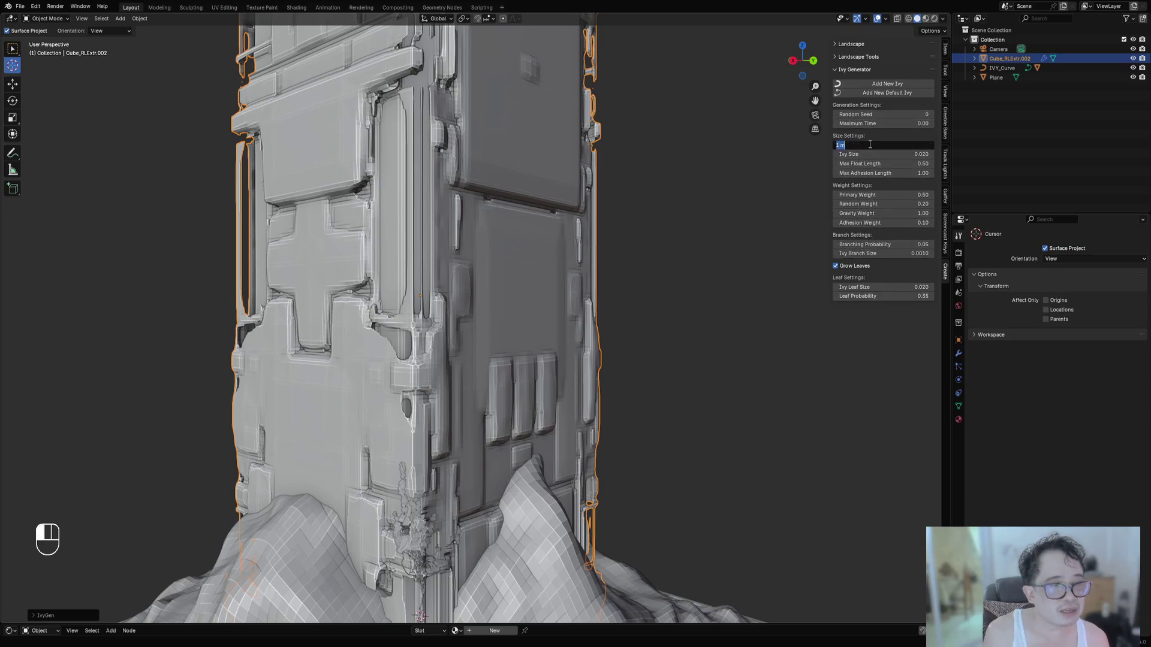
type("4")
key("Return")
scroll(621, 250, "down", 4)
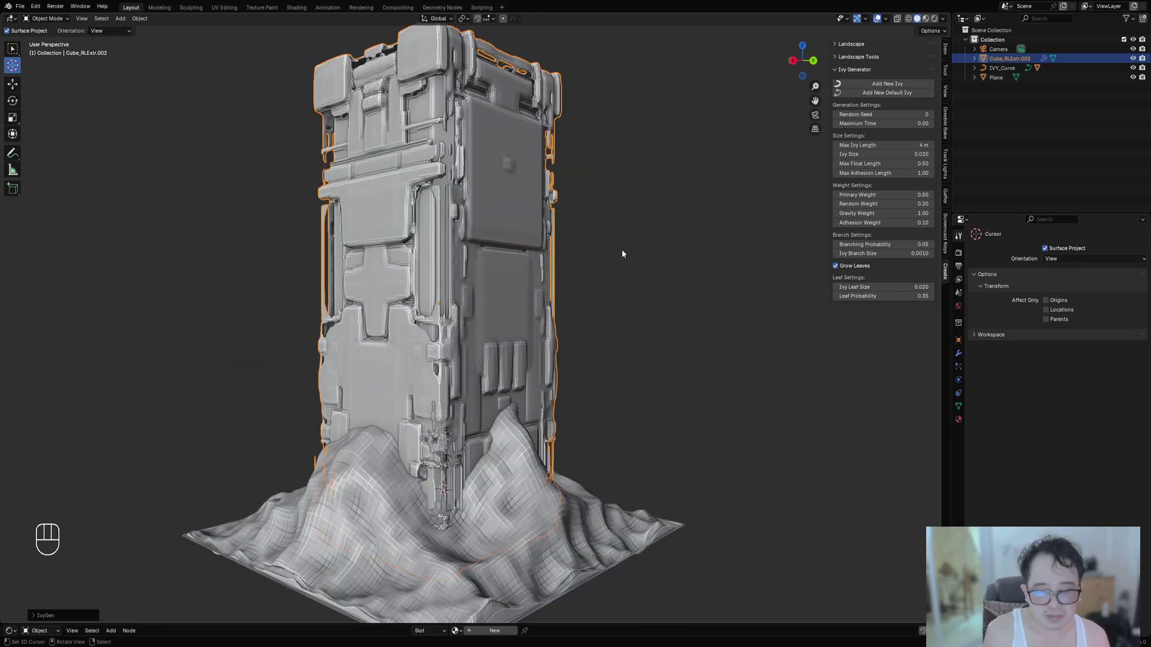
key("F9")
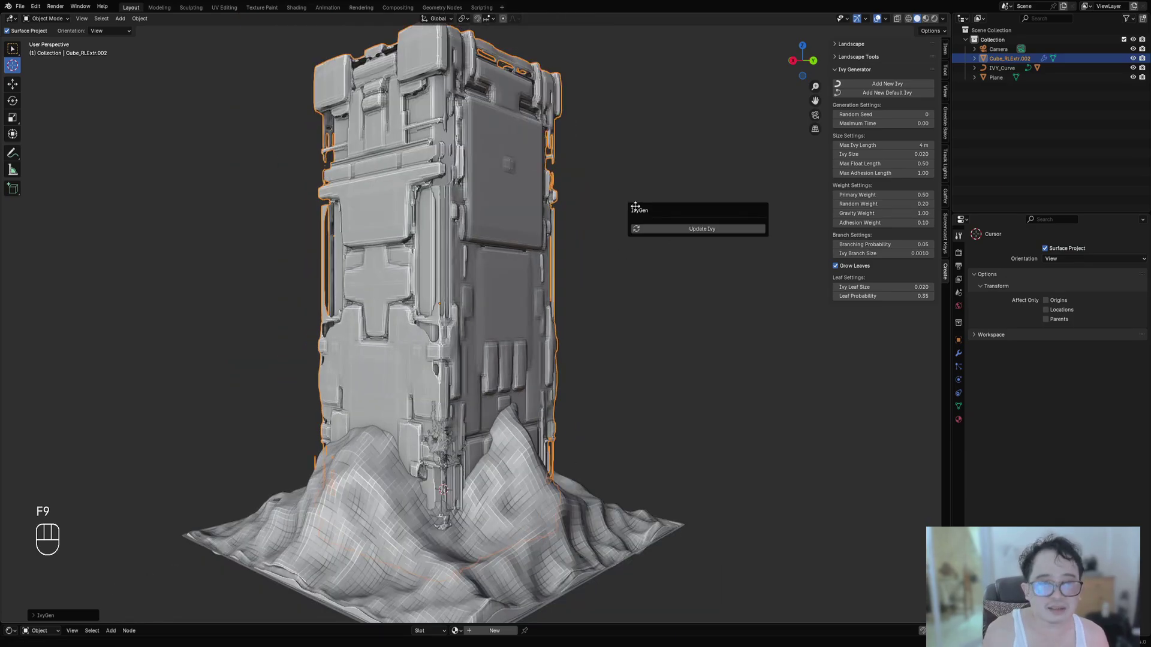
left_click(674, 231)
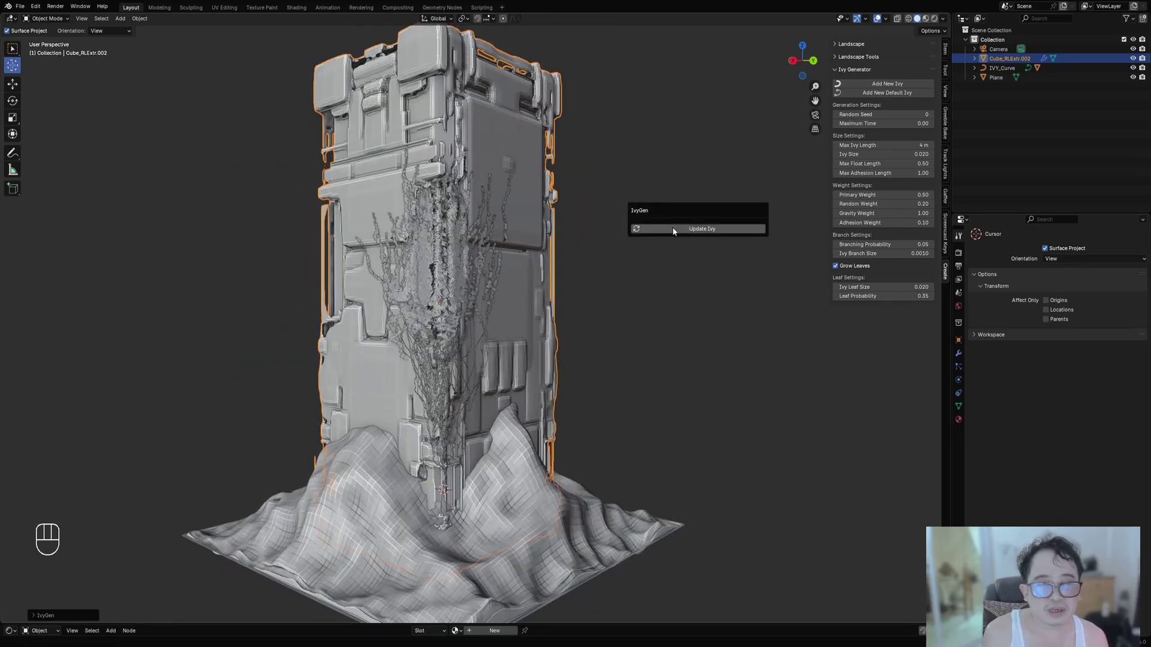
middle_click_drag(604, 244, 619, 269)
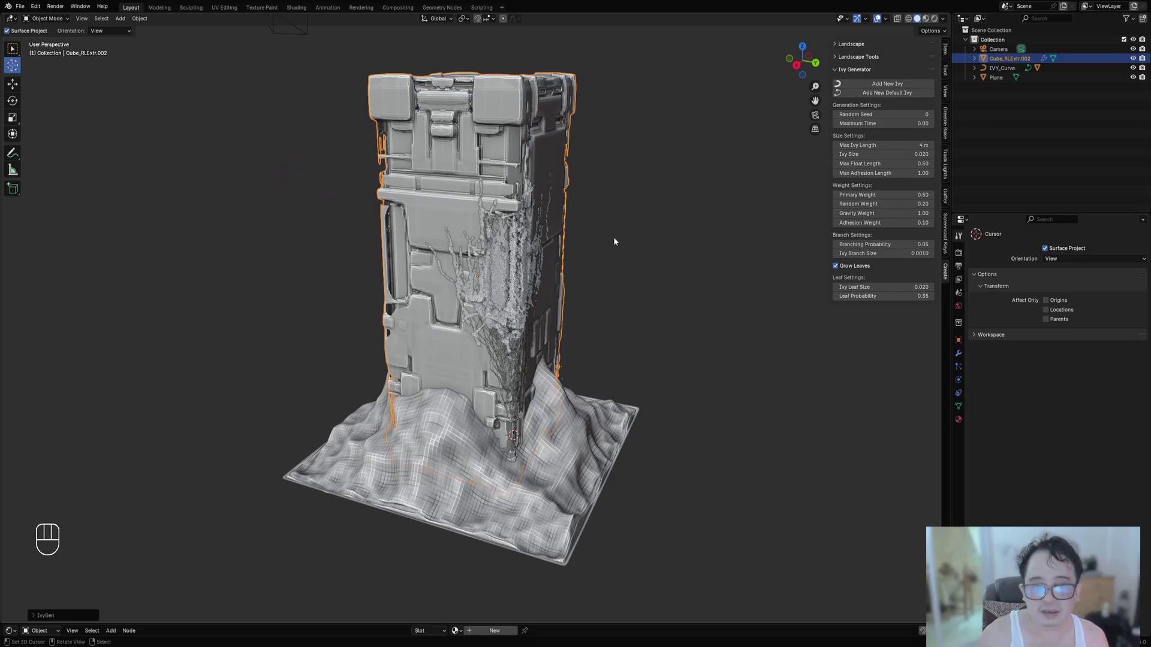
Try moving the terrain away from the tower, check the last operation's settings, and undo the move.
left_click(619, 406)
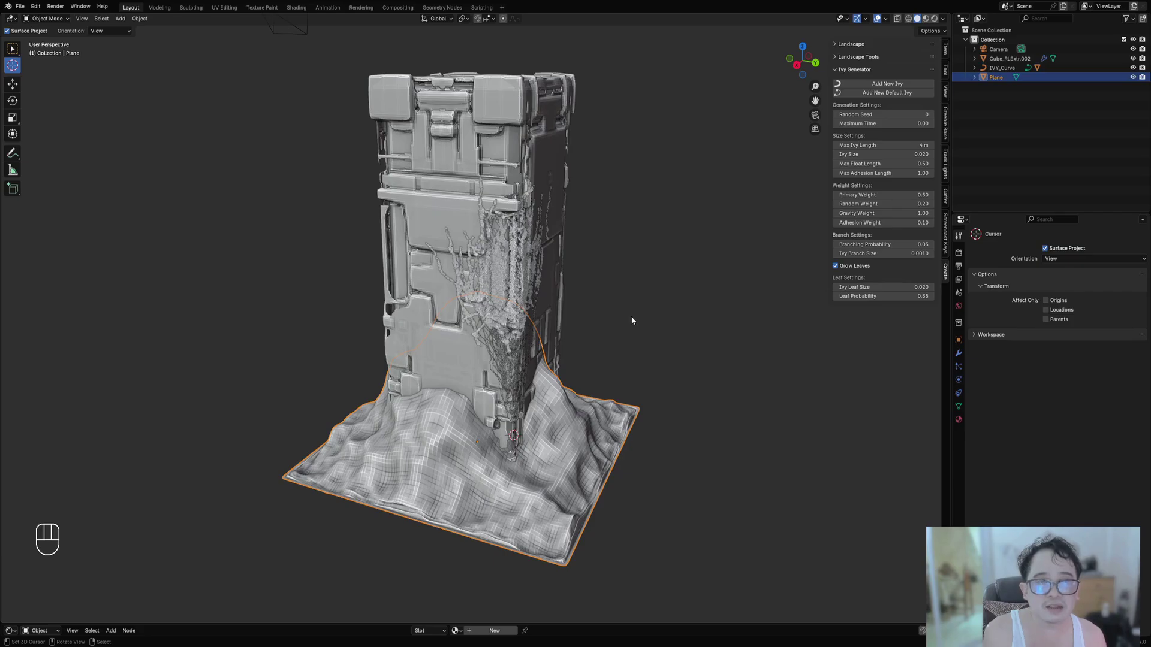
middle_click_drag(715, 276, 679, 289)
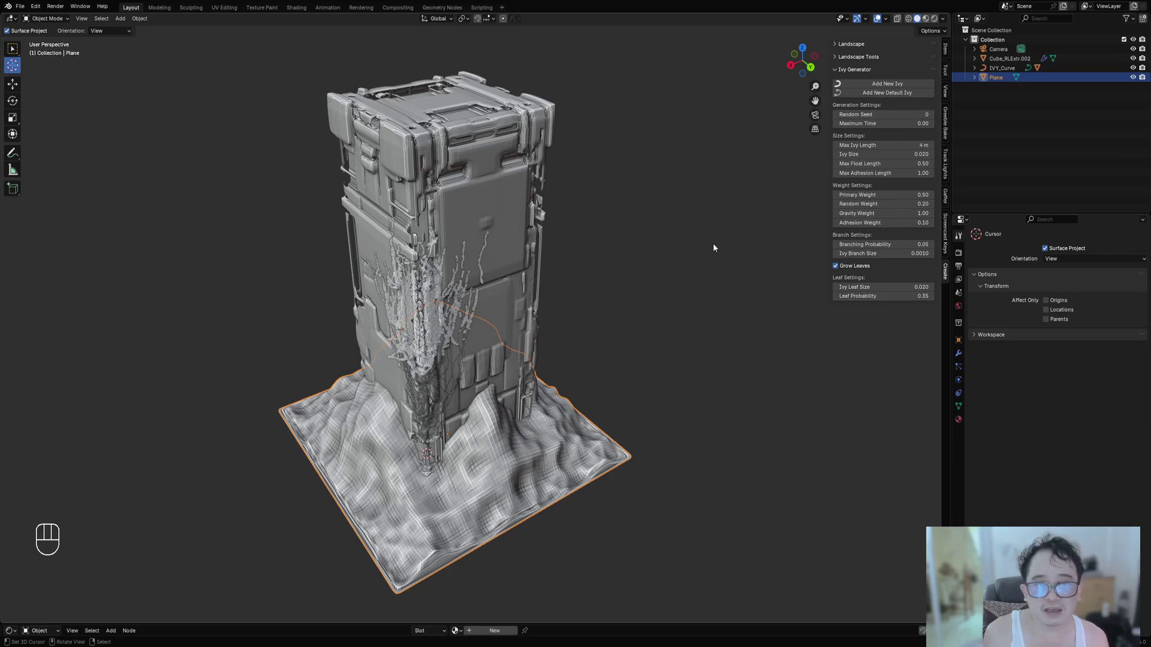
middle_click_drag(714, 247, 689, 177)
key("F9")
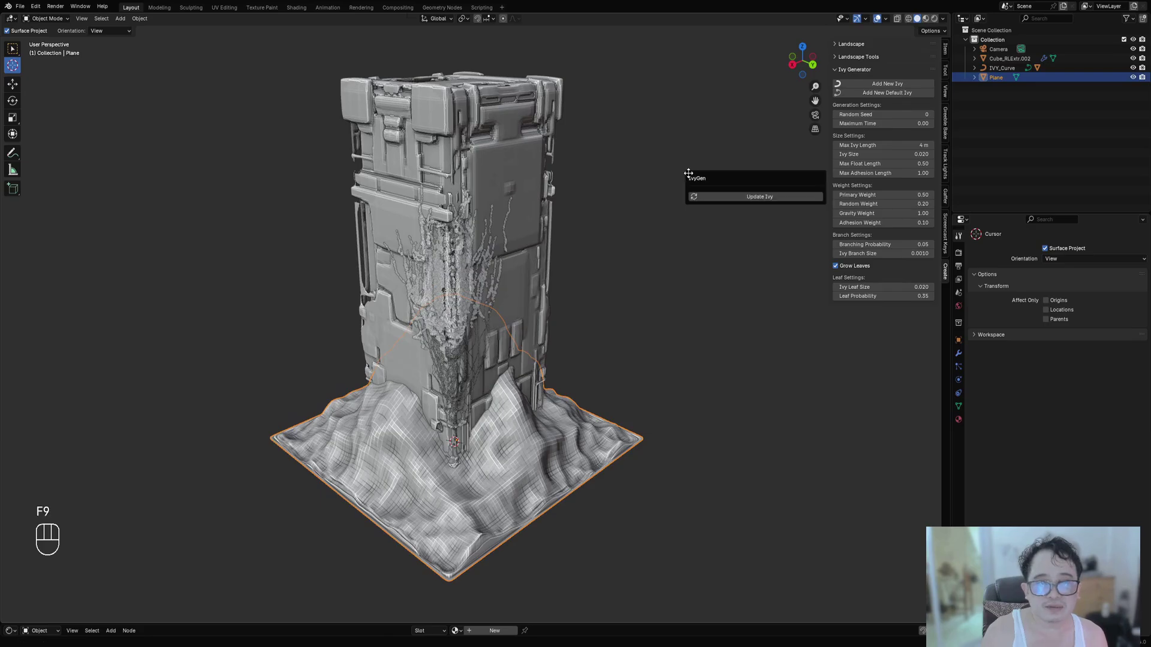
key("g")
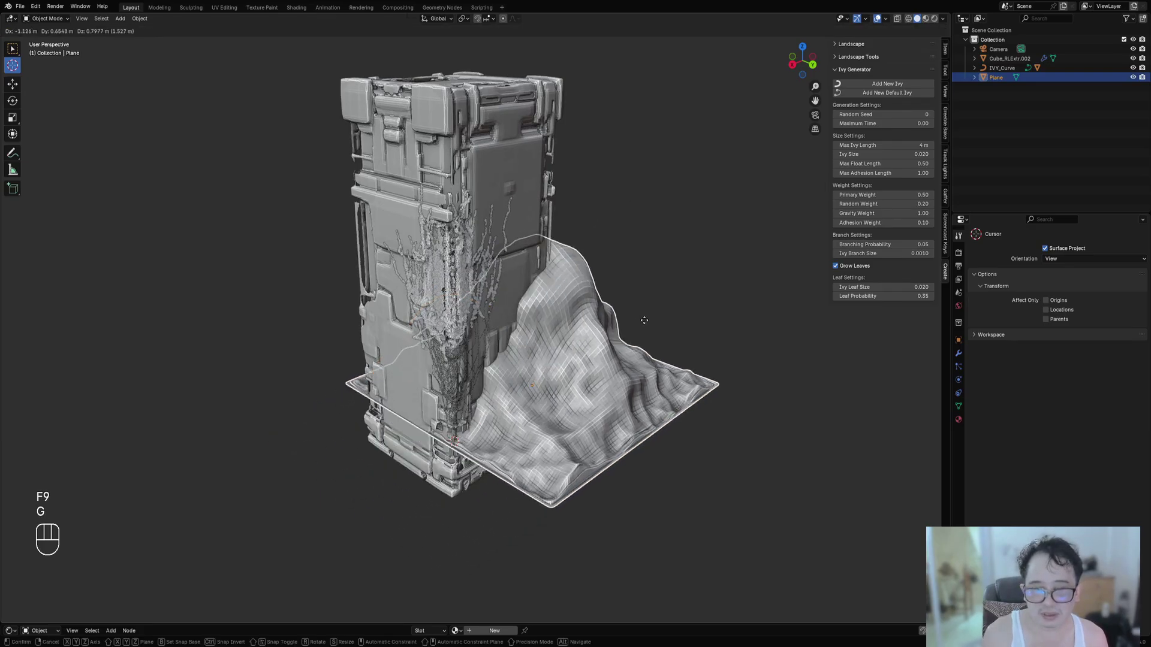
left_click(629, 242)
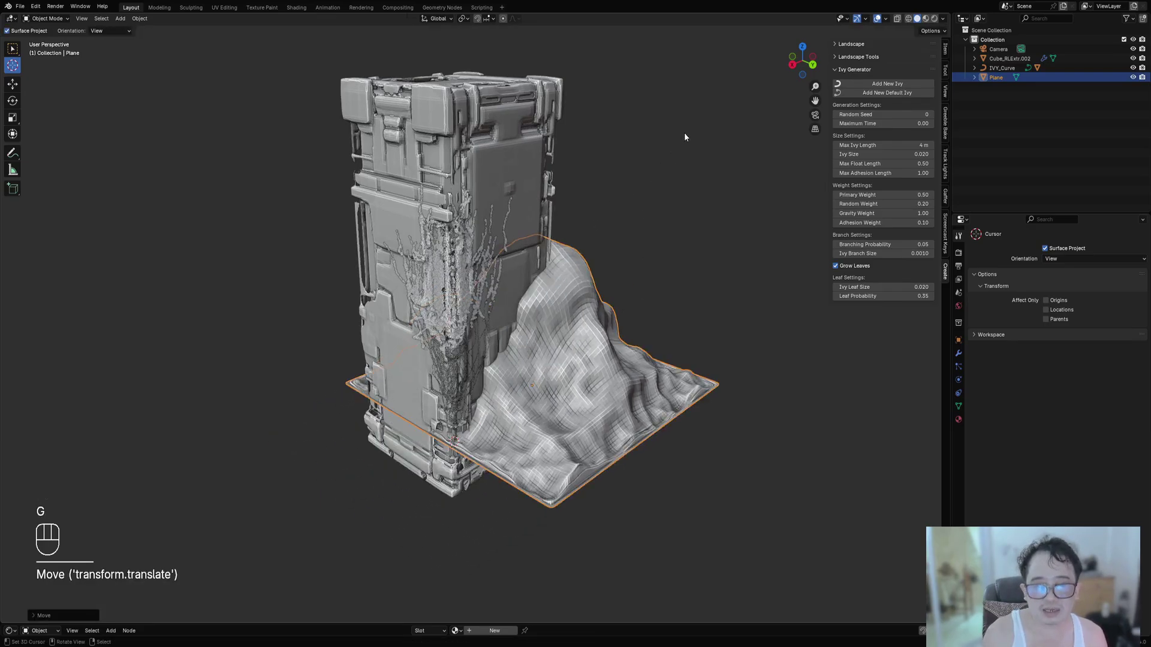
key("F9")
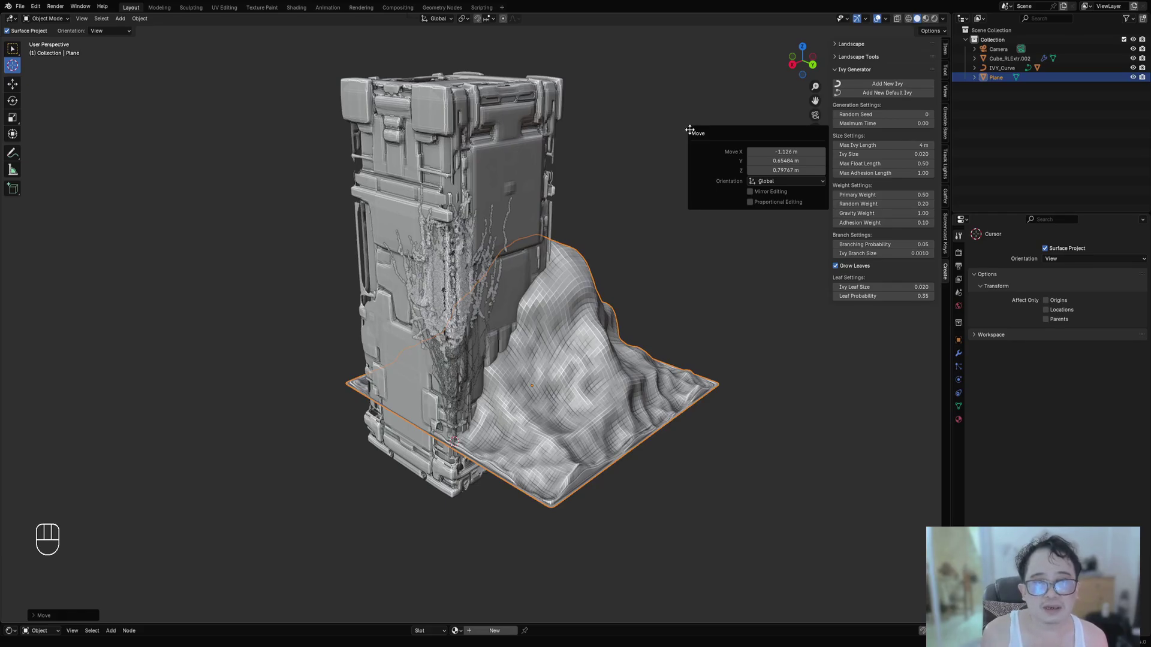
key("ctrl+z")
Examine the size and density of the ivy leaves up close around the tower's corner.
middle_click_drag(594, 290, 519, 252)
scroll(519, 252, "up", 4)
middle_click_drag(395, 201, 462, 441)
scroll(461, 441, "up", 3)
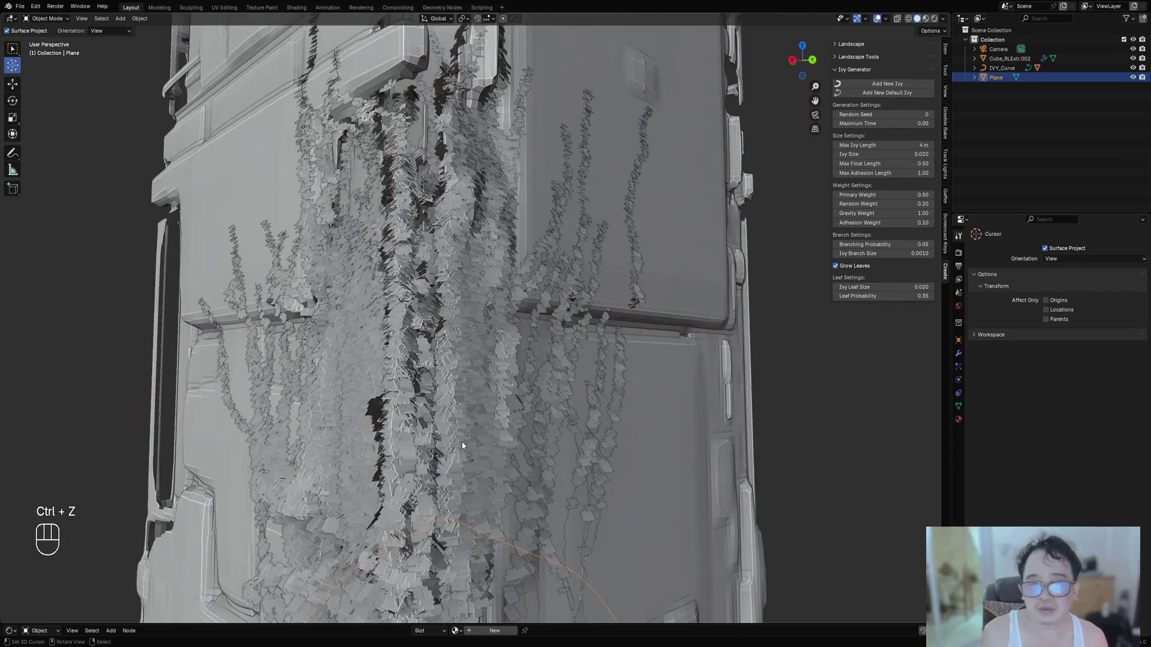
middle_click(455, 400, "alt")
scroll(502, 380, "up", 4)
left_click(469, 339)
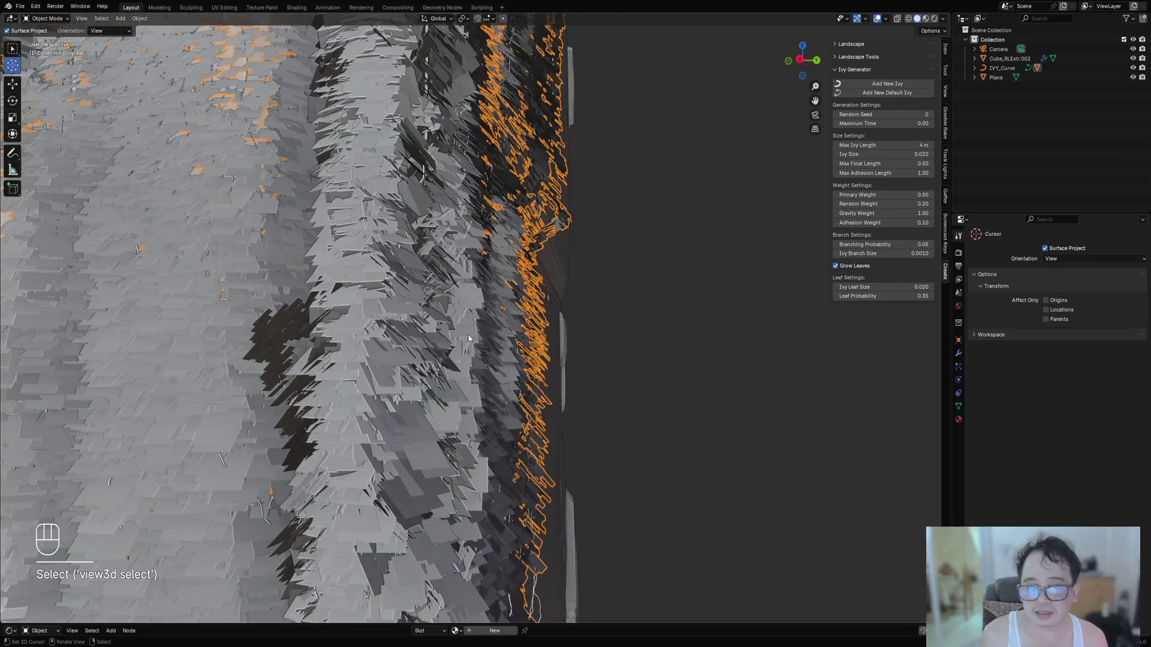
middle_click_drag(548, 292, 474, 303)
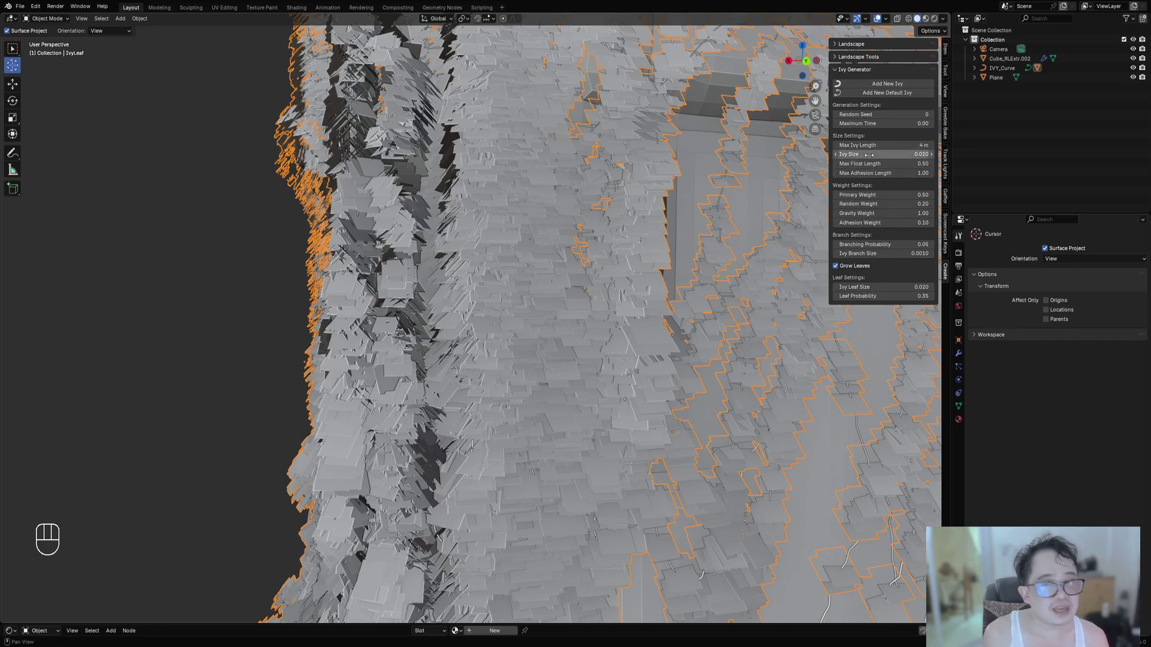
scroll(480, 306, "down", 8)
Delete the ivy curve and its separate leaf mesh from the tower.
middle_click_drag(389, 299, 478, 324)
right_click(479, 326)
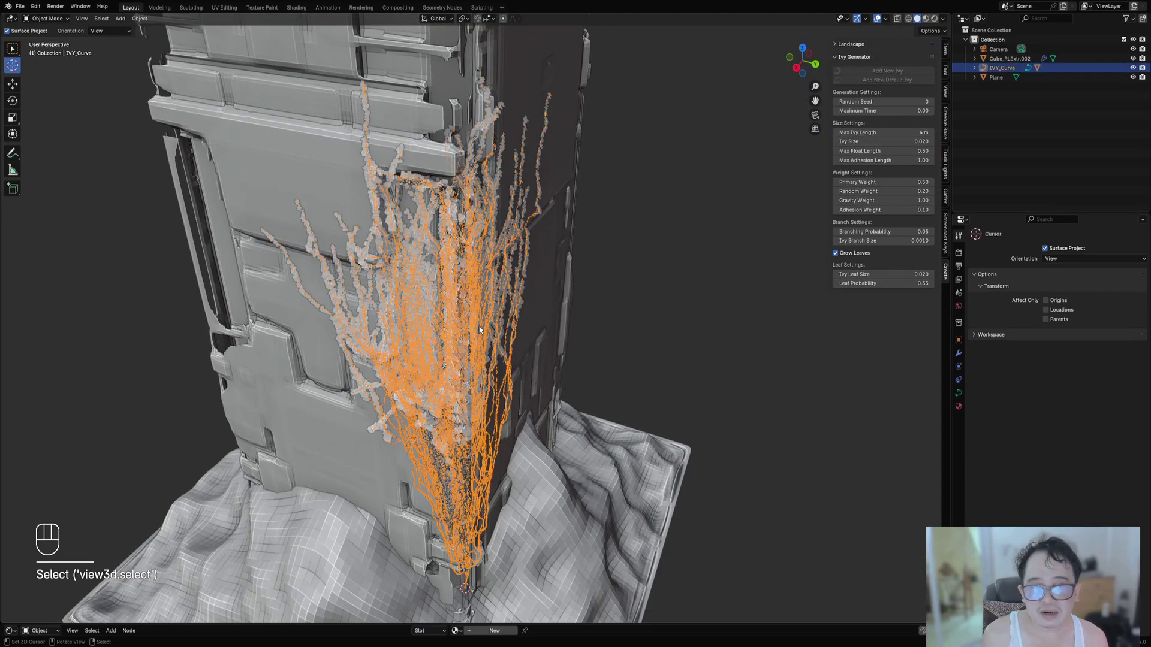
key("x")
middle_click_drag(516, 405, 517, 381)
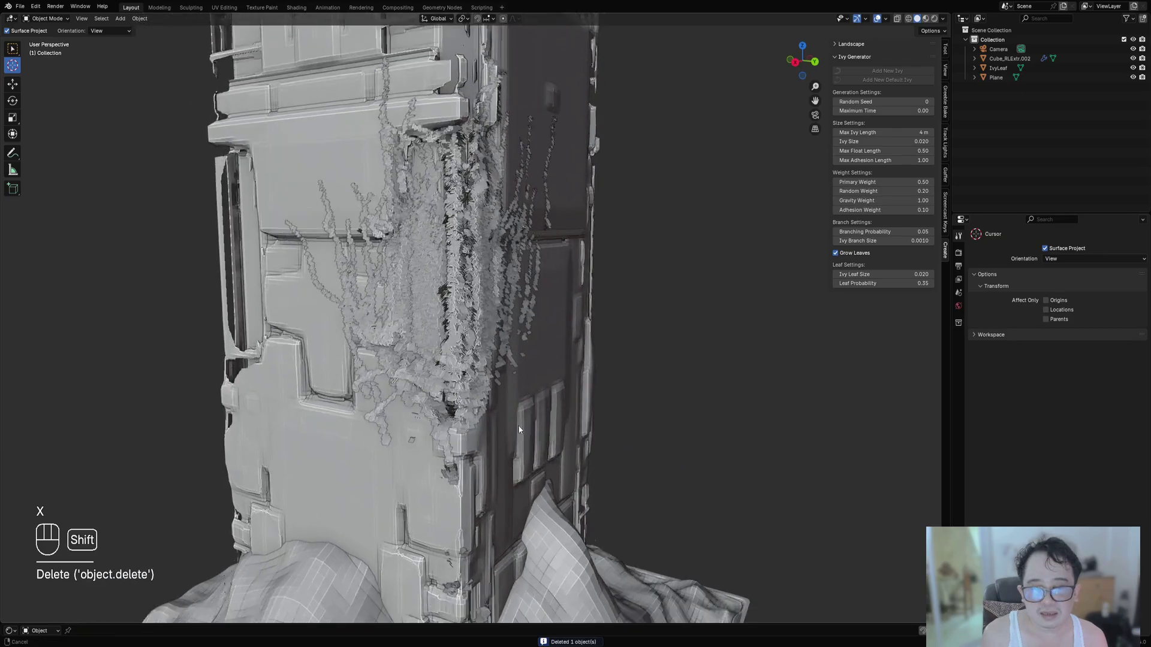
middle_click_drag(518, 425, 496, 198, "shift")
scroll(509, 372, "up", 2)
right_click(493, 312)
key("x")
left_click(493, 312)
Set the maximum ivy length to 5 m and the ivy size to 0.040 in the Ivy Generator.
scroll(498, 336, "down", 2)
scroll(491, 308, "up", 2)
middle_click_drag(484, 452, 569, 389)
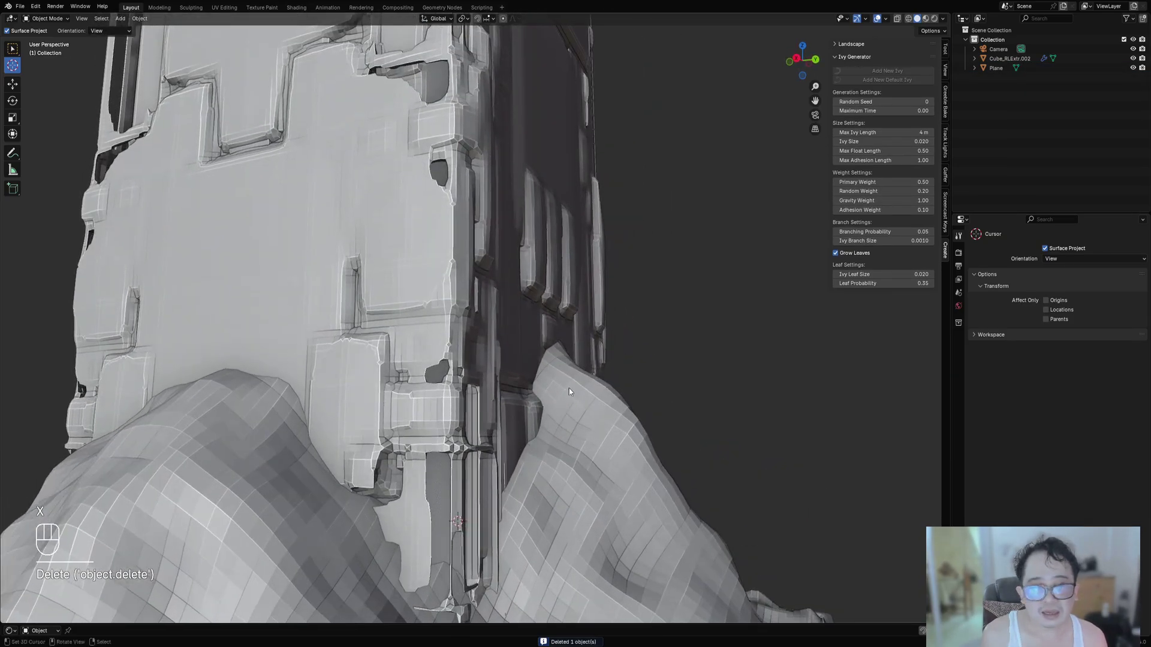
left_click(882, 129)
type("5")
key("Return")
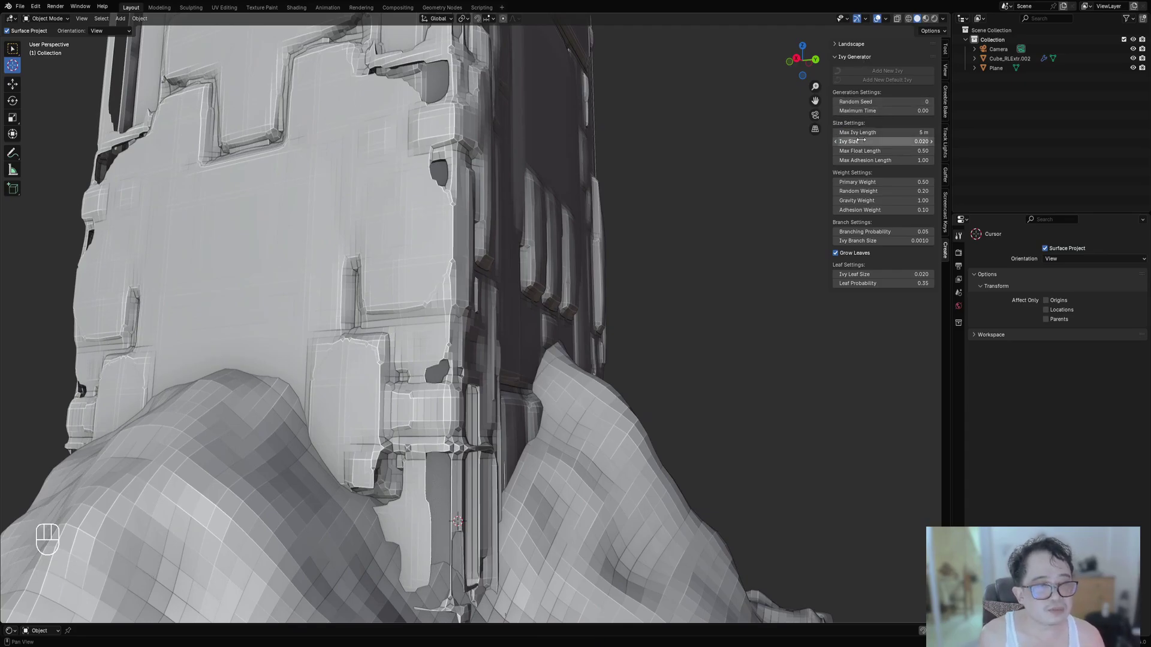
left_click(868, 141)
left_click(871, 149)
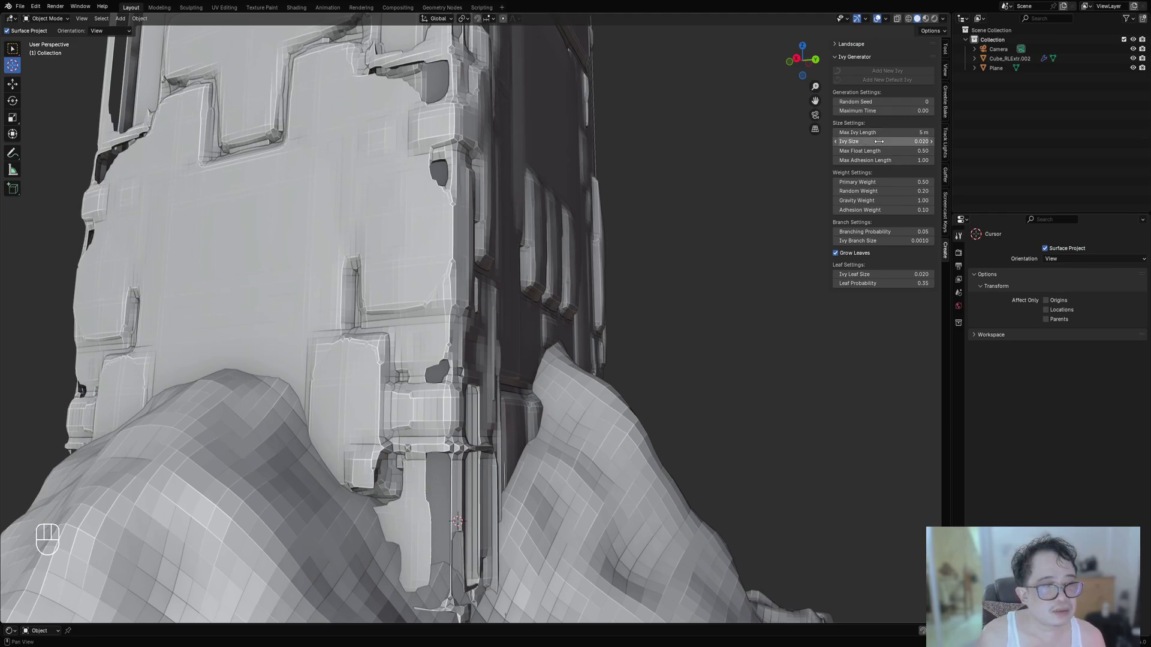
left_click(879, 142)
type(".05")
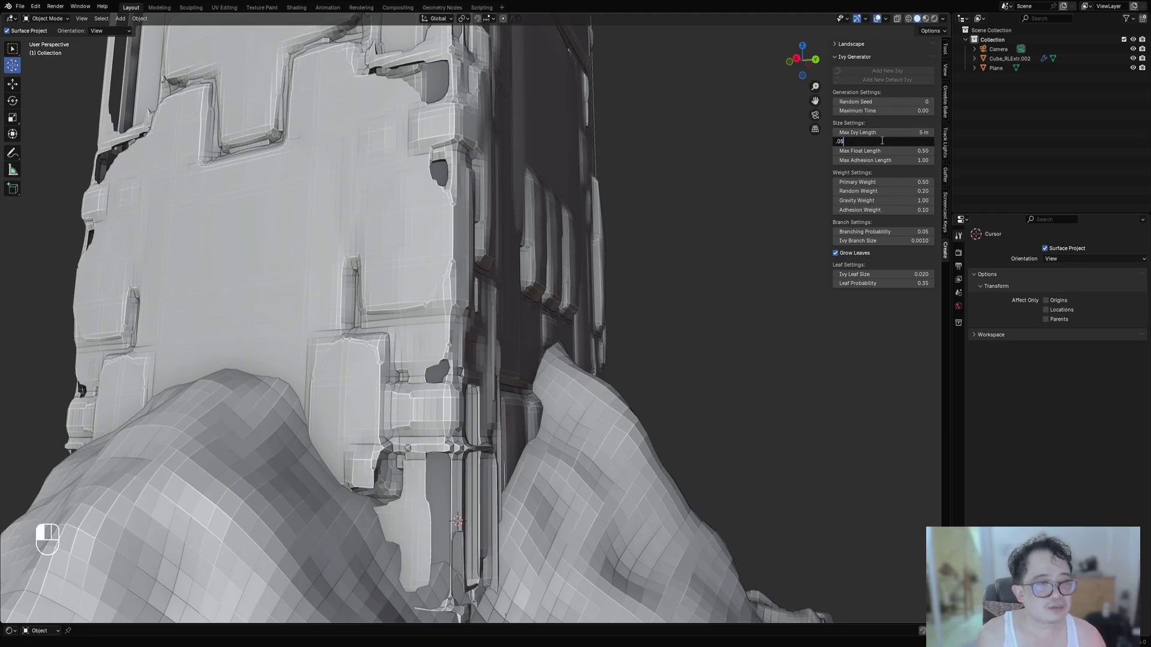
key("Return")
left_click_drag(881, 140, 880, 140)
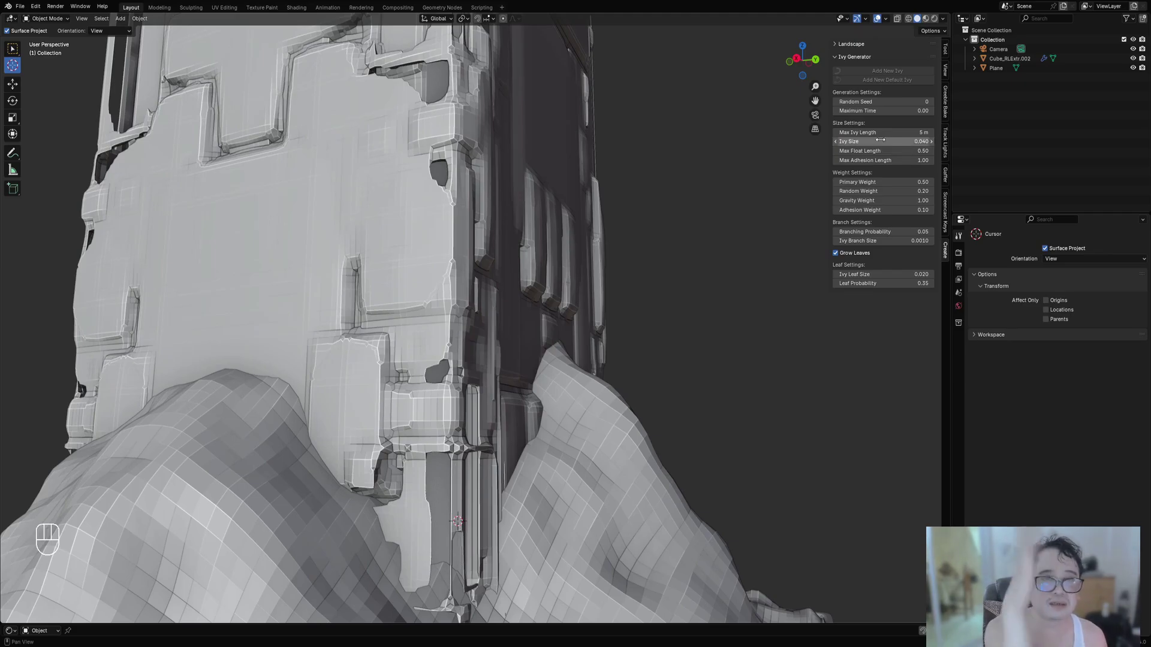
Set the ivy branch size to 0.002 in the Ivy Generator.
left_click(910, 243)
key("Return")
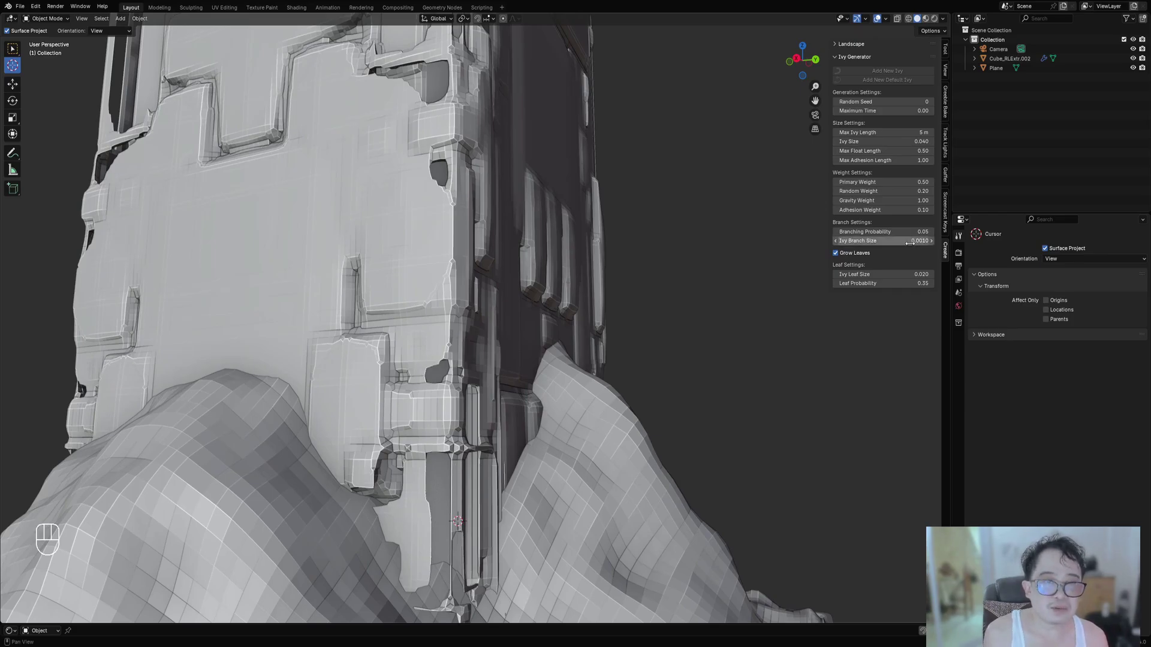
left_click(911, 242)
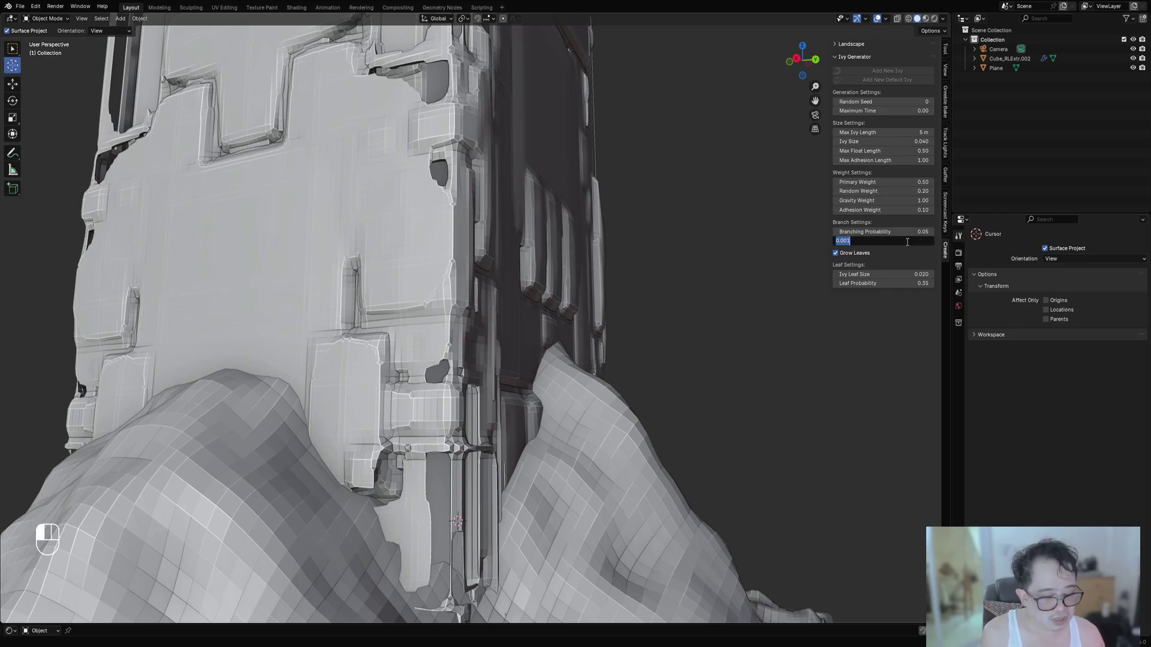
type("0.002")
key("Return")
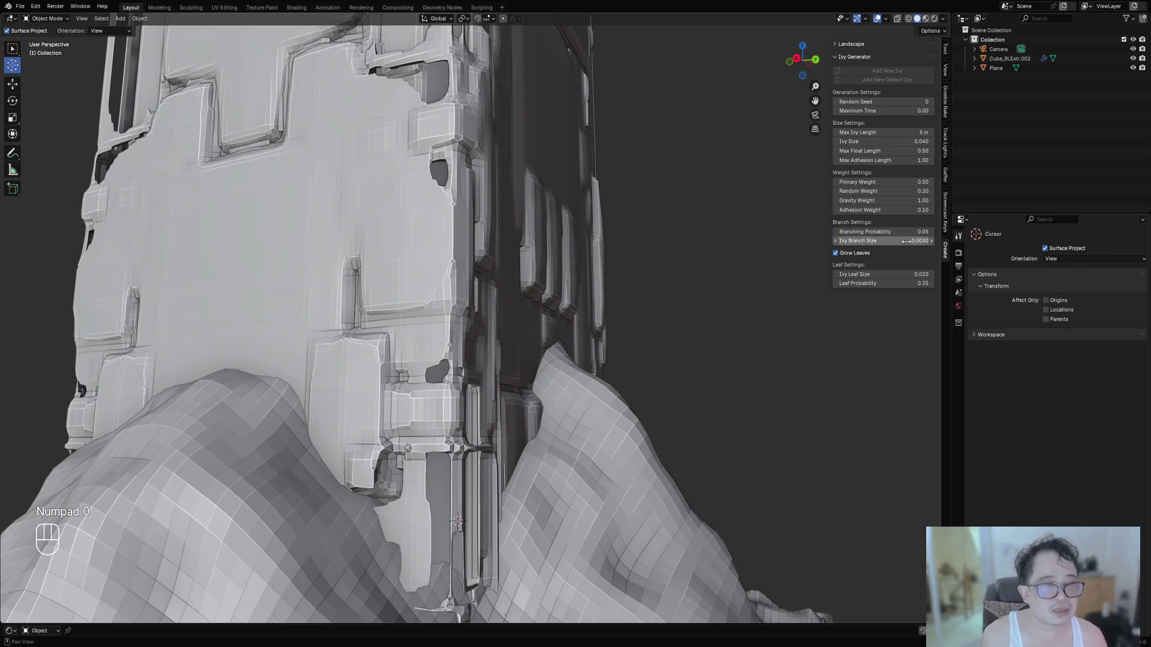
Try placing the 3D cursor on the tower's lower corner and check the last operation's settings.
scroll(371, 296, "down", 5)
scroll(558, 241, "up", 3)
middle_click_drag(467, 273, 472, 389)
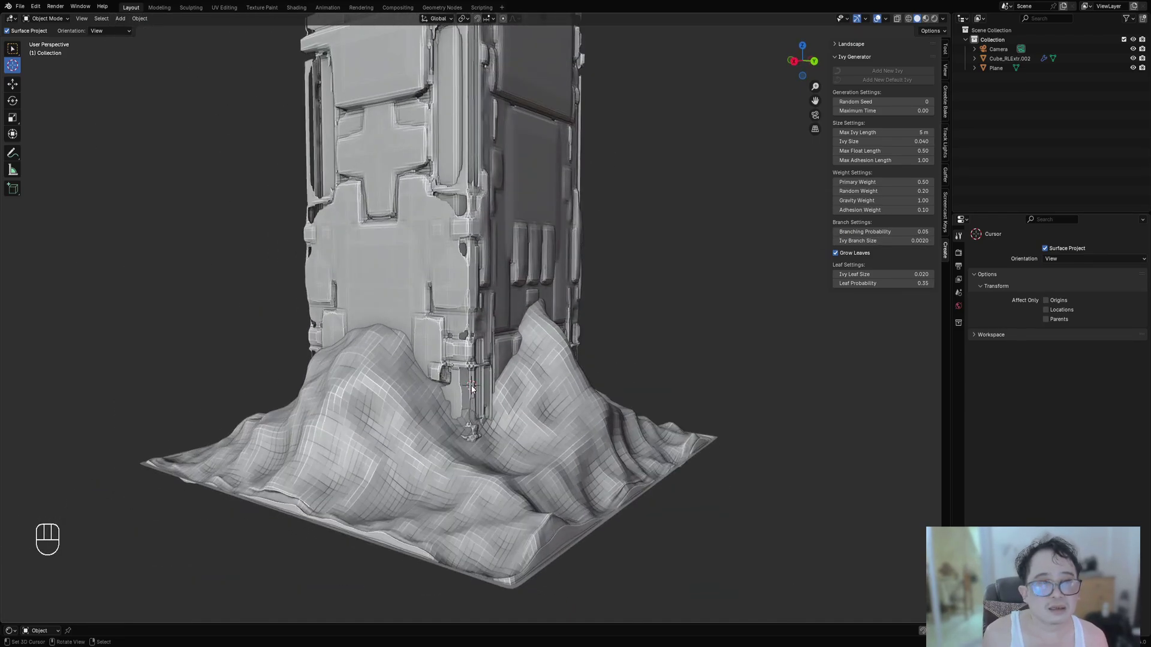
left_click(472, 389)
key("F9")
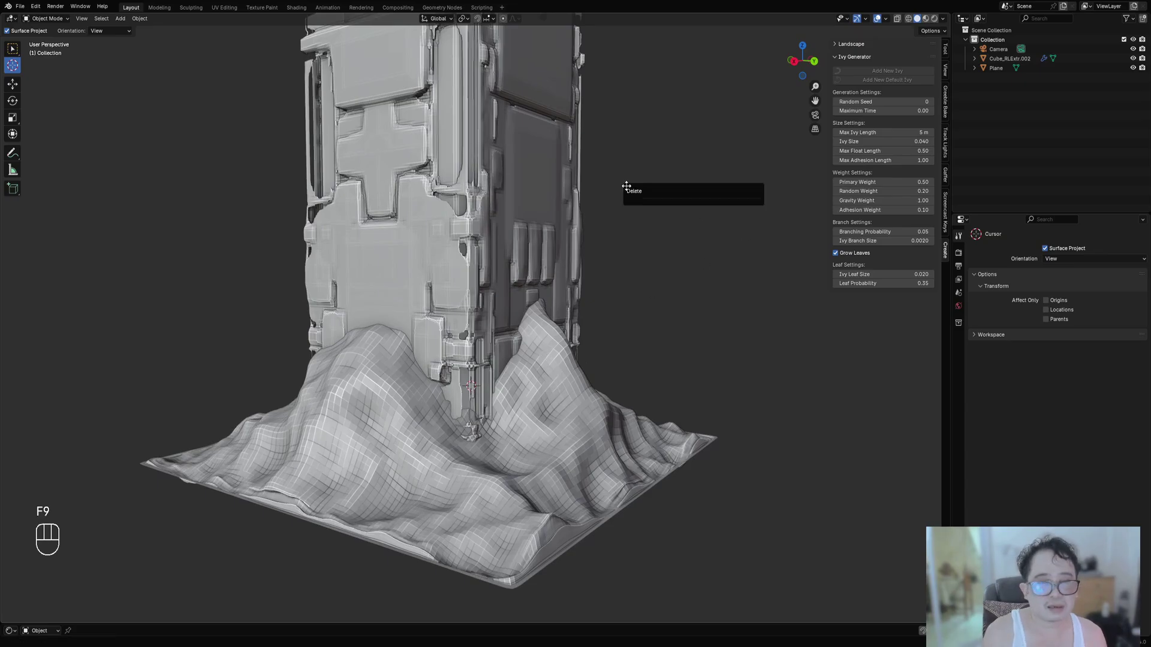
left_click(724, 103)
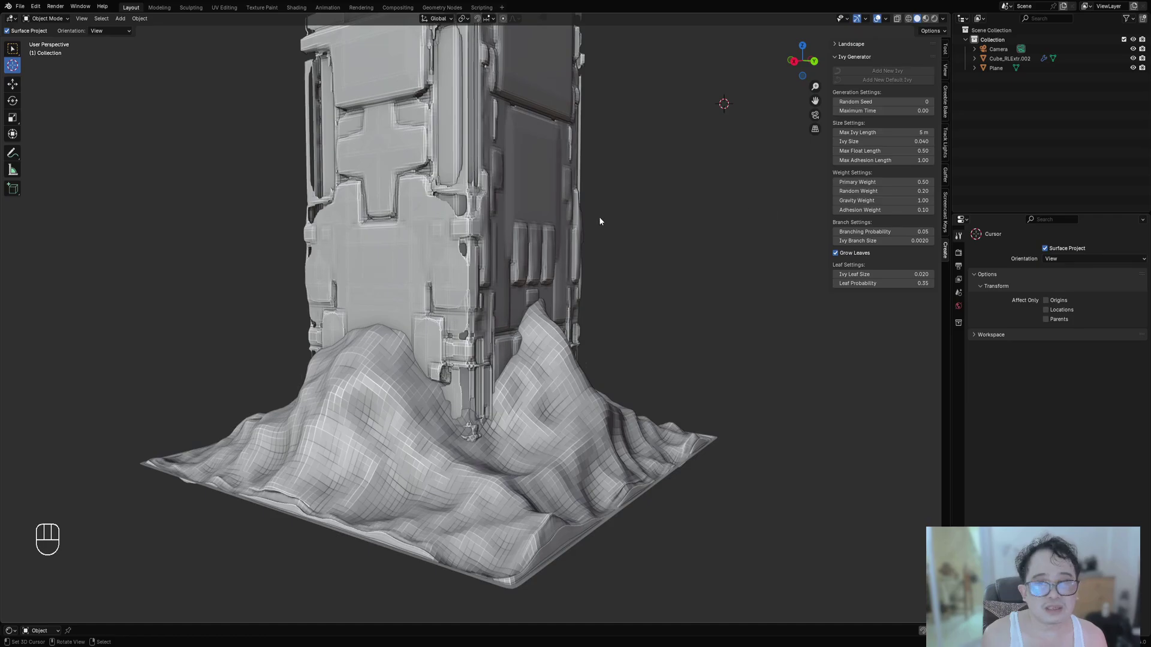
Select the tower and place the 3D cursor on its corner surface just above the terrain.
left_click(547, 228)
left_click(524, 235)
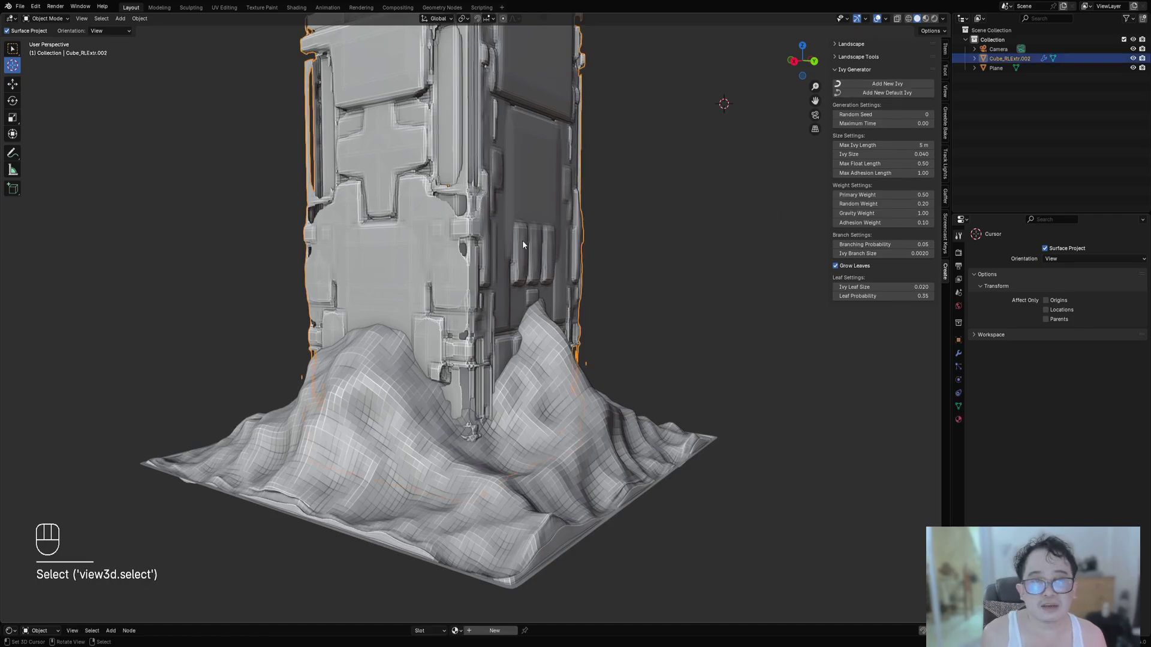
middle_click_drag(523, 240, 474, 489)
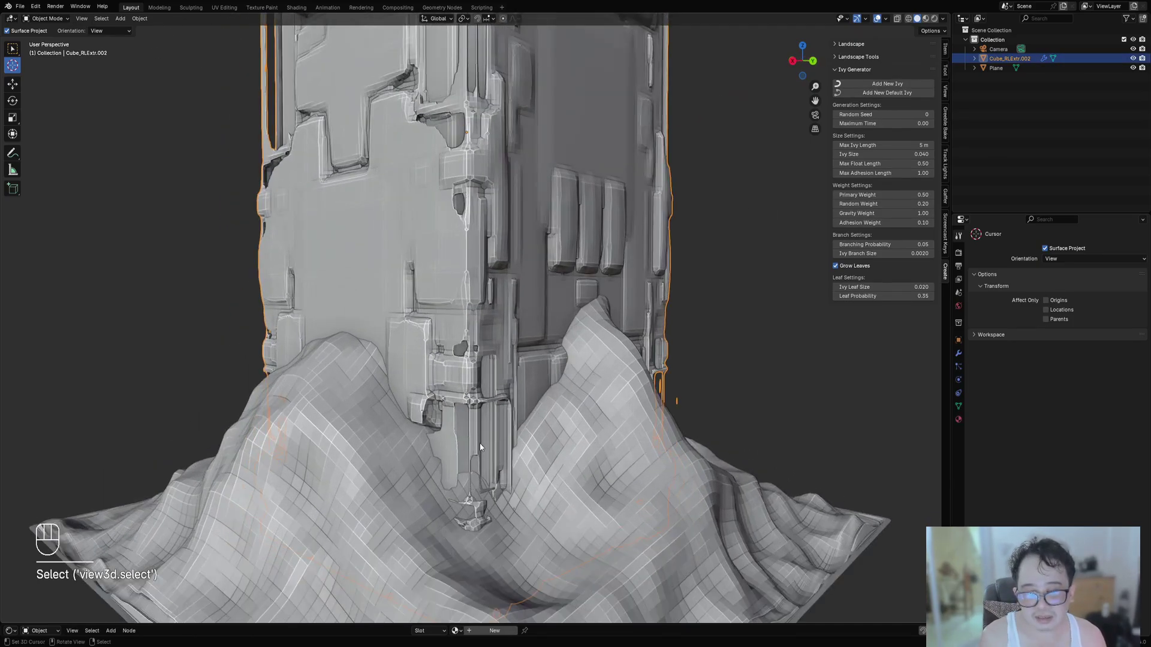
scroll(638, 250, "down", 5)
middle_click_drag(637, 250, 750, 180)
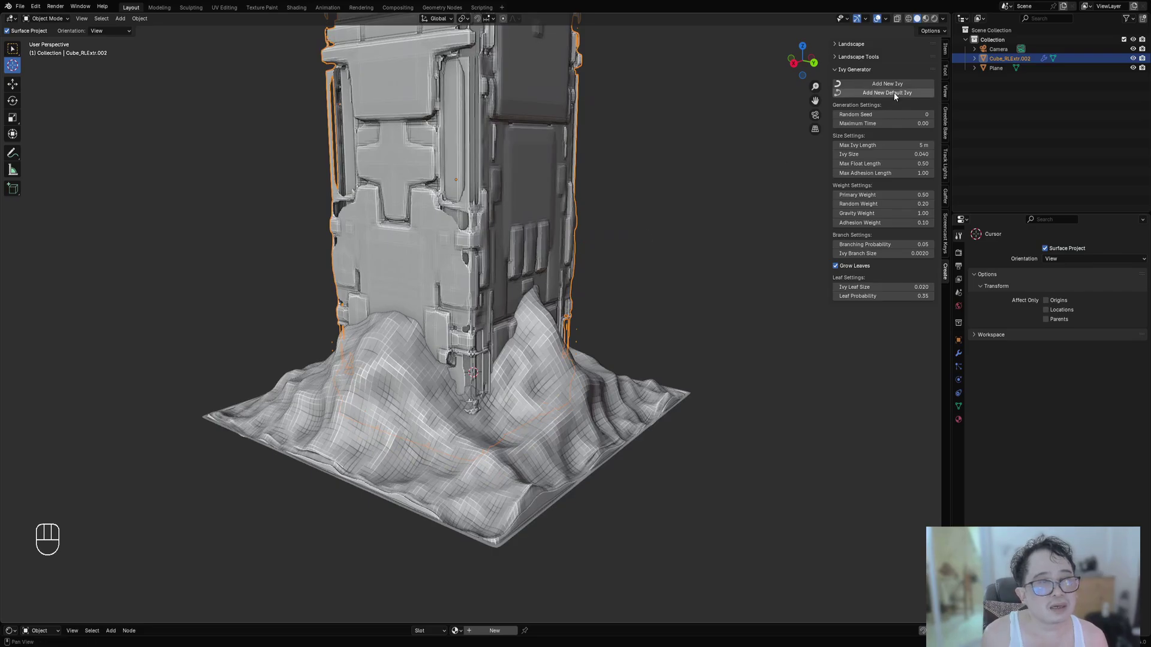
Grow a new ivy on the tower from the 3D cursor with the current Ivy Generator settings.
left_click(894, 84)
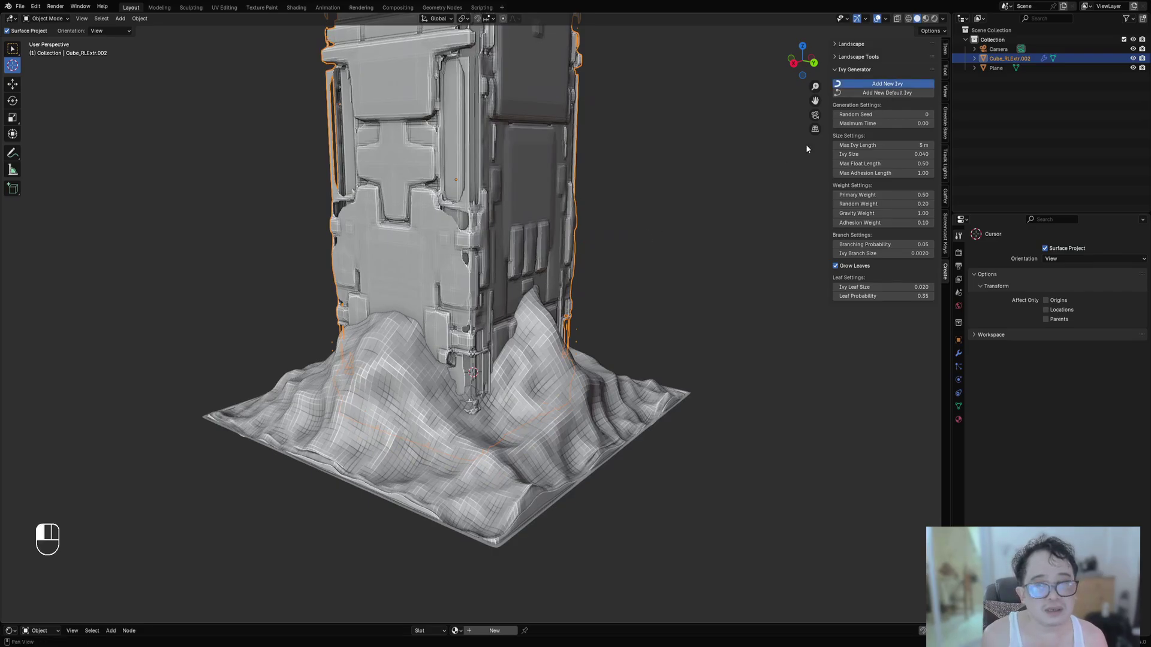
scroll(625, 232, "down", 4)
scroll(621, 234, "up", 6)
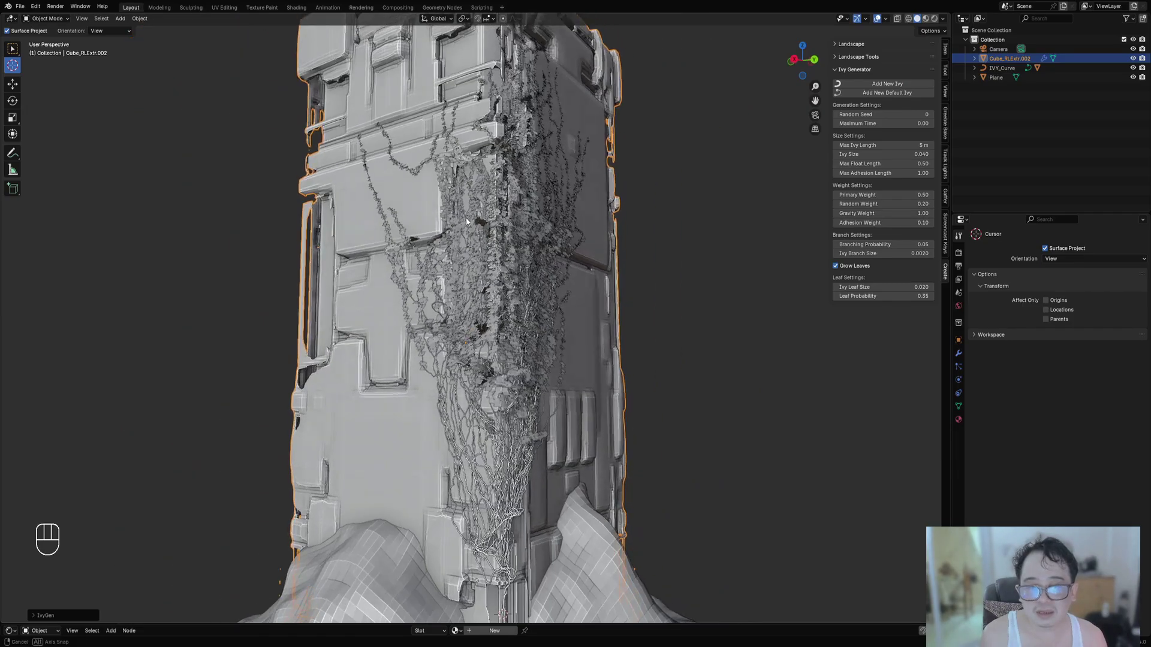
Examine the new ivy's branches and leaf planes up close along the tower's corner.
middle_click_drag(465, 217, 610, 264)
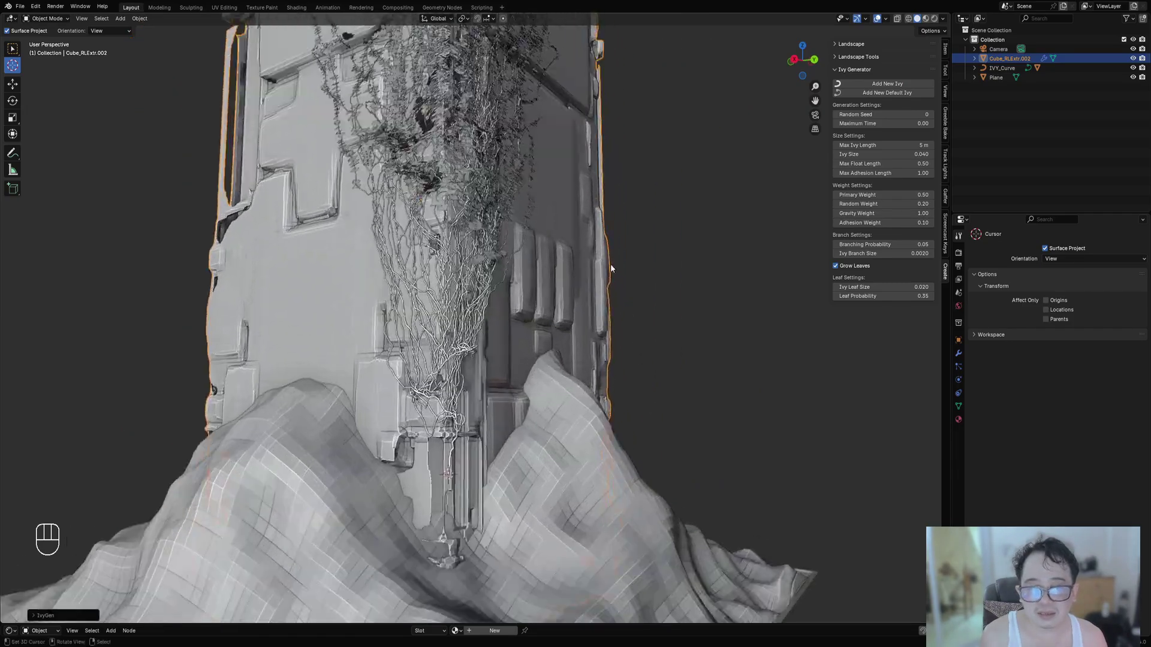
scroll(563, 167, "up", 4)
scroll(540, 177, "down", 4)
middle_click_drag(531, 182, 496, 203)
scroll(496, 204, "up", 7)
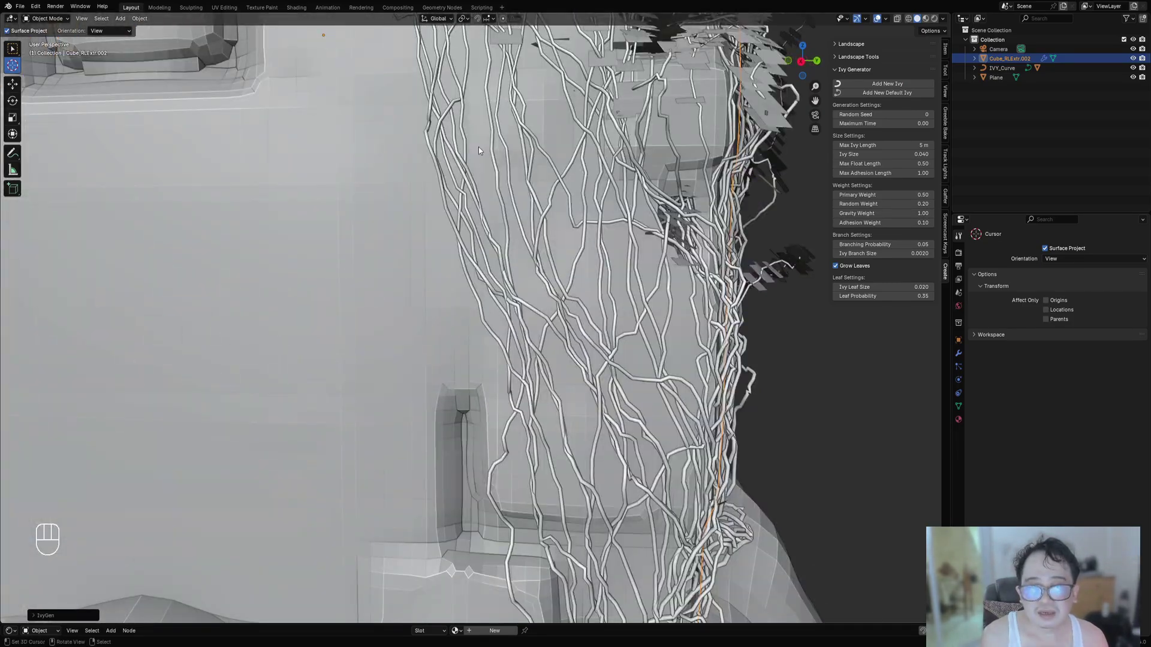
scroll(526, 226, "down", 5)
scroll(557, 218, "up", 4)
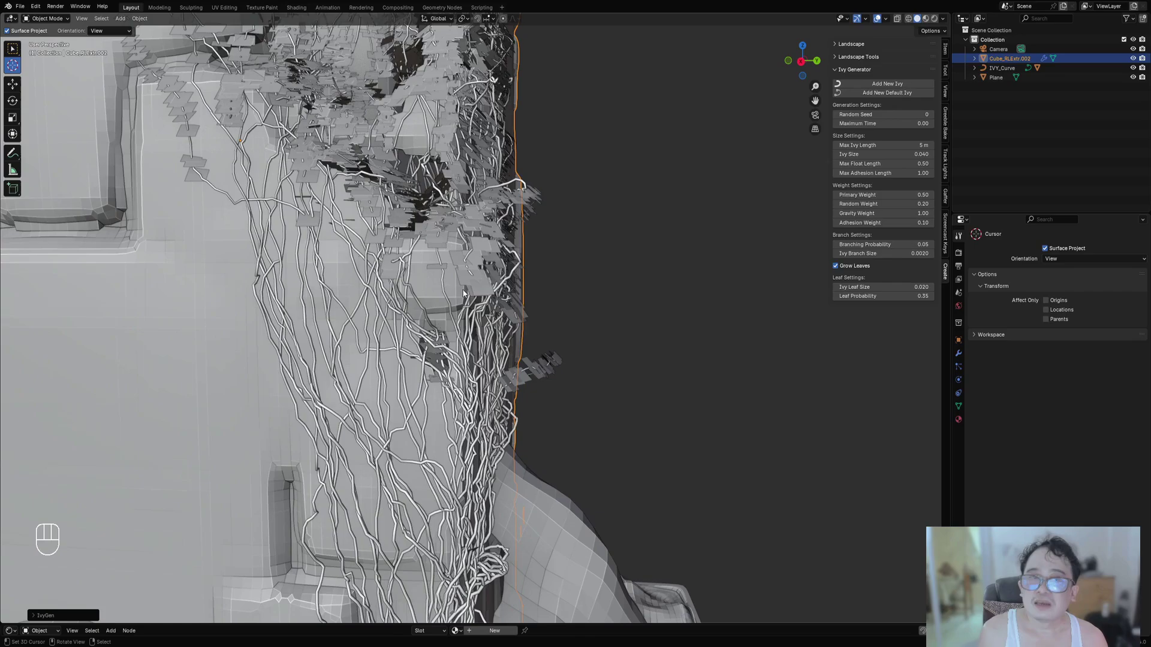
scroll(418, 237, "down", 3)
Select the ivy's leaf mesh and enter Edit Mode to inspect its individual leaf planes.
left_click(441, 121, "shift")
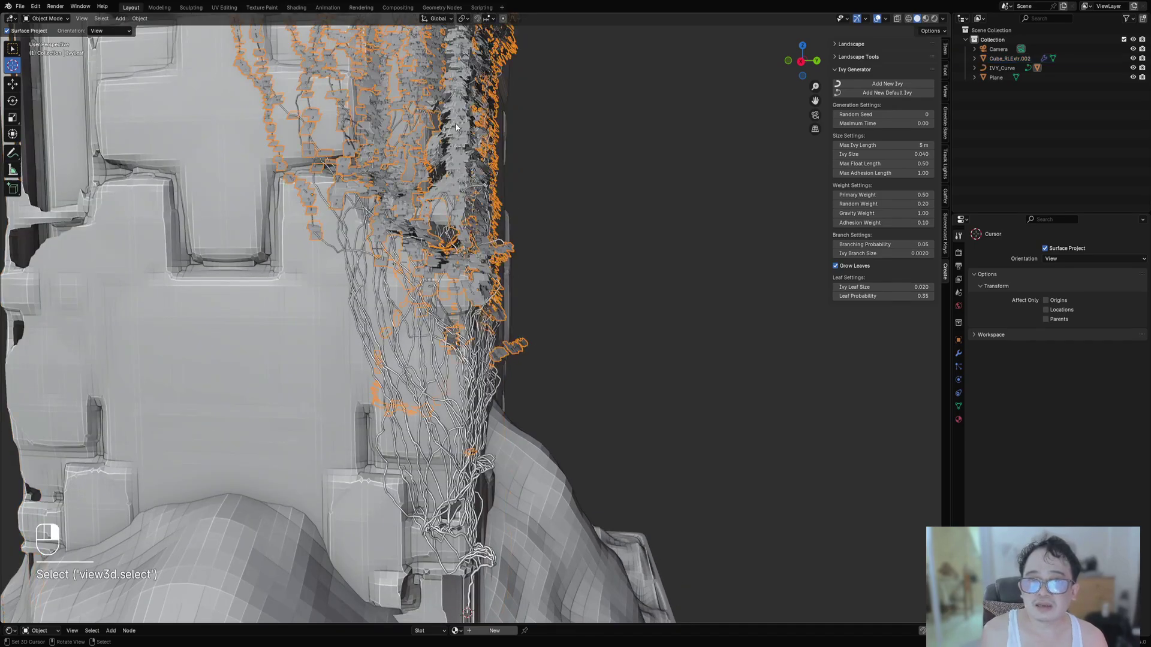
middle_click_drag(648, 128, 710, 277)
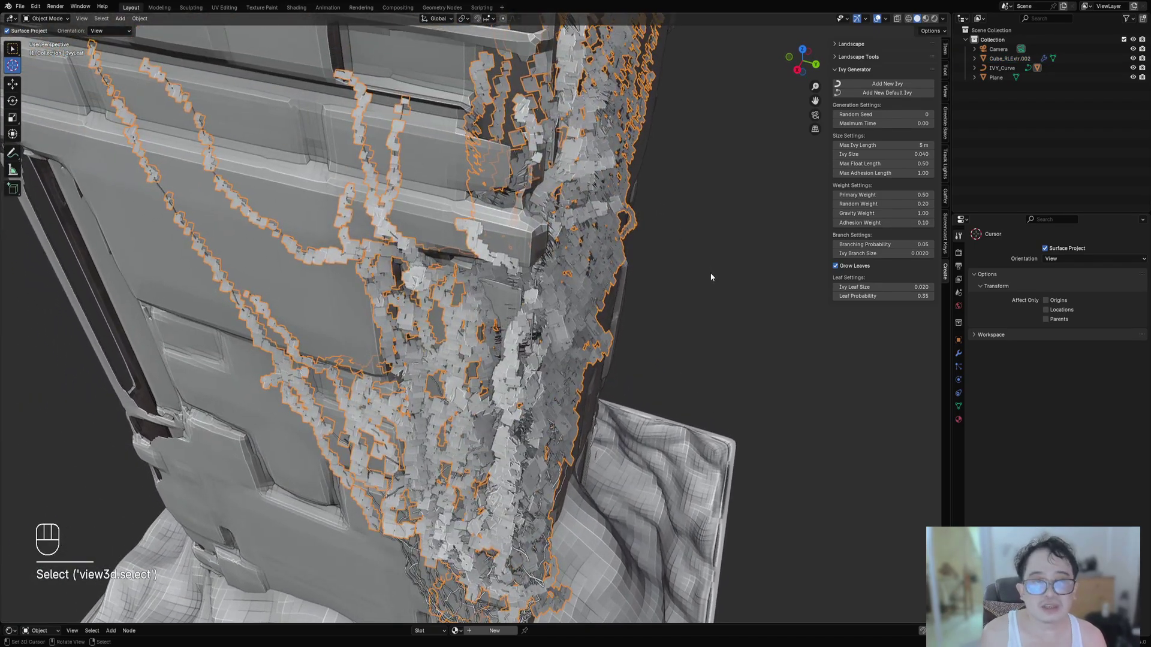
key("Tab")
scroll(471, 249, "up", 5)
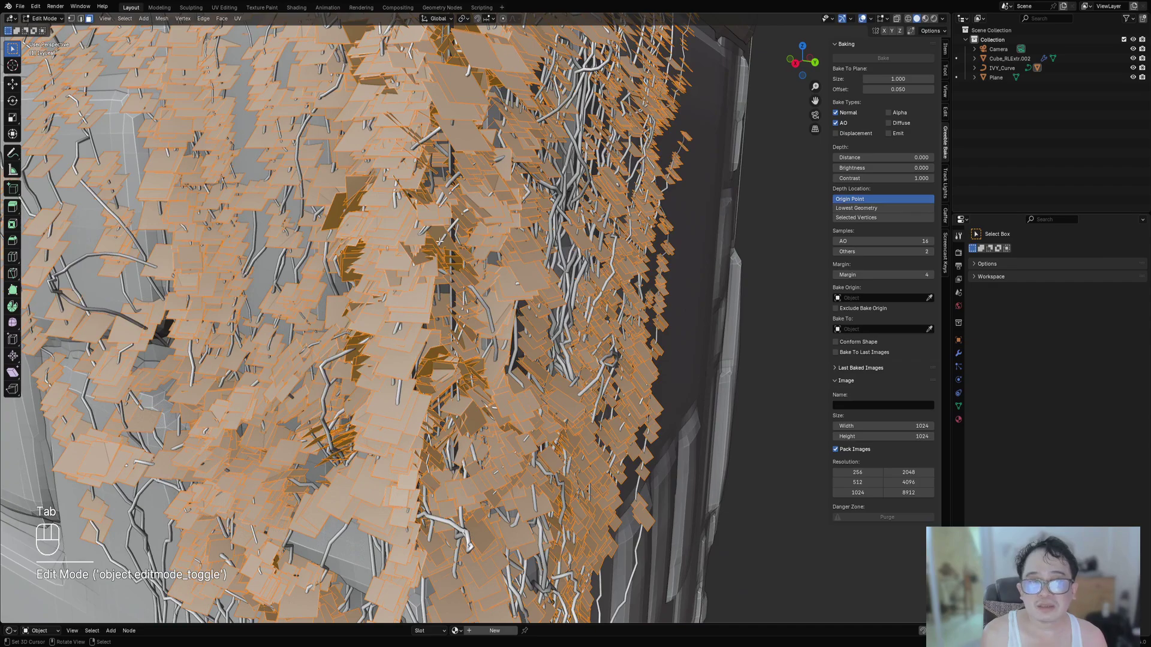
scroll(426, 229, "down", 5)
middle_click_drag(425, 229, 594, 615)
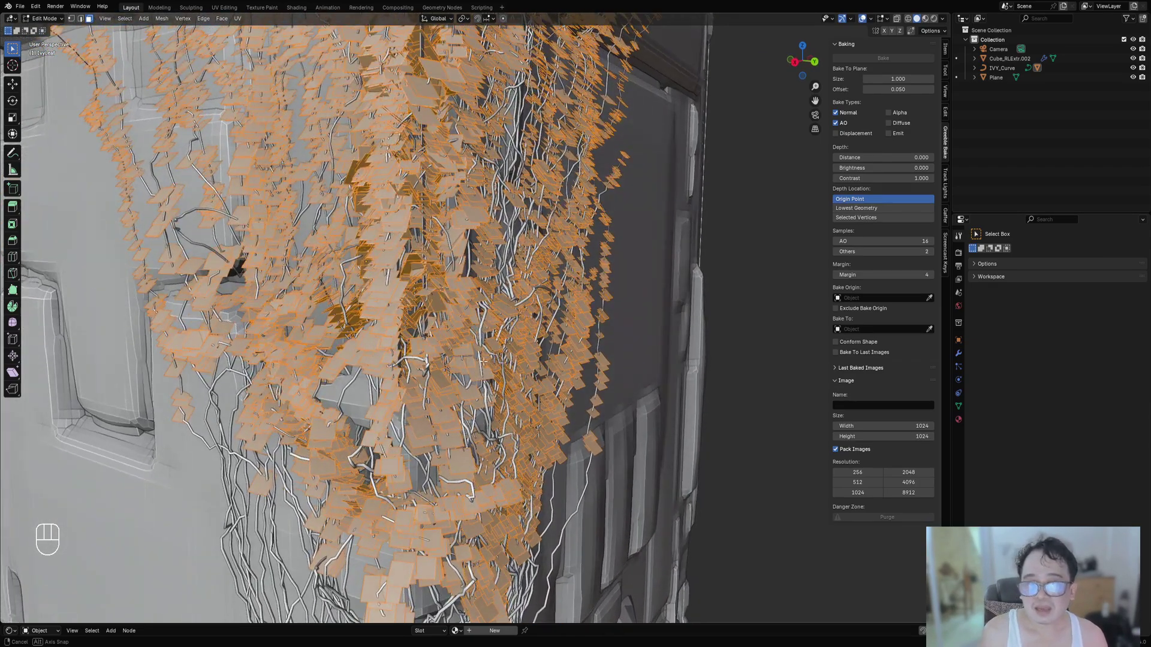
Enlarge the lower editor area and switch it to the UV Editor to view the leaves' UV layout.
left_click_drag(594, 624, 68, 349)
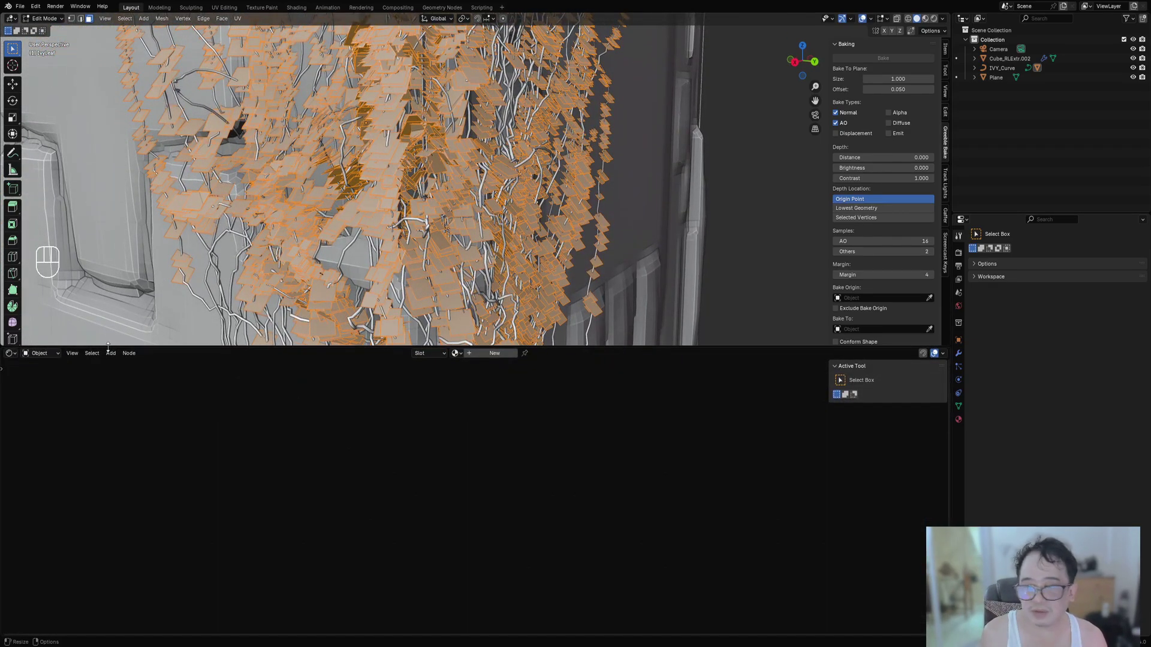
left_click(11, 353)
left_click(30, 399)
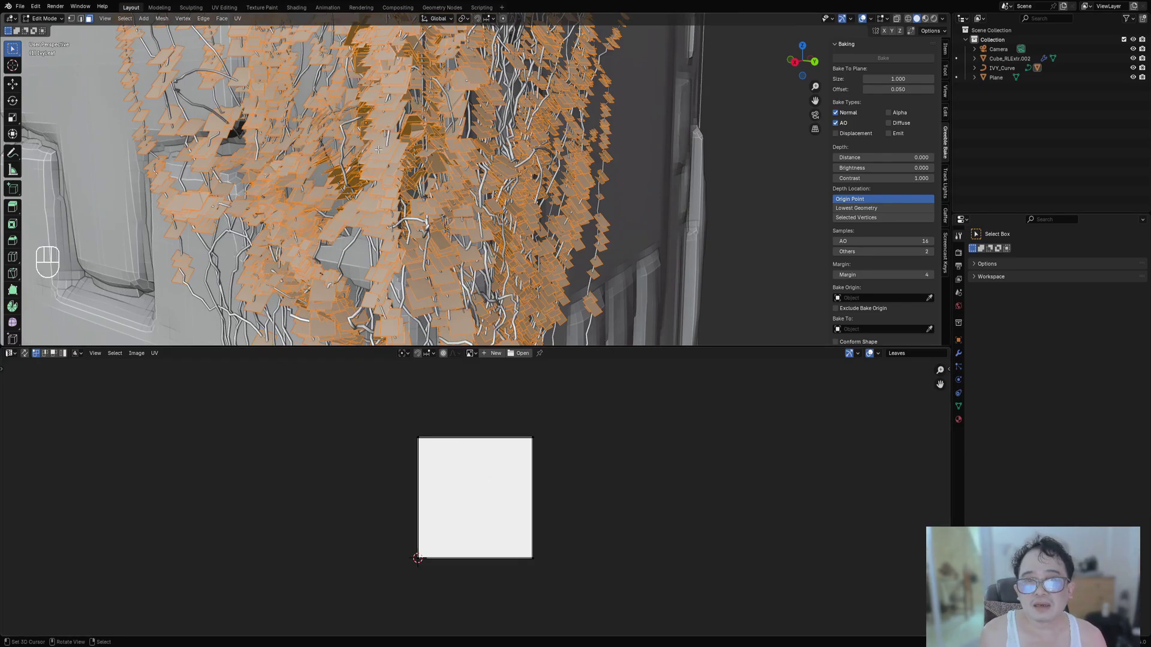
scroll(378, 150, "up", 2)
scroll(407, 200, "up", 4)
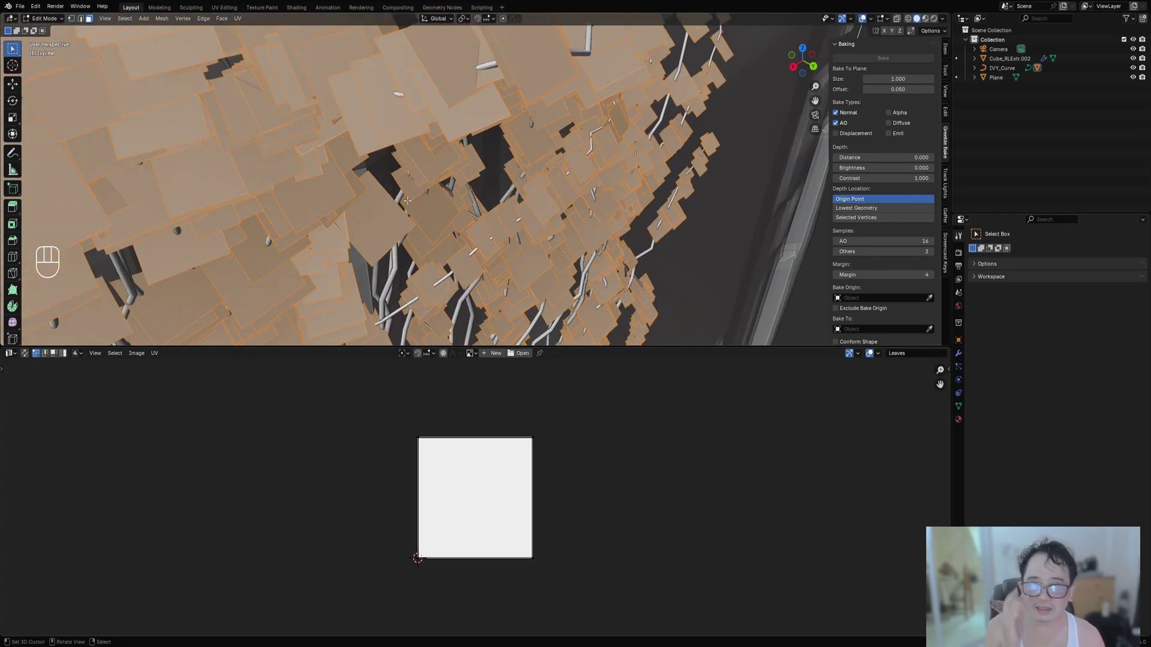
scroll(461, 524, "up", 5)
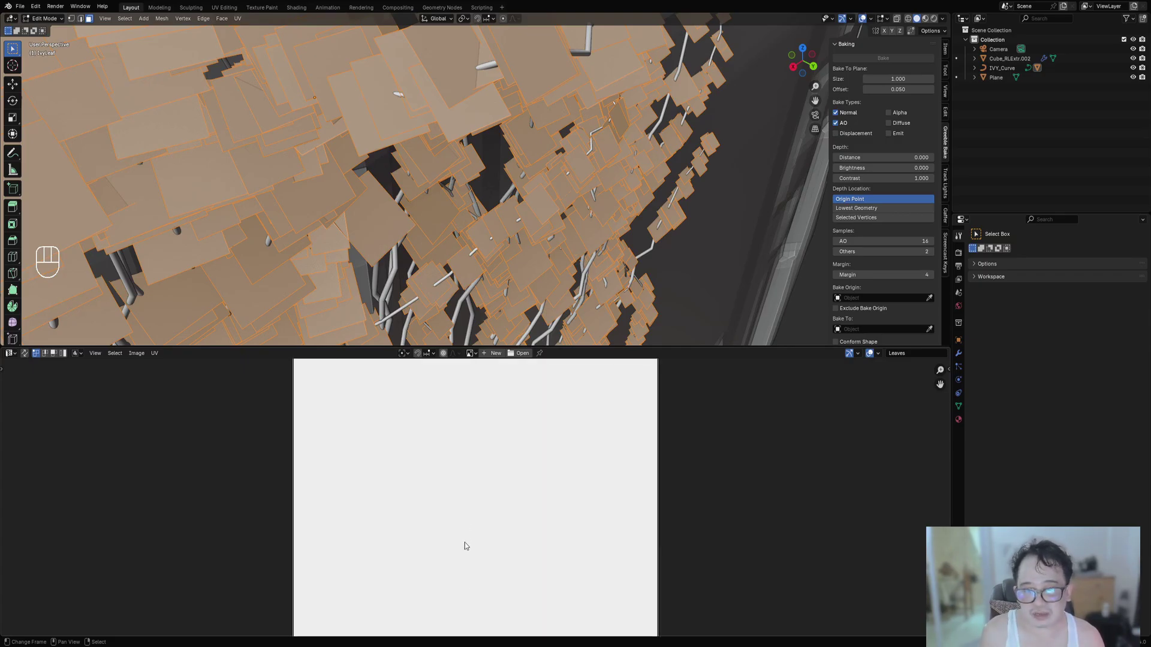
Try sketching a freehand annotation over the leaves' UV square and erase it.
scroll(466, 545, "down", 5)
key("d")
mouse_move(462, 561)
left_mouse_down()
mouse_move(501, 426)
mouse_move(523, 515)
mouse_move(464, 561)
left_mouse_up()
mouse_move(486, 534)
right_mouse_down()
mouse_move(425, 414)
mouse_move(397, 543)
right_mouse_up()
Leave Edit Mode on the leaves, select the ivy branch curve and enter Edit Mode on it.
scroll(568, 212, "down", 8)
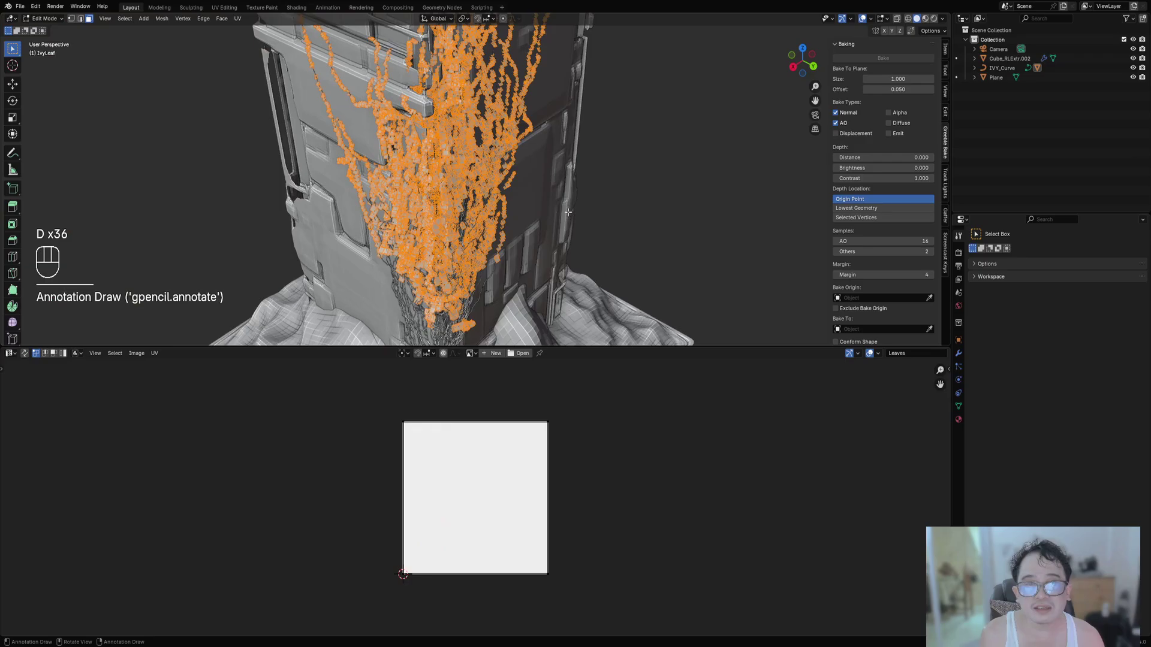
scroll(539, 204, "up", 6)
key("Tab")
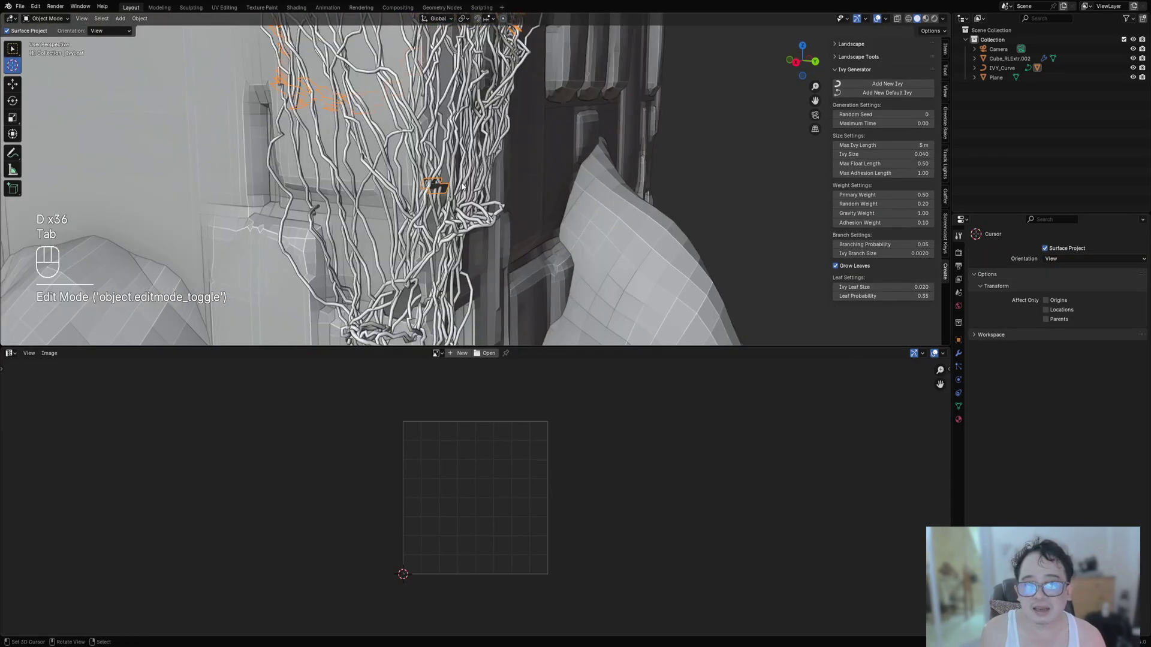
left_click(468, 177)
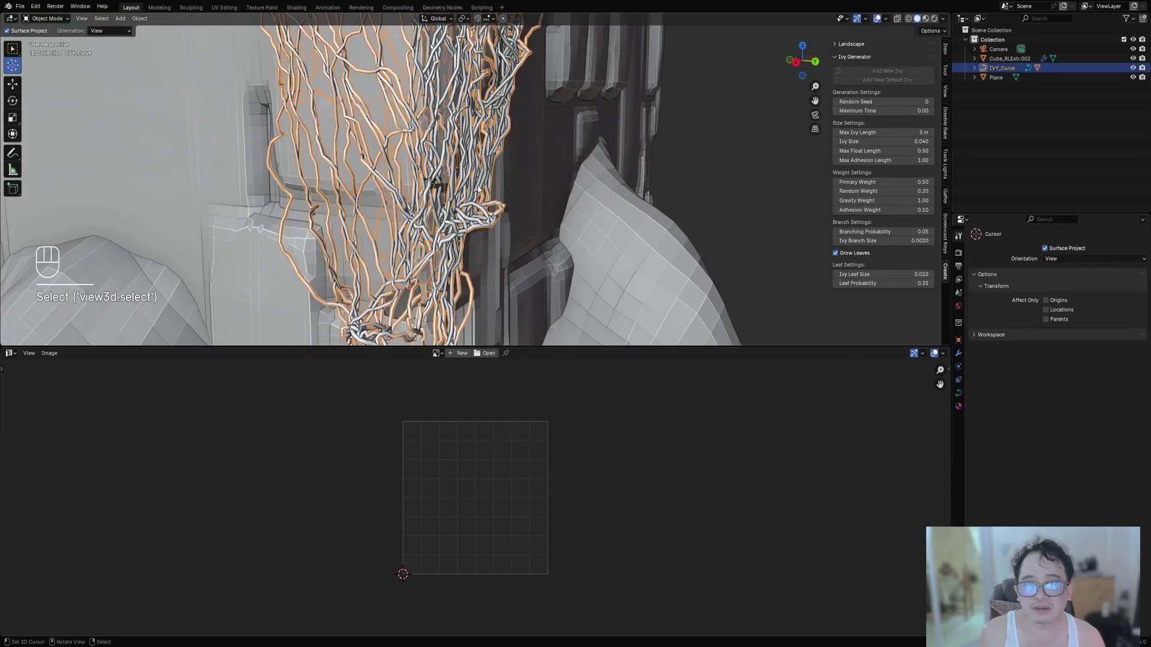
scroll(479, 180, "down", 4)
scroll(480, 174, "up", 5)
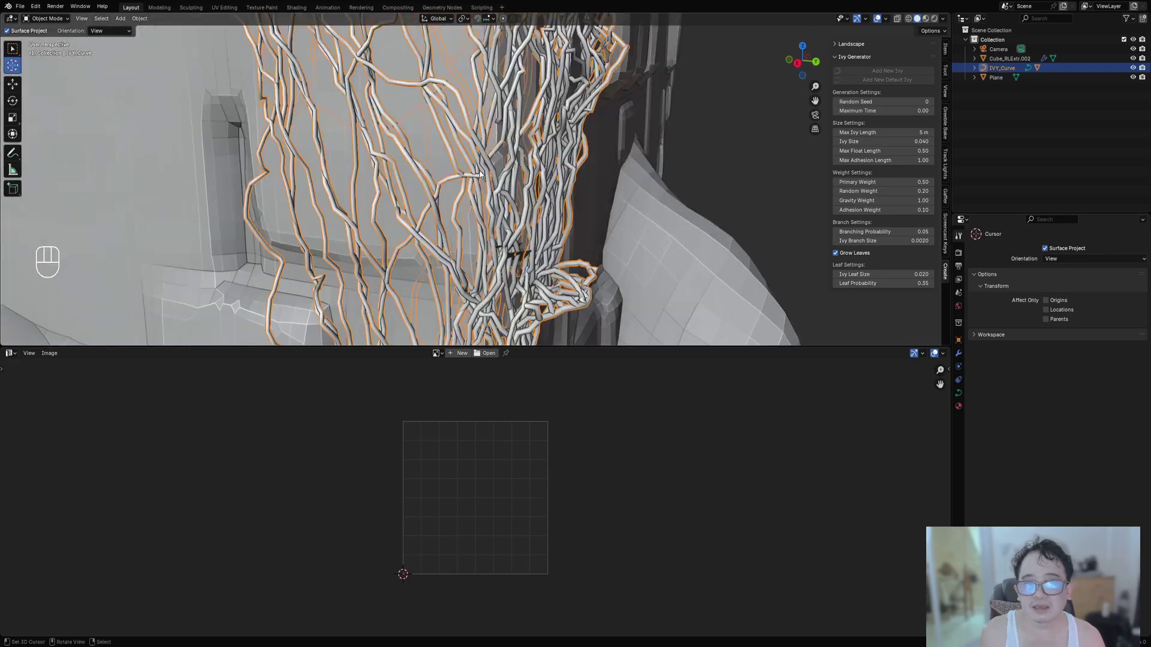
key("Tab")
scroll(480, 173, "down", 4)
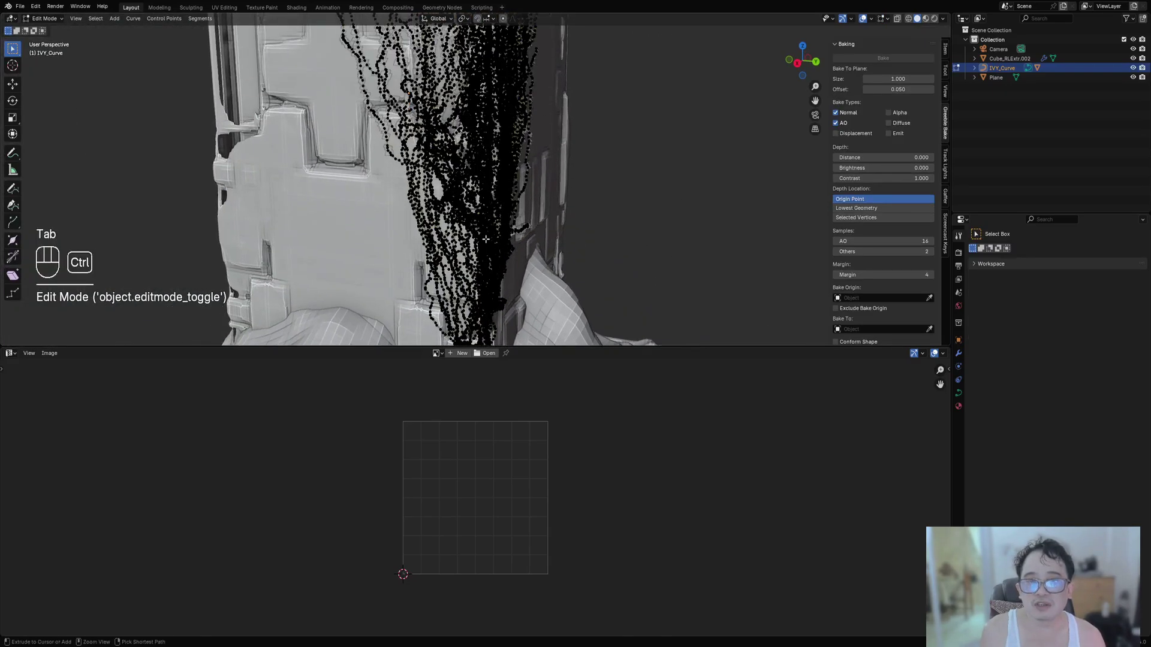
Maximize the 3D viewport to examine the ivy curve's control points and restore the split layout.
key("ctrl+space")
scroll(515, 255, "down", 4)
scroll(540, 312, "up", 5)
scroll(571, 375, "down", 5)
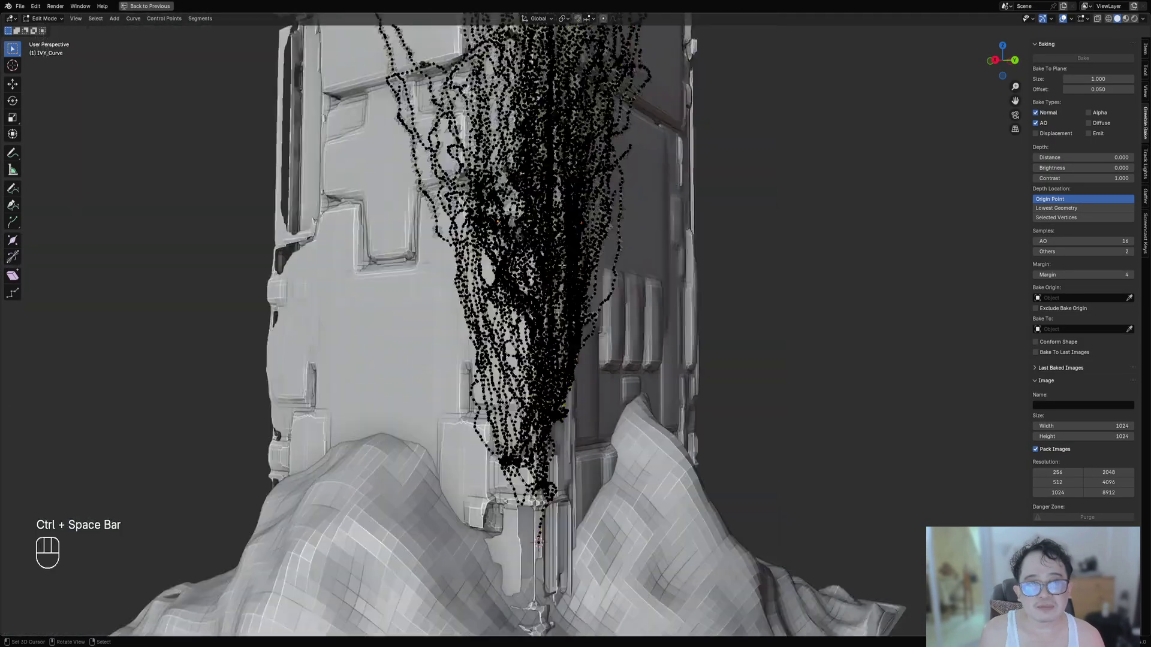
key("ctrl+space")
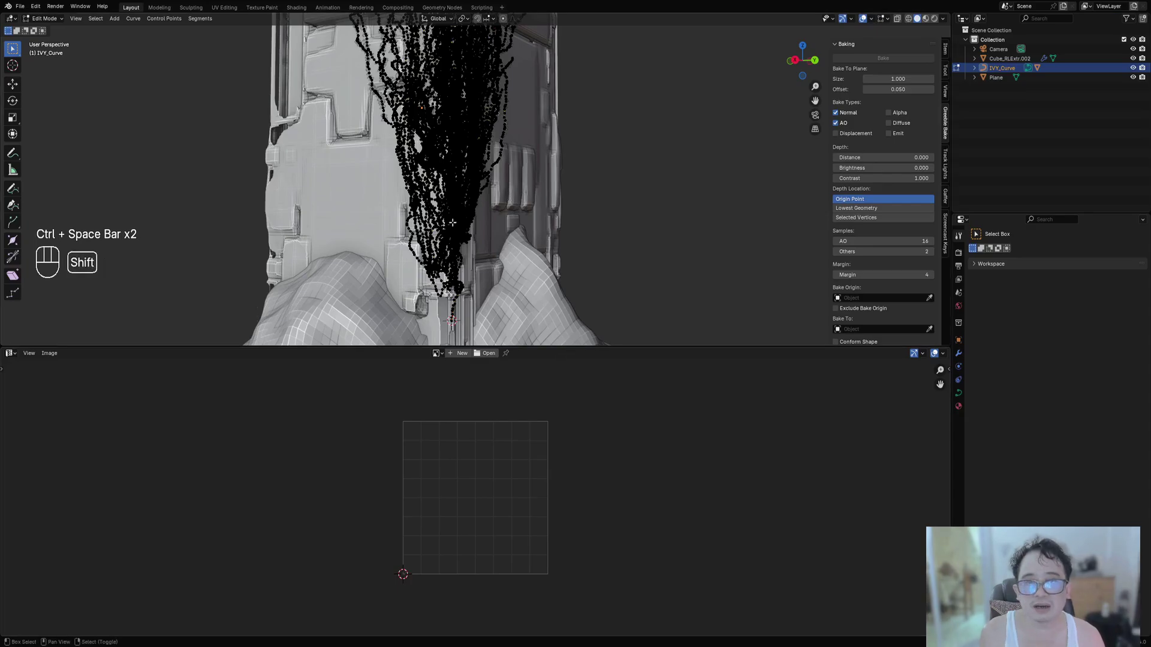
Examine the dense points of the ivy curve on the tower up close and return it to Object Mode.
middle_click_drag(420, 210, 458, 206, "shift")
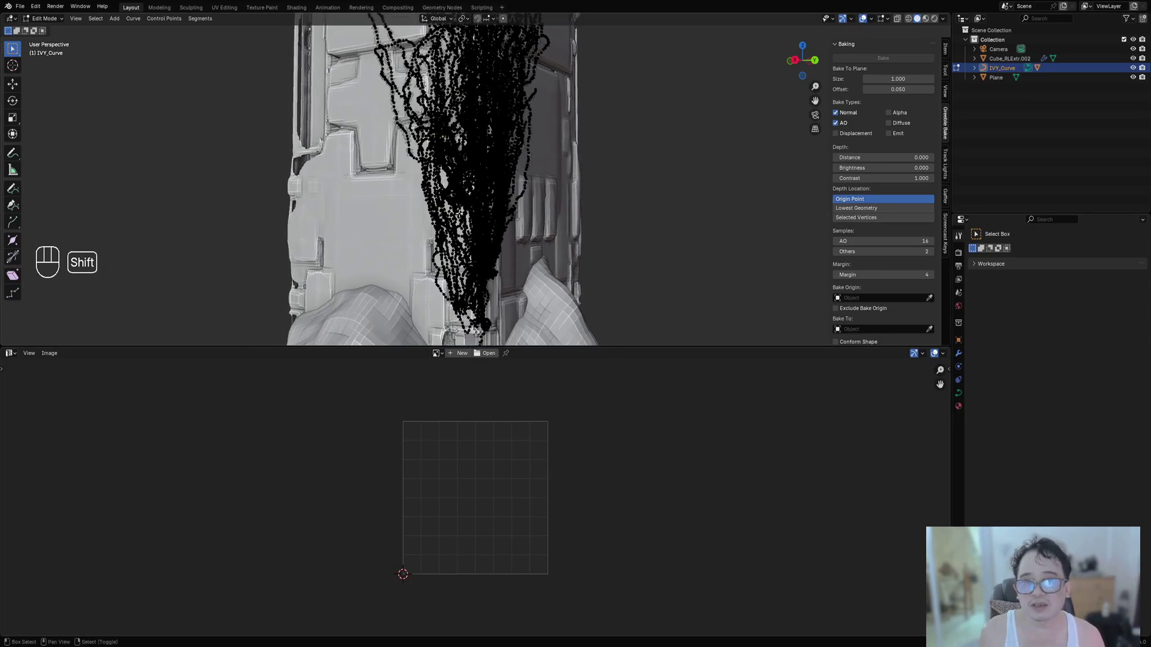
scroll(458, 207, "up", 5)
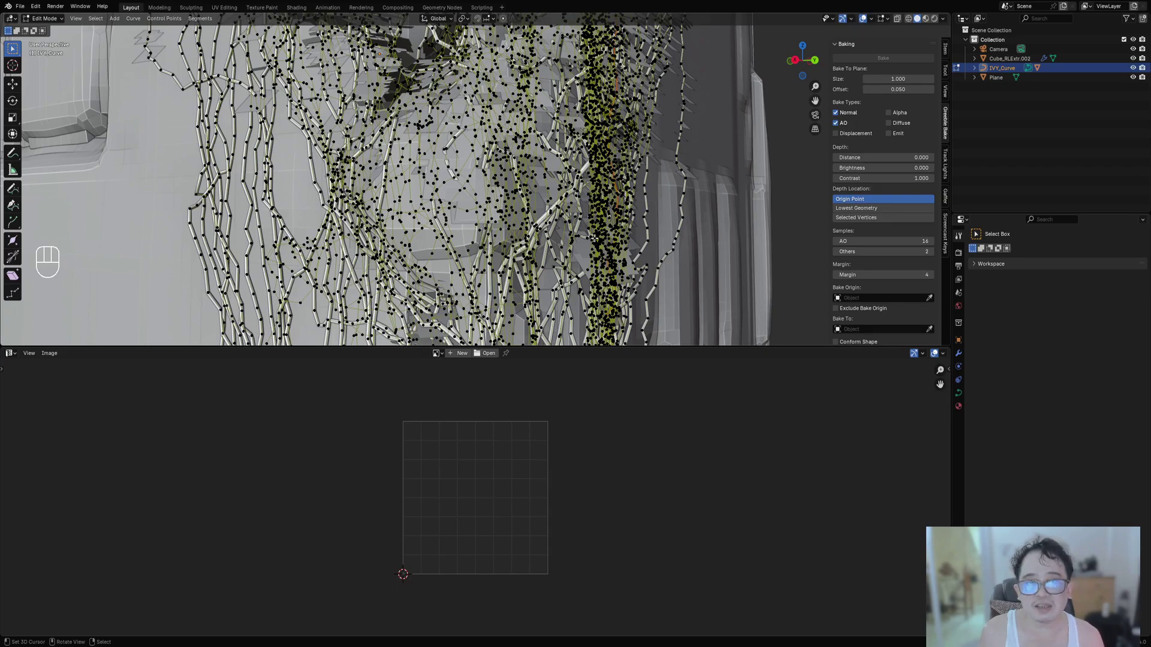
scroll(594, 238, "down", 3)
scroll(594, 238, "up", 3)
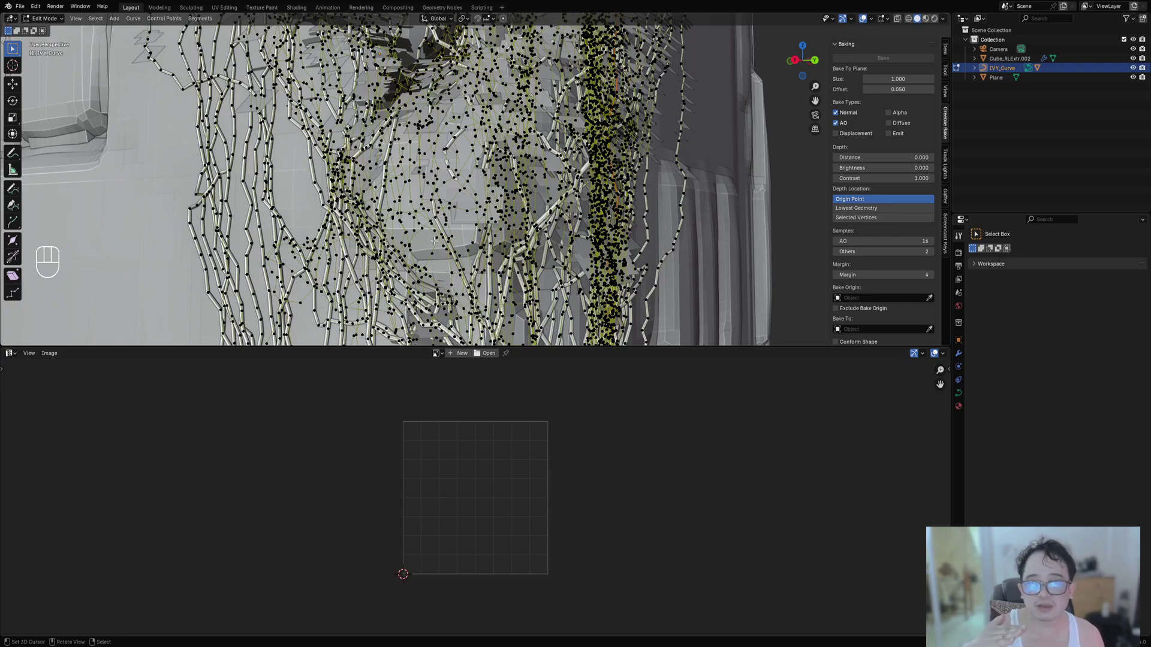
scroll(435, 242, "down", 3)
key("Tab")
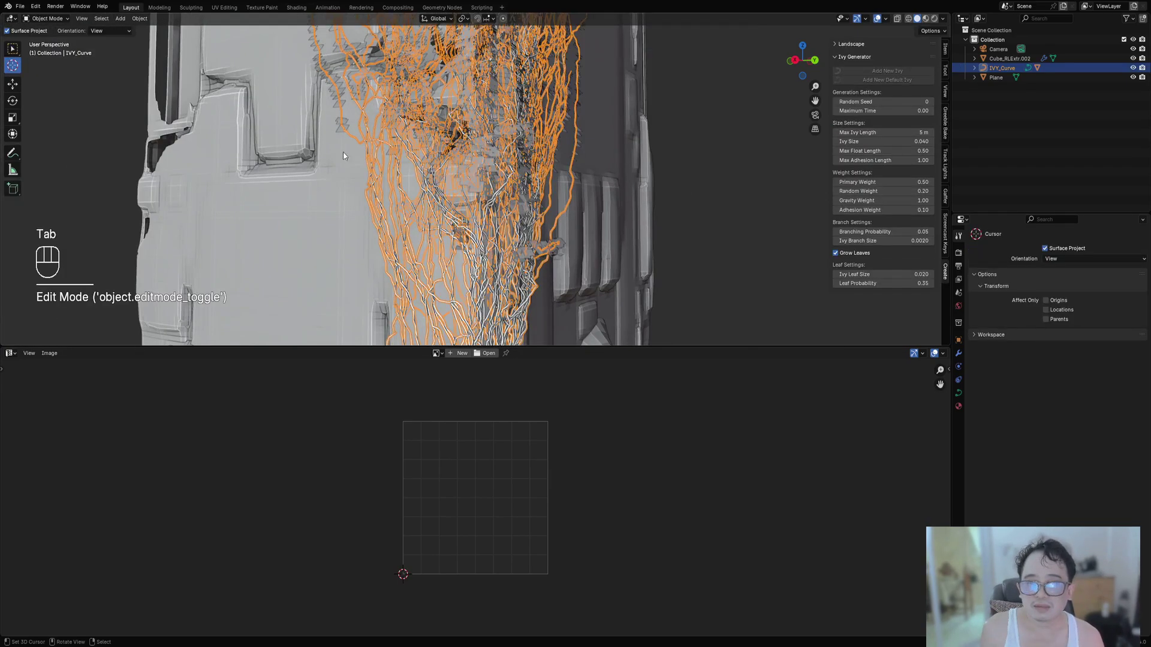
scroll(470, 238, "down", 8)
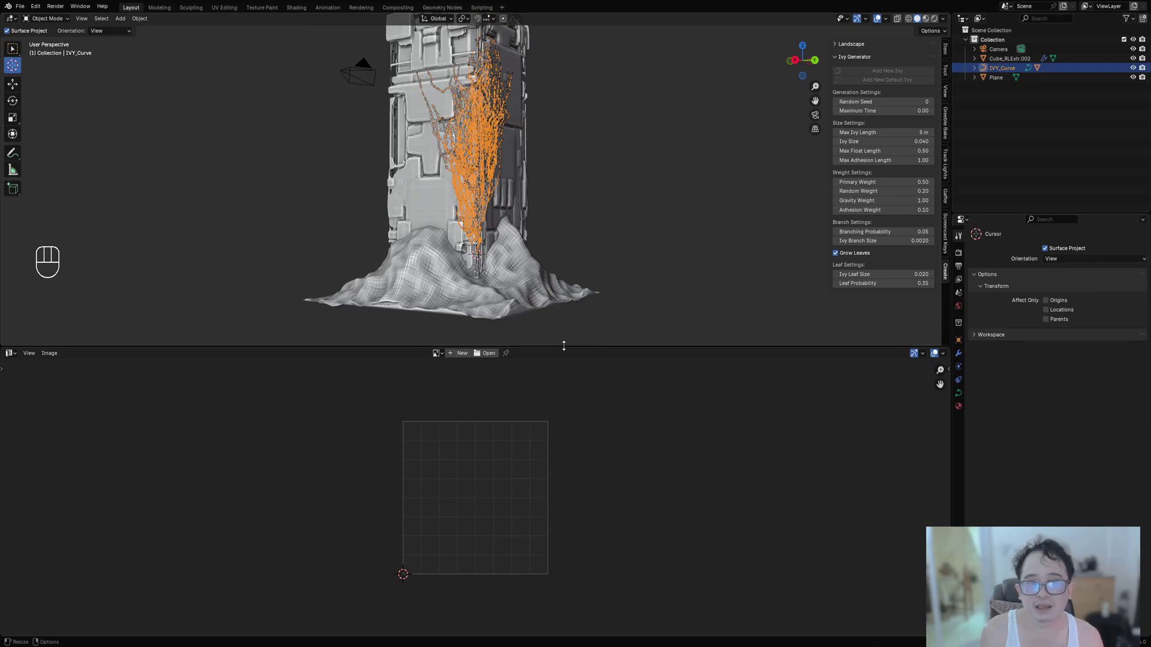
scroll(520, 294, "up", 6)
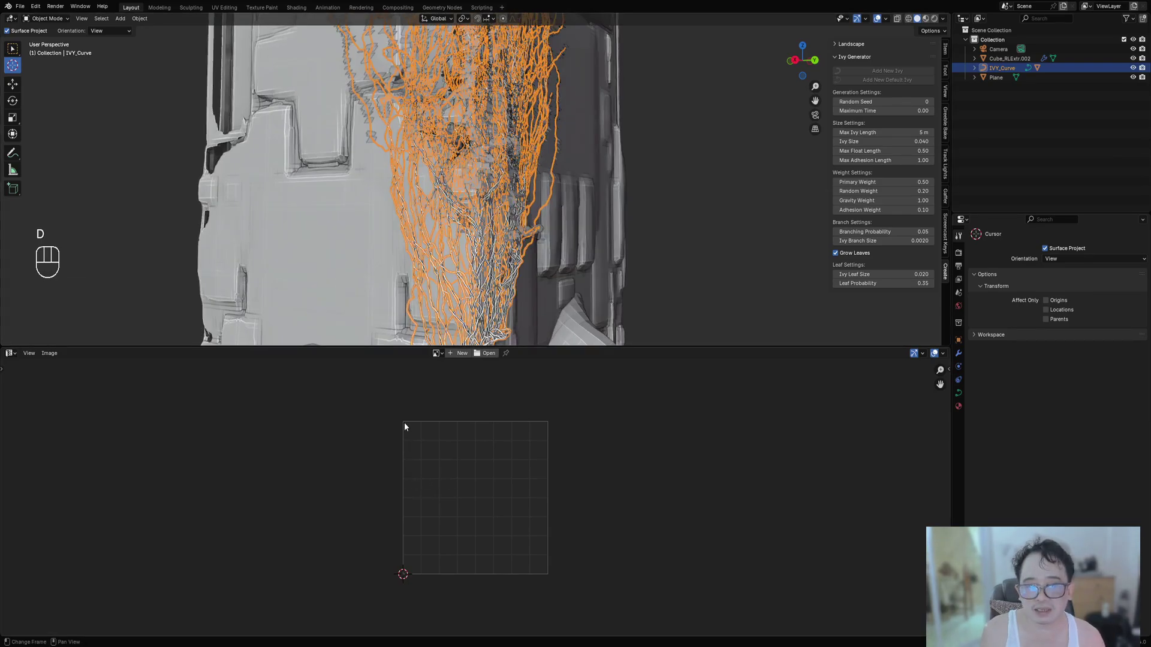
Sketch annotation strips and cross lines over the empty UV square and erase them.
mouse_move(405, 424)
left_mouse_down()
mouse_move(450, 427)
mouse_move(453, 575)
mouse_move(406, 443)
mouse_move(408, 413)
mouse_move(418, 579)
left_mouse_up()
left_click_drag(445, 427, 437, 584)
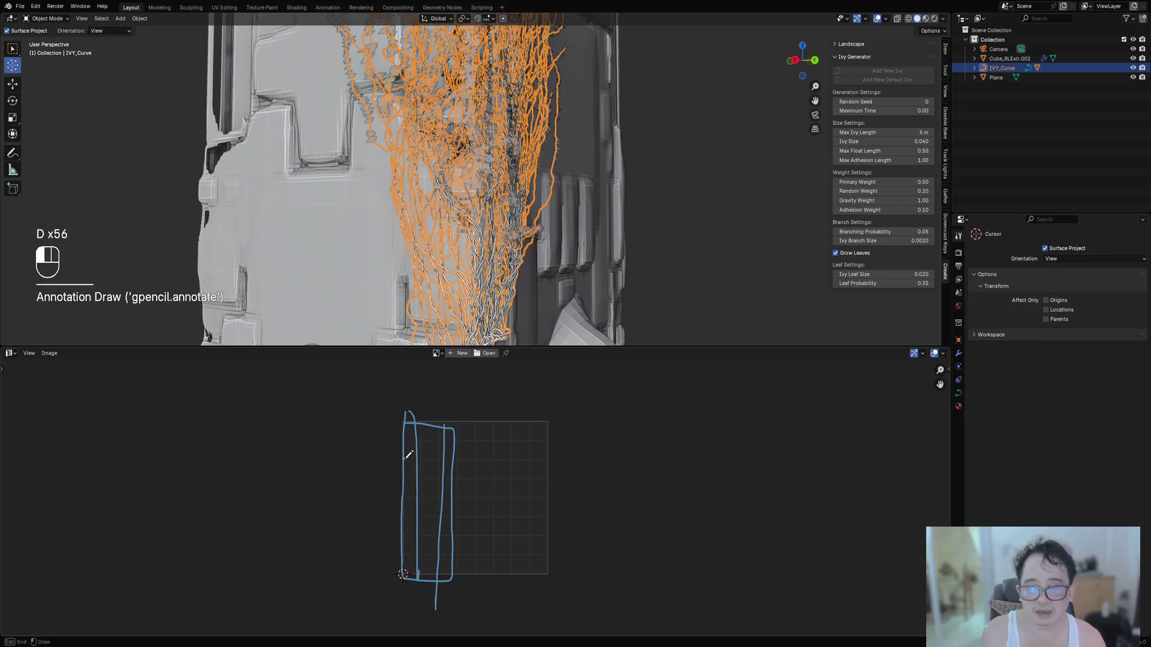
left_click_drag(404, 461, 467, 468)
left_click_drag(406, 493, 479, 495)
left_click_drag(409, 538, 464, 543)
mouse_move(459, 555)
right_mouse_down()
mouse_move(471, 556)
mouse_move(406, 423)
mouse_move(442, 527)
right_mouse_up()
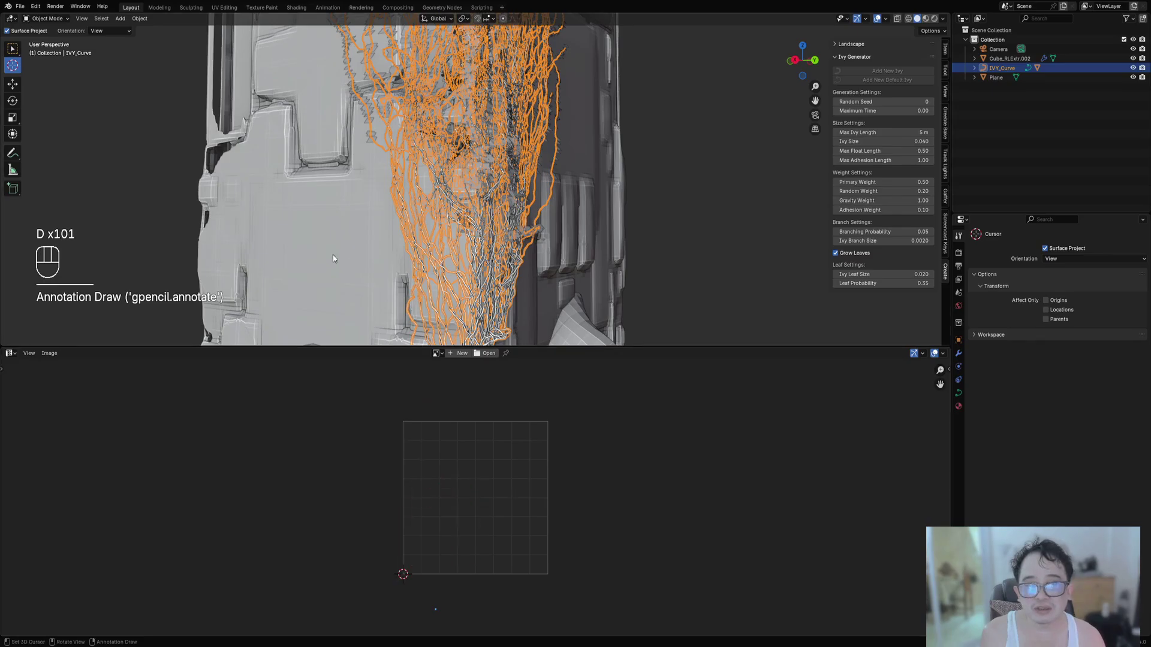
Deselect the ivy, enlarge the 3D viewport over the image editor, and erase the leftover annotation mark.
key("alt+a")
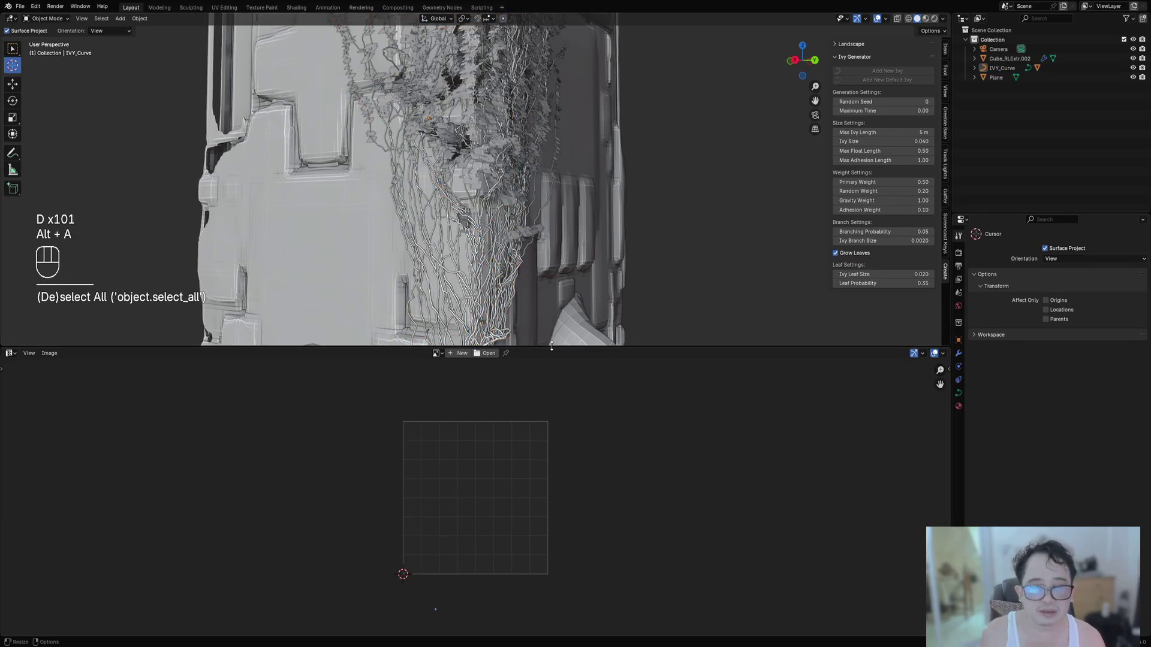
mouse_move(551, 346)
left_mouse_down()
mouse_move(552, 617)
mouse_move(552, 411)
left_mouse_up()
right_click_drag(494, 563, 494, 563)
scroll(569, 488, "down", 3)
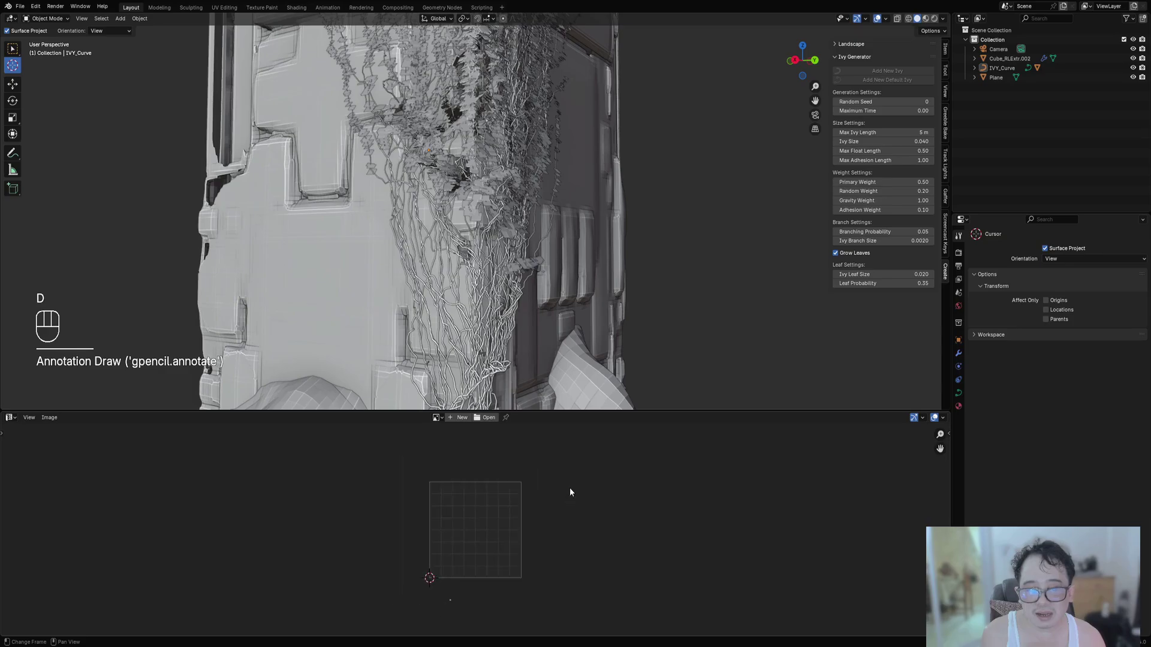
mouse_move(555, 412)
left_mouse_down()
mouse_move(556, 351)
mouse_move(544, 398)
mouse_move(544, 624)
left_mouse_up()
key("d")
right_click(496, 521)
key("d")
key("d")
scroll(390, 162, "down", 6)
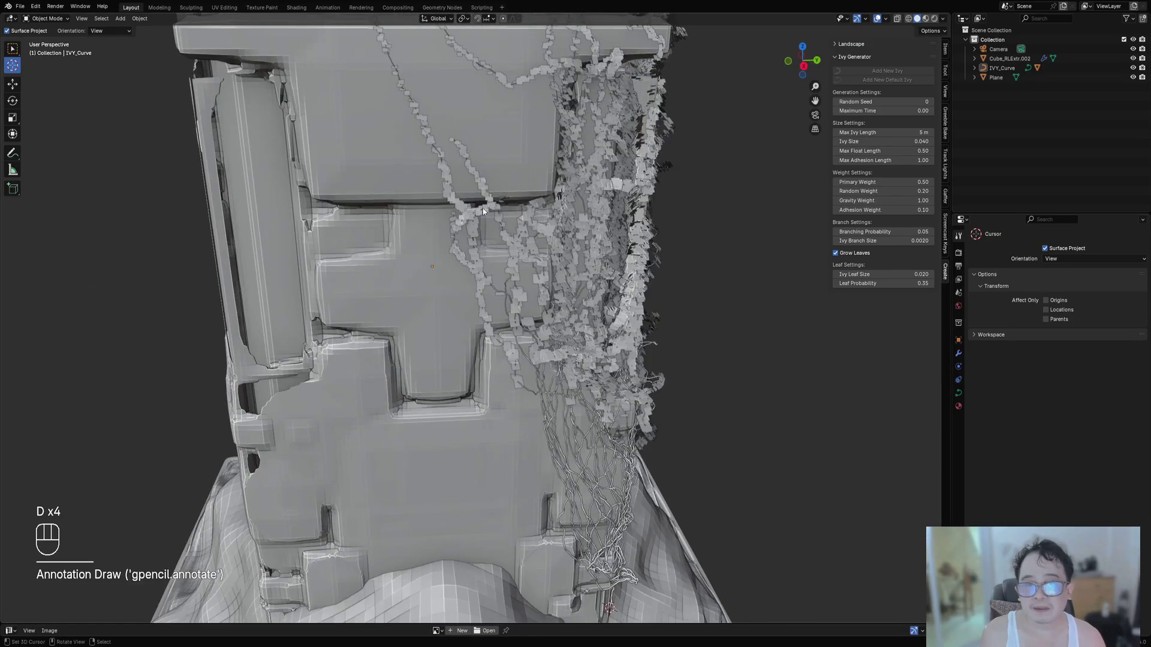
Place the 3D cursor at the base of the tower's ivy-free side, just above the terrain.
key("alt+a")
middle_click_drag(472, 250, 573, 328)
middle_click_drag(502, 390, 504, 399)
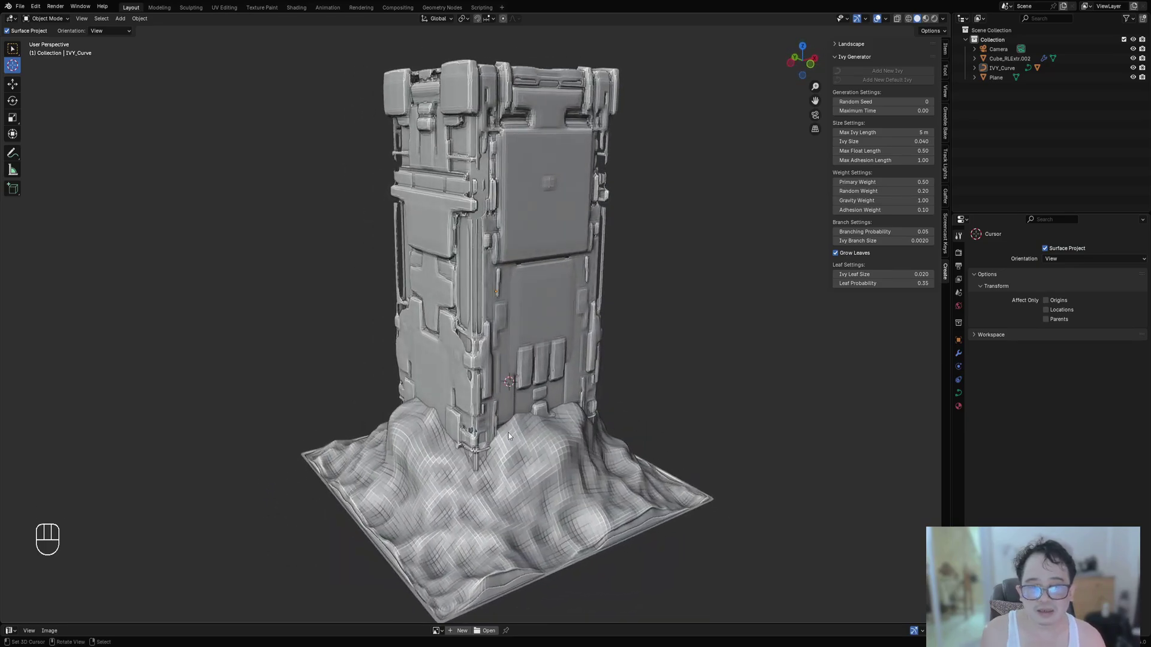
left_click(507, 411)
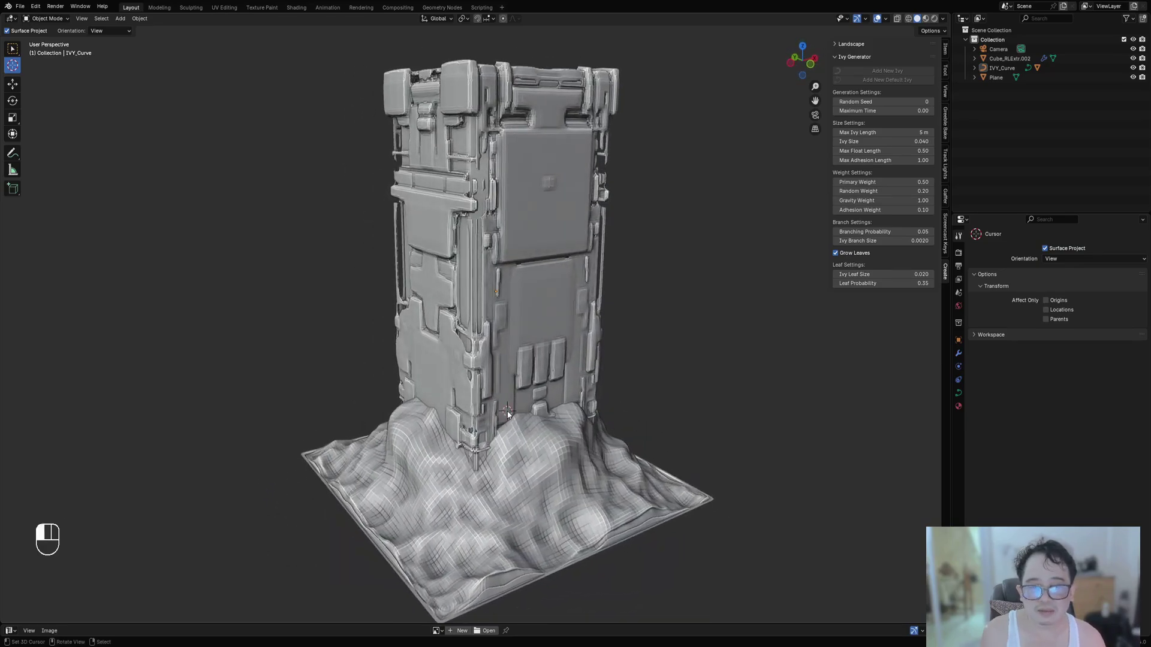
Set Max Ivy Length to 8 m and generate a new ivy on the tower mesh from the 3D cursor.
left_click(863, 133)
type("8")
key("Return")
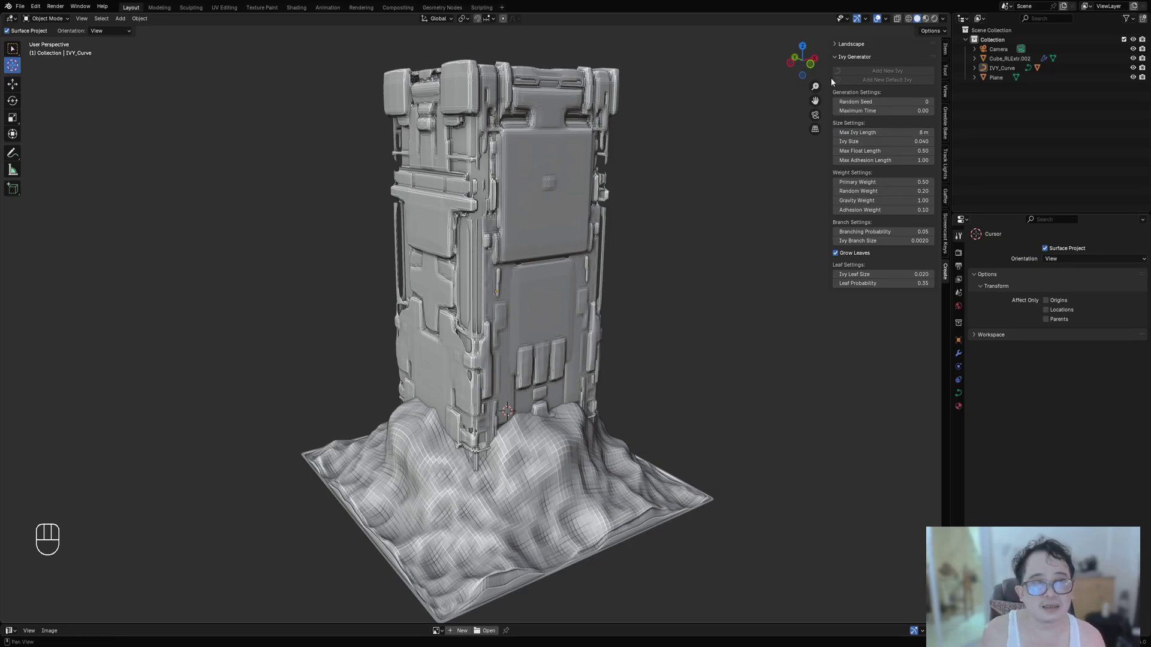
left_click(542, 223)
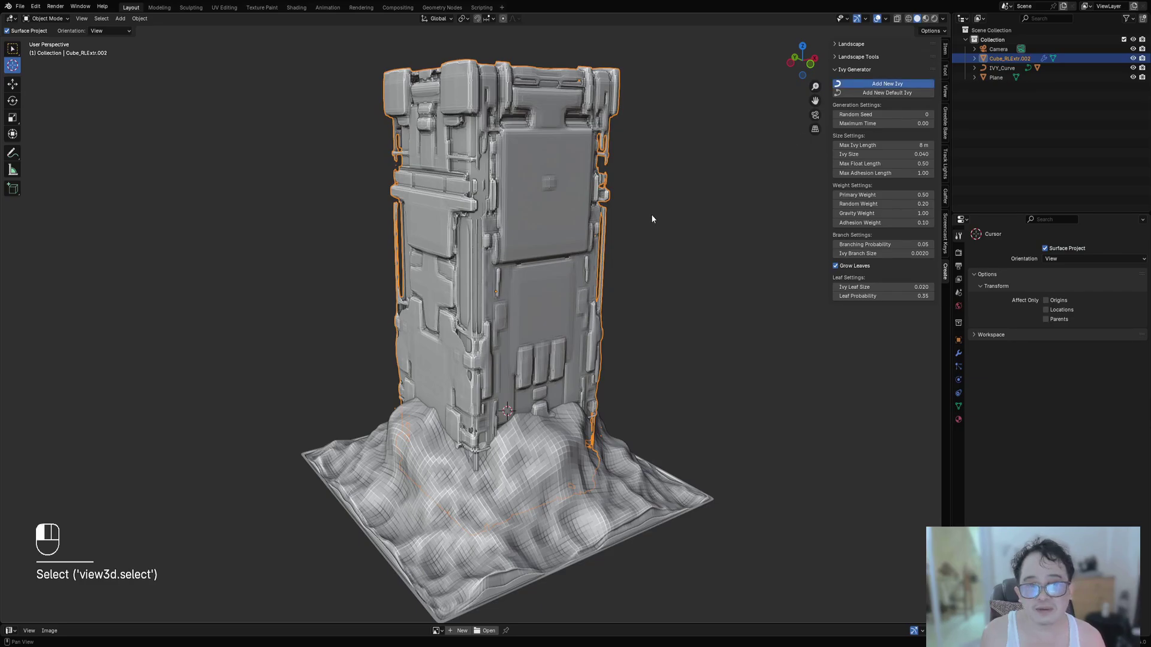
middle_click_drag(653, 219, 542, 334)
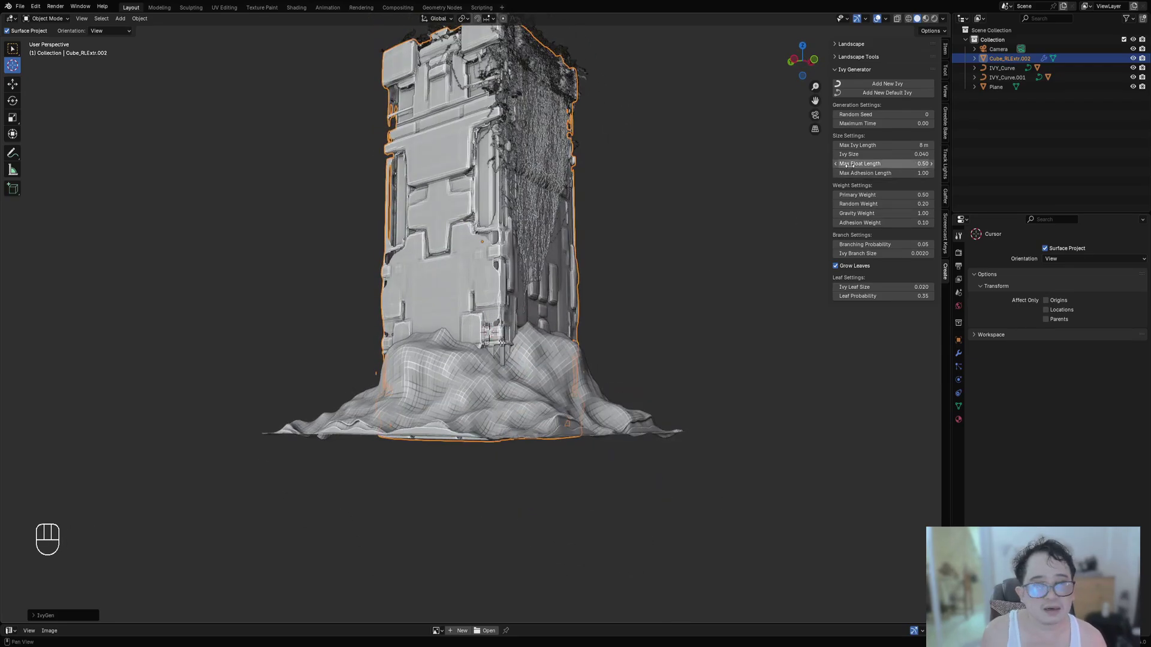
Set Max Ivy Length to 4 m and generate another ivy on the tower from a new cursor position near its base.
double_click(875, 145)
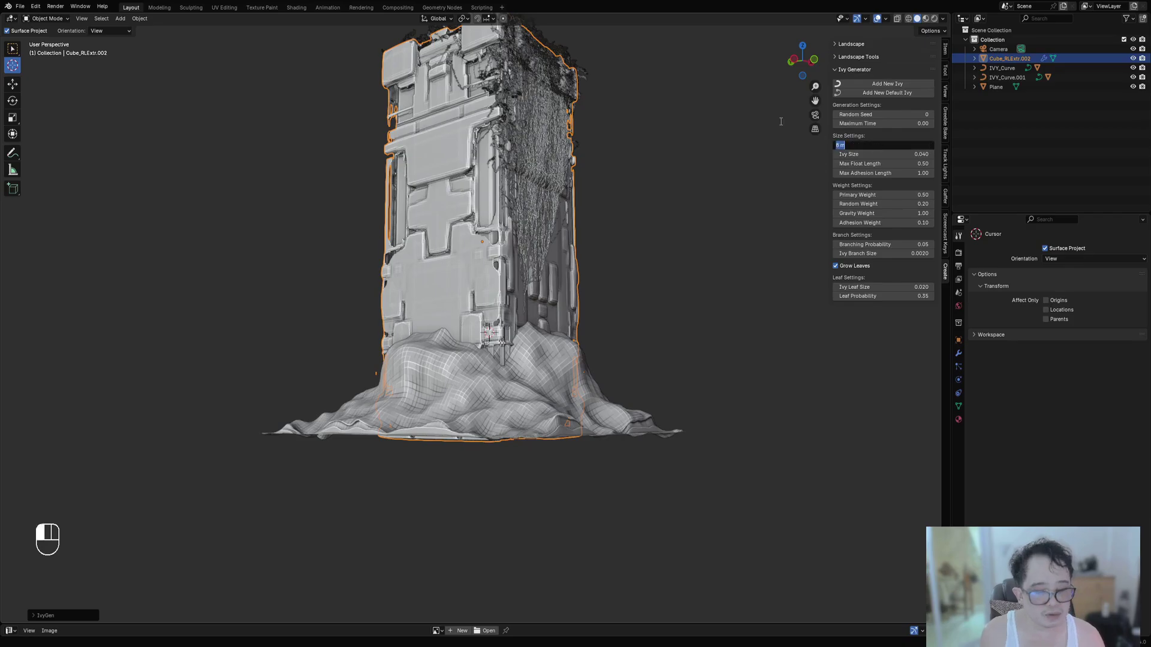
type("4")
key("Return")
key("KP_3")
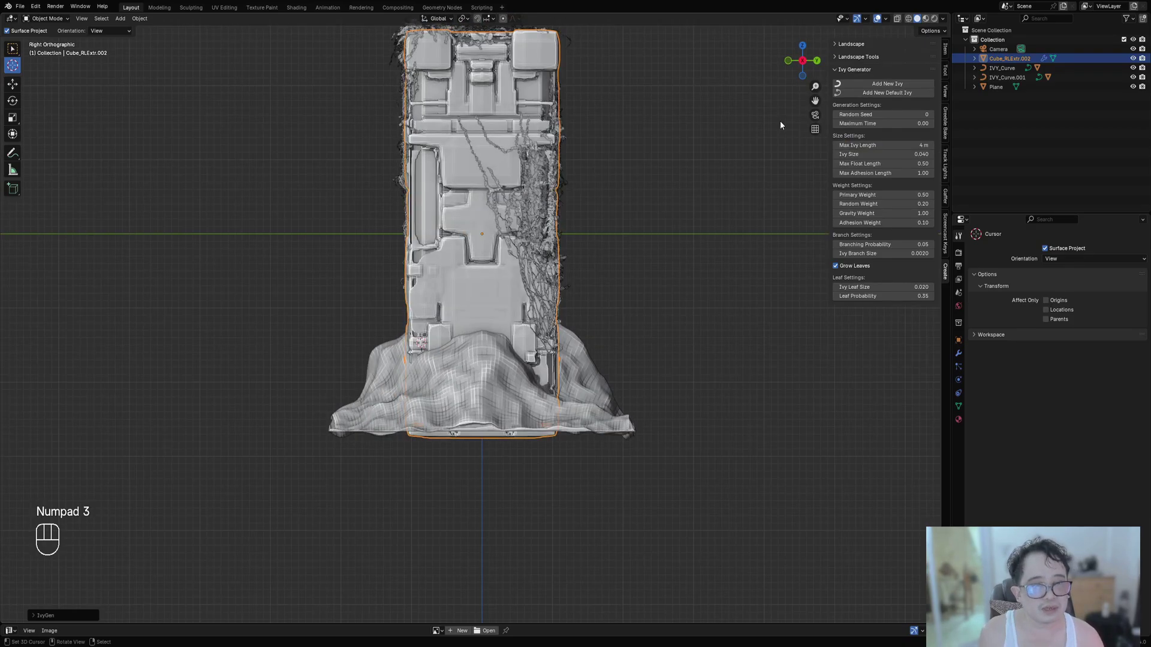
middle_click_drag(726, 132, 778, 126)
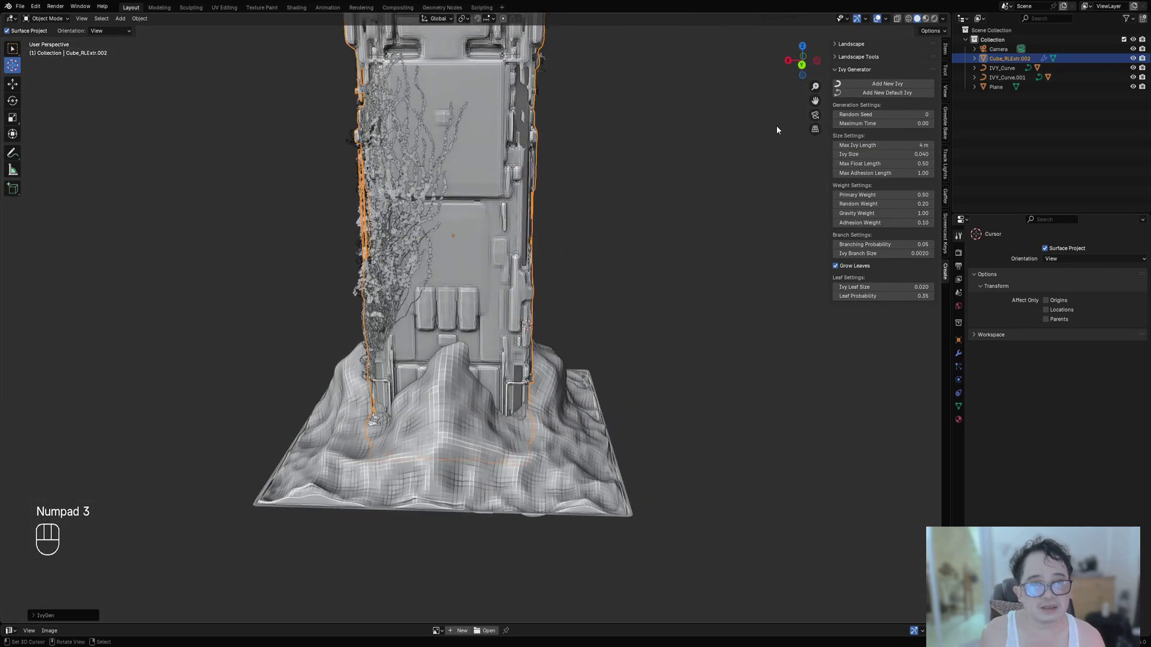
left_click(871, 84)
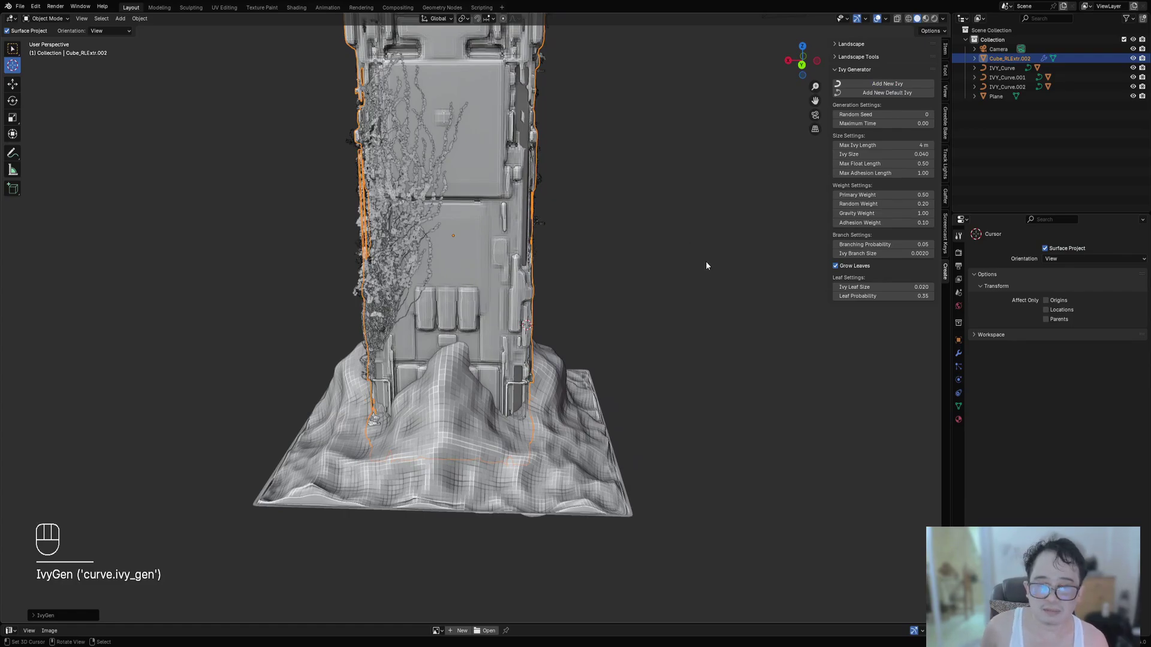
middle_click_drag(703, 261, 784, 177)
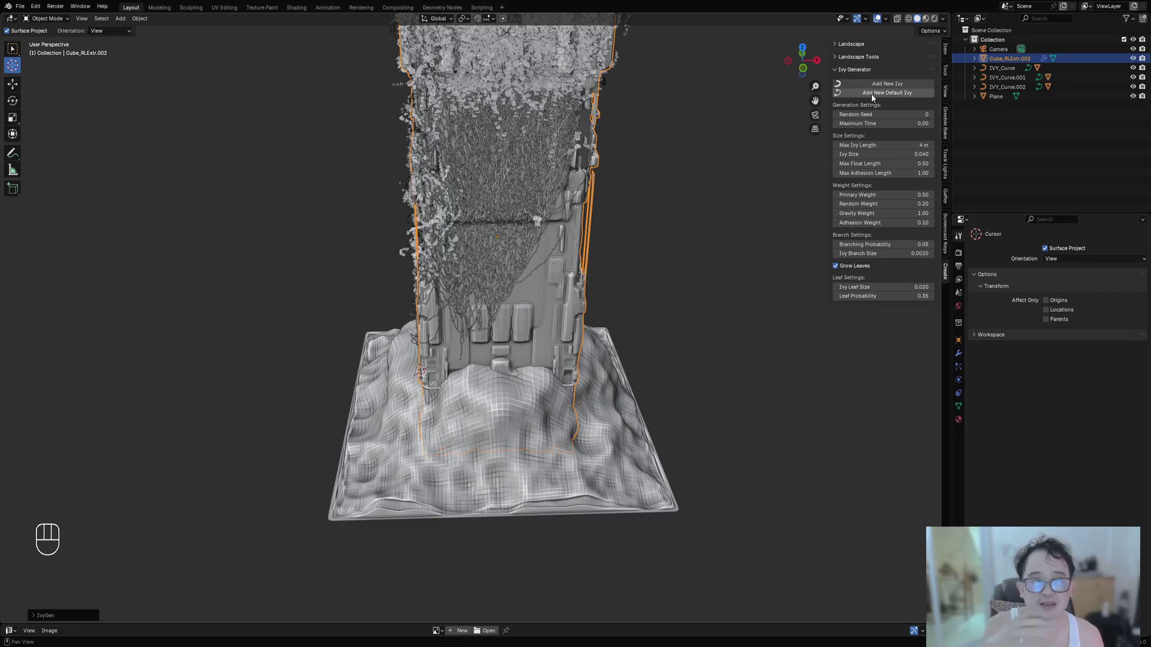
Maximize the 3D viewport with nothing selected and the sidebar hidden, and save the file.
middle_click_drag(602, 293, 685, 286)
key("alt+a")
key("ctrl+space")
key("n")
key("ctrl+s")
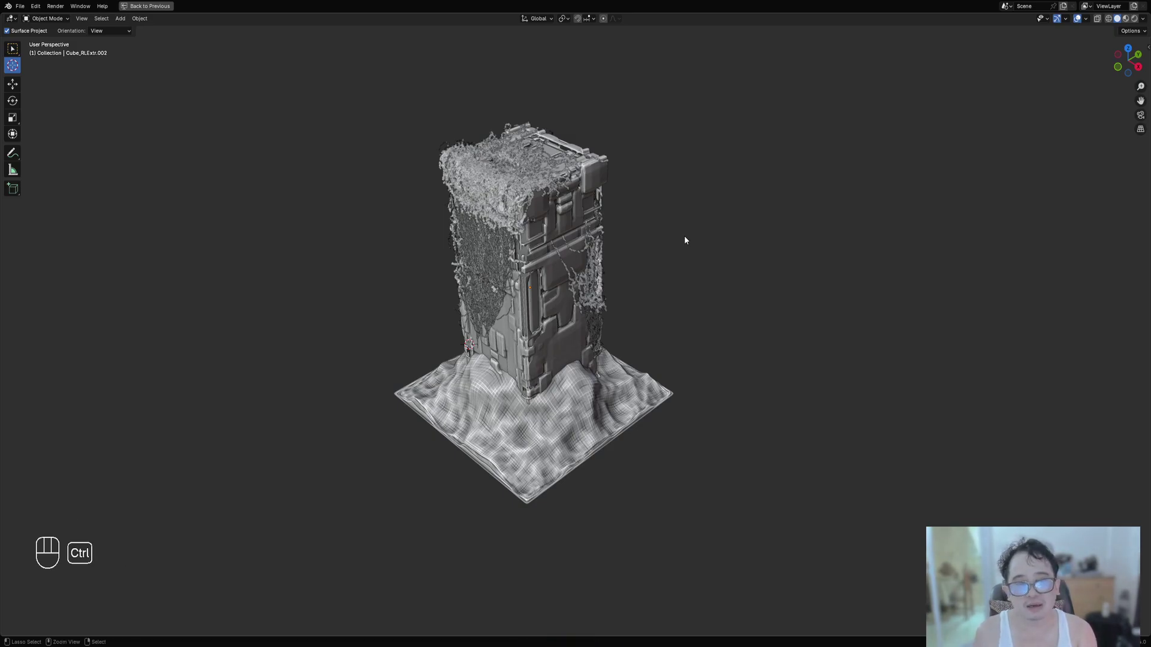
key("ctrl+s")
Open the recent file remeshed_greeble.blend and select the tower.
key("shift+ctrl+o")
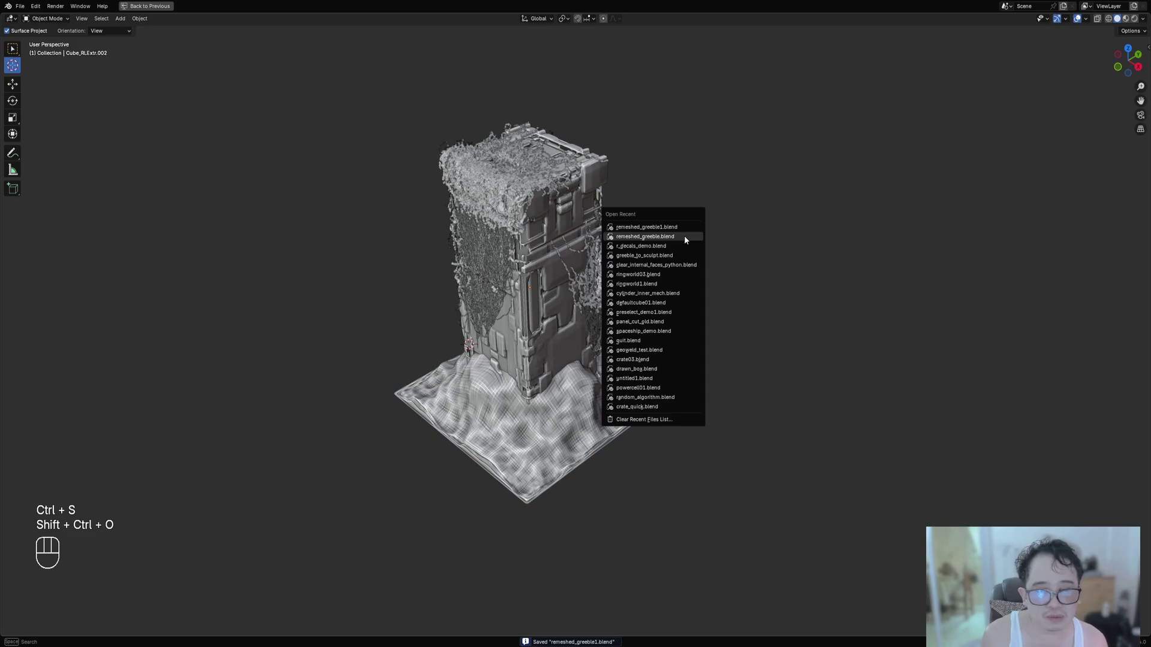
left_click(684, 237)
left_click(628, 238)
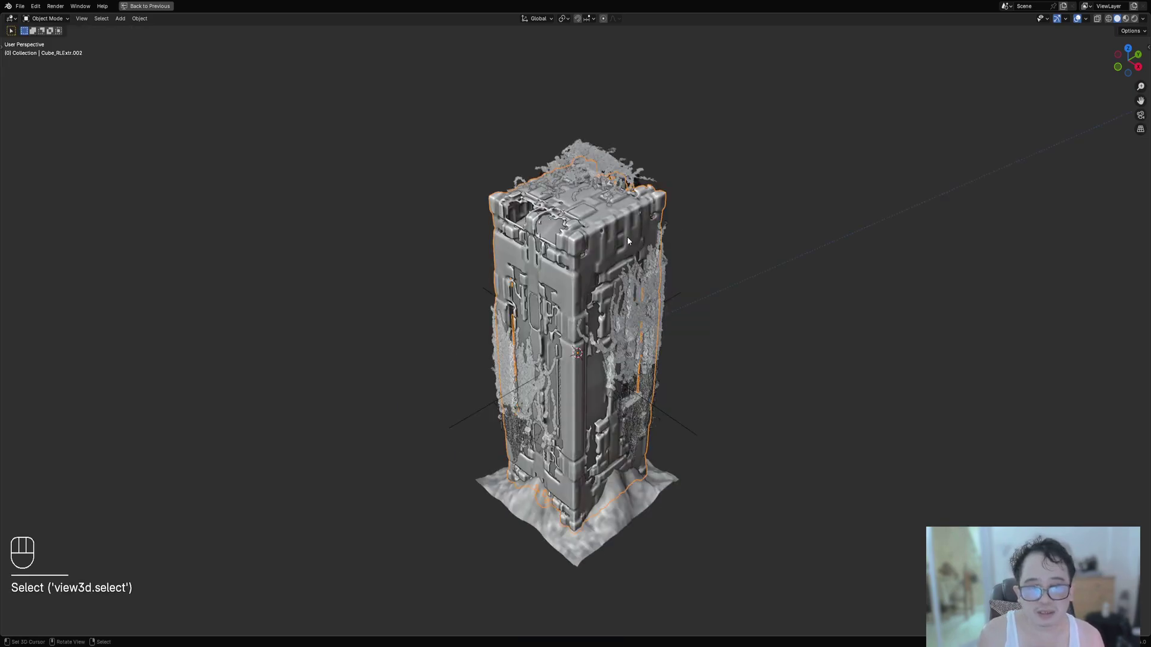
Hide the camera and the other helper objects around the tower.
left_click(707, 300)
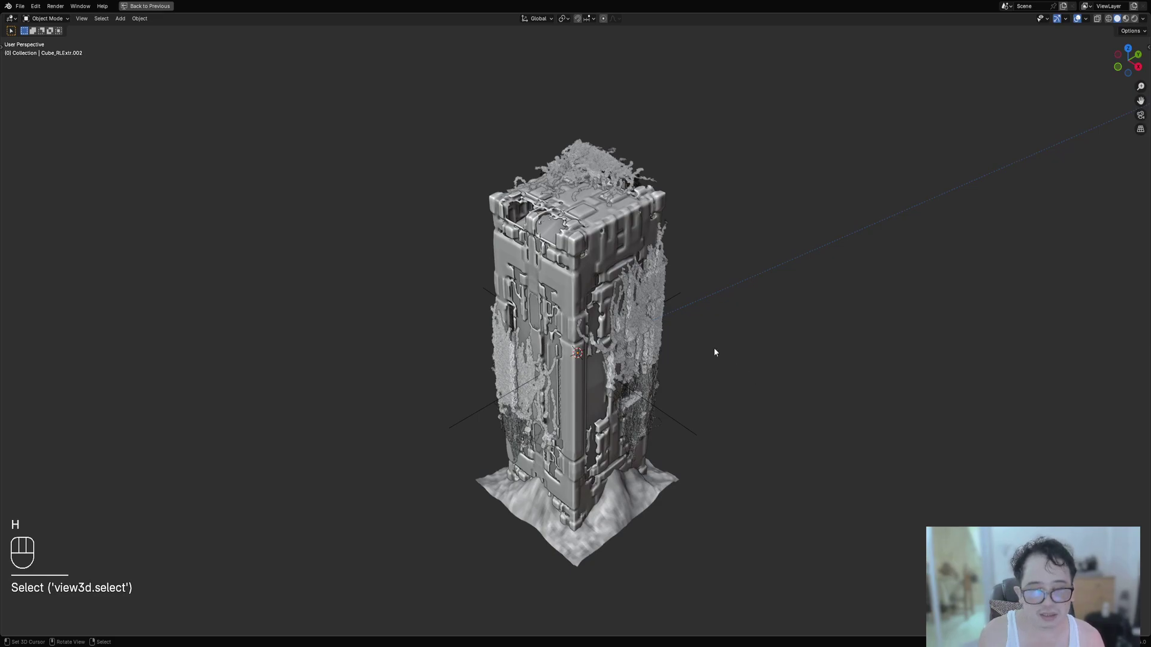
scroll(720, 298, "down", 6)
left_click(927, 170)
key("h")
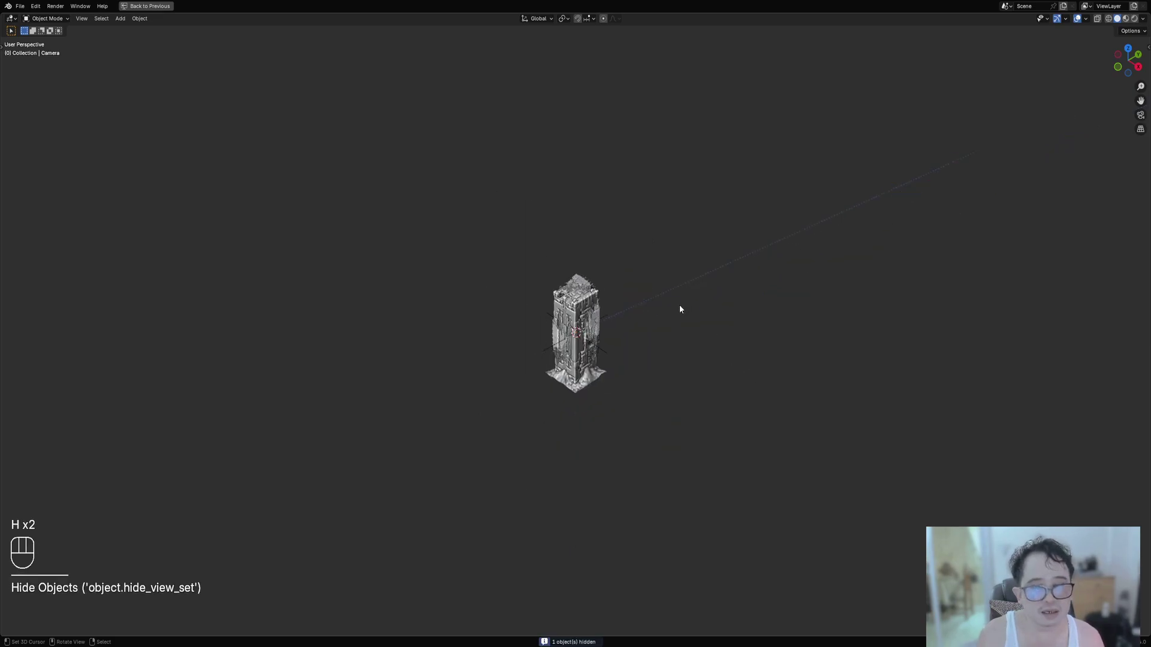
scroll(713, 300, "up", 6)
scroll(1056, 169, "down", 8)
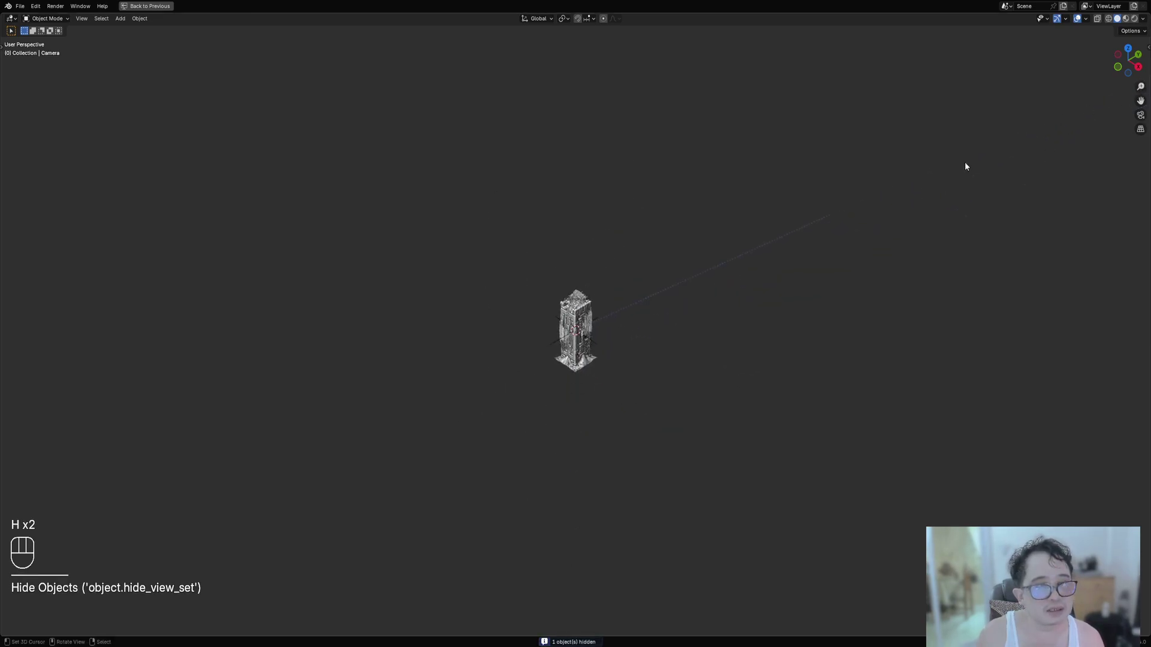
scroll(652, 396, "up", 6)
mouse_move(653, 395)
middle_mouse_down()
mouse_move(609, 366)
mouse_move(676, 393)
middle_mouse_up()
key("h")
scroll(660, 392, "up", 3)
Try isolating the tower by hiding all unselected objects, and undo the hiding.
left_click(606, 395)
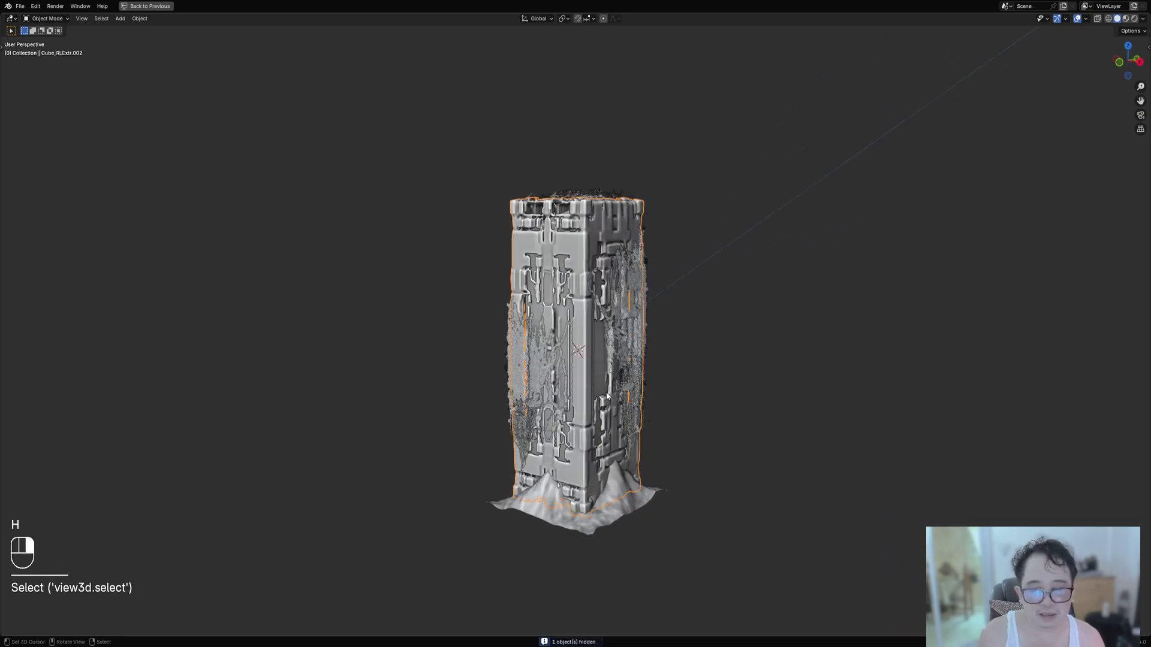
key("shift+h")
key("ctrl+z")
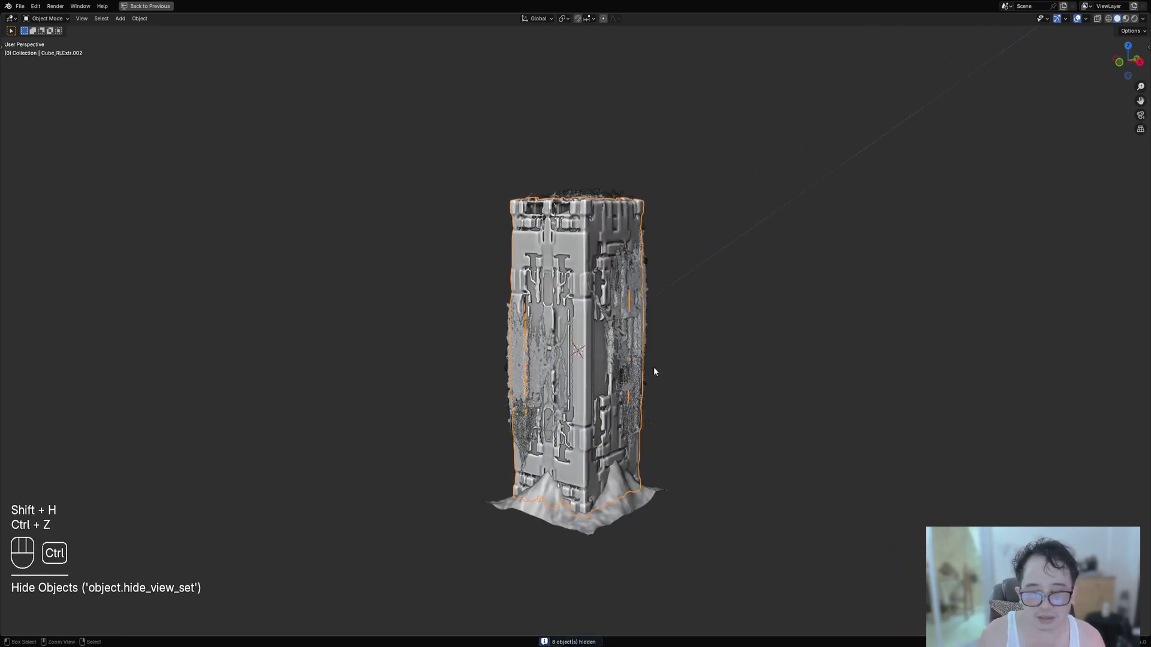
Select the other mesh objects through Select Grouped, based on the tower.
key("shift+g")
left_click(611, 382)
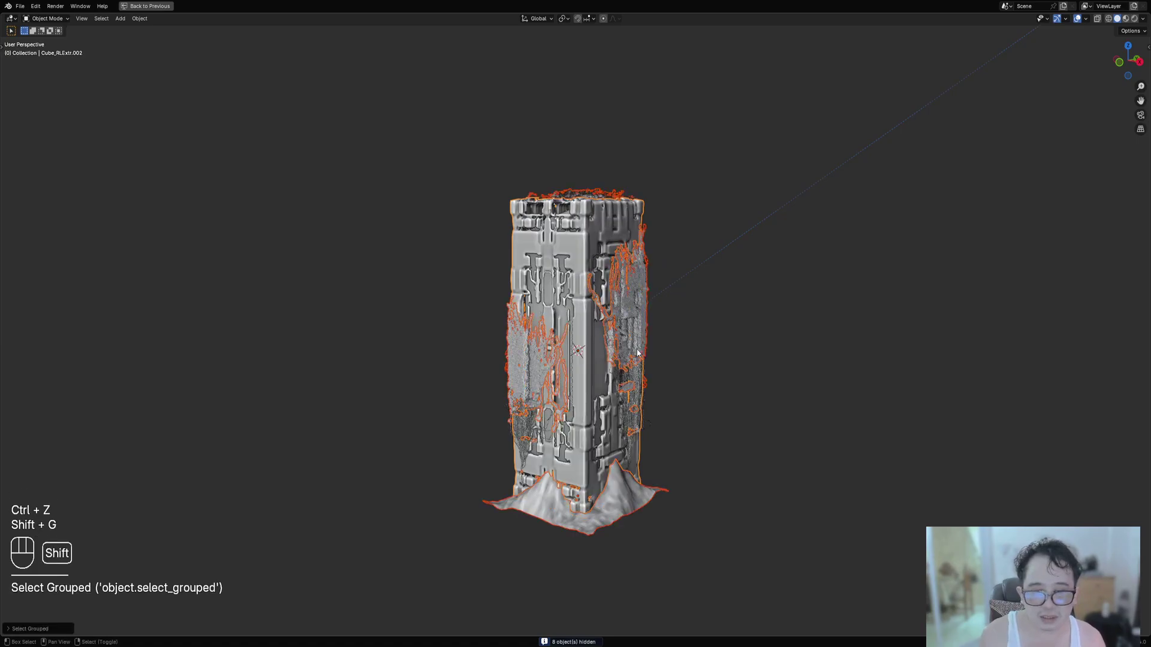
middle_click_drag(661, 356, 613, 289, "shift")
key("g")
right_click(670, 191)
scroll(613, 289, "up", 5)
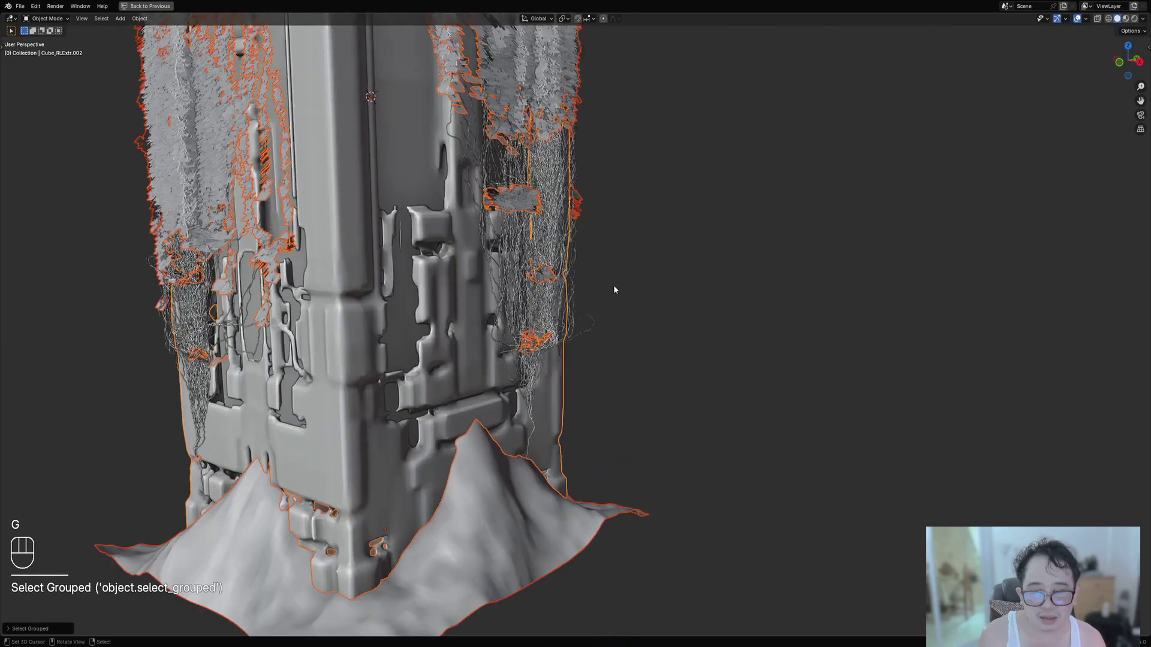
Add an ivy curve on the tower's side to the selection as the active object and show the toolbar.
left_click(552, 249, "shift")
key("shift+g")
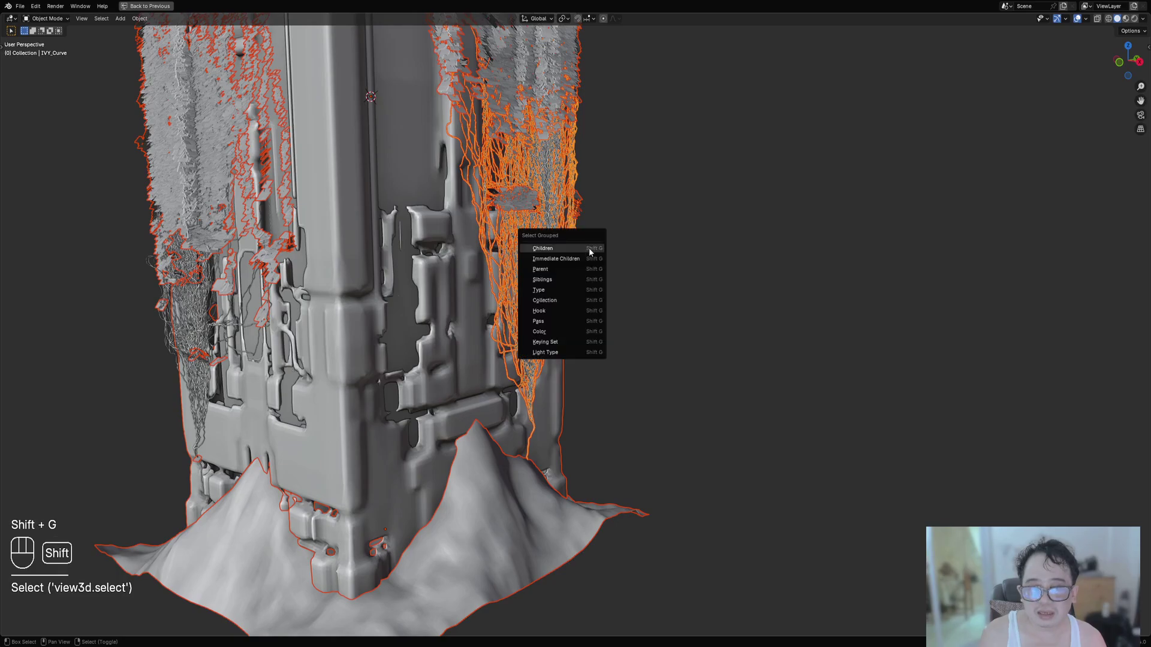
left_click(577, 328)
key("t")
scroll(609, 252, "down", 5)
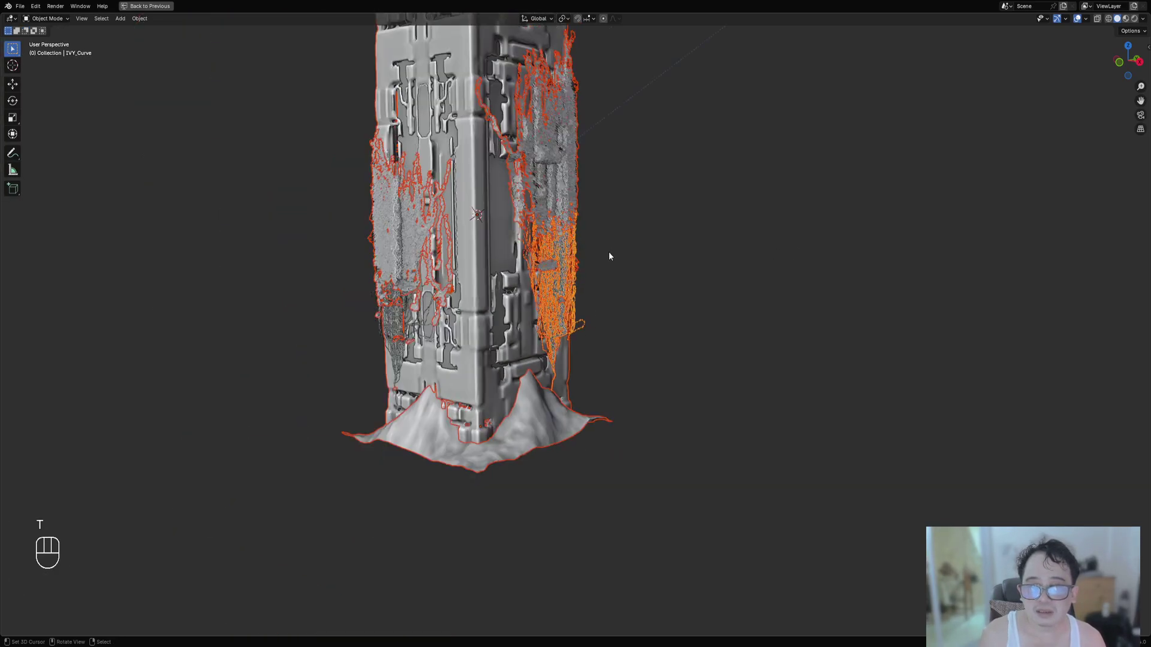
Select all ivy curves with Select Grouped by Type and add the tower to the selection as the active object.
middle_click_drag(668, 252, 599, 313)
key("shift+z")
key("shift+z")
key("shift+g")
left_click(652, 272)
scroll(633, 211, "down", 4)
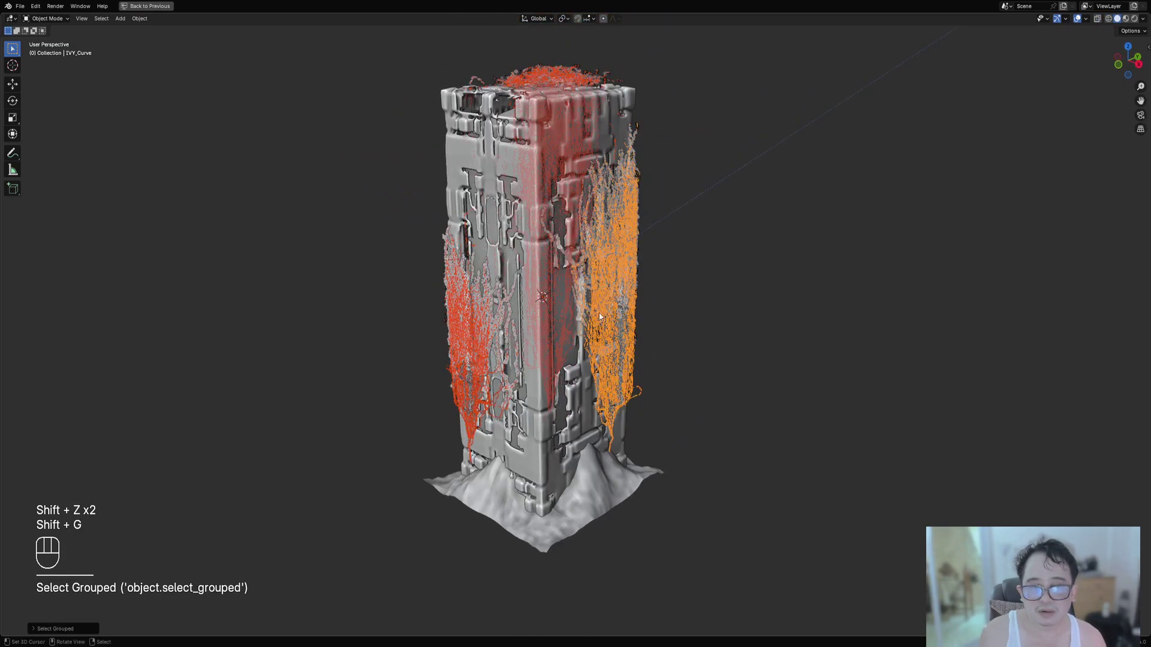
left_click(453, 156, "shift")
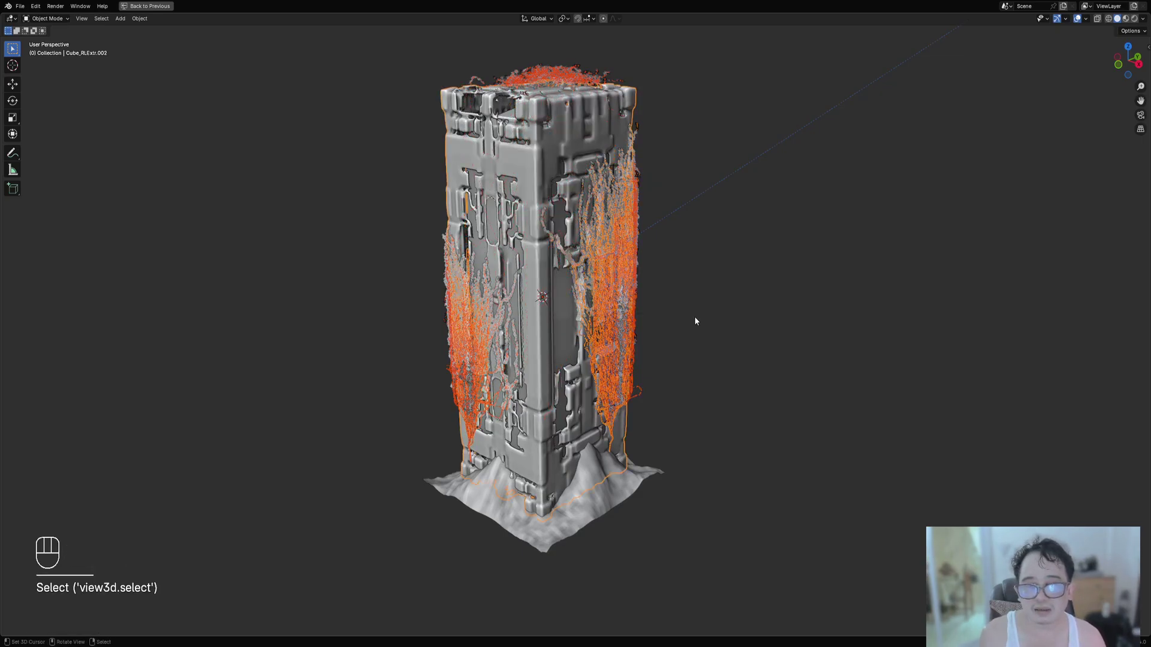
Clear the selection, pick the ivy leaves on the tower's side, and select all mesh objects with Select Grouped by Type.
key("alt+a")
left_click(632, 308, "shift")
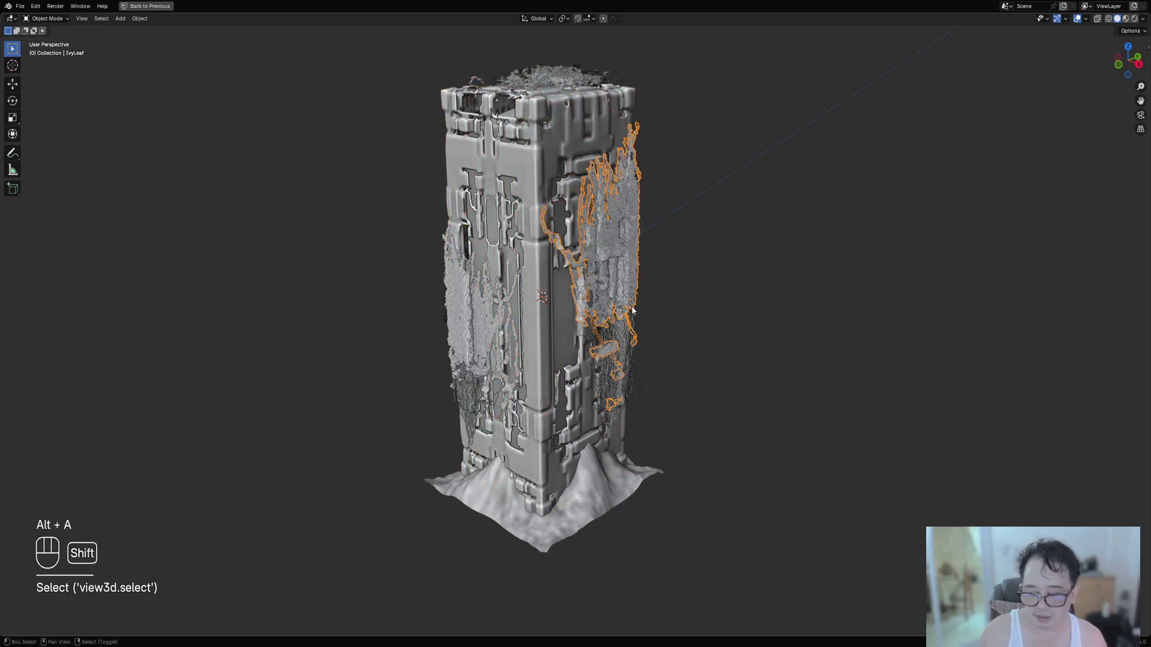
key("shift+g")
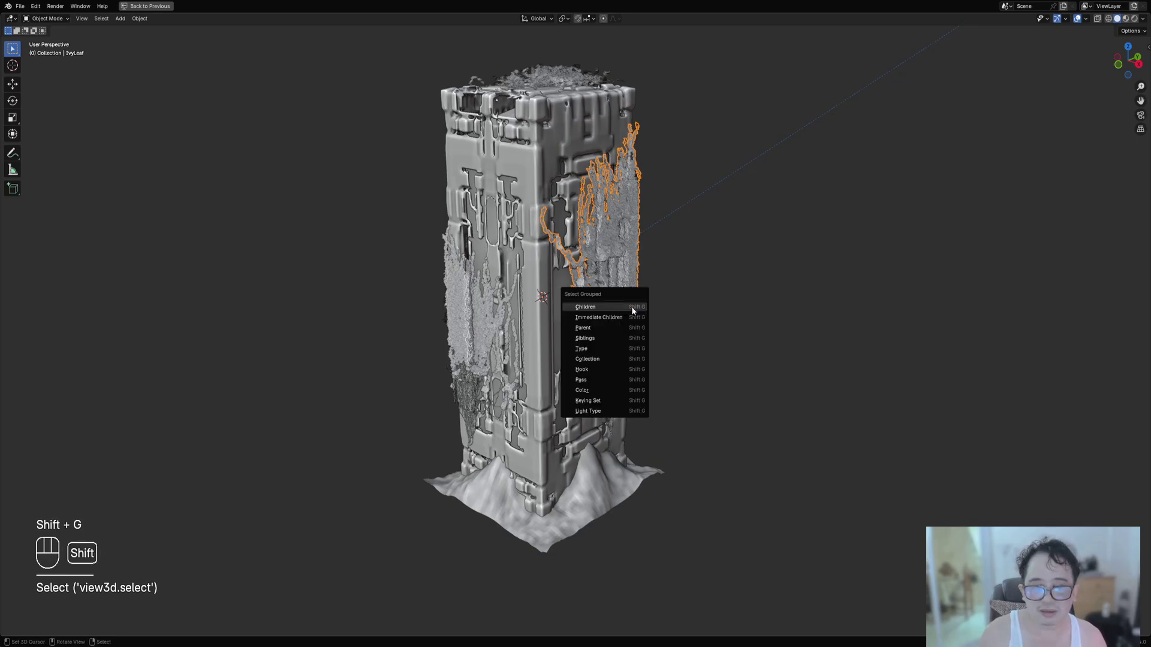
left_click(632, 309)
middle_click_drag(636, 329, 681, 365)
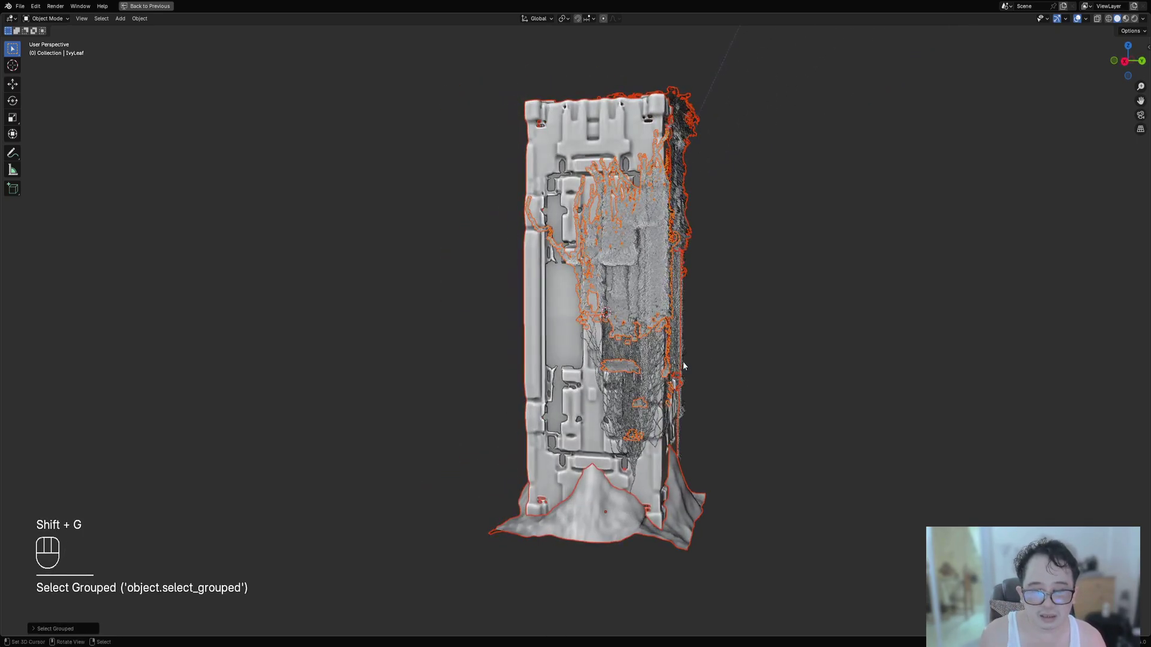
Make the side ivy curve the active object and select all ivy curves with Select Grouped by Type.
scroll(681, 365, "up", 5)
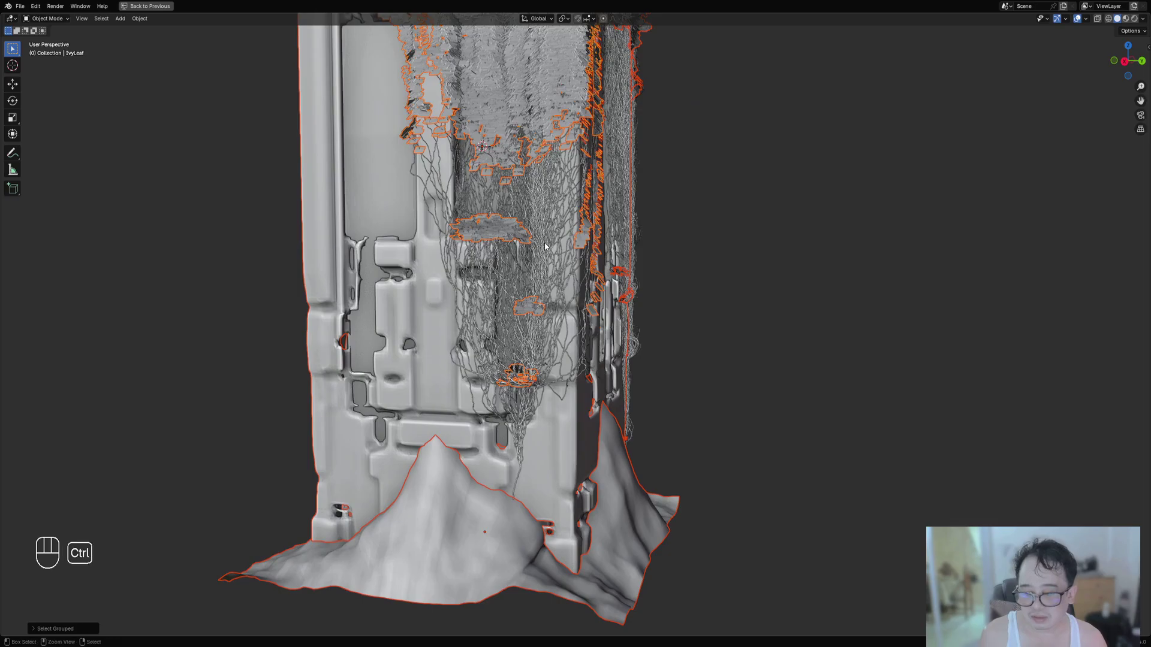
key("ctrl")
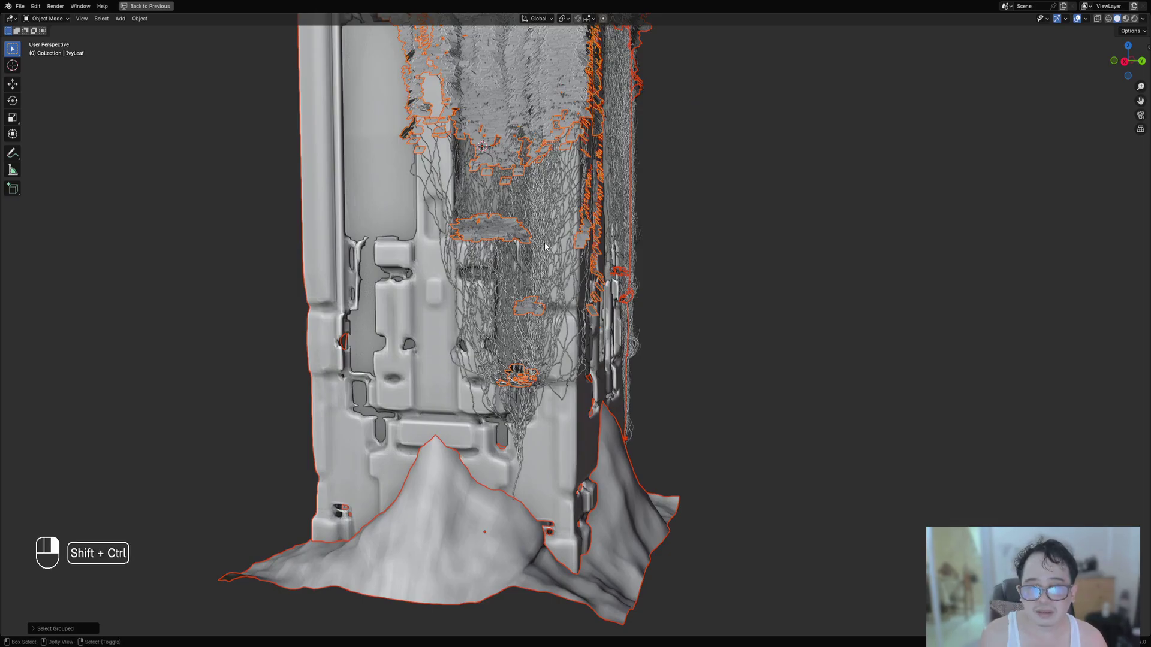
middle_click_drag(545, 246, 603, 354)
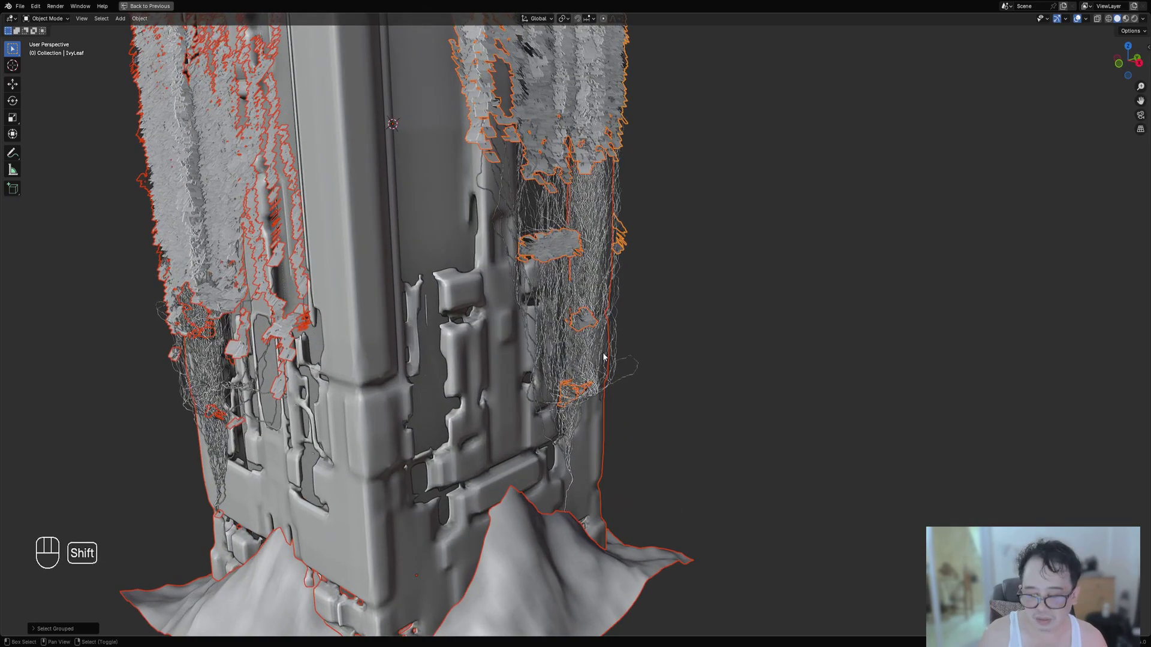
key("shift+ctrl")
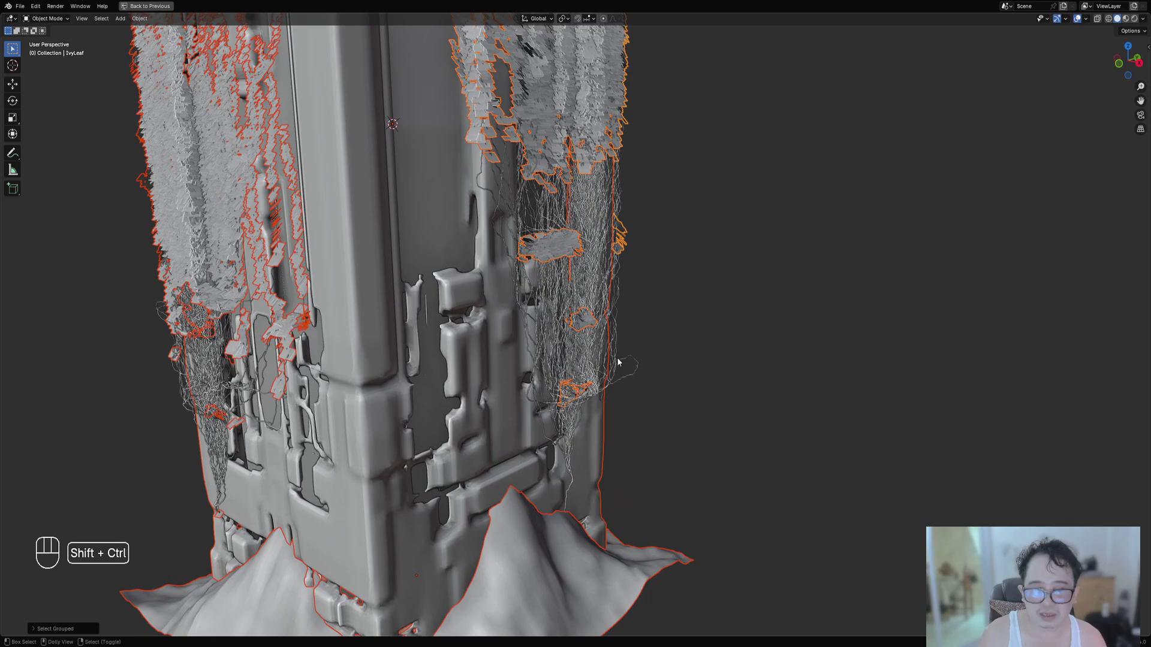
left_click(618, 362, "alt+shift")
key("shift+g")
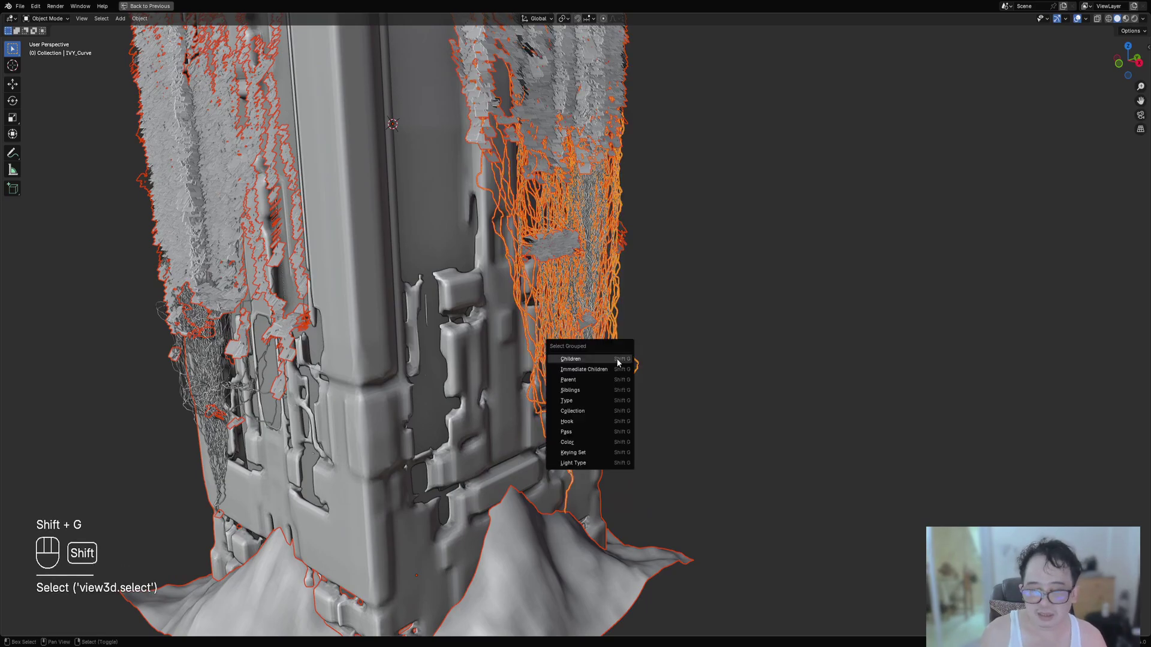
left_click(607, 399)
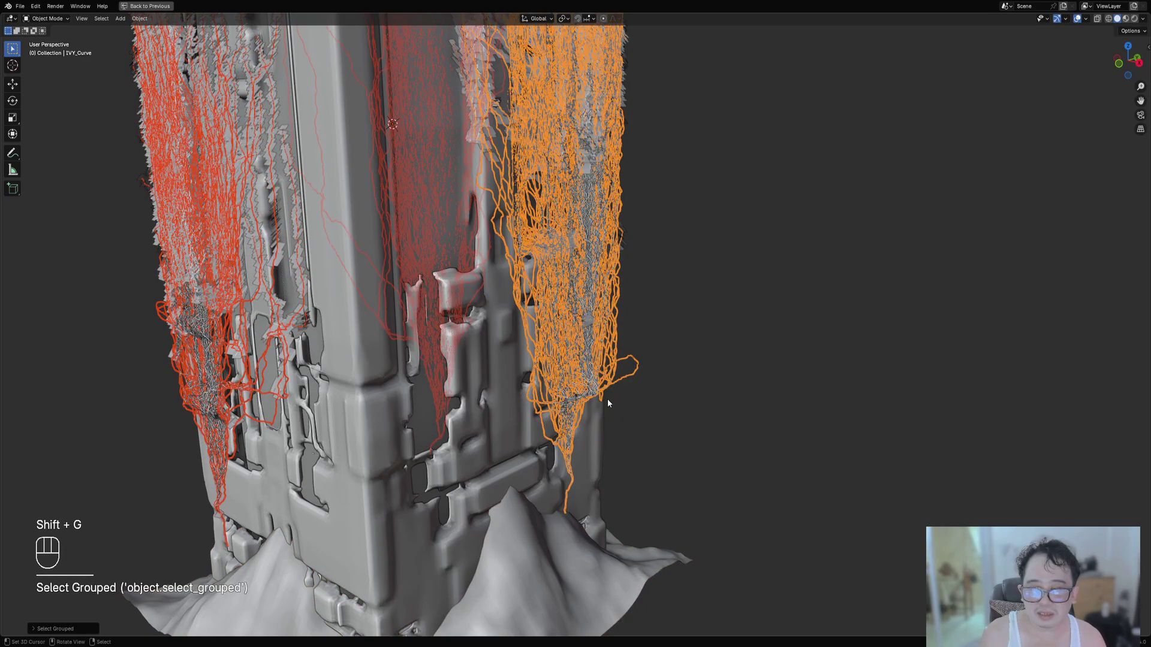
Turn on Extend for the Select Grouped operation so the curves are added to the selected meshes.
scroll(607, 398, "down", 5)
key("shift+z")
key("shift+z")
key("F9")
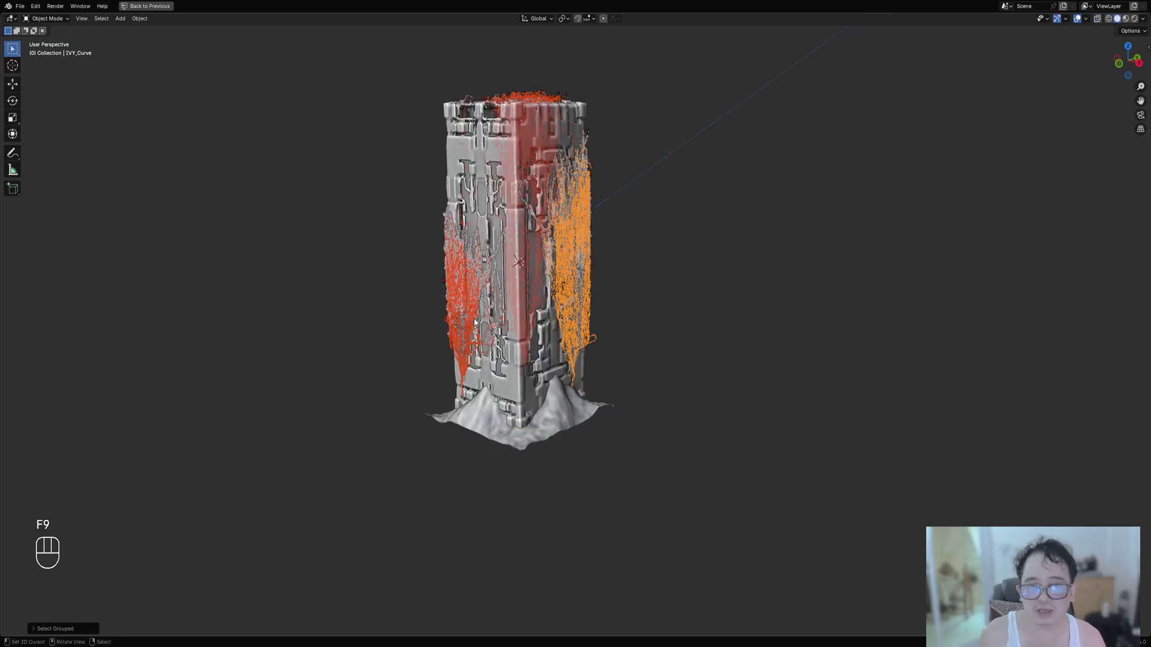
key("F9")
left_click(688, 380)
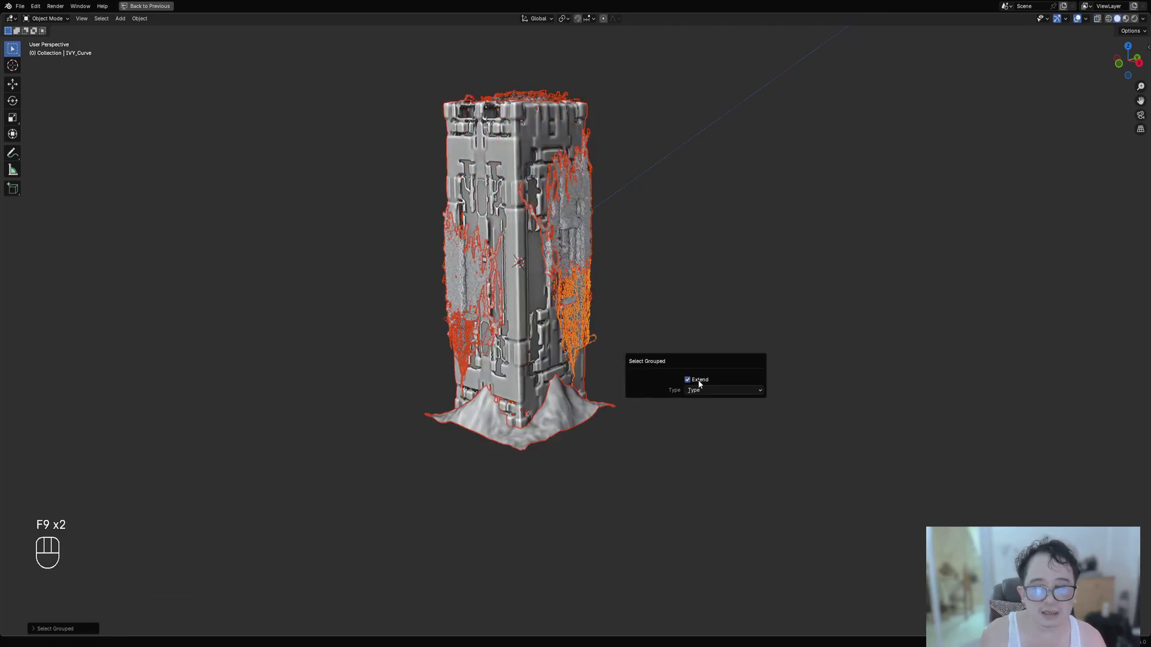
Deselect everything, select the tower, and use Select Grouped to select all mesh objects.
middle_click_drag(694, 381, 701, 255)
key("alt+a")
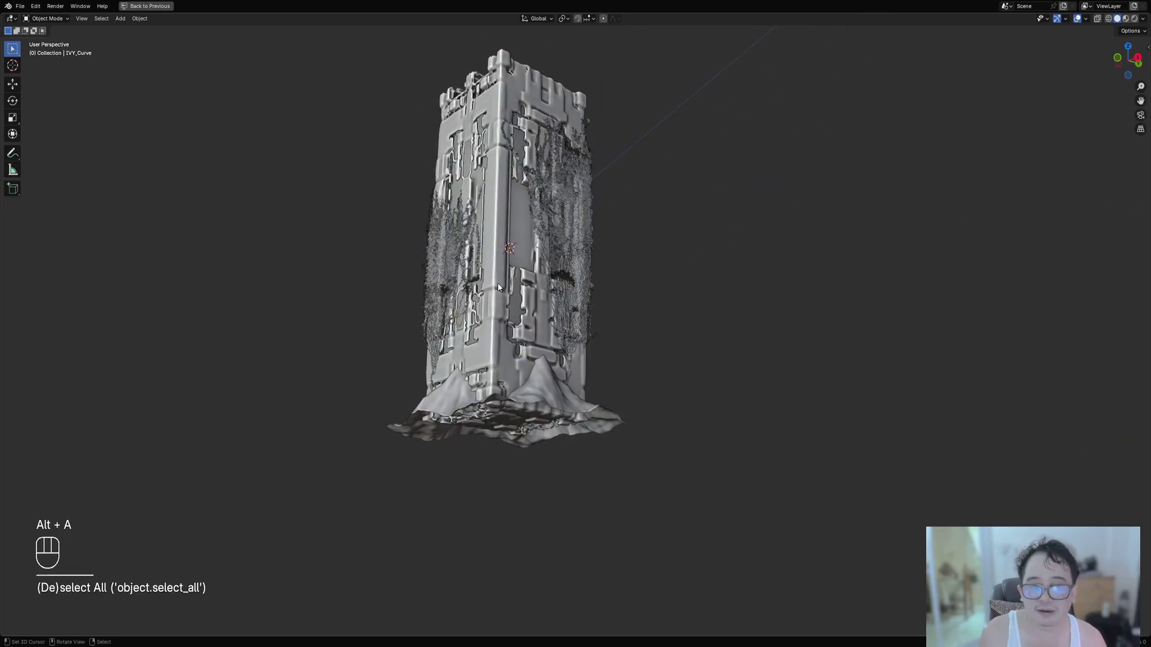
left_click(498, 283)
key("shift+g")
left_click(513, 286)
scroll(513, 286, "up", 5)
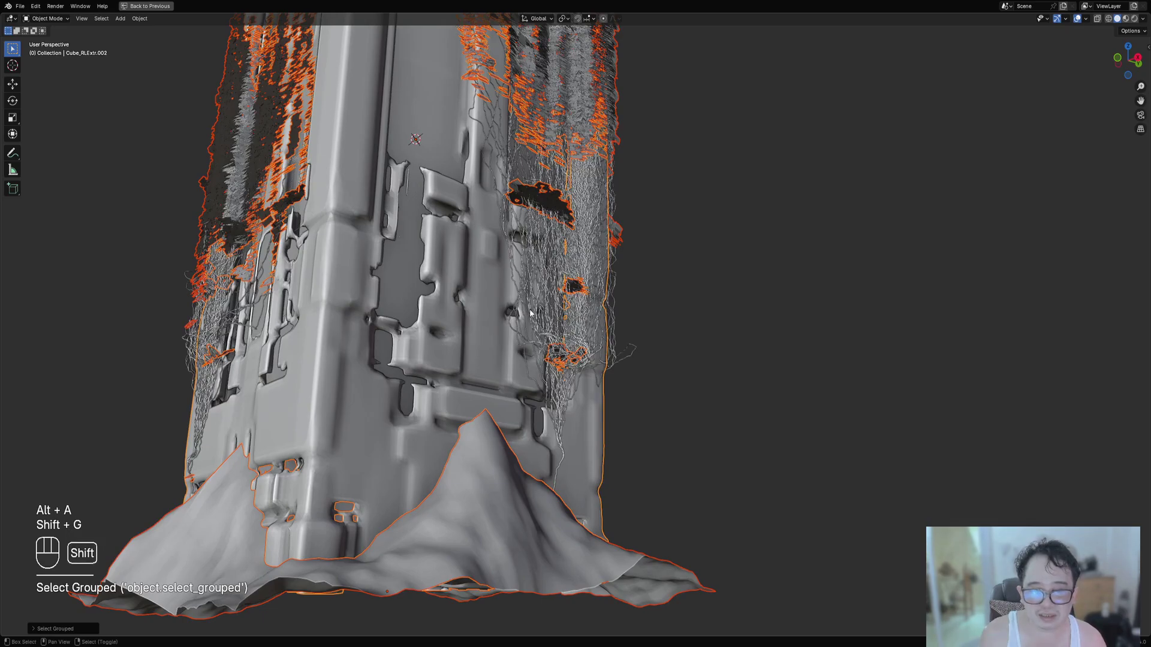
Add the ivy curves around the tower individually to the mesh selection, then start and cancel a move of everything.
left_click(284, 343, "shift")
right_click(204, 385, "shift")
middle_click_drag(737, 263, 614, 281)
right_click(821, 346, "shift")
scroll(825, 336, "down", 3)
scroll(826, 340, "down", 3)
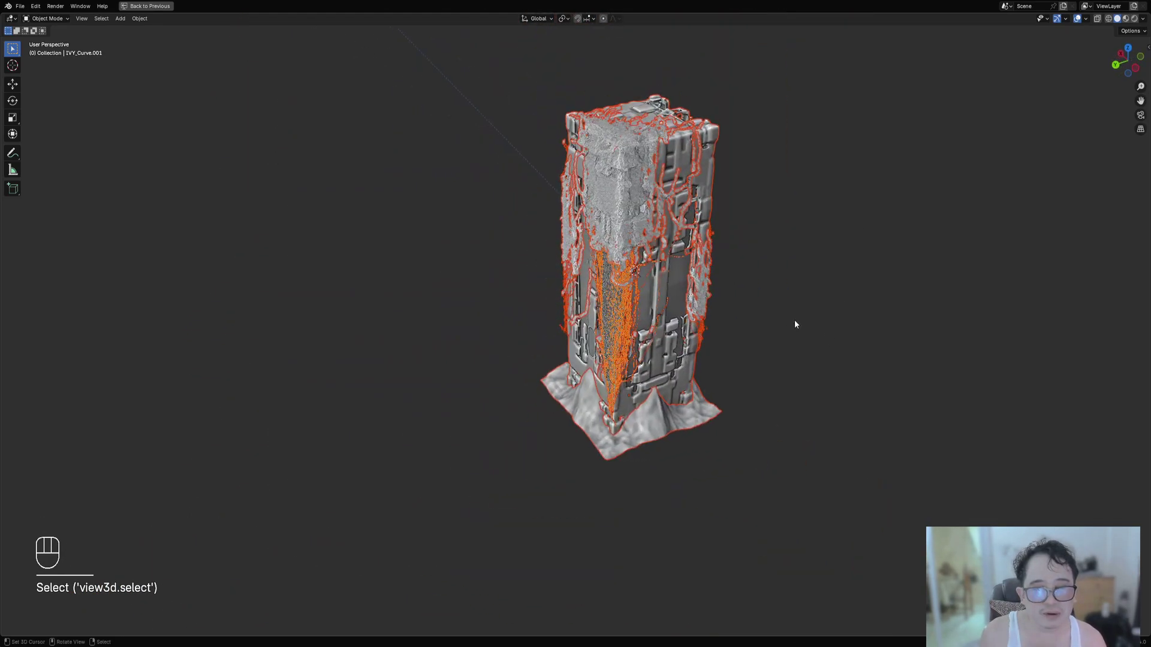
middle_click_drag(796, 323, 681, 364)
key("g")
right_click(695, 293)
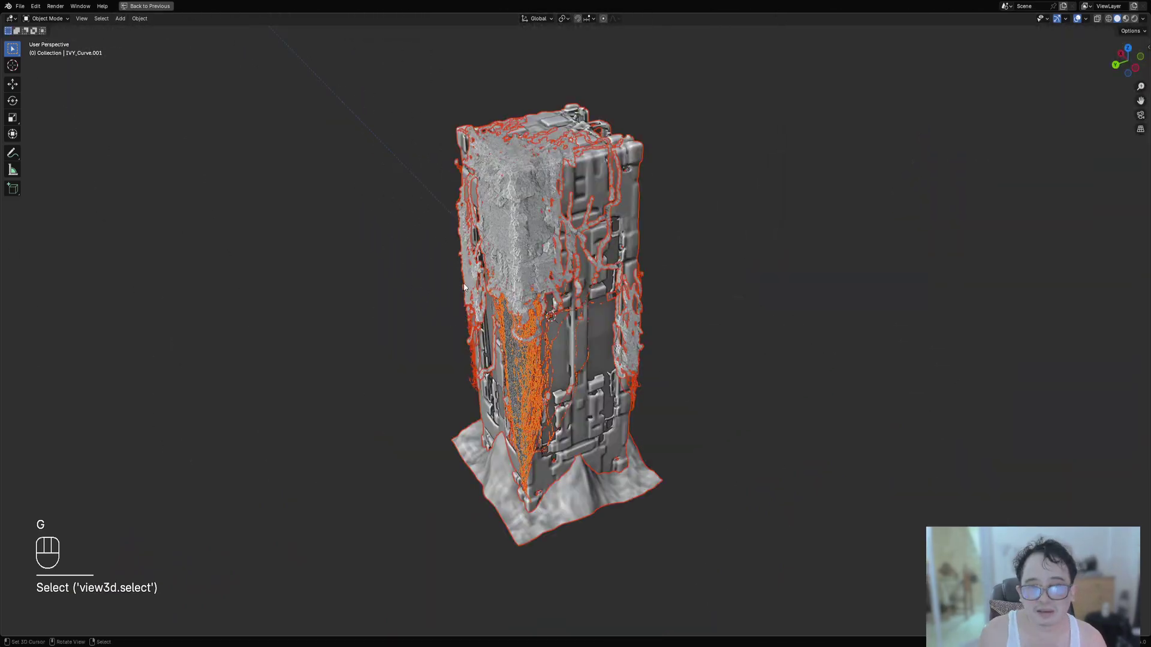
Save the file and copy the selected tower, terrain and ivy objects.
middle_click_drag(695, 293, 670, 302)
key("ctrl+s")
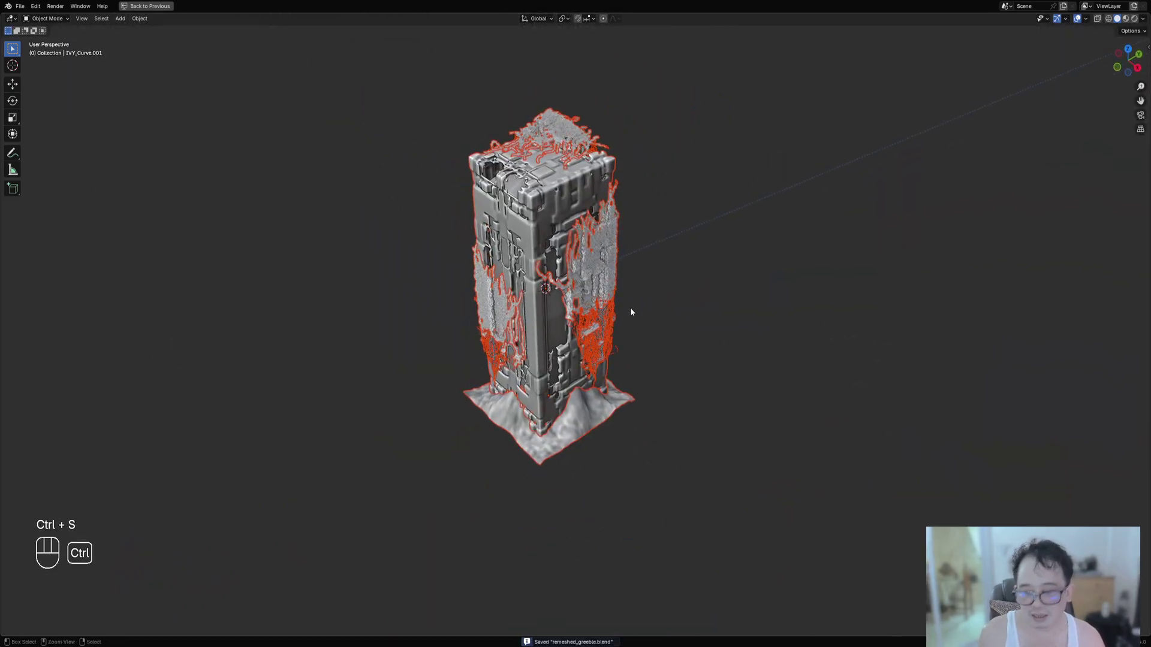
key("ctrl+c")
Open the recent file with the larger ivy-covered tower, paste the copied objects and move them about 7.3 m beside it.
key("ctrl+shift+o")
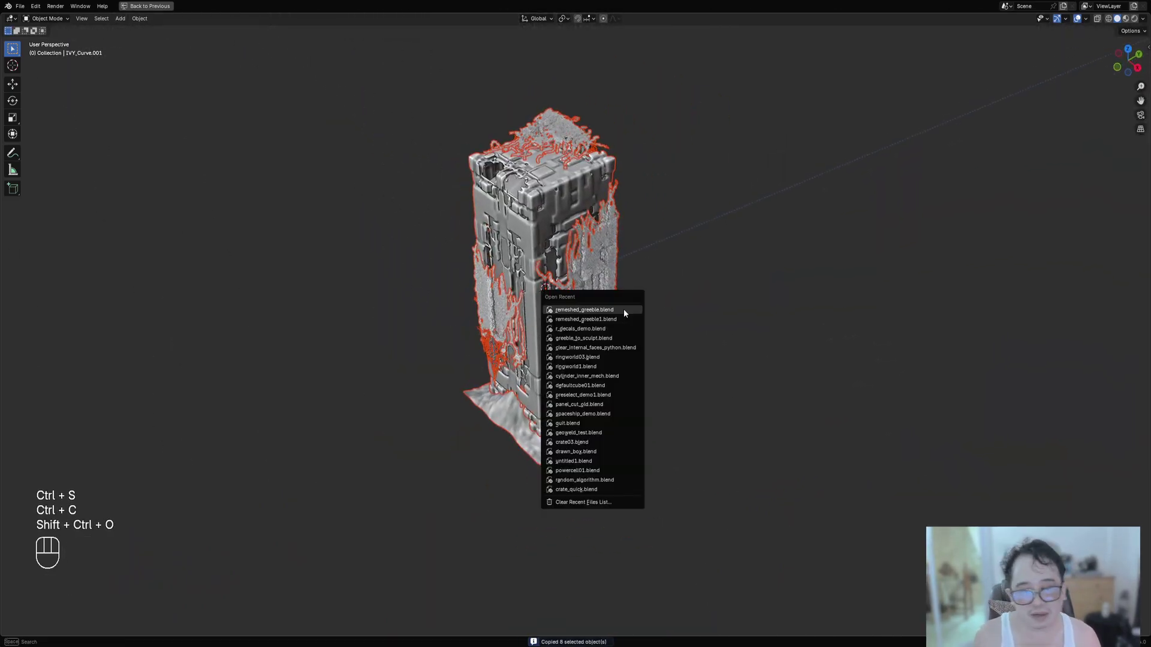
left_click(623, 310)
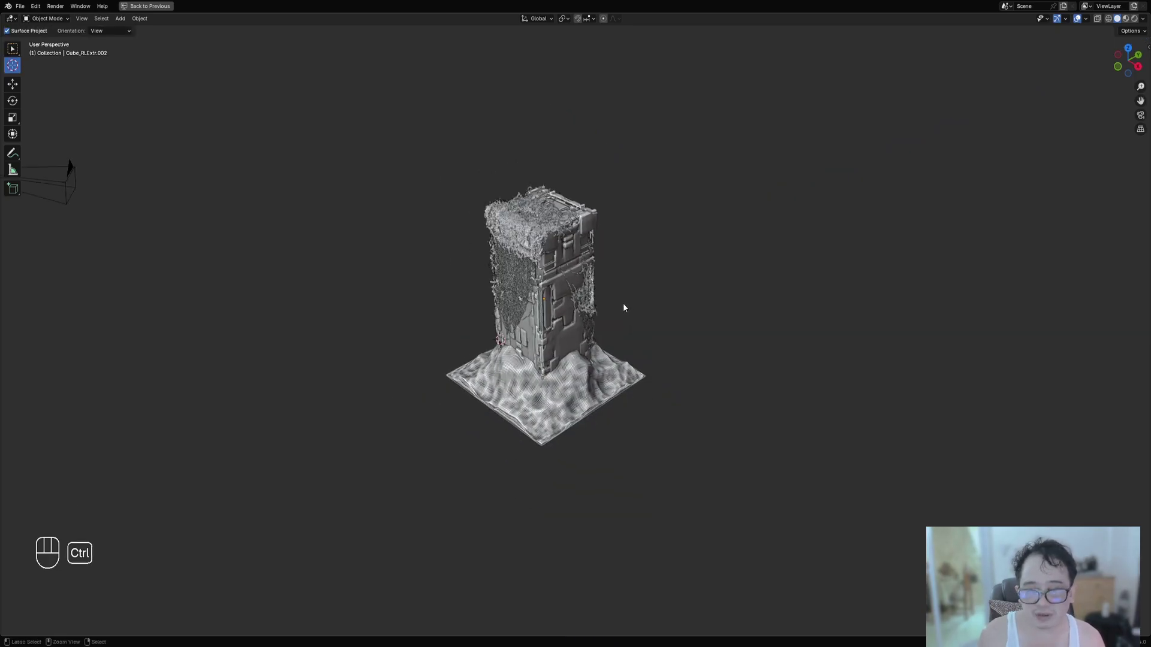
key("ctrl+v")
scroll(621, 301, "down", 3)
key("g")
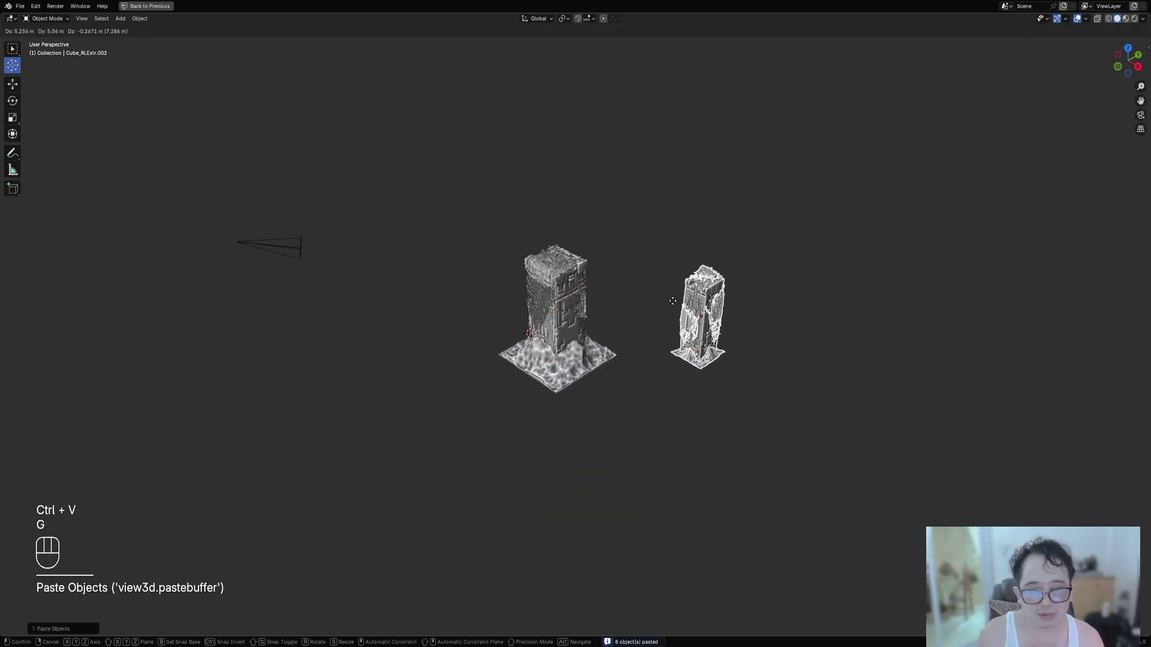
left_click(673, 301)
Restore the full Layout workspace, clear the selection and select the terrain plane under the pasted tower.
scroll(635, 377, "up", 4)
middle_click_drag(635, 376, 728, 353)
key("ctrl+space")
scroll(731, 386, "up", 4)
key("alt+a")
left_click(756, 373)
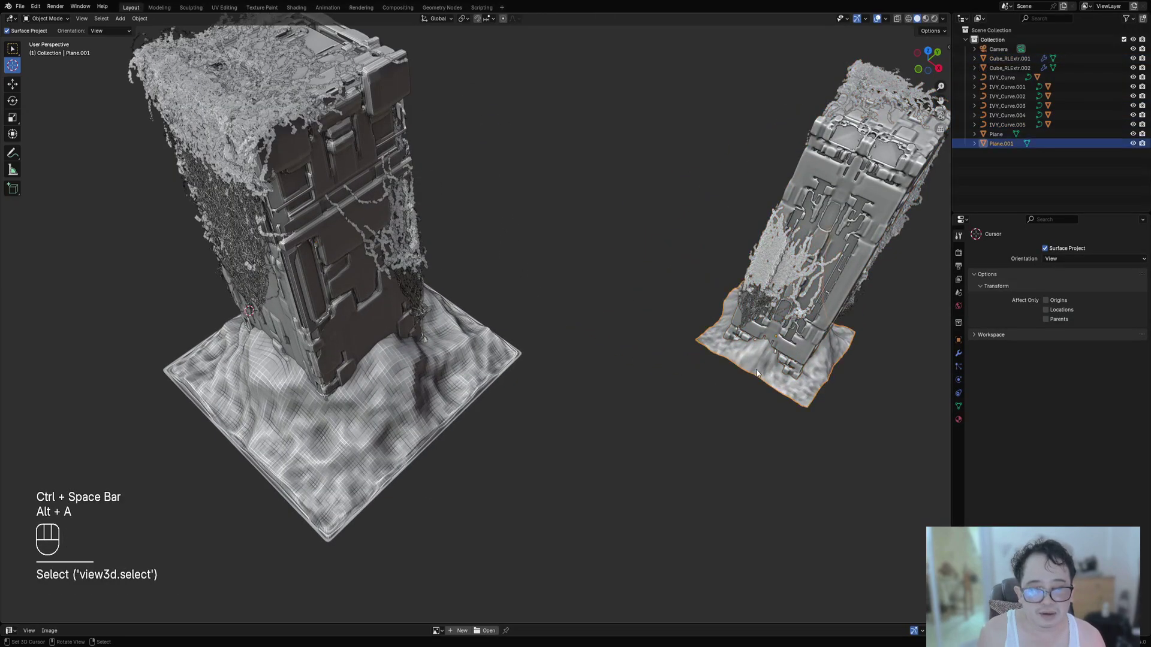
Enlarge the area below the 3D view and switch it to the Shader Editor.
left_click_drag(577, 625, 577, 412)
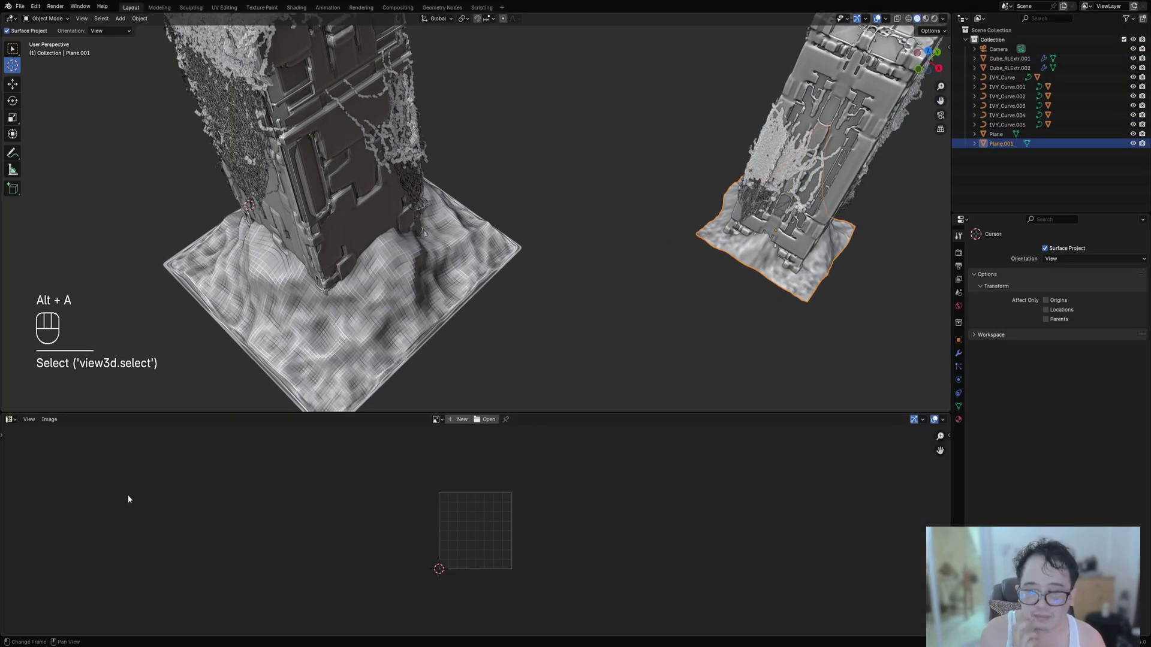
left_click(10, 419)
left_click(36, 506)
scroll(607, 511, "down", 2)
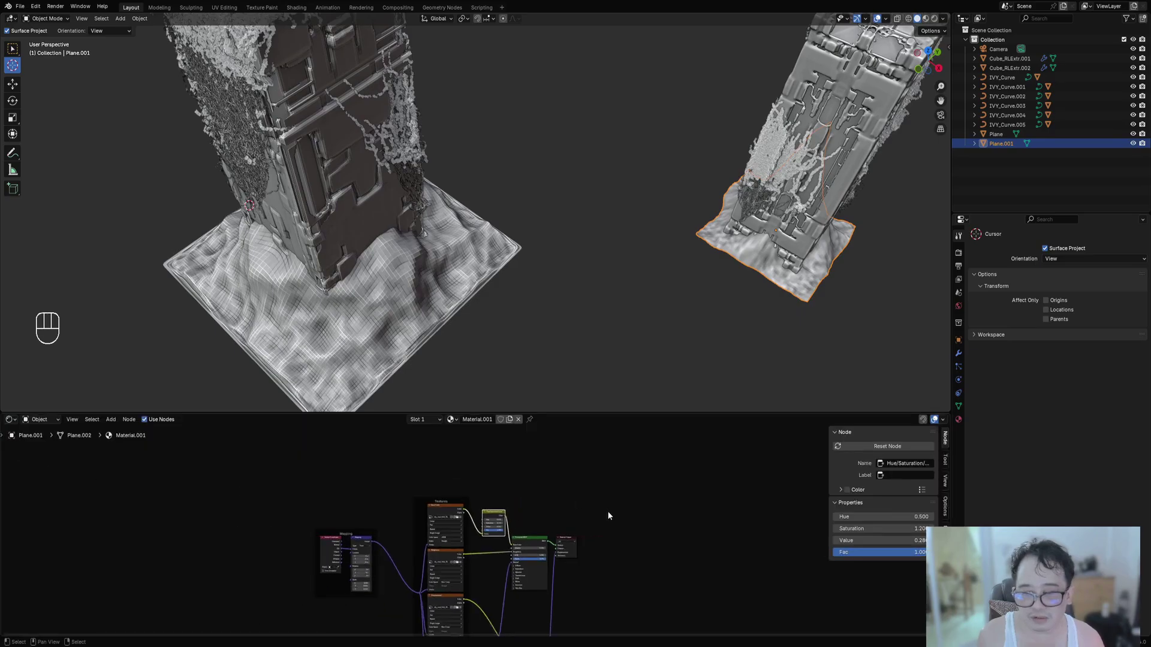
Maximize the Shader Editor and inspect the image name of the terrain material's Base Color texture.
scroll(524, 527, "up", 2)
key("ctrl+space")
scroll(534, 332, "up", 5)
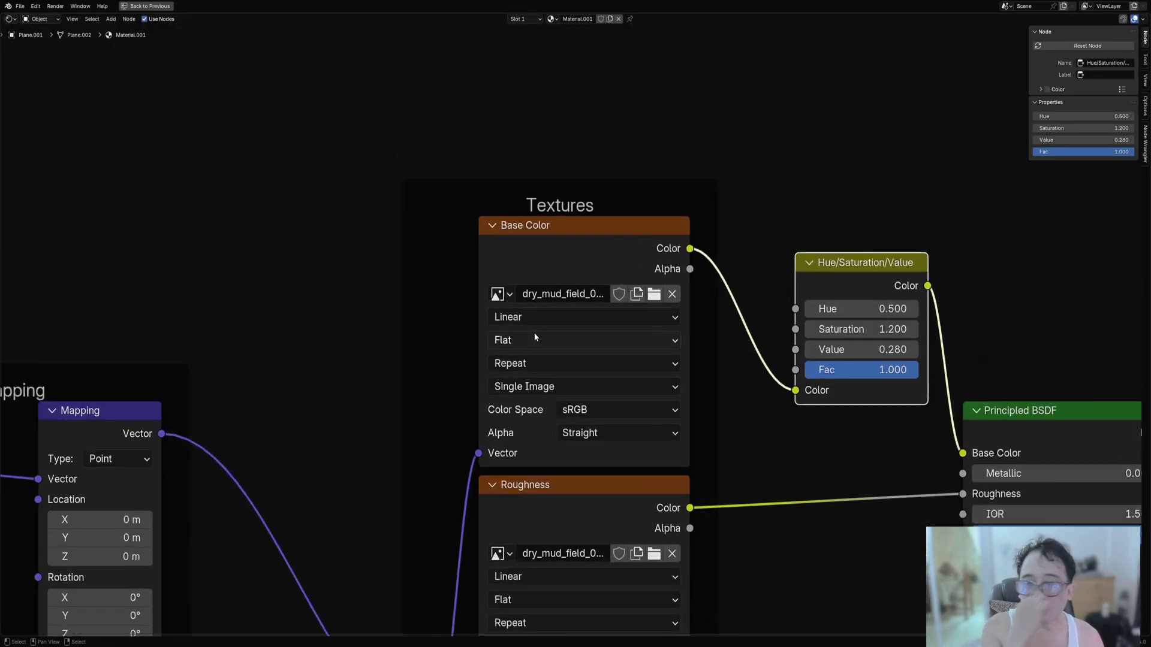
scroll(569, 324, "up", 1)
double_click(557, 294)
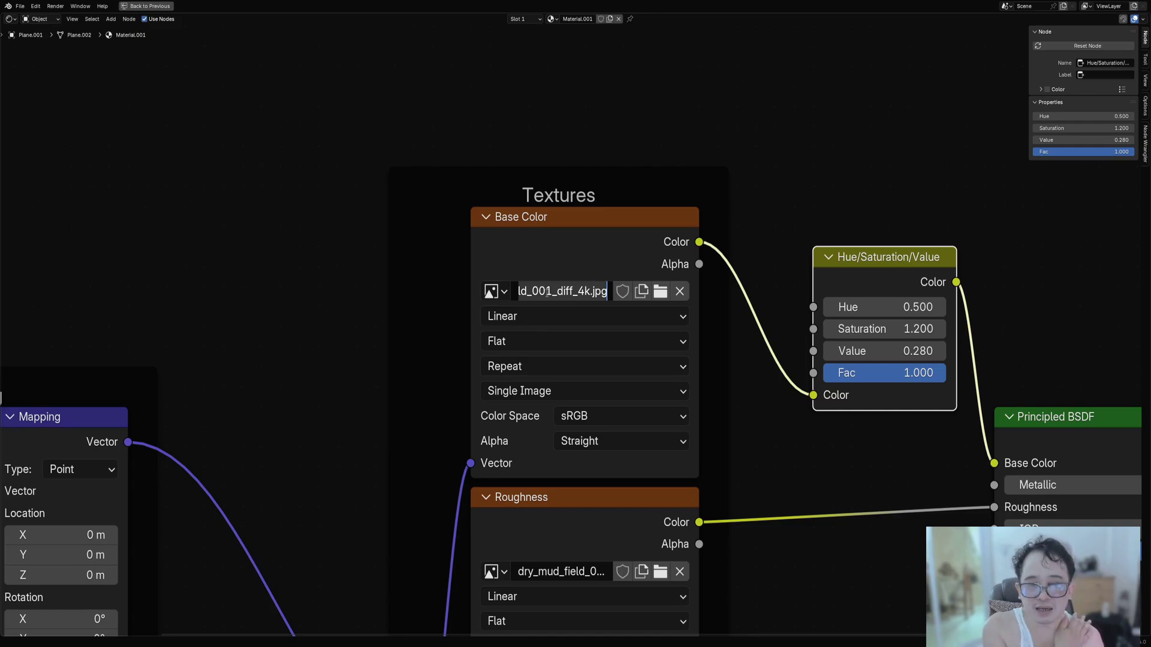
left_click(547, 292)
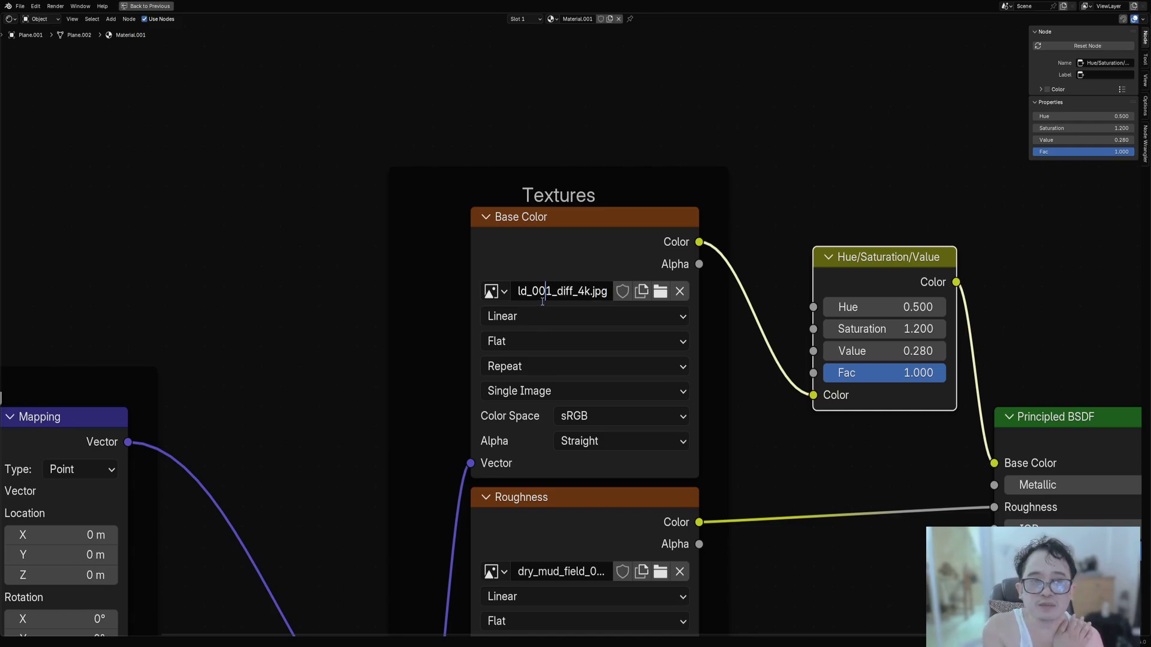
left_click(303, 355)
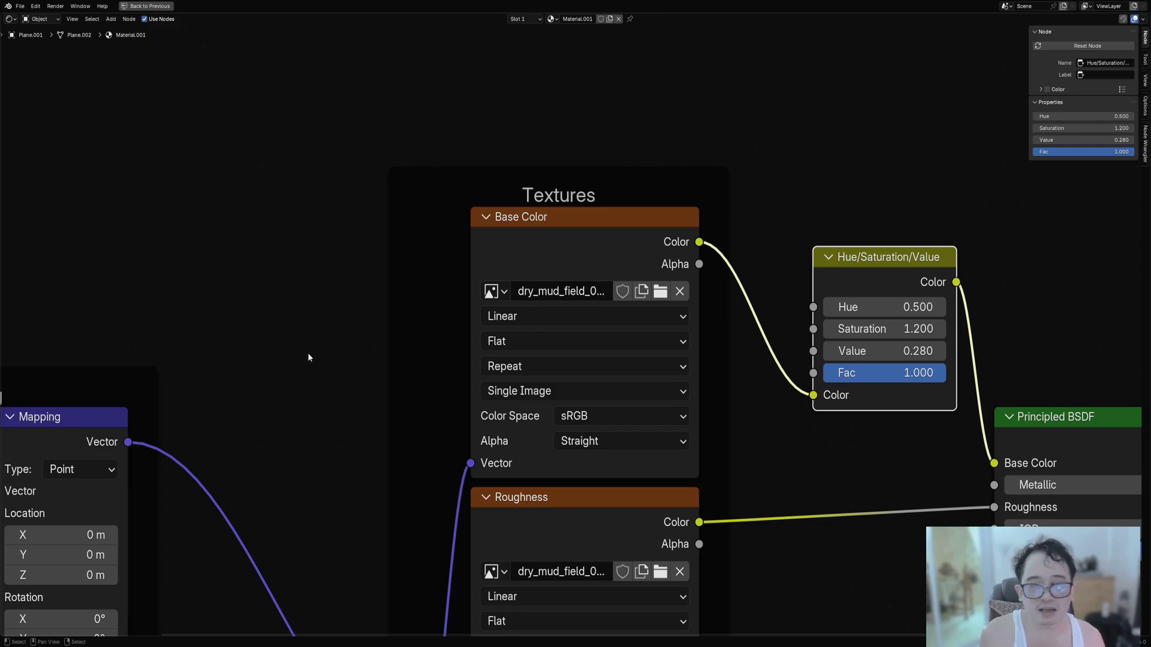
left_click(560, 292)
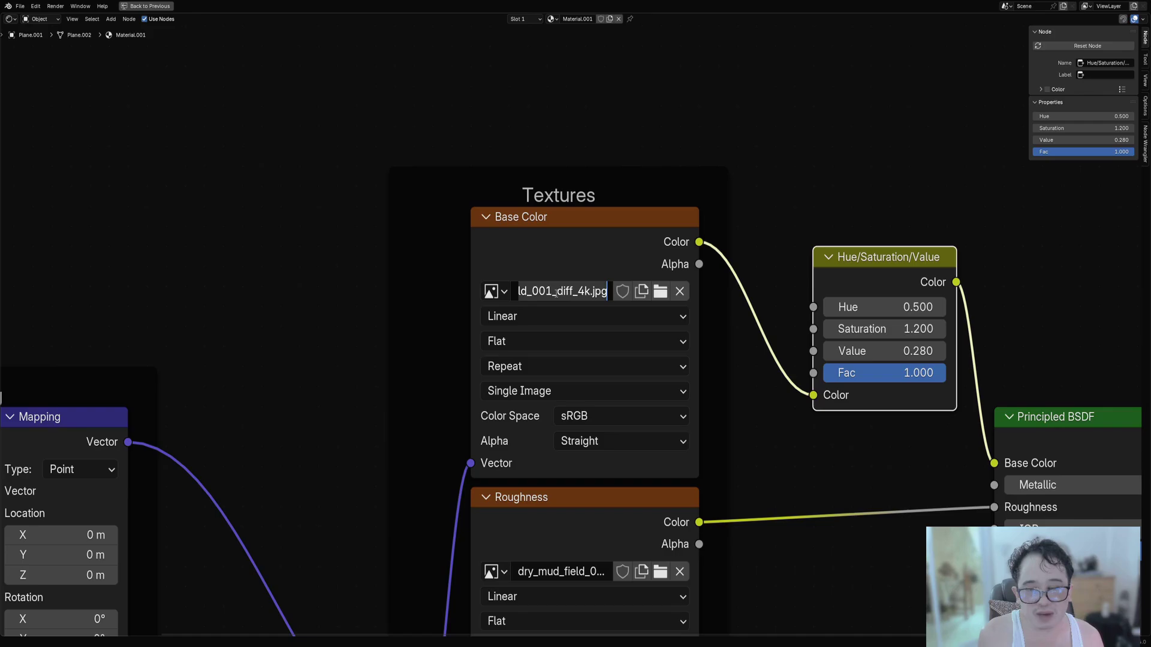
left_click(231, 374)
Restore the split layout and assign the small terrain's Material.001 to the large tower's terrain plane.
scroll(537, 405, "down", 5)
middle_click_drag(537, 405, 449, 301)
key("ctrl+space")
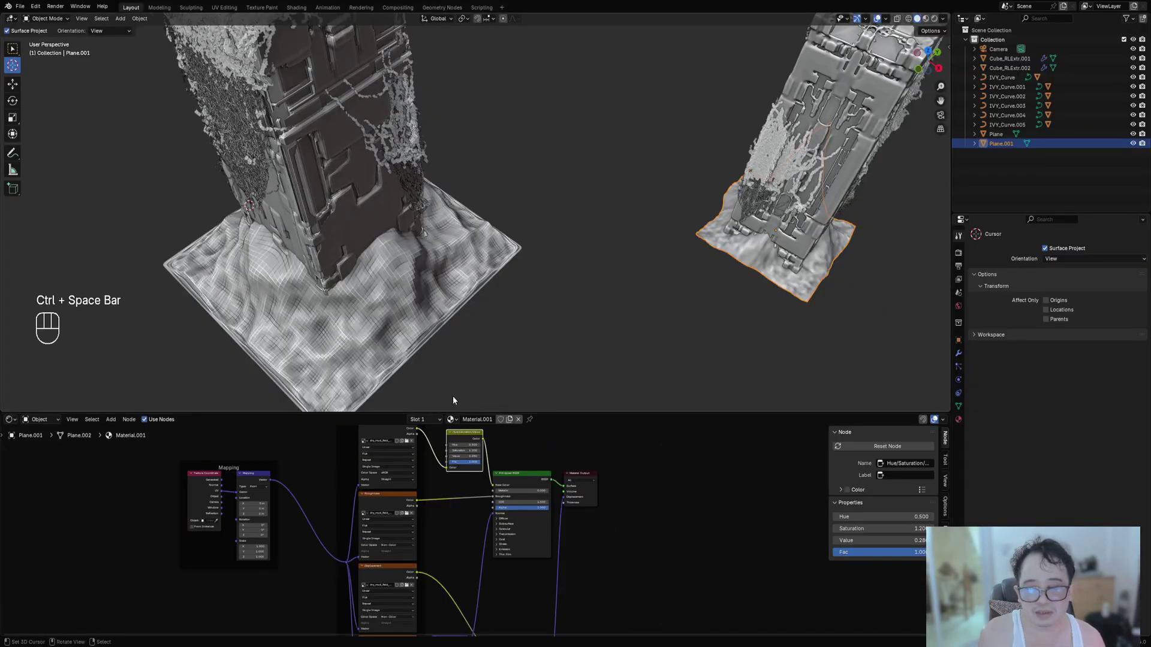
left_click_drag(450, 420, 405, 347)
Check both towers in Rendered and Material Preview shading, then return to Solid shading.
key("z")
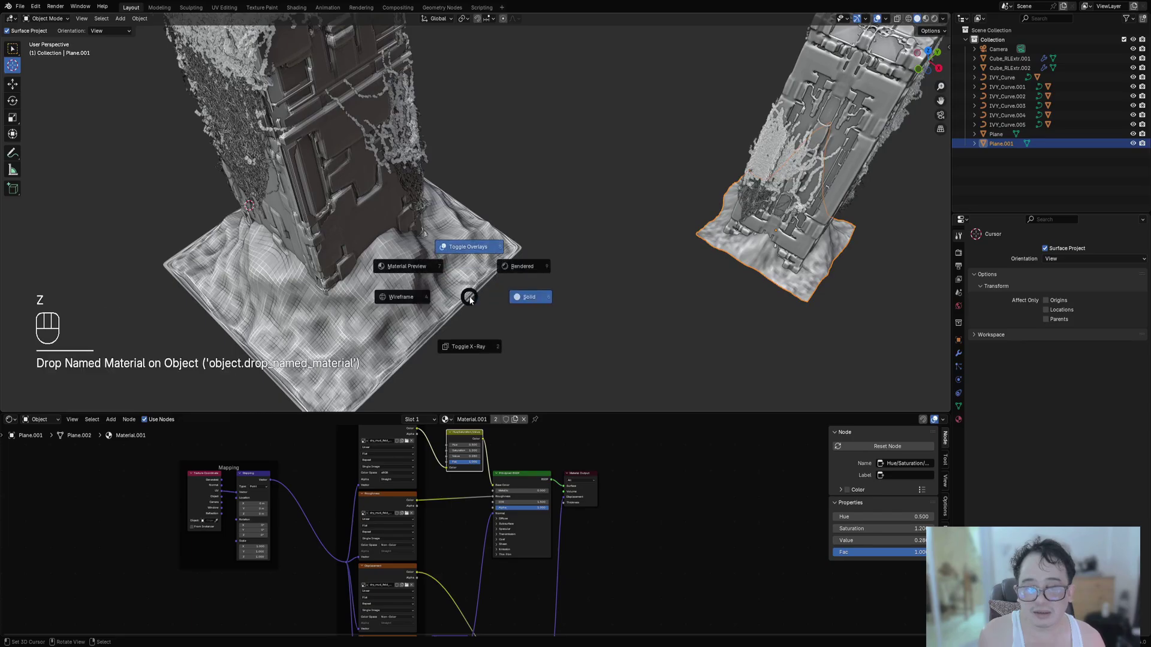
left_click(528, 265)
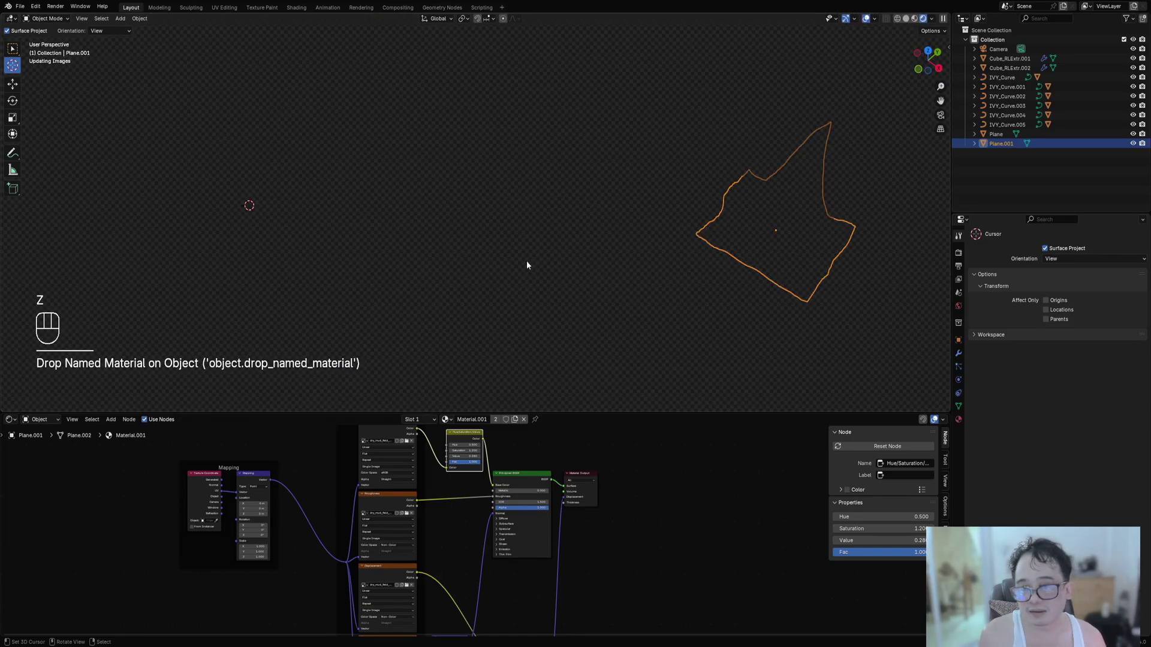
mouse_move(527, 265)
middle_mouse_down()
mouse_move(465, 245)
mouse_move(587, 229)
middle_mouse_up()
key("z")
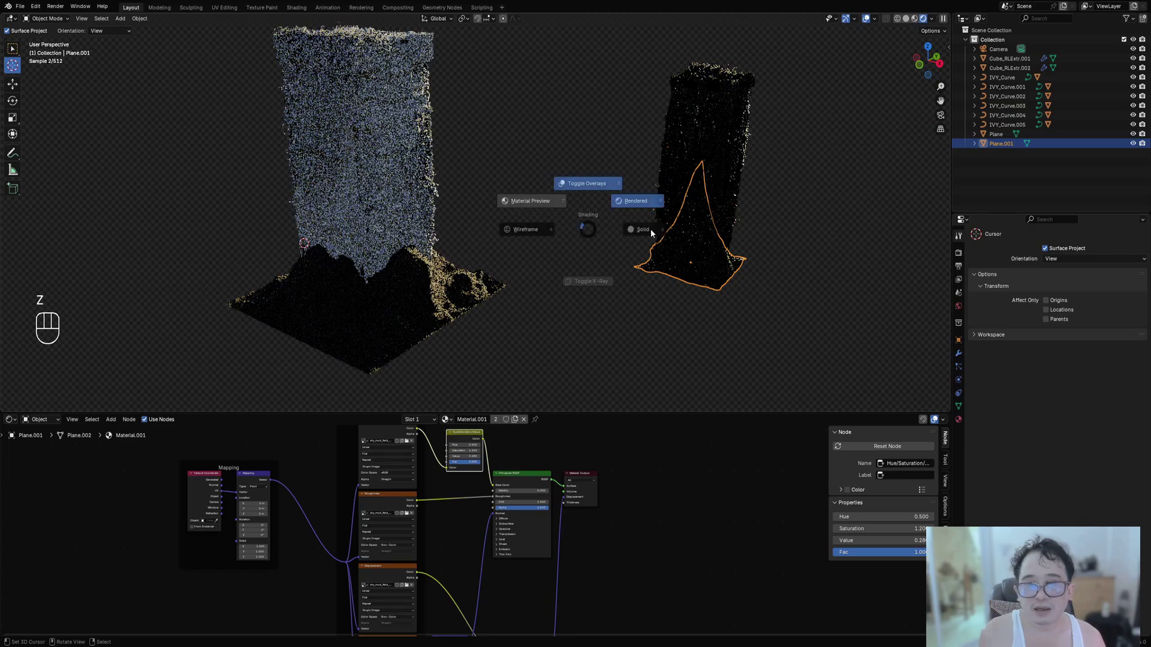
left_click(553, 172)
middle_click_drag(553, 172, 596, 320)
key("z")
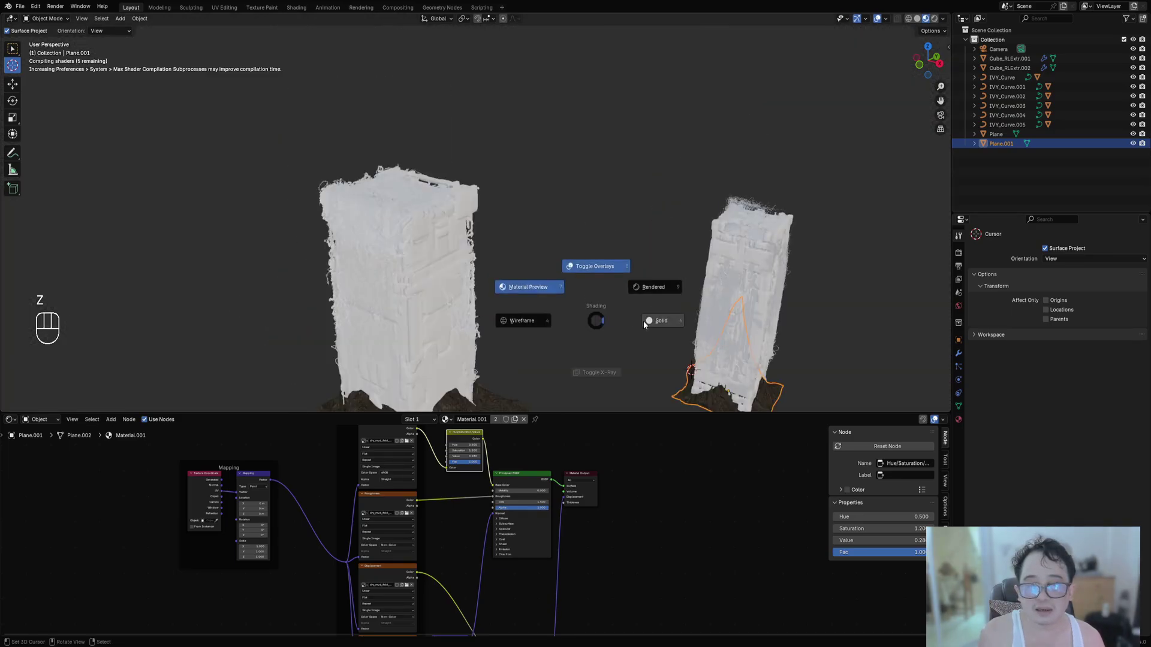
left_click(643, 323)
middle_click_drag(531, 232, 512, 306, "shift")
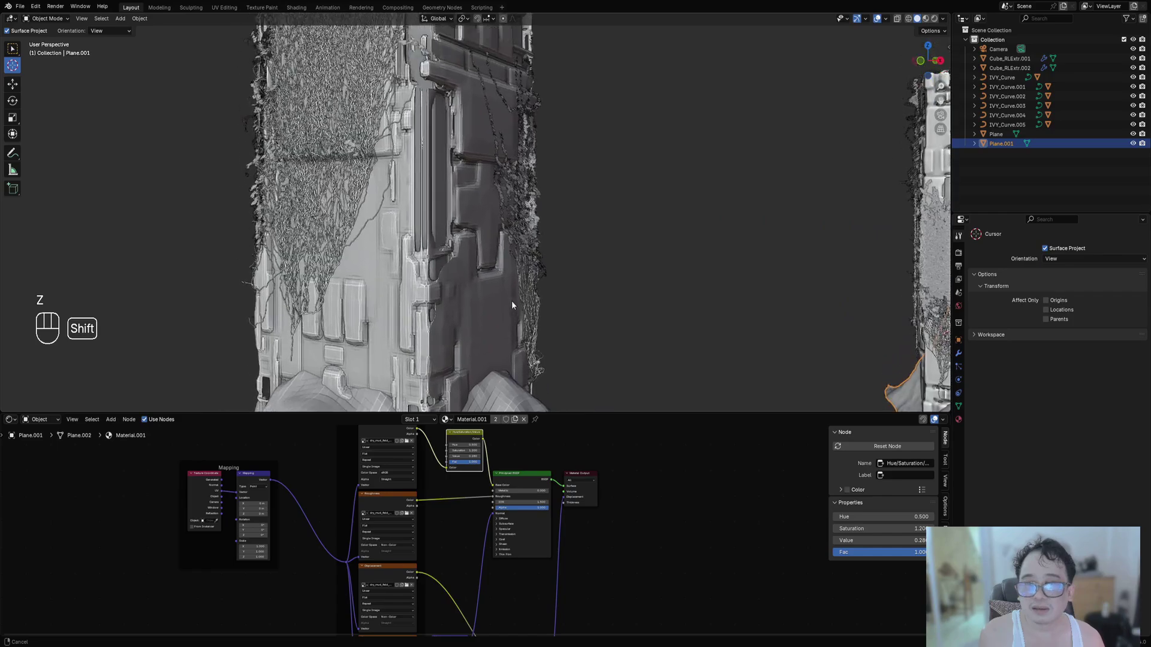
scroll(480, 297, "down", 6)
left_click(481, 297)
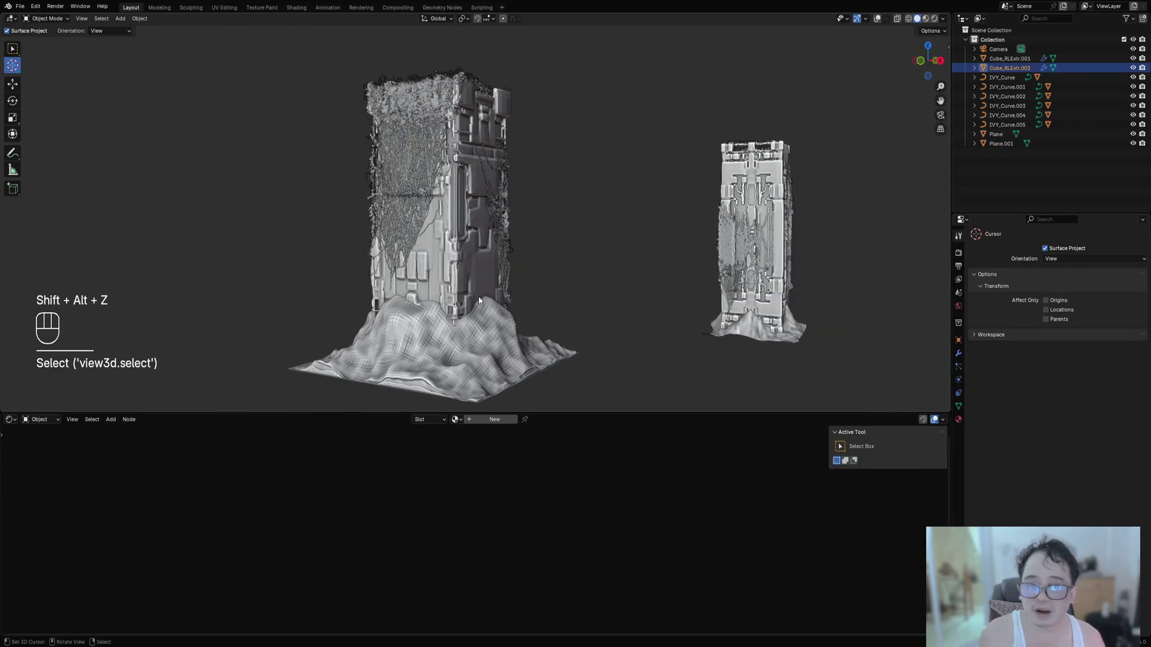
key("shift+alt+z")
key("g")
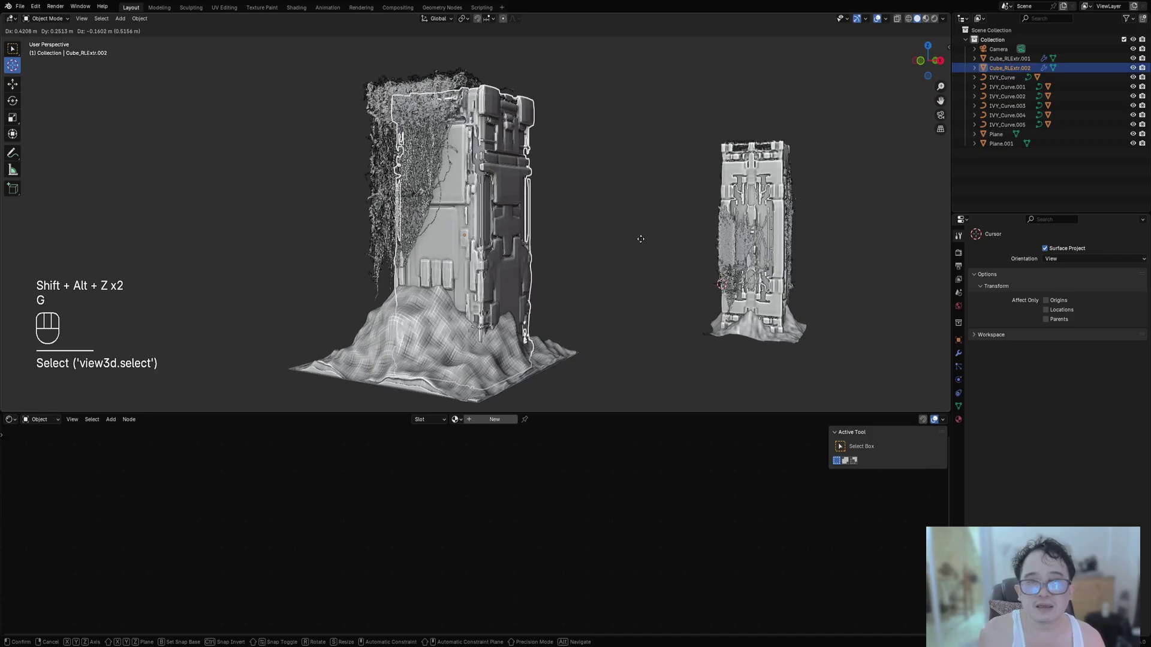
right_click(719, 204)
Select the small tower and maximize the Shader Editor showing its rflow_panel_soft_obj material.
scroll(779, 258, "up", 3)
left_click(844, 286)
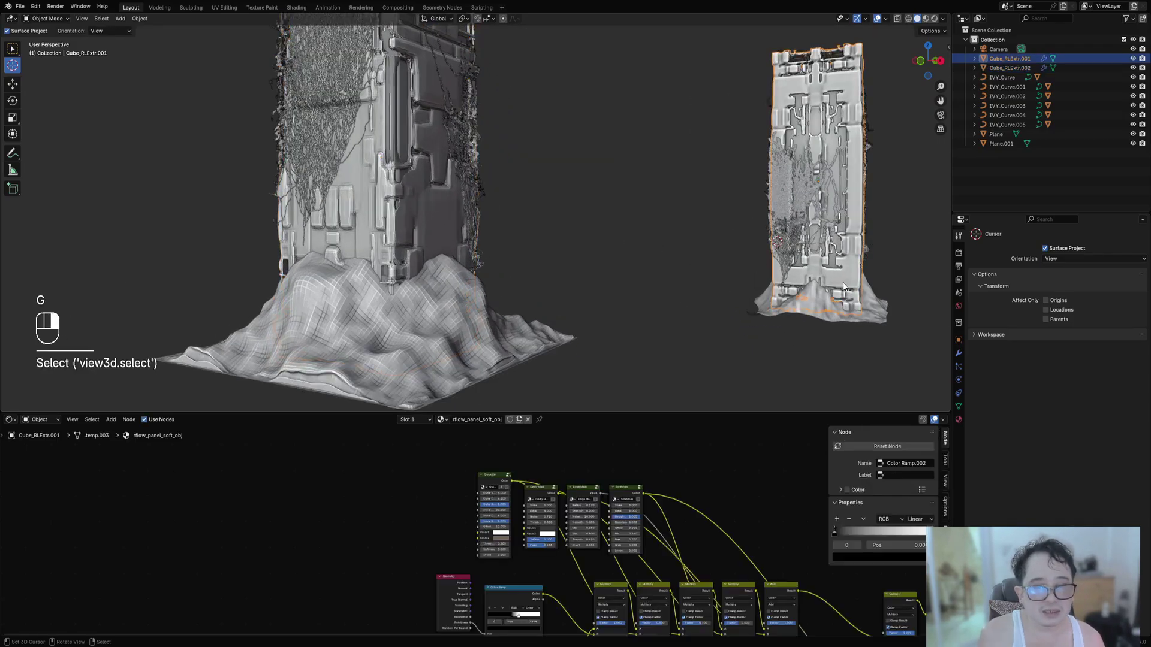
scroll(616, 454, "up", 2)
middle_click_drag(617, 454, 401, 460)
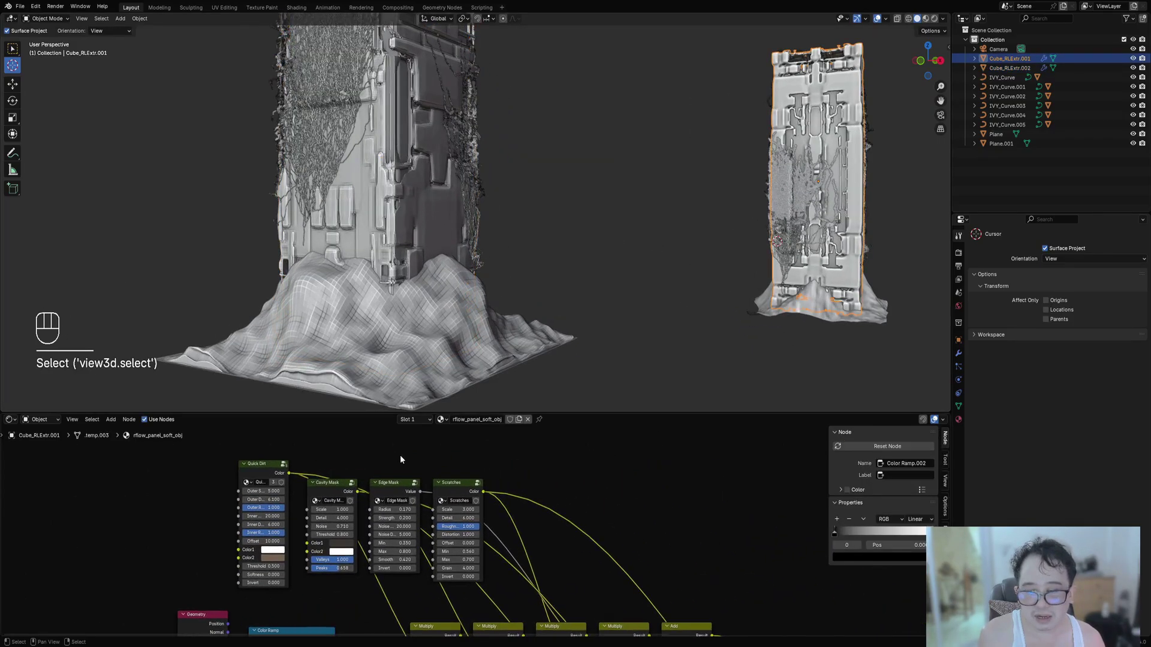
left_click(491, 421)
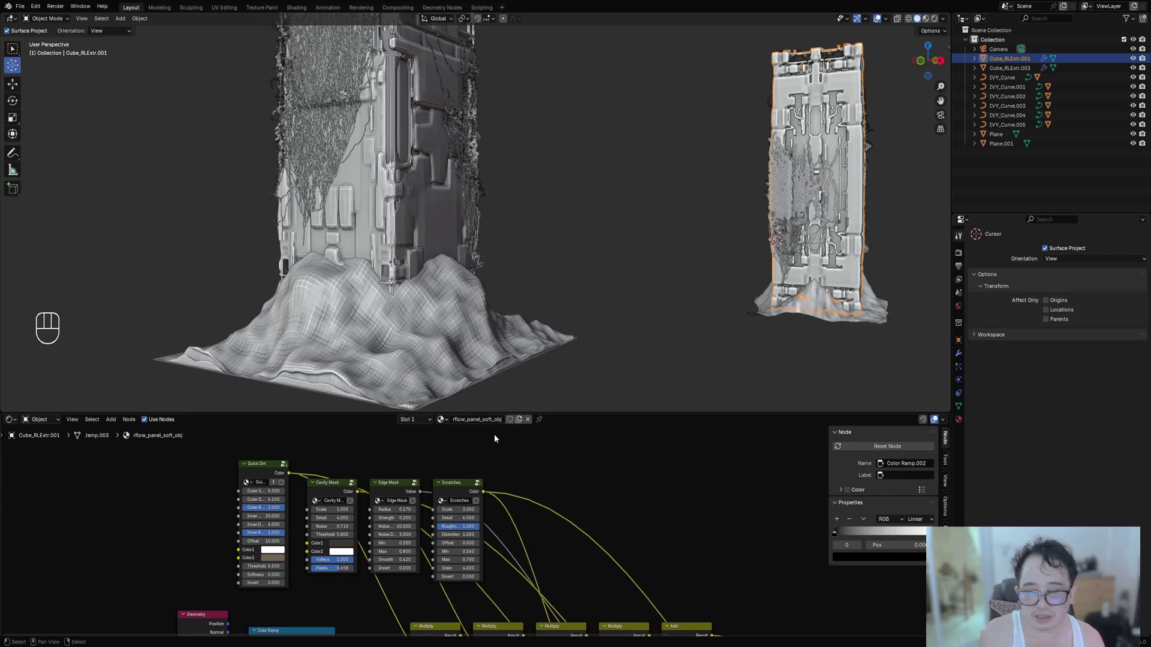
key("ctrl+space")
Examine the tower material's overall node network and the Multiply node that feeds Displacement.
middle_click_drag(453, 476, 387, 175)
scroll(462, 372, "up", 2)
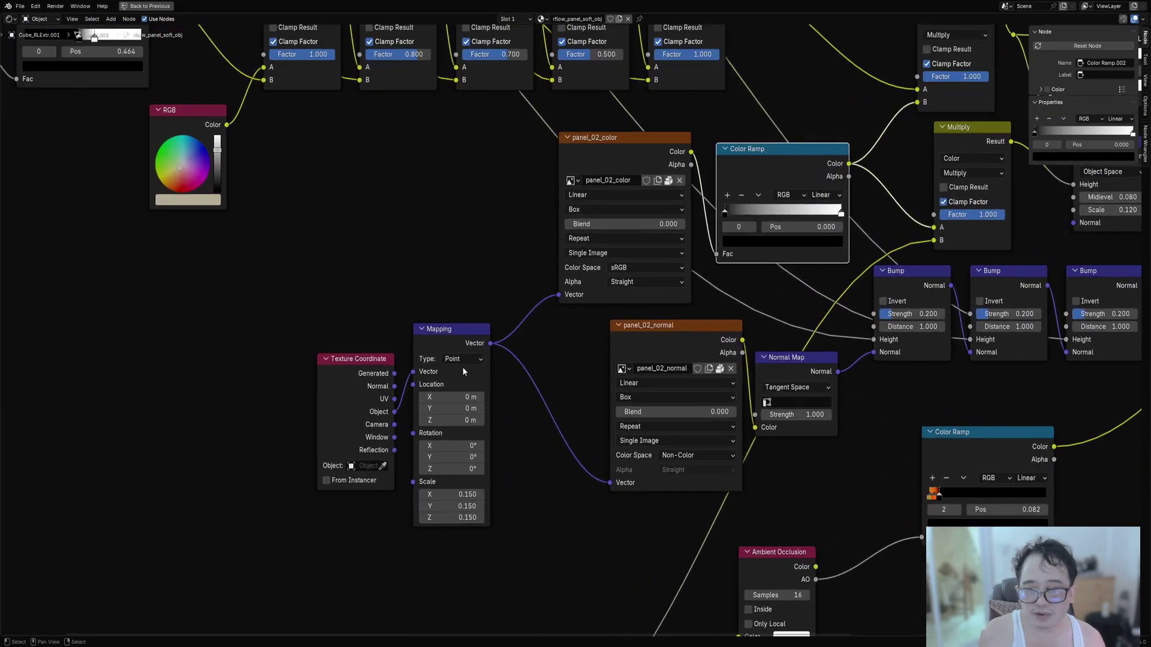
scroll(475, 342, "down", 8)
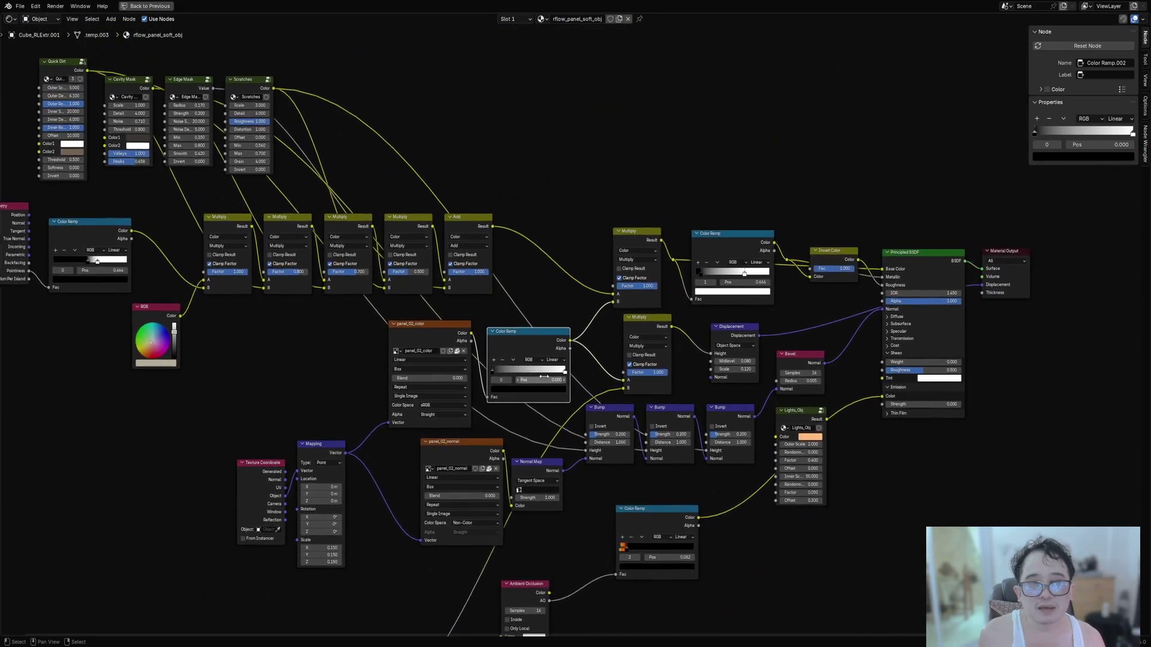
scroll(482, 422, "up", 4)
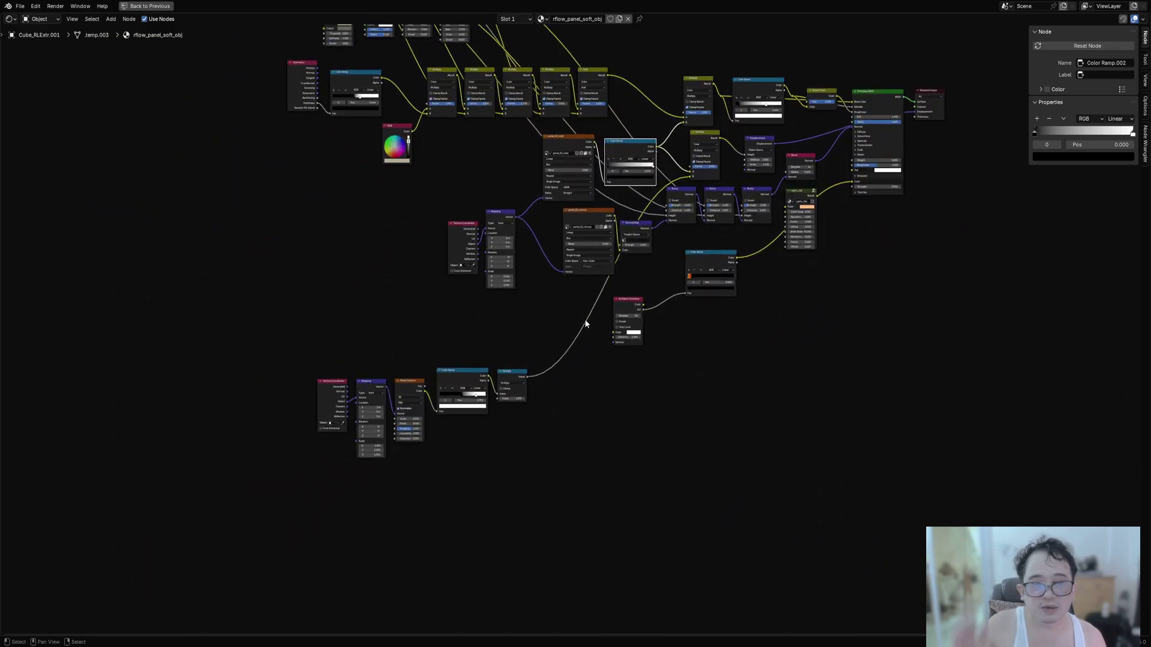
middle_click_drag(588, 276, 575, 287)
scroll(741, 339, "up", 5)
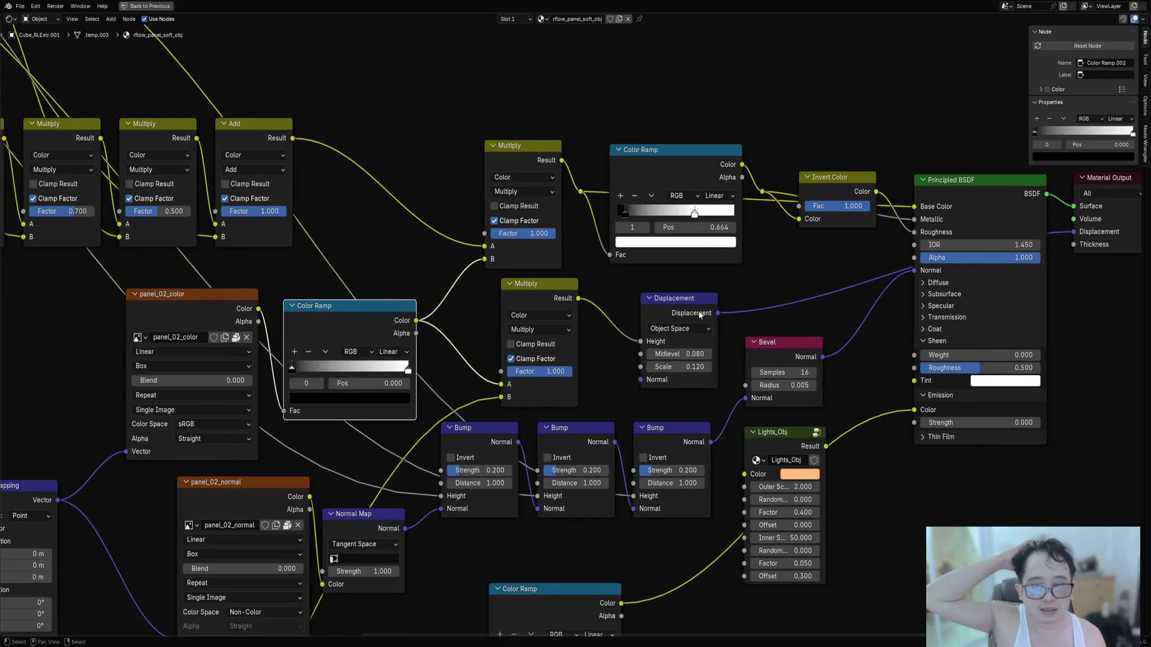
left_click(519, 297)
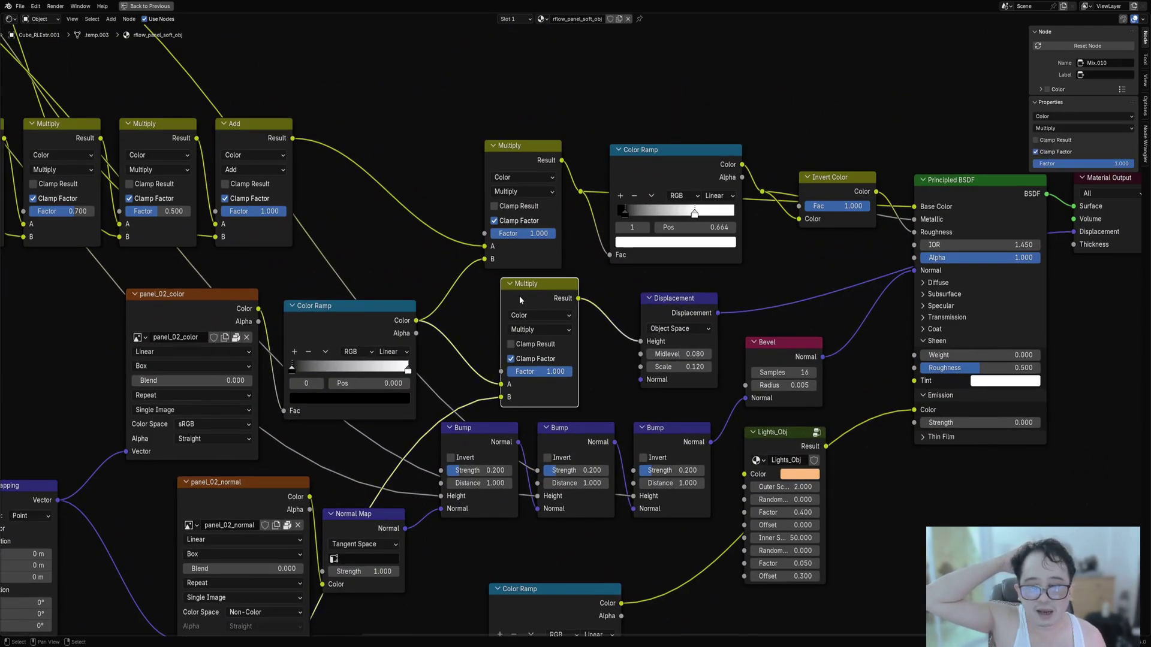
mouse_move(520, 296)
left_mouse_down()
mouse_move(537, 295)
mouse_move(529, 301)
left_mouse_up()
scroll(1135, 287, "down", 2)
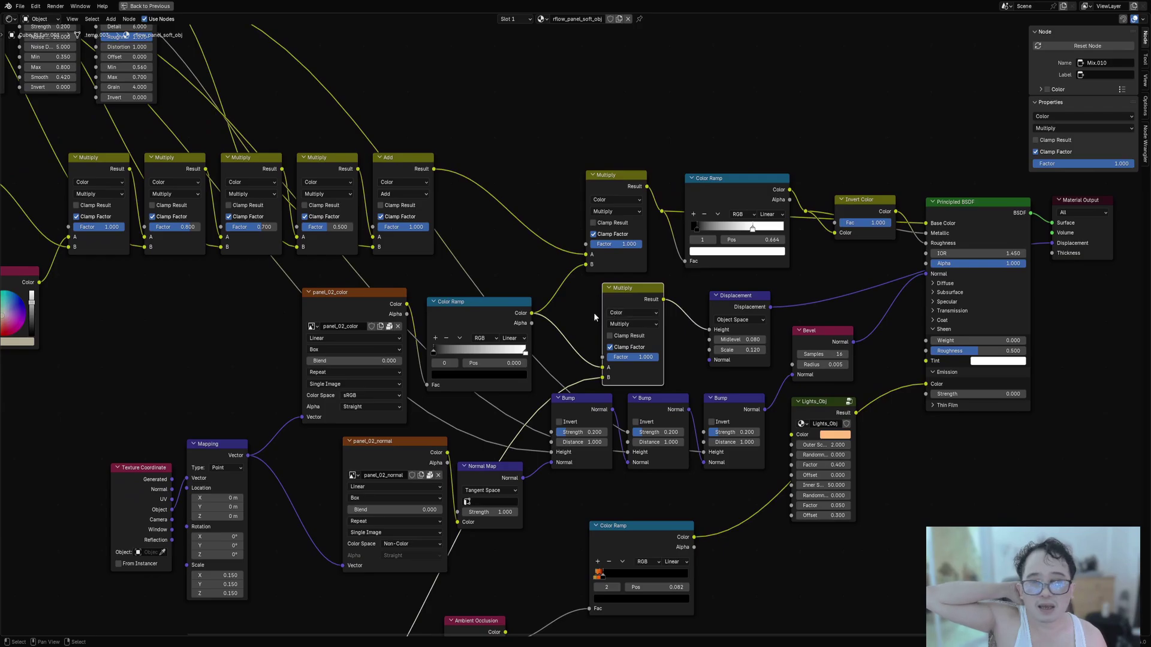
Trace the panel_02_color texture through its Color Ramp and the Noise Texture branch into the Multiply node.
left_click(354, 317)
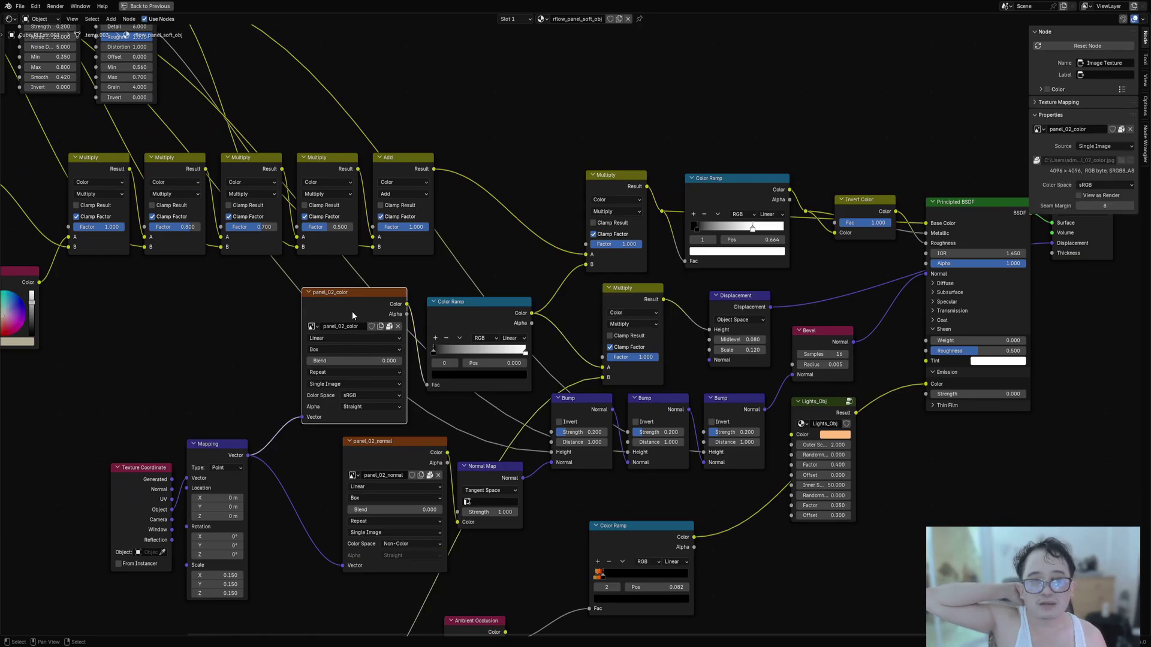
left_click_drag(445, 319, 462, 325)
scroll(463, 325, "down", 1)
scroll(504, 232, "up", 2)
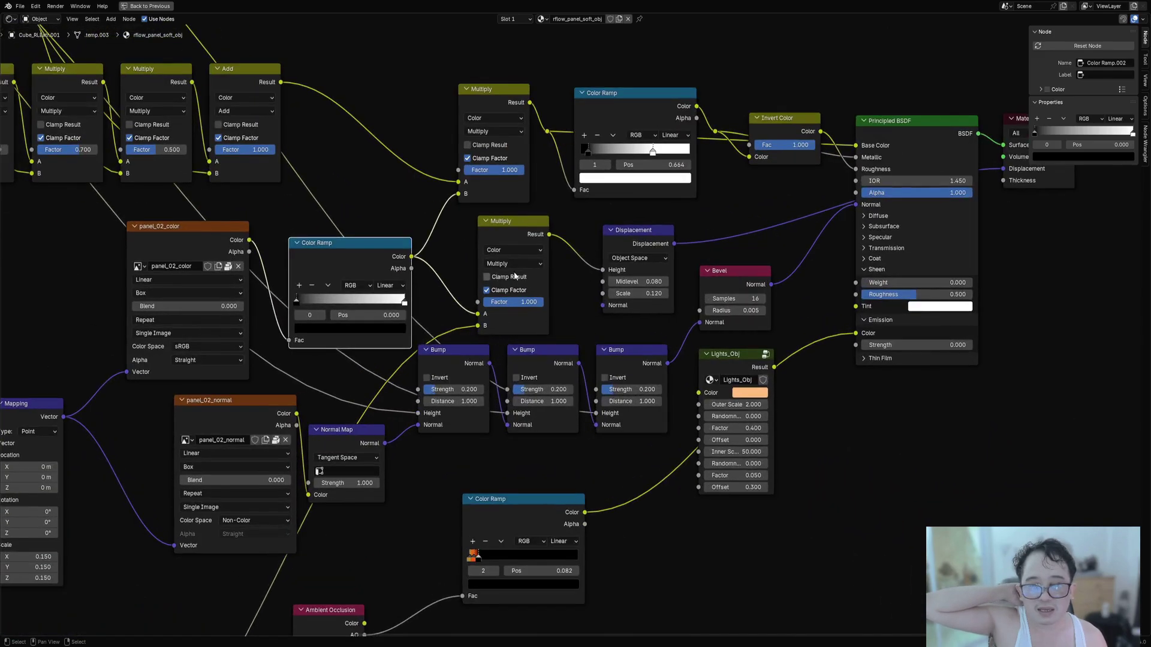
left_click(505, 232)
scroll(505, 233, "down", 1)
middle_click_drag(264, 492, 507, 255)
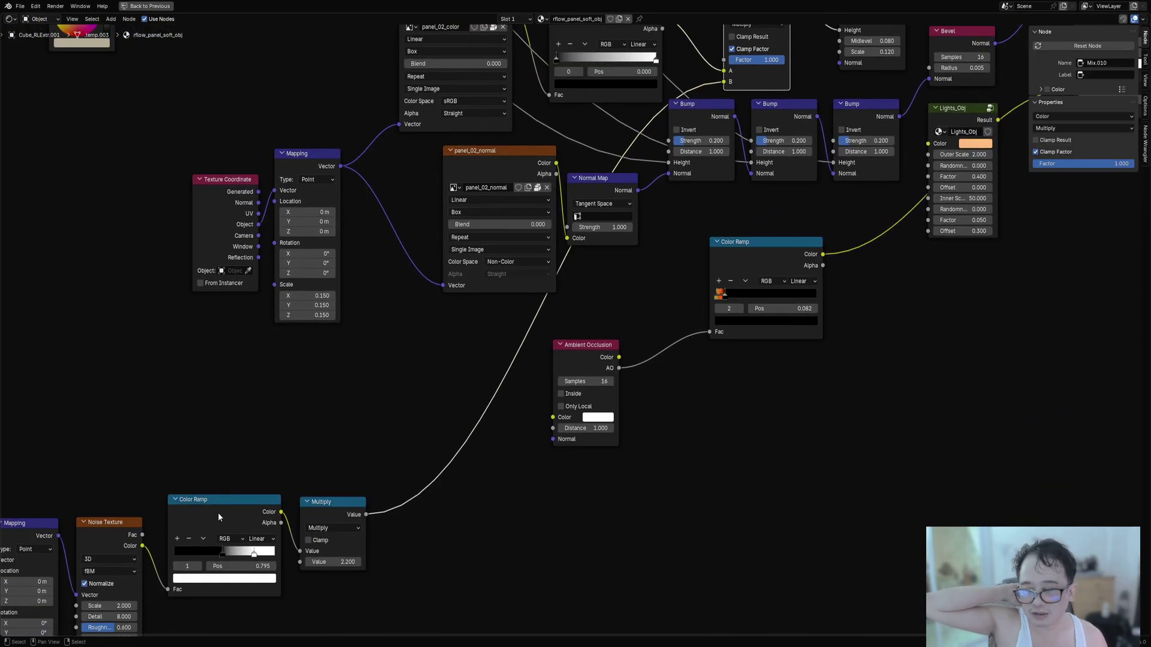
scroll(614, 335, "down", 3)
scroll(362, 328, "up", 5)
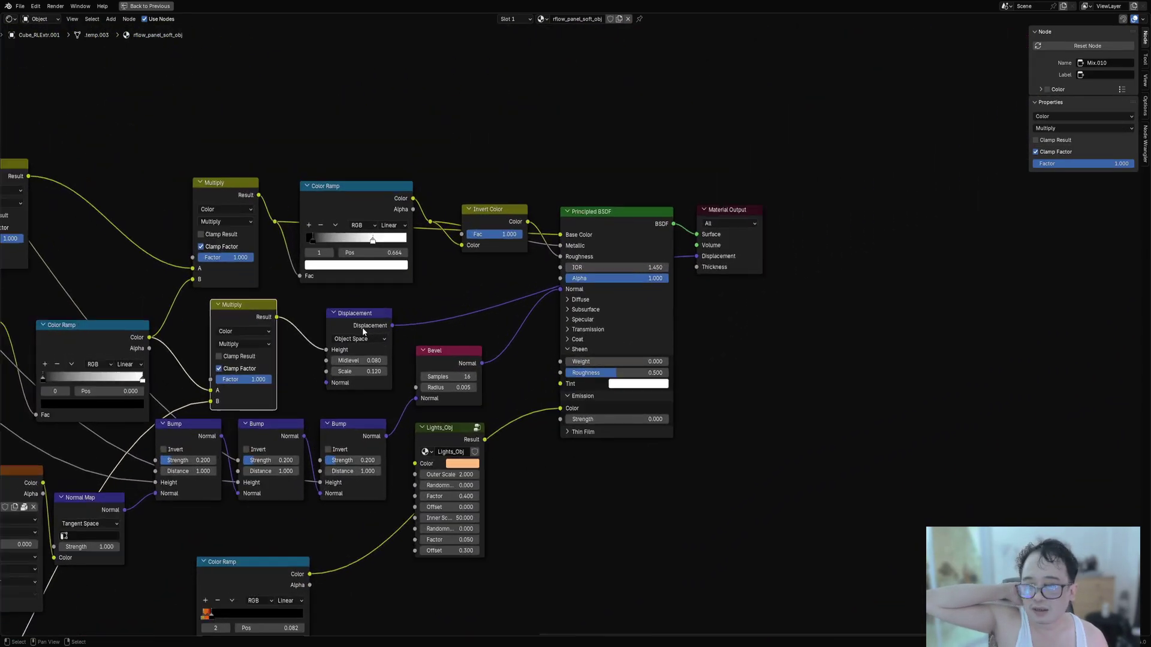
Frame the Displacement node and examine its inputs, its output connection and the neighbouring Bevel and Lights_Obj nodes.
left_click(313, 326)
key("KP_Decimal")
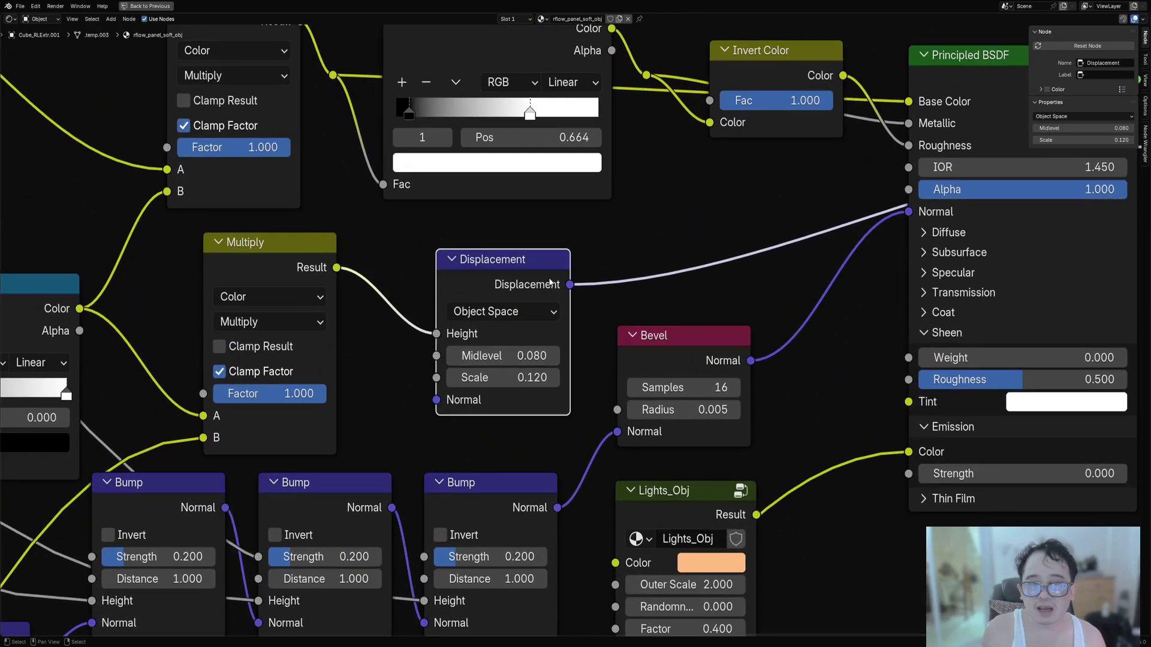
scroll(809, 316, "down", 1)
scroll(851, 294, "down", 2)
middle_click_drag(953, 227, 470, 385)
scroll(516, 359, "up", 3)
scroll(522, 355, "down", 5)
middle_click_drag(164, 427, 504, 245)
scroll(480, 248, "up", 3)
scroll(719, 462, "down", 1)
middle_click_drag(722, 465, 594, 318)
key("shift+a")
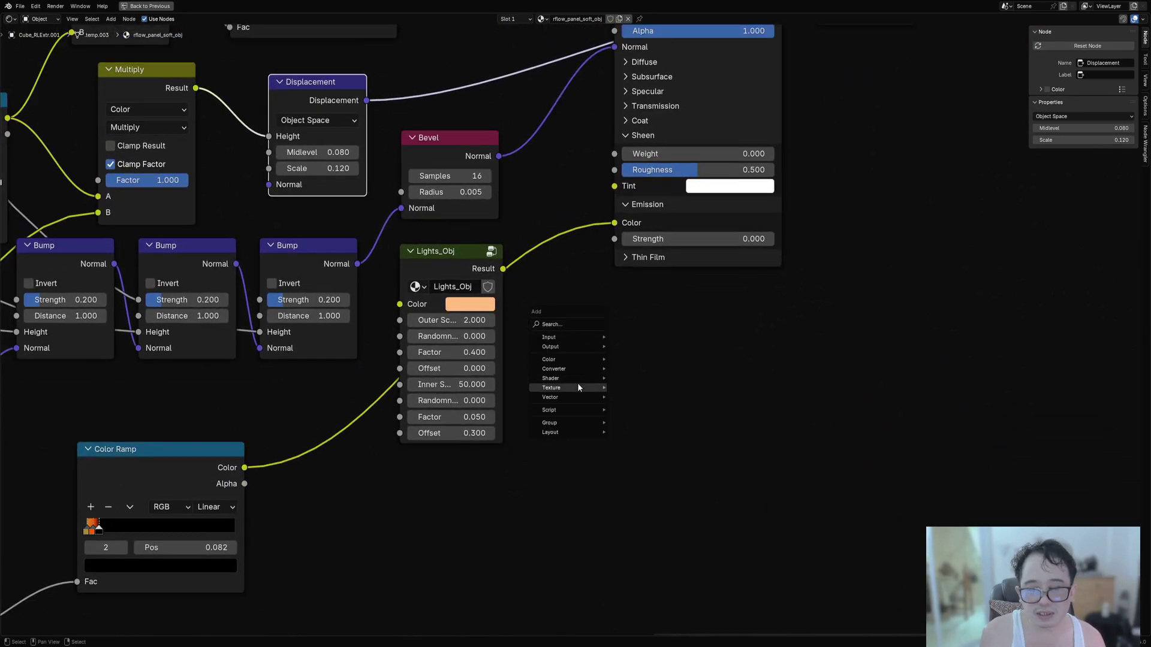
mouse_move(576, 399)
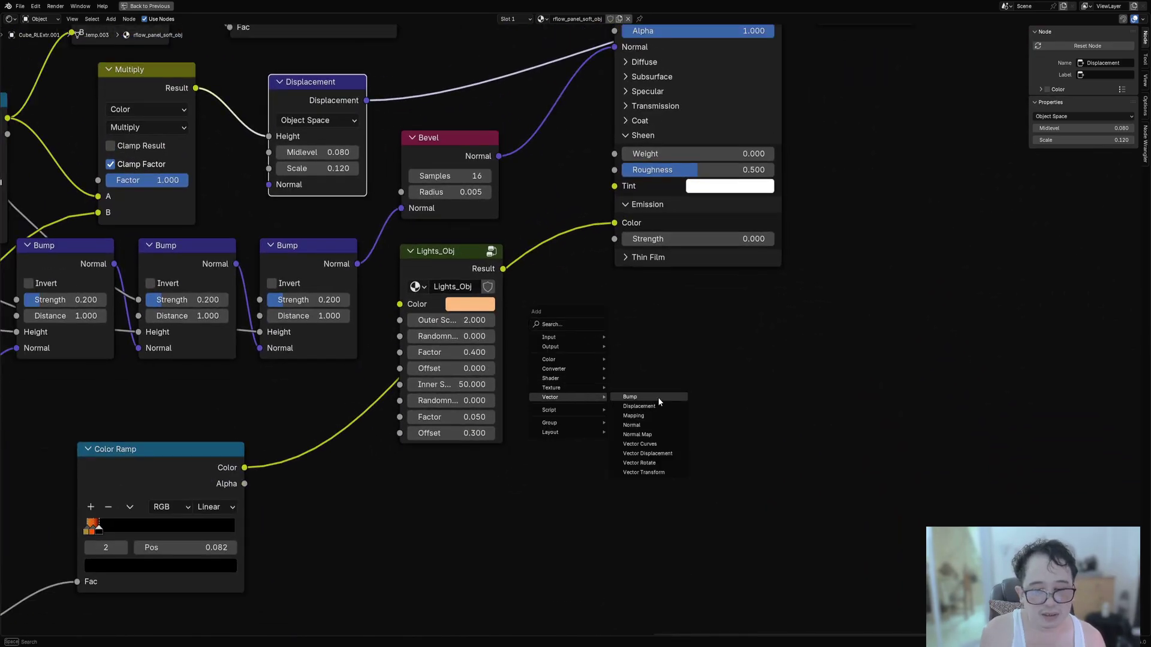
type("d")
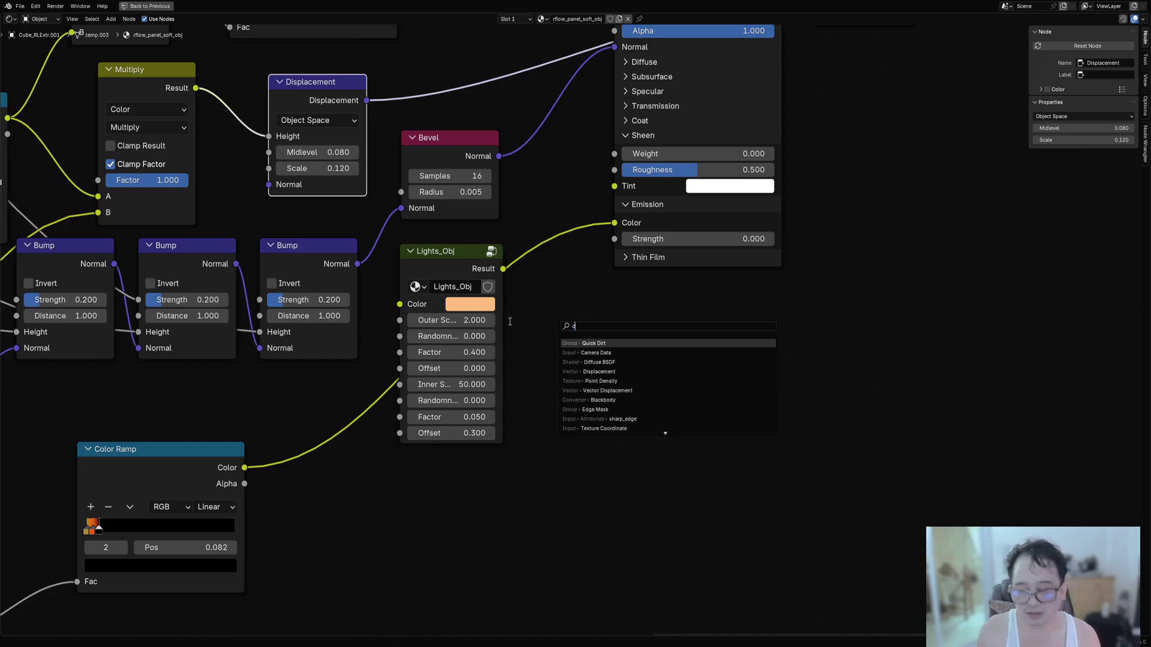
type("is")
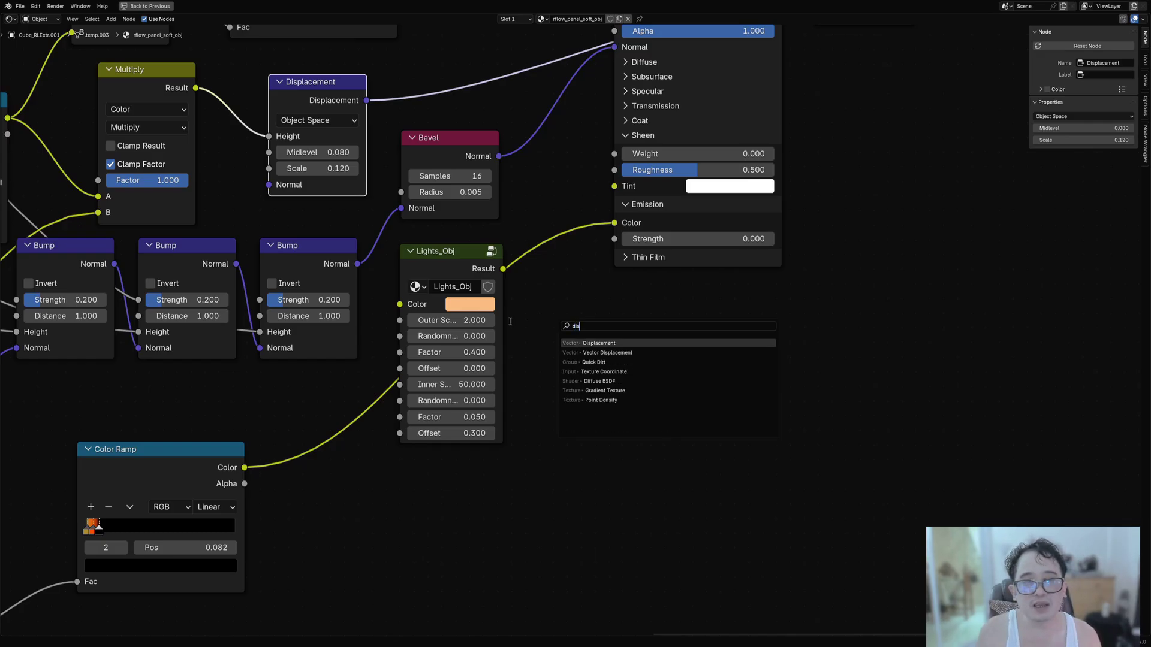
type("pa")
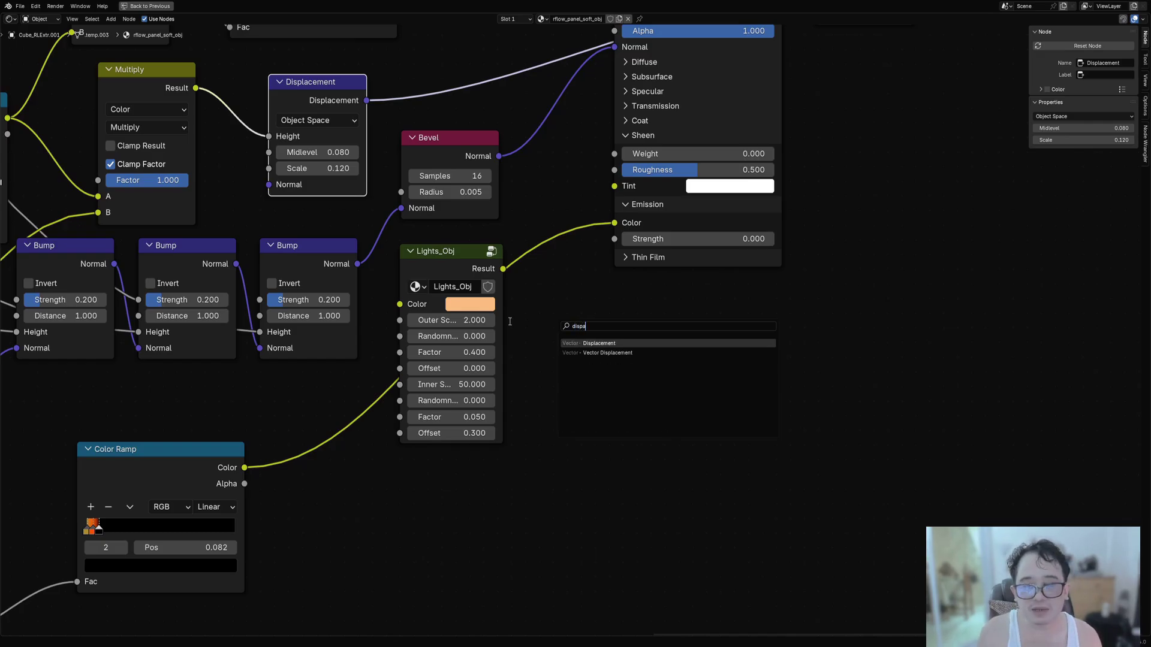
key("Escape")
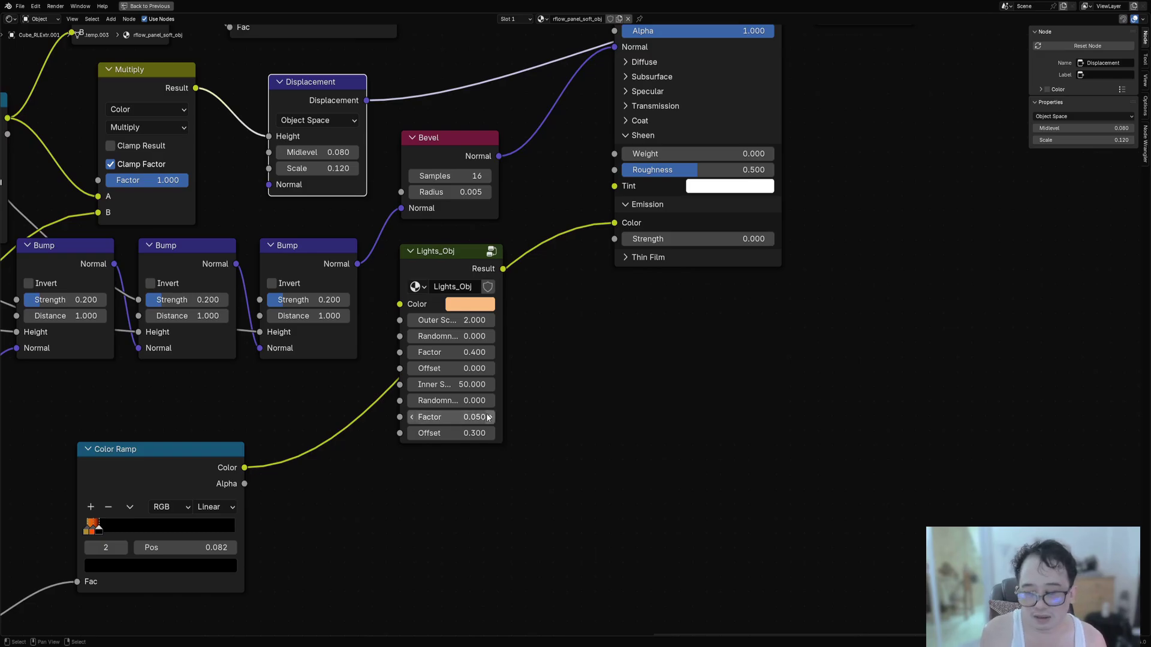
scroll(489, 414, "down", 2)
key("F3")
key("Escape")
key("shift+a")
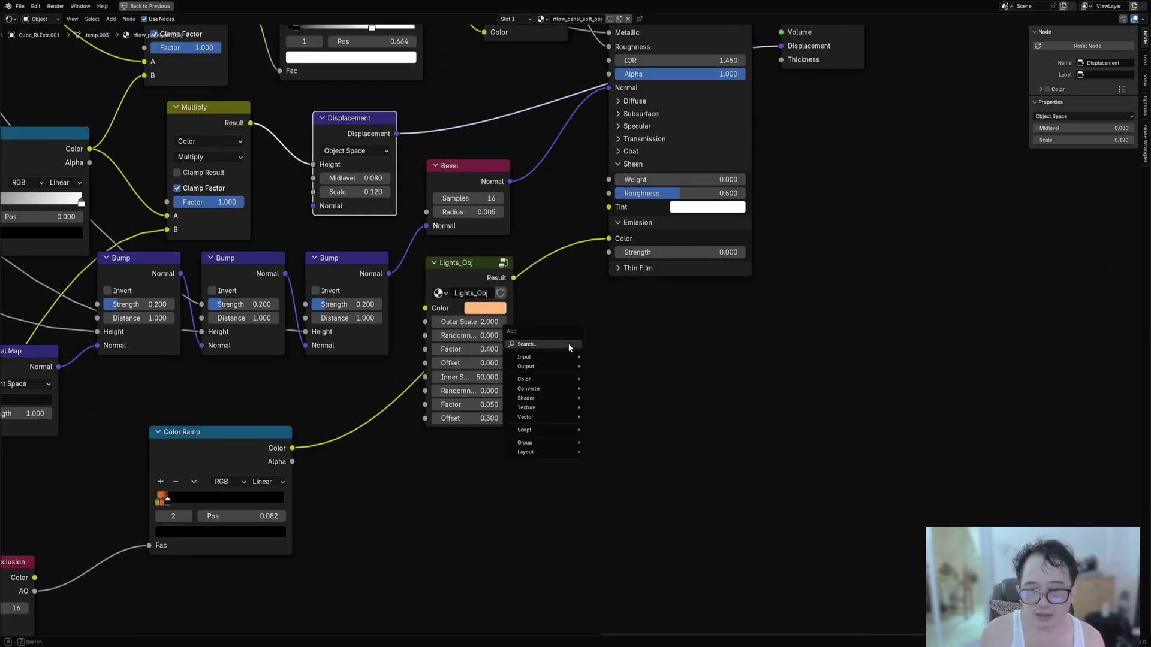
left_click(569, 346)
key("Escape")
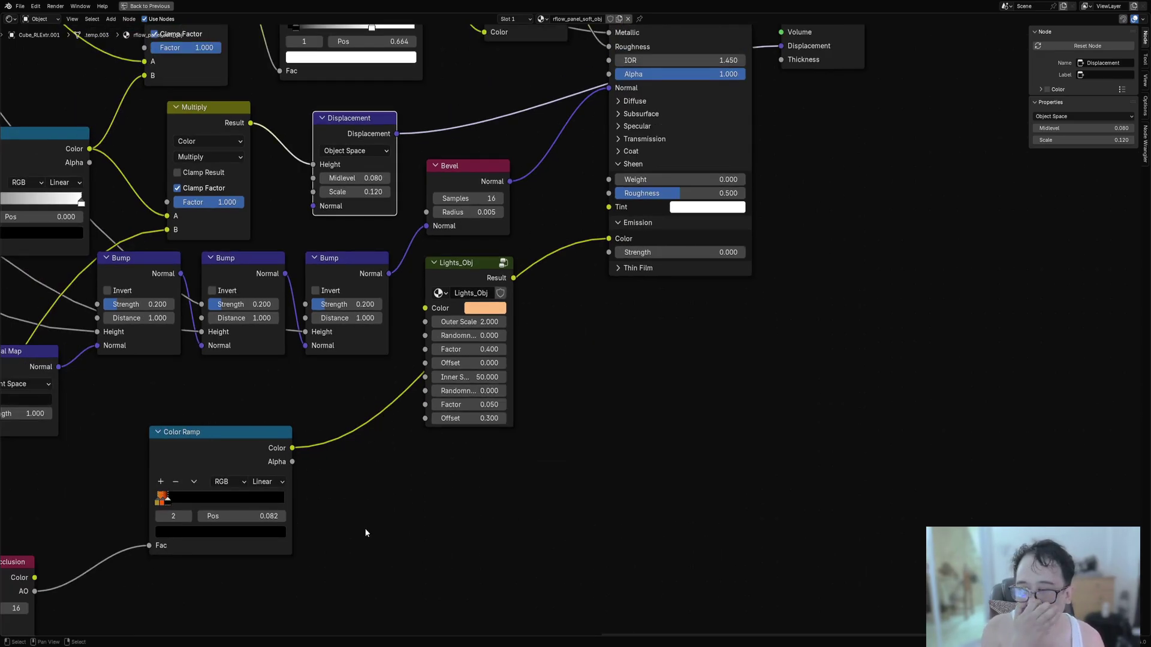
Restore the split layout and select the ivy leaves on the small tower.
middle_click_drag(348, 513, 791, 504)
scroll(791, 503, "down", 1)
scroll(781, 489, "down", 2)
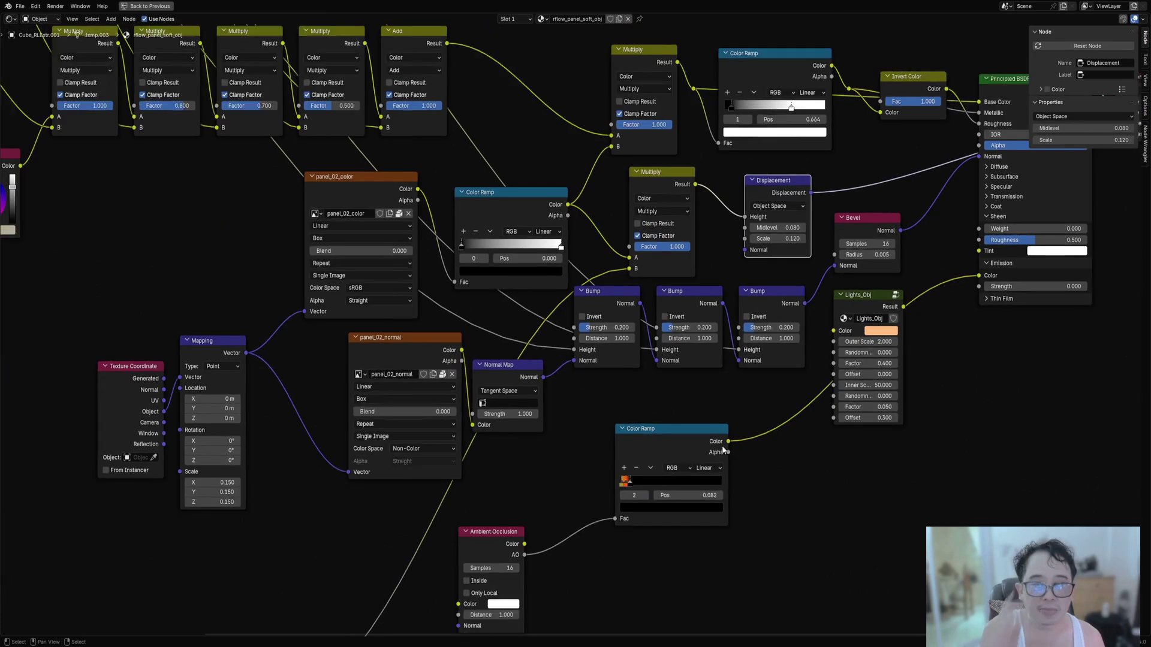
key("ctrl+space")
middle_click_drag(651, 337, 549, 405)
left_click_drag(443, 421, 384, 226)
middle_click_drag(384, 226, 555, 303)
scroll(333, 269, "up", 5)
left_click(334, 269)
middle_click_drag(333, 269, 617, 263)
left_click(825, 278)
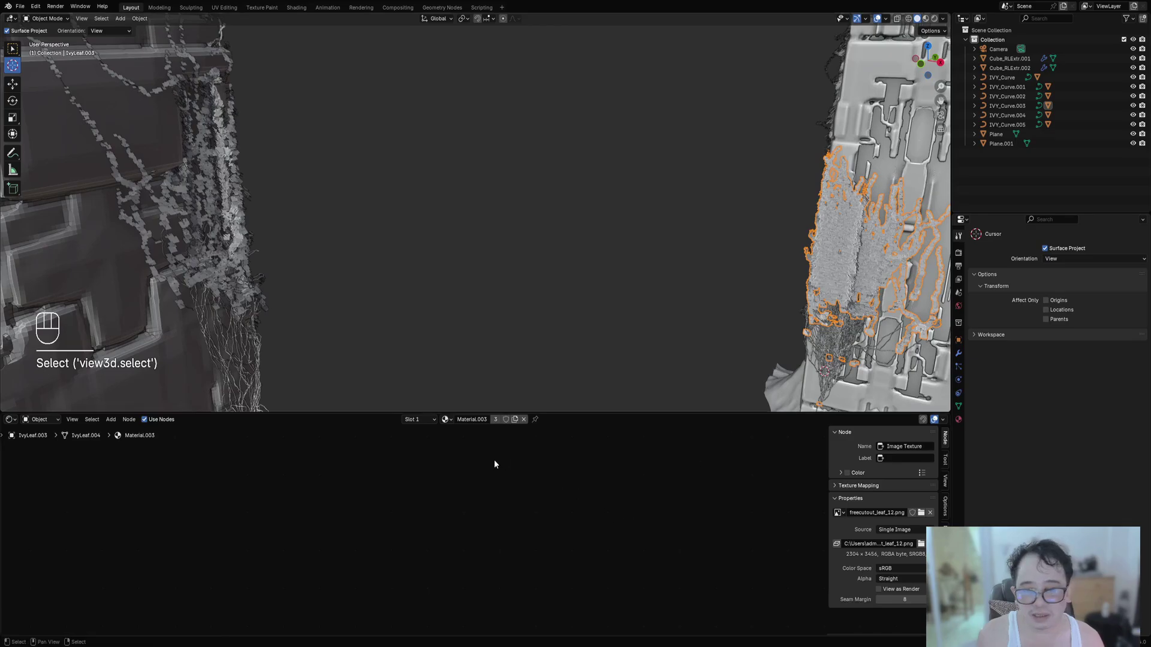
Frame all nodes of the ivy leaves' Material.003 and maximize the Shader Editor.
key("a")
key("KP_Decimal")
scroll(442, 480, "up", 2)
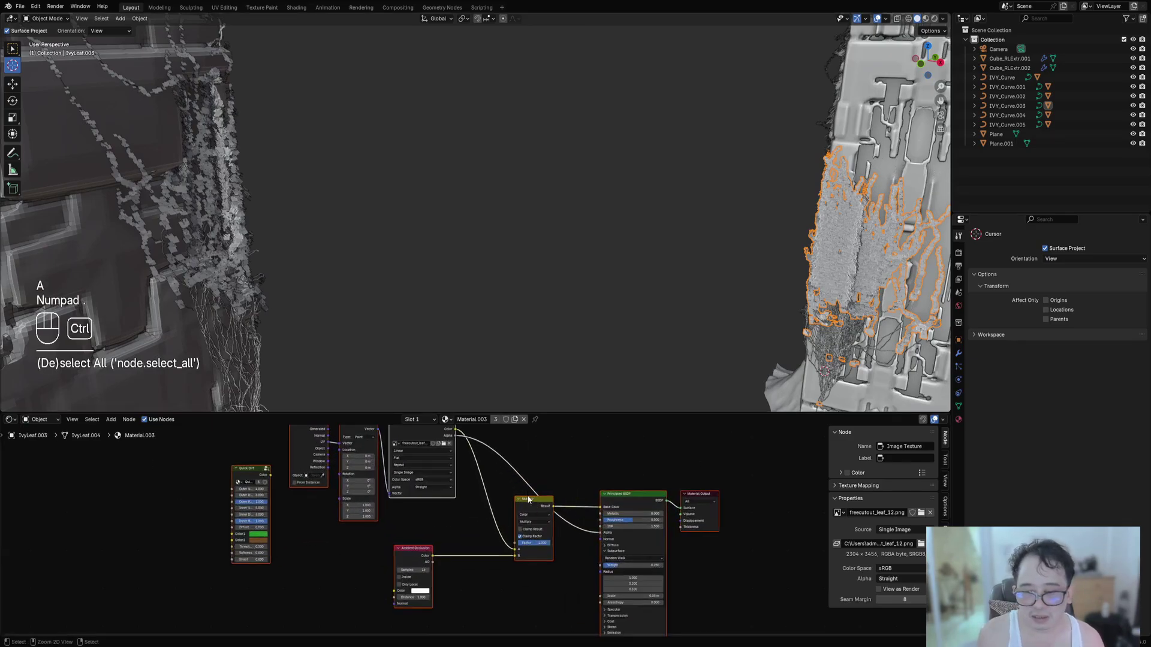
key("ctrl+space")
scroll(548, 412, "up", 2)
Delete the unconnected Quick Dirt group node and move the Multiply node slightly up from its place before the Principled BSDF.
left_click(151, 215)
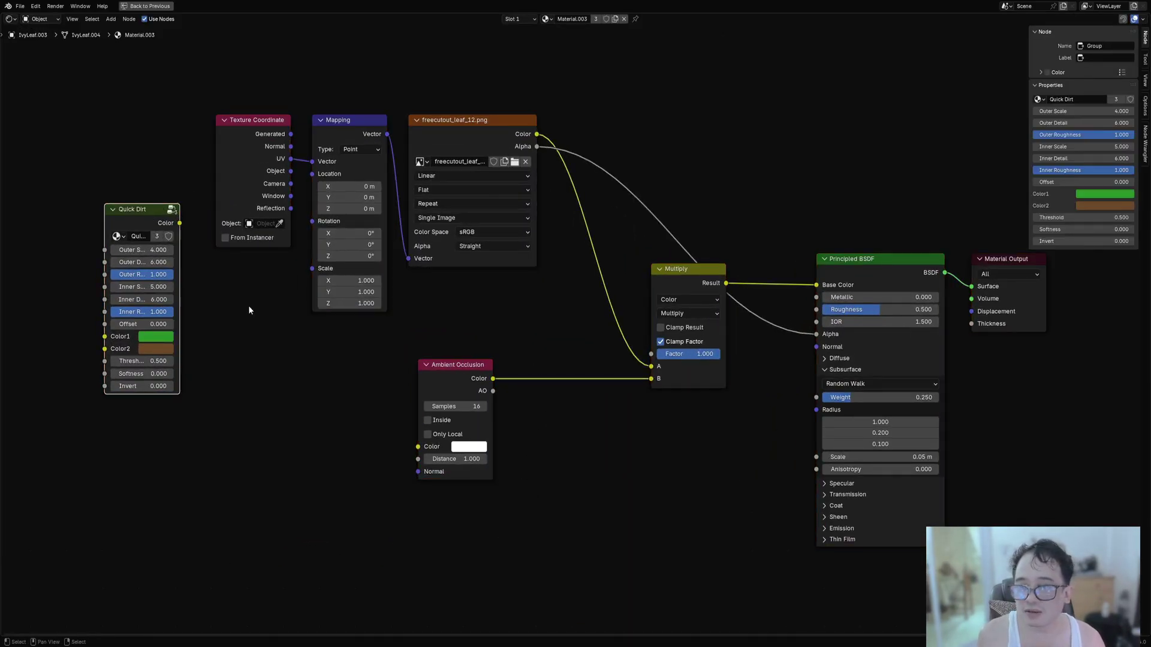
key("x")
scroll(635, 406, "down", 1)
middle_click_drag(689, 401, 645, 406)
scroll(645, 407, "up", 2)
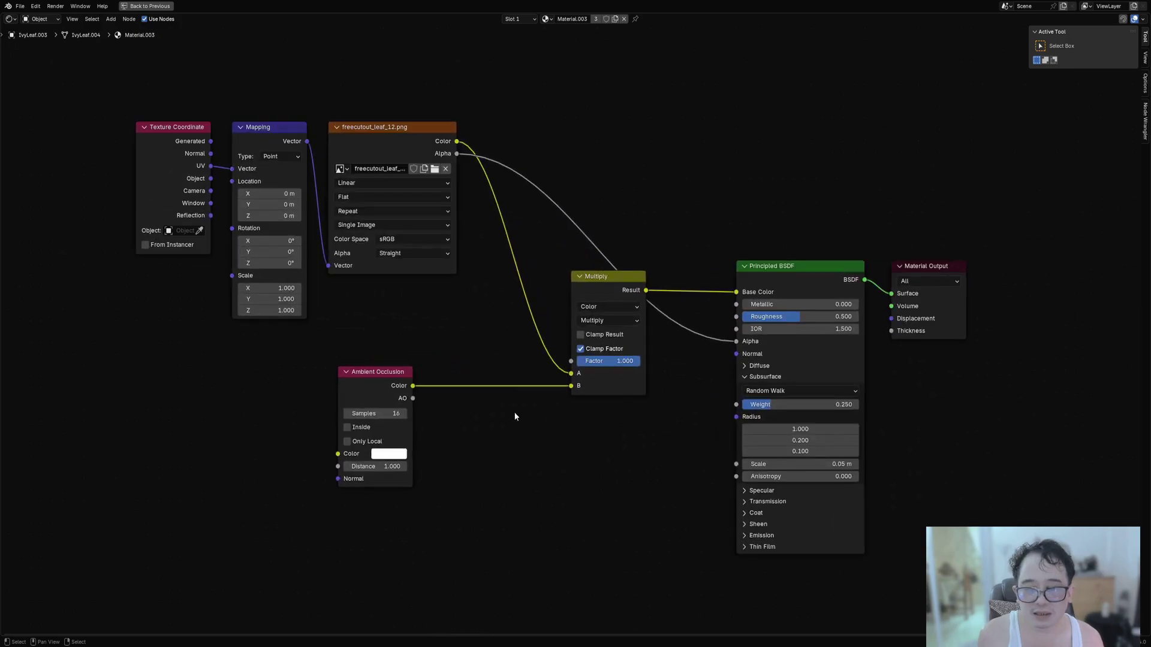
left_click_drag(632, 274, 660, 214)
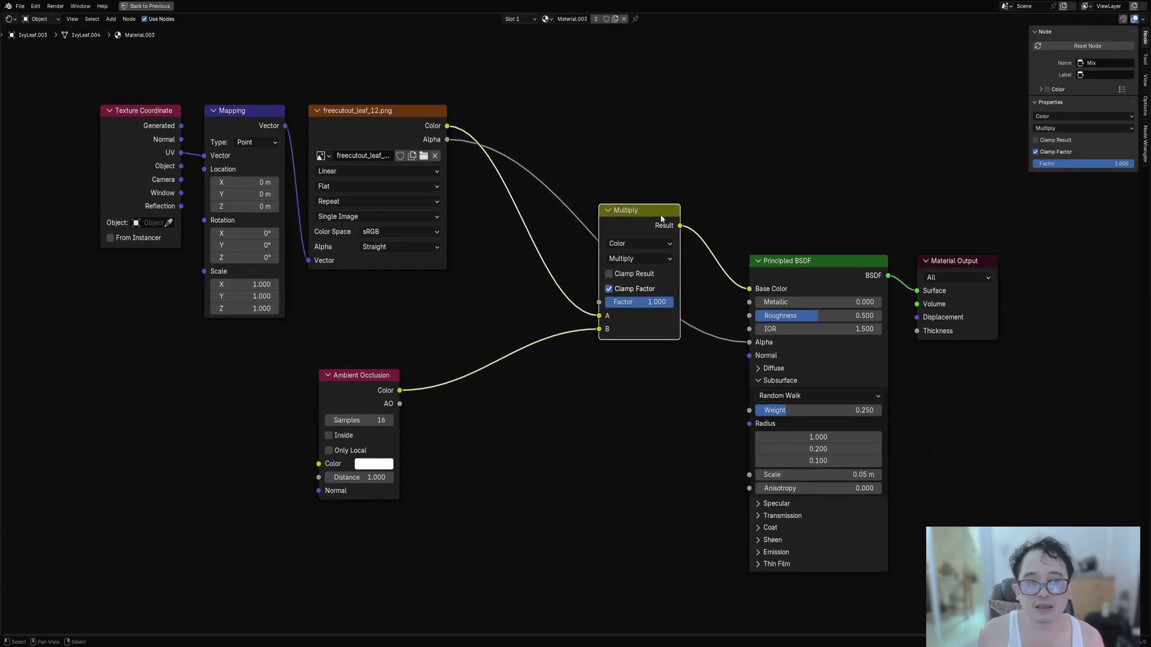
scroll(658, 217, "down", 2)
scroll(659, 222, "up", 2)
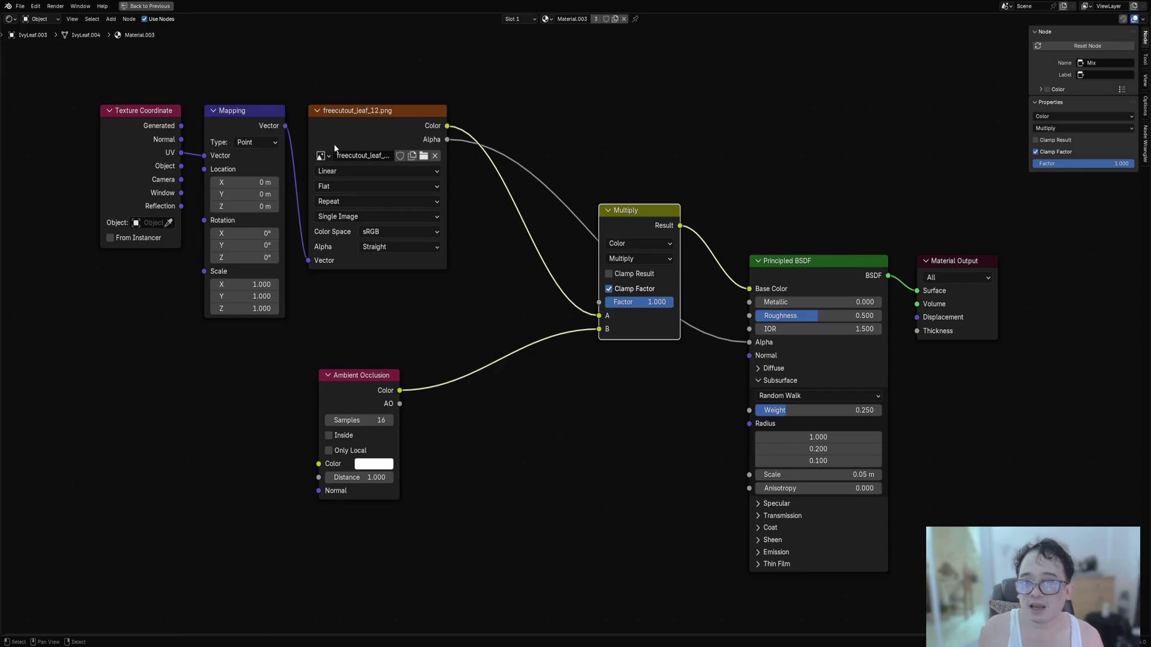
Choose freecutout_leaf_12.png as the image of the leaf material's Image Texture node.
left_click(351, 130)
middle_click_drag(353, 129, 729, 306)
scroll(722, 326, "up", 7)
middle_click_drag(715, 345, 241, 297)
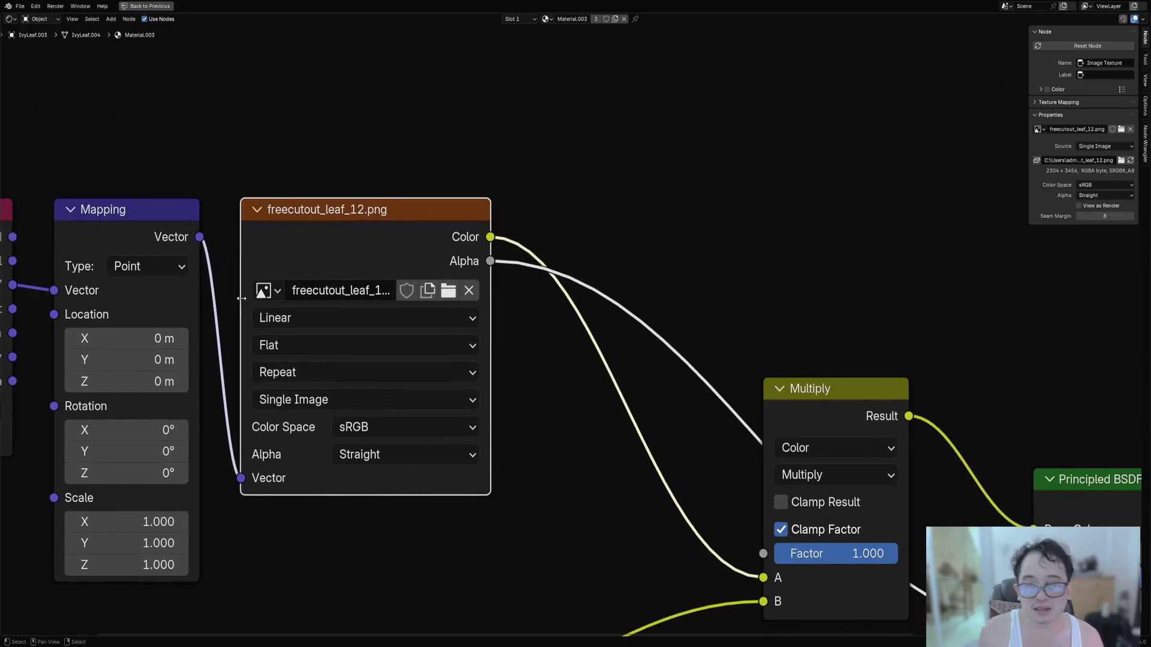
left_click(263, 292)
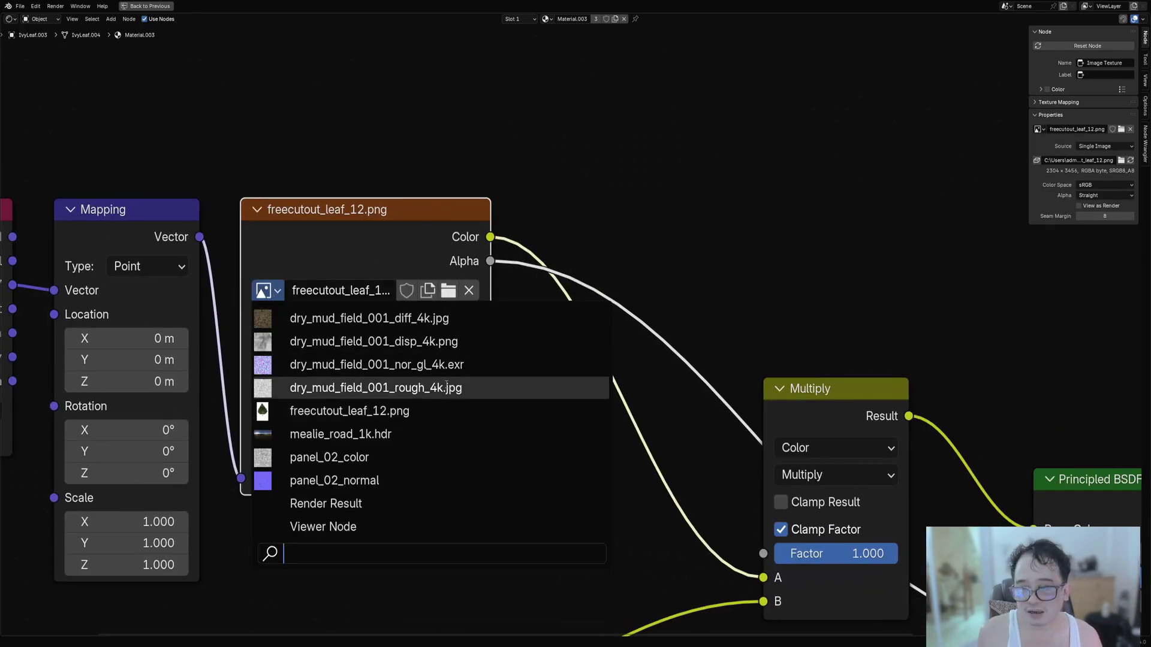
left_click(396, 411)
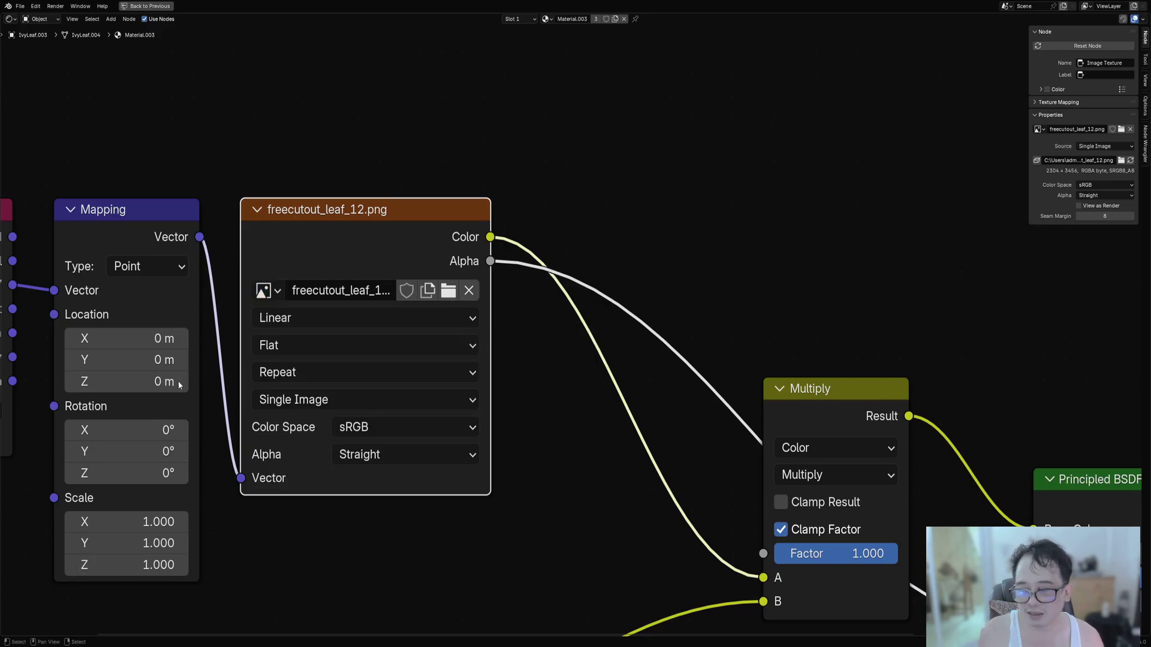
Show freecutout_leaf_12.png in the Image Editor and examine the whole leaf and its transparent background.
left_click(10, 18)
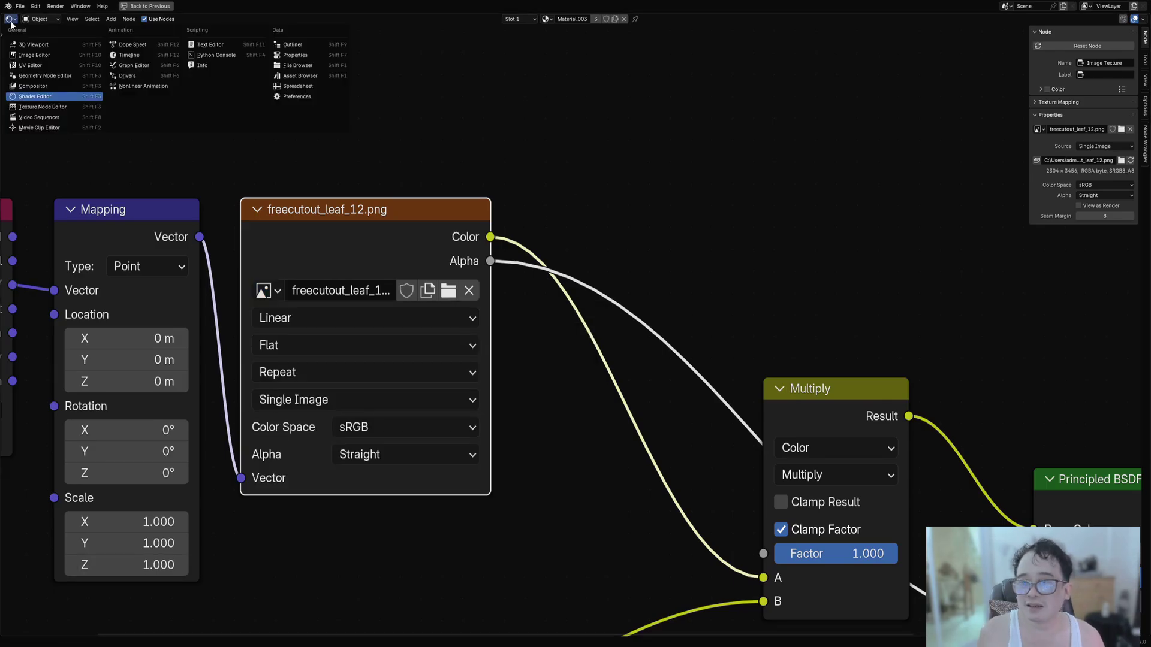
left_click(35, 55)
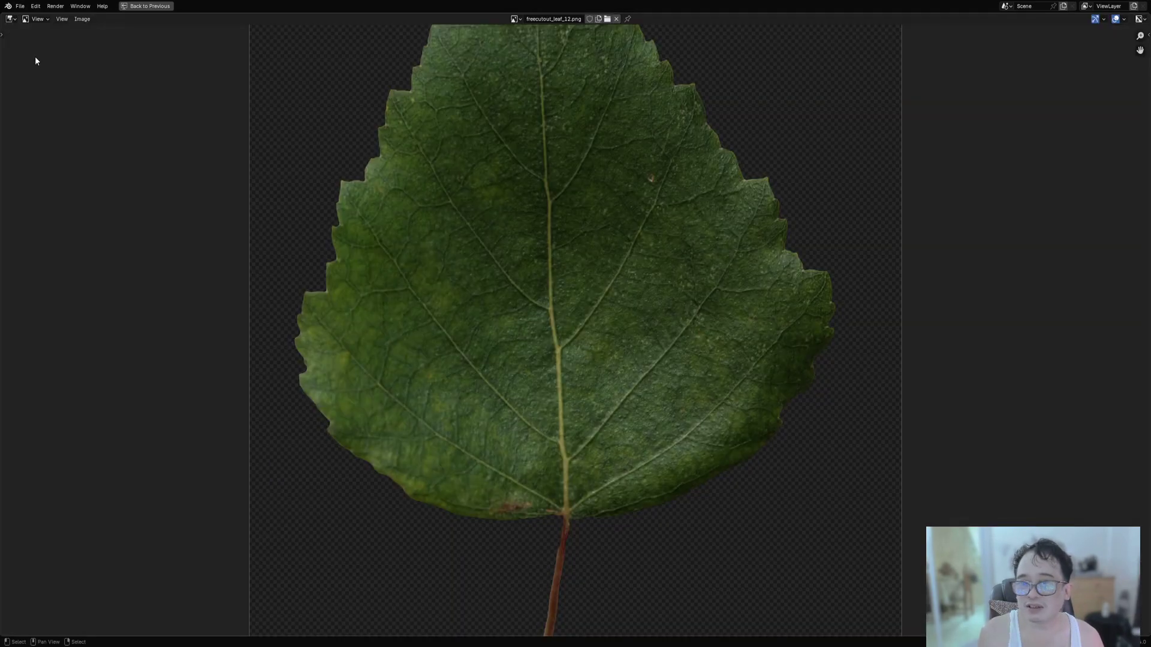
scroll(742, 333, "down", 5)
scroll(742, 334, "up", 7)
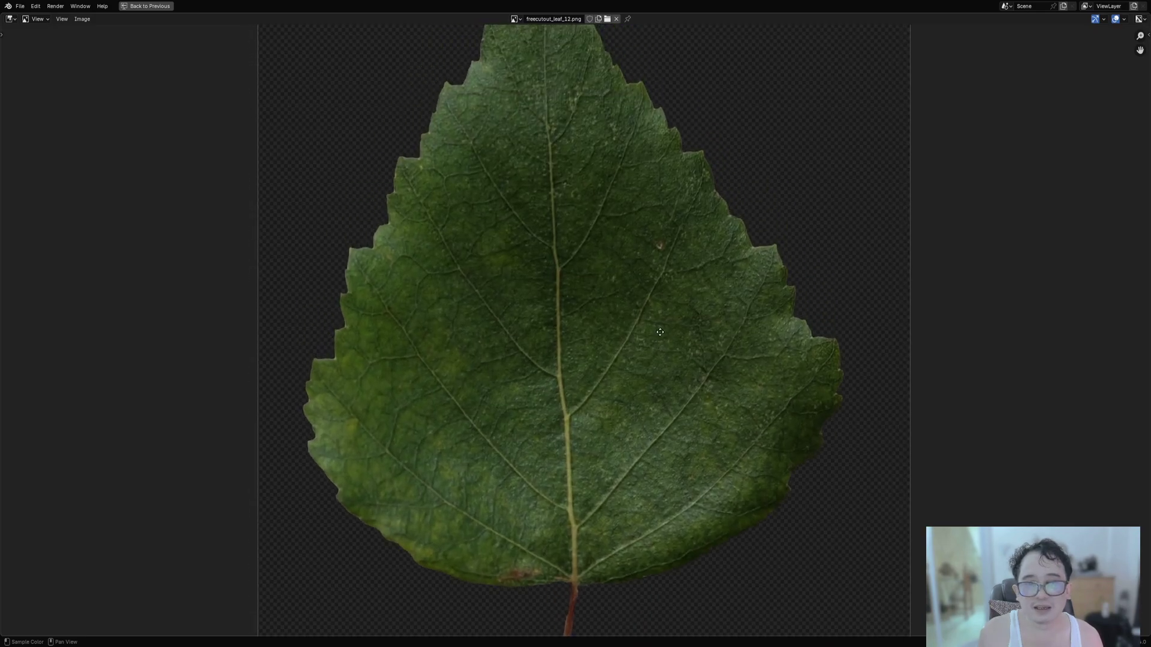
scroll(659, 333, "down", 4)
scroll(658, 333, "up", 3)
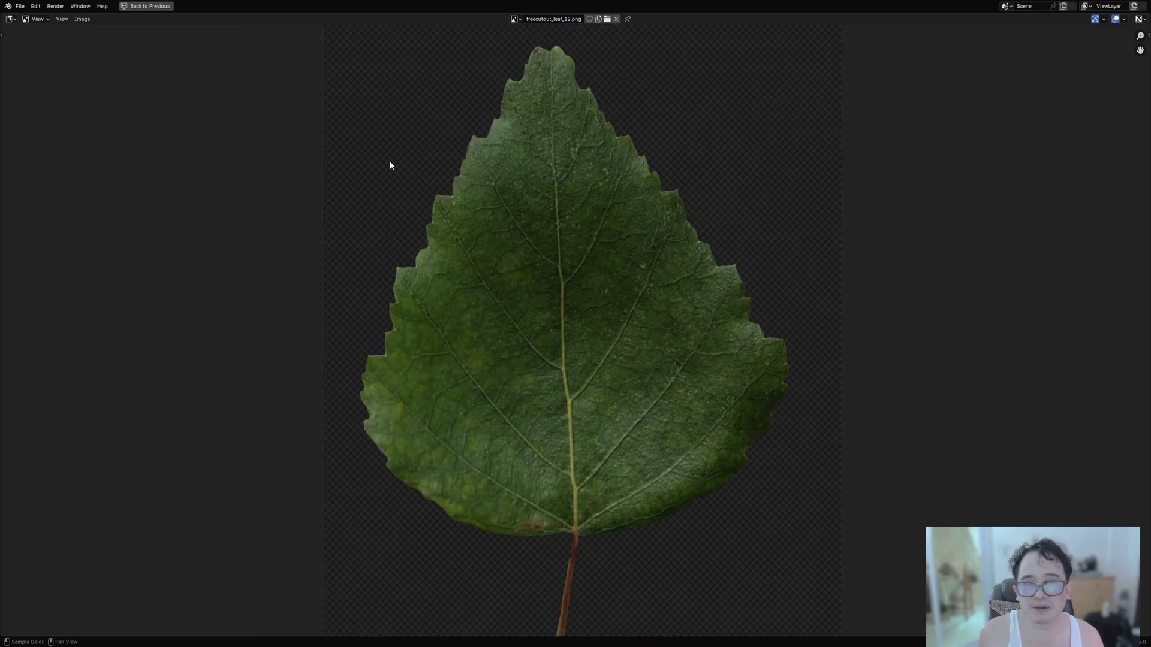
scroll(390, 165, "down", 3)
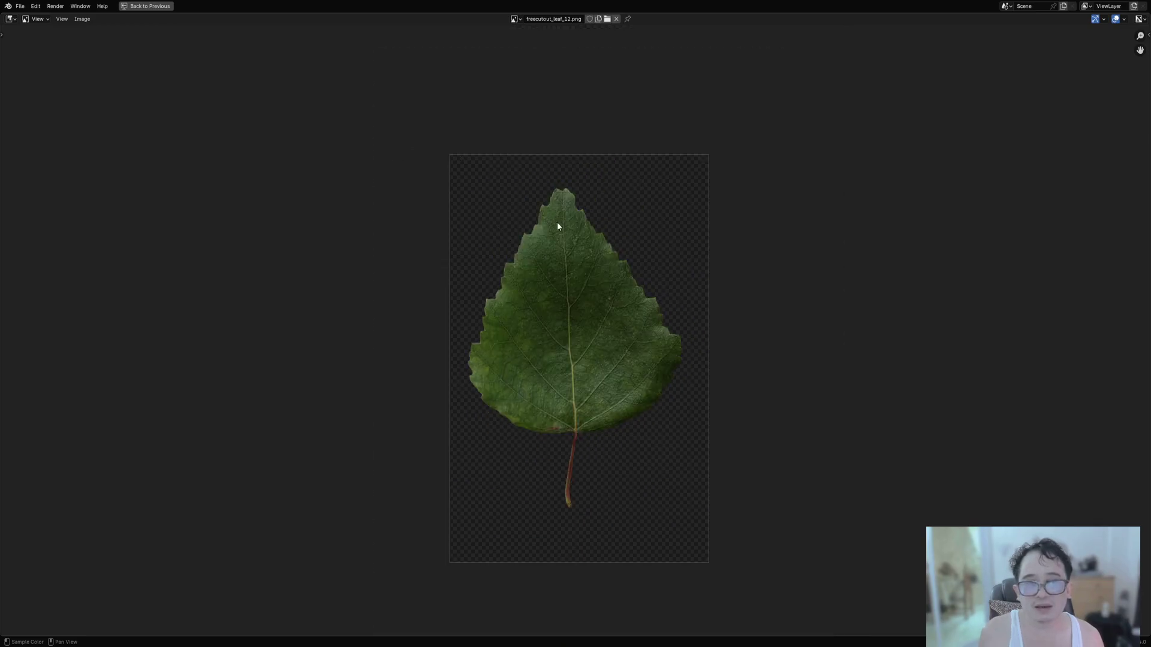
scroll(500, 256, "up", 4)
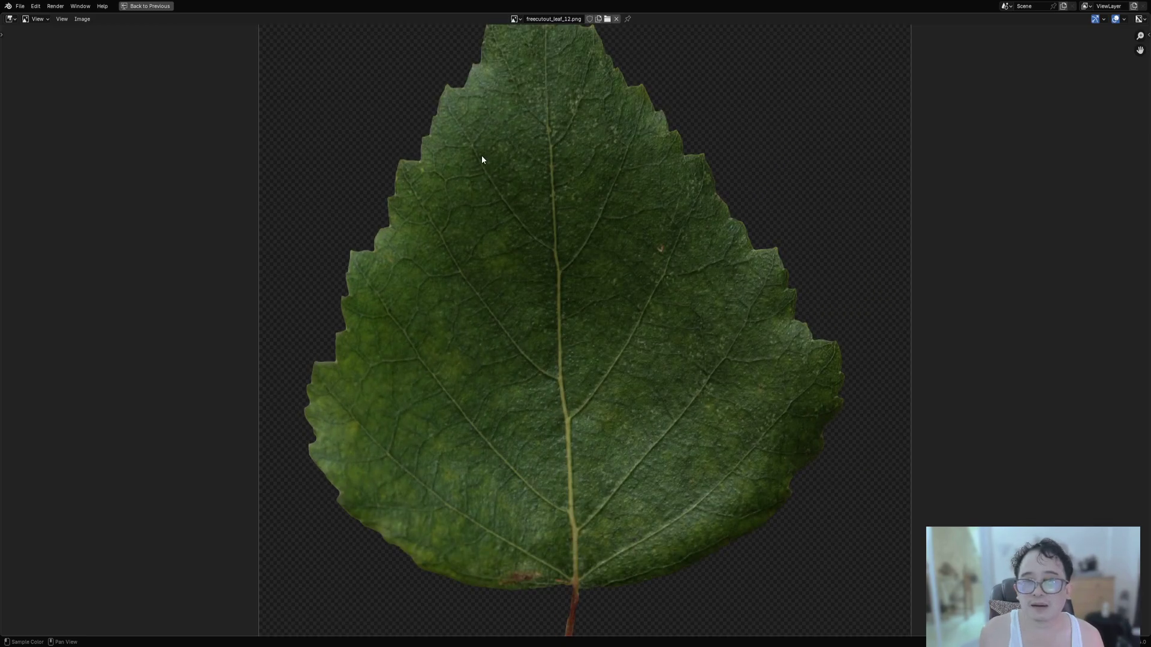
scroll(482, 159, "down", 2)
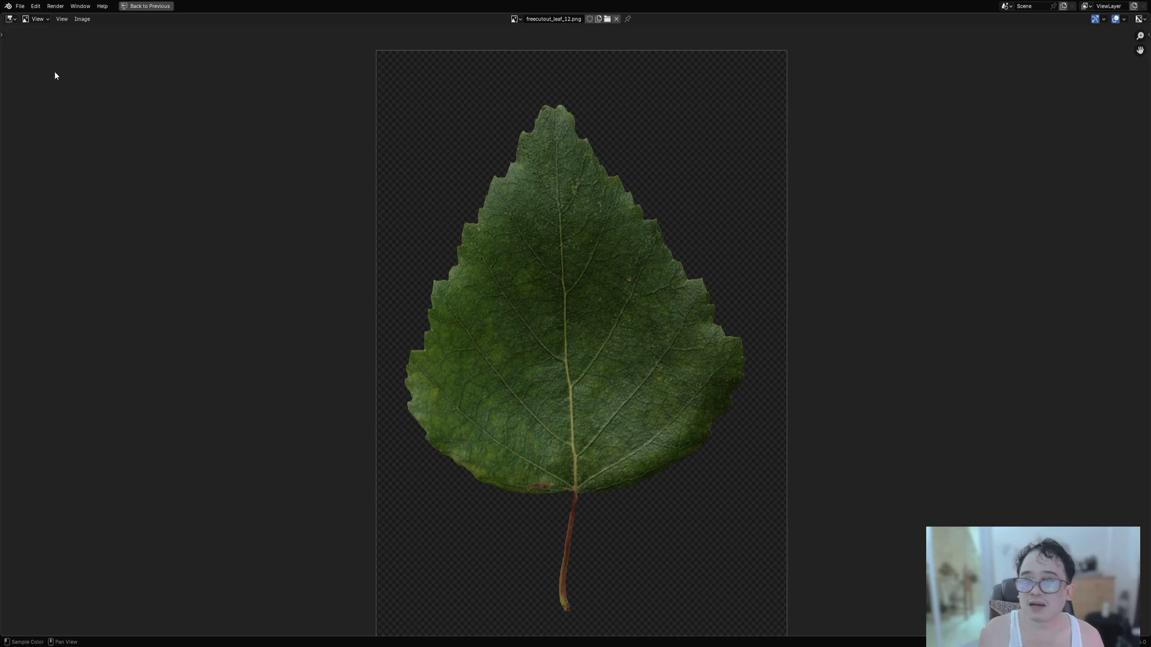
Return the maximized area to the Shader Editor and bring the leaf material's complete node tree into view.
left_click(28, 20)
left_click(10, 19)
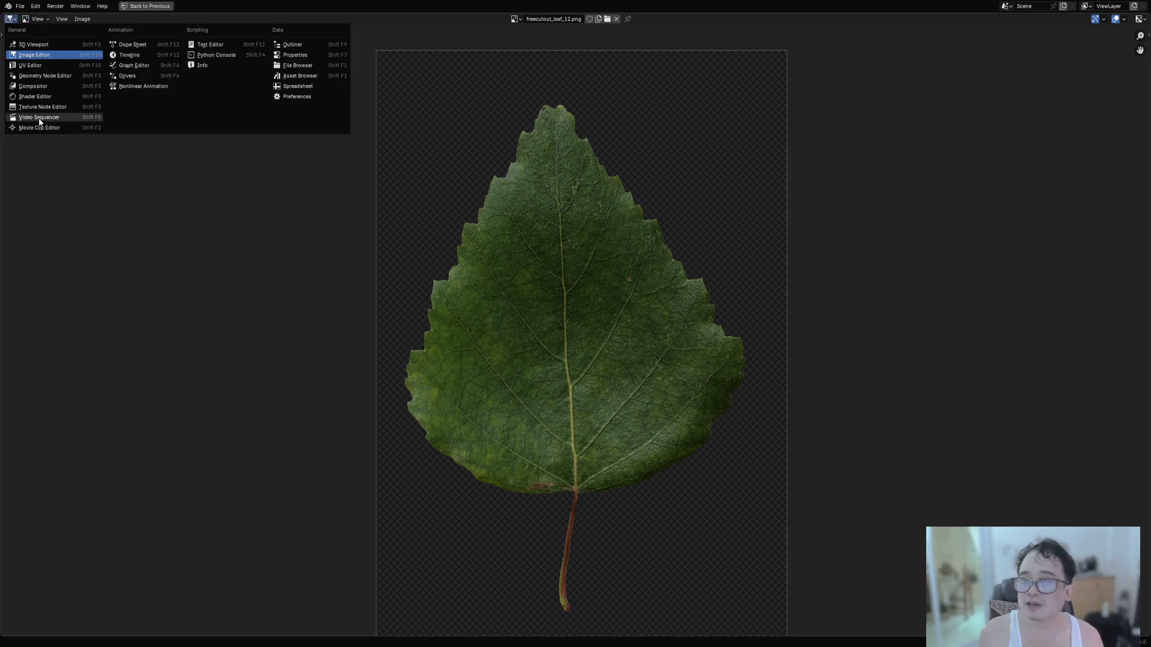
left_click(35, 96)
scroll(618, 375, "down", 4)
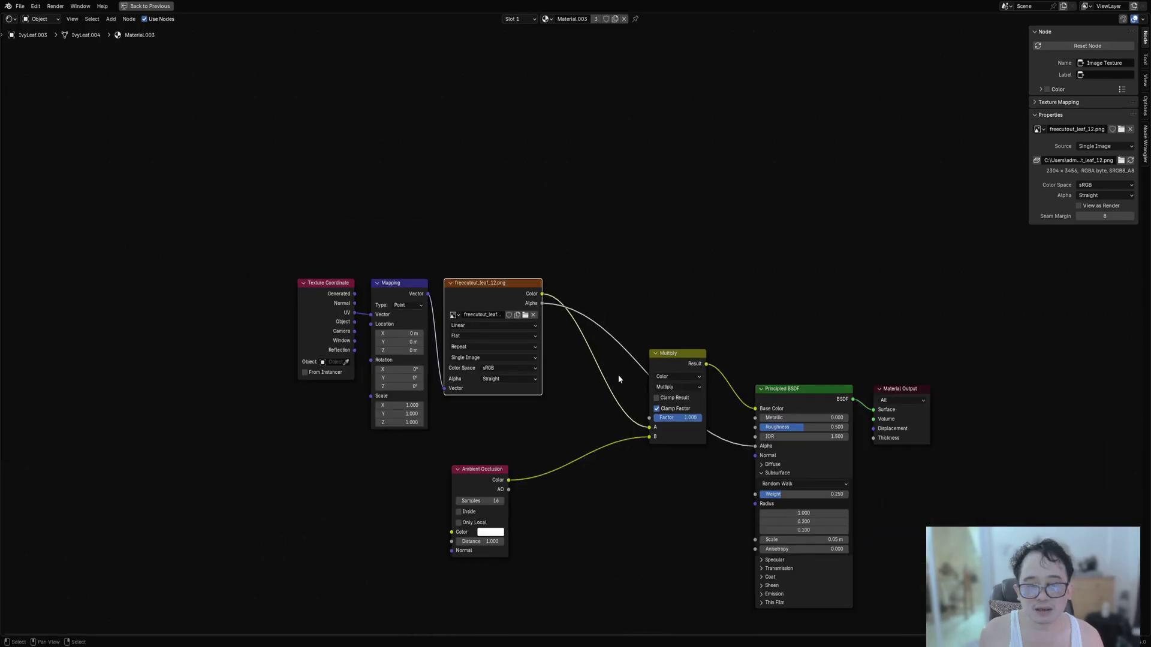
middle_click_drag(619, 379, 589, 318)
scroll(589, 318, "up", 2)
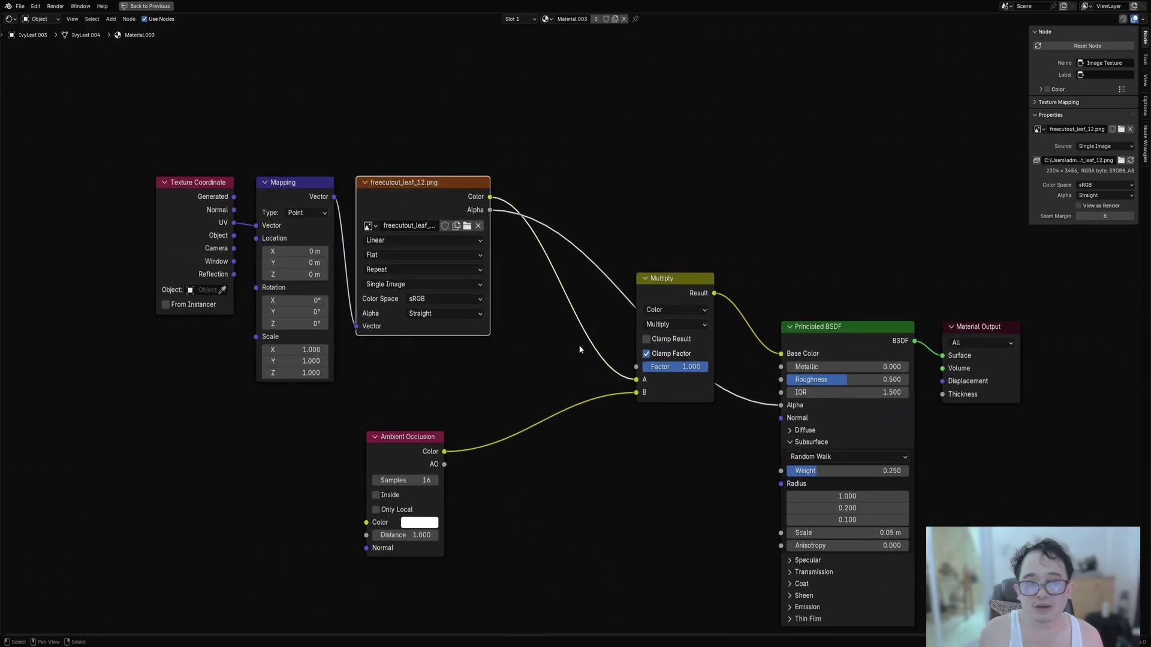
Restore the split layout and select the ivy leaves on the large tower.
key("ctrl+space")
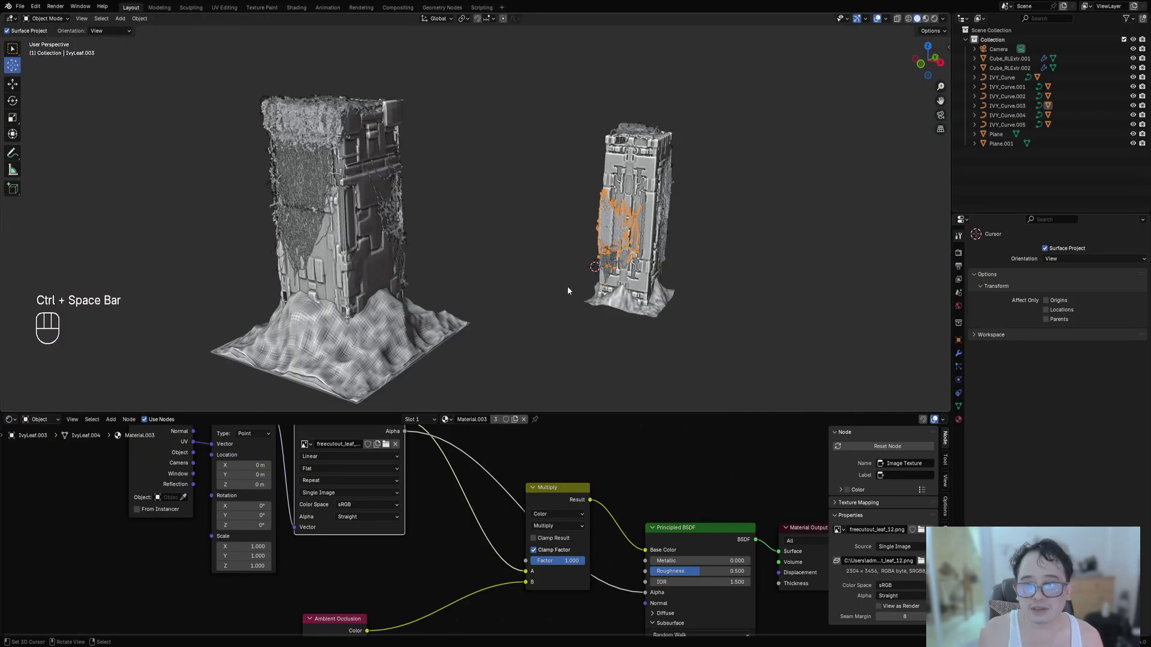
scroll(568, 288, "up", 4)
left_click(327, 219)
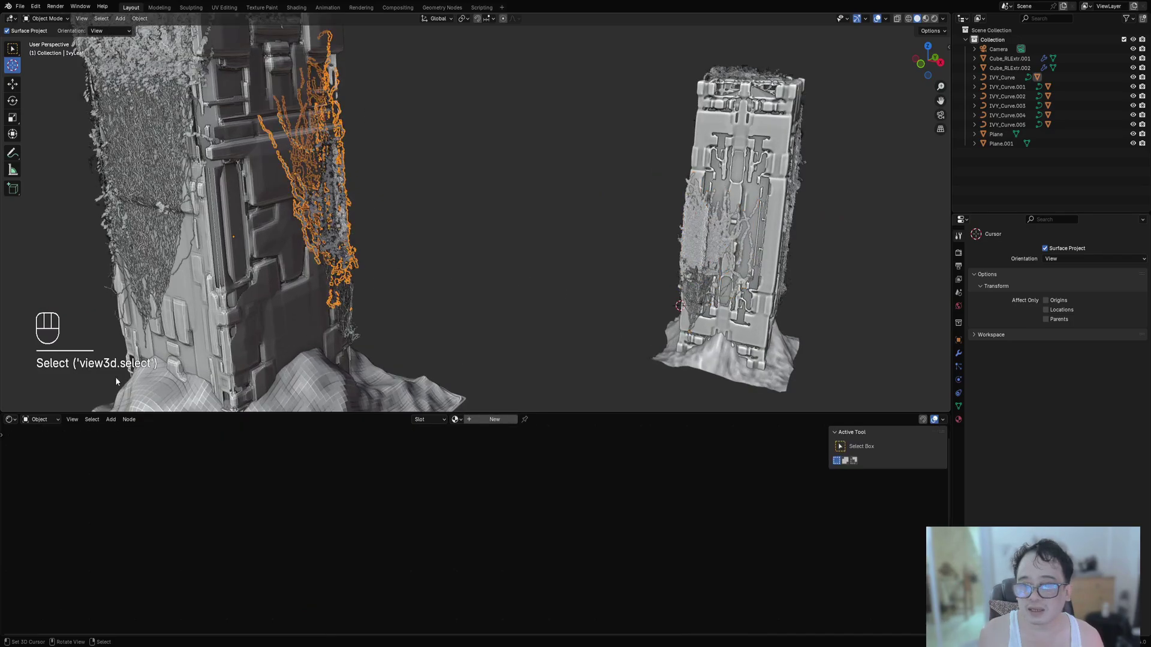
Inspect the UV layout of all the large tower's ivy leaf faces in the UV Editor, then return to Object Mode.
left_click(11, 425)
left_click(33, 462)
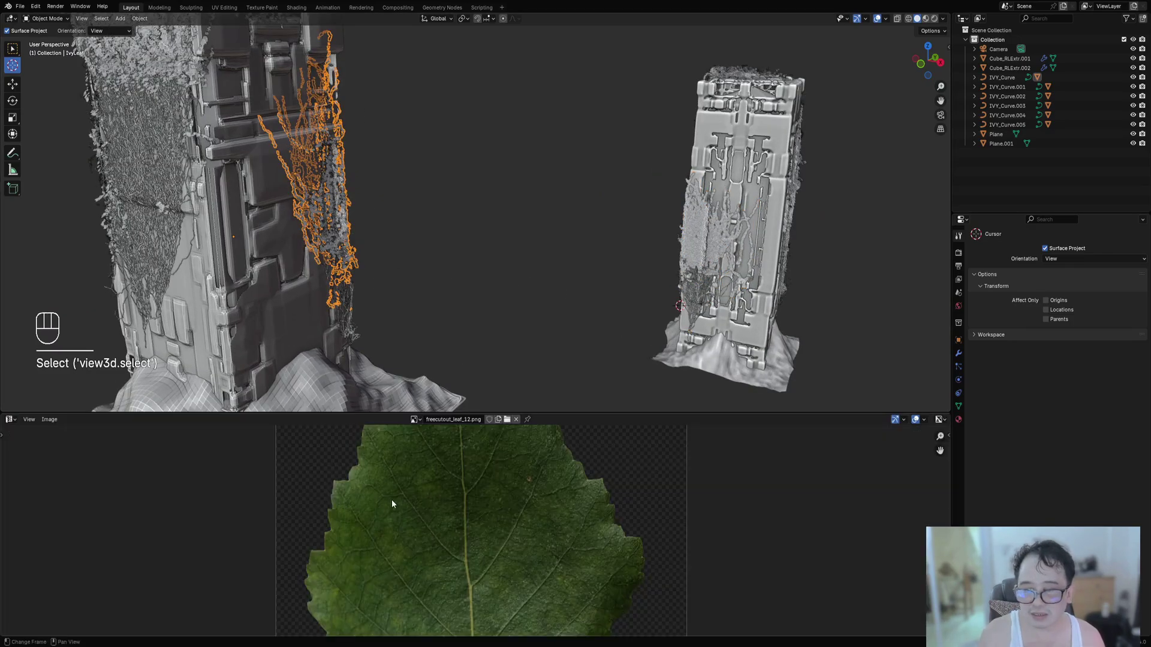
scroll(391, 499, "down", 3)
key("Tab")
key("a")
scroll(539, 591, "up", 5)
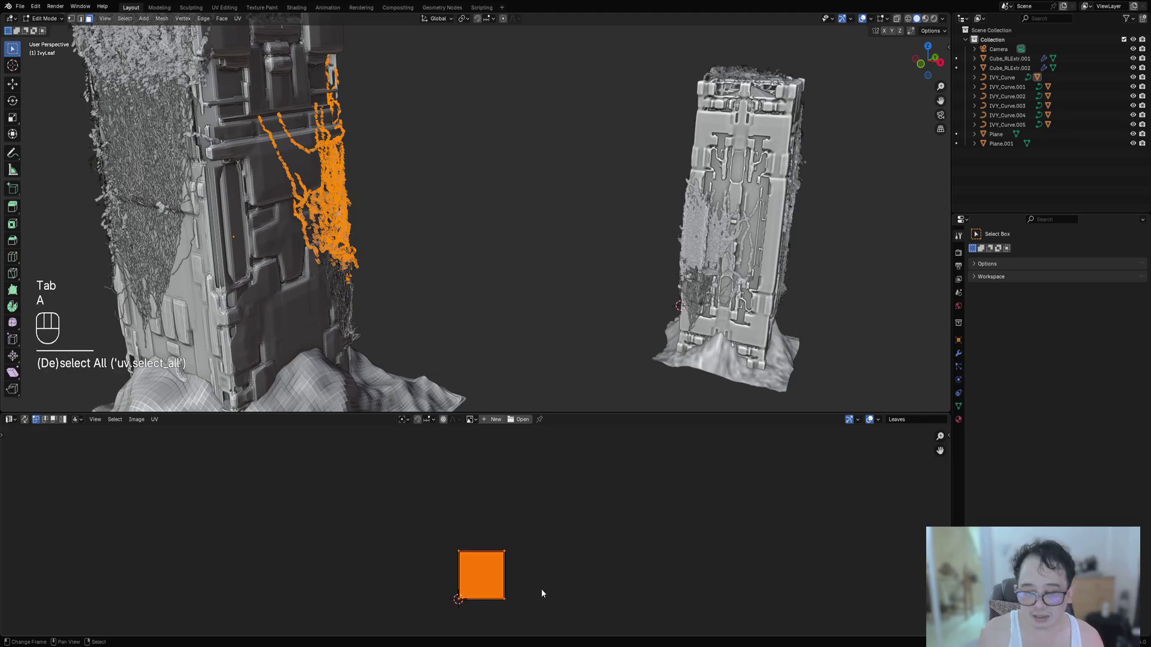
middle_click_drag(539, 591, 532, 534)
scroll(531, 534, "up", 5)
key("Tab")
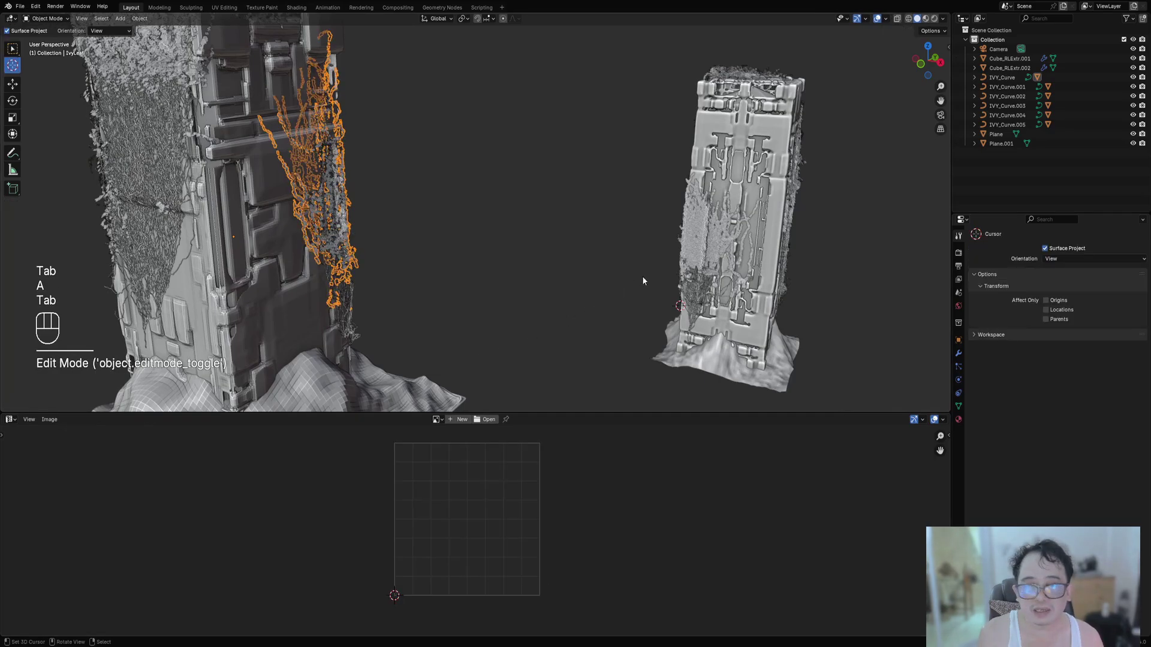
Display Material.003 of the small tower's ivy leaves in the Shader Editor and assign it to the large tower's ivy leaves.
left_click(685, 241)
scroll(414, 193, "up", 8)
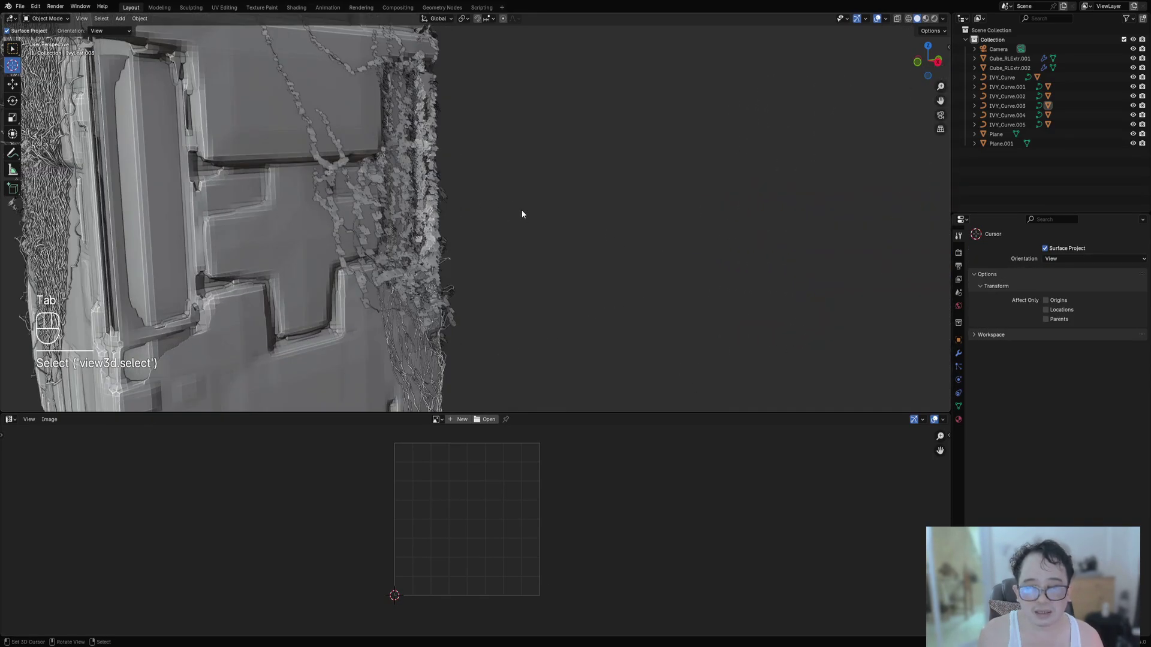
left_click(11, 419)
left_click(33, 511)
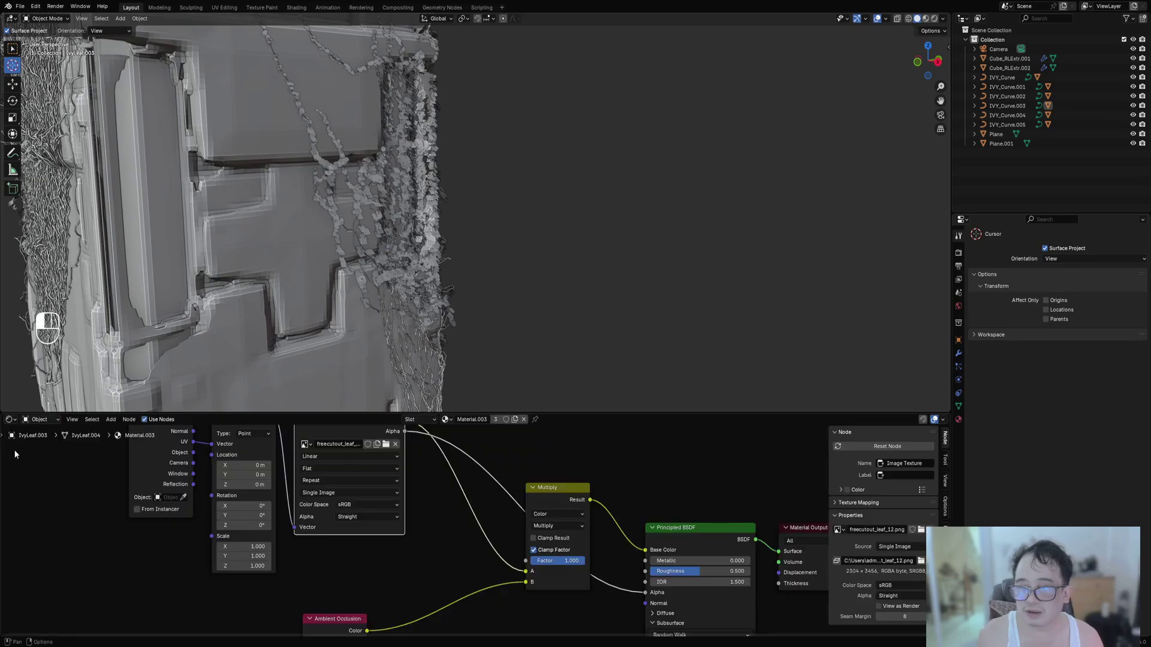
scroll(903, 242, "down", 8)
scroll(374, 264, "up", 8)
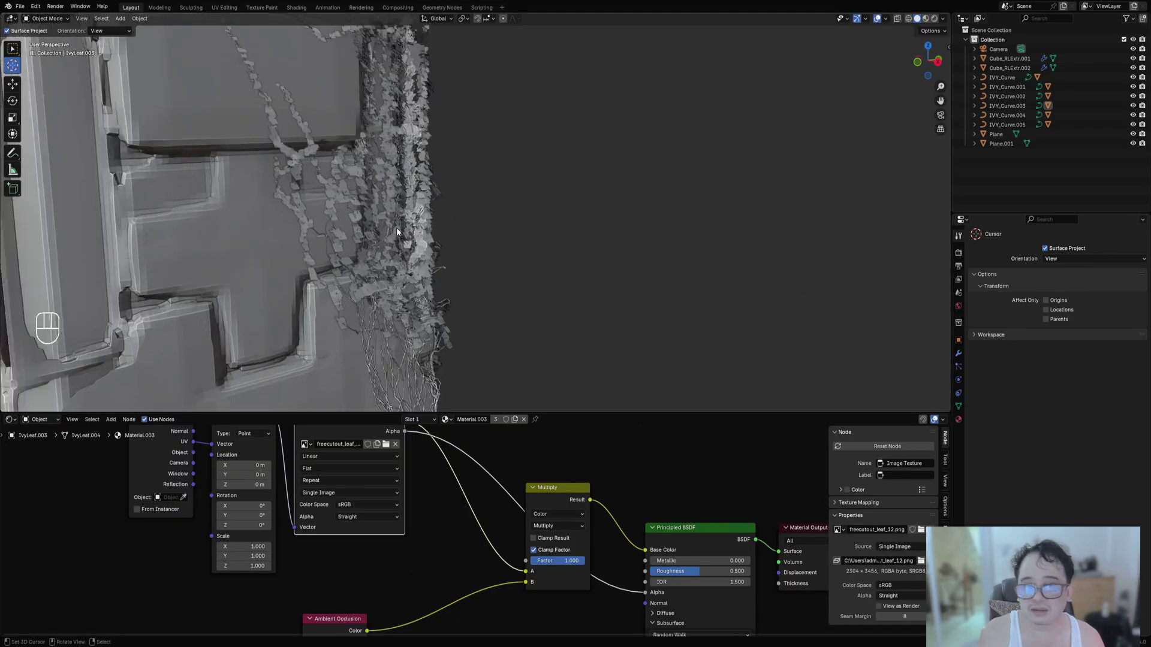
middle_click_drag(397, 228, 481, 410, "shift")
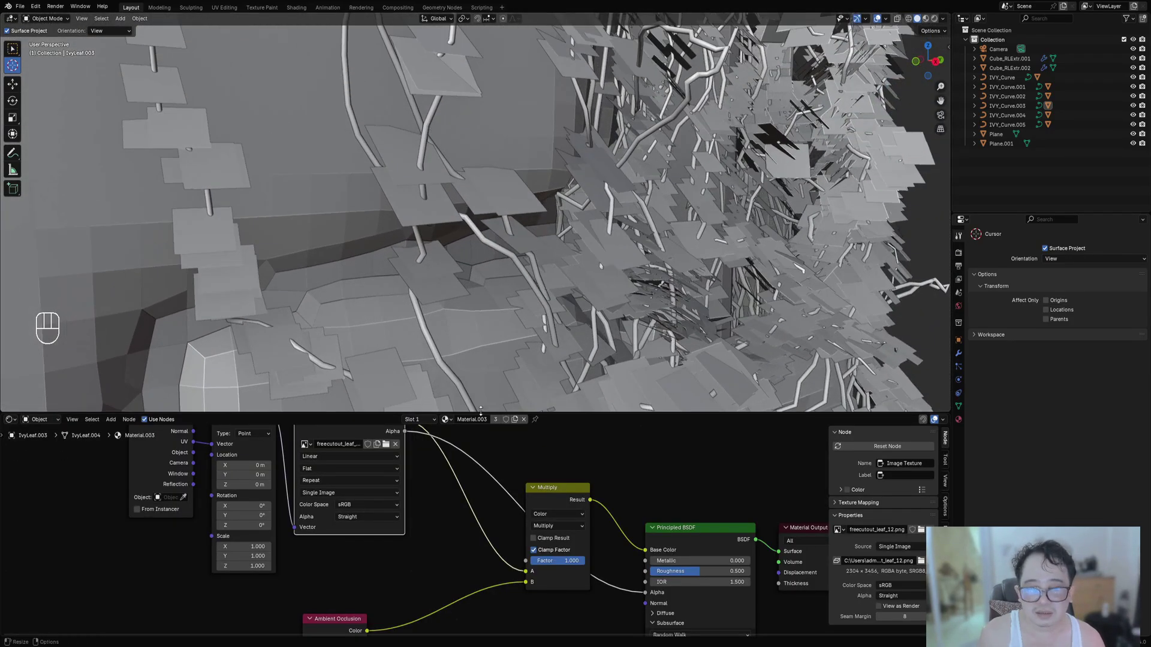
left_click_drag(451, 394, 505, 195)
Check the large tower's ivy leaves in Rendered shading from its ivy-covered corner.
key("z")
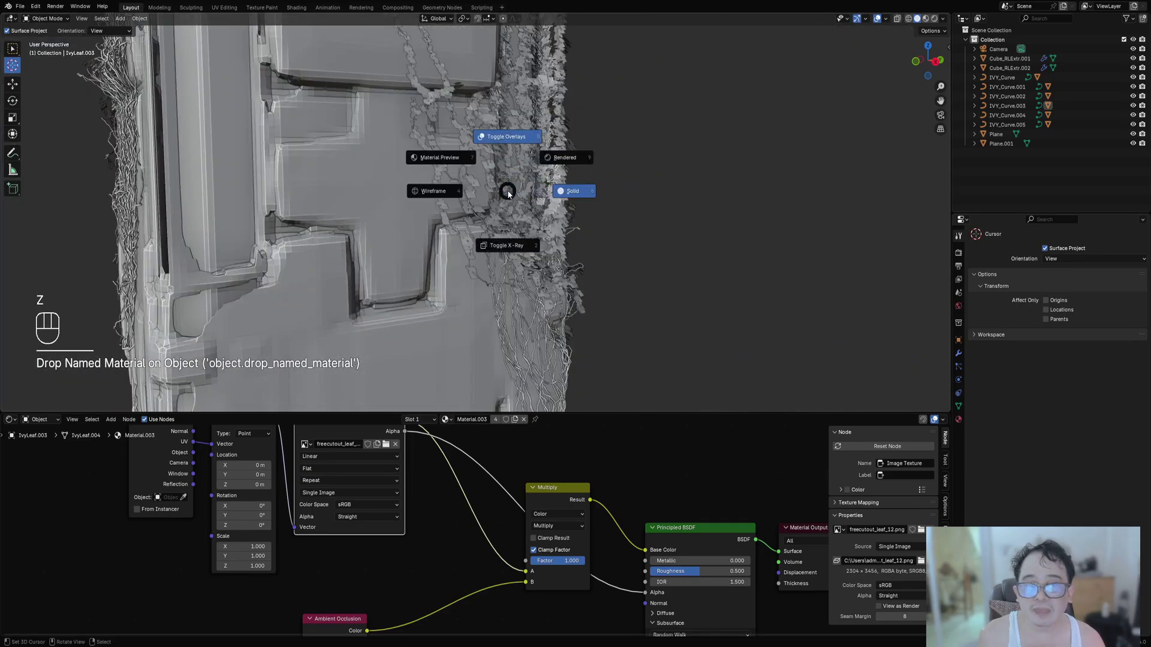
left_click(547, 158)
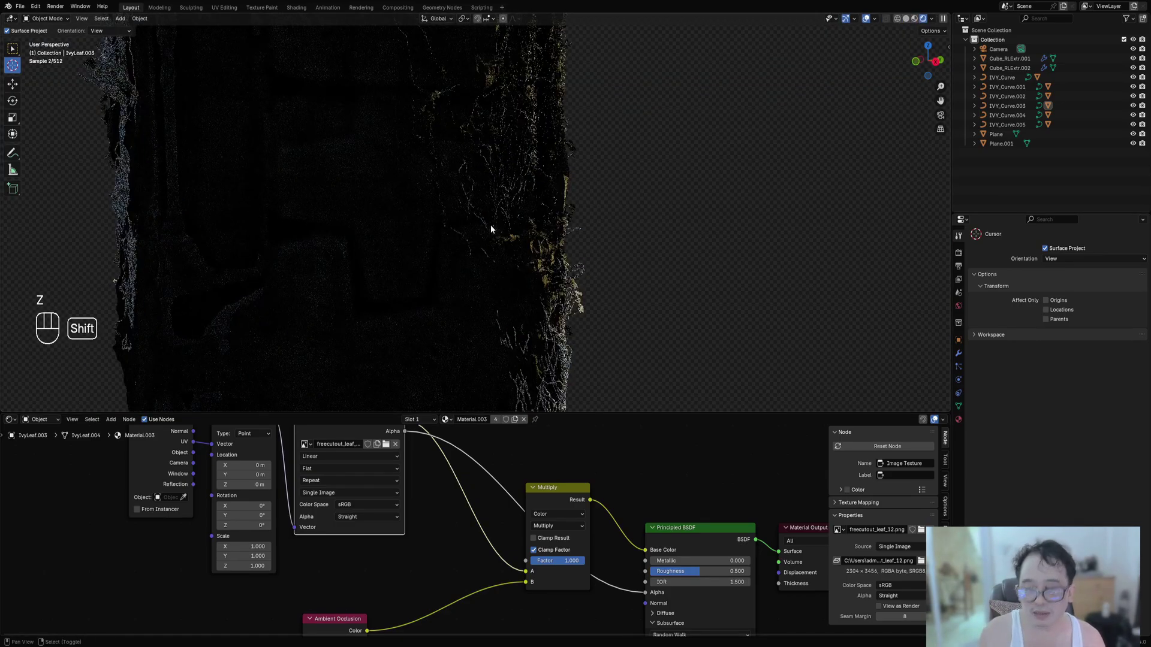
middle_click_drag(490, 231, 642, 249, "shift")
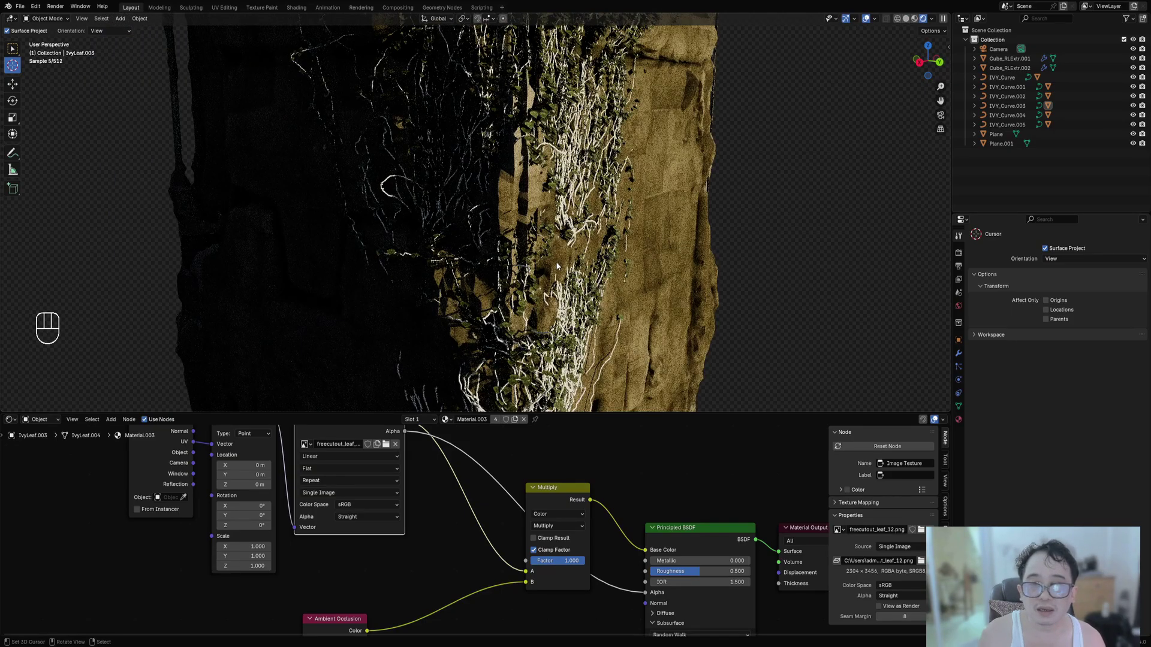
Switch back to Solid shading and isolate the large tower's ivy leaves by hiding all other objects.
key("z")
left_click(627, 264)
scroll(552, 285, "up", 3)
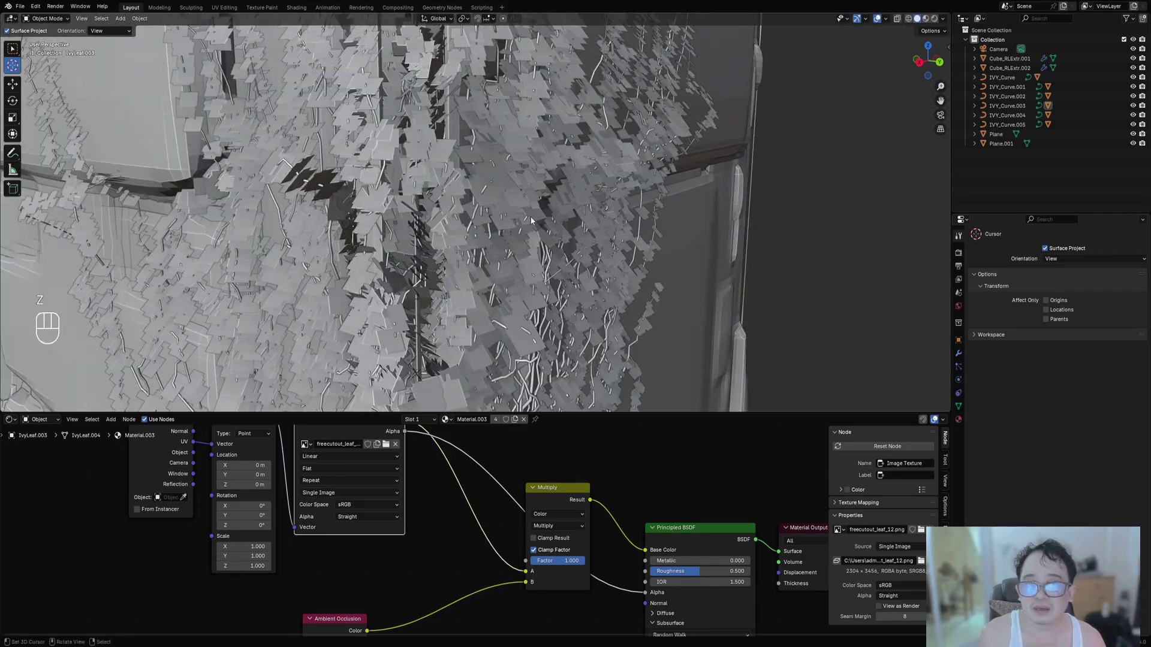
left_click(518, 205, "shift")
key("shift+h")
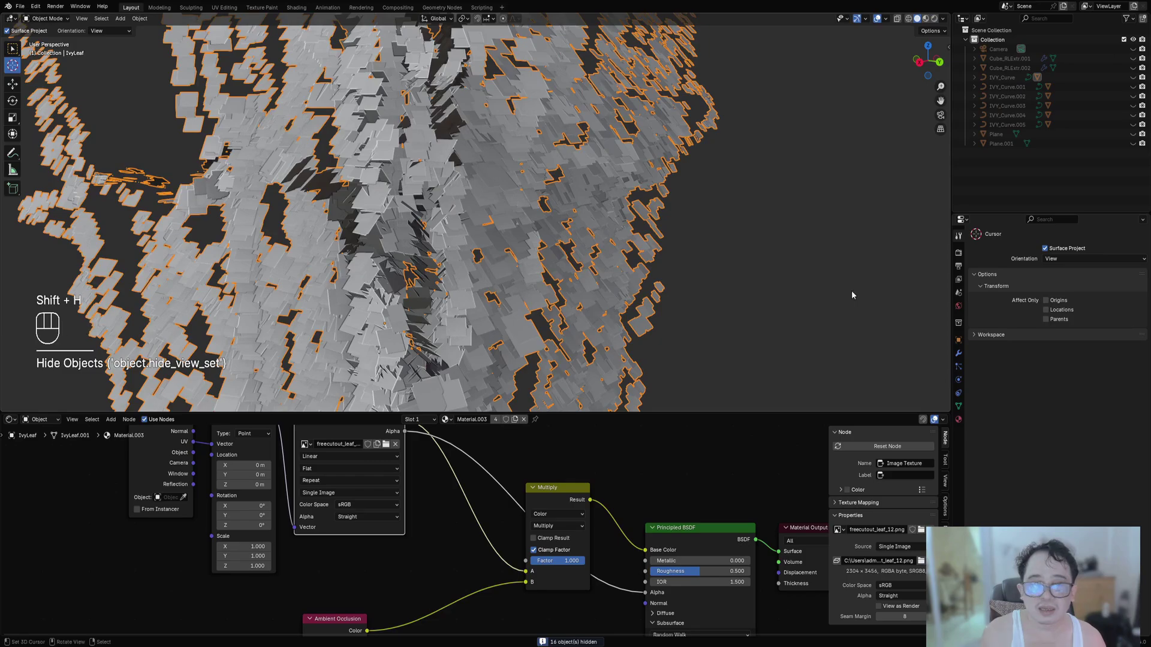
Change the world HDRI to Old Outdoor Theater and show the isolated leaves in Rendered shading.
left_click(957, 306)
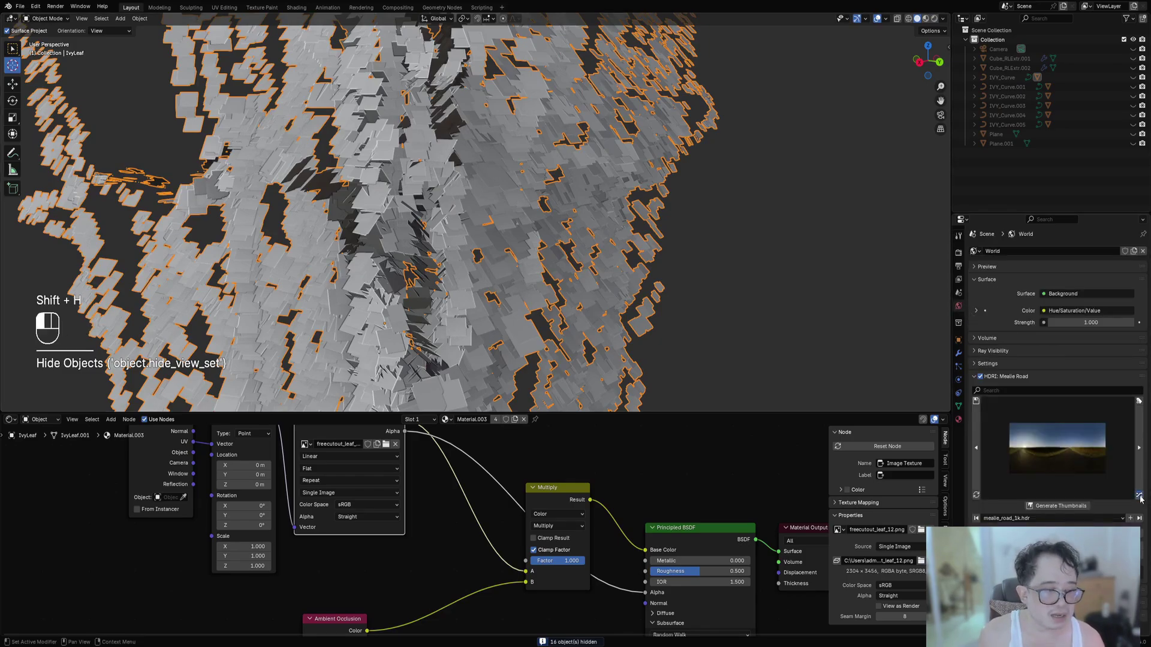
key("z")
left_click(583, 199)
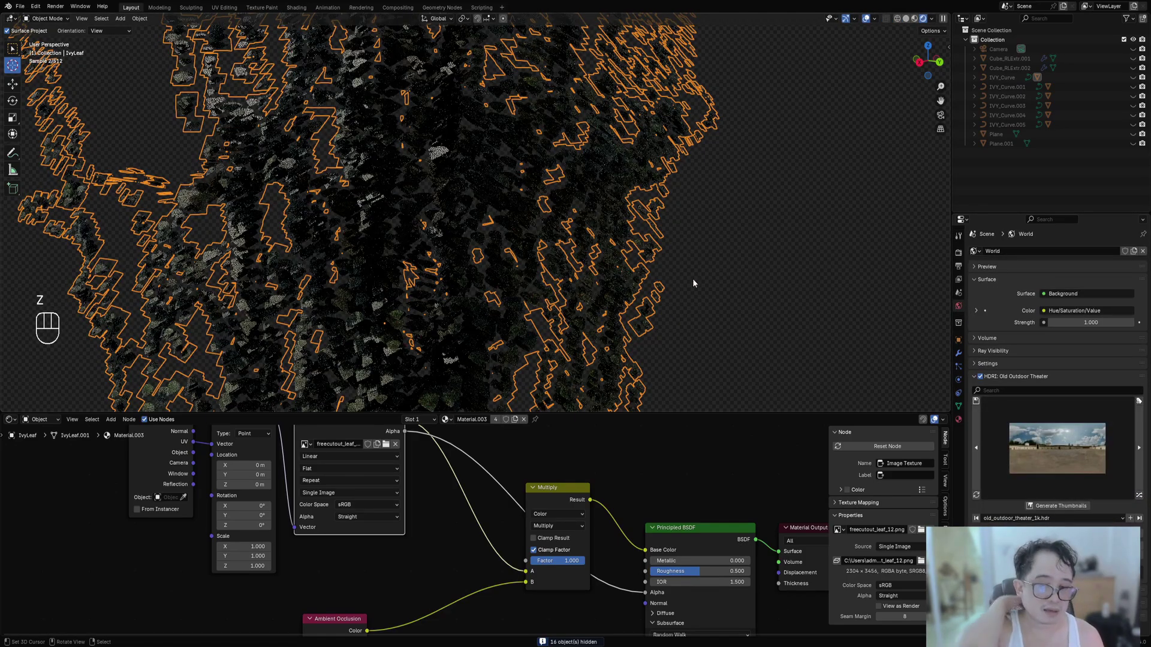
Turn off the viewport overlays and examine the rendered ivy leaves up close.
middle_click_drag(180, 306, 384, 336)
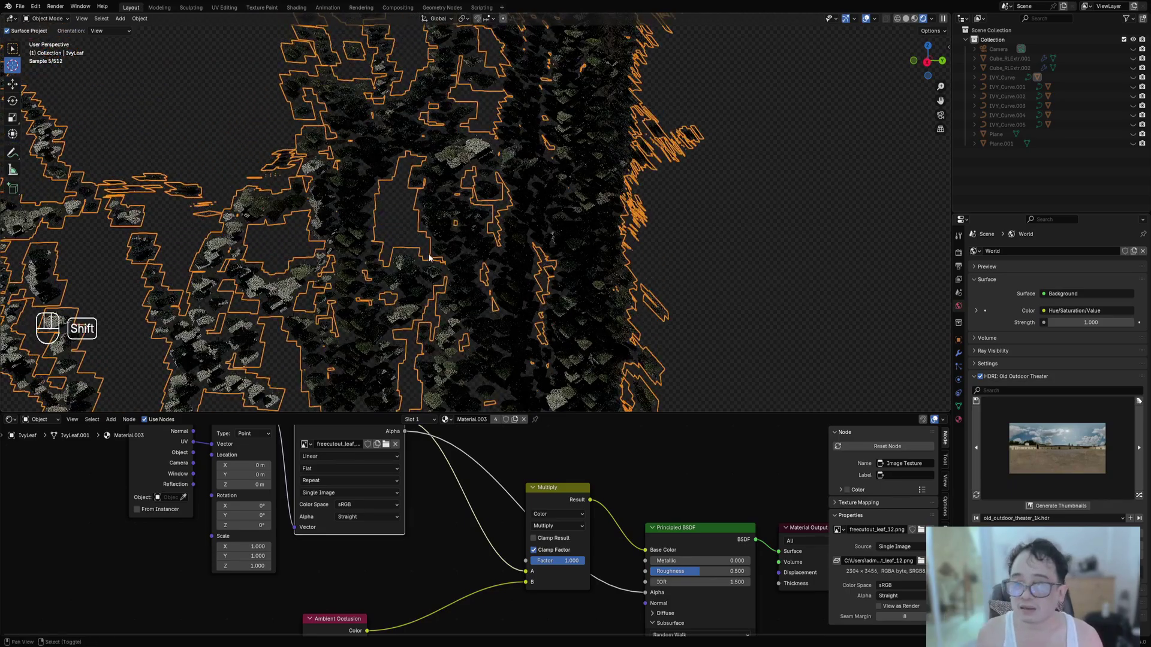
scroll(519, 200, "up", 5)
key("shift+alt+z")
middle_click_drag(375, 209, 389, 392)
scroll(427, 249, "up", 4)
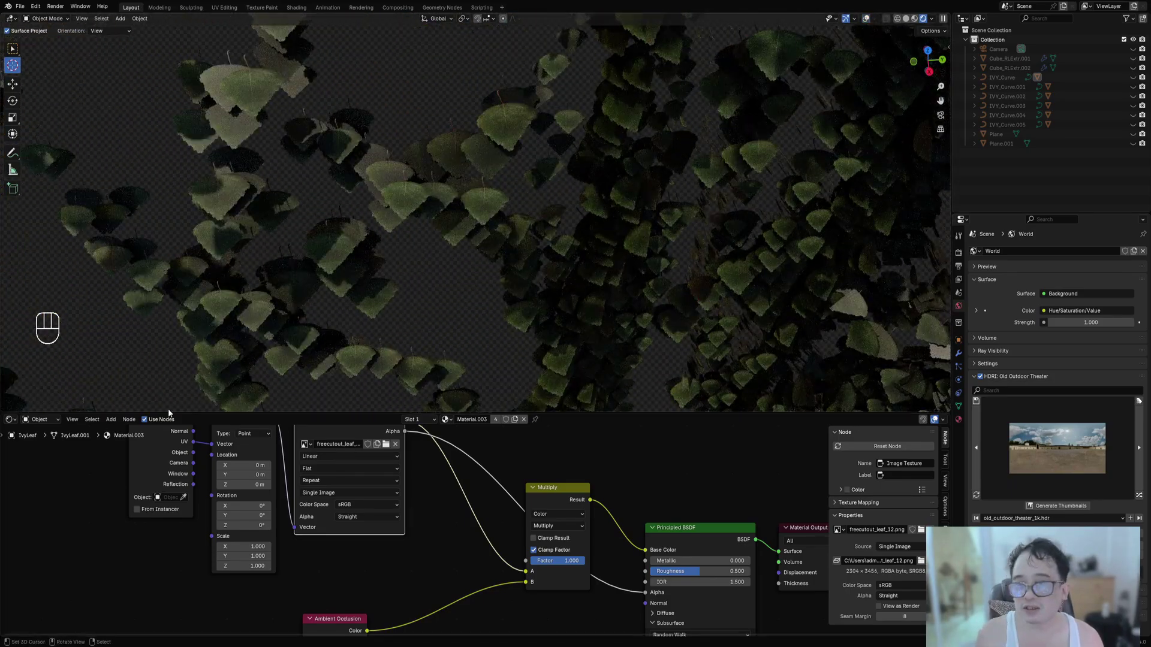
Switch the lower area to the UV Editor and display freecutout_leaf_12.png in it.
scroll(211, 520, "down", 2)
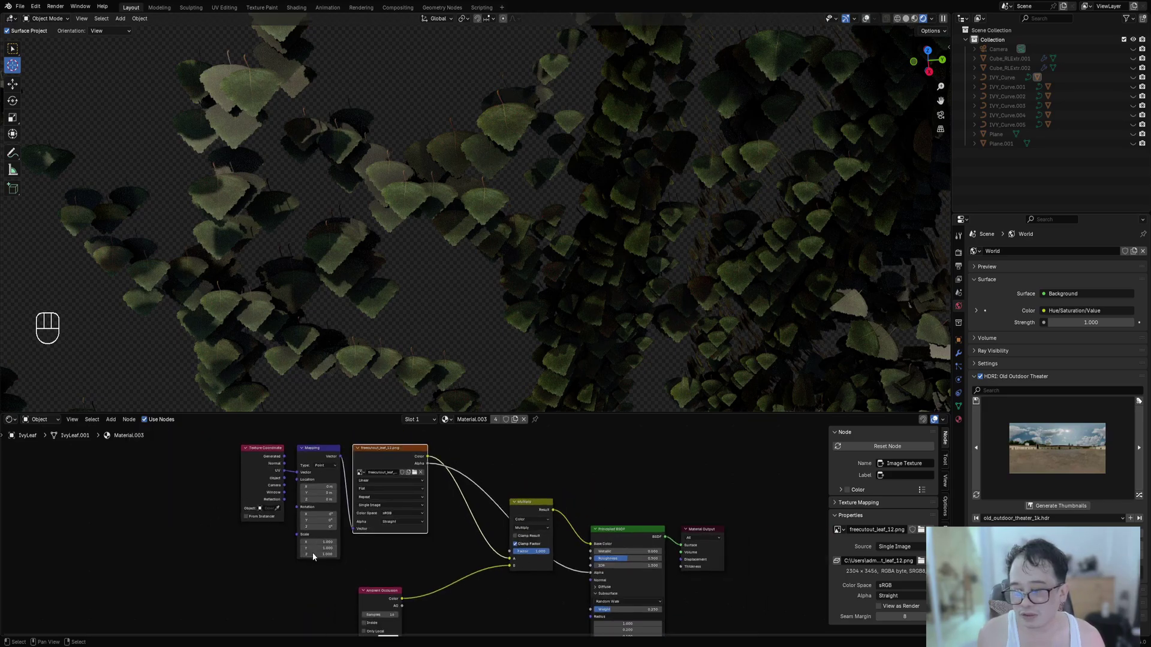
scroll(180, 491, "up", 2)
left_click(8, 419)
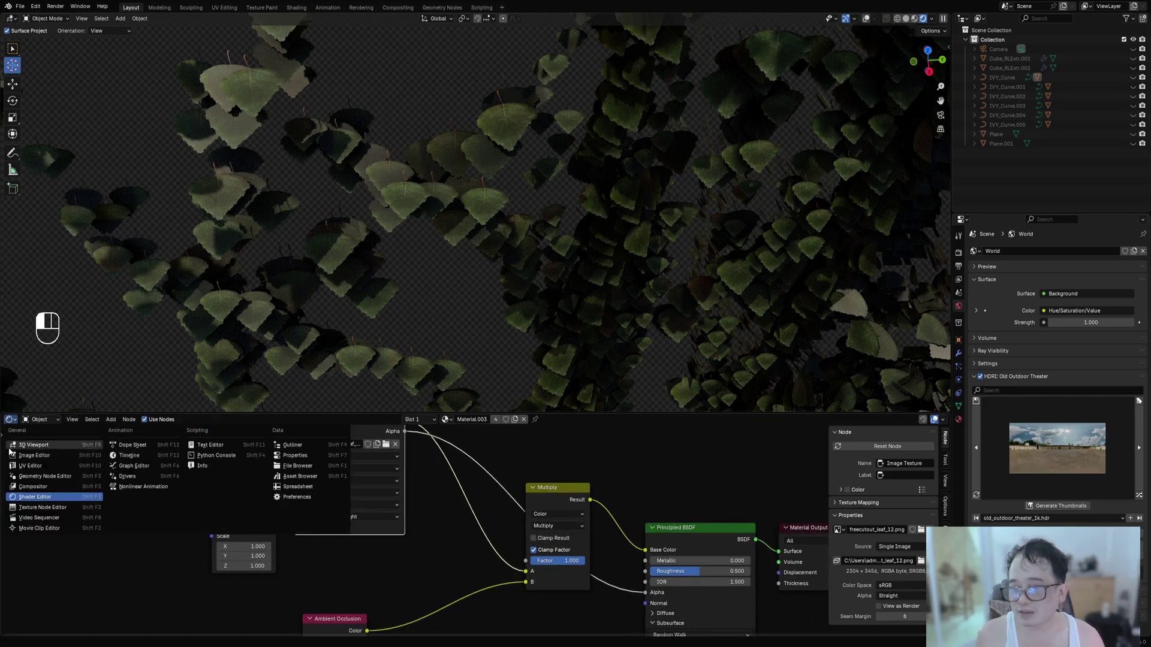
left_click(19, 467)
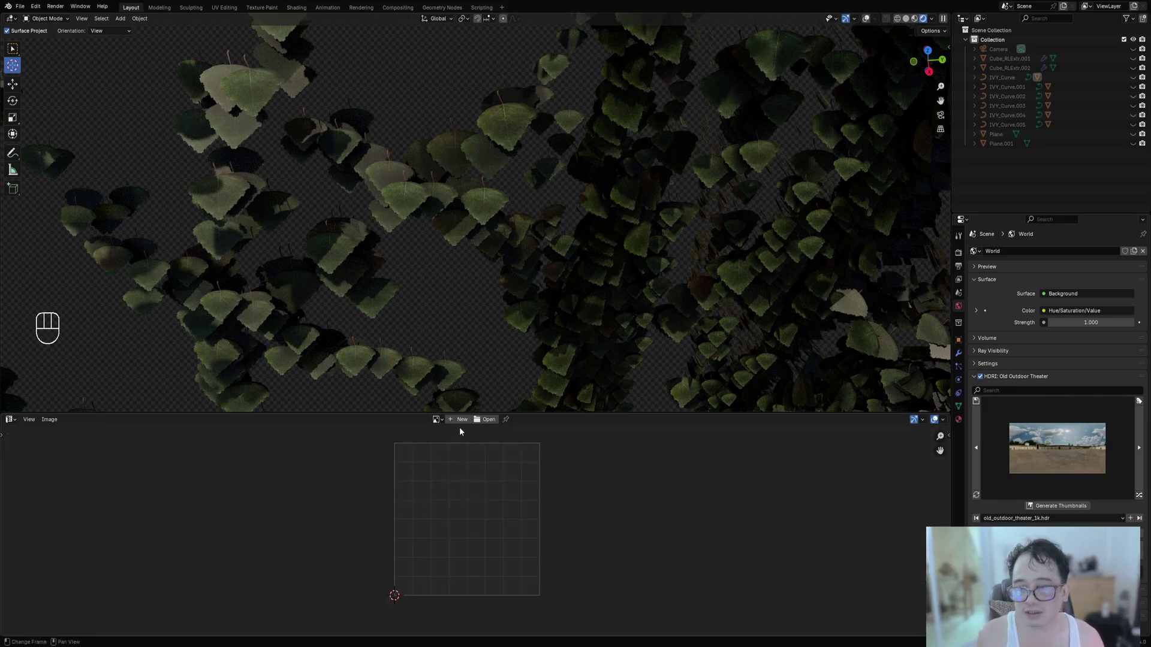
left_click(437, 419)
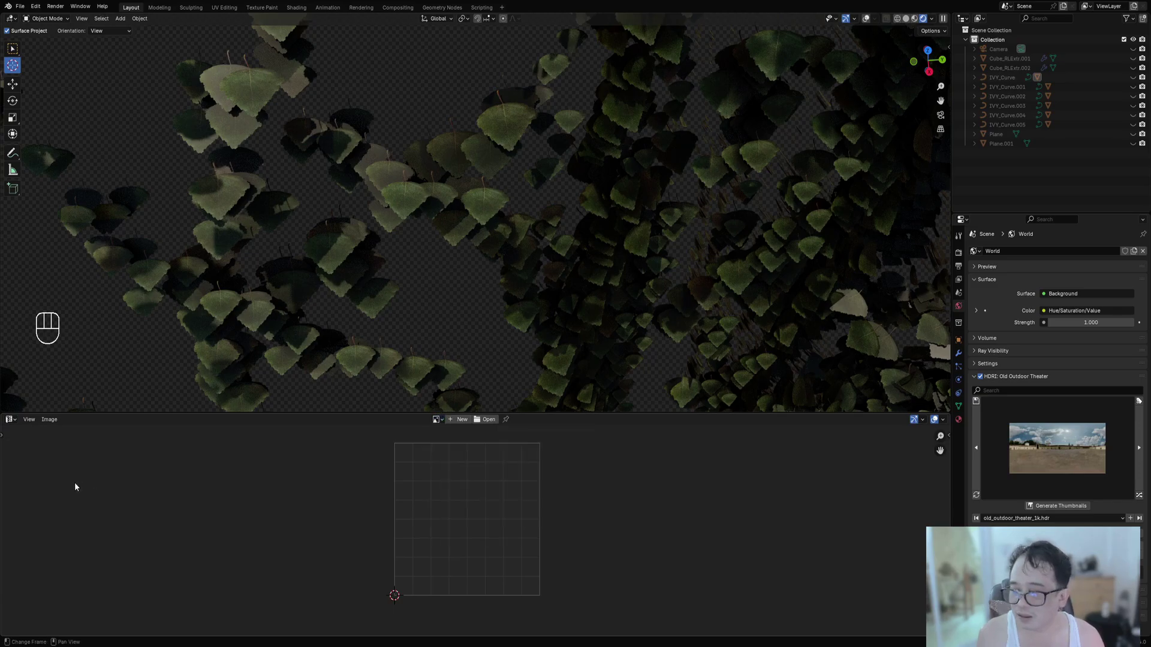
left_click(9, 419)
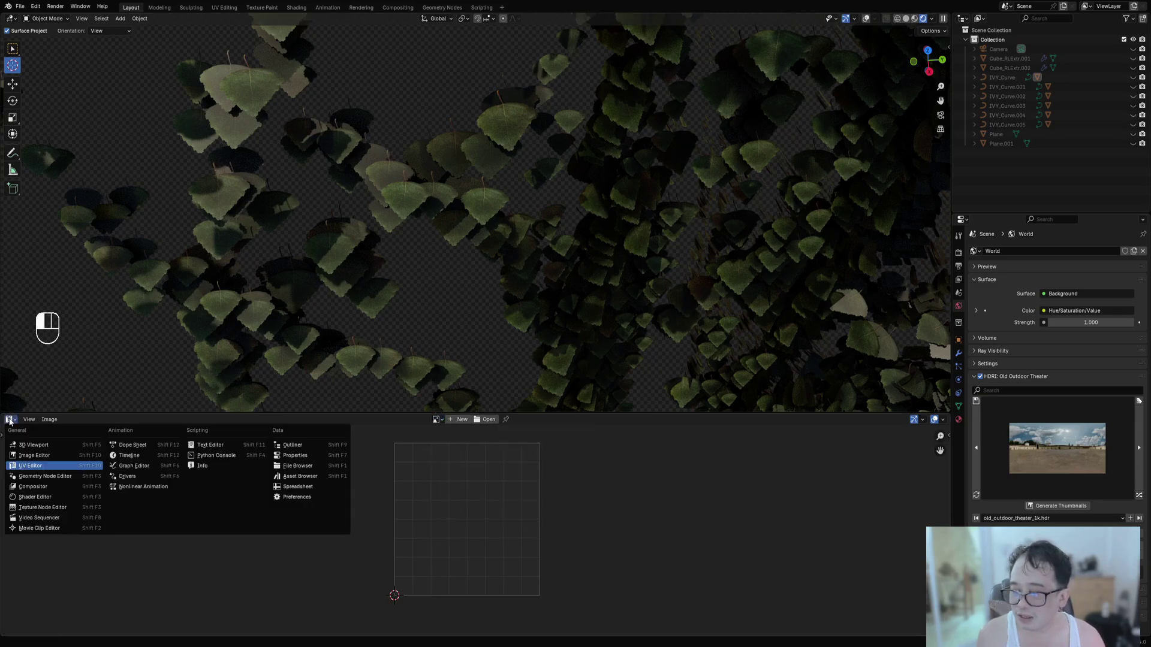
left_click(436, 420)
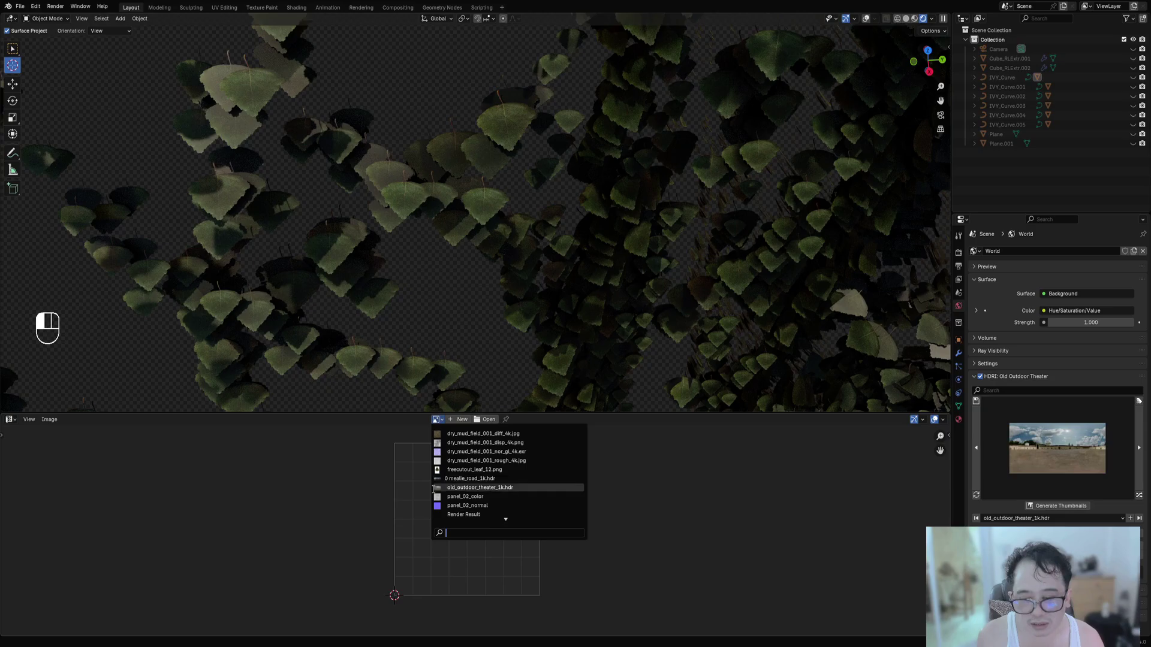
left_click(440, 470)
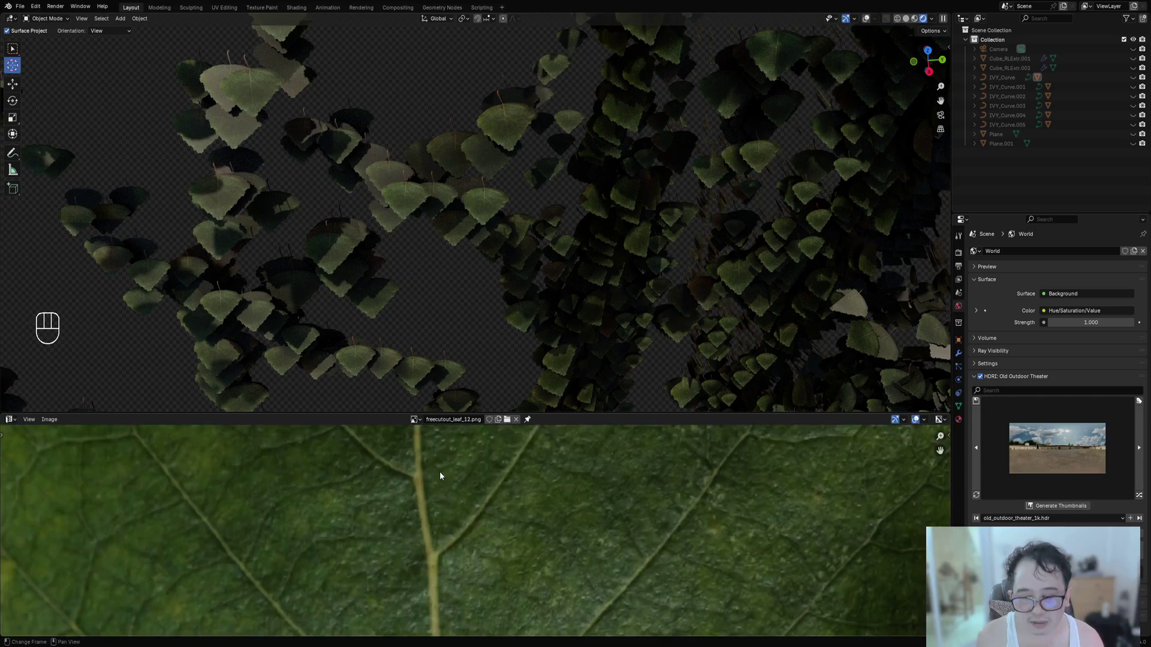
Enter Edit Mode on the ivy leaves and maximize the UV Editor to show their overlapping UVs over the leaf image.
scroll(467, 176, "down", 4)
key("Tab")
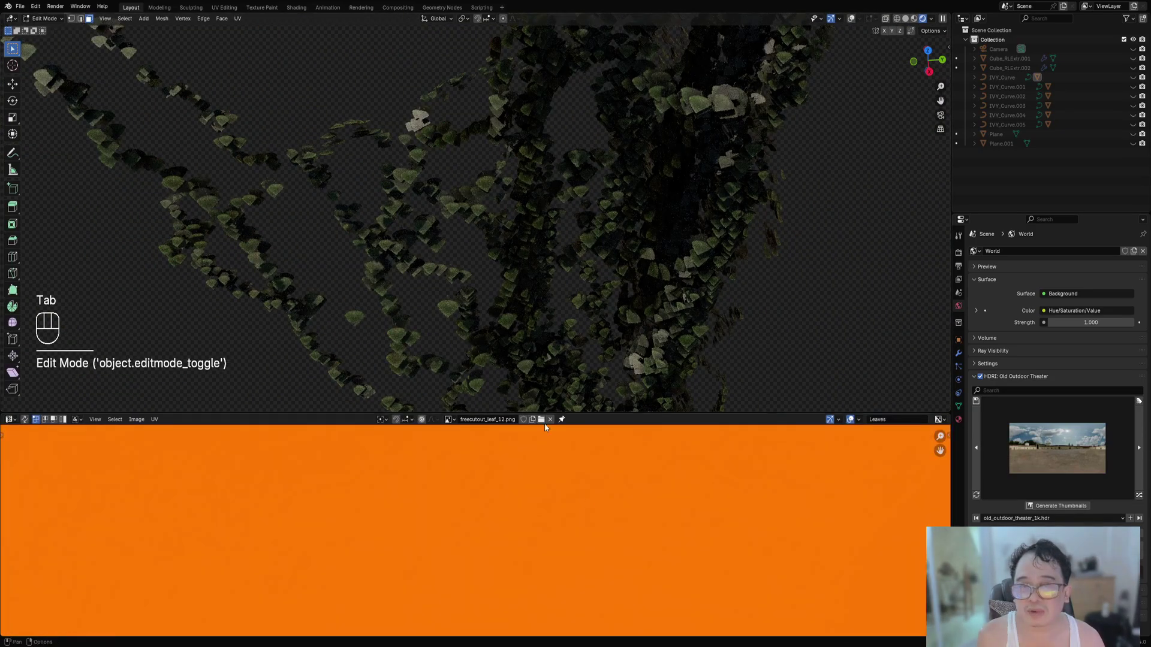
scroll(611, 542, "down", 5)
key("shift+z")
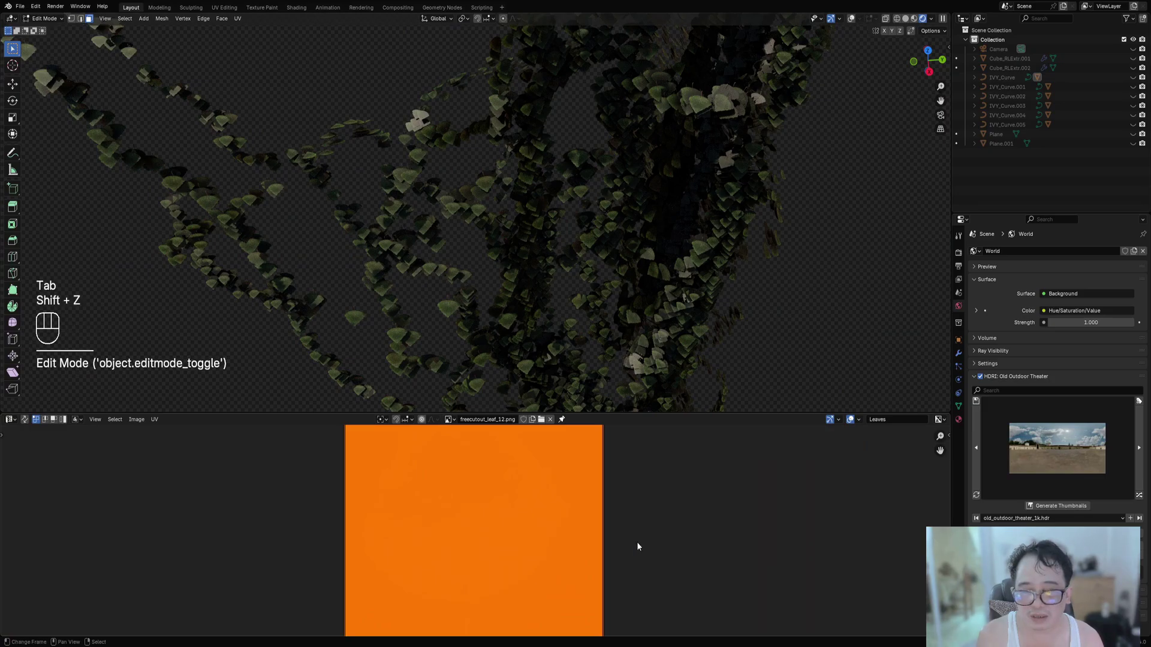
key("s")
right_click(563, 524)
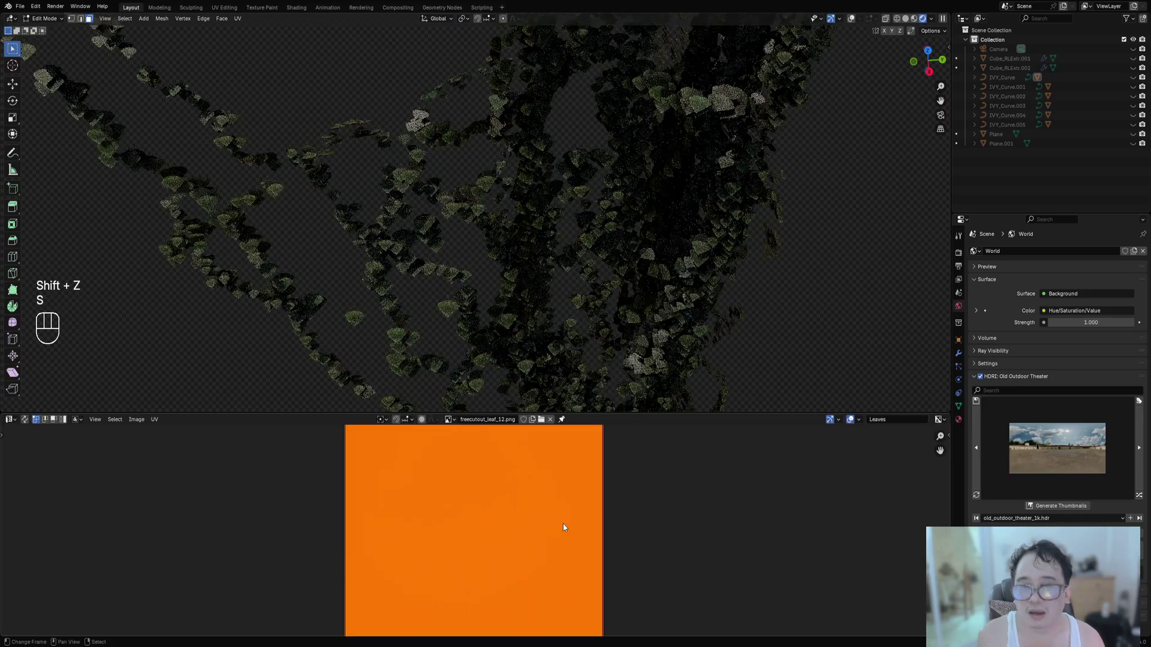
key("ctrl+space")
scroll(692, 365, "down", 4)
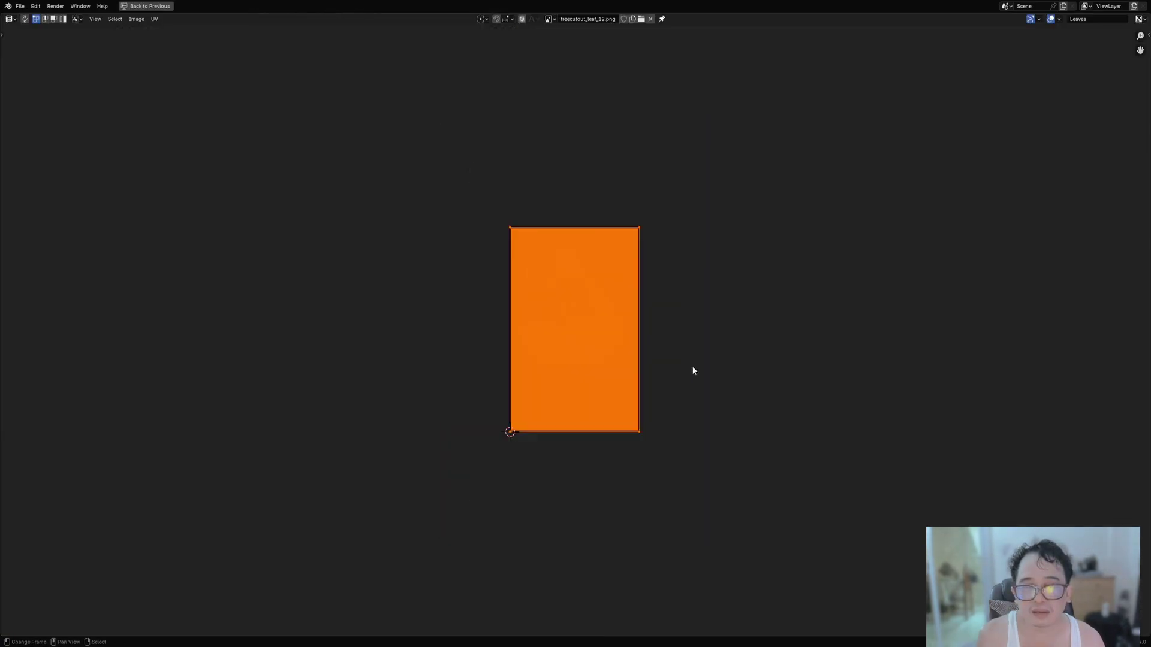
Scale the stacked leaf UVs down uniformly to about two thirds of the leaf image's size.
key("s")
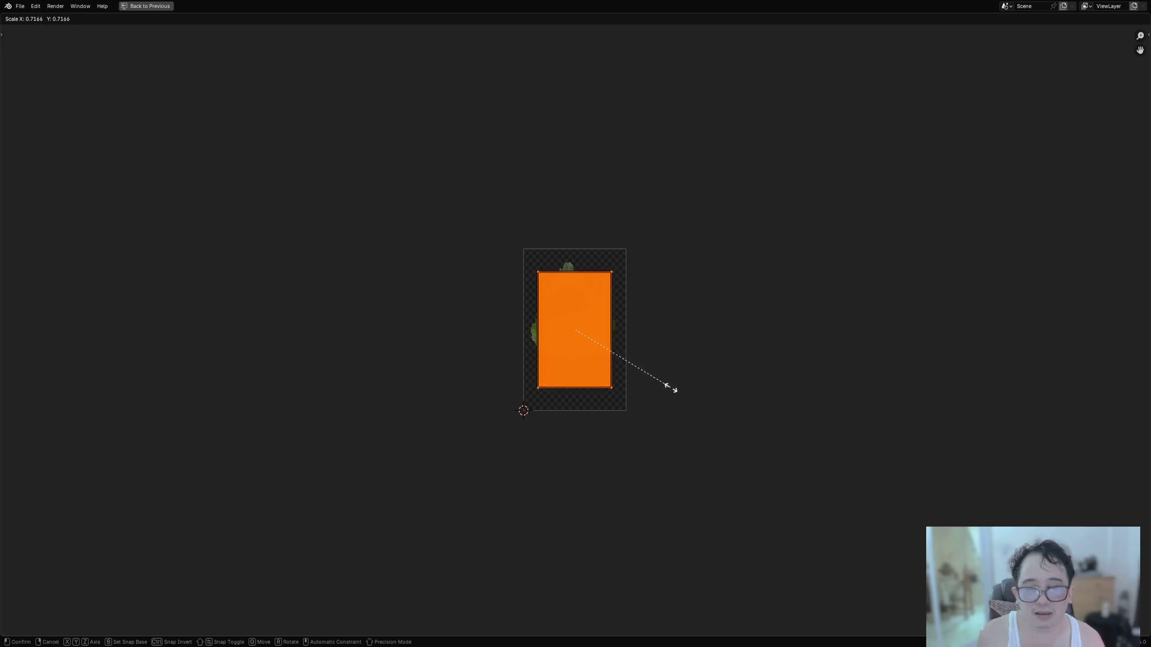
left_click(663, 382)
scroll(649, 339, "up", 4)
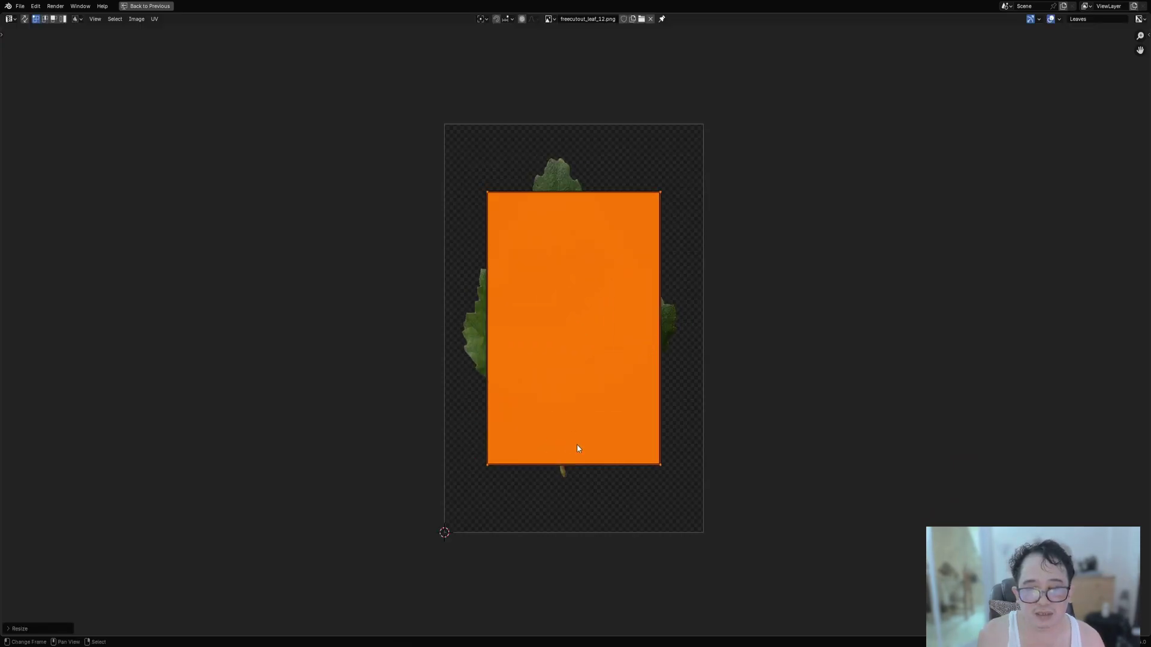
Stretch the leaf UVs along Y and along X until they cover the whole leaf cutout.
key("s")
key("x")
right_click(596, 458)
key("s")
key("y")
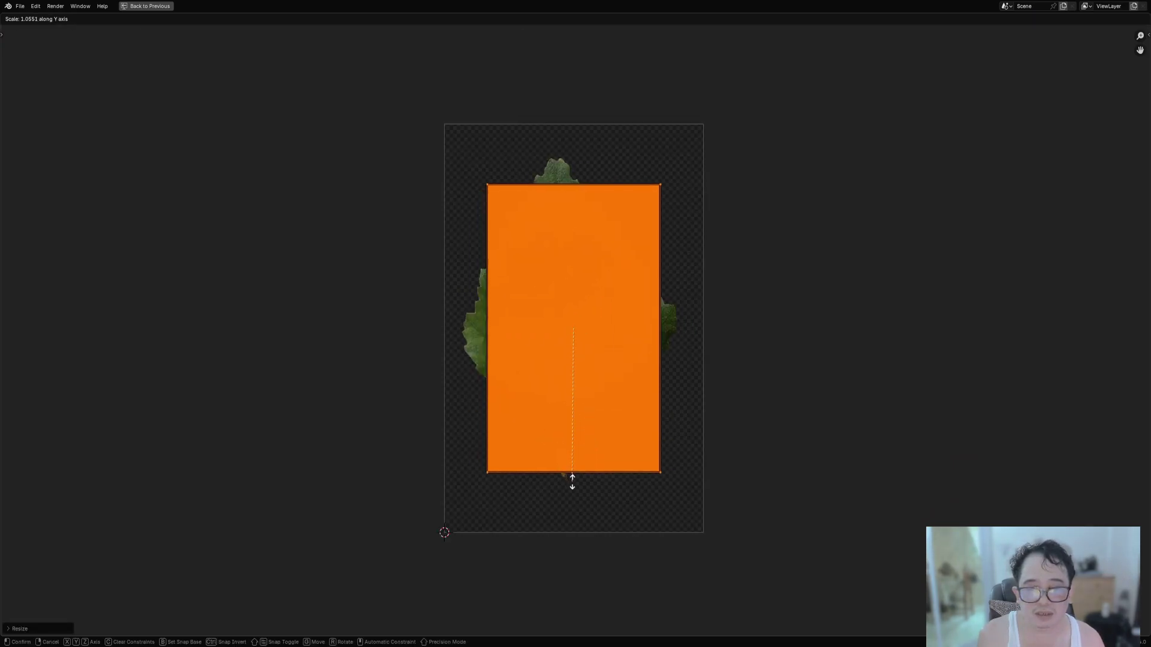
left_click(584, 509)
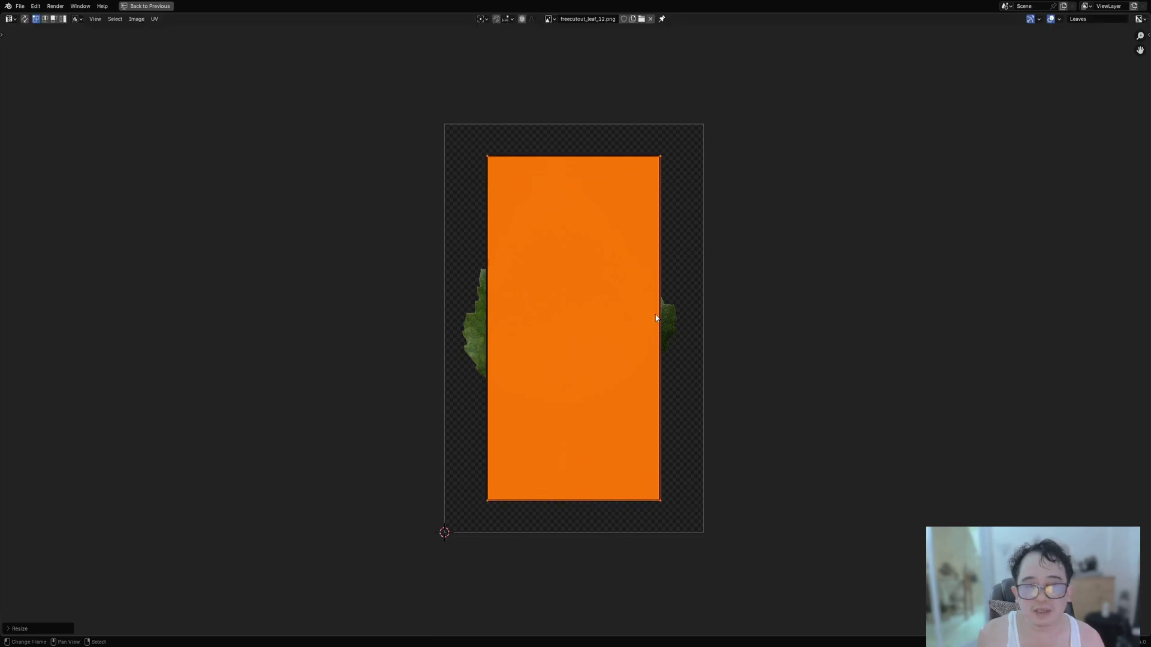
key("s")
key("x")
left_click(687, 319)
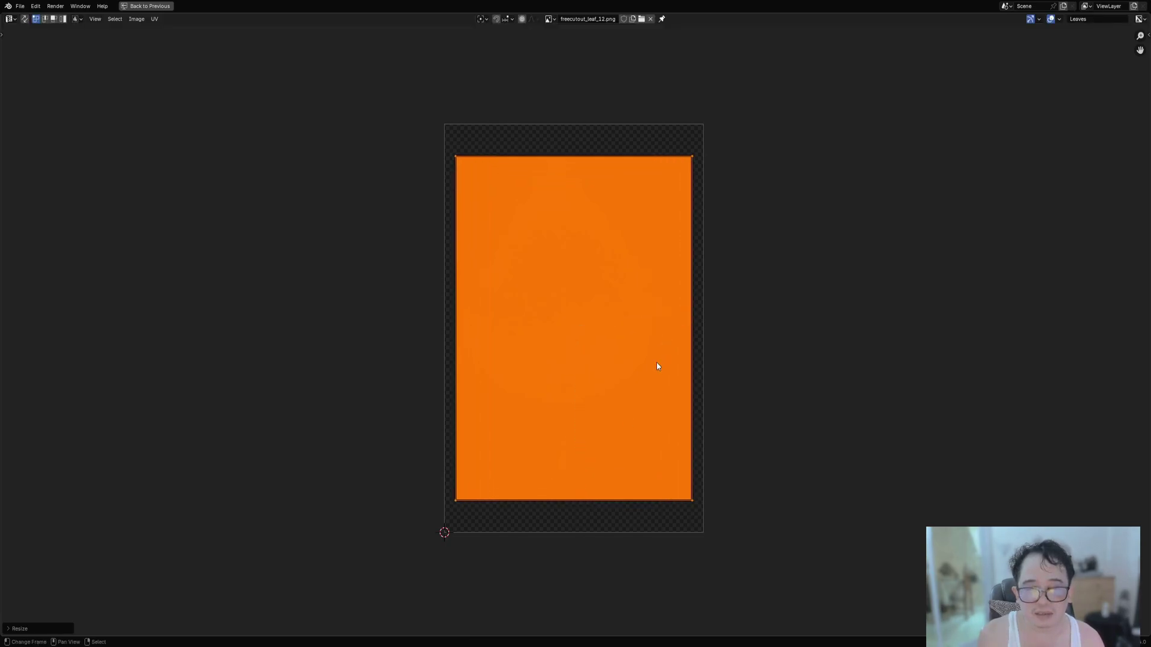
Move the leaf UVs slightly up to end near the stem's tip, leave Edit Mode and restore the split layout.
key("g")
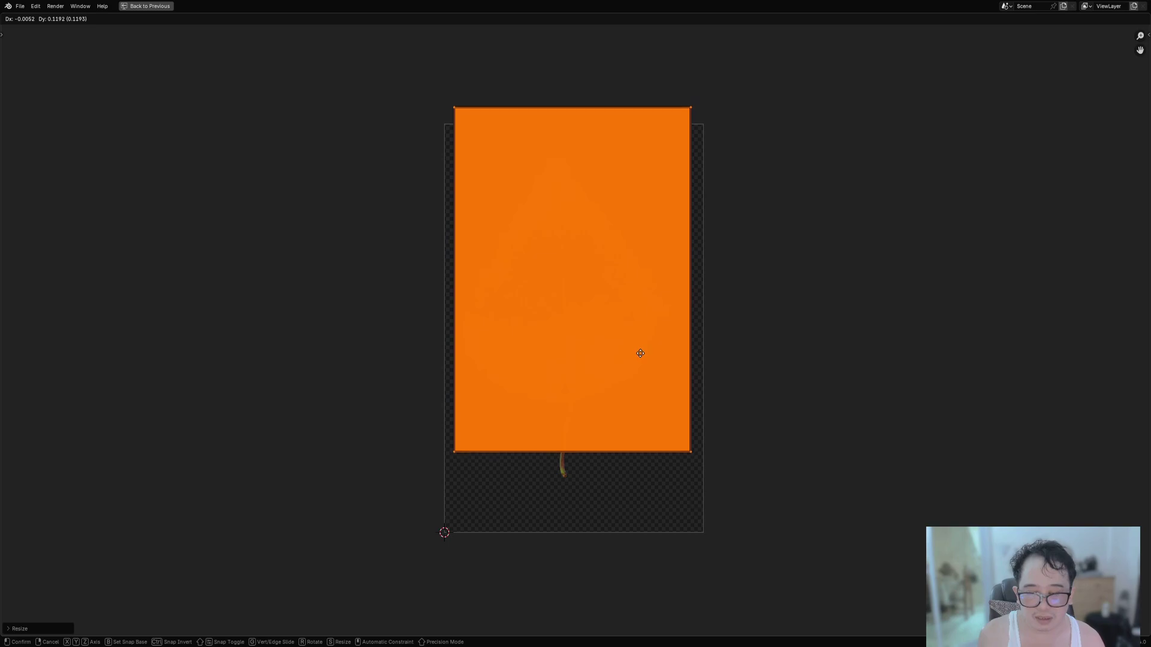
left_click(640, 373)
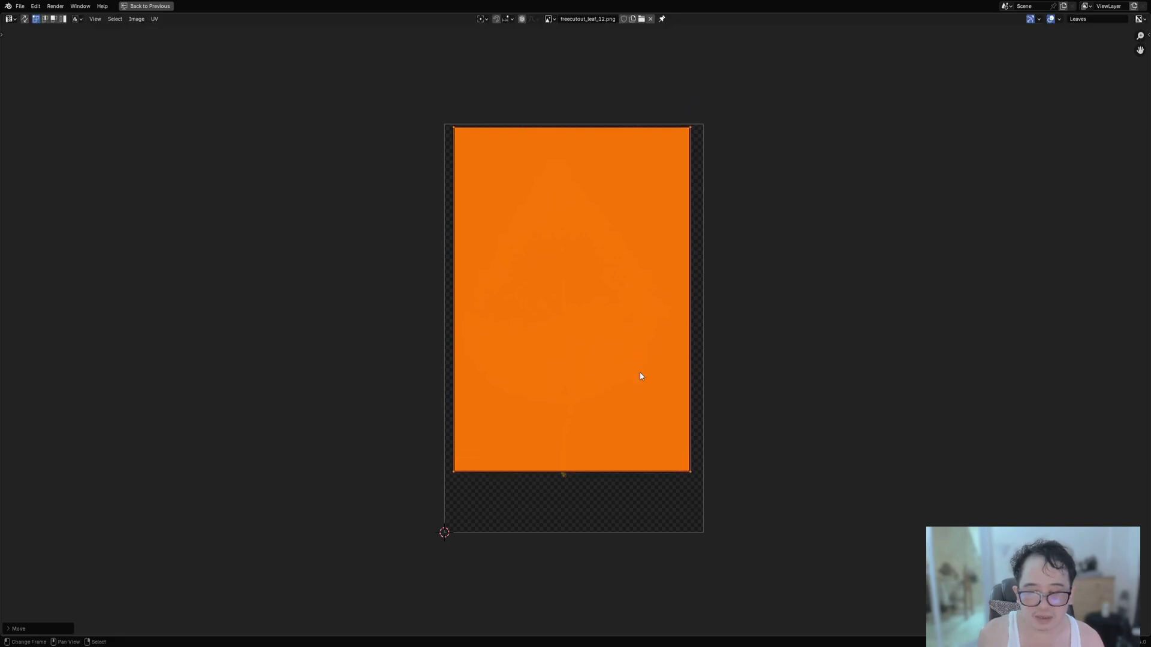
scroll(565, 483, "up", 6)
scroll(555, 537, "down", 8)
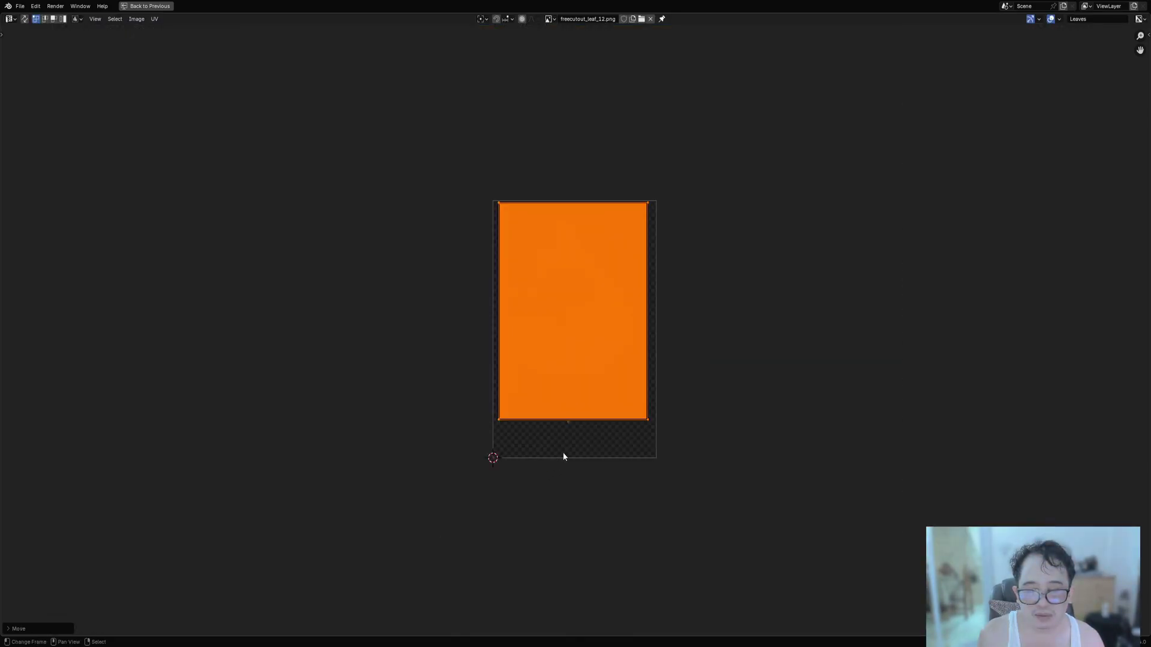
key("Tab")
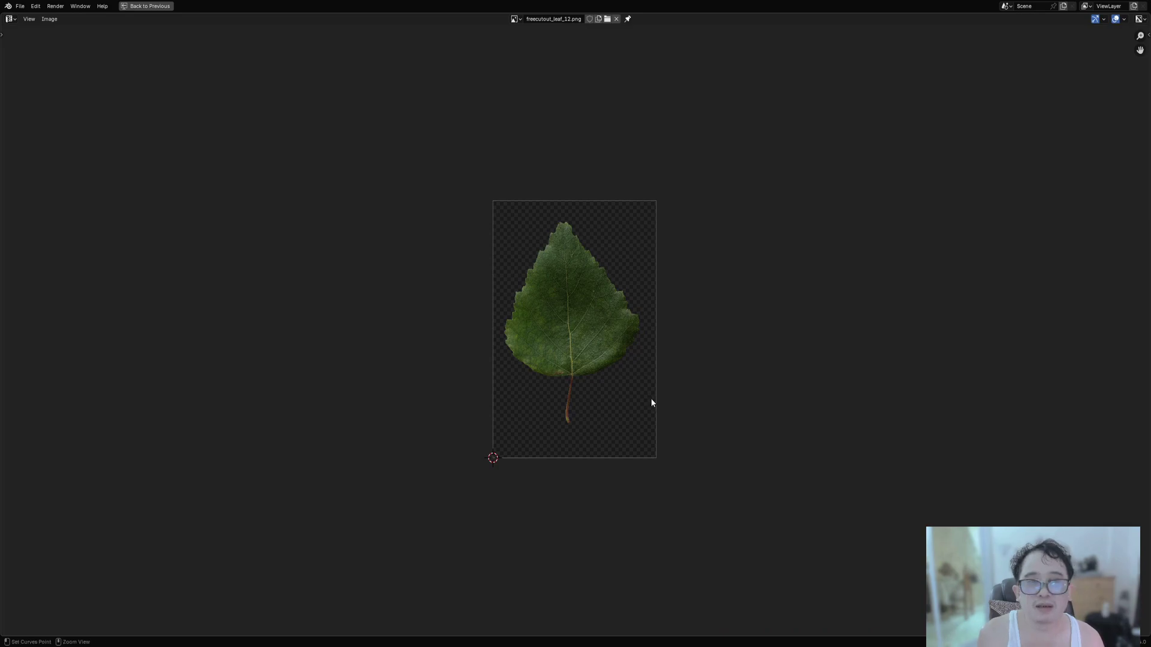
key("ctrl+space")
Unhide all hidden objects and return the viewport to Solid shading.
middle_click_drag(508, 331, 604, 248)
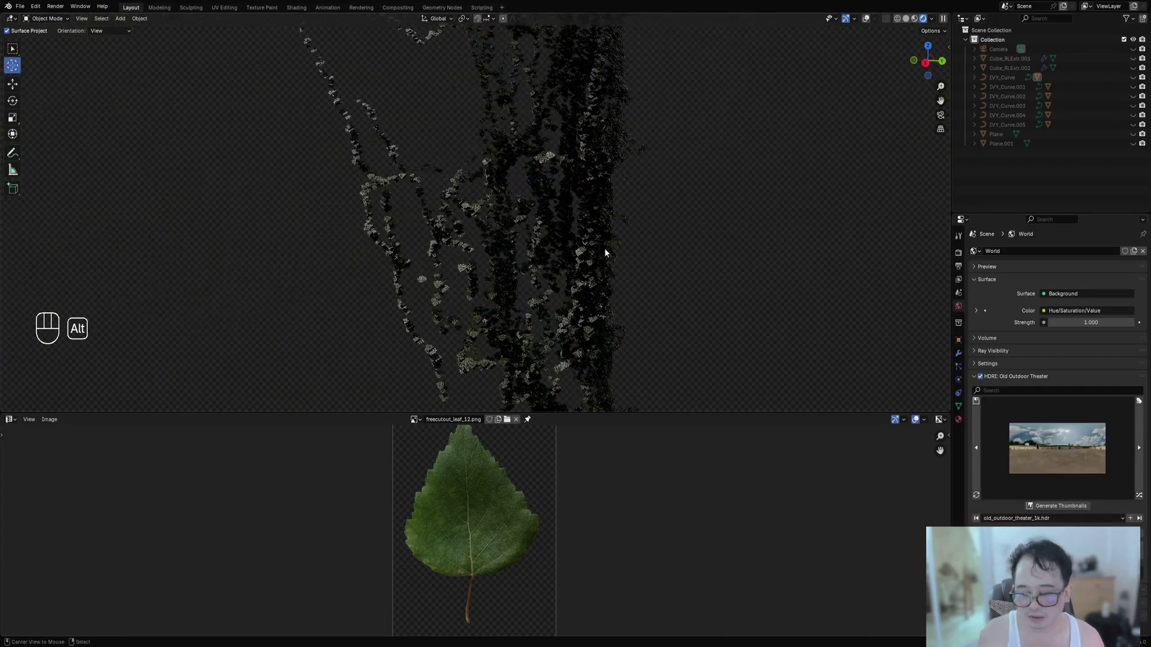
key("alt+h")
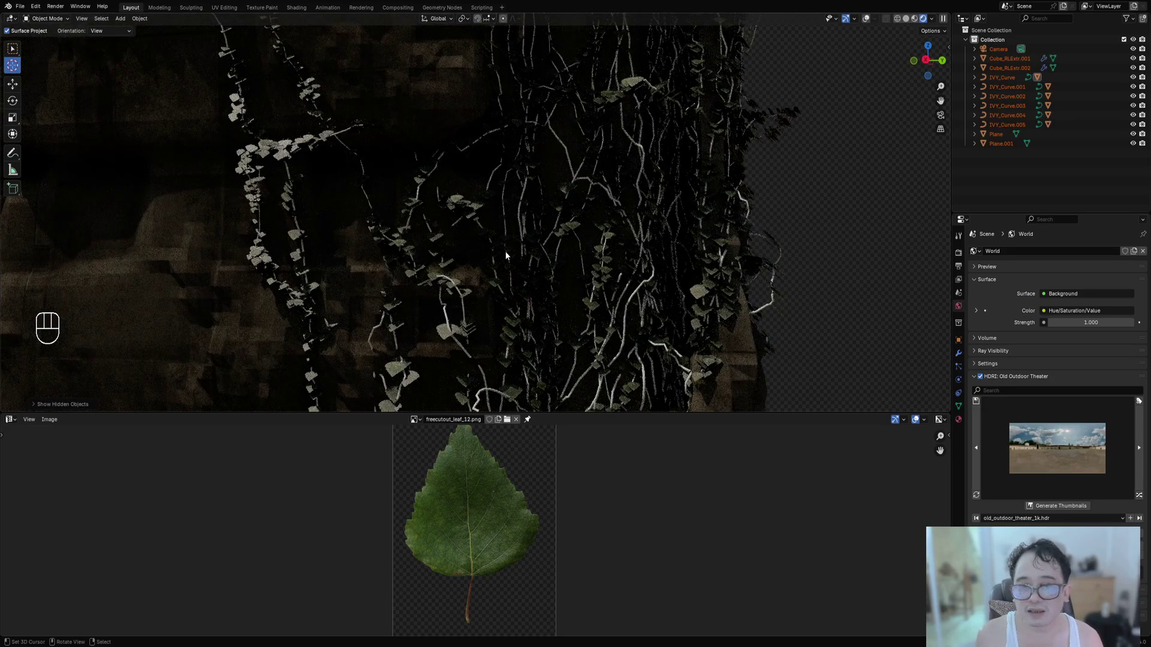
scroll(518, 275, "down", 3)
key("z")
left_click(572, 277)
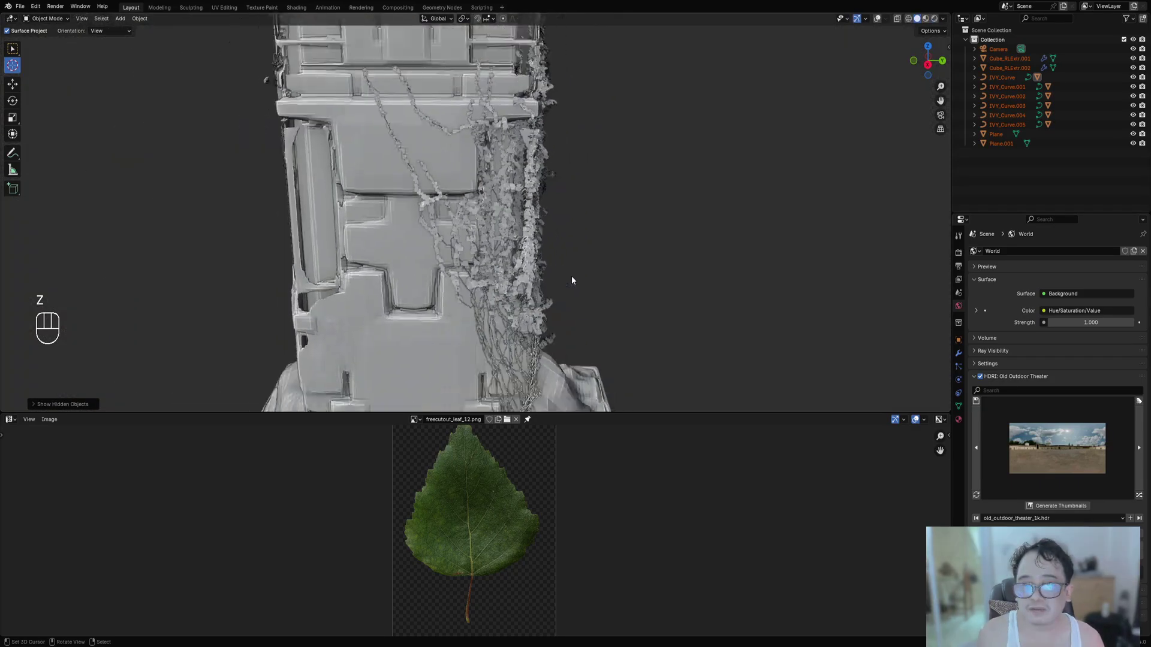
Select IVY_Curve.003 on the smaller tower, turn the viewport overlays back on and frame its ivy curves closely.
mouse_move(570, 276)
middle_mouse_down()
mouse_move(528, 309)
mouse_move(545, 296)
mouse_move(505, 238)
middle_mouse_up()
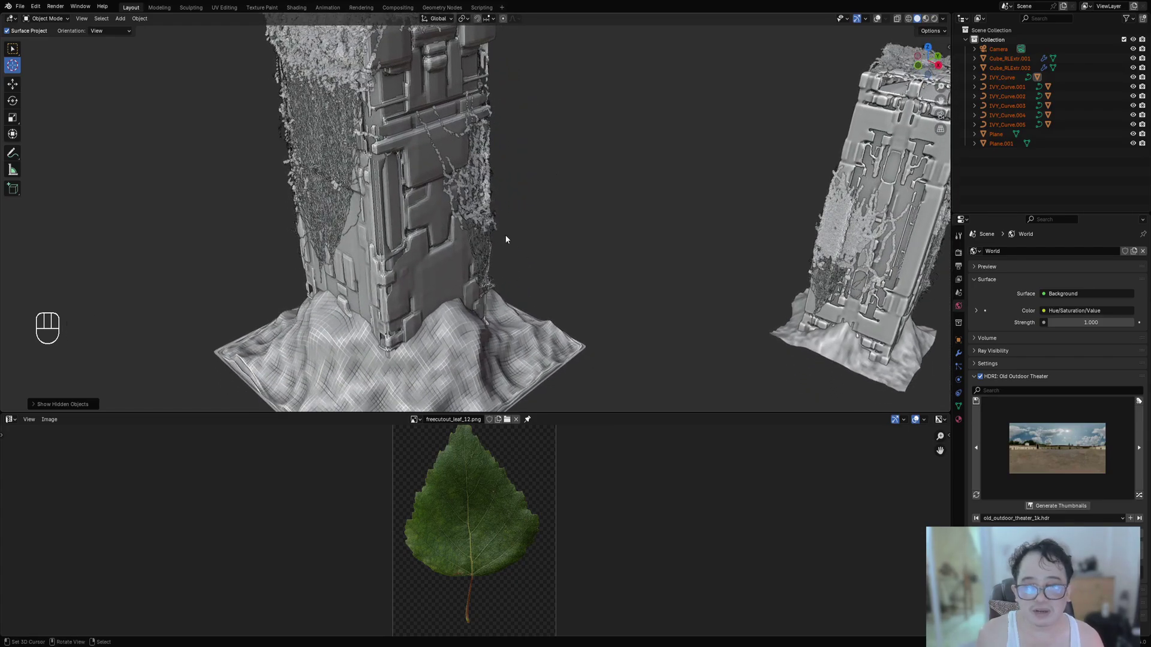
right_click(819, 295)
middle_click_drag(818, 294, 522, 312)
scroll(235, 332, "up", 2)
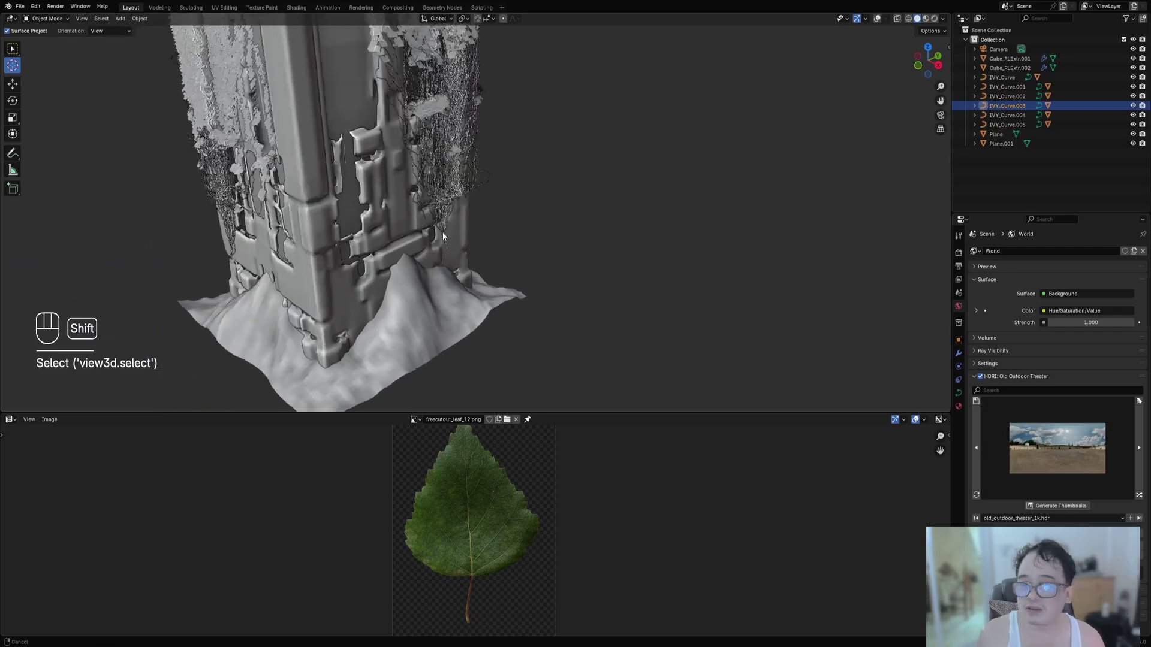
key("shift+alt+z")
middle_click_drag(236, 333, 461, 291, "shift")
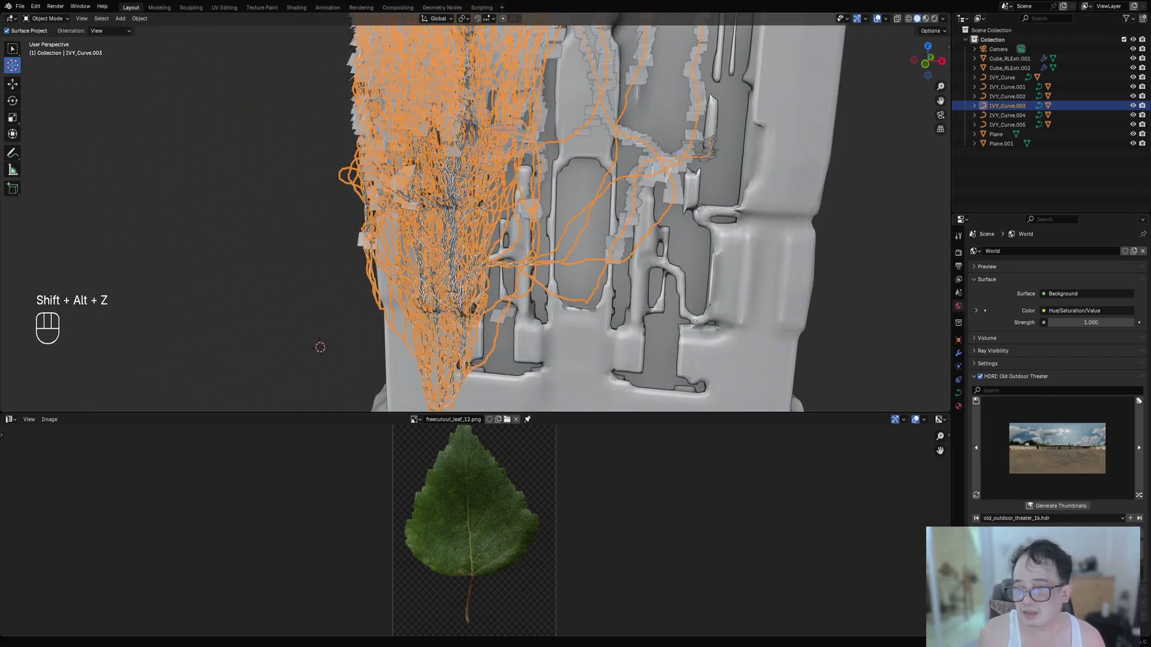
Switch the lower area to the Shader Editor and maximize it with the whole Material.002 node tree in view.
left_click(10, 421)
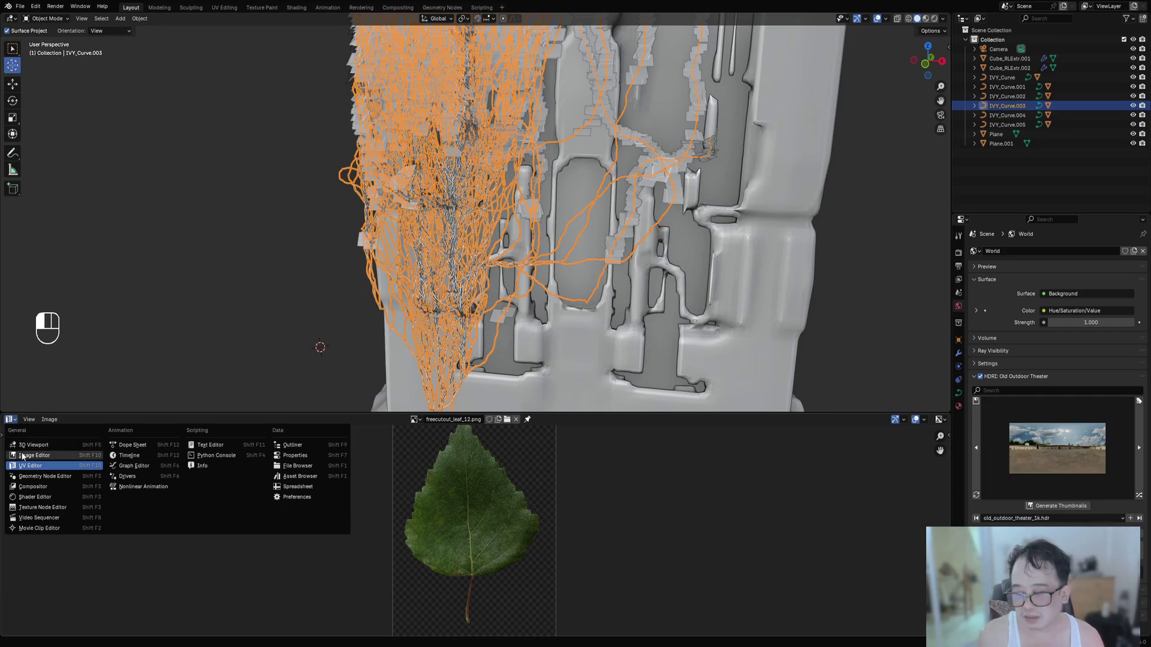
left_click(34, 497)
key("ctrl+space")
key("ctrl+space")
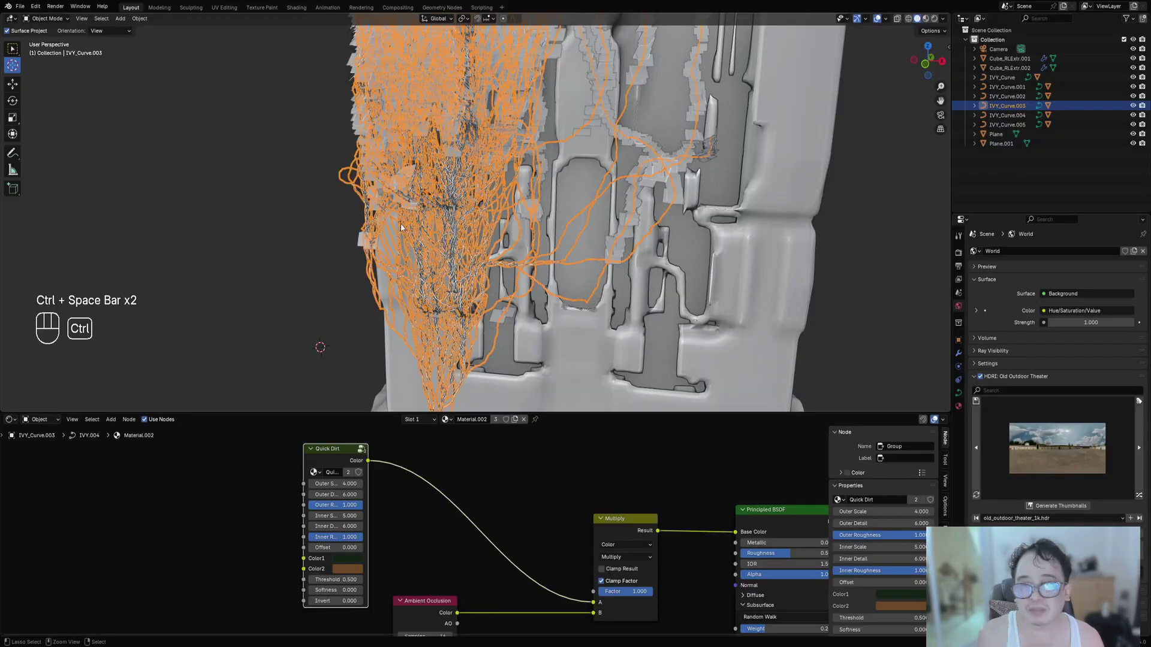
key("ctrl+space")
scroll(527, 541, "down", 4)
middle_click_drag(675, 483, 573, 462)
scroll(573, 462, "up", 4)
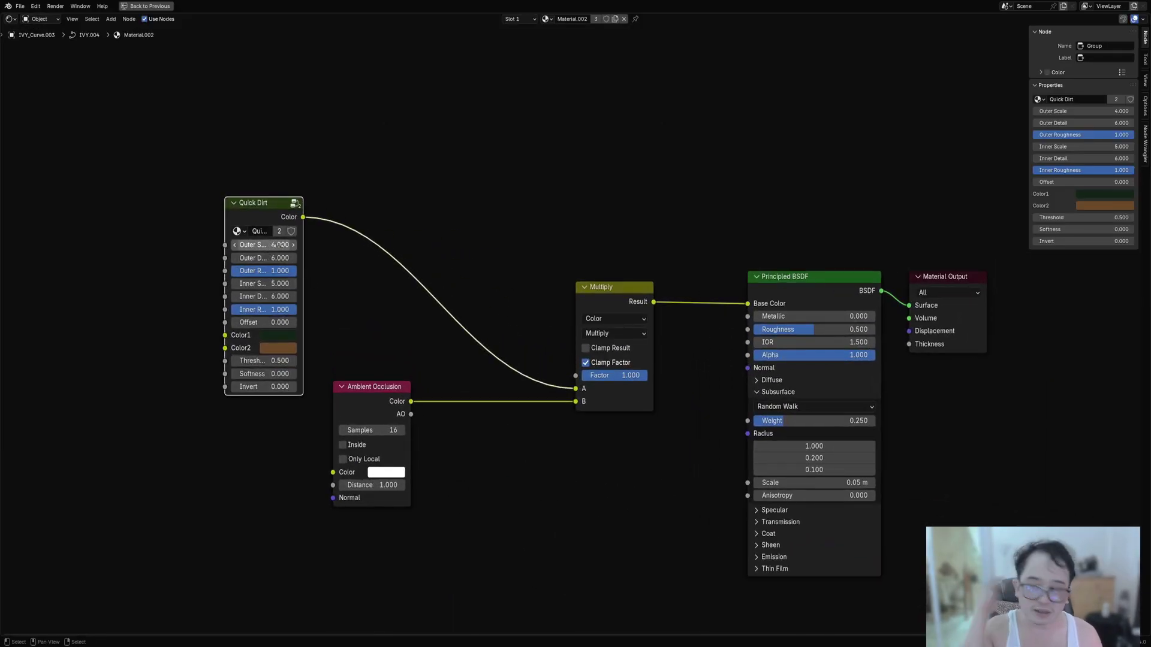
Rearrange the Ambient Occlusion, Multiply and Quick Dirt nodes closer to the Principled BSDF.
left_click_drag(389, 404, 402, 440)
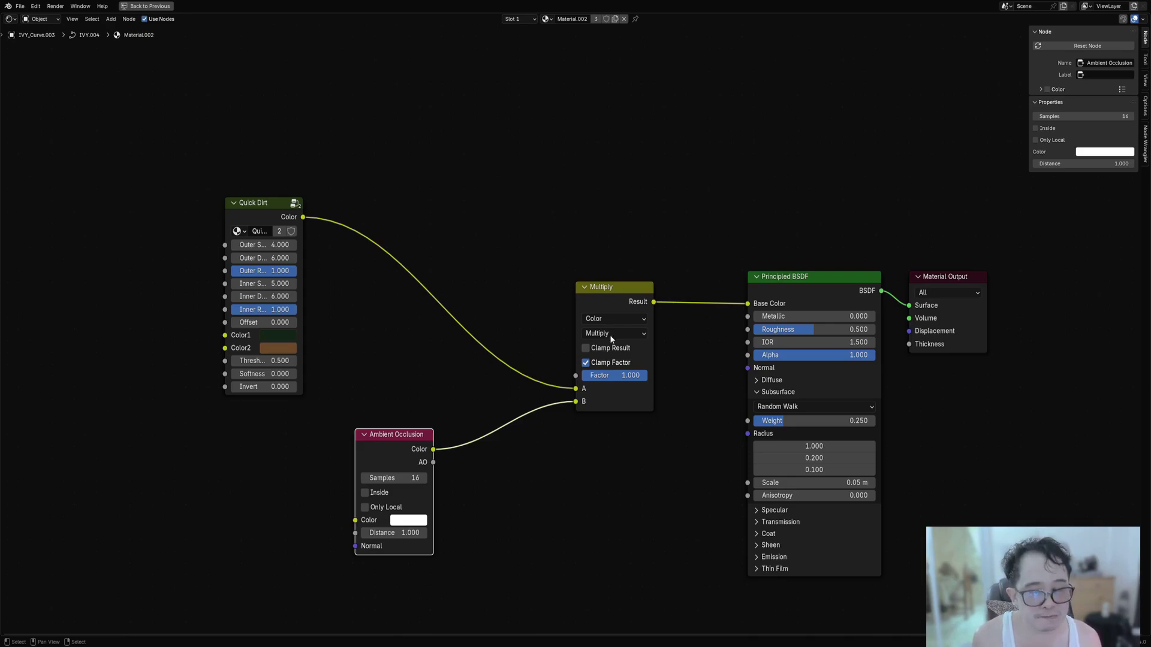
left_click_drag(596, 288, 676, 289)
left_click_drag(365, 433, 467, 423)
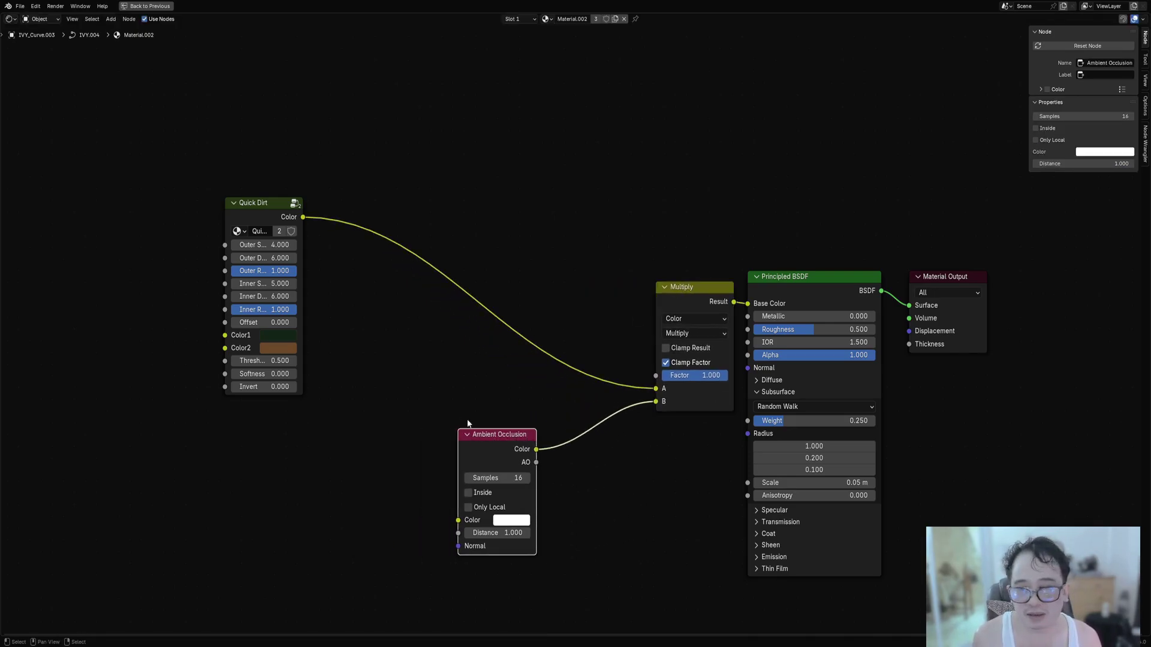
left_click_drag(272, 227, 383, 251)
middle_click_drag(192, 465, 375, 359)
Add a Texture Coordinate, Mapping and Image Texture setup to the Ambient Occlusion node's Color input.
key("shift+a")
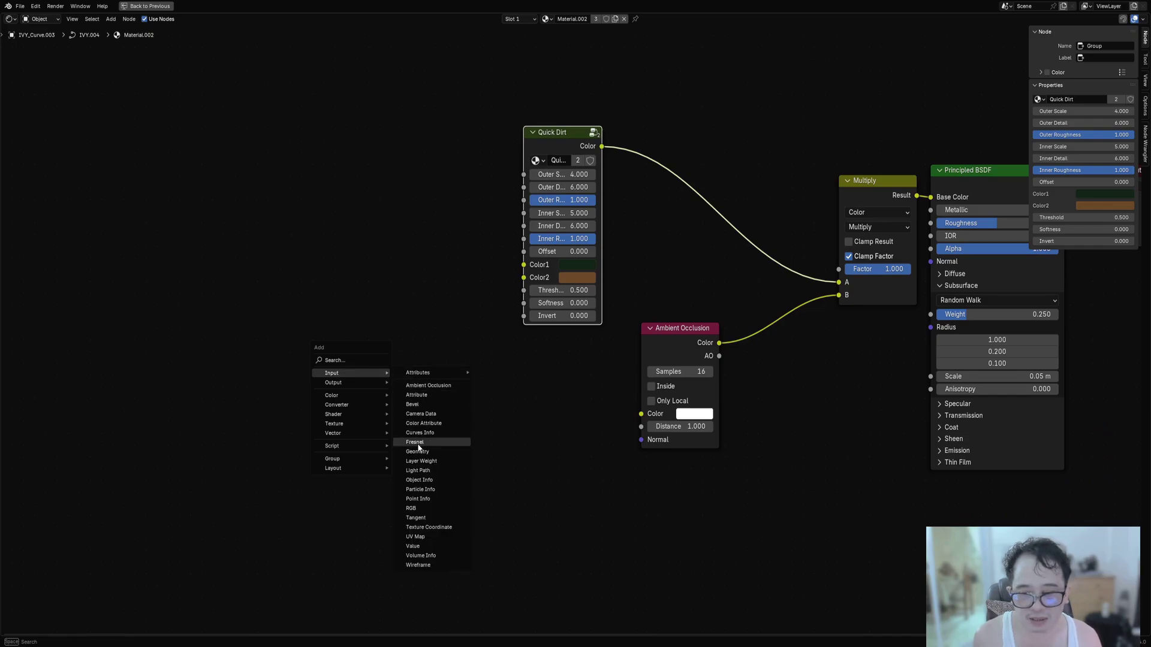
left_click(684, 342)
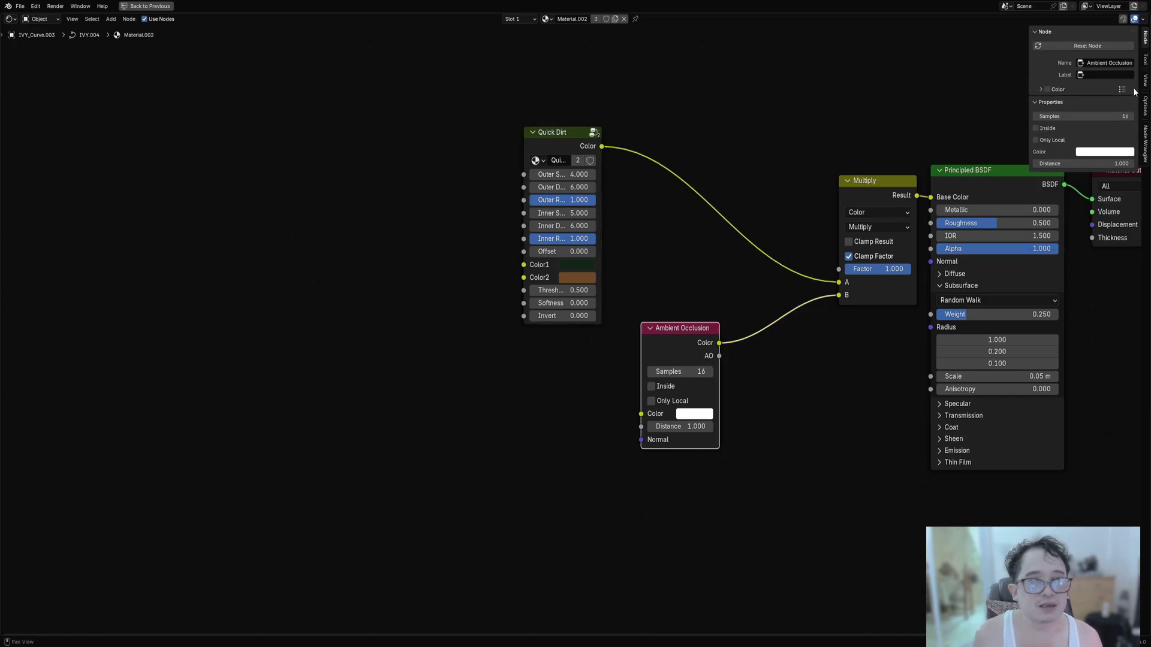
middle_click_drag(728, 399, 632, 400)
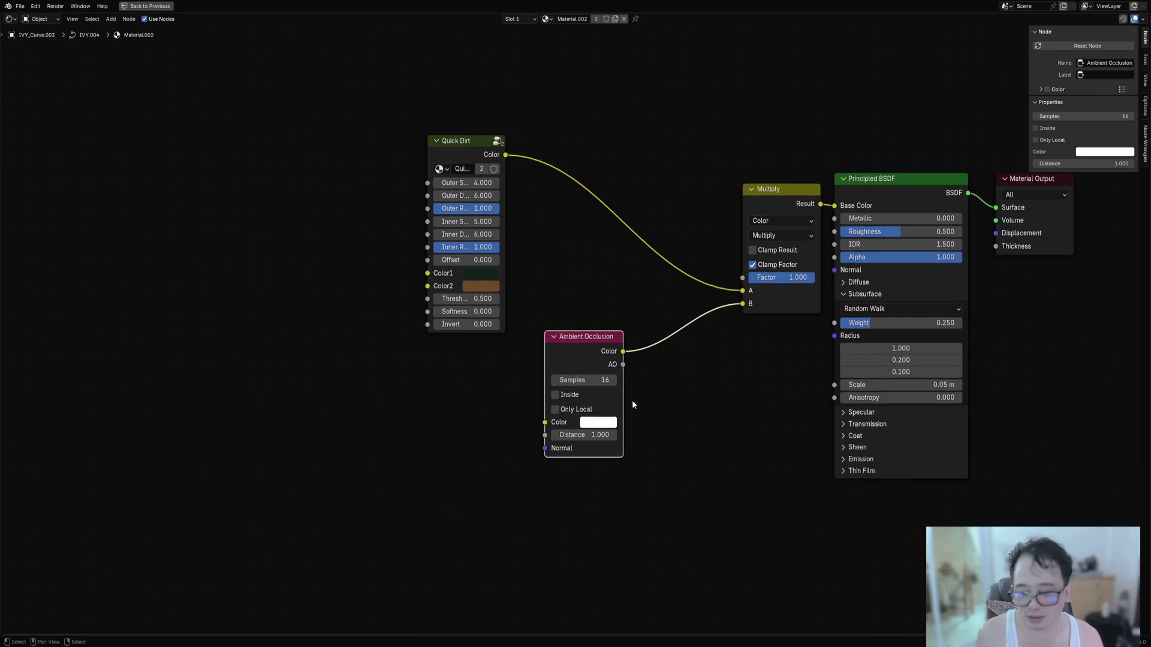
key("ctrl+t")
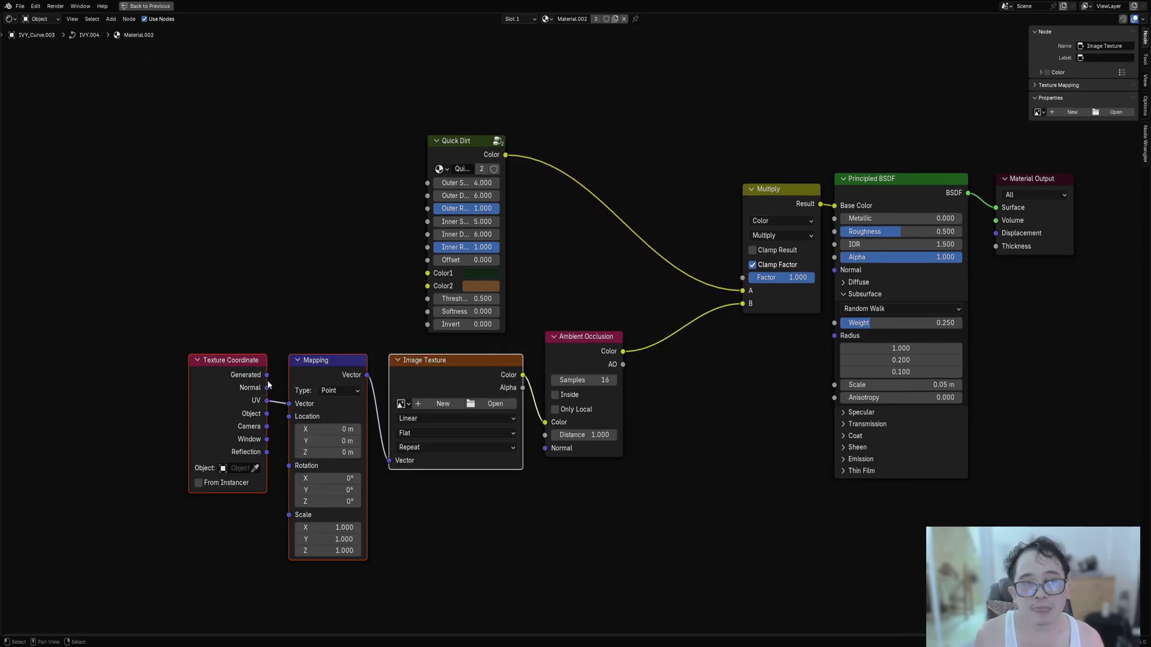
Reroute the Image Texture color to the Principled BSDF's Base Color and try linking Object coordinates to the Mapping node.
left_click_drag(547, 421, 836, 209)
left_click_drag(589, 358, 675, 446)
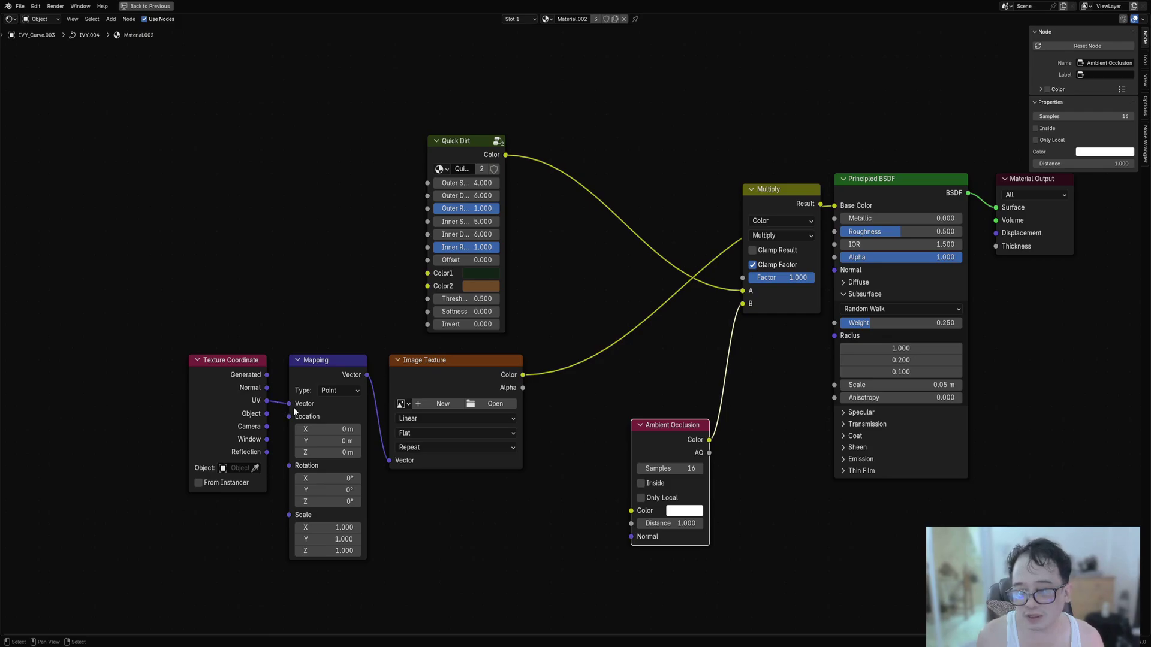
left_click_drag(267, 414, 289, 404)
scroll(657, 333, "down", 2)
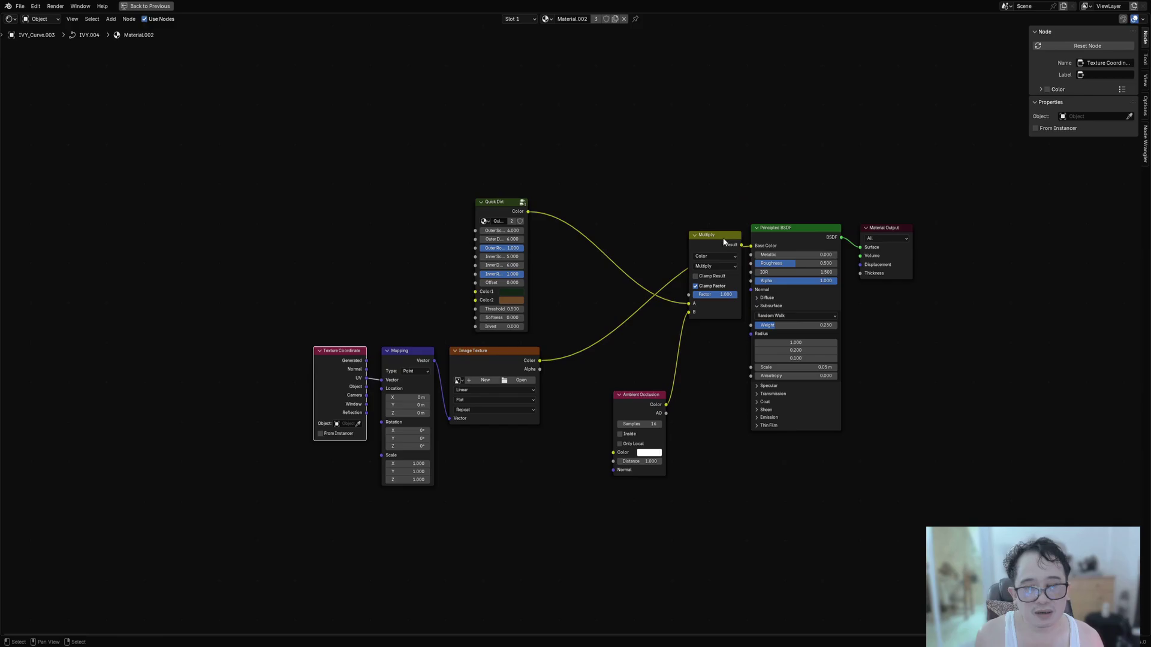
Reposition the Multiply and Ambient Occlusion nodes and reconnect the Multiply result to Base Color.
left_click_drag(724, 242, 688, 237)
left_click_drag(634, 413, 604, 392)
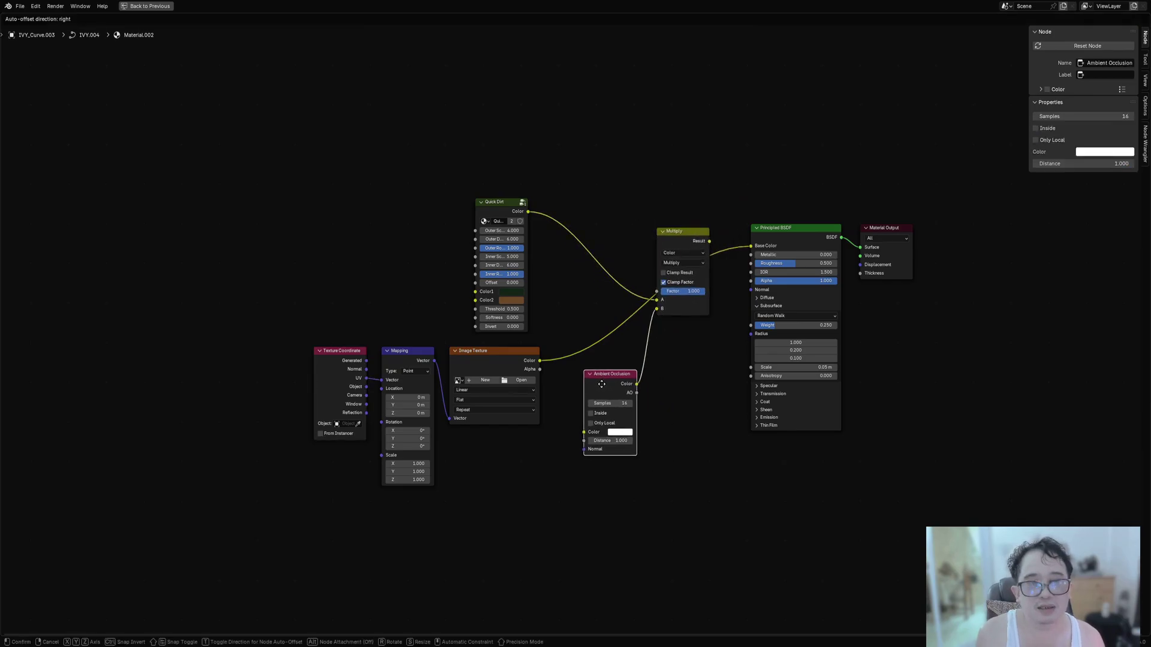
left_click_drag(730, 249, 748, 249)
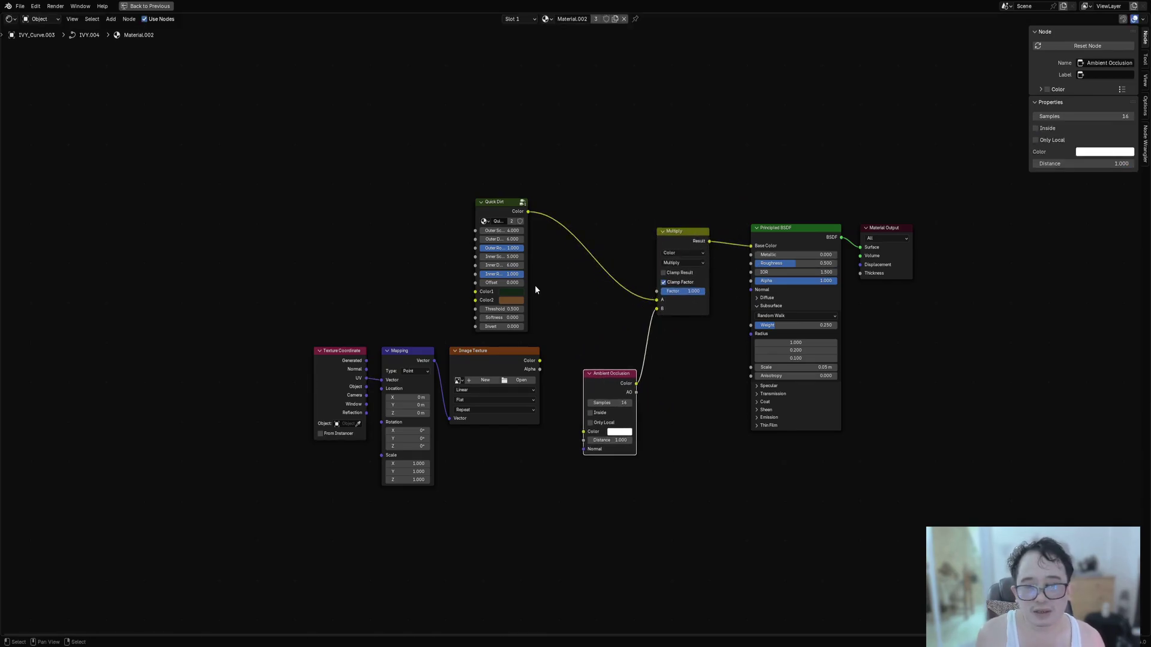
Delete the unused Image Texture, Mapping and Texture Coordinate nodes from Material.002.
scroll(534, 286, "up", 5)
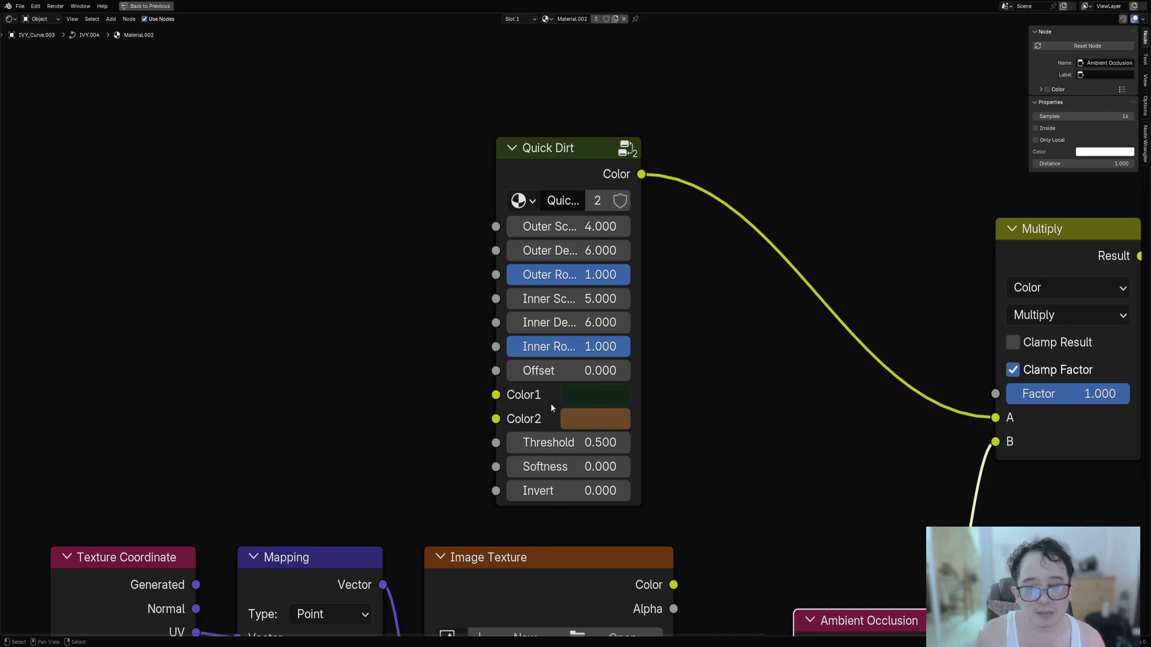
scroll(519, 505, "down", 4)
middle_click_drag(536, 482, 538, 440)
left_click(541, 380)
key("x")
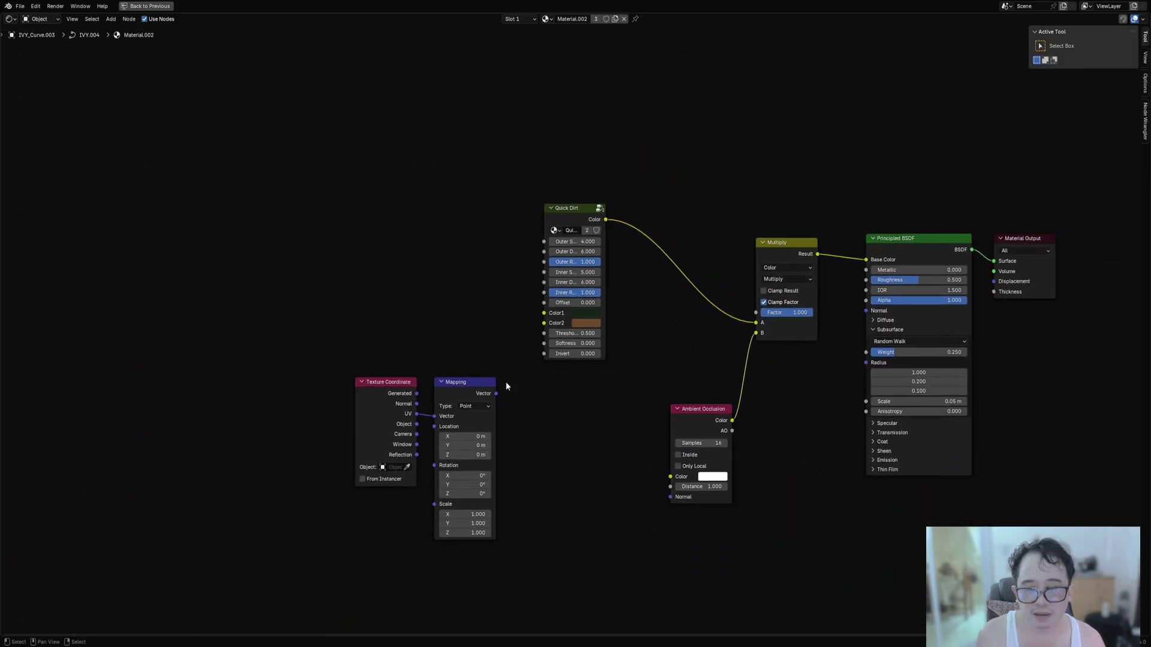
left_click(466, 384)
key("x")
left_click(409, 387)
key("x")
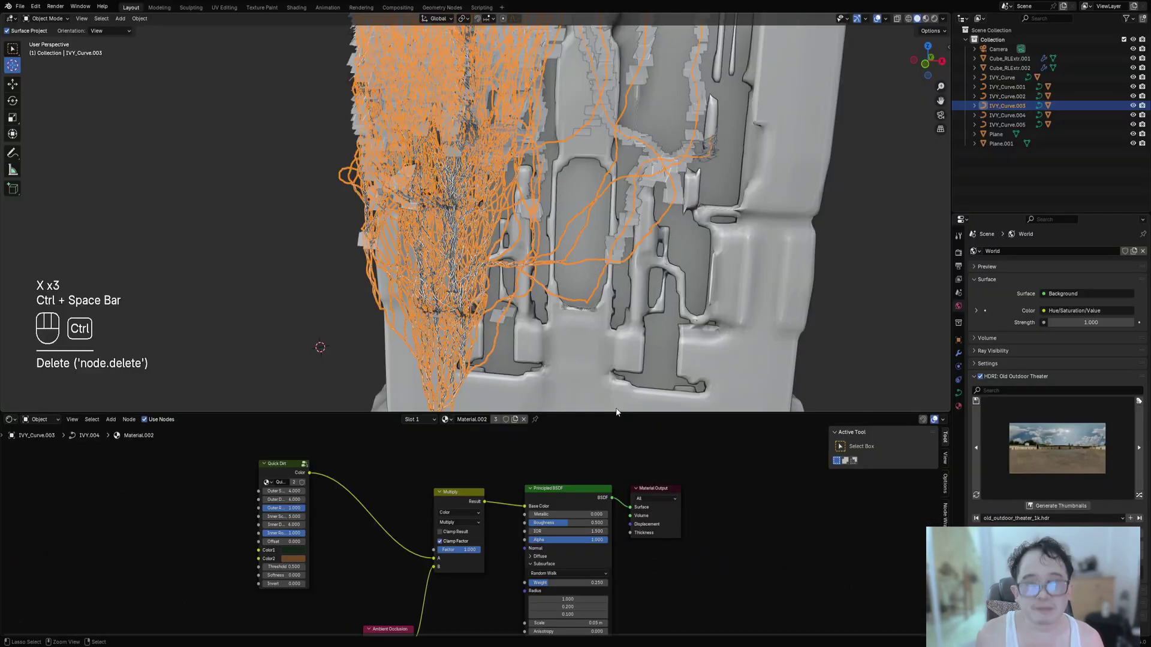
Assign Material.002 to the bare vine curves on the front of the larger tower.
key("ctrl+space")
middle_click_drag(529, 304, 602, 276)
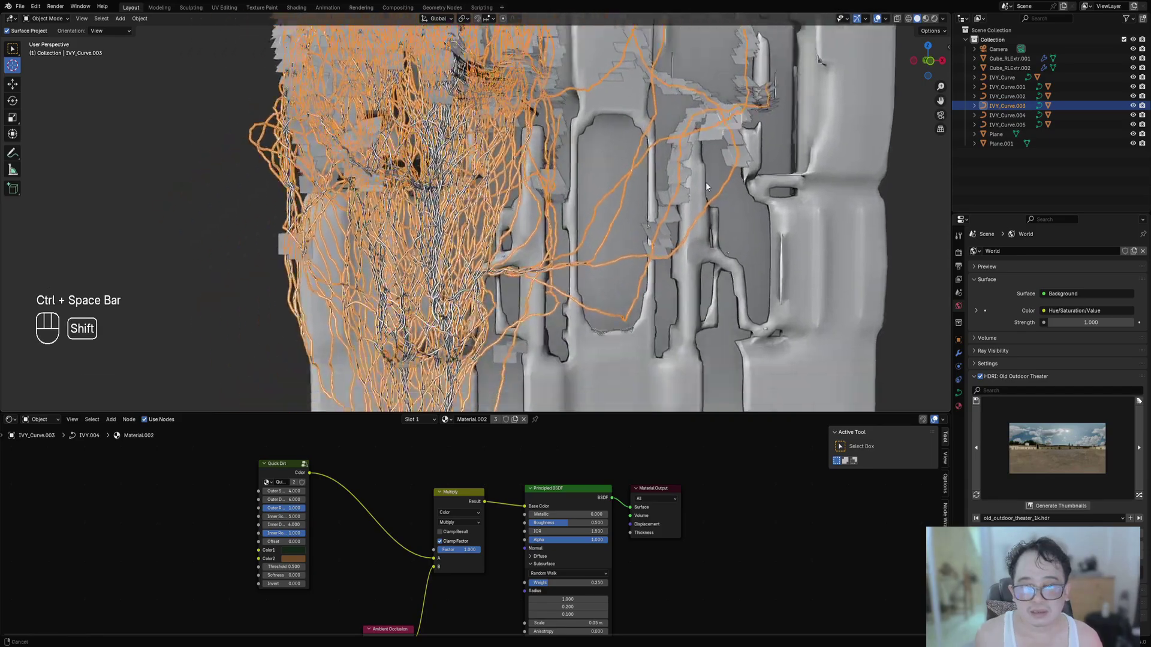
scroll(353, 233, "down", 13)
middle_click_drag(399, 232, 419, 222)
scroll(420, 180, "up", 10)
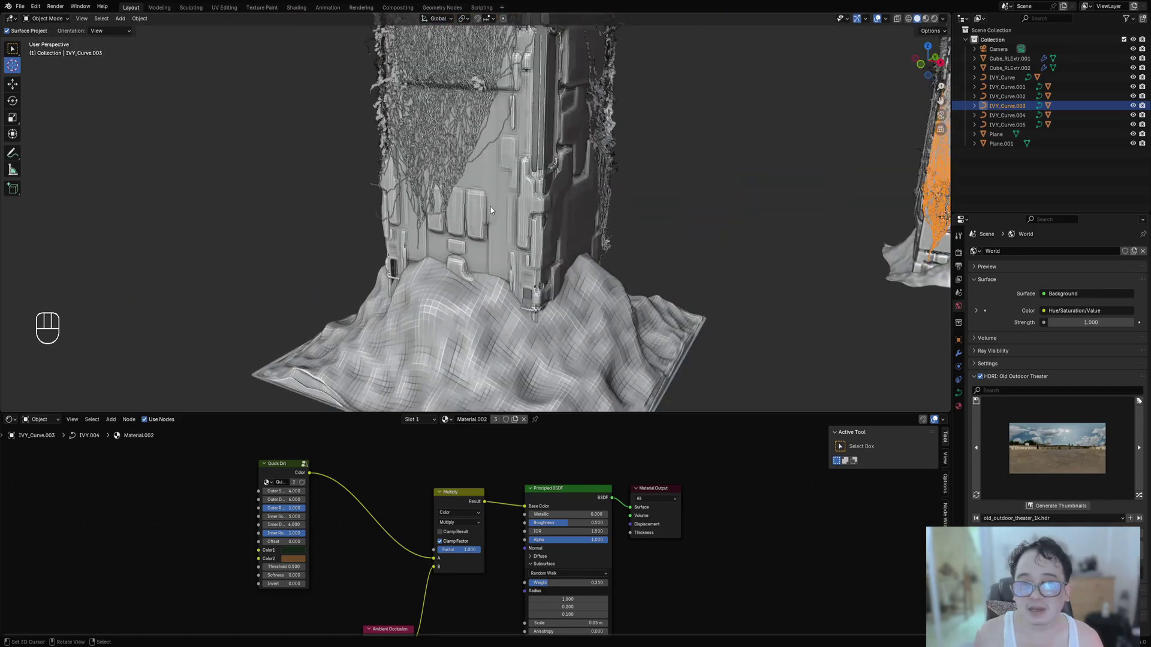
scroll(501, 129, "up", 10)
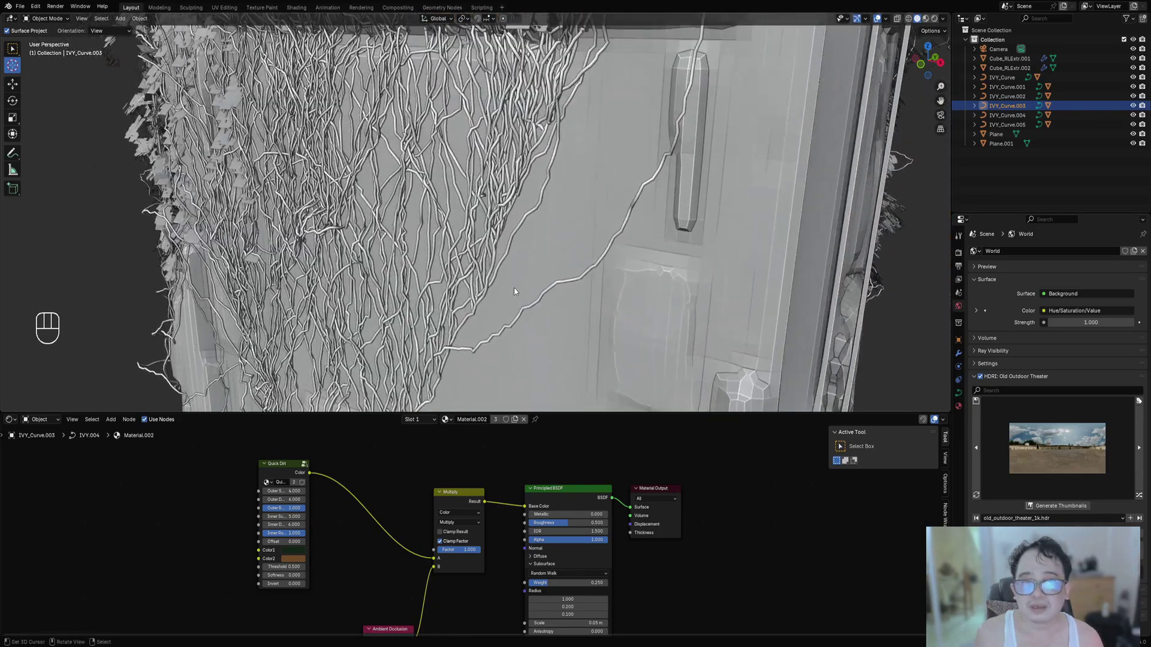
scroll(541, 261, "up", 5)
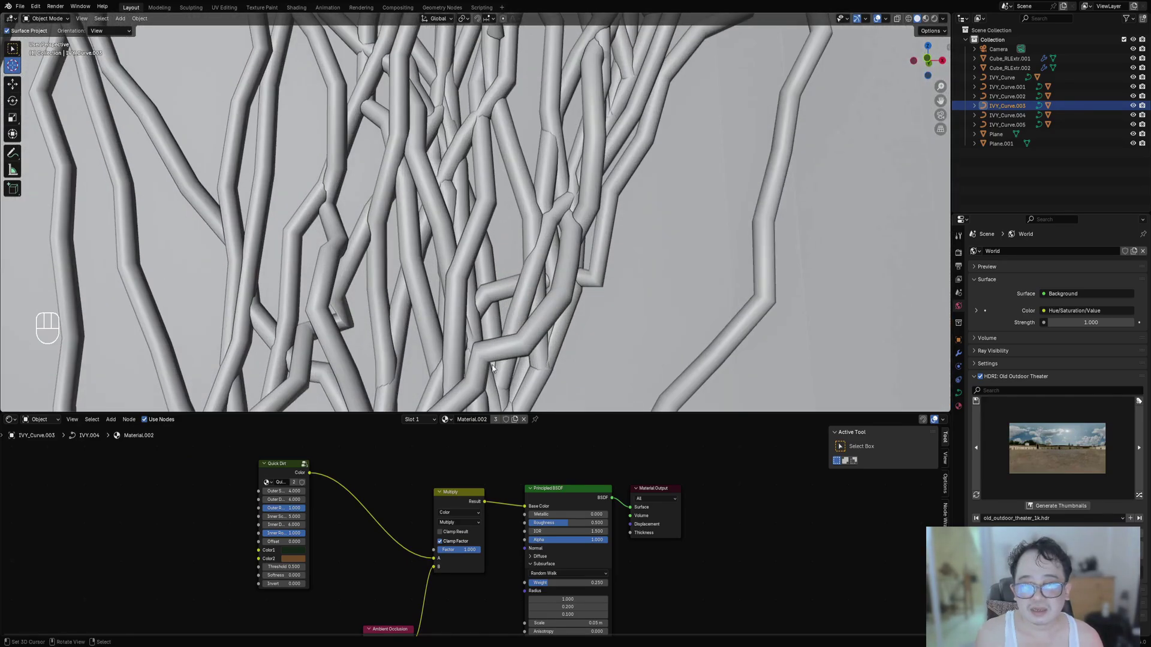
left_click_drag(445, 421, 635, 314)
scroll(635, 306, "down", 12)
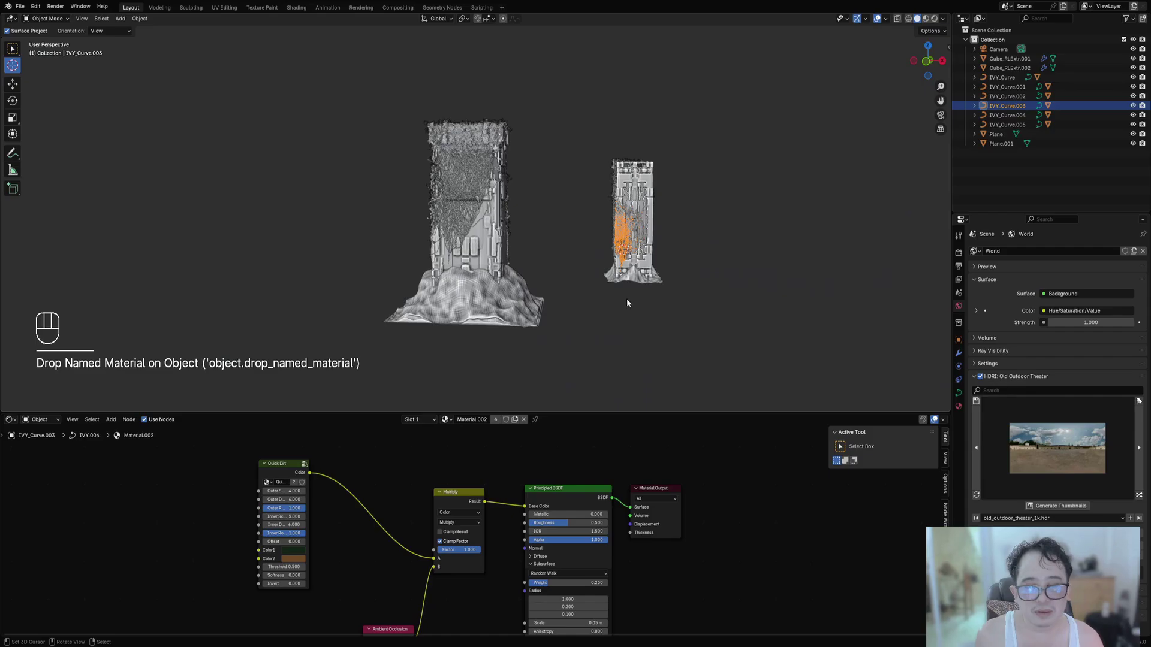
Hide the smaller tower together with its ivy and terrain plane.
key("alt+a")
middle_click_drag(627, 300, 543, 366)
left_click_drag(678, 300, 718, 354)
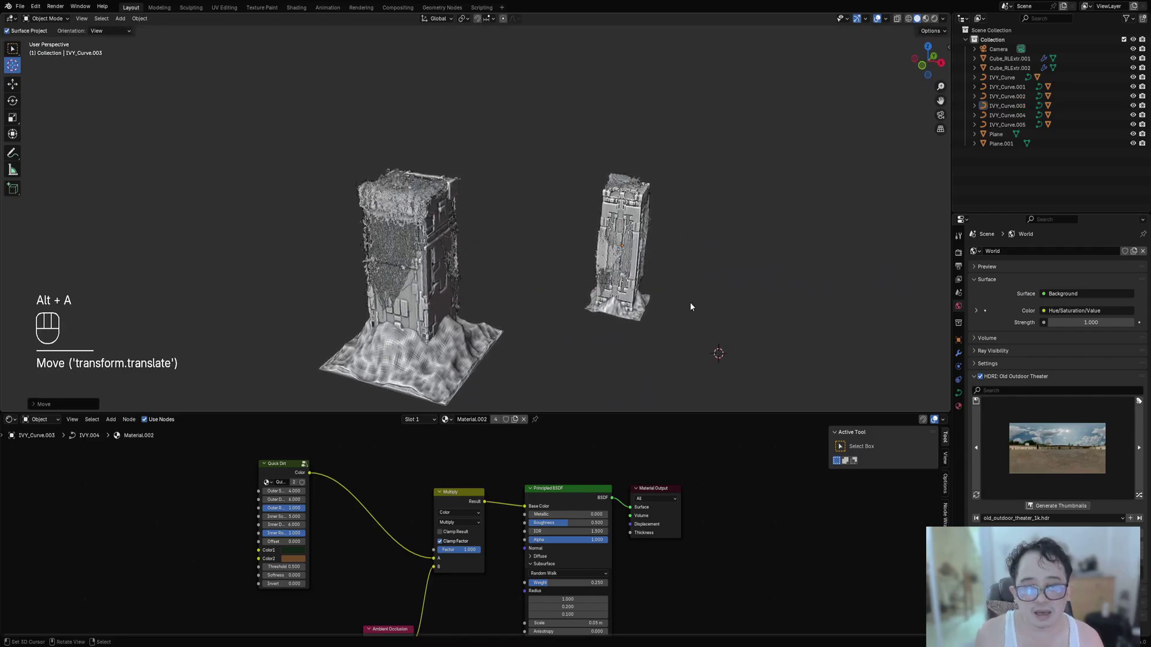
left_click(684, 342)
key("b")
left_click_drag(560, 150, 769, 373)
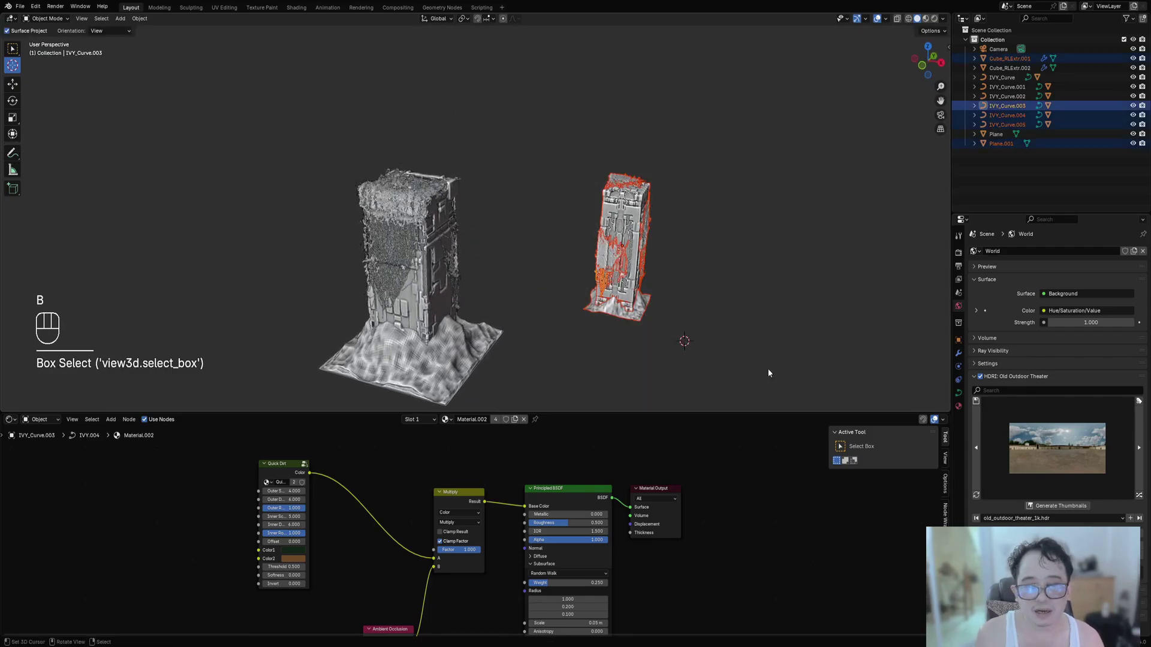
key("h")
middle_click_drag(719, 334, 522, 327)
scroll(573, 286, "up", 4)
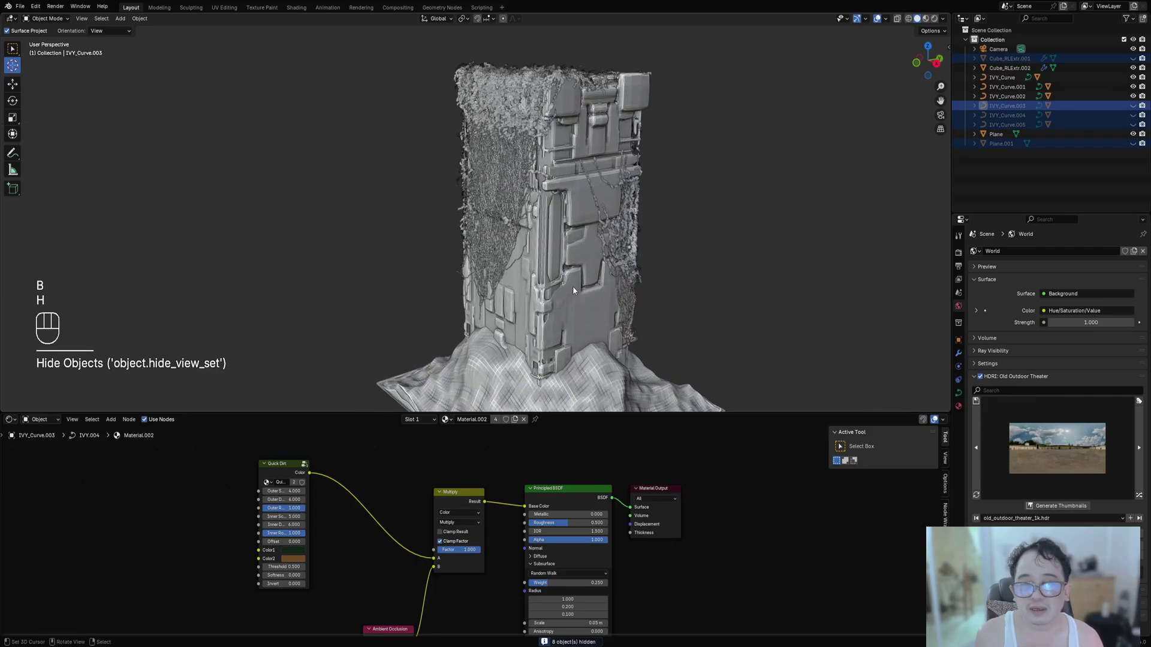
Save the file and examine the larger tower in a maximized viewport with rendered shading.
key("ctrl+space")
mouse_move(705, 336)
middle_mouse_down()
mouse_move(663, 326)
mouse_move(697, 354)
mouse_move(689, 359)
middle_mouse_up()
key("ctrl+s")
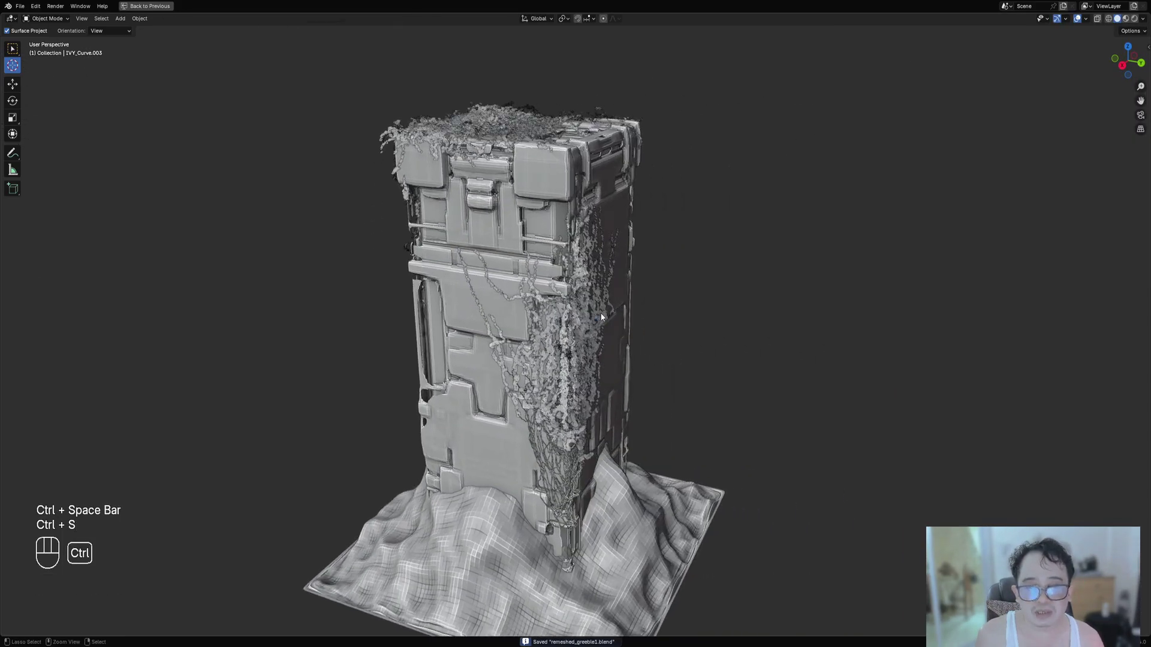
key("z")
left_click(584, 220)
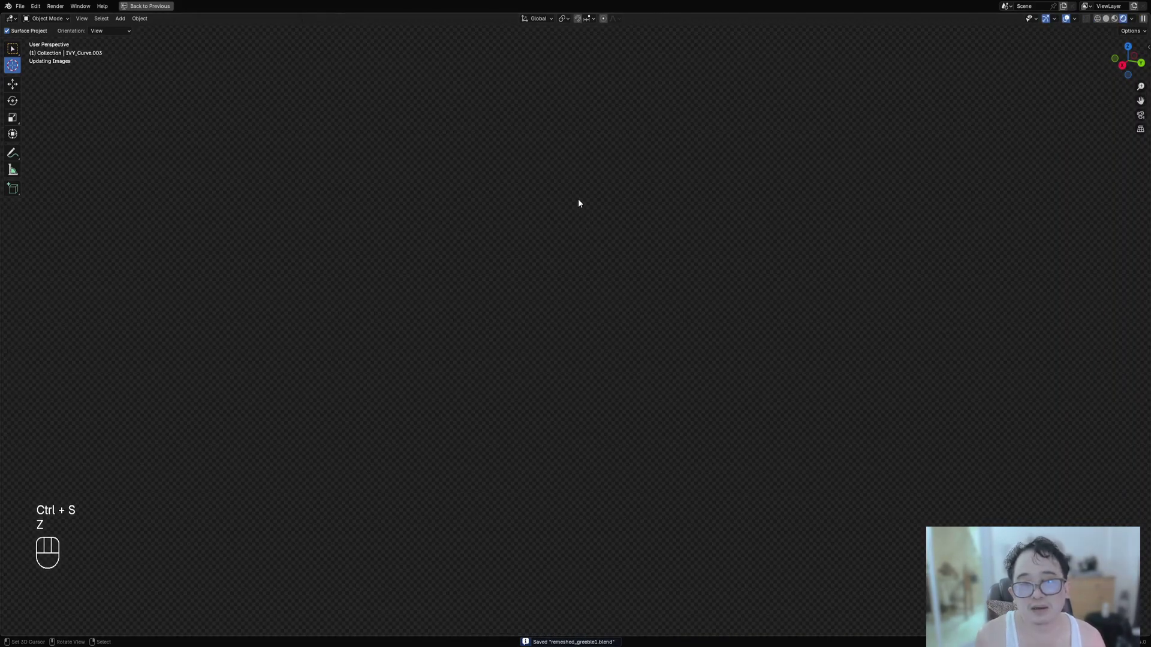
scroll(573, 319, "up", 3)
middle_click_drag(574, 318, 620, 424)
scroll(567, 338, "up", 4)
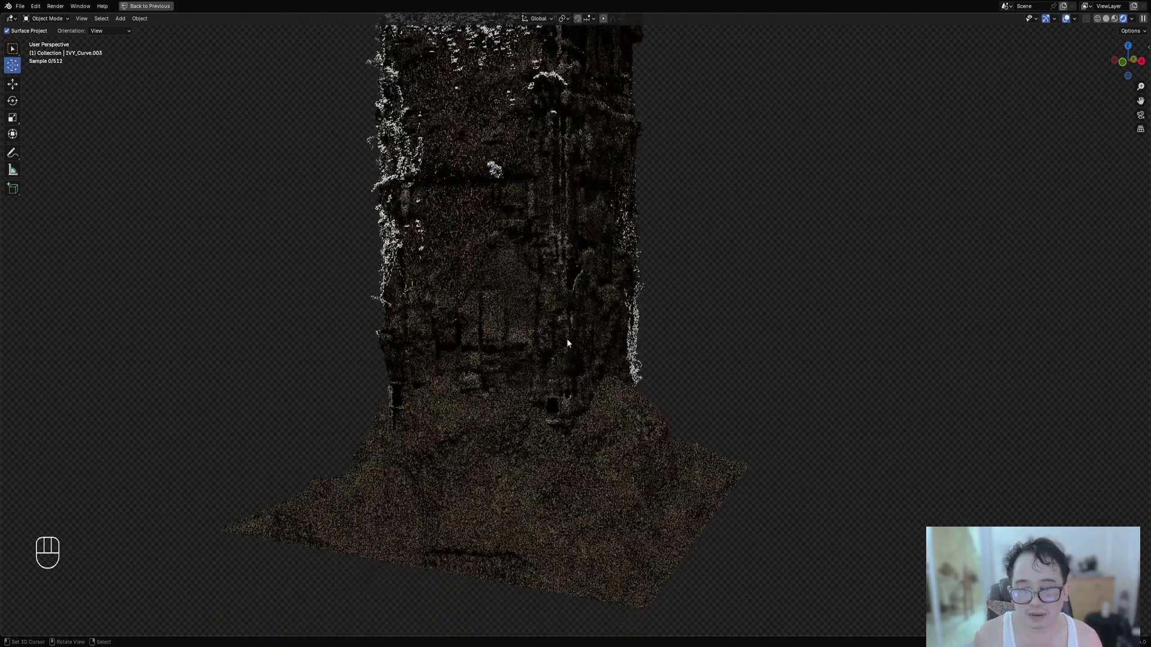
Enable Smooth Shading in the larger tower's Remesh modifier, working in solid view with the normal editor layout.
key("z")
key("ctrl+space")
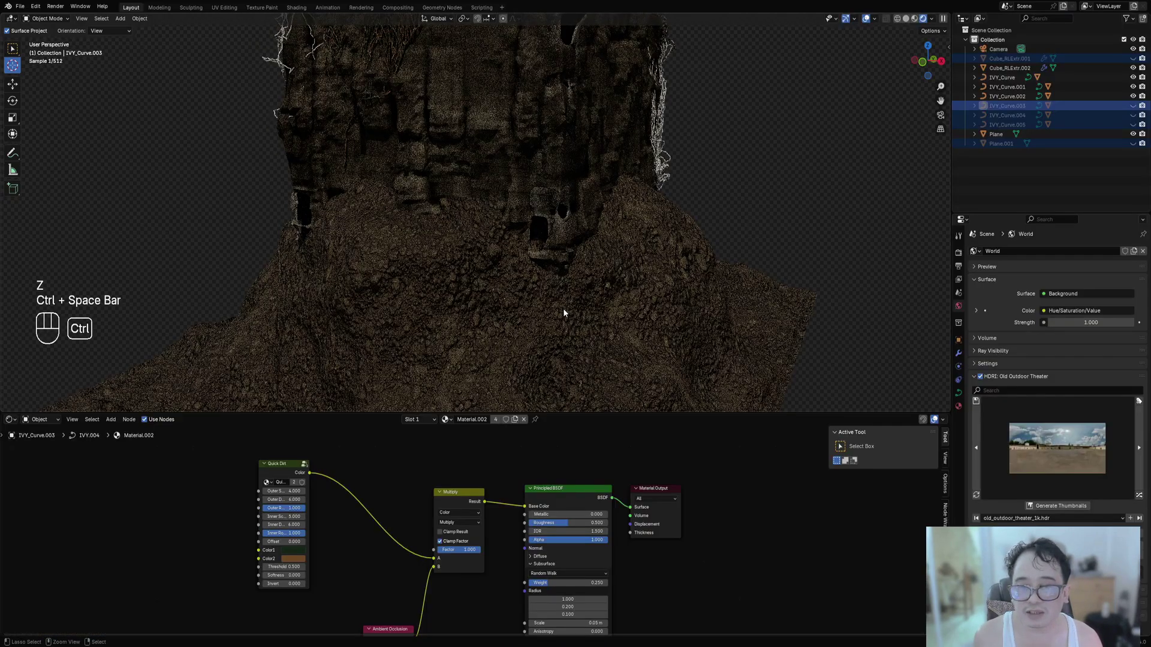
left_click(483, 229, "shift")
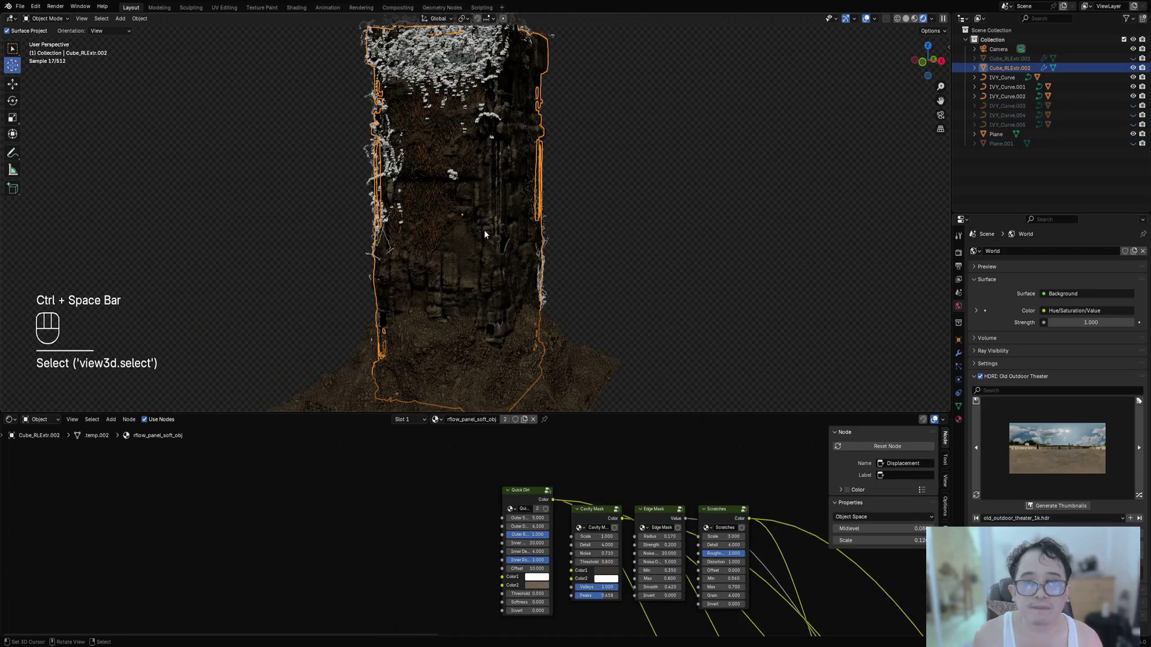
middle_click_drag(512, 183, 509, 220)
key("z")
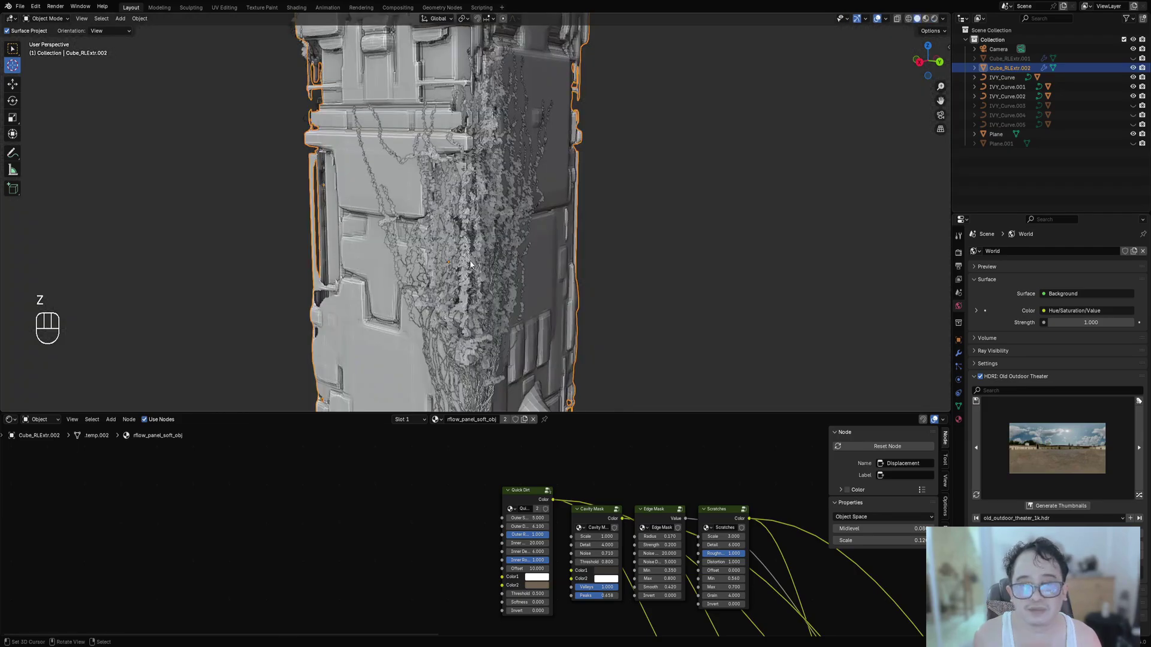
middle_click_drag(561, 256, 487, 214)
key("shift+alt+z")
key("shift+alt+z")
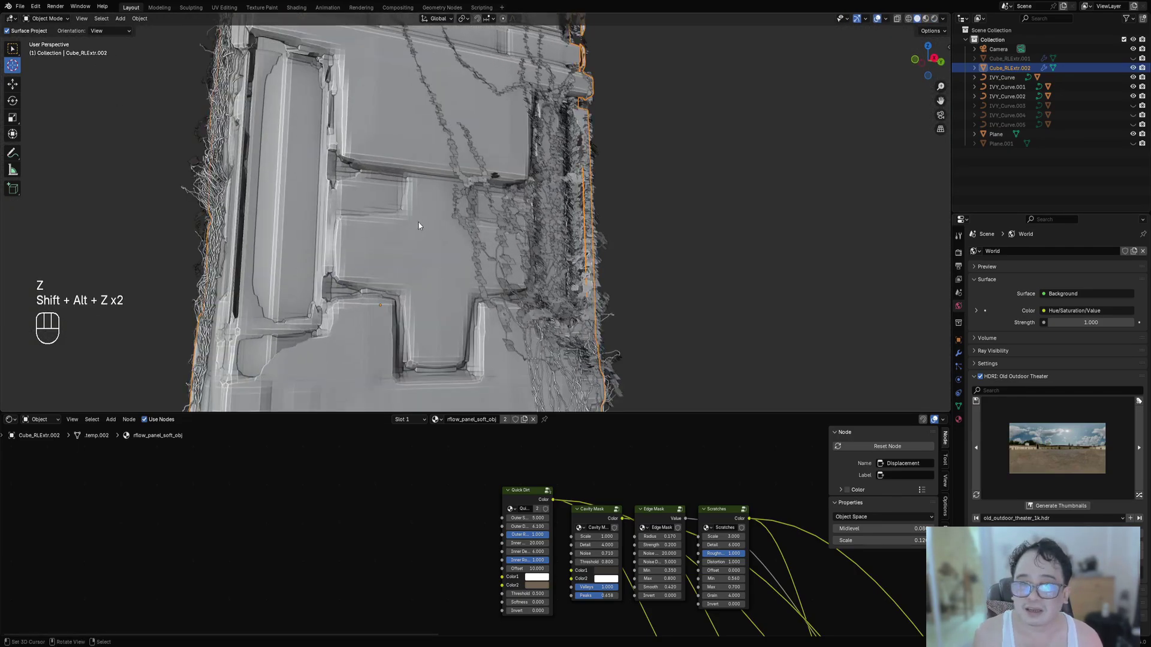
left_click(415, 226)
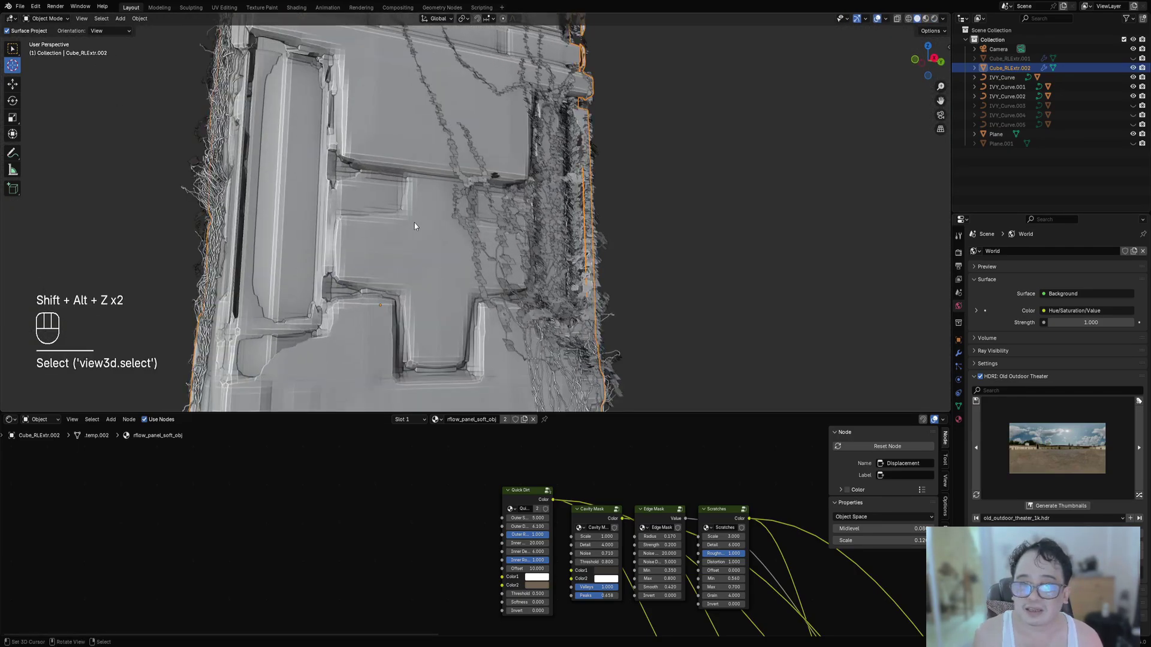
left_click(959, 356)
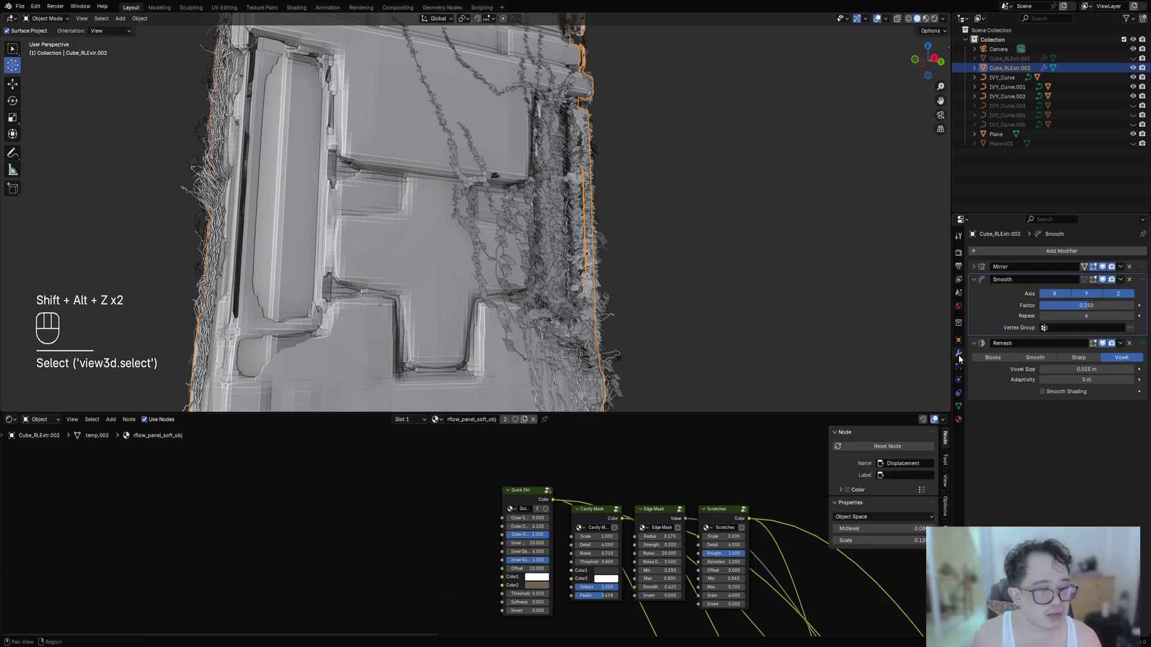
left_click(1043, 391)
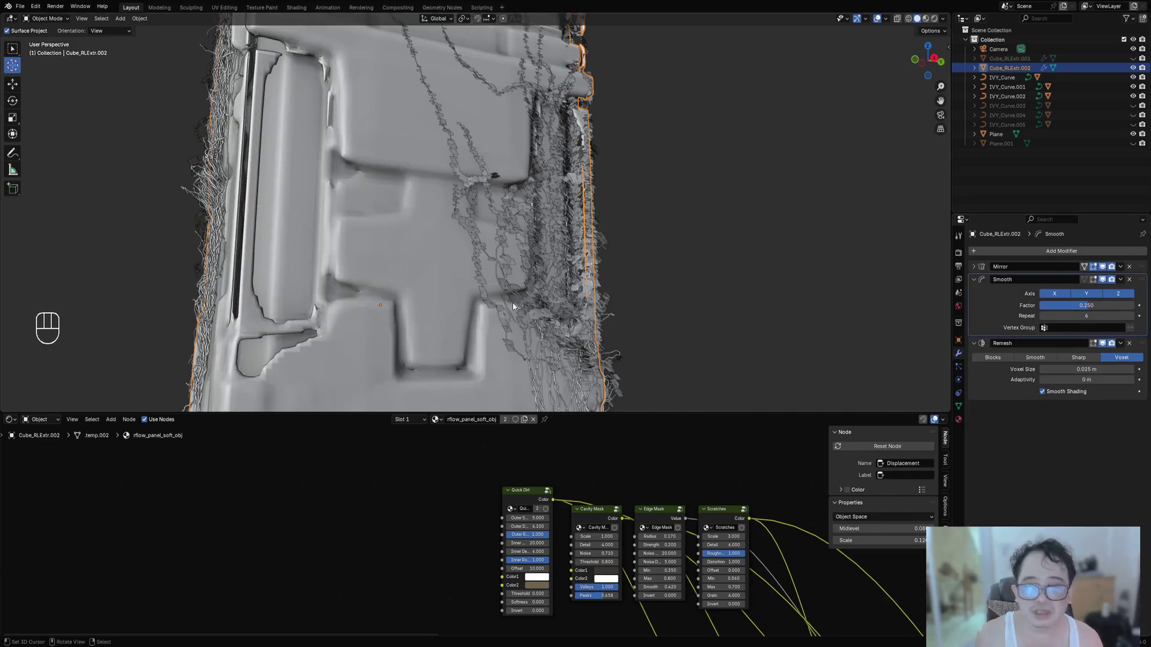
Isolate the larger tower's three ivy leaf objects and display them in rendered shading.
scroll(567, 173, "down", 8)
scroll(566, 173, "up", 3)
scroll(566, 172, "down", 3)
middle_click_drag(567, 178, 521, 211)
scroll(505, 189, "up", 3)
left_click(506, 190)
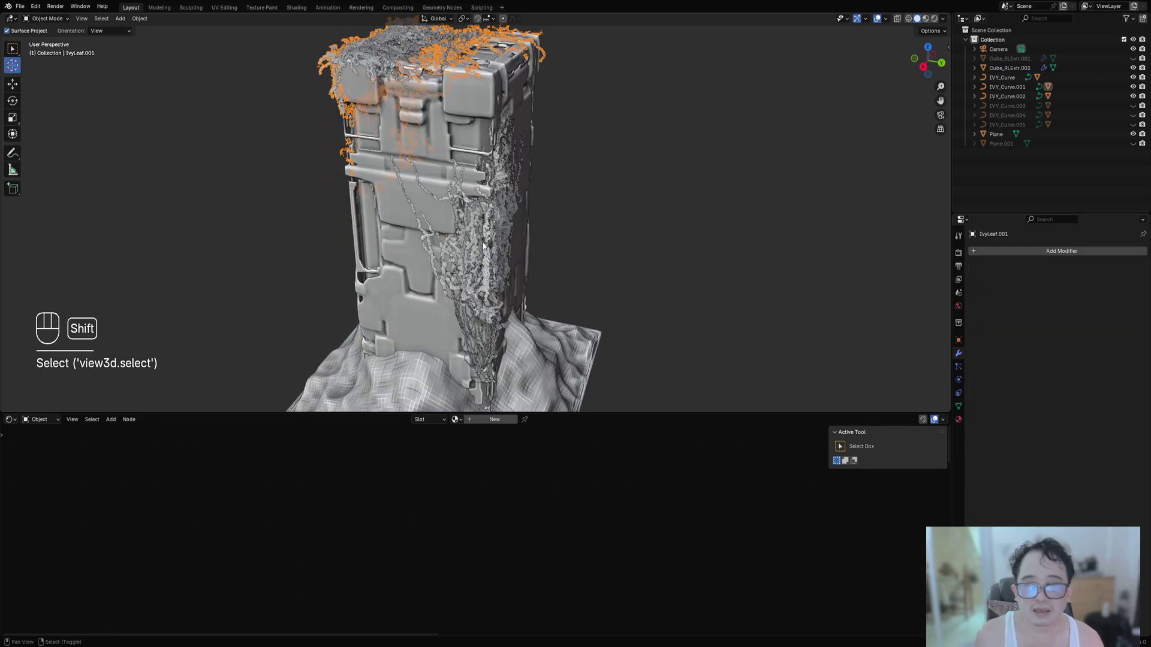
left_click(521, 211, "shift")
mouse_move(703, 233)
middle_mouse_down()
mouse_move(555, 206)
mouse_move(509, 224)
mouse_move(547, 225)
middle_mouse_up()
left_click(598, 206, "shift")
key("shift+h")
key("z")
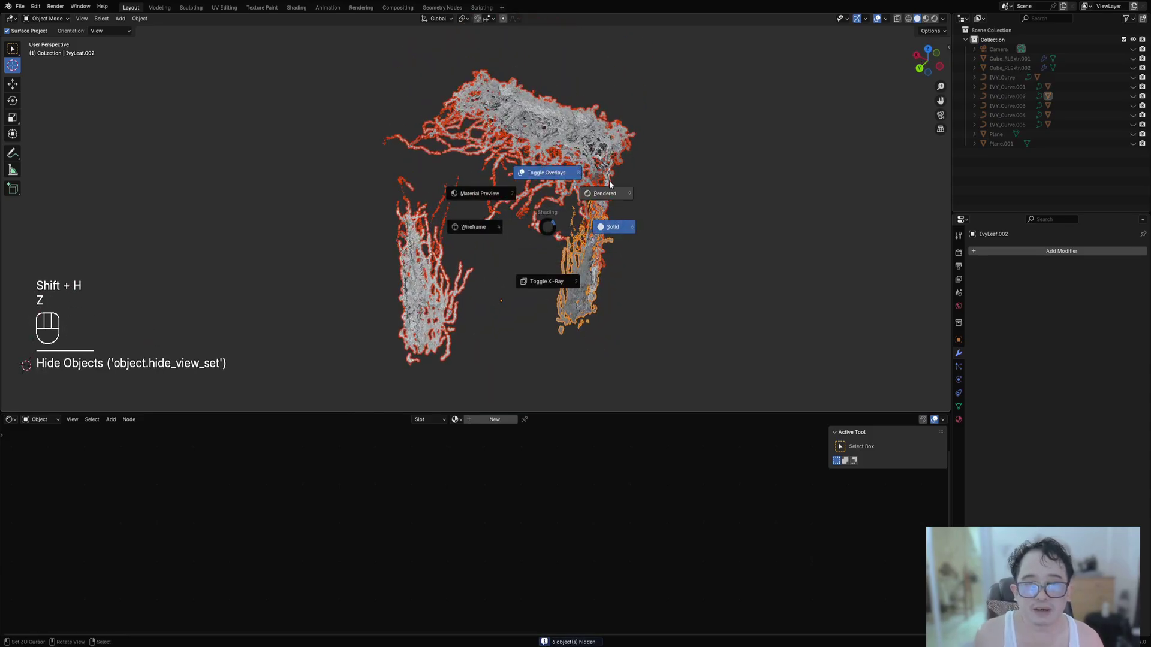
left_click(610, 184)
Assign Material.003 from the textured leaf cluster to the two untextured leaf clusters.
mouse_move(609, 184)
middle_mouse_down()
mouse_move(594, 268)
mouse_move(534, 257)
mouse_move(494, 315)
mouse_move(454, 433)
middle_mouse_up()
key("alt+a")
left_click(477, 251)
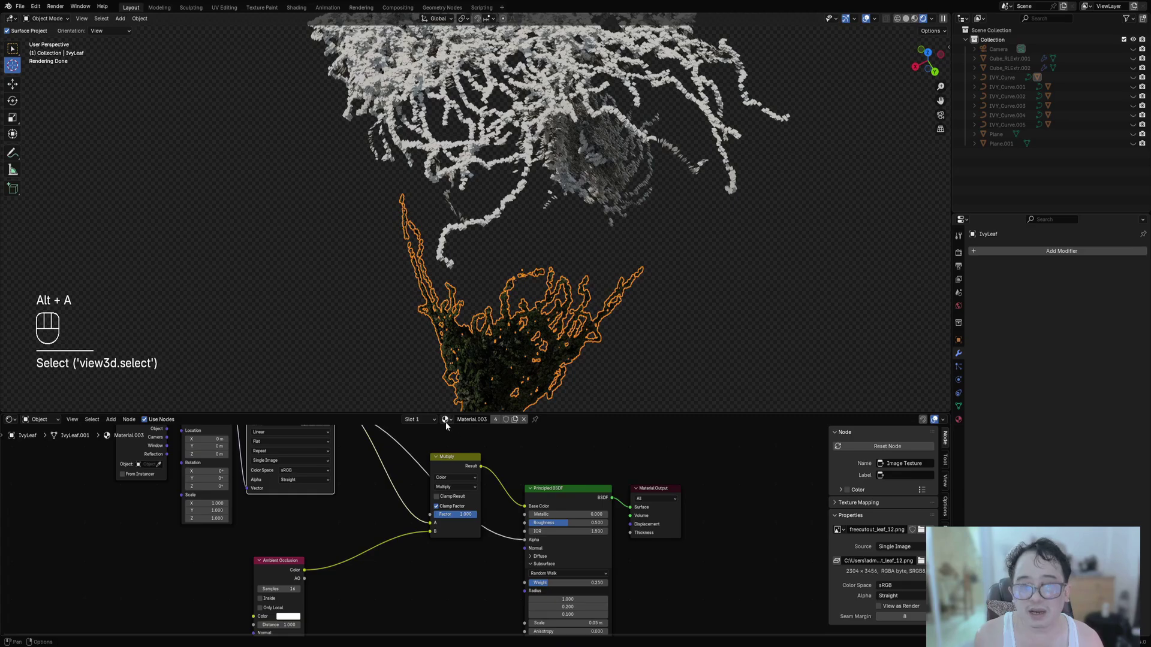
left_click_drag(445, 422, 440, 96)
middle_click_drag(440, 96, 533, 312)
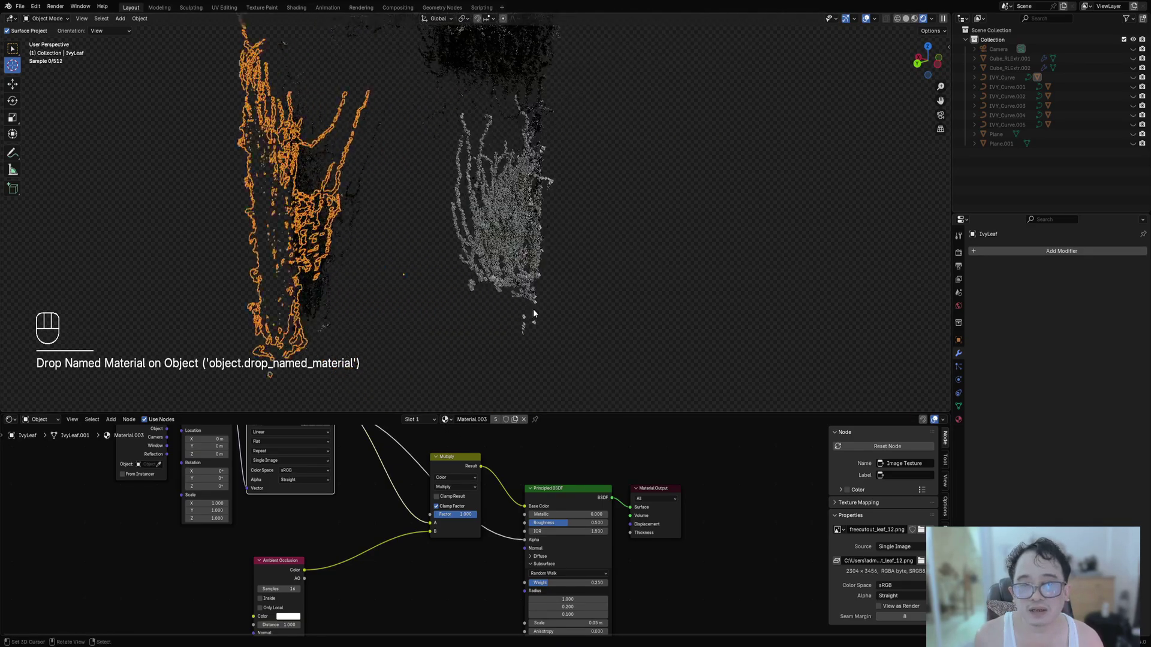
scroll(498, 360, "up", 4)
left_click_drag(501, 303, 503, 303)
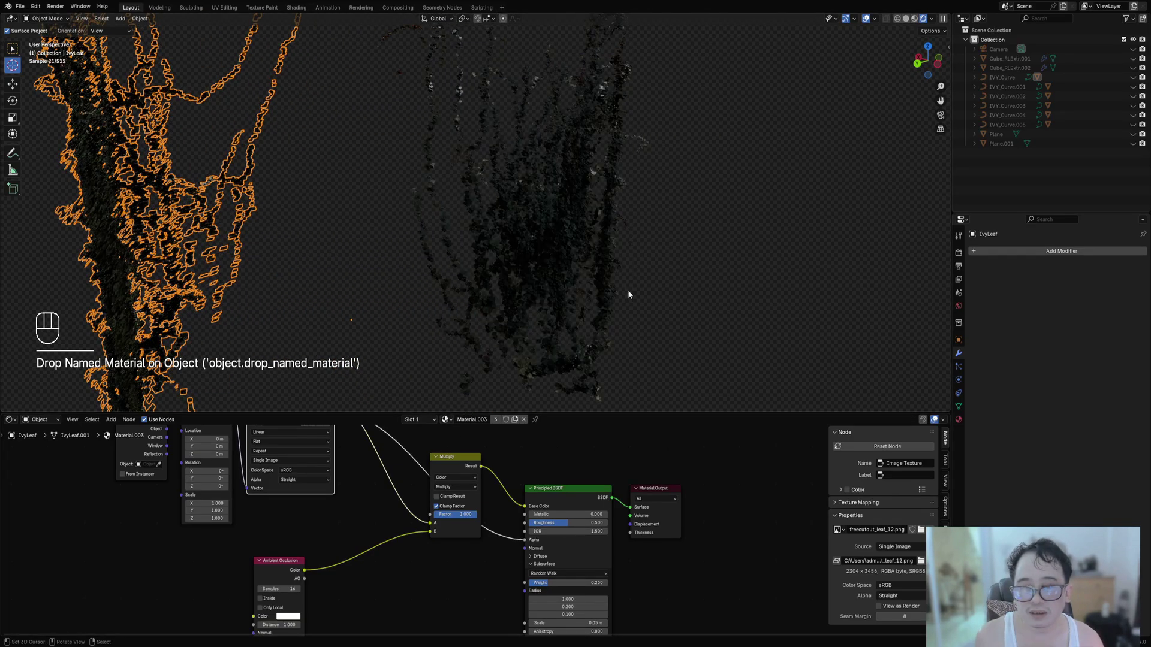
Reveal all hidden objects, clear the selection and return the viewport to solid shading.
scroll(627, 290, "down", 4)
key("alt+h")
middle_click_drag(616, 264, 492, 268)
key("alt+a")
key("z")
left_click(581, 261)
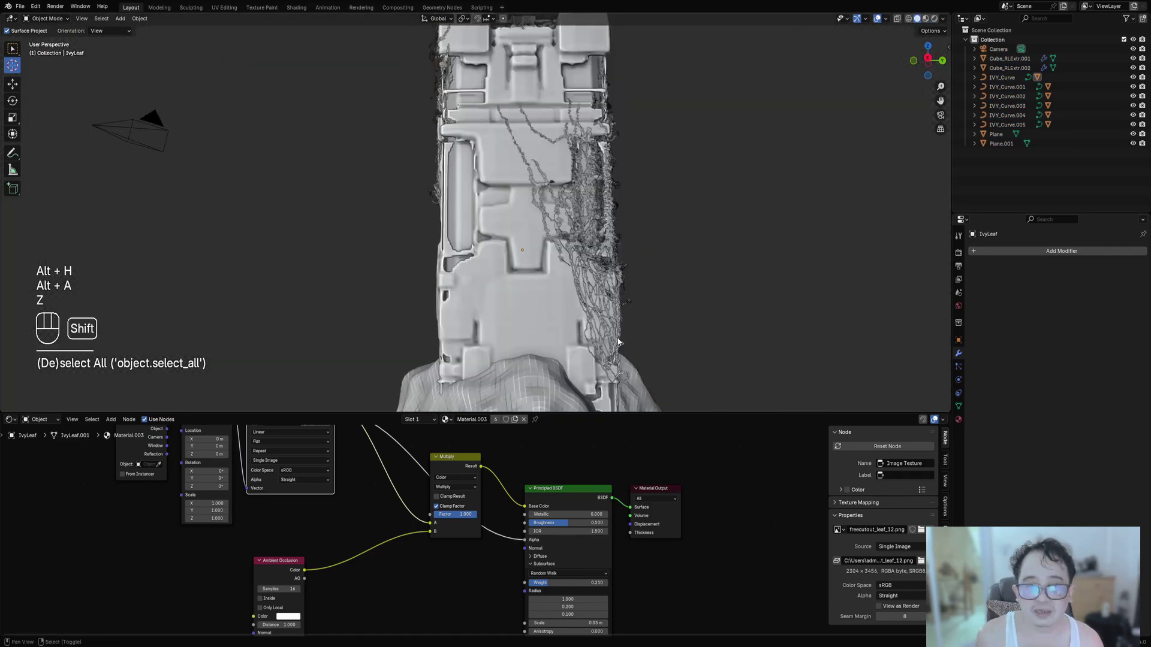
Apply Shade Smooth to the terrain plane at the base of the larger tower.
scroll(525, 240, "up", 3)
key("shift+alt+z")
key("shift+alt+z")
left_click(584, 314)
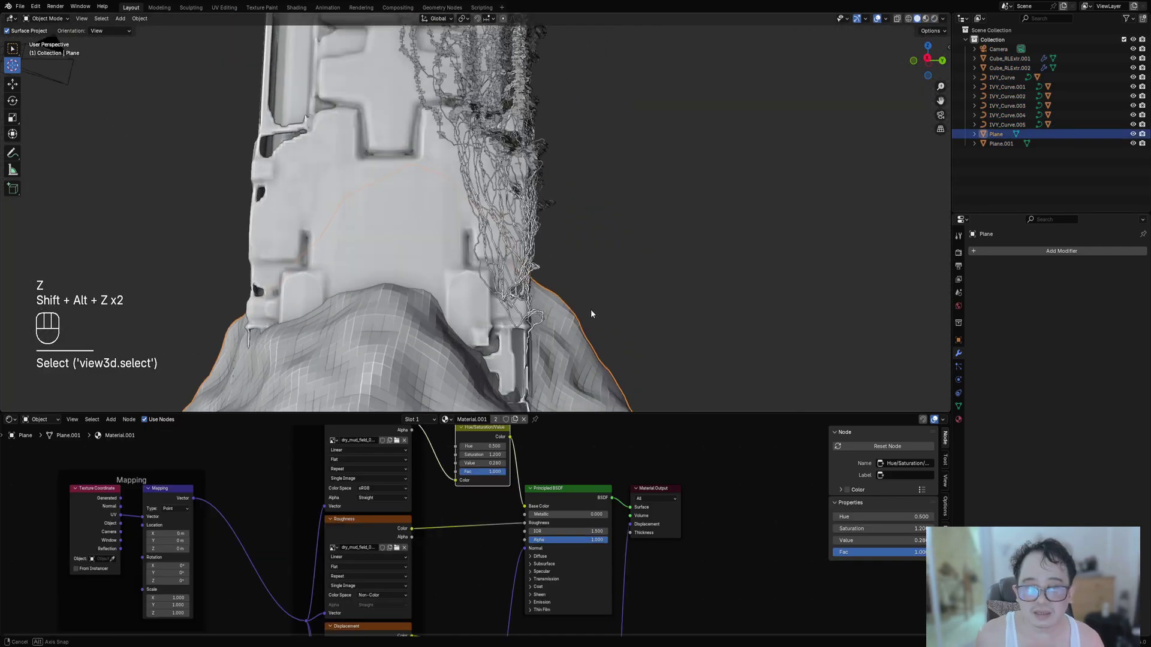
scroll(591, 309, "up", 5)
key("w")
left_click(503, 348)
scroll(530, 300, "down", 10)
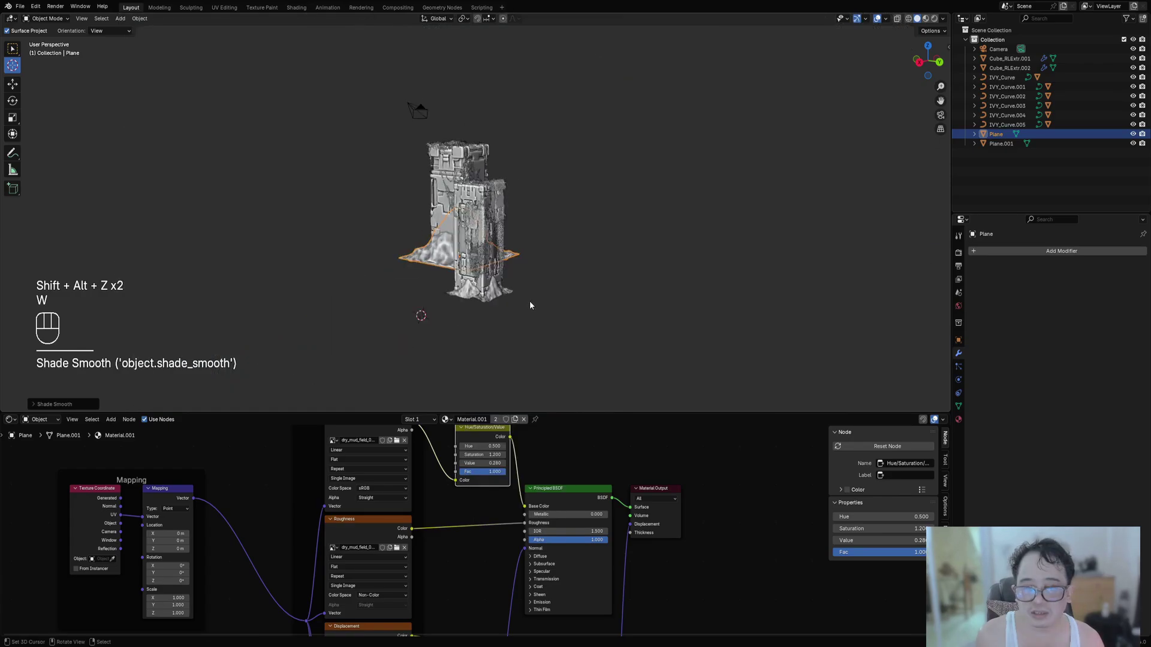
Select all ivy curves by object type, isolate them and display them in rendered shading.
middle_click_drag(528, 300, 350, 293)
scroll(537, 297, "up", 8)
left_click(526, 292)
key("shift+g")
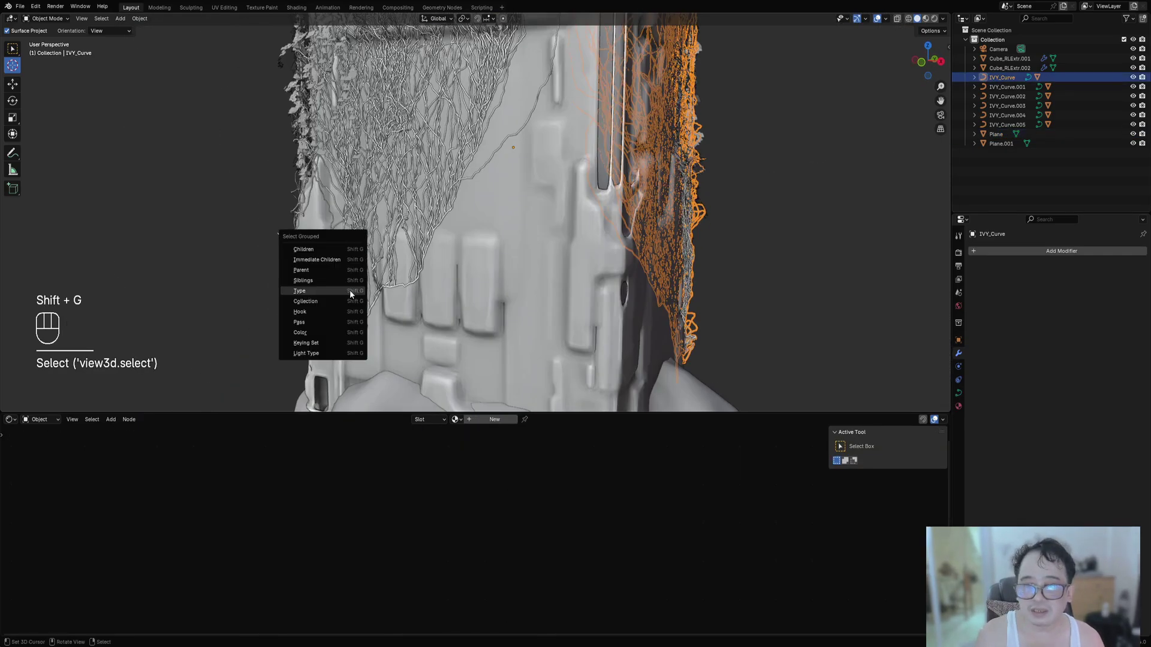
left_click(351, 294)
scroll(523, 301, "down", 8)
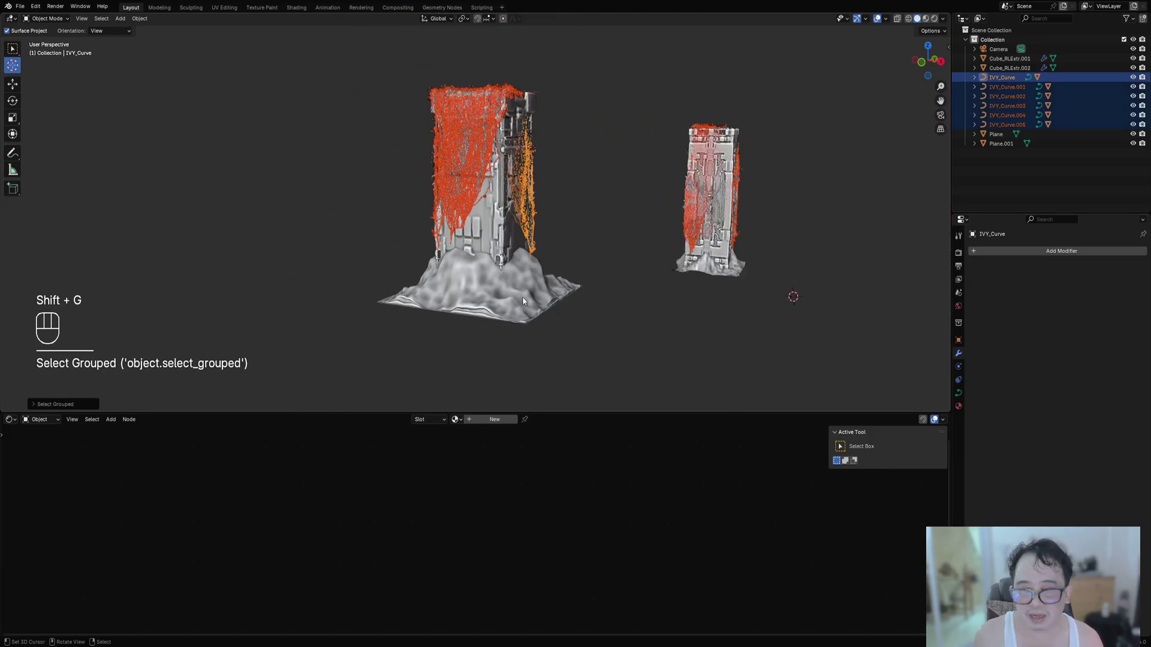
key("shift+h")
scroll(550, 248, "up", 5)
key("z")
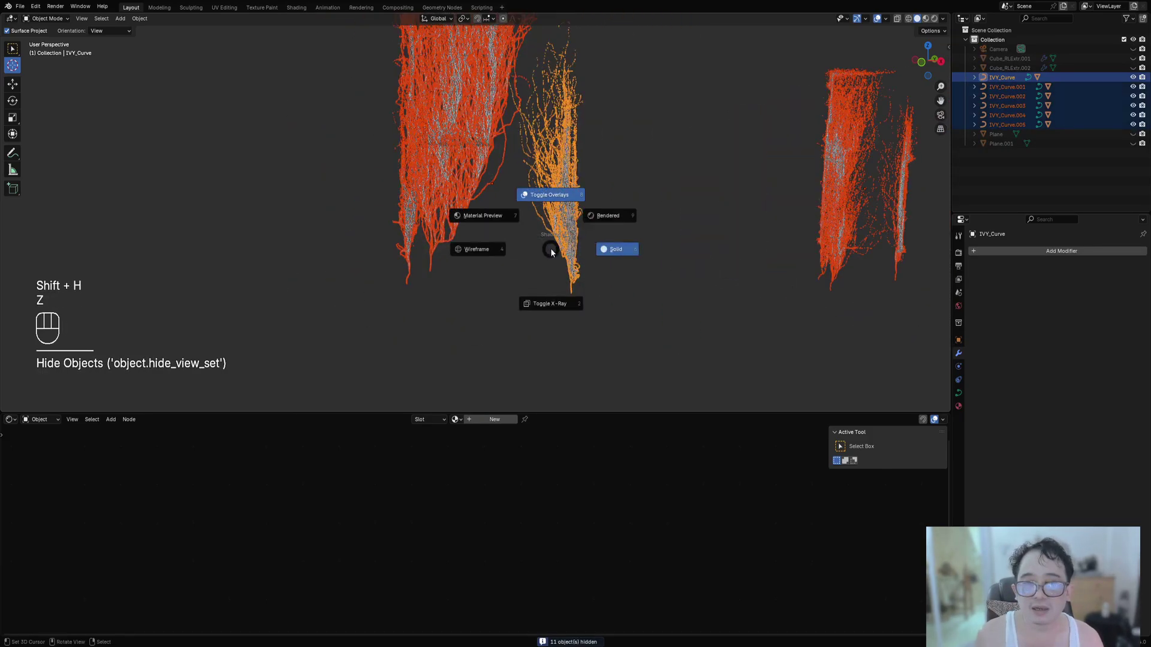
left_click(581, 220)
key("alt+a")
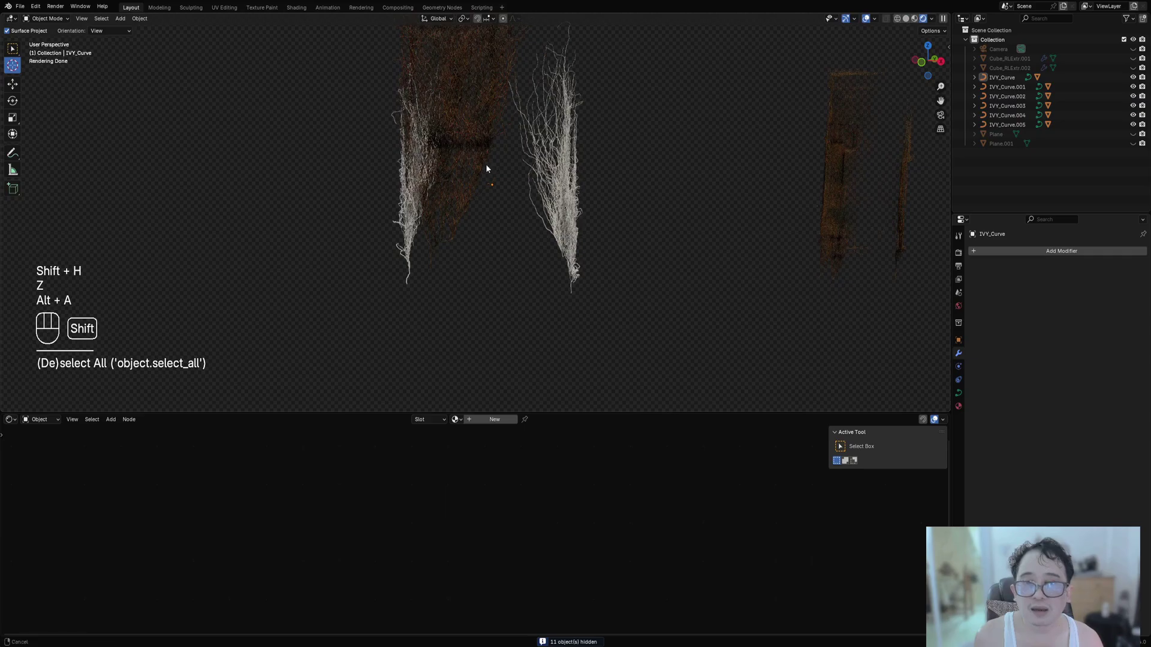
Assign Material.002 to the larger tower's remaining unshaded vine curves and reveal all hidden objects.
scroll(486, 163, "up", 4)
scroll(483, 207, "up", 3)
left_click(506, 199)
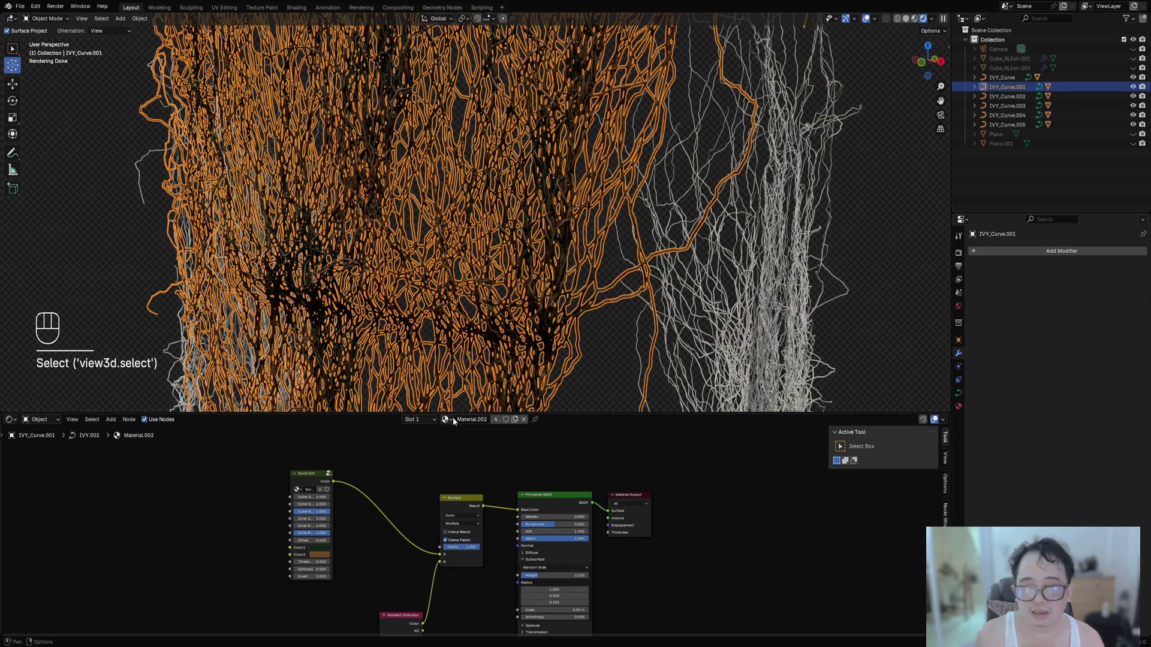
left_click_drag(514, 401, 771, 272)
middle_click_drag(399, 247, 563, 256)
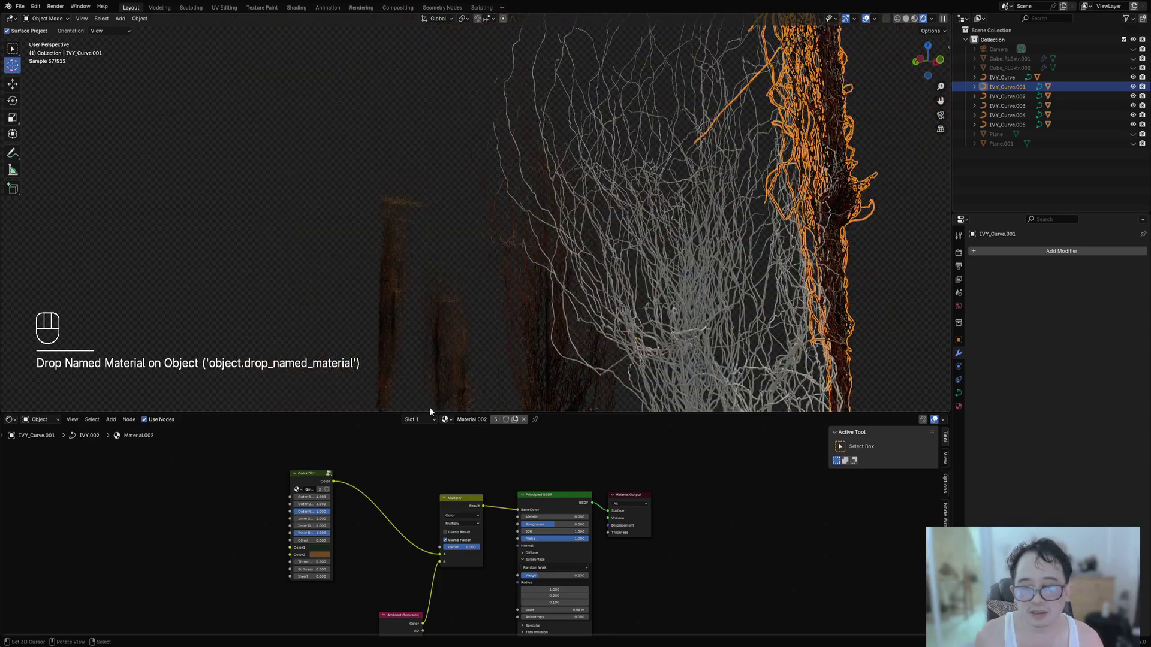
left_click_drag(445, 419, 392, 317)
scroll(506, 312, "down", 4)
middle_click_drag(506, 312, 546, 325)
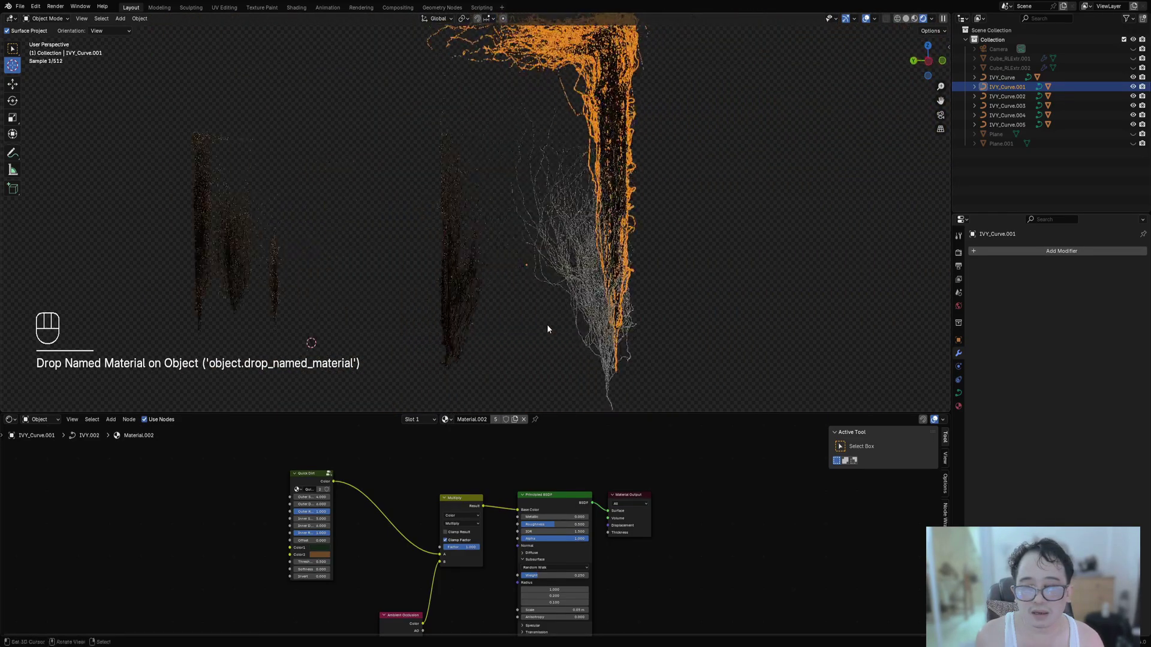
left_click_drag(468, 413, 623, 310)
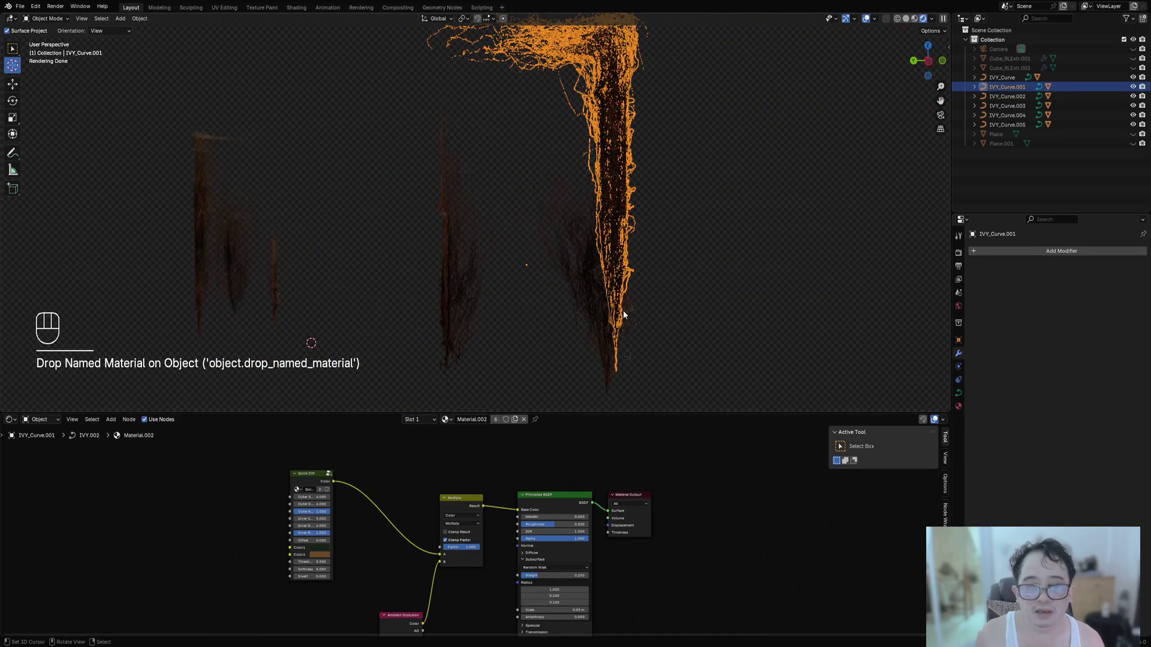
middle_click_drag(623, 310, 514, 321)
key("alt+h")
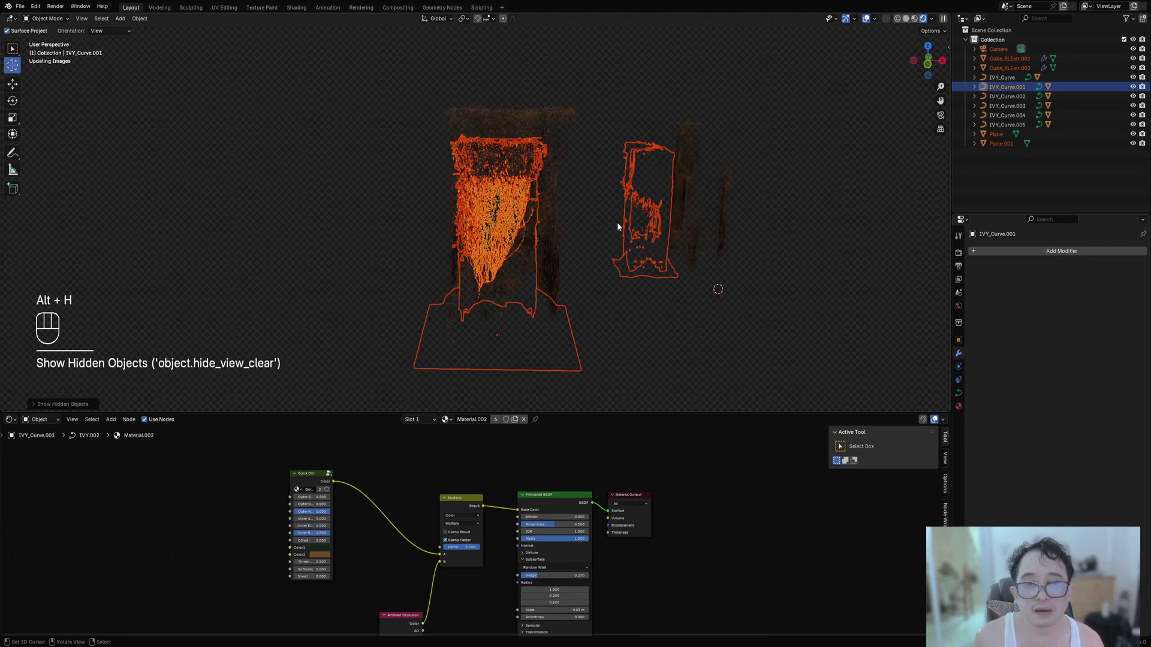
Examine both towers with their ivy and terrain from several angles in solid and rendered shading.
middle_click_drag(619, 225, 499, 233)
key("z")
left_click(612, 231)
key("shift+alt+z")
key("z")
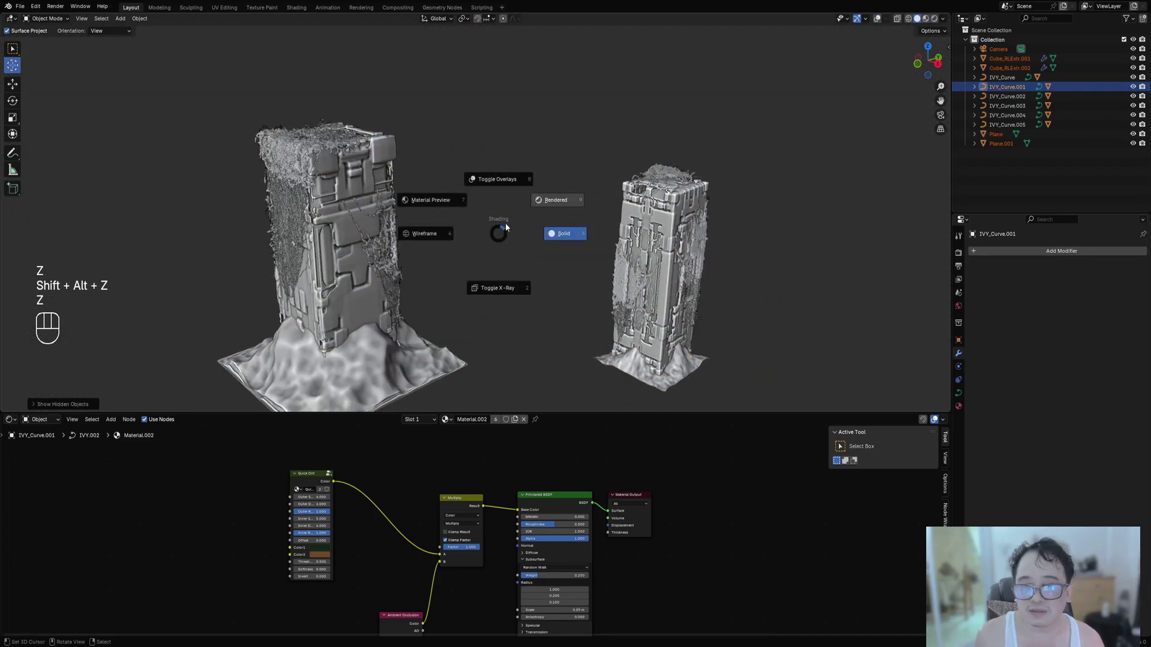
left_click(545, 200)
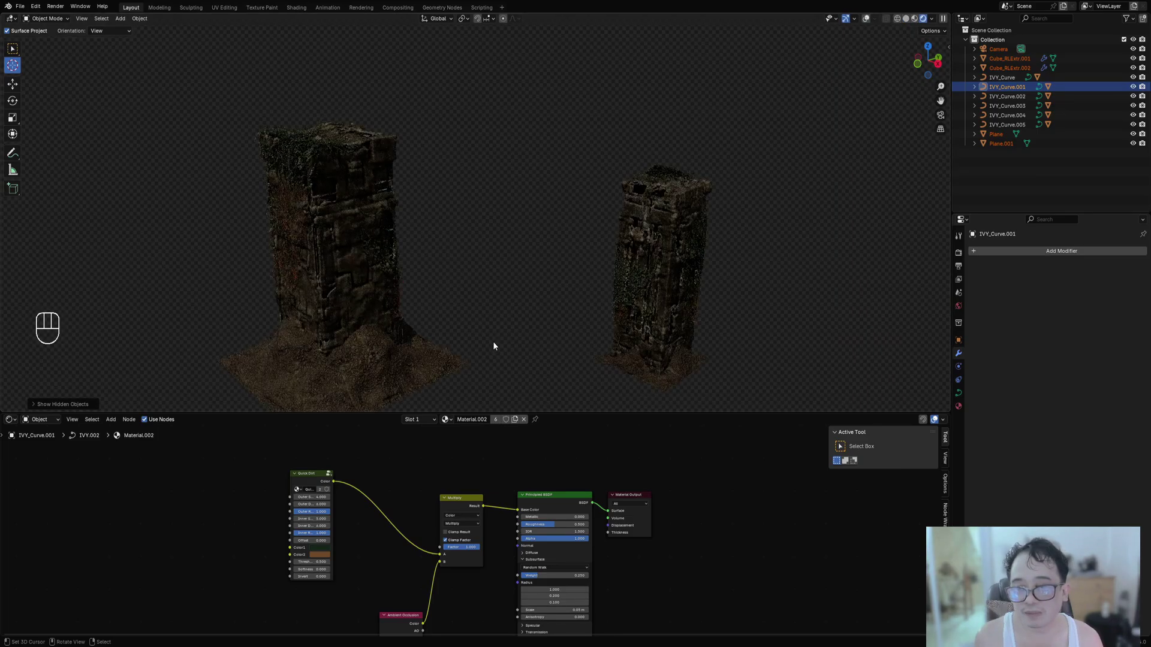
middle_click_drag(493, 341, 413, 336)
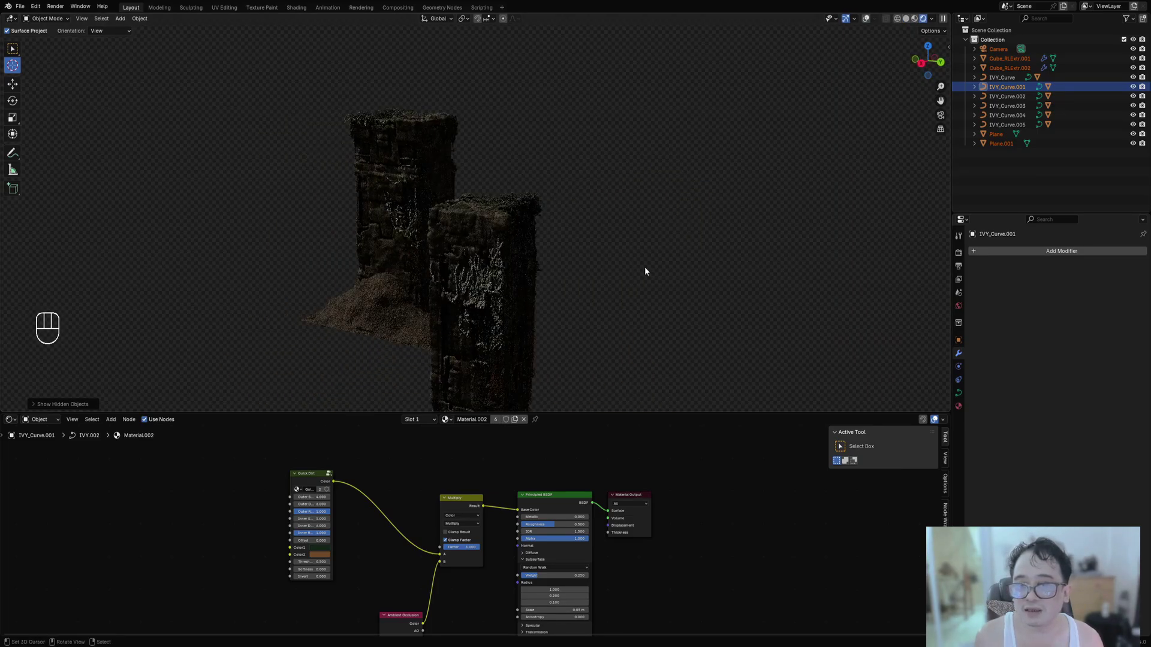
middle_click_drag(429, 290, 624, 236)
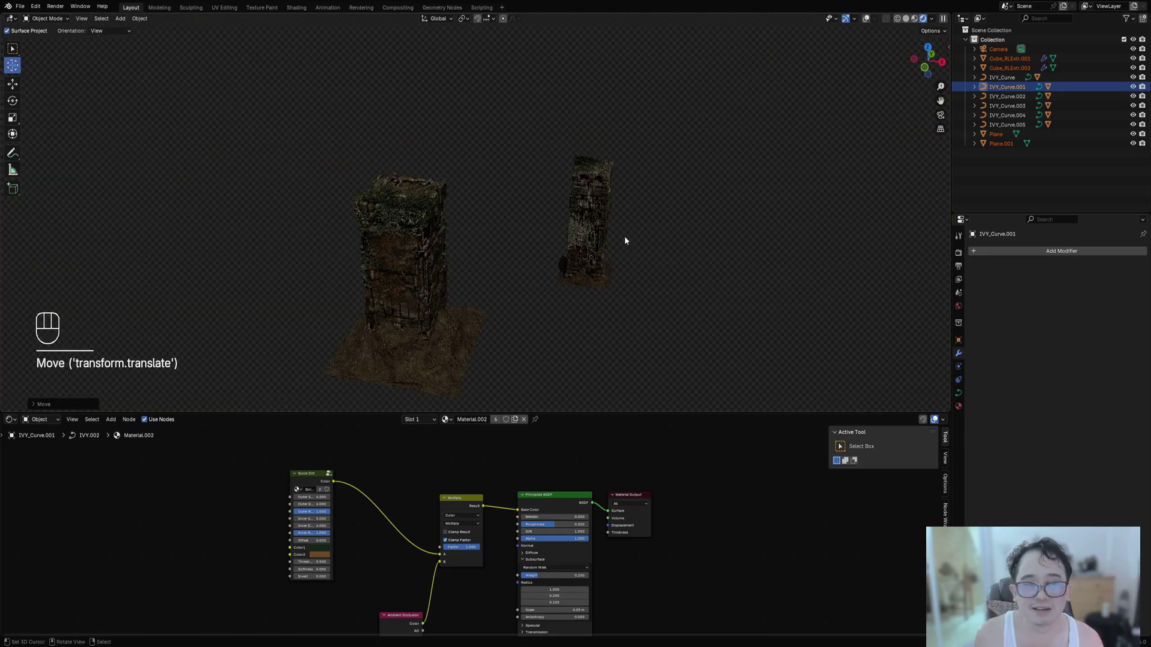
Switch to wireframe, select the smaller tower together with its ivy and terrain plane, and hide them.
key("shift+z")
key("alt+a")
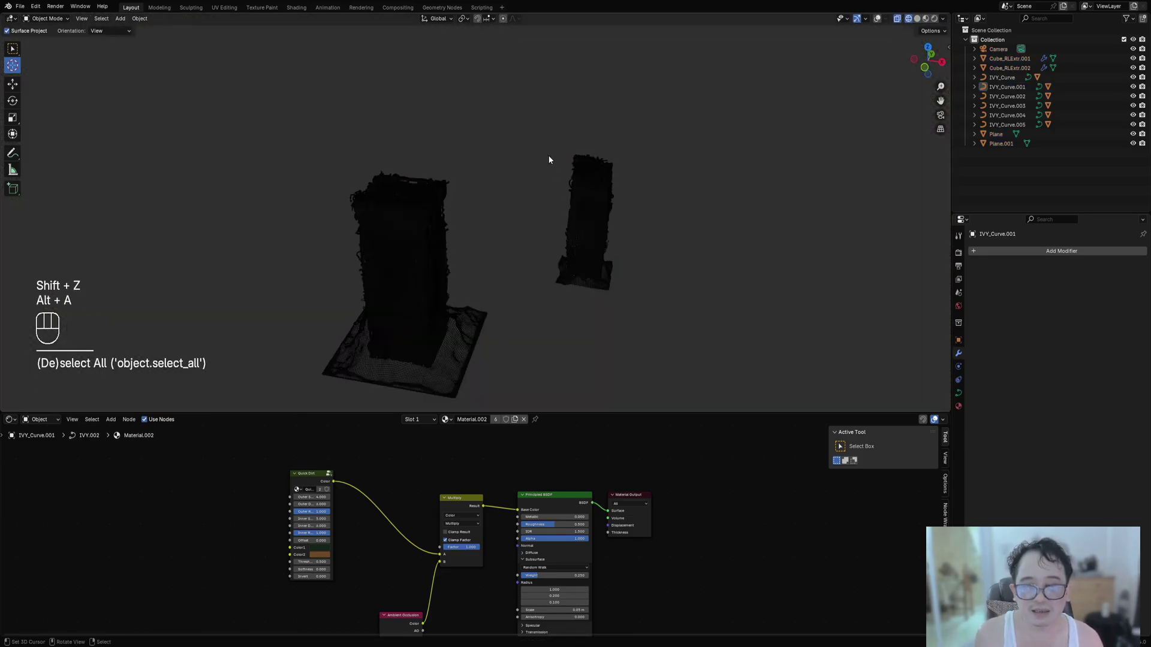
key("b")
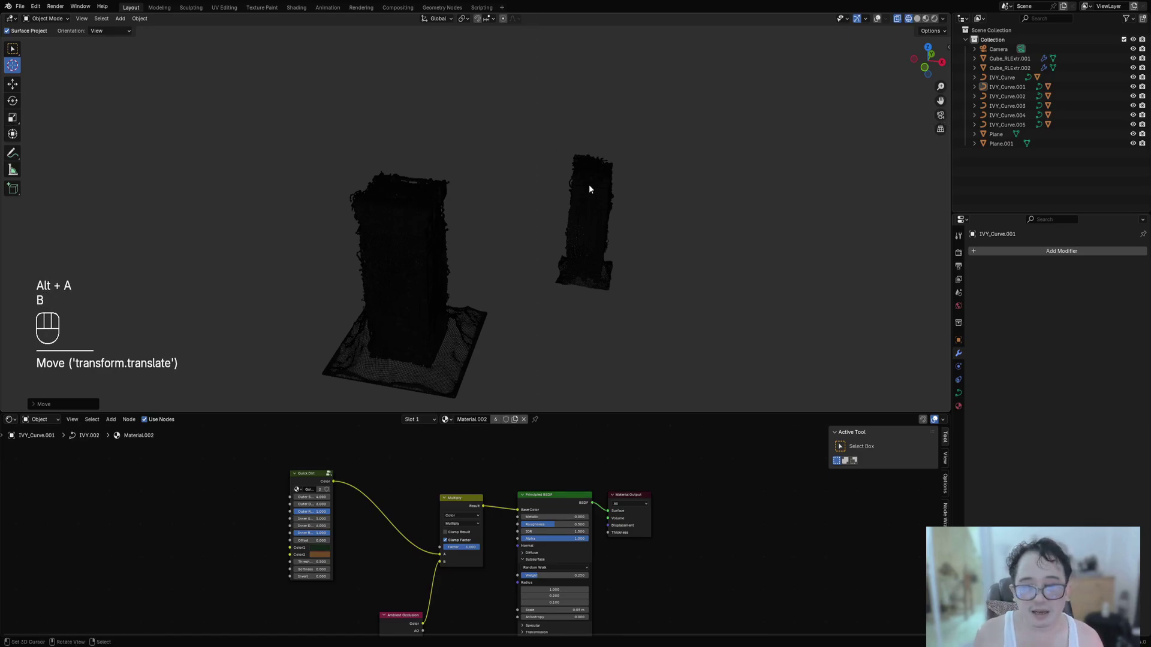
left_click(589, 186)
key("shift+space")
left_click(649, 221)
key("alt+a")
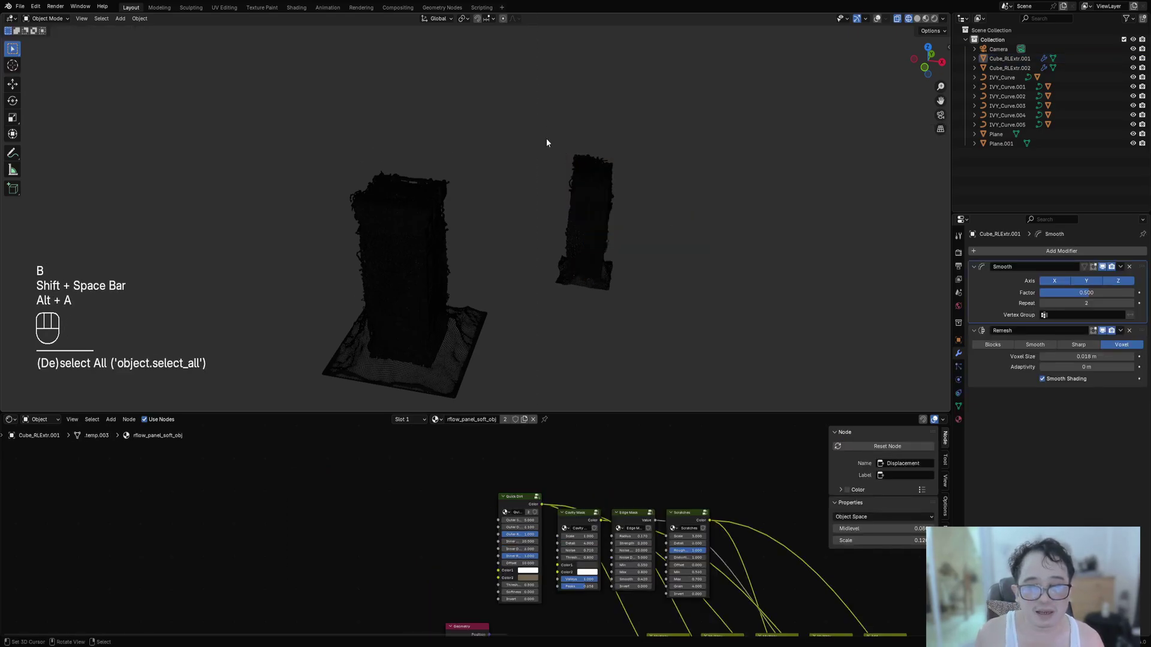
left_click_drag(546, 138, 664, 323)
key("h")
Enlarge the 3D viewport over the node editor and display the larger tower in rendered shading.
scroll(590, 355, "up", 5)
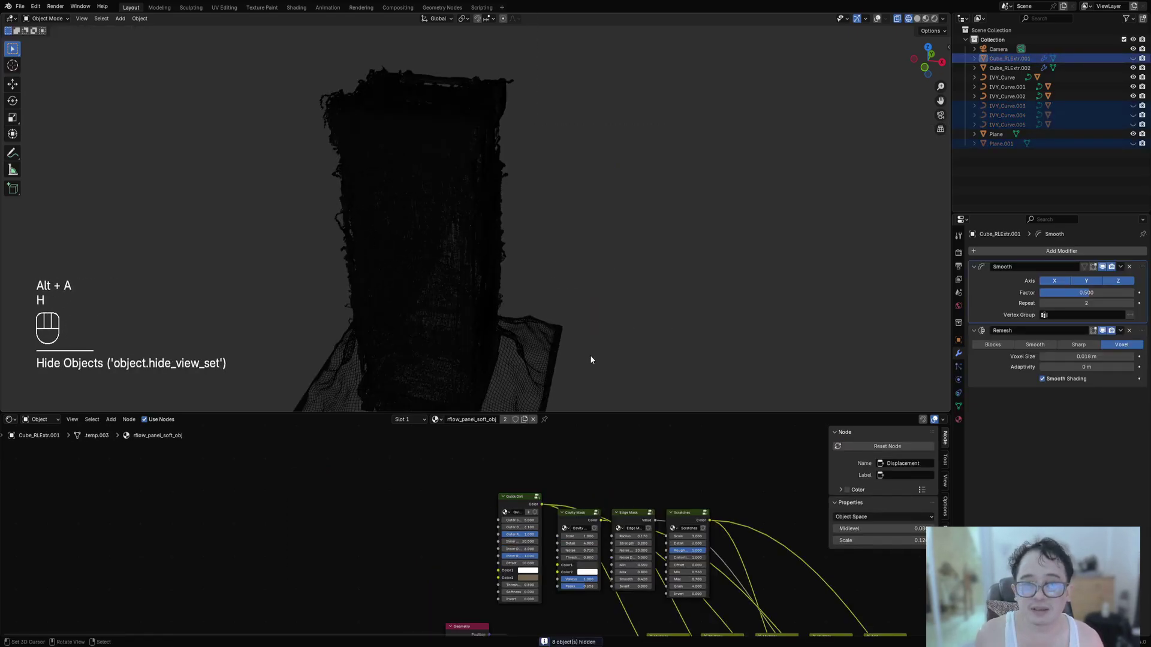
left_click_drag(598, 413, 598, 625)
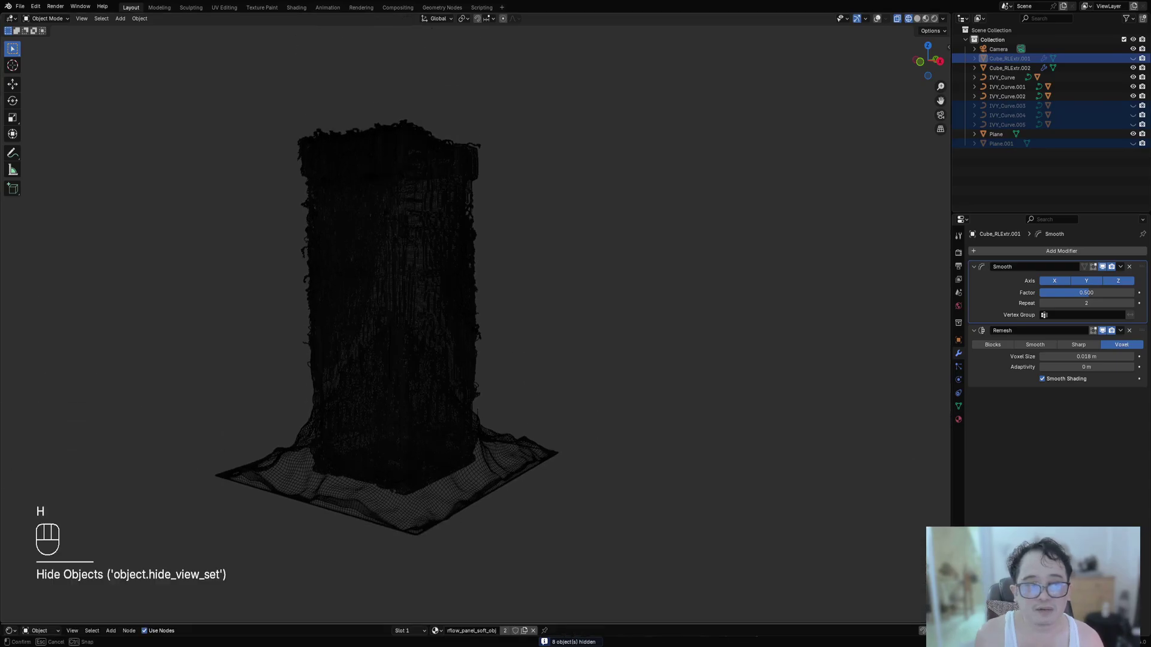
middle_click_drag(432, 221, 522, 257, "shift")
key("z")
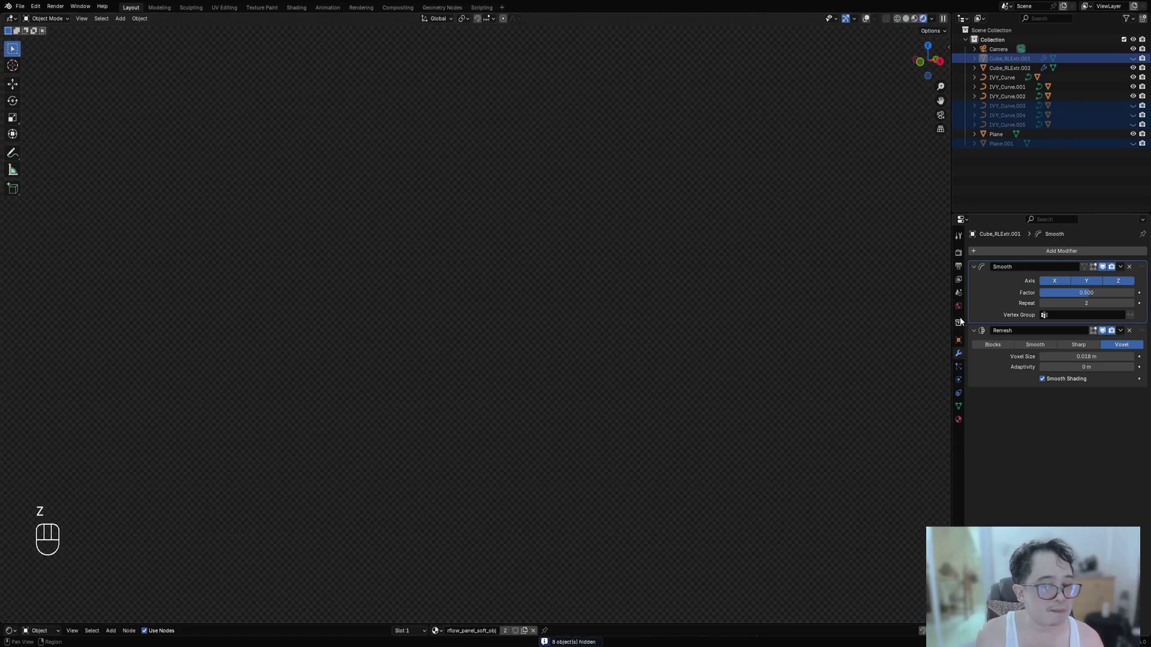
Shuffle through random HDRIs in the world settings until Hamburg Hbf lights the larger tower.
left_click(959, 306)
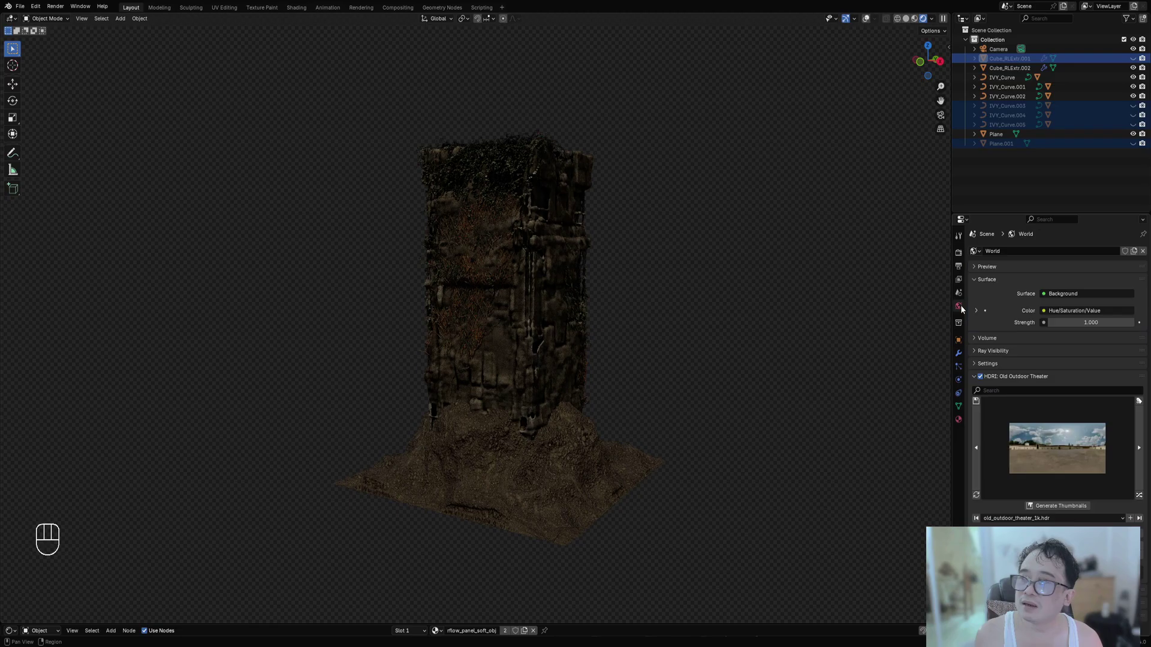
middle_click_drag(639, 322, 534, 324)
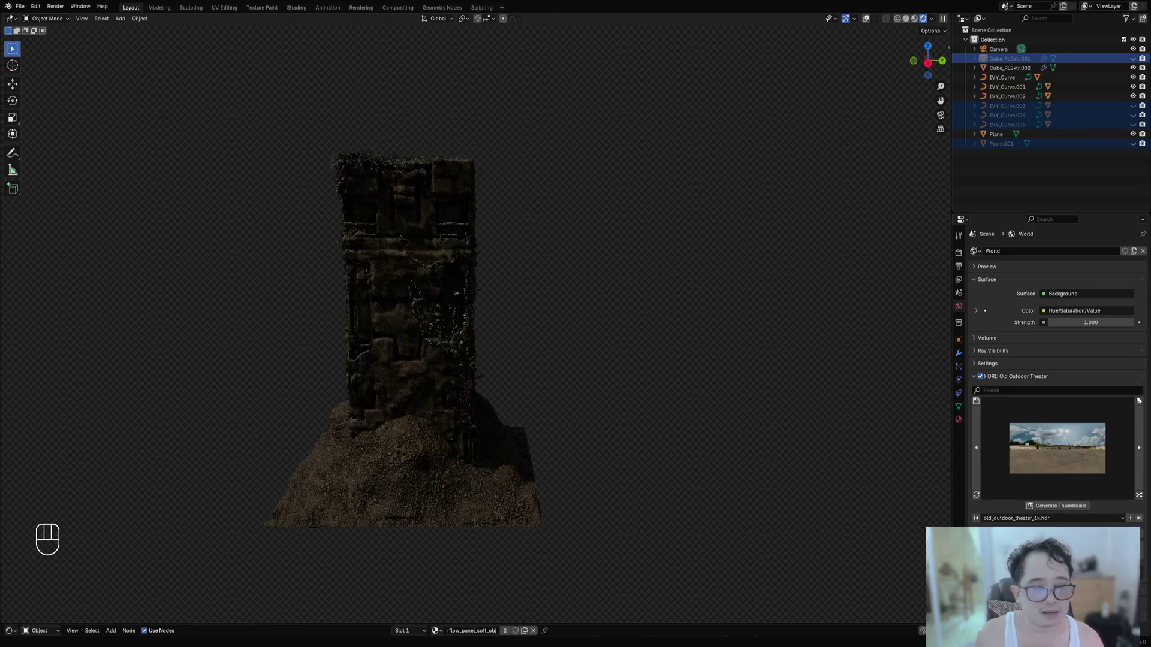
left_click(1140, 497)
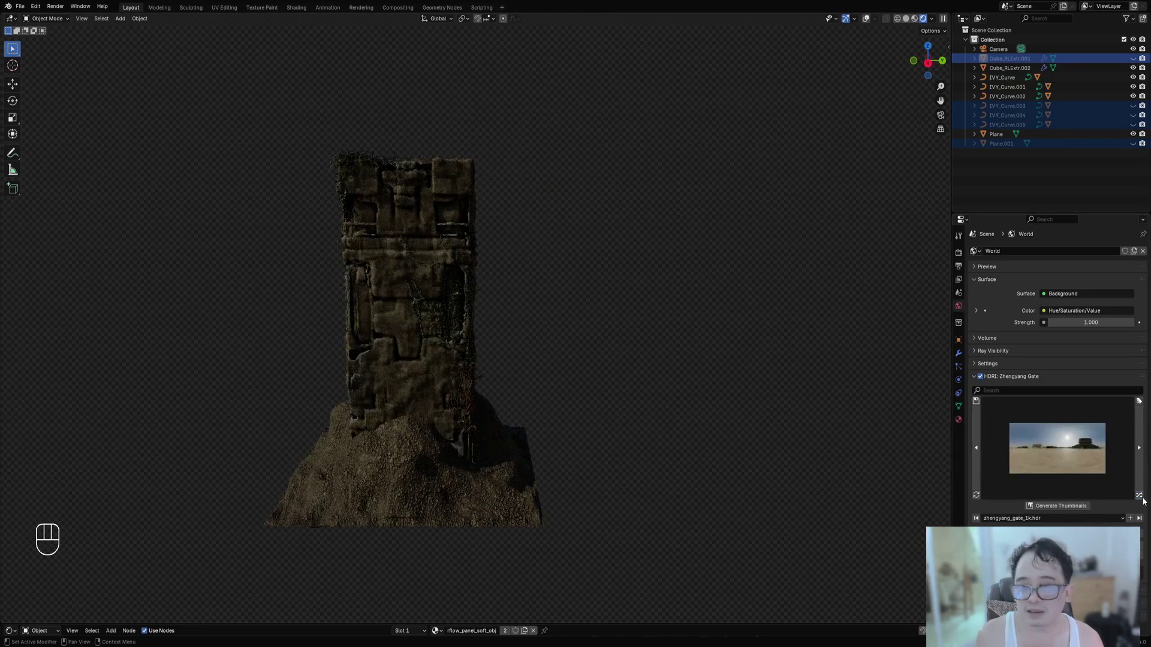
left_click(1141, 497)
left_click(1139, 497)
left_click(1140, 496)
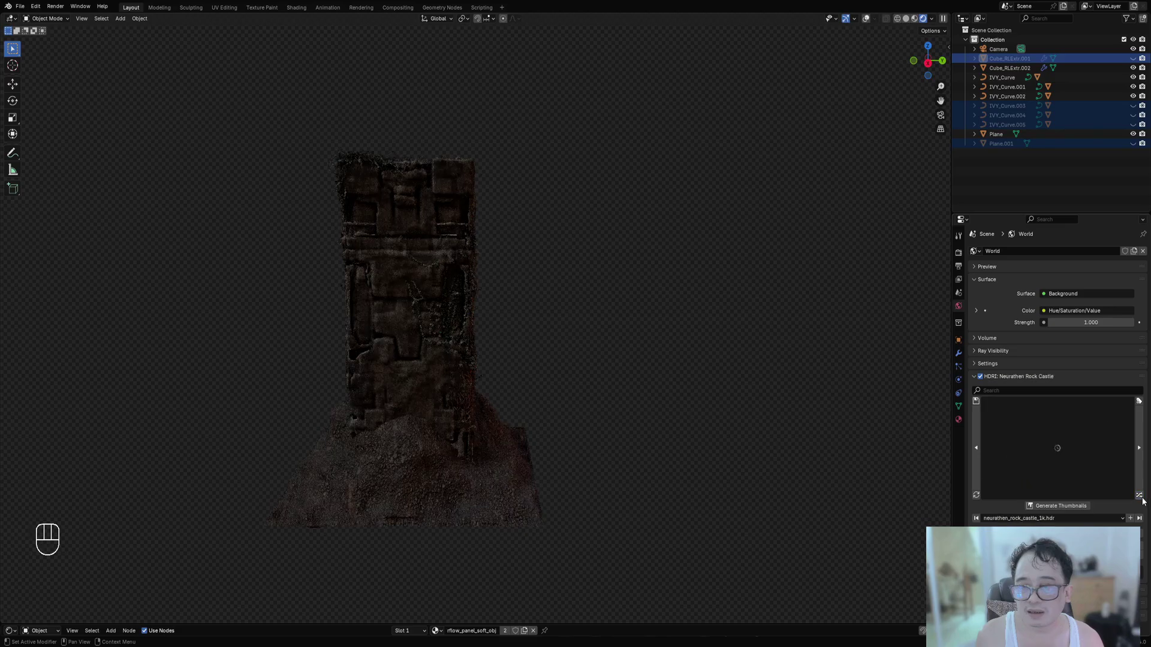
left_click(1140, 496)
left_click(1139, 496)
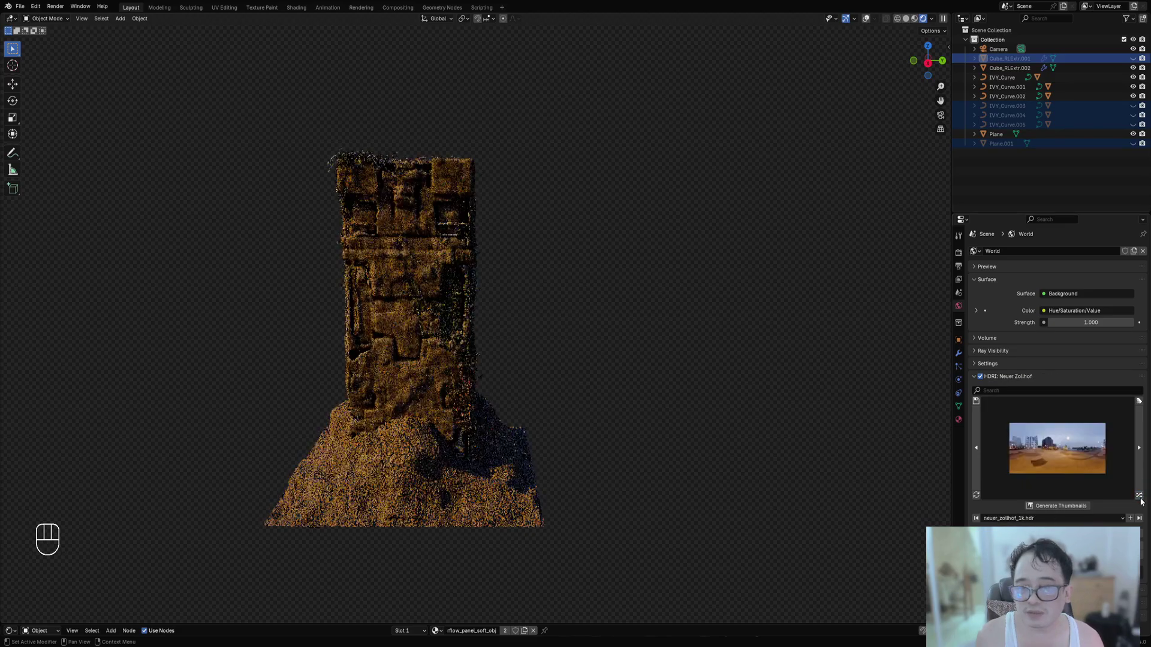
left_click(1139, 496)
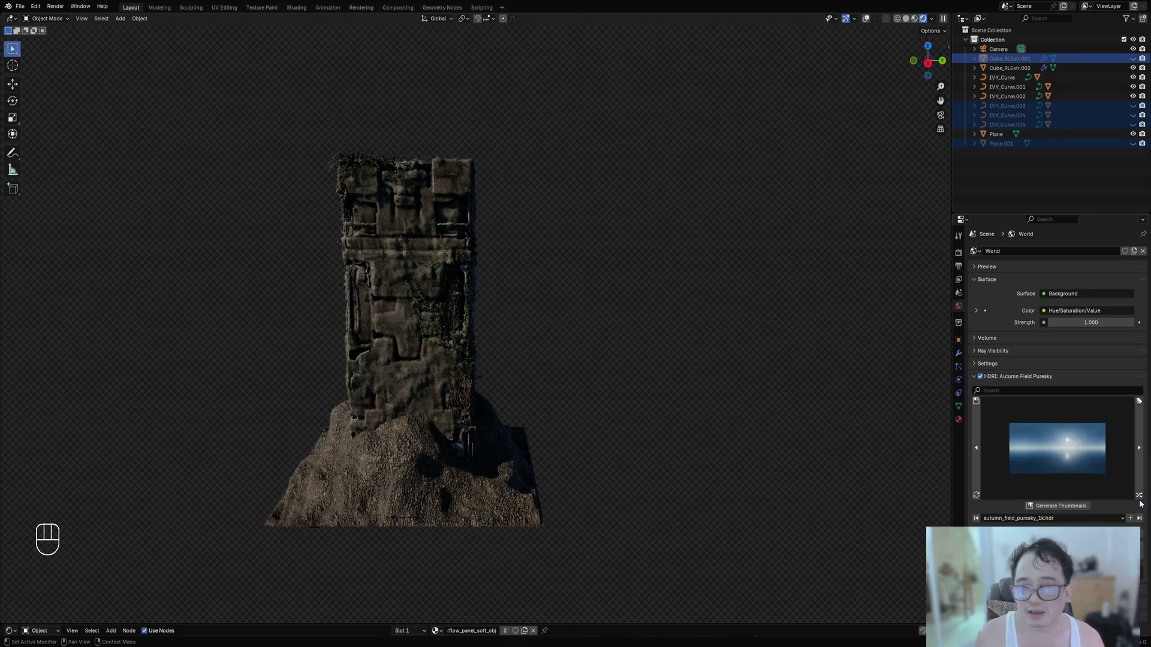
left_click(1140, 496)
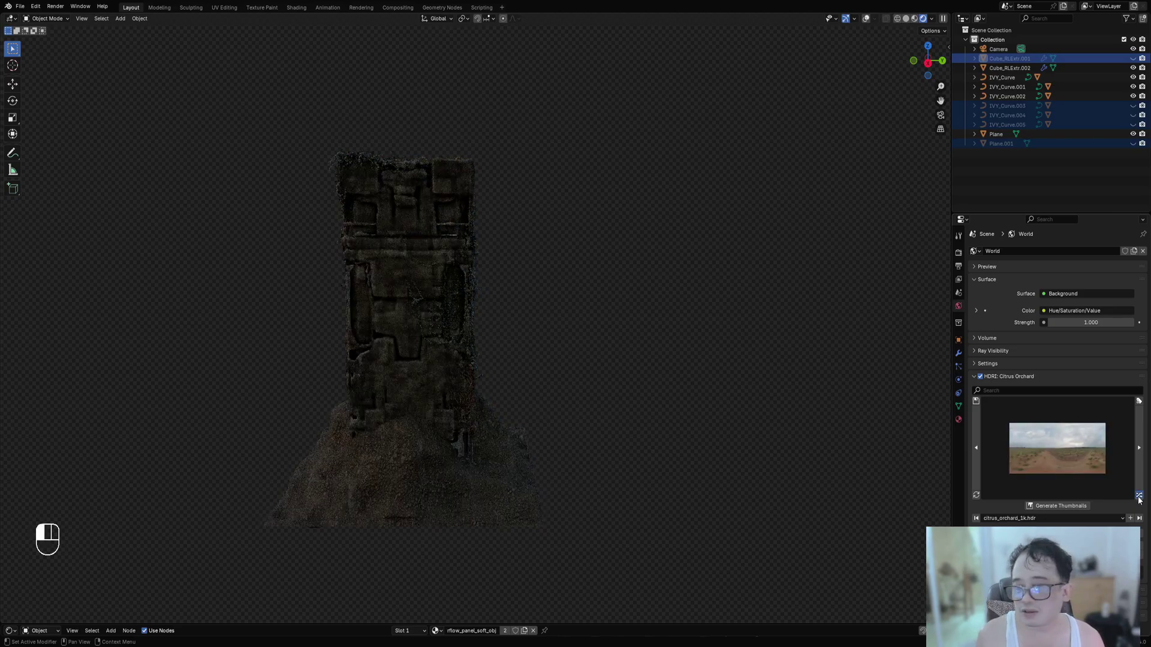
left_click(1140, 496)
Examine the larger tower, its ivy and its terrain base under the Hamburg Hbf lighting from several sides.
middle_click_drag(541, 355, 562, 394)
scroll(519, 222, "up", 2)
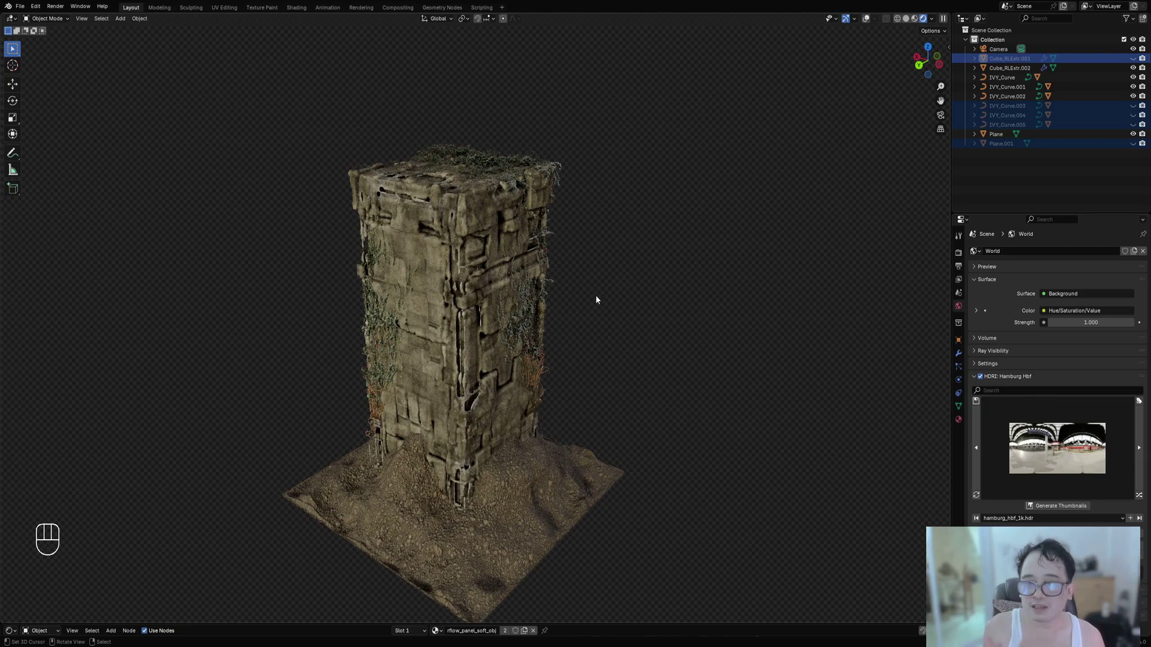
middle_click_drag(589, 322, 578, 362)
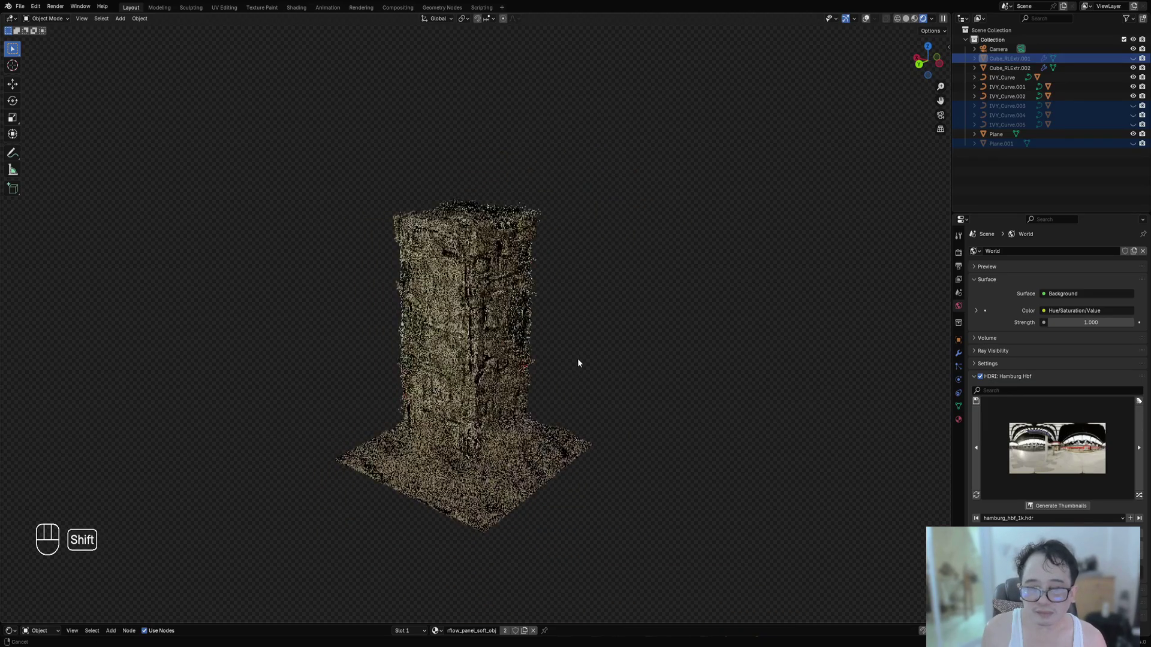
scroll(578, 362, "up", 1)
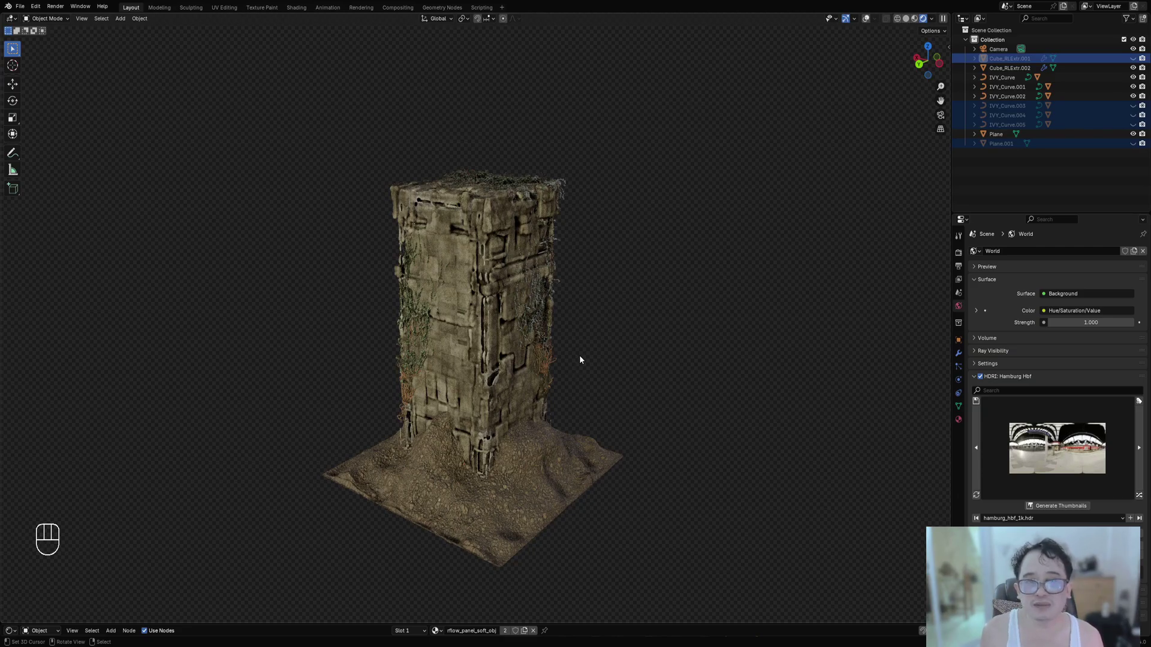
middle_click_drag(579, 359, 381, 291)
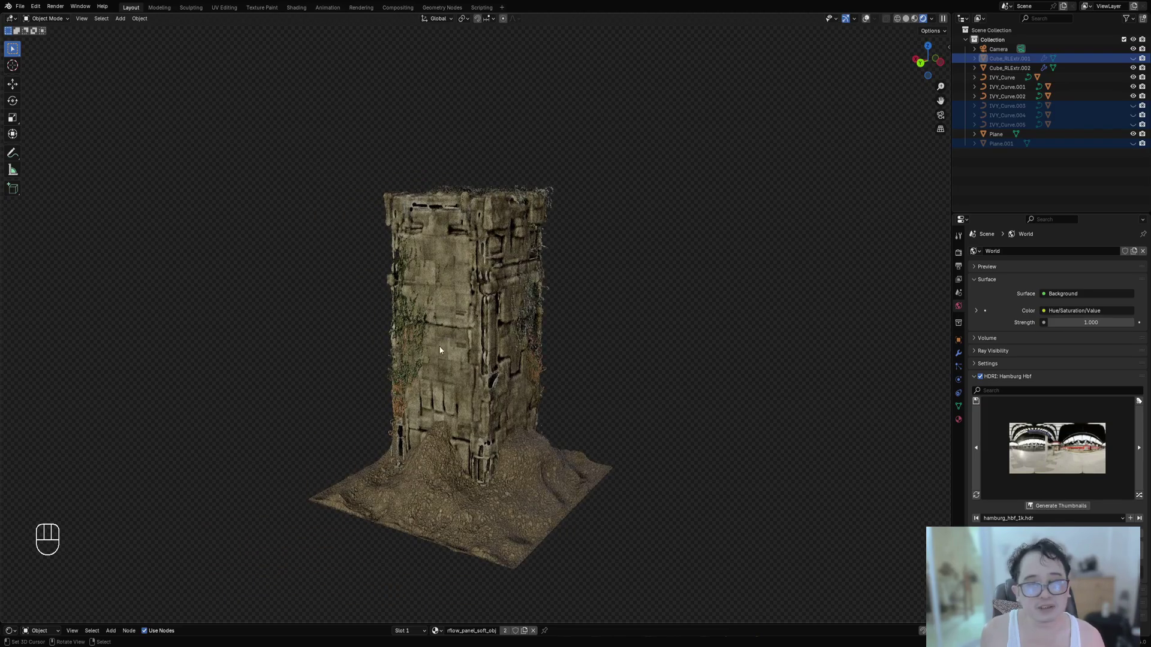
middle_click_drag(485, 391, 492, 306)
scroll(571, 300, "up", 2)
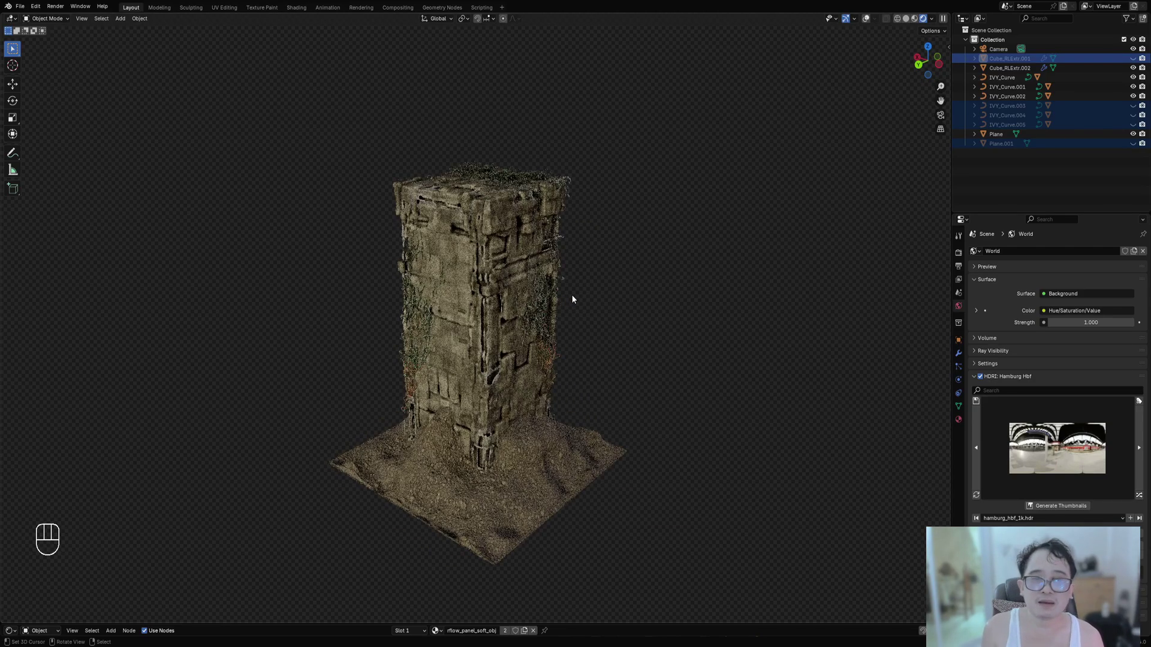
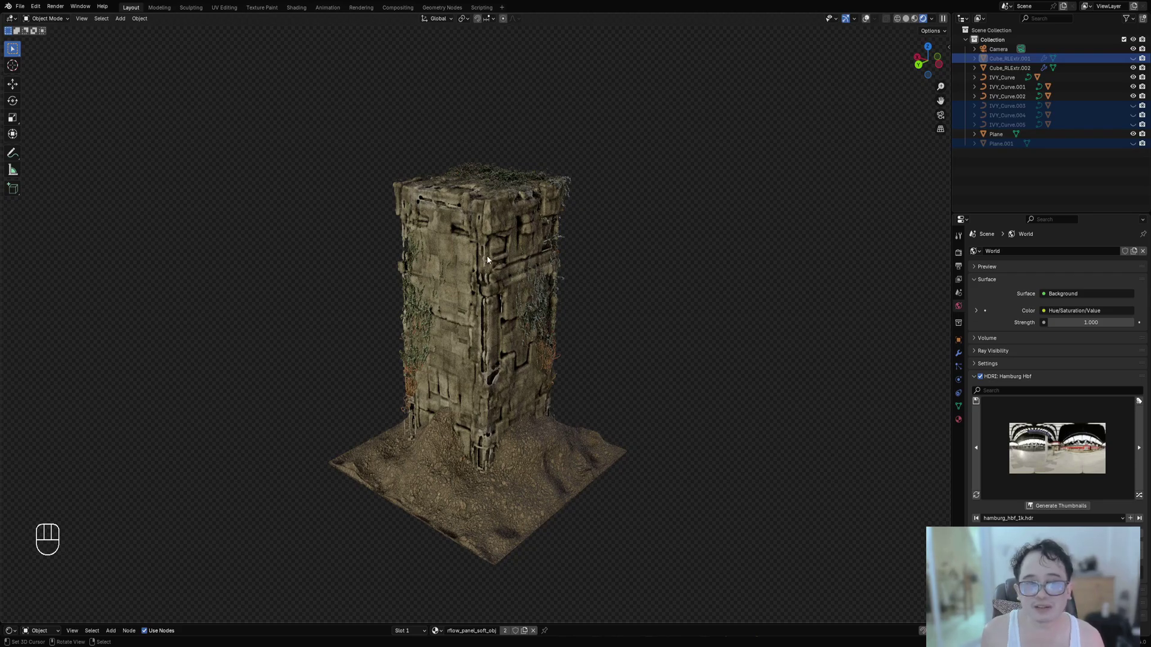
middle_click_drag(463, 351, 582, 342)
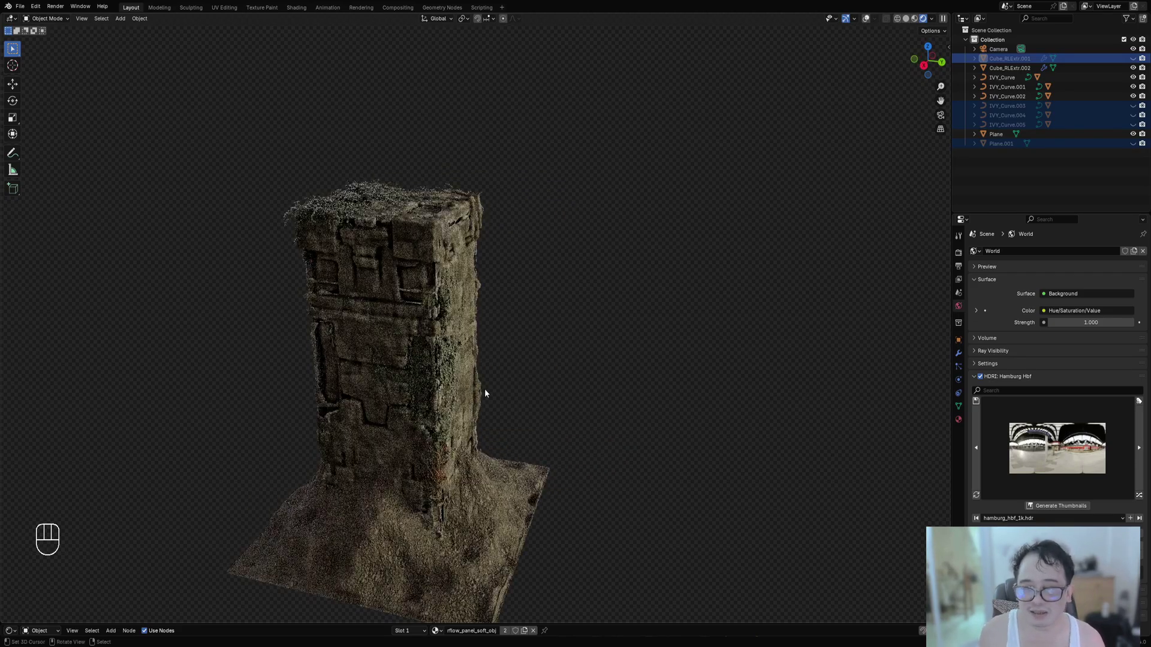
mouse_move(484, 389)
middle_mouse_down("shift")
mouse_move(558, 289)
mouse_move(490, 283)
mouse_move(537, 367)
mouse_move(586, 313)
mouse_move(552, 380)
mouse_move(577, 371)
mouse_move(559, 411)
mouse_move(591, 477)
mouse_move(623, 451)
mouse_move(538, 387)
middle_mouse_up("shift")
scroll(527, 327, "up", 3)
scroll(557, 287, "down", 4)
Inspect the larger tower in solid shading by selecting individual ivy curves, ending with the tower mesh selected.
key("z")
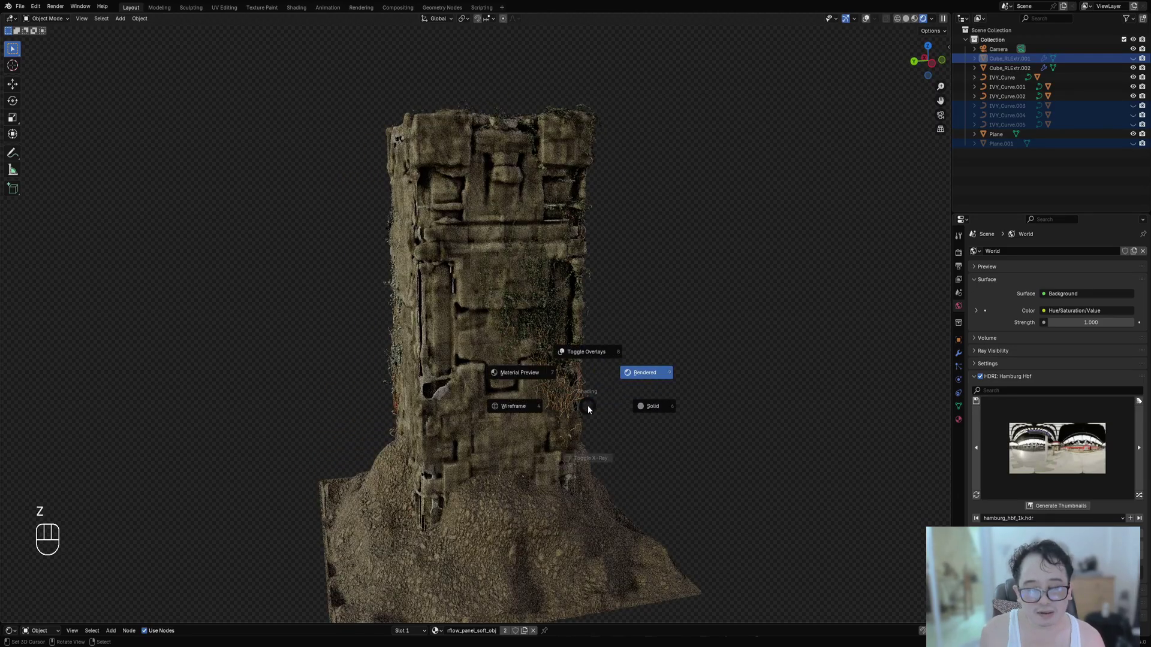
left_click(656, 407)
left_click(581, 394)
key("shift+alt+z")
key("shift+alt+z")
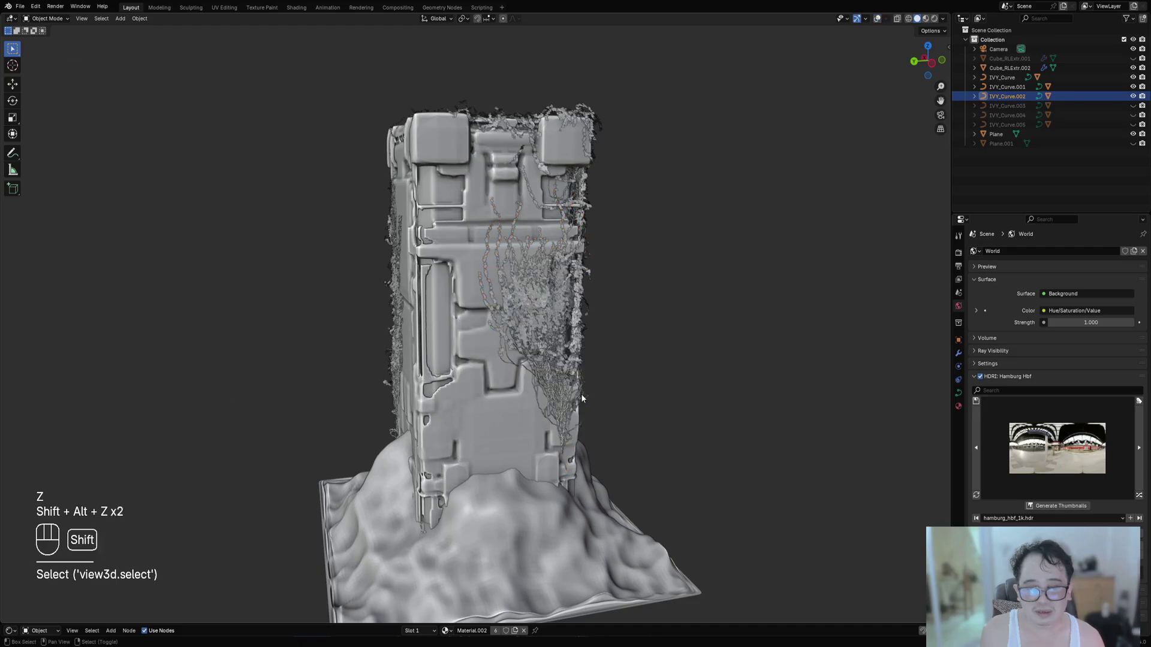
mouse_move(577, 379)
middle_mouse_down()
mouse_move(592, 394)
mouse_move(578, 387)
middle_mouse_up()
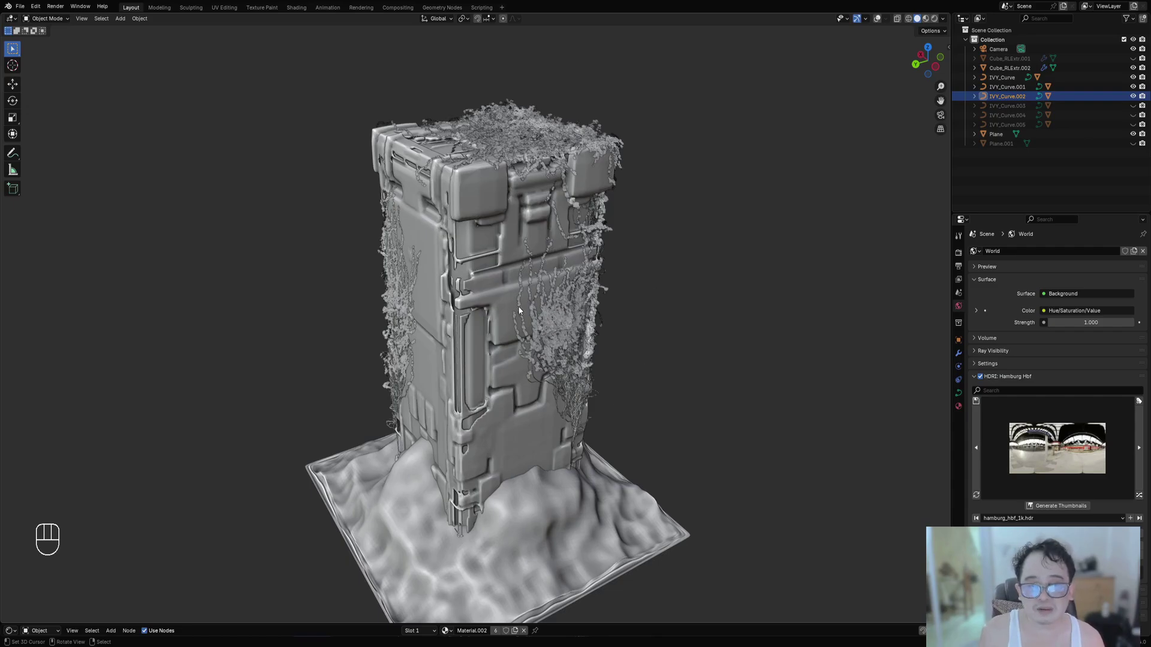
middle_click_drag(518, 311, 437, 311)
key("alt+a")
left_click(437, 309, "alt+shift")
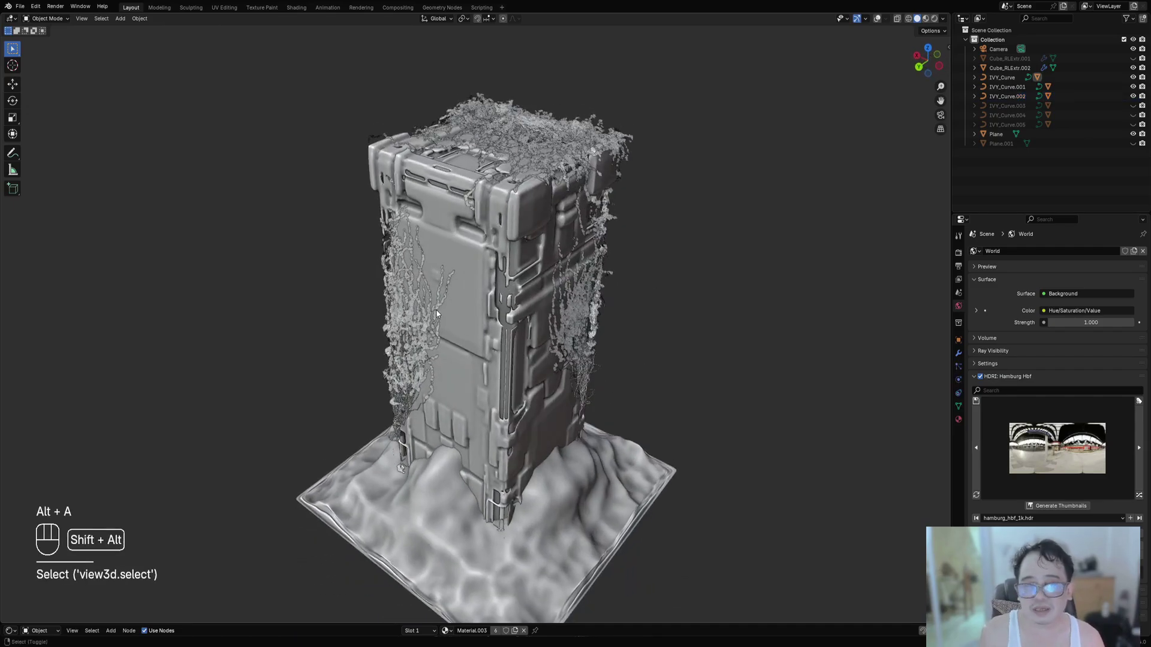
key("shift+alt+z")
key("shift+alt+z")
left_click(466, 337)
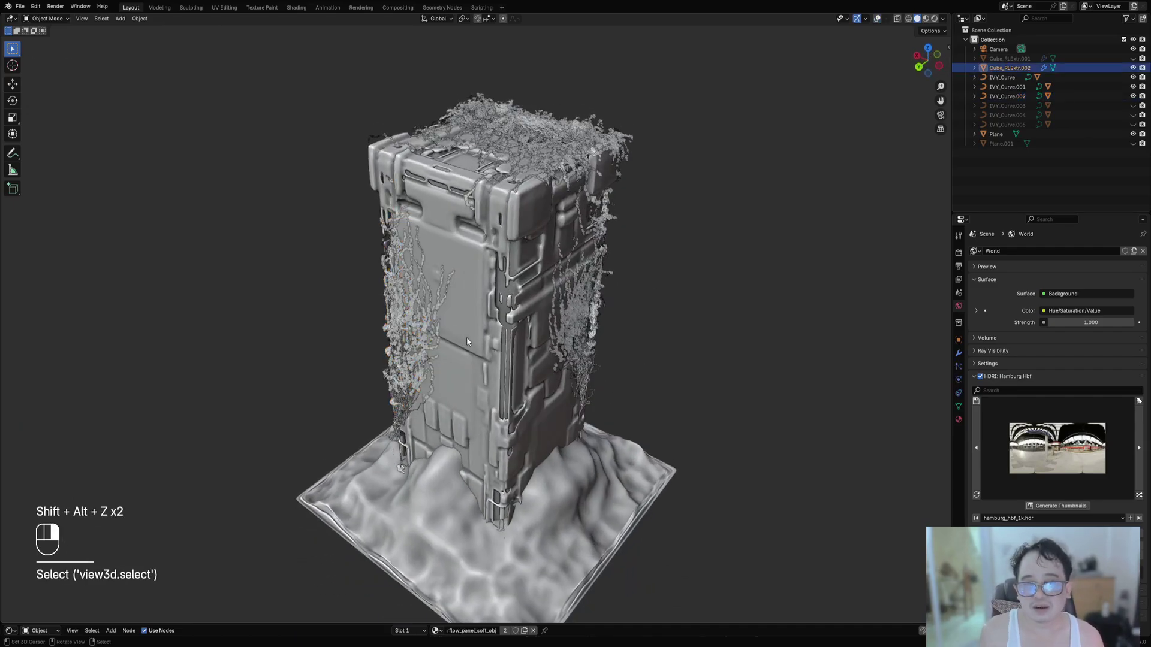
middle_click_drag(585, 326, 579, 313)
Return to rendered shading and examine the larger tower's faces, hanging ivy and terrain from different angles.
key("z")
left_click(637, 280)
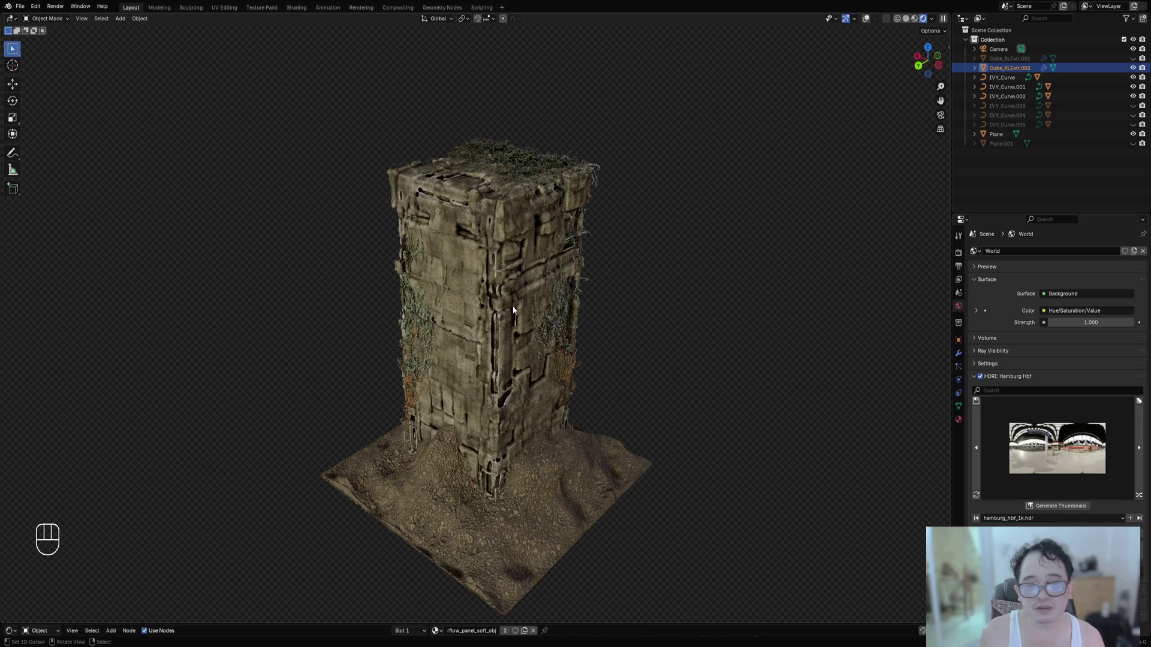
middle_click_drag(513, 309, 533, 364)
middle_click_drag(733, 293, 697, 293)
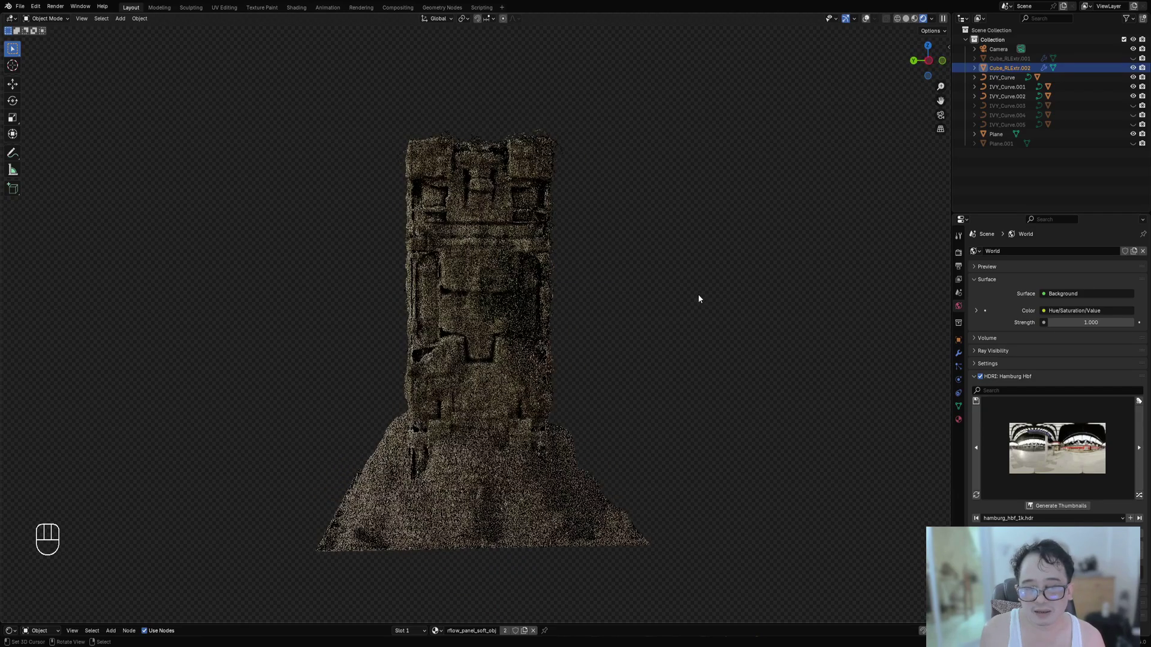
middle_click_drag(606, 303, 599, 341)
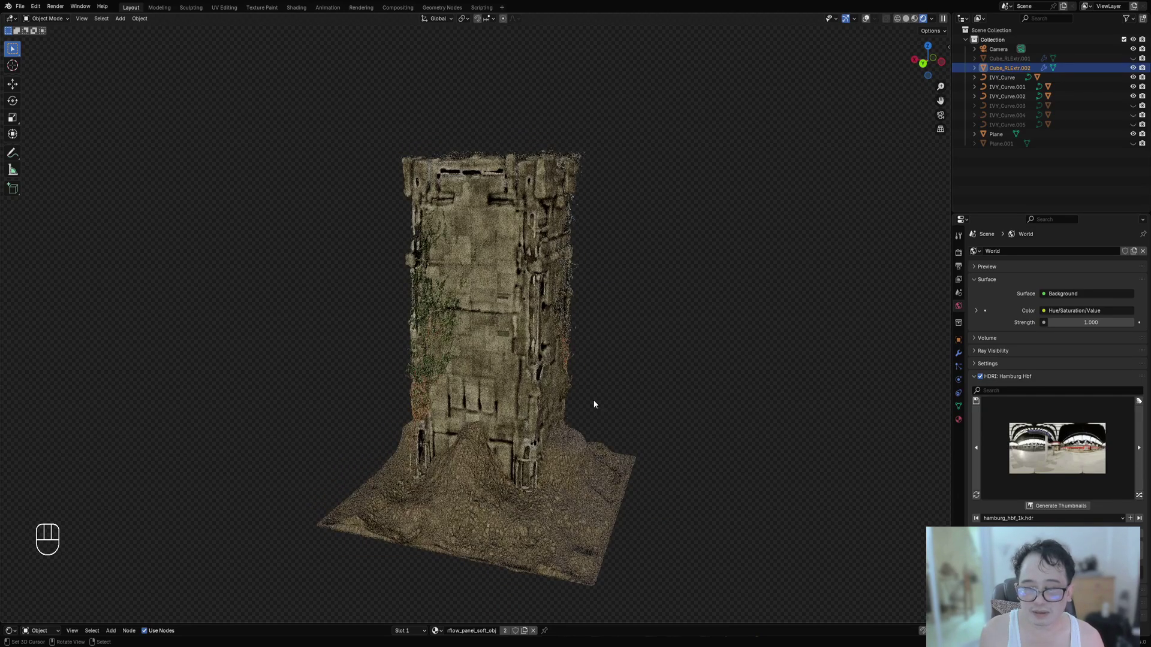
middle_click_drag(575, 522, 645, 499)
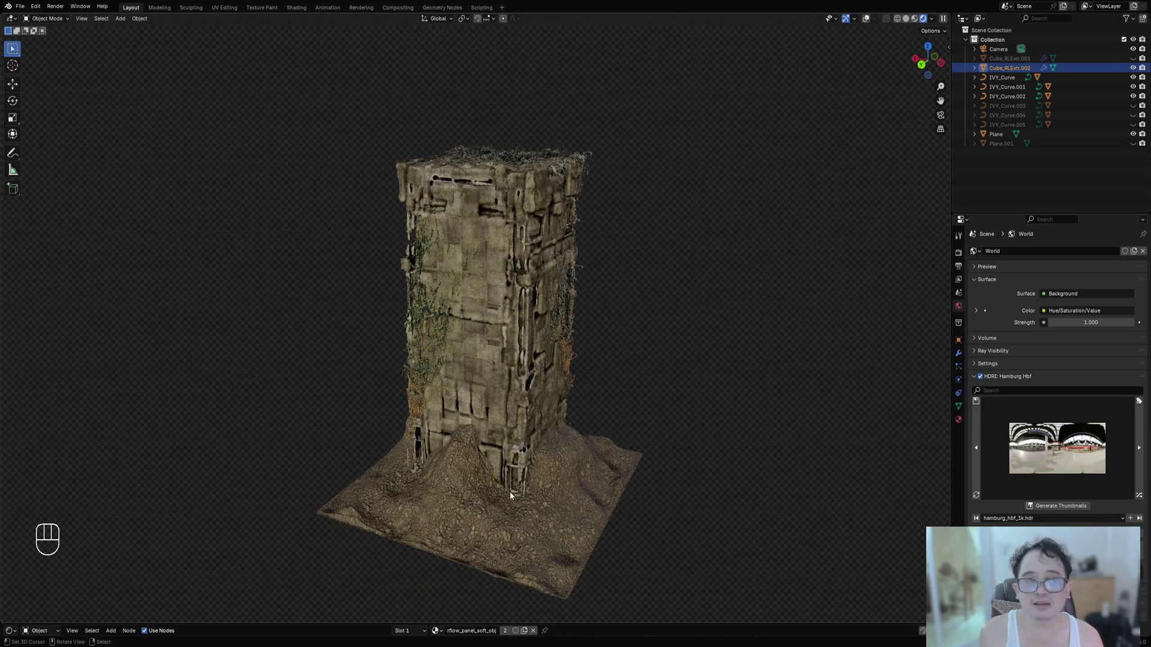
middle_click_drag(509, 491, 580, 463)
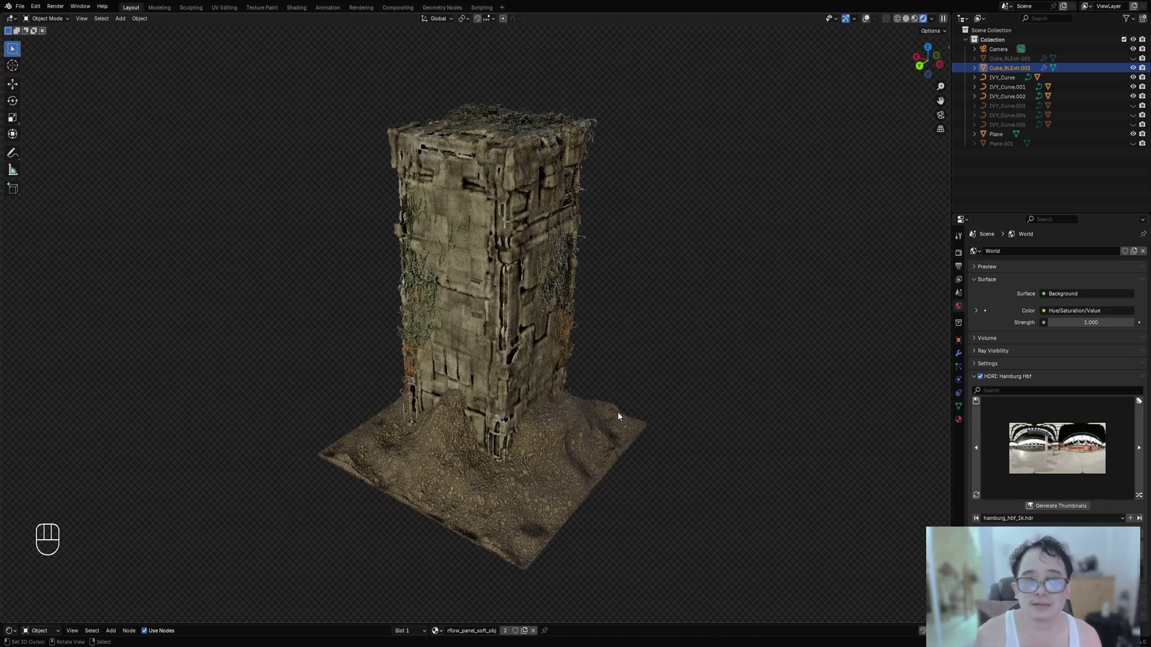
middle_click_drag(617, 411, 756, 440)
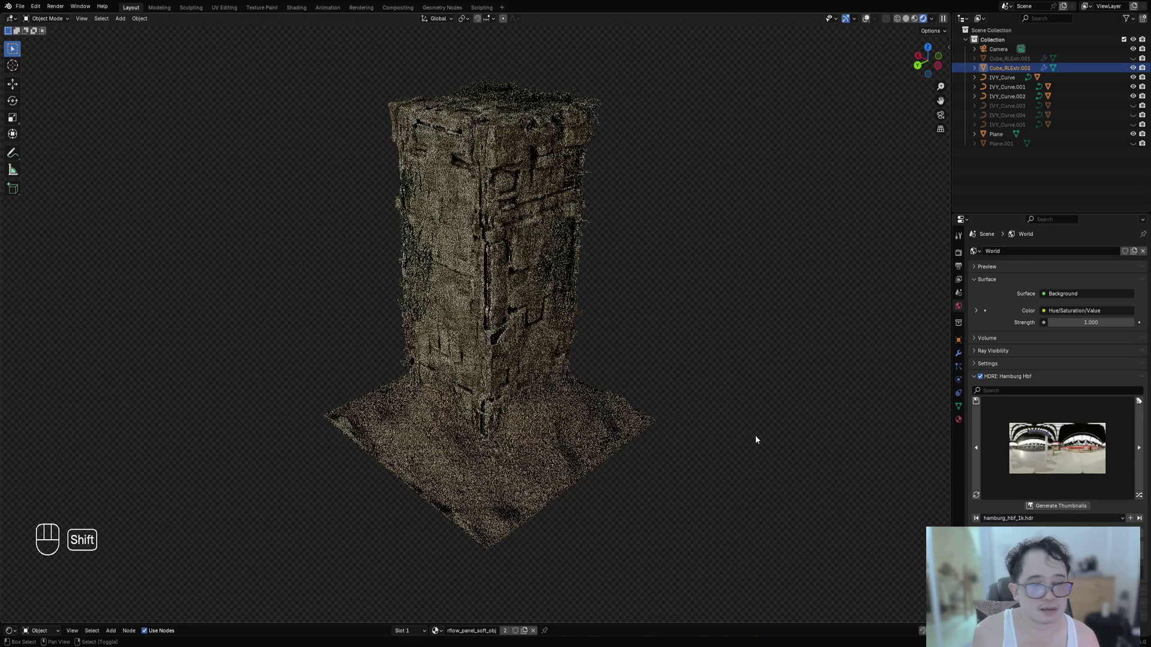
Shuffle the world's HDRI through Neon Photostudio to Dreifaltigkeitsberg, checking the tower under each lighting.
left_click(1017, 378)
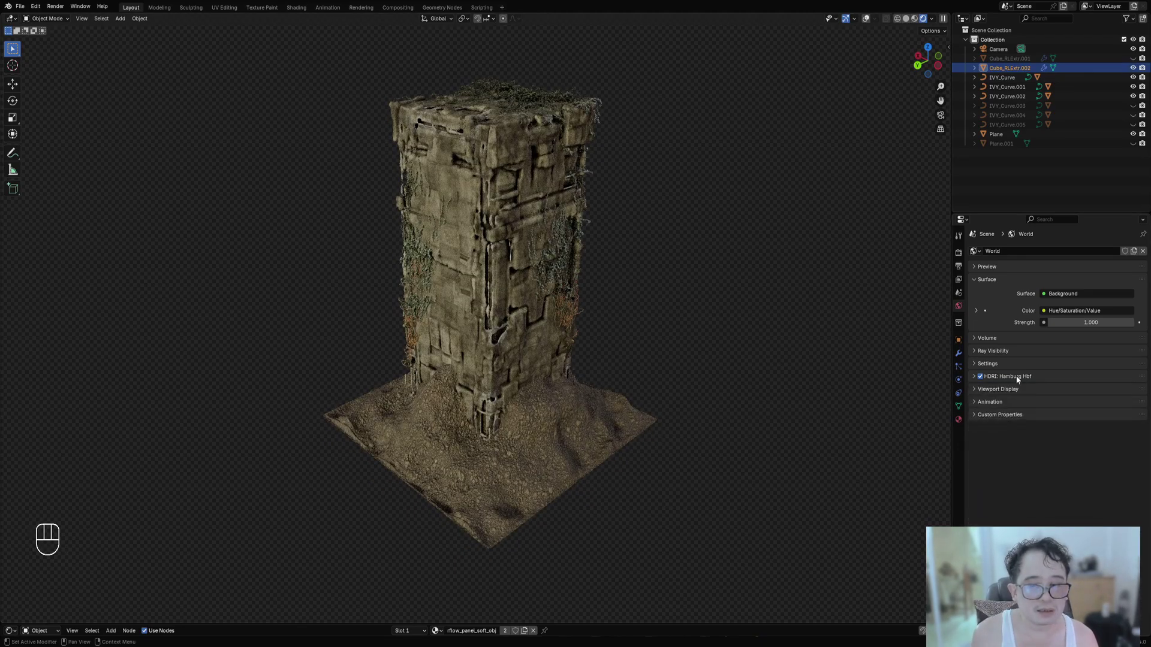
left_click(1017, 377)
middle_click_drag(660, 411, 622, 416)
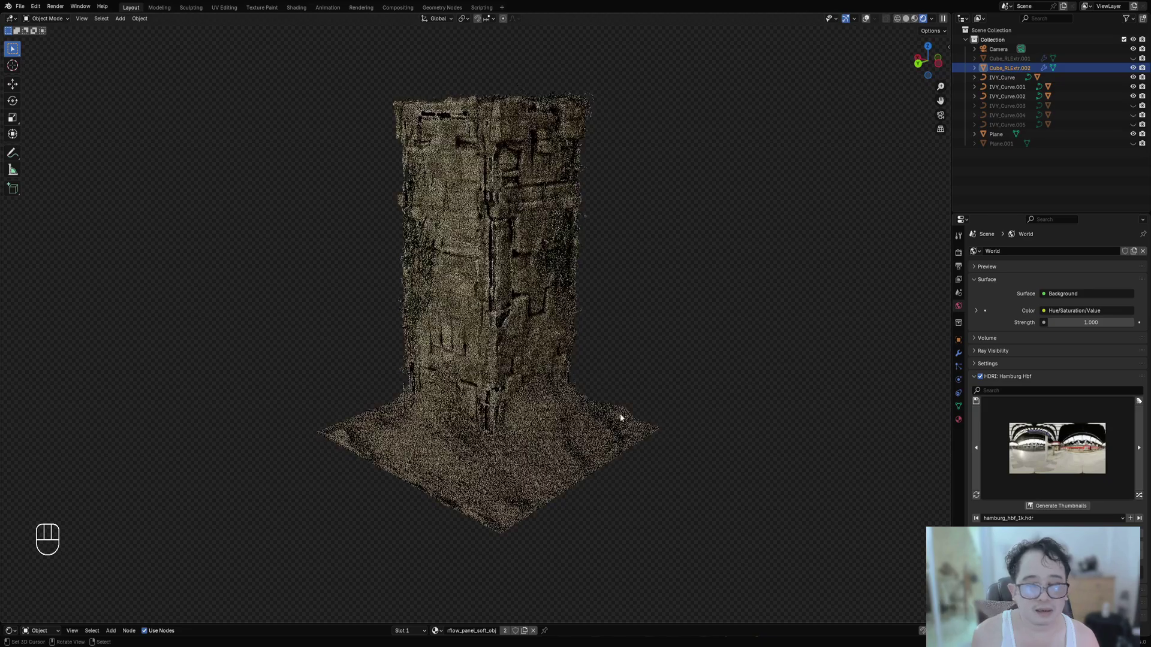
left_click(1139, 496)
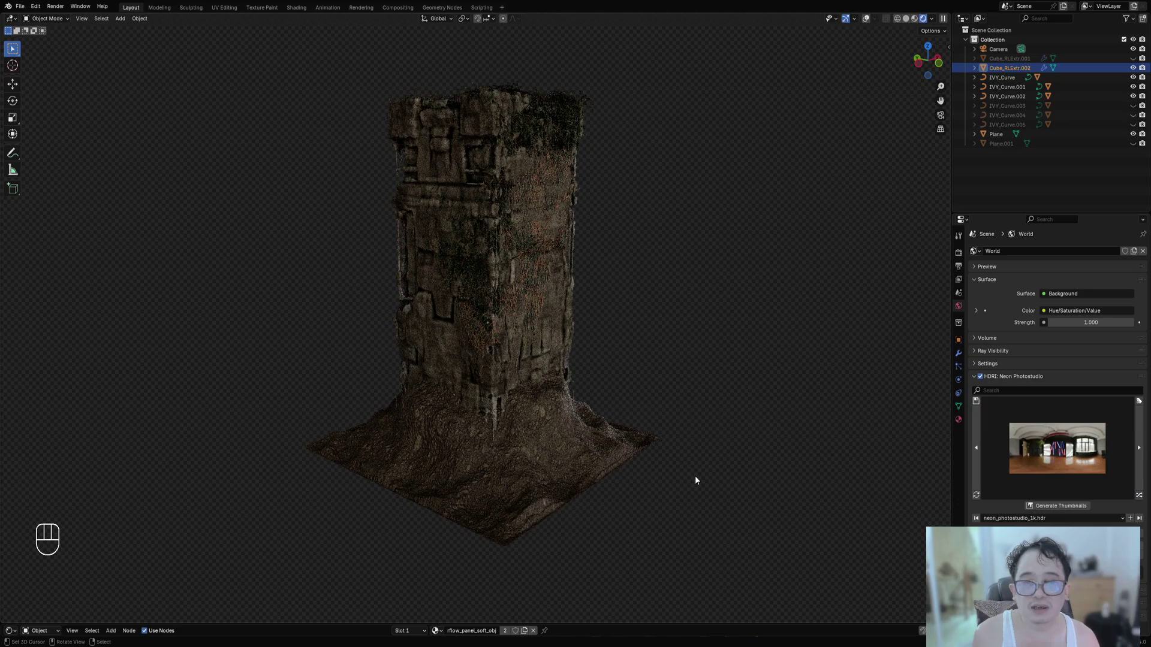
middle_click_drag(696, 476, 670, 501)
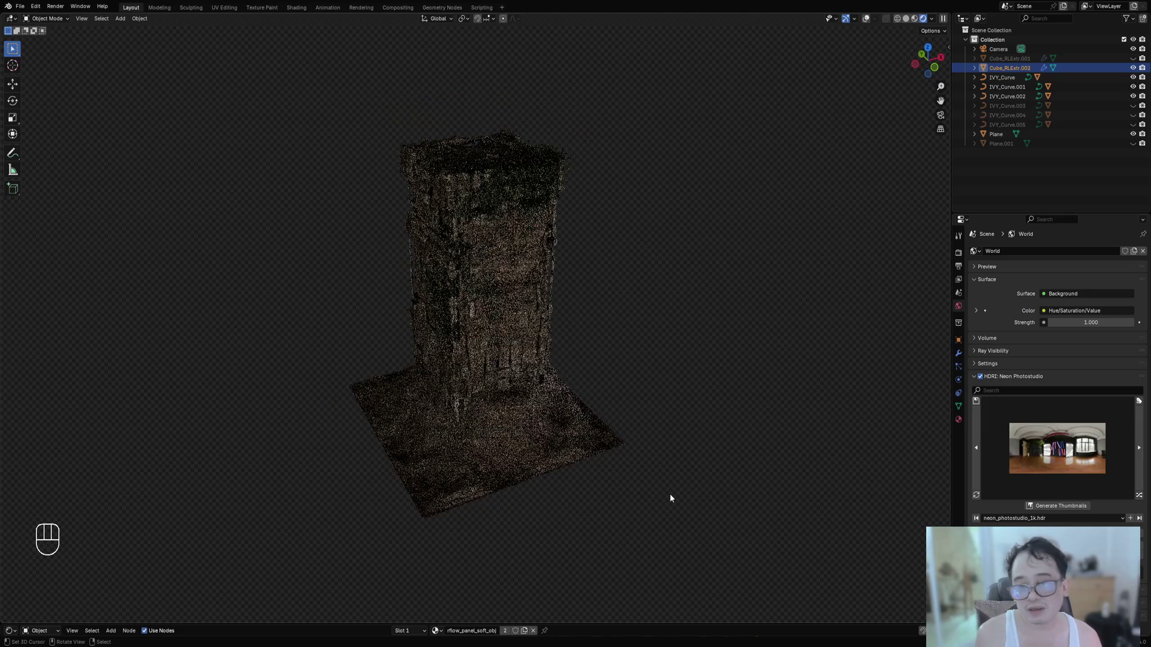
left_click(1139, 497)
middle_click_drag(712, 450, 653, 455)
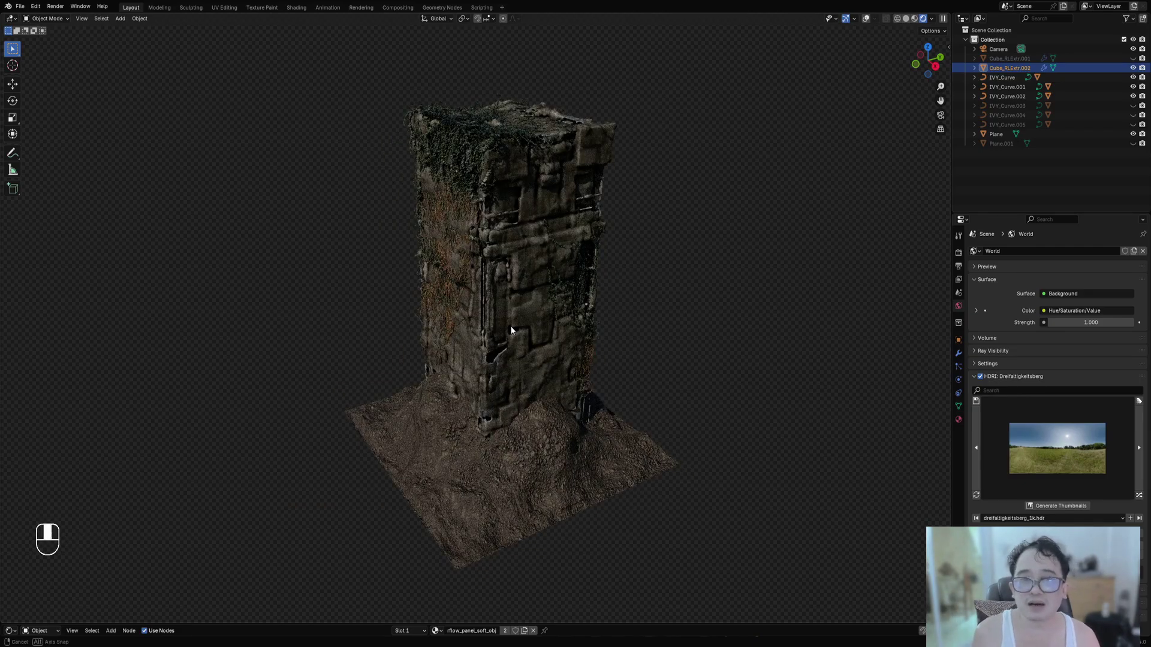
middle_click_drag(573, 405, 524, 329)
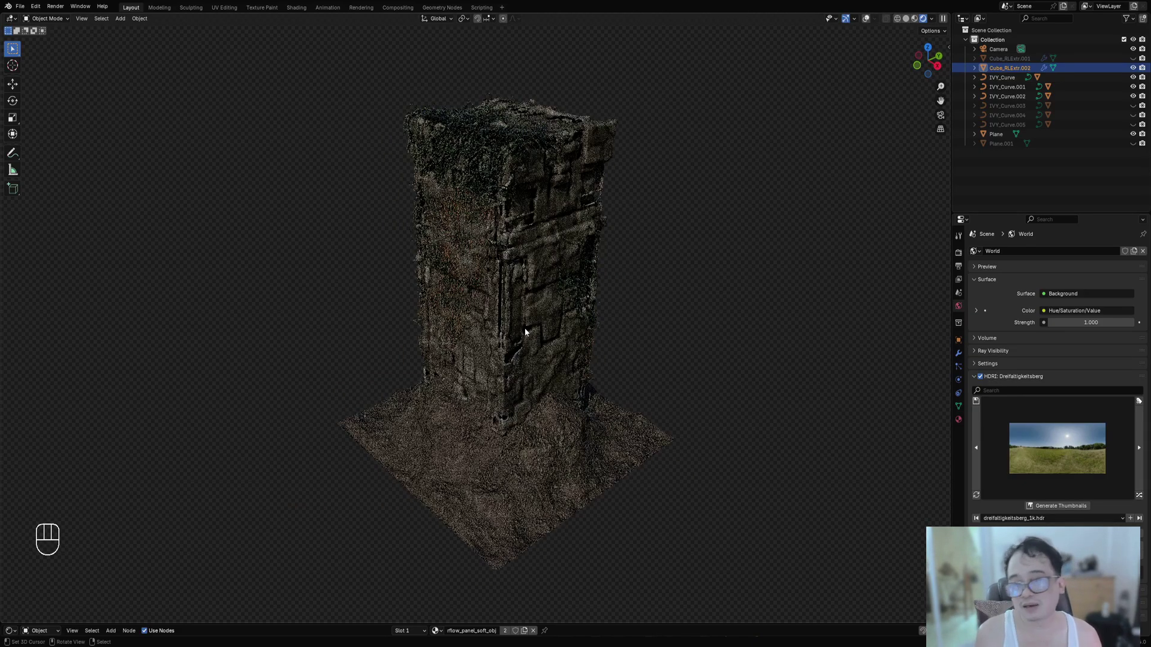
Select the ivy leaves at the tower's top, show the overlays, and enlarge the shader editor to display their material nodes.
left_click(474, 147)
key("shift+alt+z")
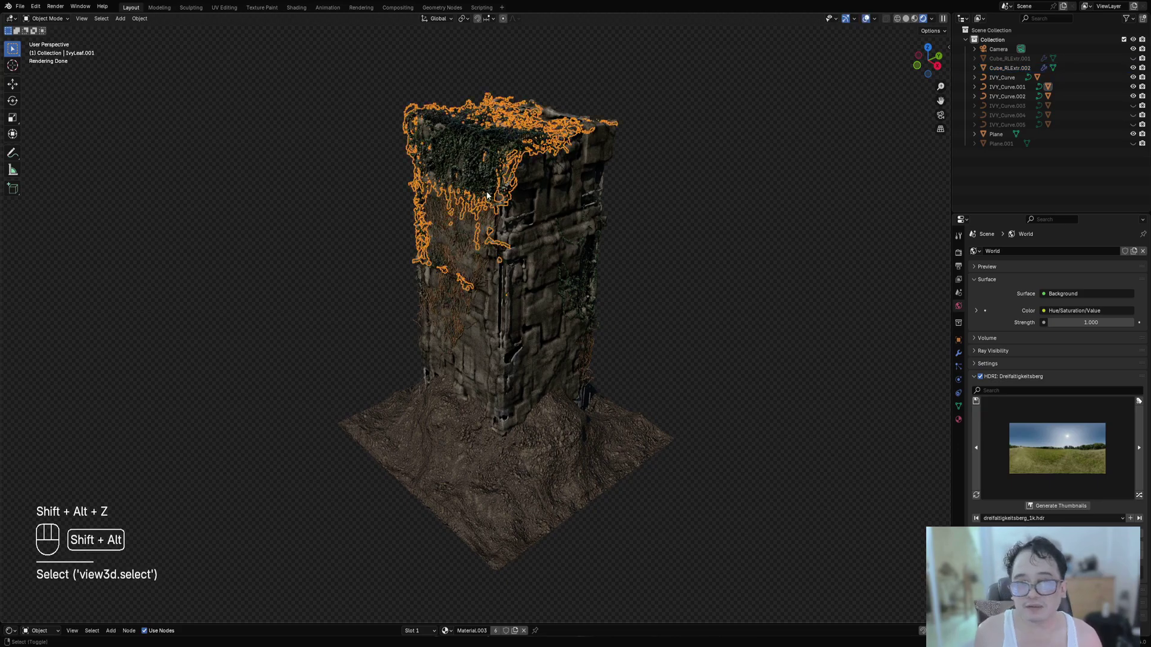
left_click_drag(697, 625, 697, 415)
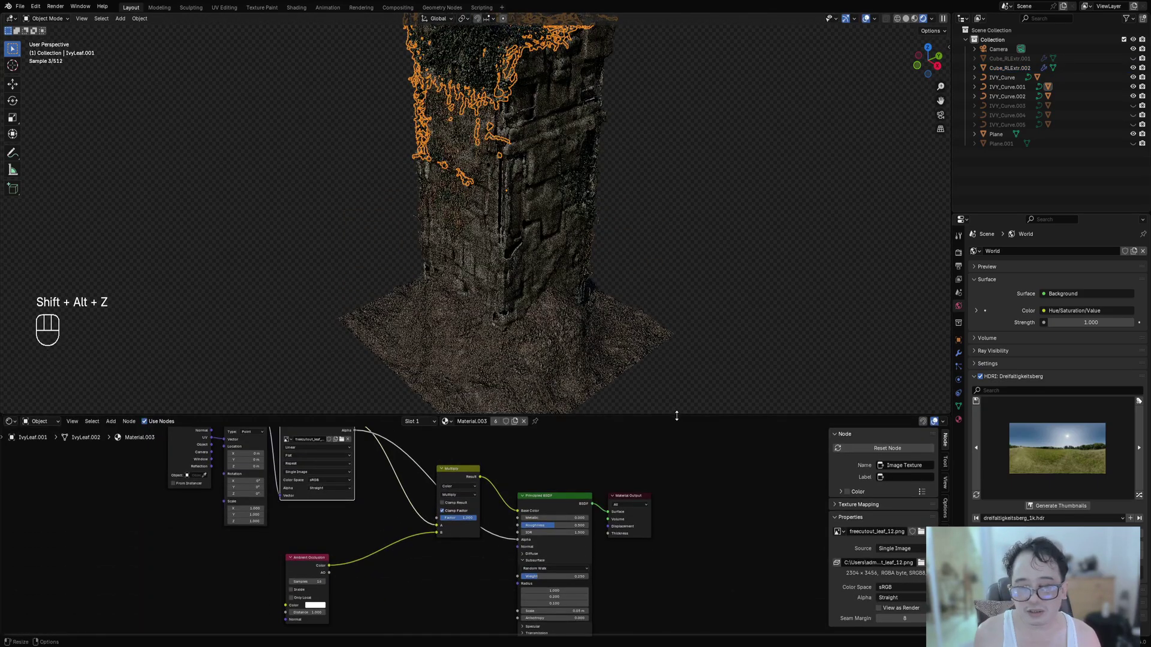
middle_click_drag(435, 520, 480, 525)
scroll(523, 596, "up", 2)
scroll(531, 492, "down", 1)
Insert a Hue/Saturation/Value node between the leaf image texture's color and the Multiply node, rearranging the nodes to make room.
left_click_drag(531, 491, 465, 541)
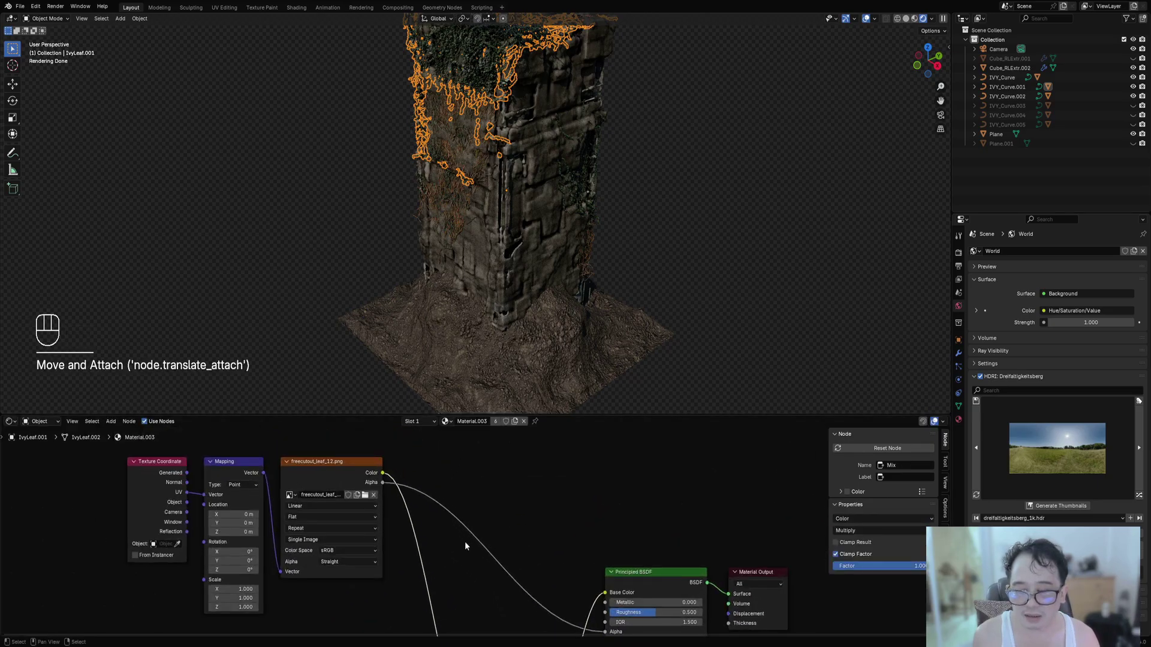
scroll(465, 541, "down", 4)
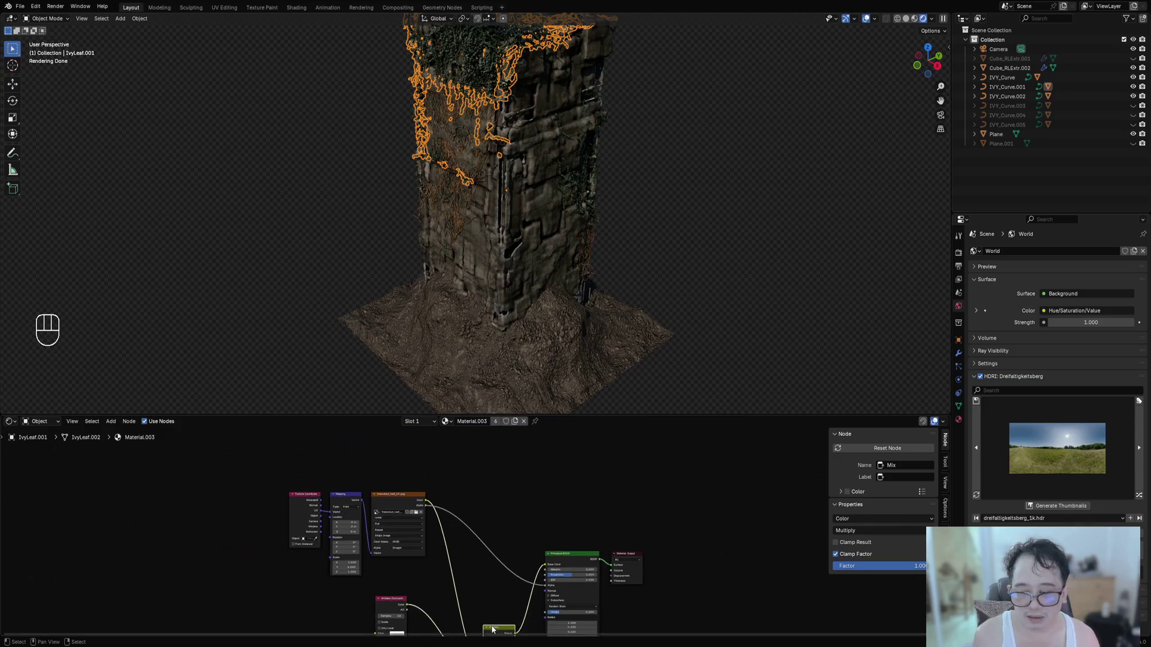
left_click_drag(492, 628, 467, 495)
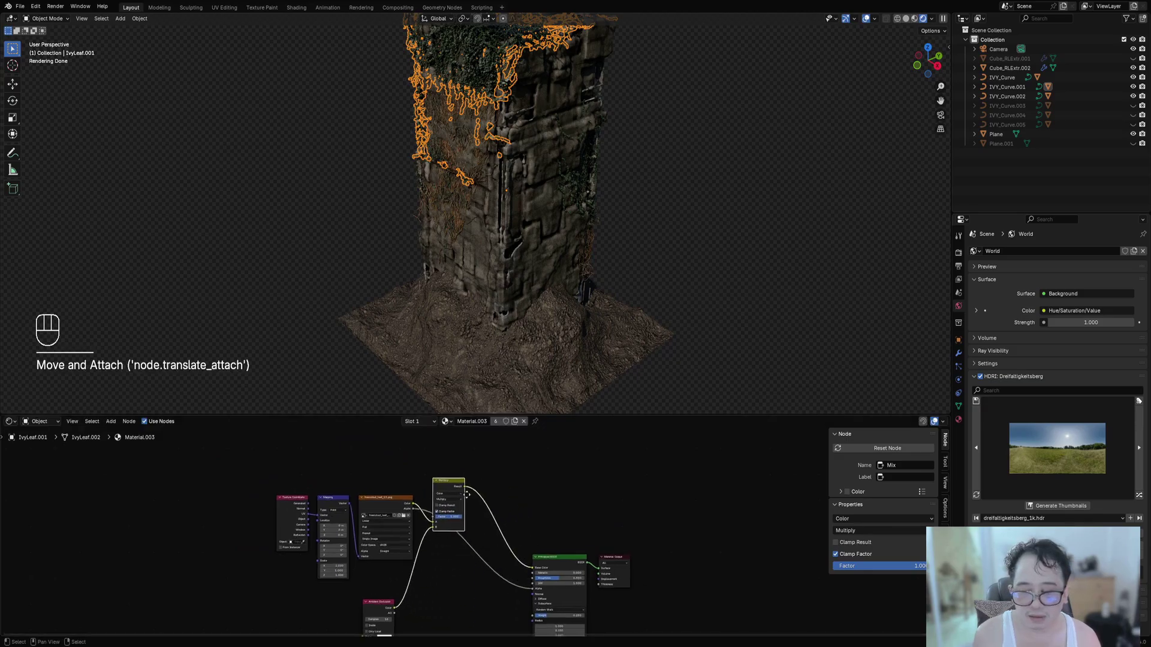
scroll(467, 494, "up", 2)
key("shift+a")
mouse_move(443, 532)
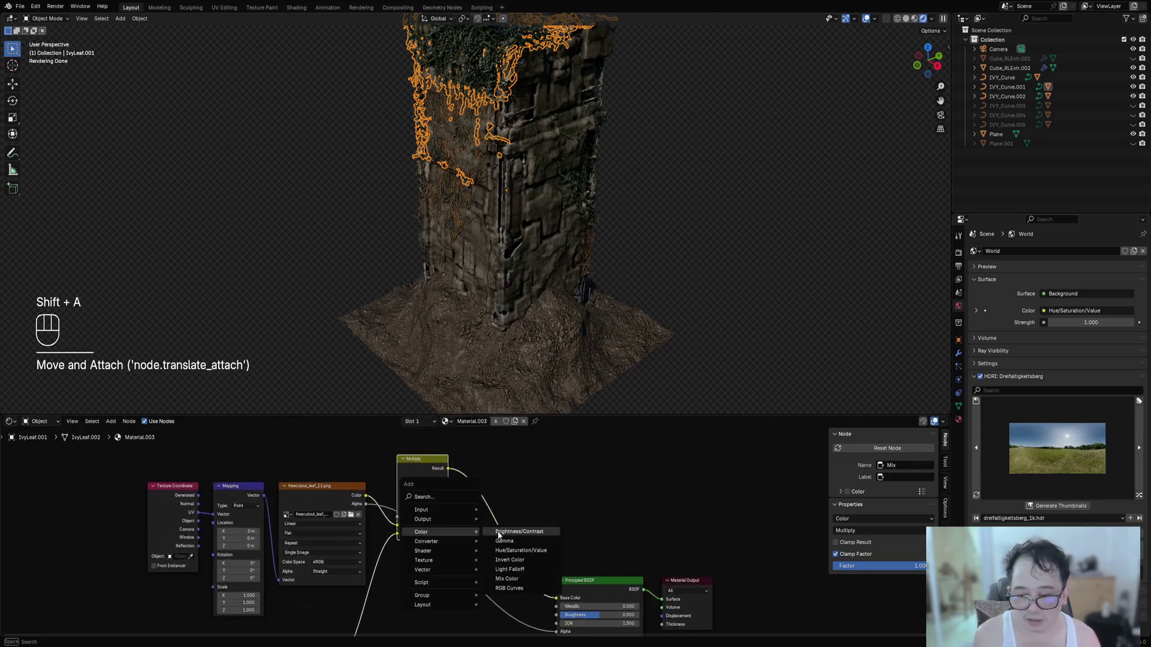
left_click(519, 550)
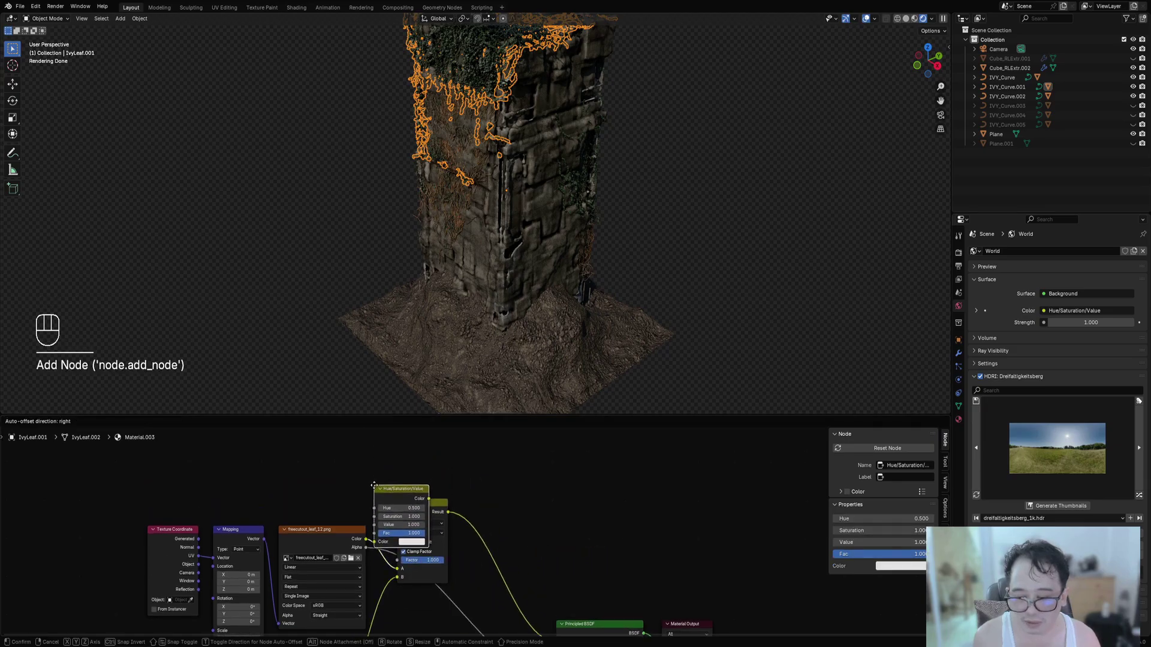
left_click(374, 485)
left_click_drag(442, 501, 499, 509)
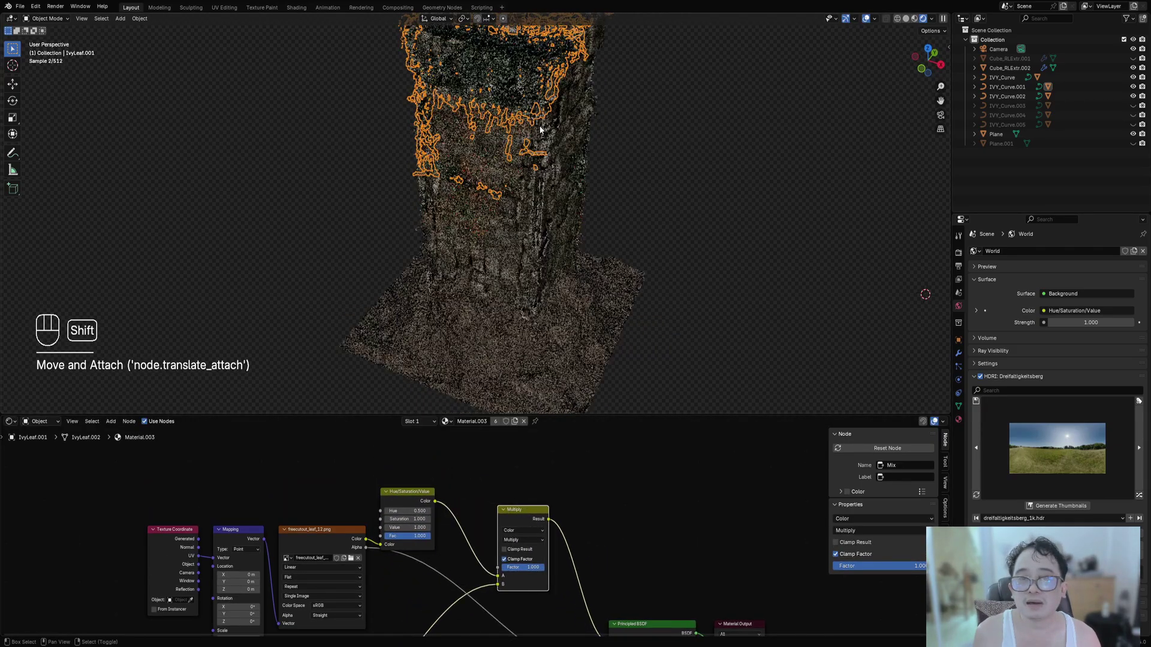
Hide the overlays and set the ivy leaf Hue/Saturation/Value node to hue 0.400, saturation 1.280 and value 1.420.
scroll(540, 128, "up", 5)
key("shift+alt+z")
scroll(486, 534, "up", 2)
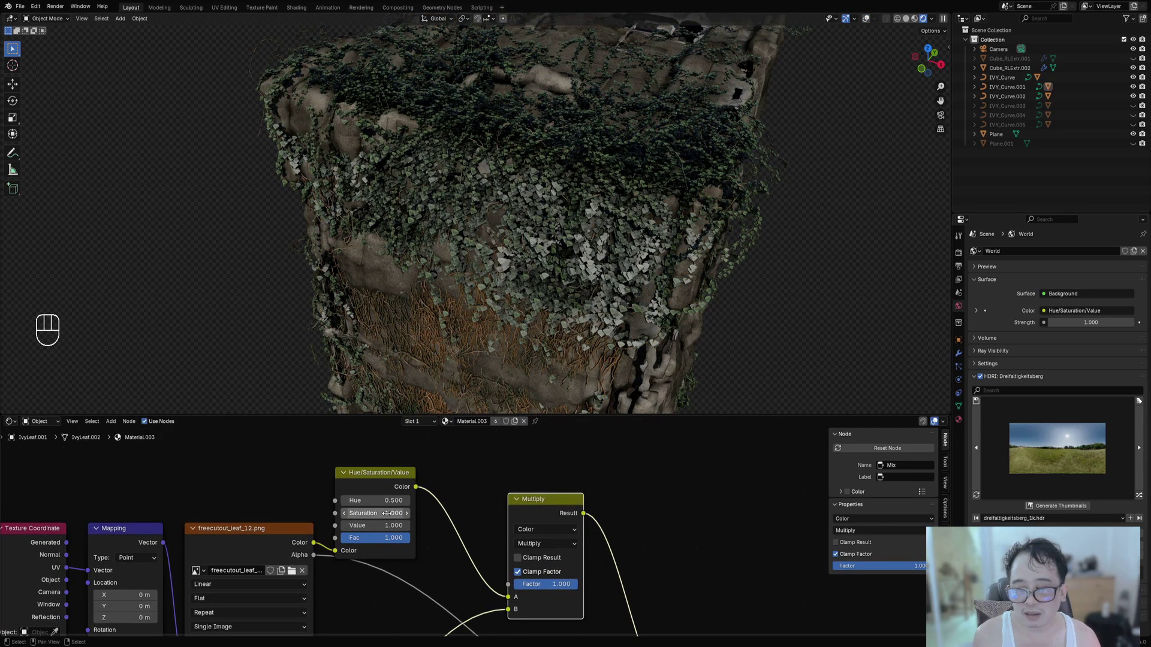
mouse_move(388, 516)
left_mouse_down("shift")
mouse_move(358, 517)
mouse_move(390, 501)
mouse_move(362, 500)
mouse_move(405, 513)
mouse_move(355, 525)
mouse_move(405, 525)
left_mouse_up("shift")
key("BackSpace")
scroll(623, 174, "down", 5)
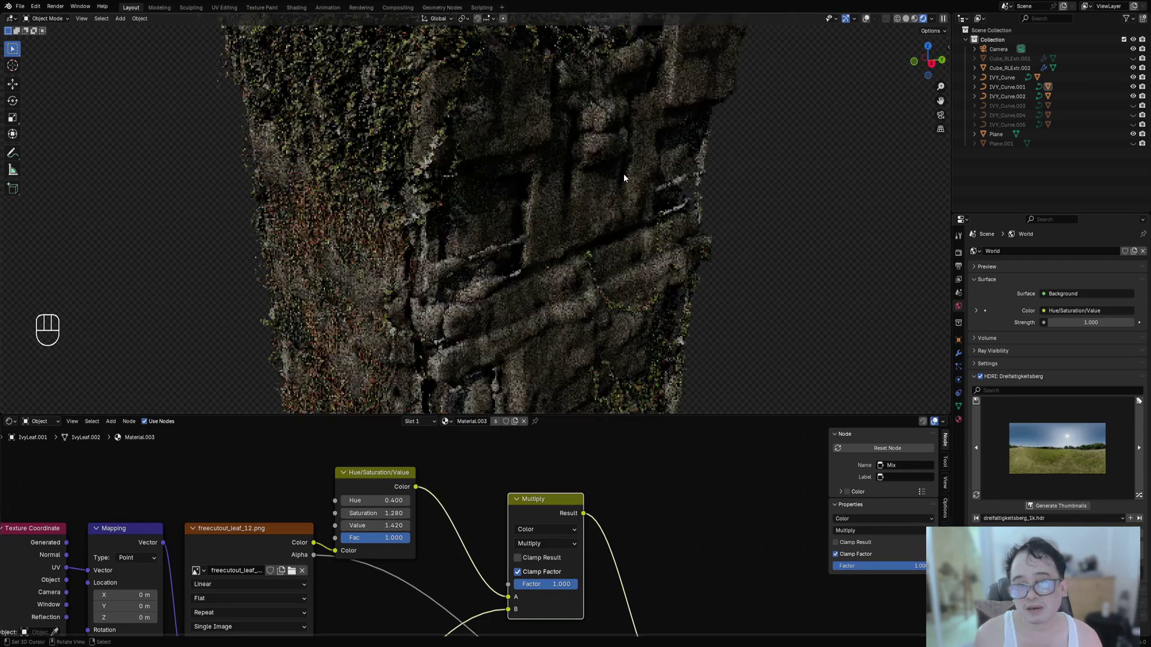
middle_click_drag(505, 201, 562, 247)
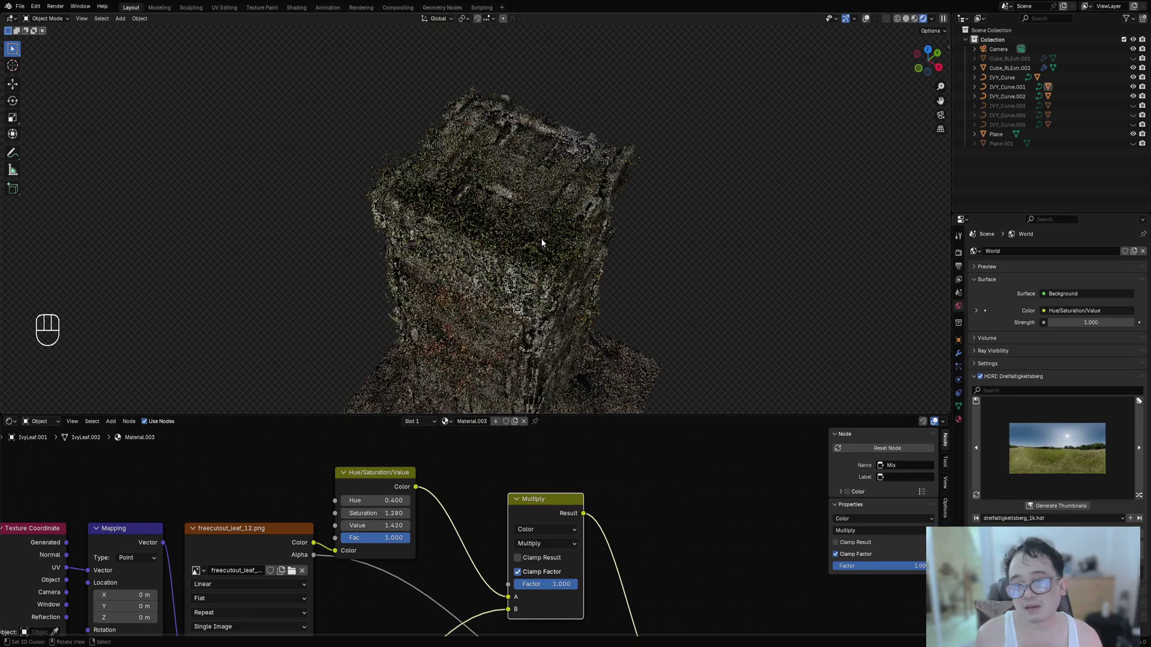
Set the leaf material's hue to 0.350 and value to 1.010 and check the ivy on the tower.
left_click_drag(390, 500, 359, 525, "shift")
middle_click_drag(549, 355, 552, 260)
middle_click_drag(465, 244, 519, 331)
scroll(566, 293, "up", 3)
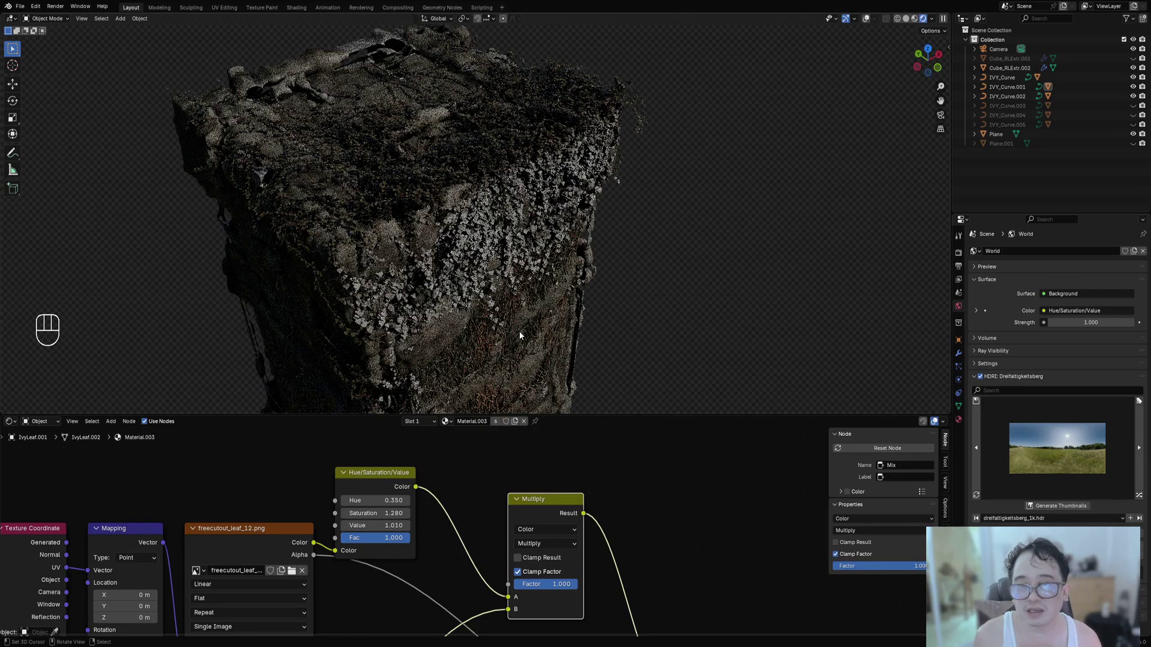
Inspect the ivy leaves up close and set their Principled BSDF roughness to 0.800.
scroll(419, 329, "up", 3)
middle_click_drag(418, 329, 585, 366, "shift")
scroll(585, 366, "up", 3)
scroll(392, 481, "down", 5)
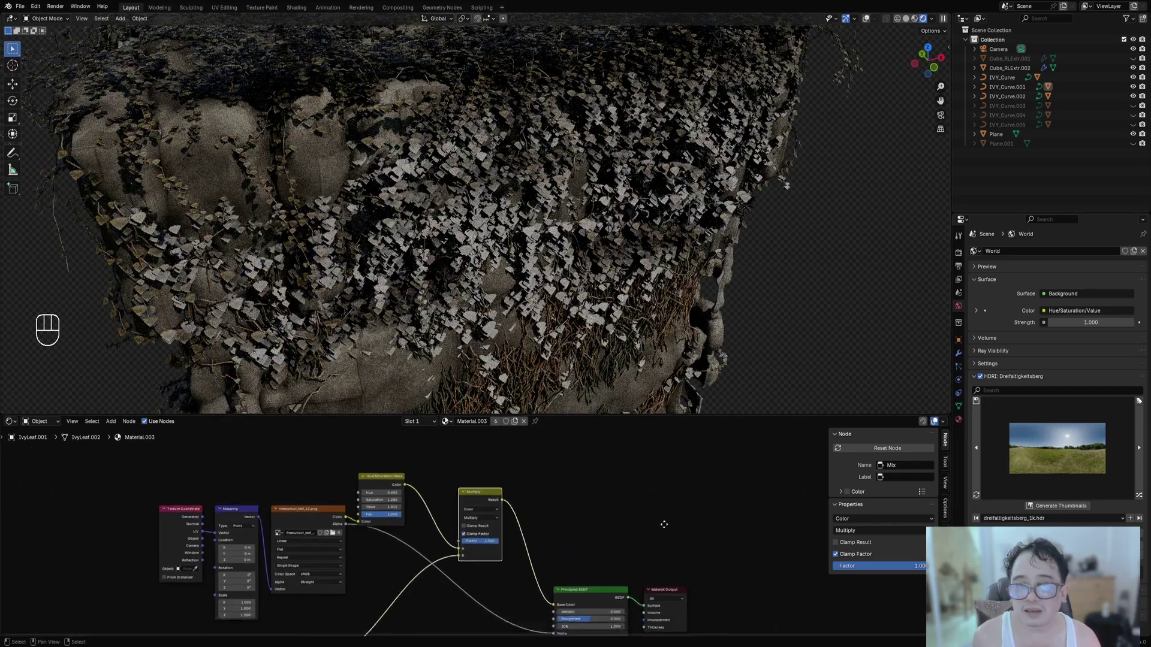
middle_click_drag(663, 524, 424, 611)
scroll(424, 611, "up", 4)
middle_click_drag(343, 523, 457, 433)
scroll(457, 433, "up", 1)
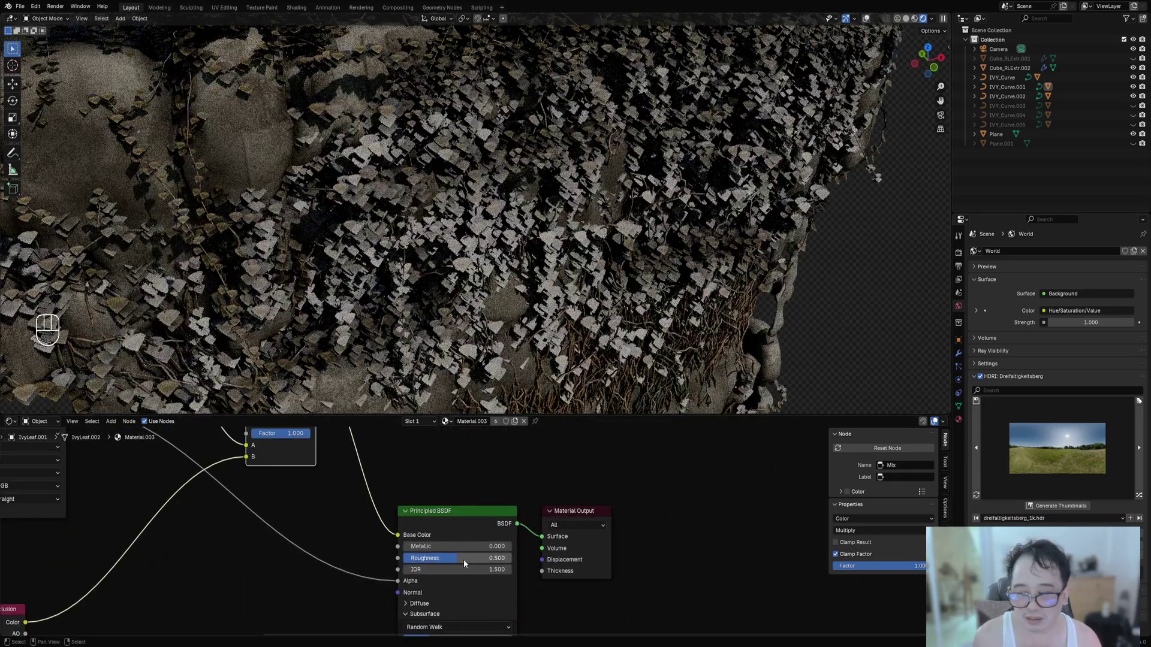
left_click_drag(463, 559, 494, 559)
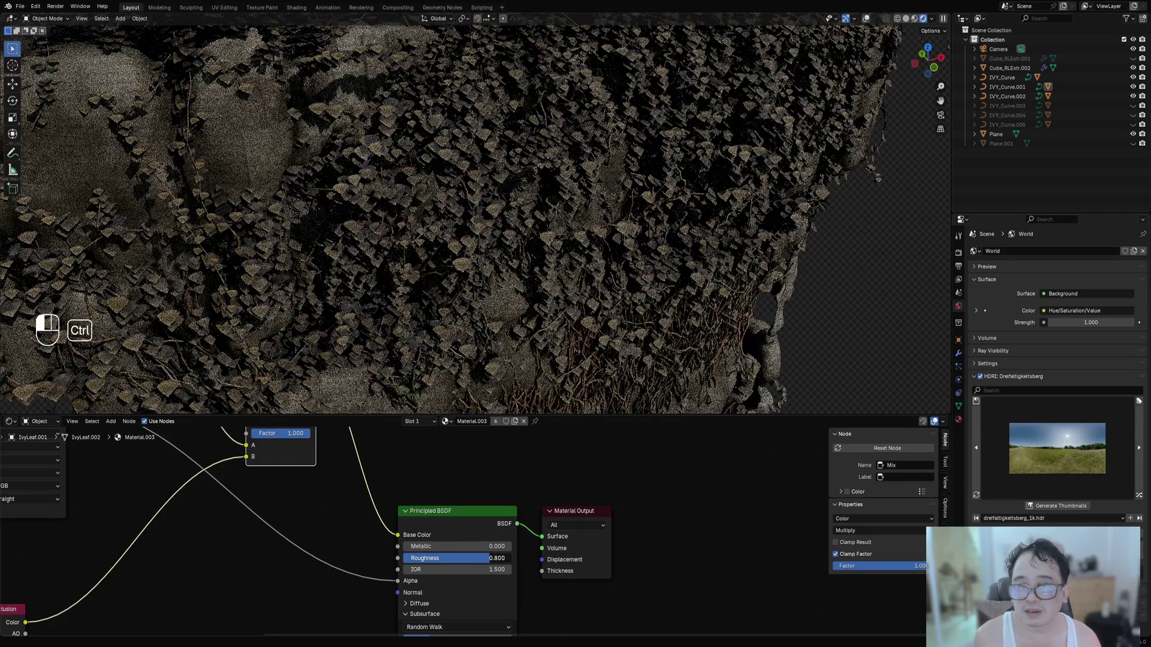
Examine the tower, its less glossy ivy and the terrain base from several sides in a maximized viewport.
scroll(465, 229, "down", 5)
middle_click_drag(466, 229, 599, 272)
key("ctrl+space")
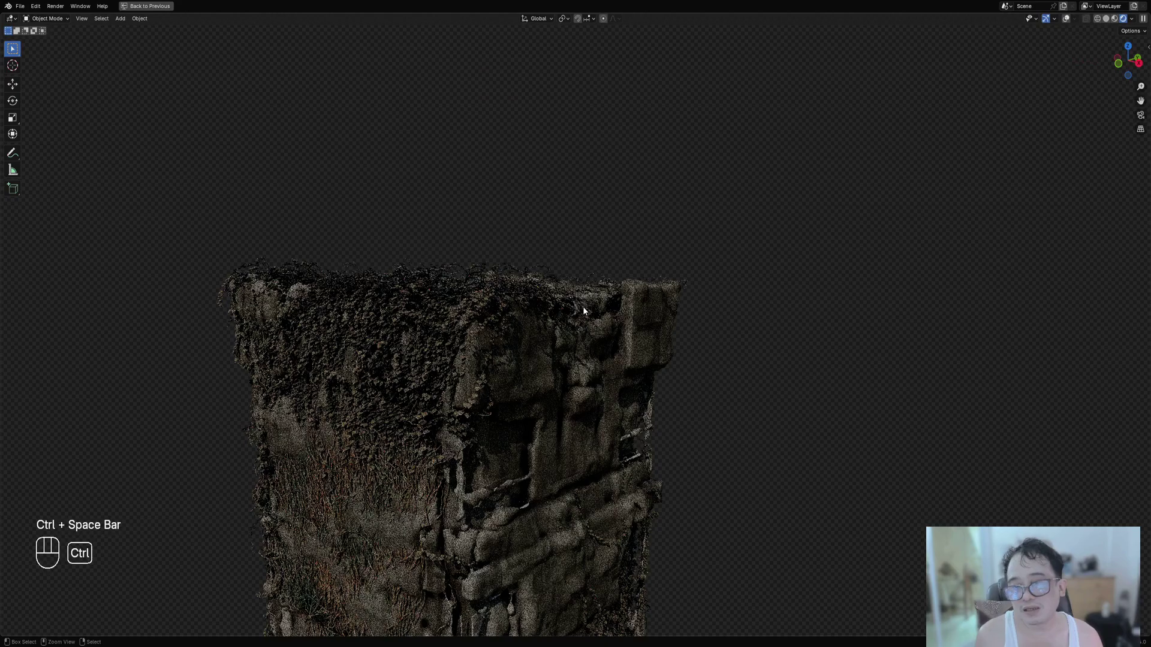
scroll(585, 306, "down", 2)
middle_click_drag(611, 352, 653, 388)
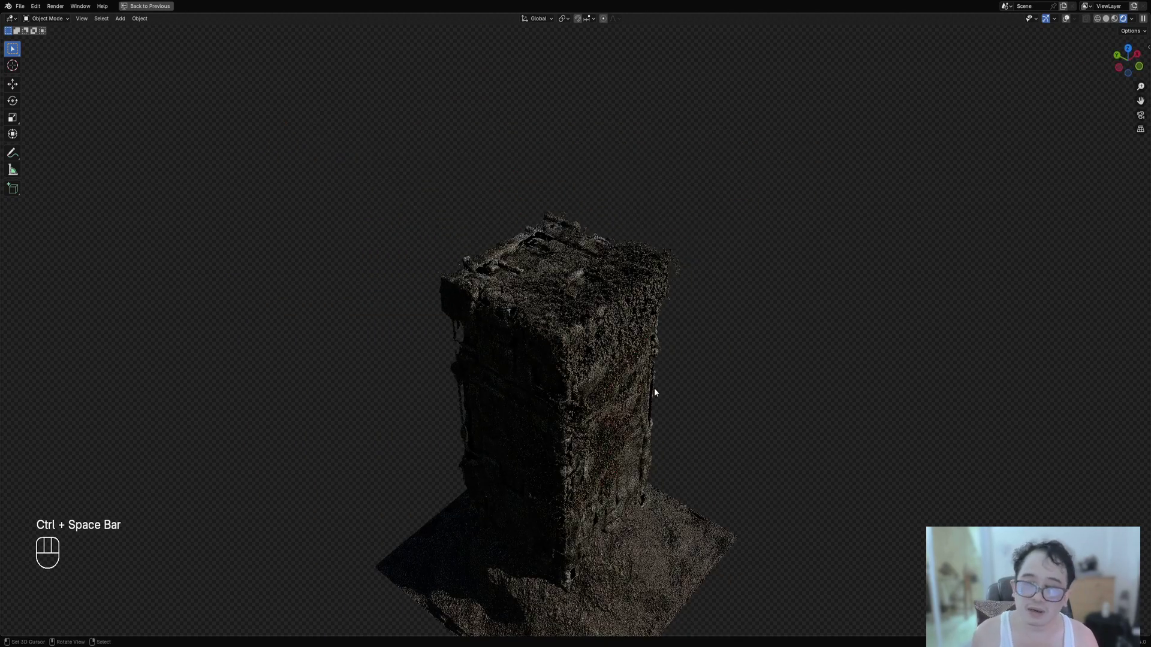
middle_click_drag(713, 409, 606, 361)
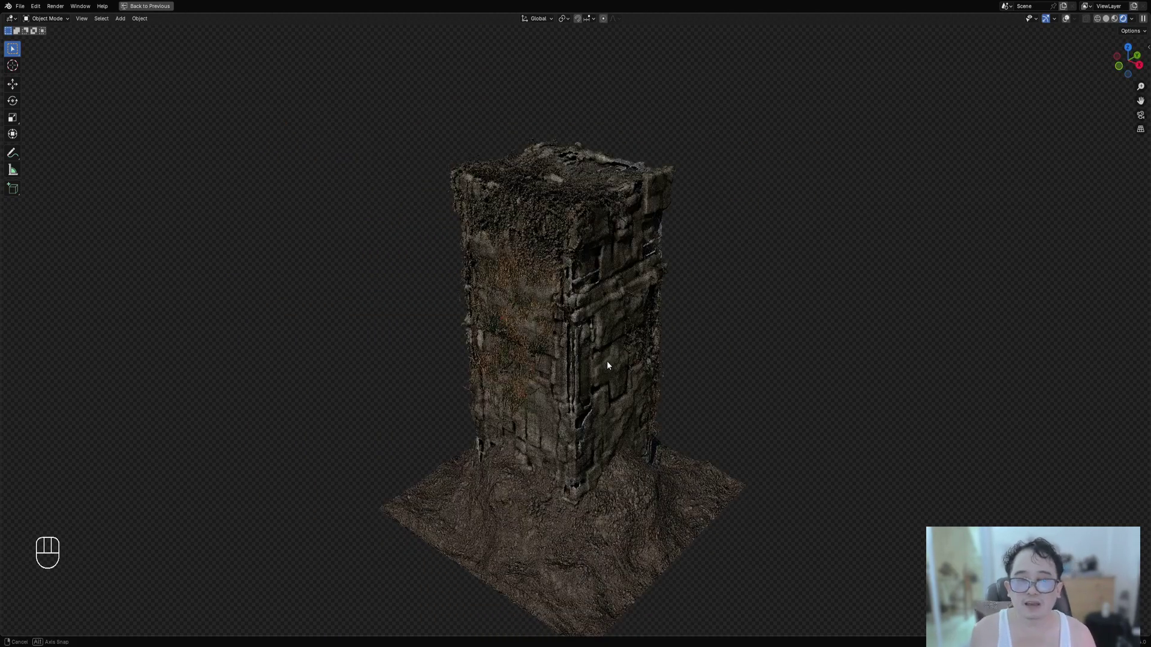
scroll(595, 377, "up", 3)
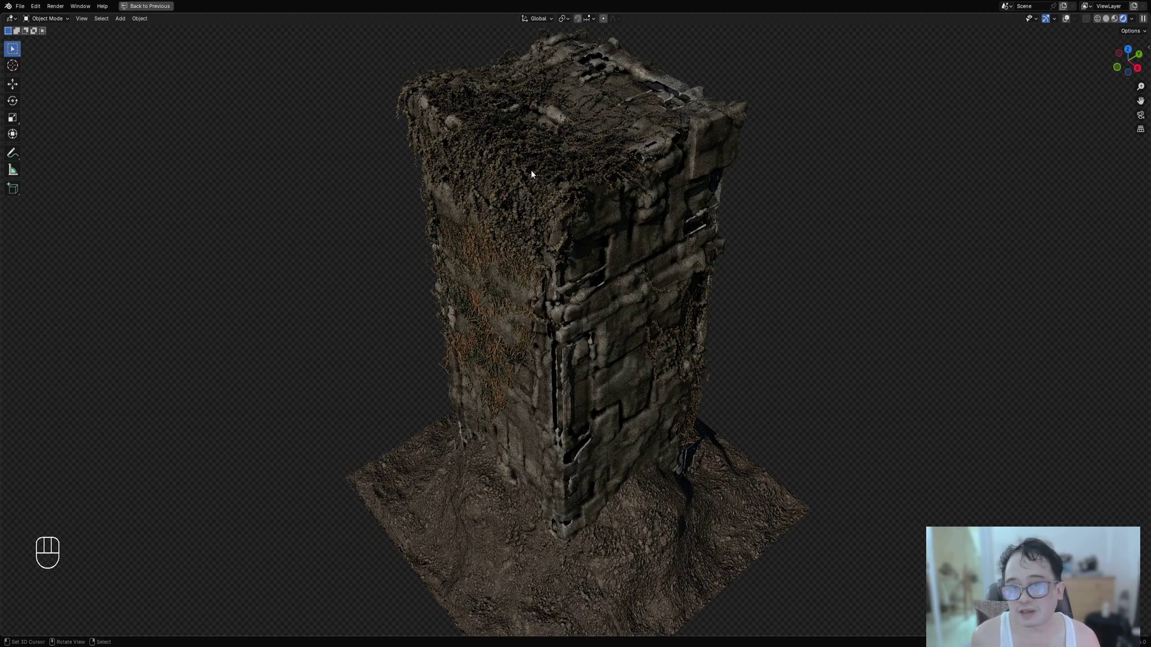
middle_click_drag(529, 263, 570, 225)
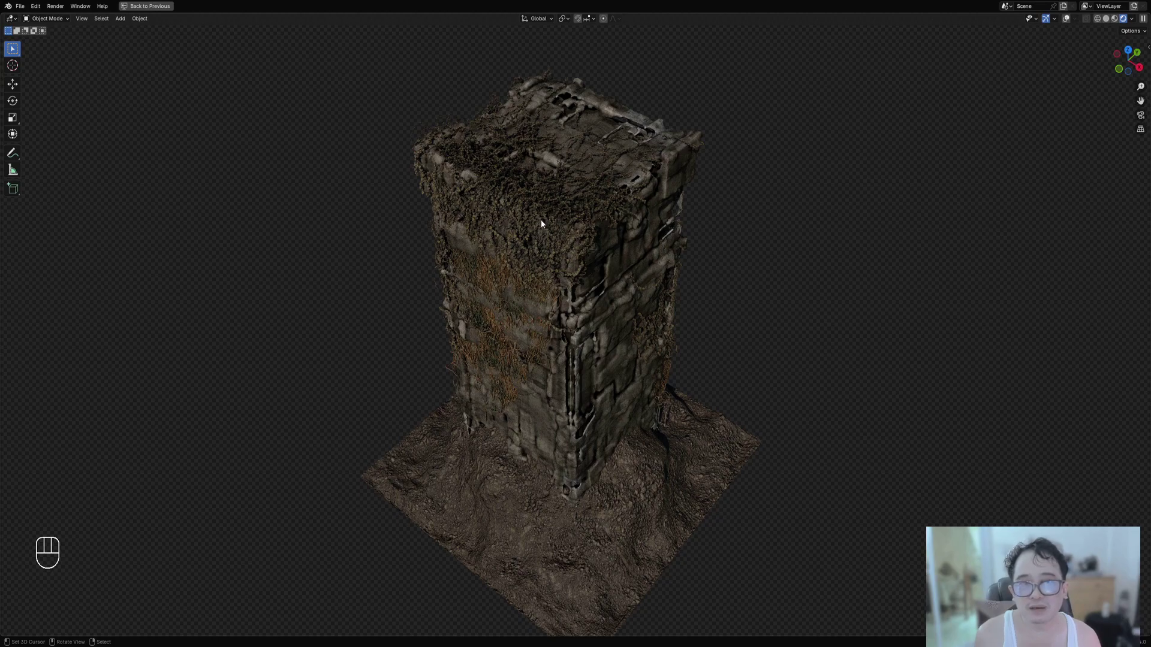
middle_click_drag(677, 336, 618, 240)
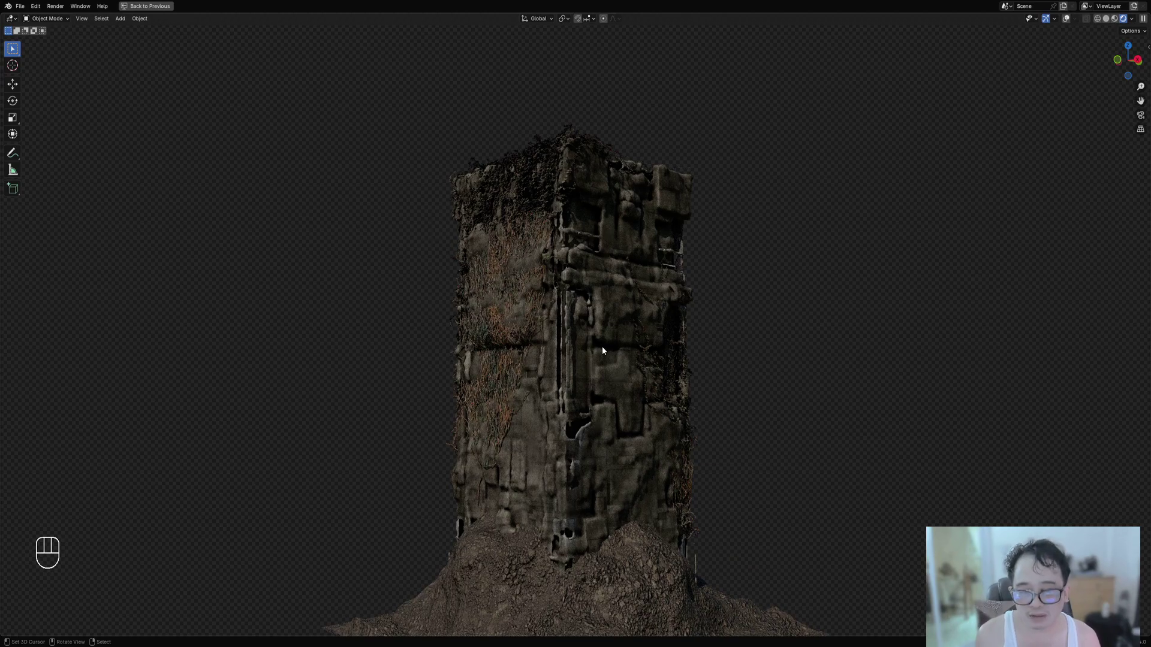
middle_click_drag(602, 347, 597, 374)
key("ctrl+space")
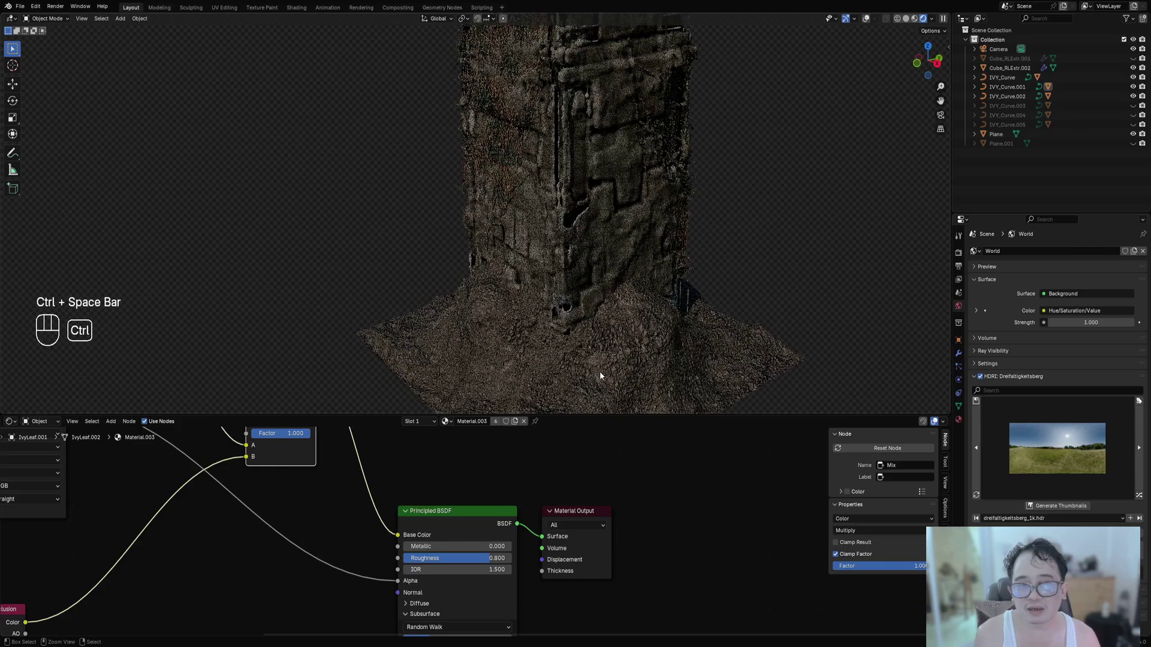
Select the tower mesh with overlays shown and preview the Color Ramp fed by the panel_02_color texture in its material.
left_click(505, 310)
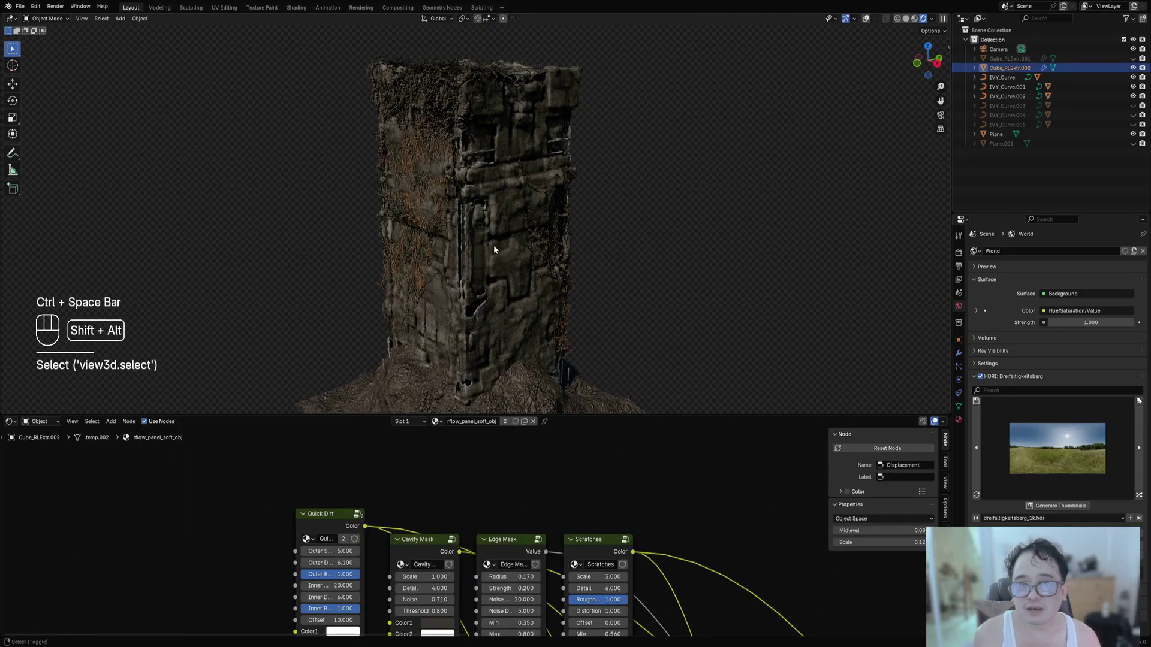
key("shift+alt+z")
scroll(497, 588, "down", 3)
scroll(497, 588, "up", 1)
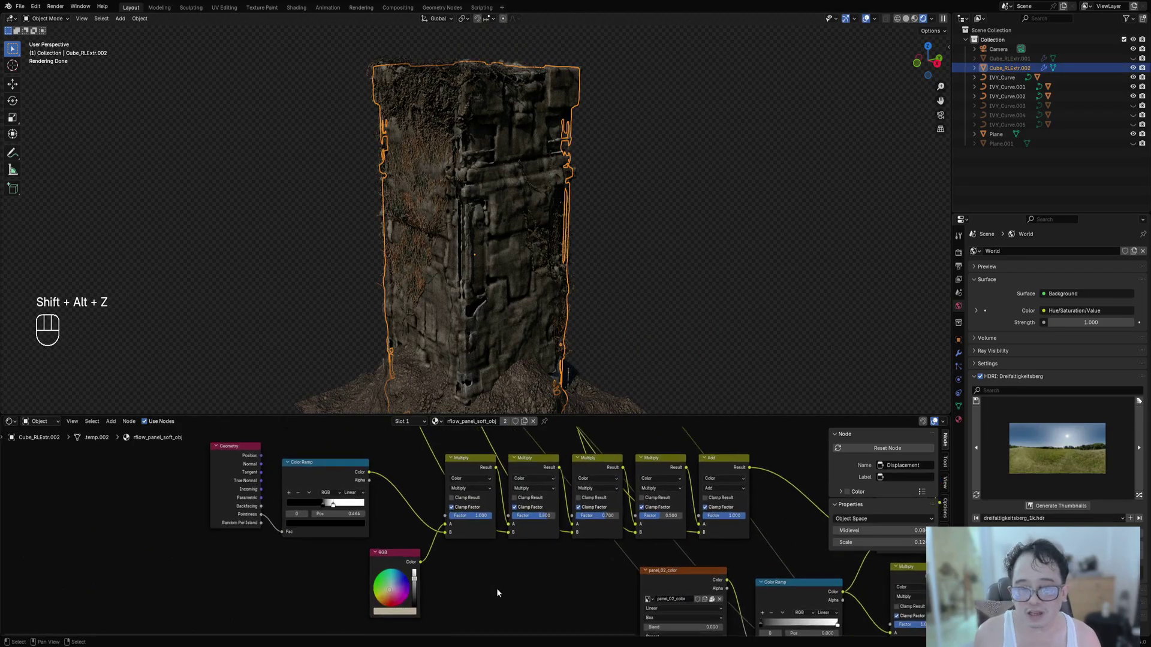
scroll(516, 588, "down", 6)
middle_click_drag(534, 588, 327, 489)
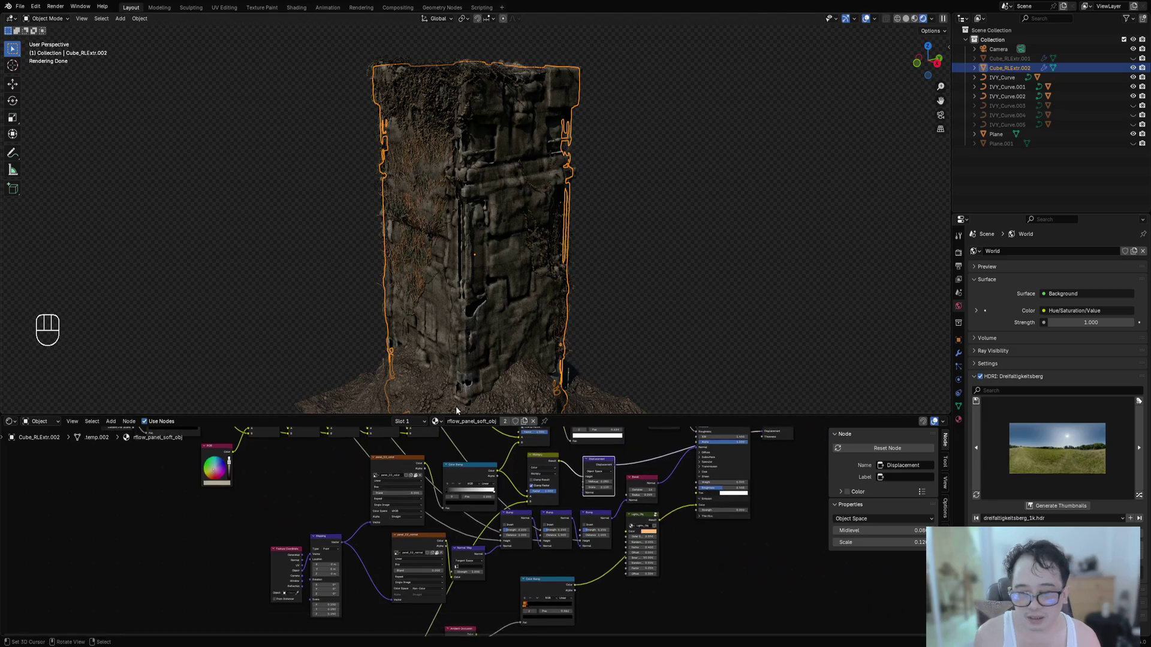
scroll(519, 455, "up", 1)
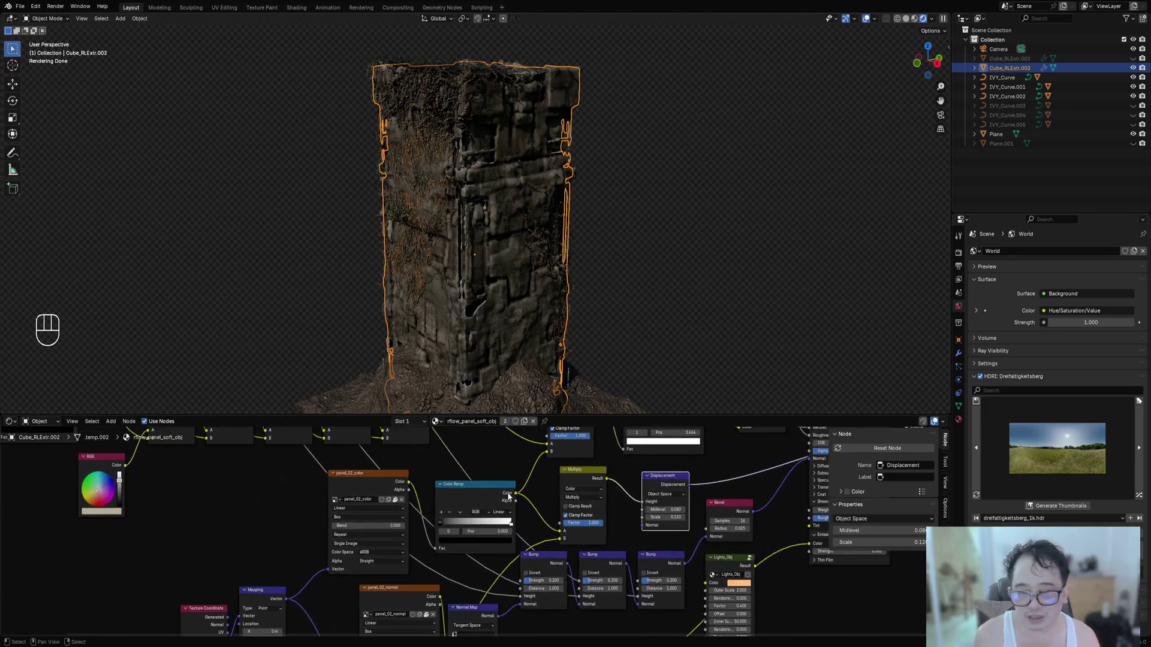
scroll(504, 510, "down", 2)
scroll(491, 552, "up", 3)
scroll(477, 525, "up", 1)
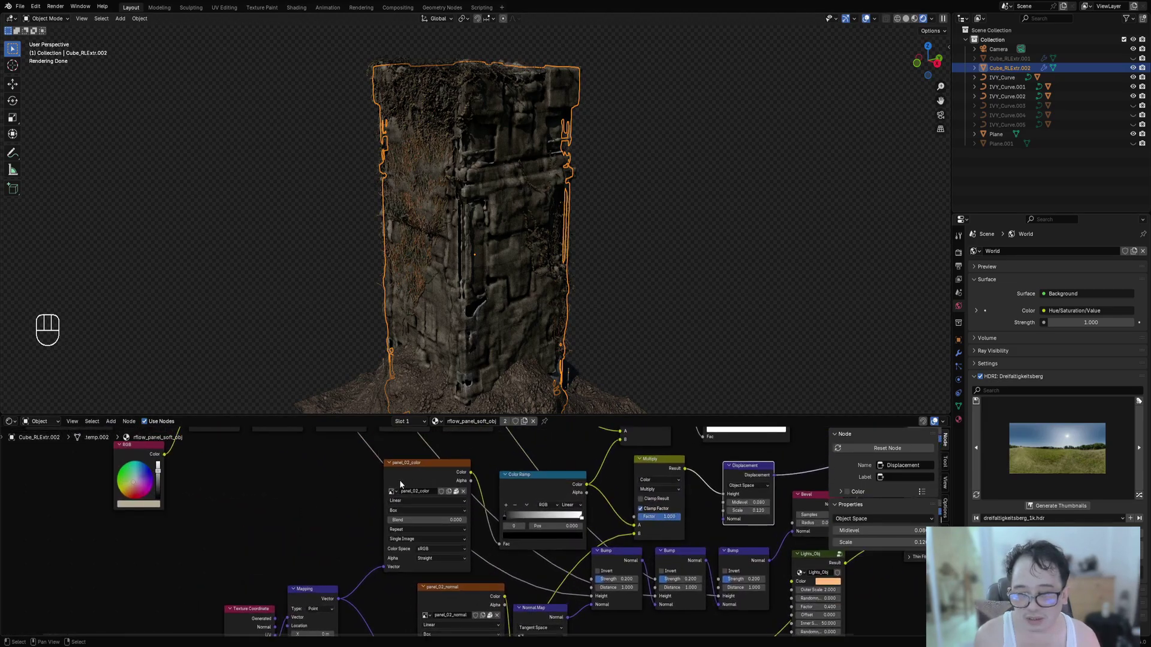
left_click(546, 484, "ctrl+shift")
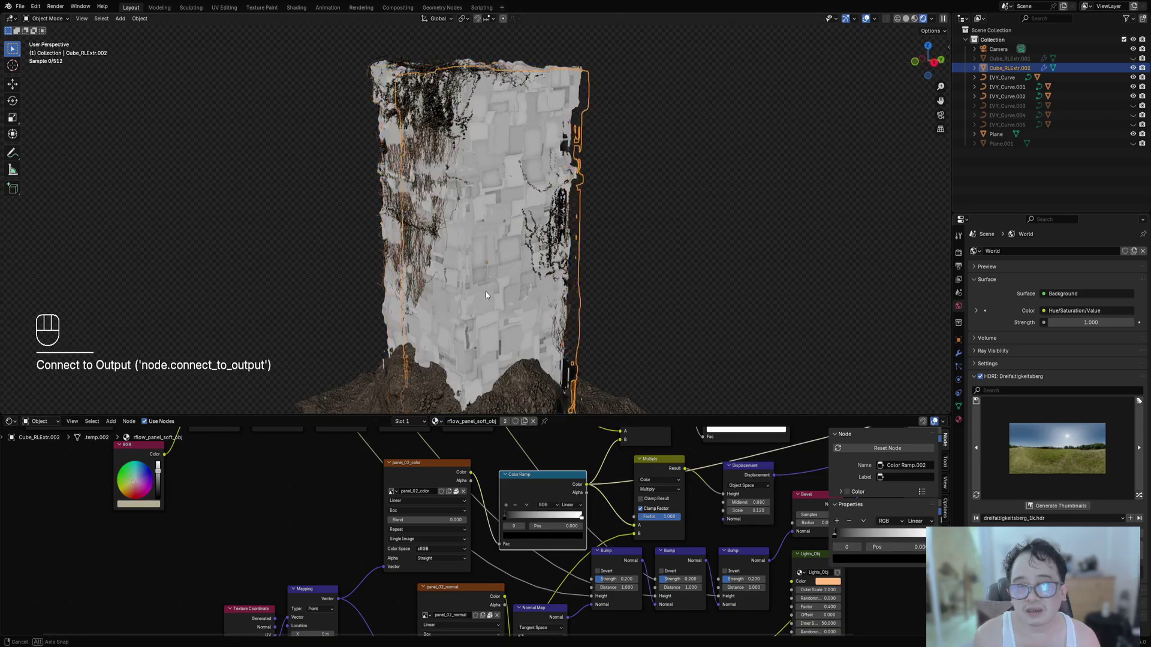
scroll(595, 587, "down", 3)
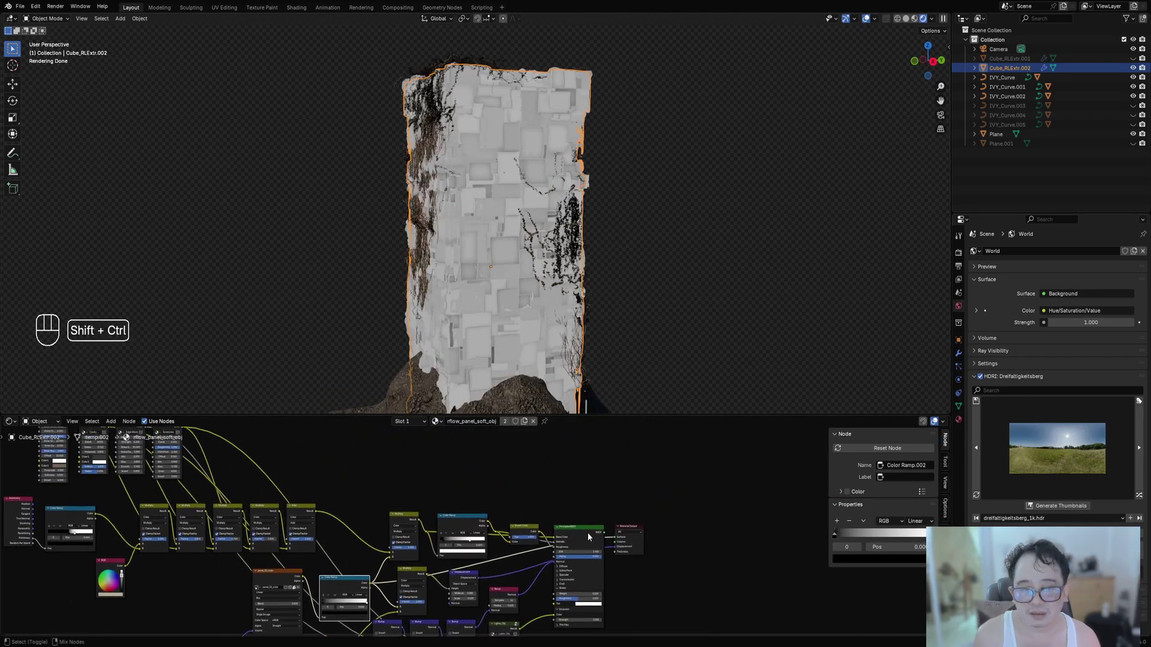
Reconnect the Principled BSDF to the material output and try a scale of 2.000 on all axes of the panel textures' Mapping node.
left_click(587, 532, "ctrl+shift")
scroll(473, 540, "up", 6)
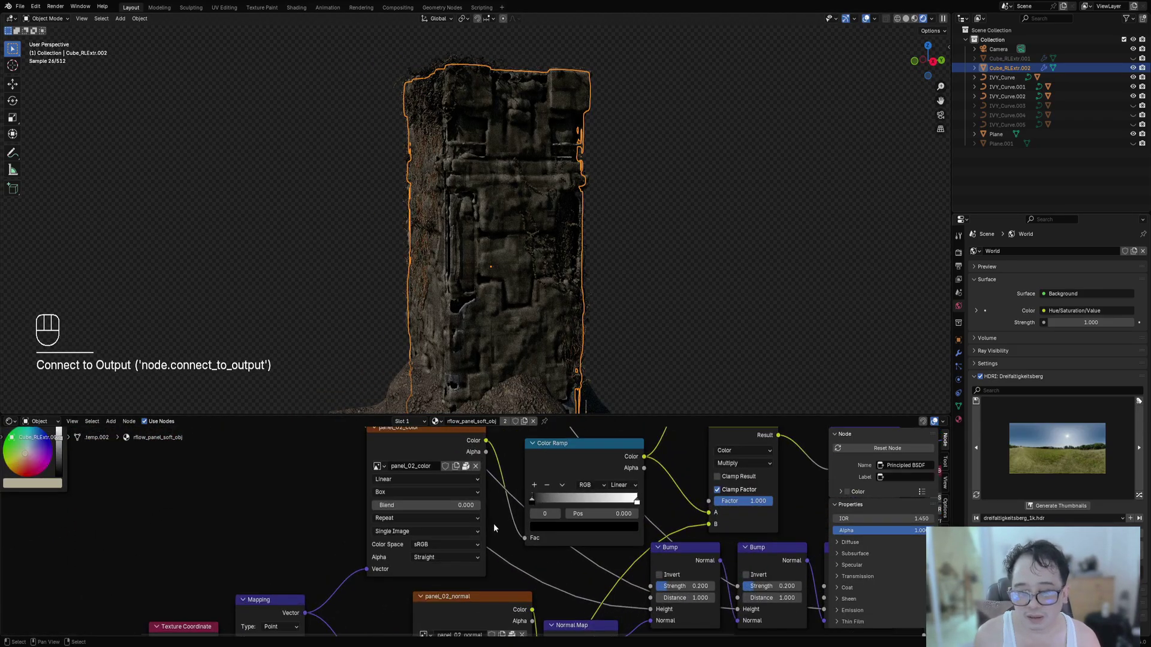
middle_click_drag(483, 439, 503, 413)
middle_click_drag(385, 550, 435, 473)
left_click_drag(436, 546, 435, 568)
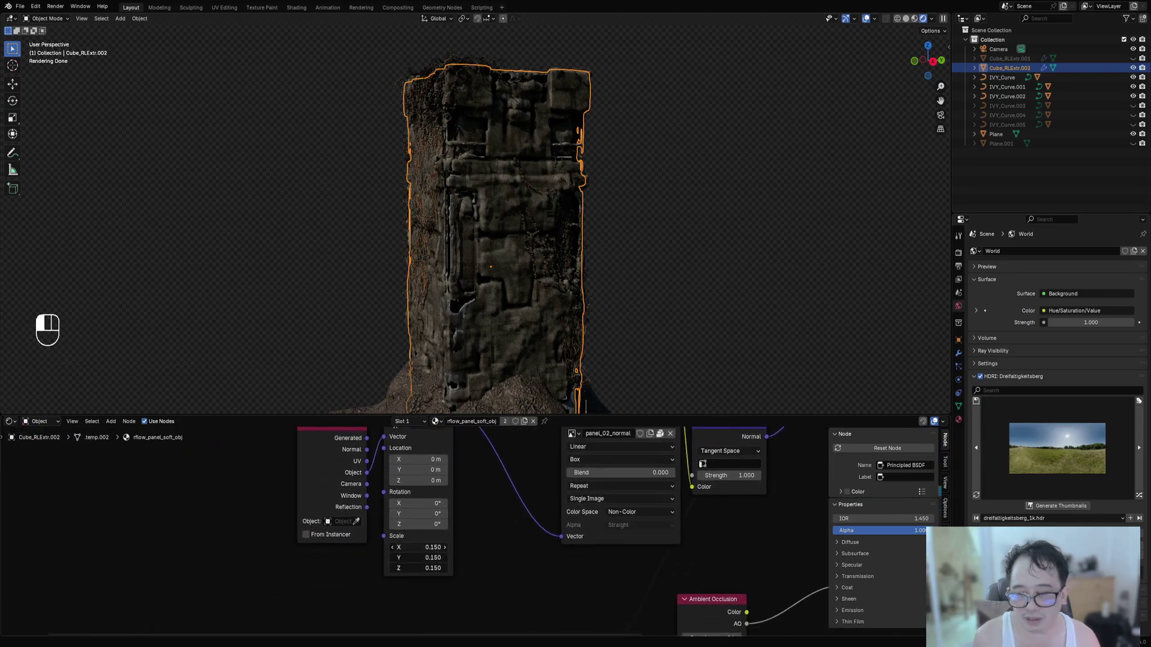
key("Return")
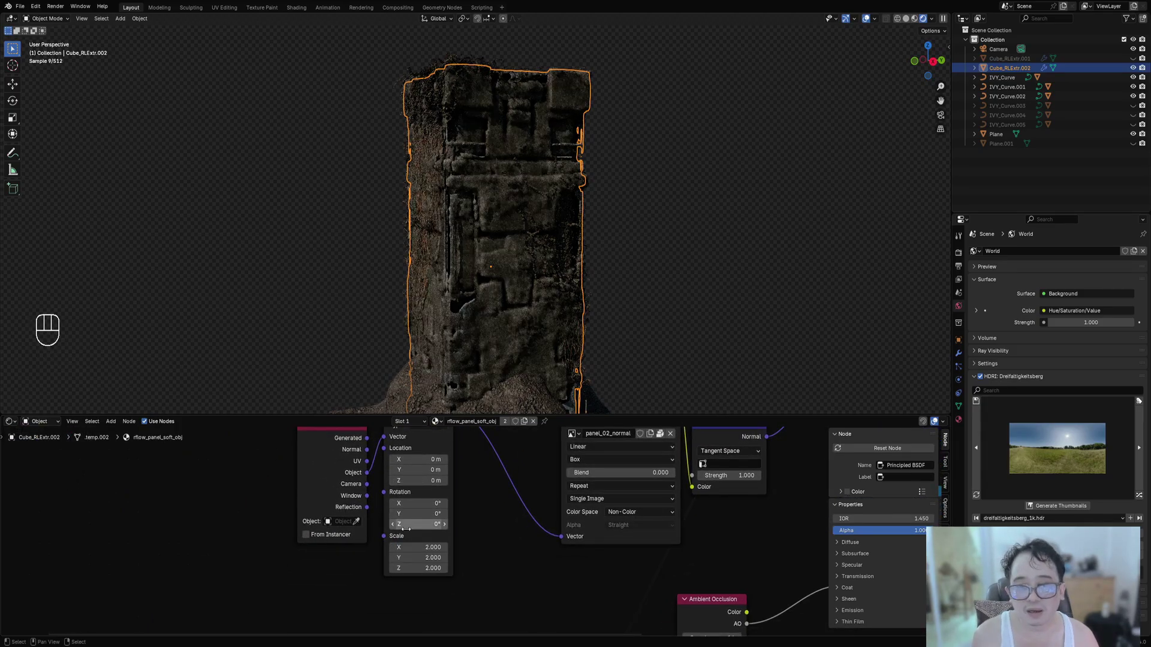
Try Mapping scales of 3 and 0.100 for the panel textures and settle on 0.200 on all three axes.
left_click_drag(427, 546, 427, 567)
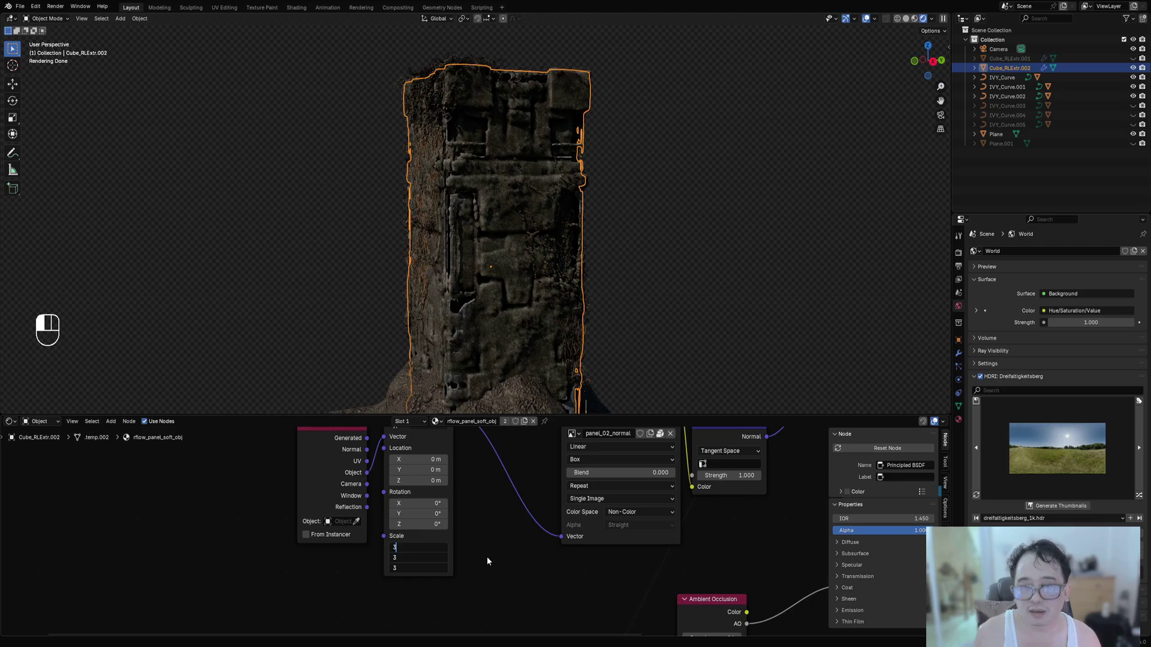
type("3")
key("Return")
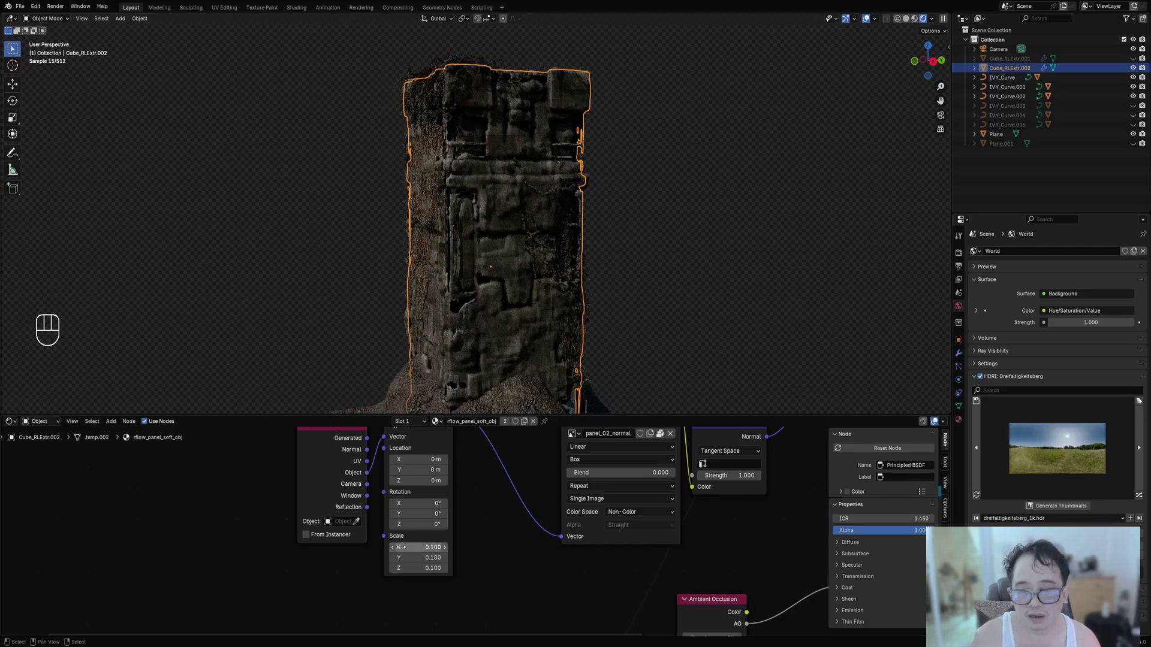
left_click_drag(401, 548, 401, 547)
type(".2")
key("Return")
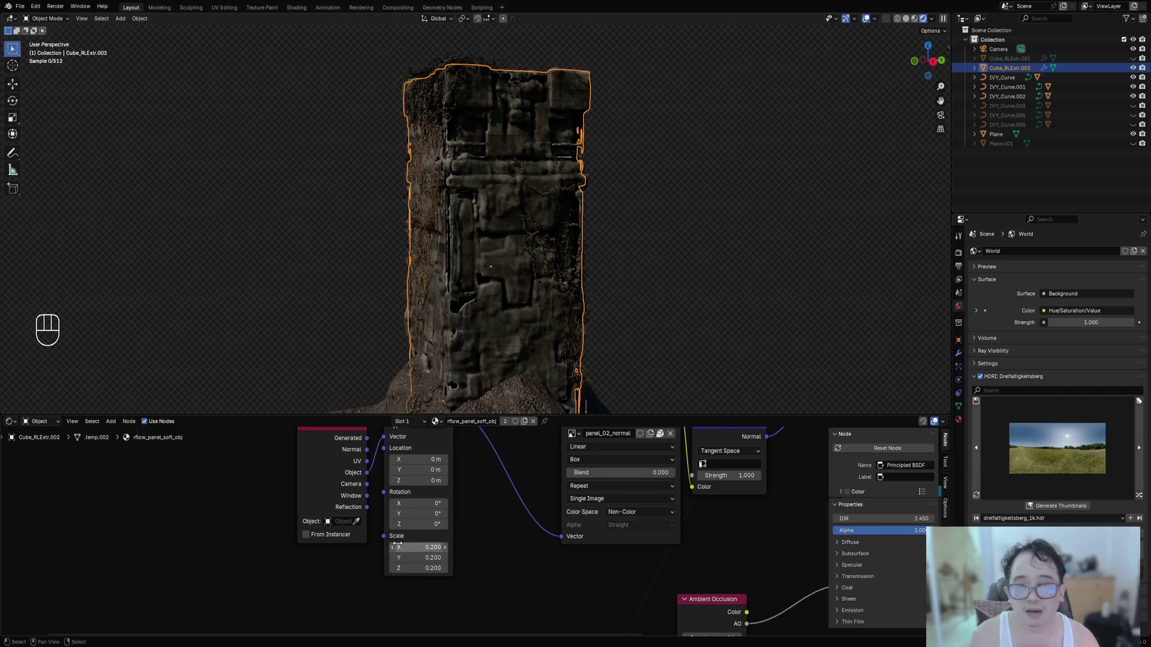
Adjust the Displacement node's scale and check the tower in a maximized viewport without overlays.
scroll(596, 522, "down", 5)
middle_click_drag(510, 521, 482, 585)
scroll(488, 488, "up", 2)
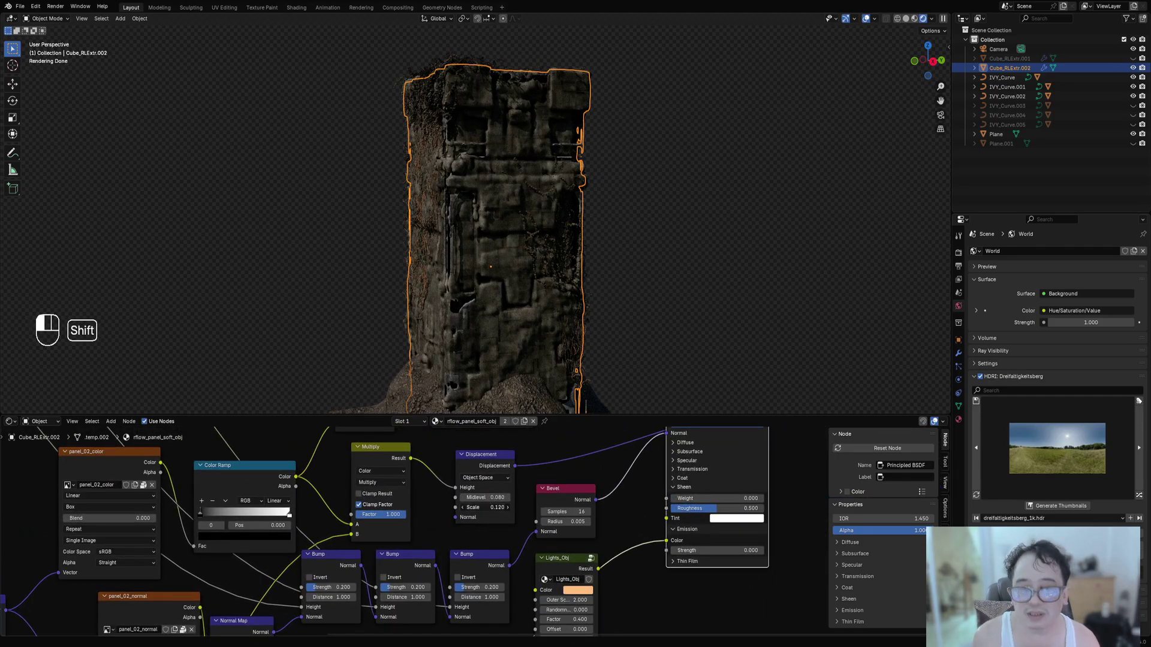
mouse_move(485, 508)
left_mouse_down("shift")
mouse_move(500, 508)
mouse_move(484, 508)
left_mouse_up("shift")
middle_click_drag(488, 216, 639, 391)
key("shift+alt+z")
scroll(592, 278, "down", 3)
key("ctrl+space")
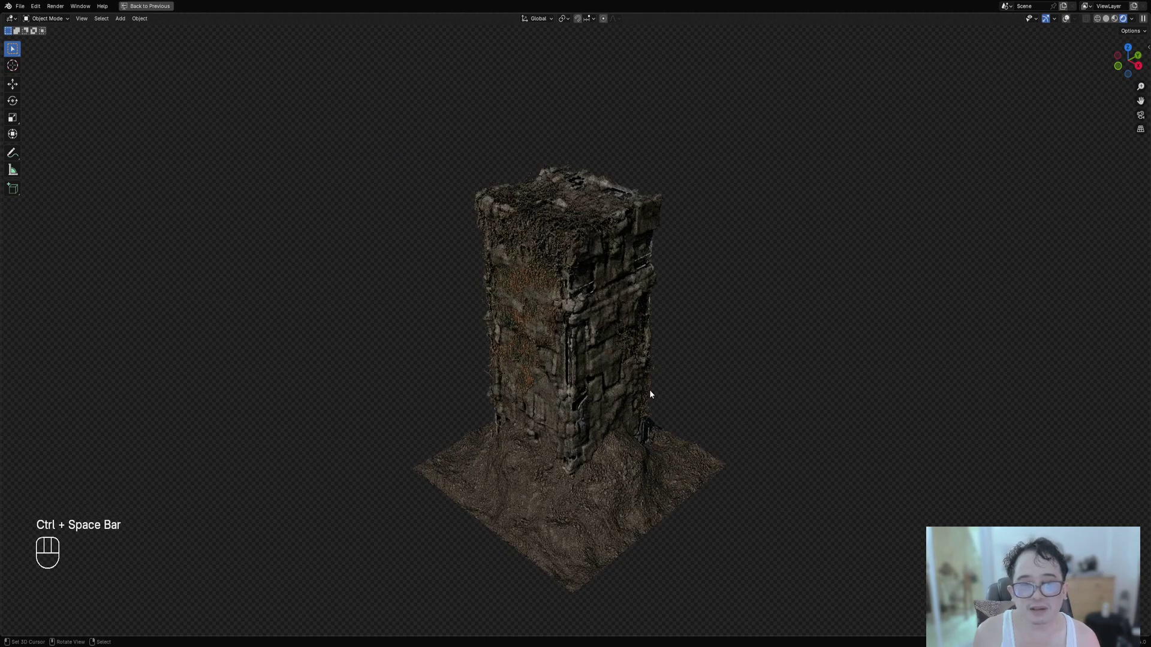
key("ctrl+space")
Preview the Edge Mask node on the tower, set its radius to 0.100 and inspect the mask from several sides.
scroll(264, 523, "down", 4)
middle_click_drag(240, 521, 653, 552)
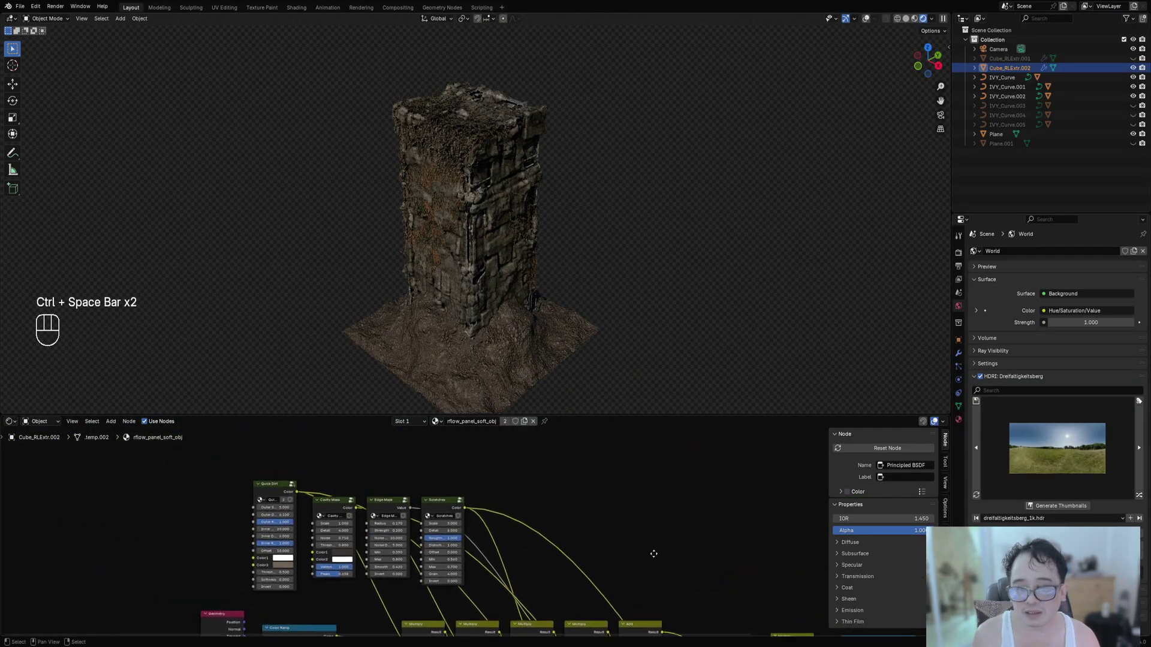
middle_click_drag(389, 517, 472, 527)
scroll(476, 525, "up", 8)
left_click(484, 507, "ctrl+shift")
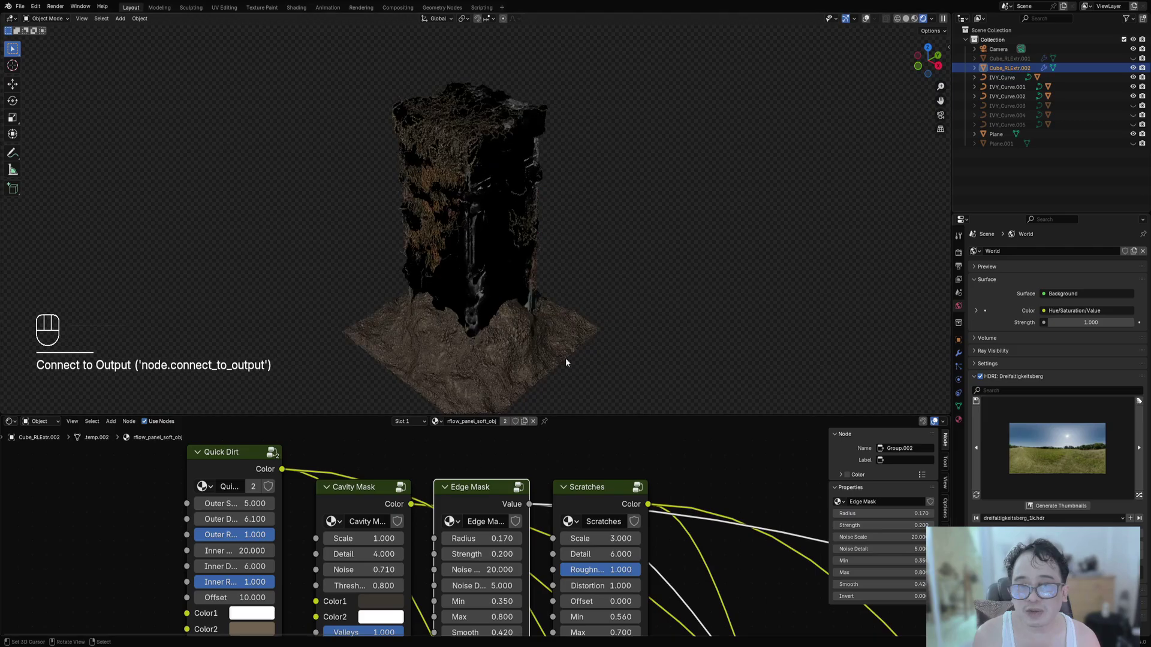
middle_click_drag(569, 237, 542, 227)
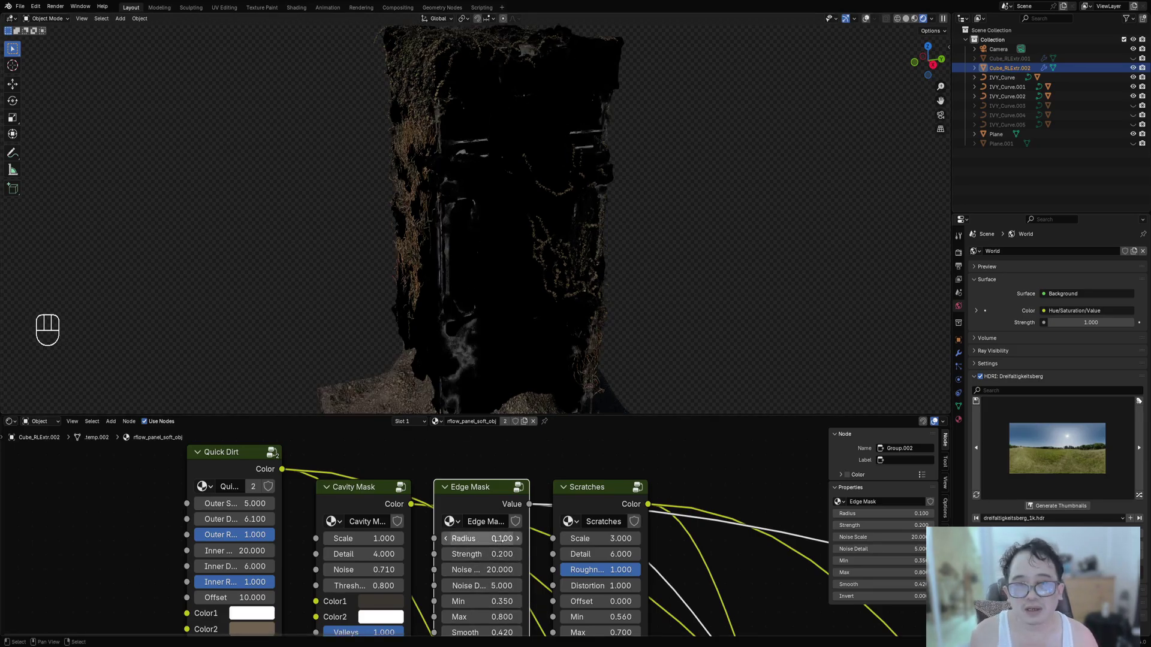
middle_click_drag(689, 238, 602, 237)
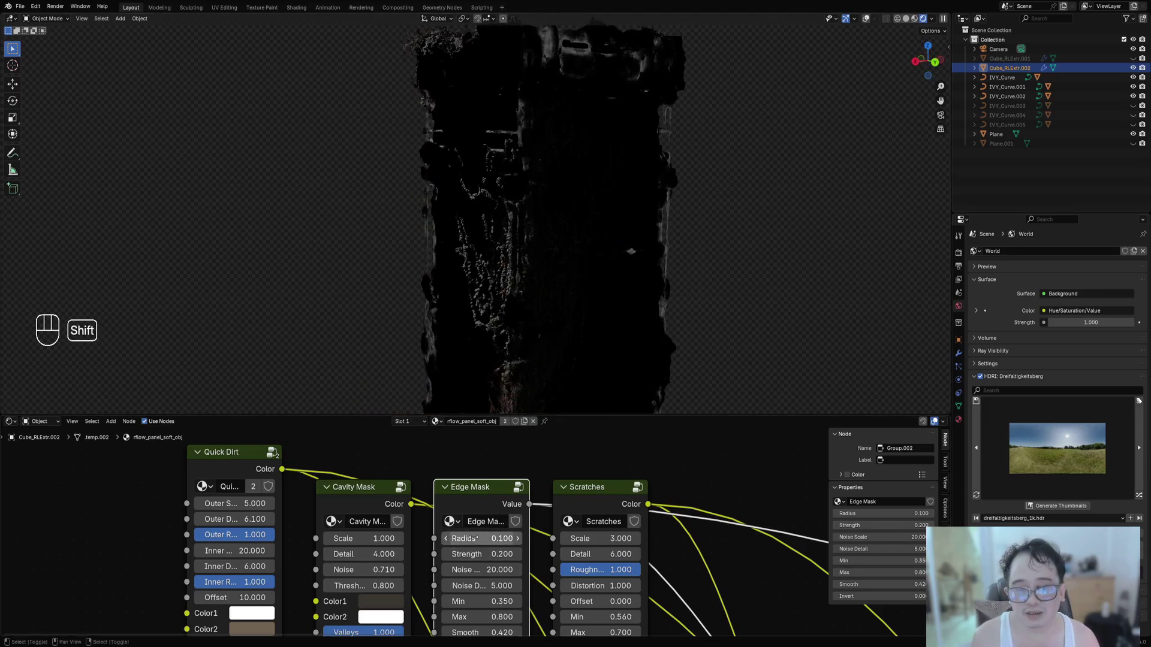
Try an Edge Mask radius of 1.260 and examine the mask on the tower's edges and top.
left_click_drag(474, 538, 526, 538, "shift")
middle_click_drag(393, 245, 480, 292)
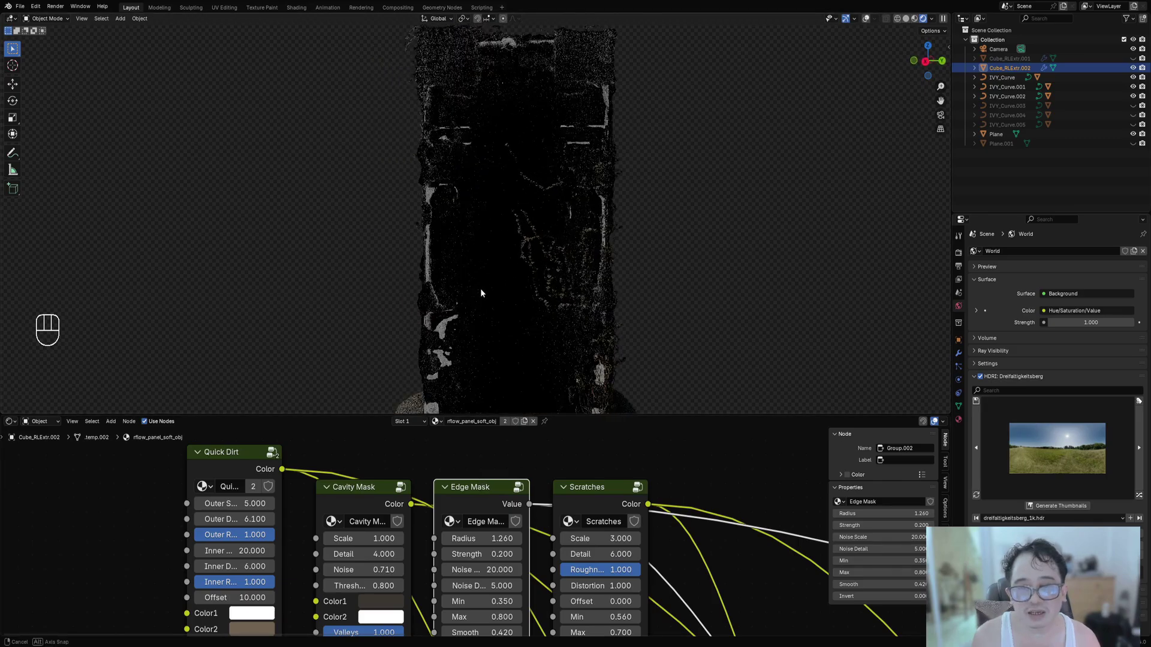
middle_click_drag(547, 185, 484, 306, "shift")
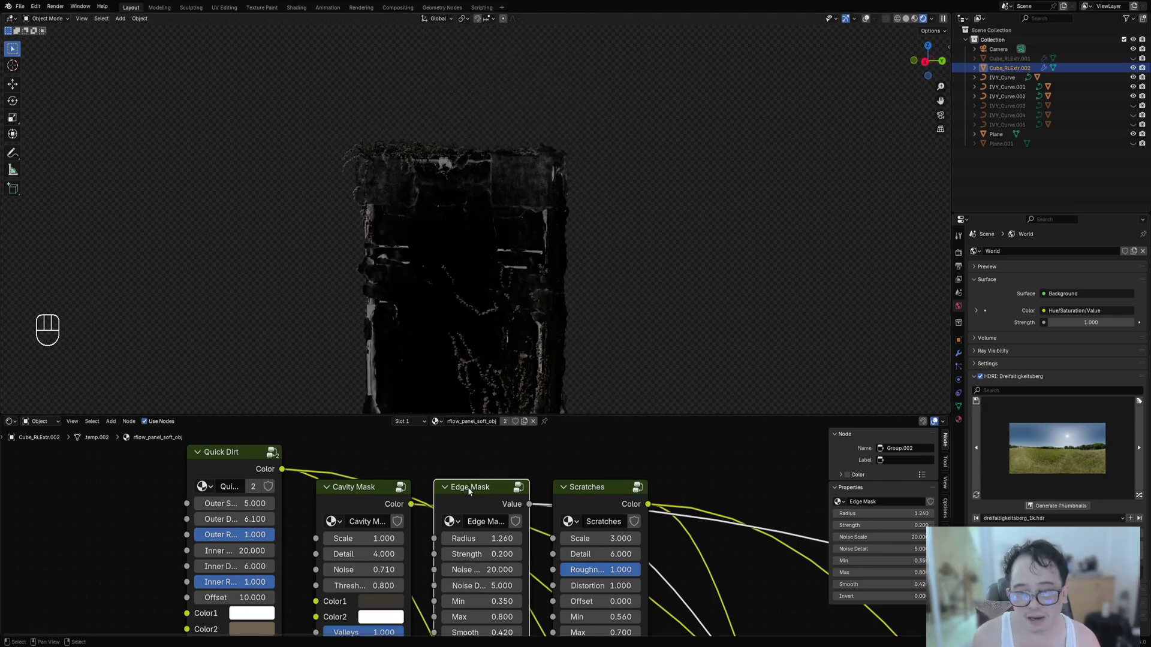
middle_click_drag(510, 371, 493, 203)
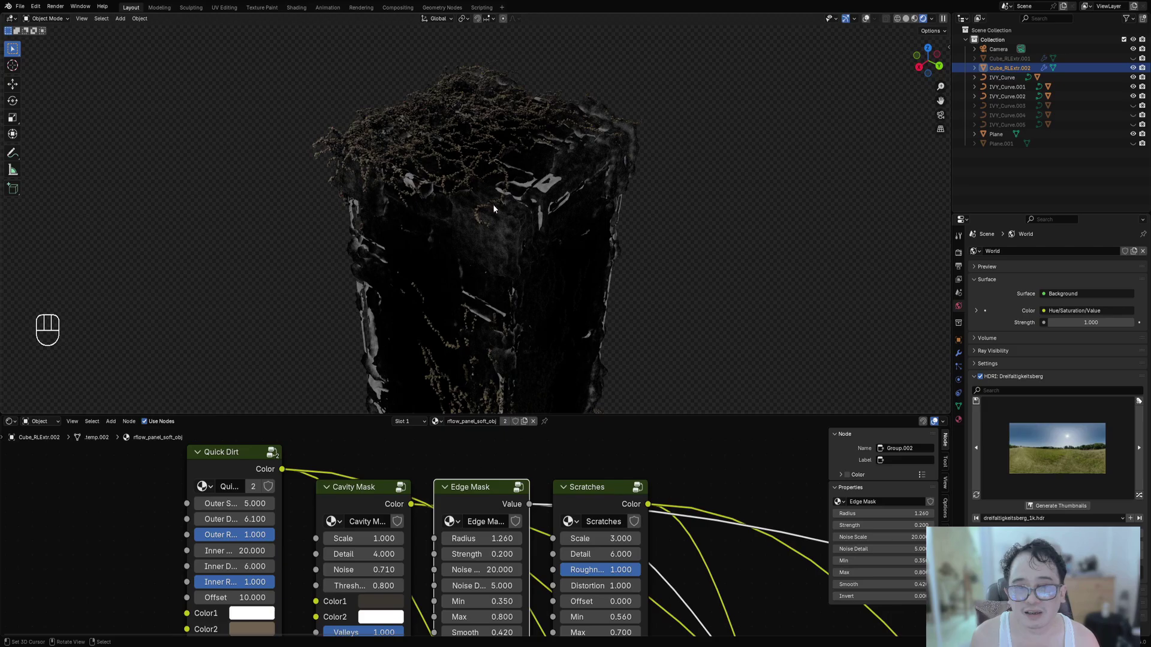
Reconnect the Principled BSDF to the material output and view the full tower material.
scroll(510, 570, "down", 10)
middle_click_drag(531, 333, 552, 369)
scroll(712, 552, "down", 5)
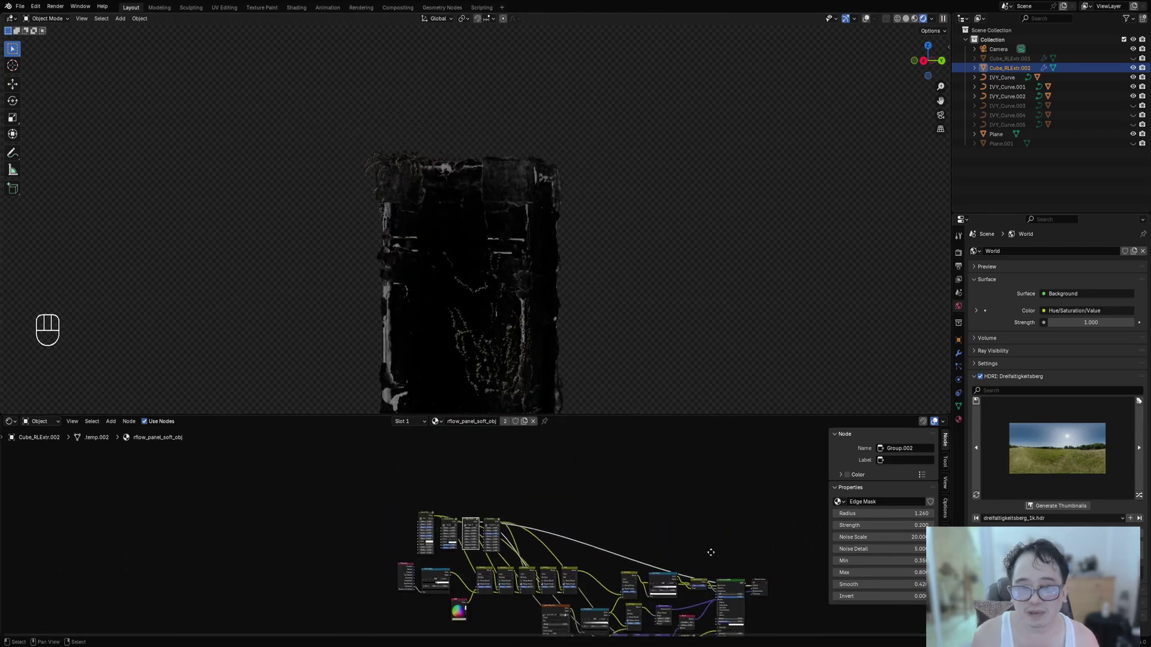
middle_click_drag(712, 552, 384, 405)
scroll(479, 501, "up", 4)
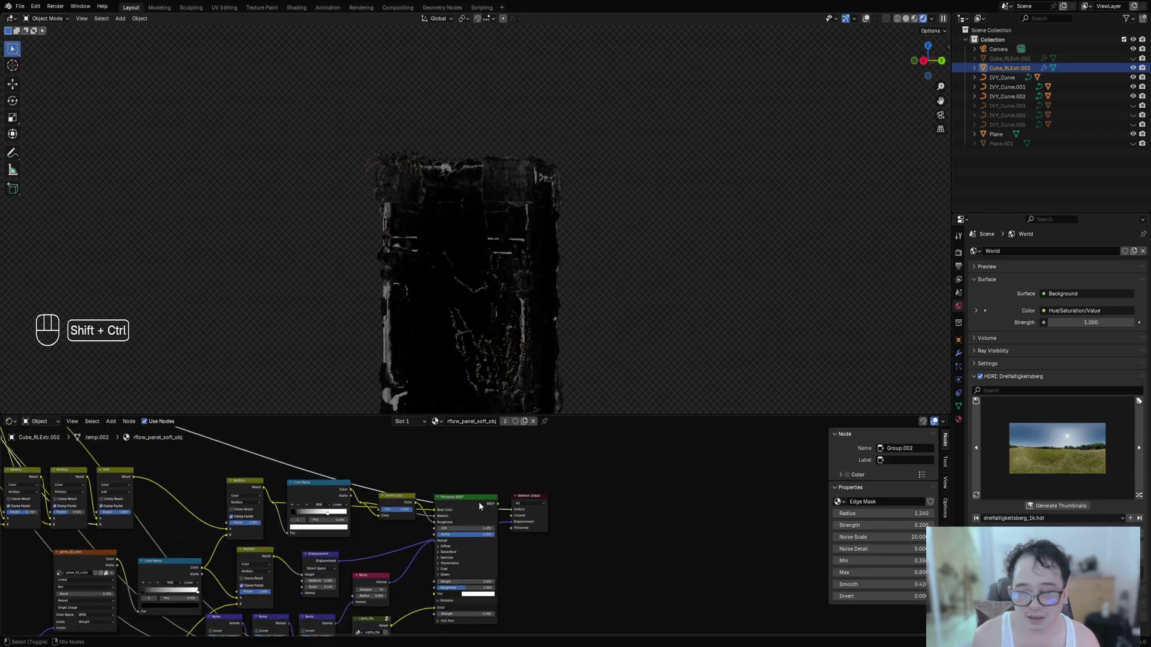
left_click(479, 501, "ctrl+shift")
middle_click_drag(565, 311, 543, 301)
middle_click_drag(389, 472, 681, 634)
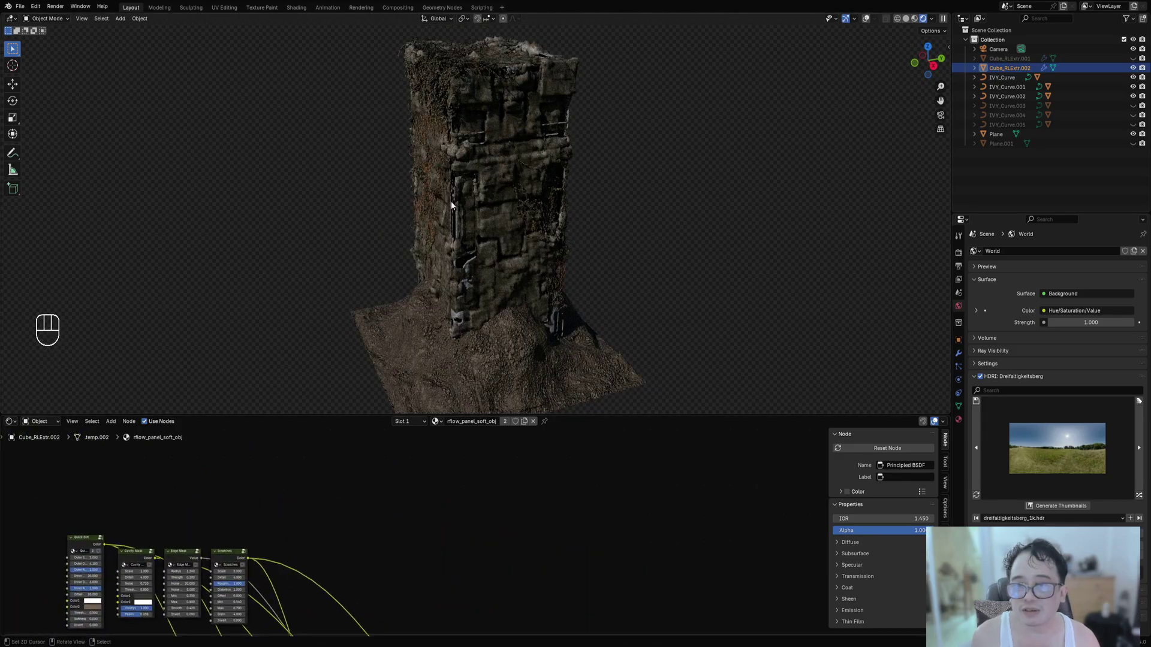
Inspect the tower's wall up close and set the Edge Mask radius to 0.100.
middle_click_drag(452, 206, 502, 211)
scroll(486, 264, "up", 4)
middle_click_drag(319, 512, 604, 511)
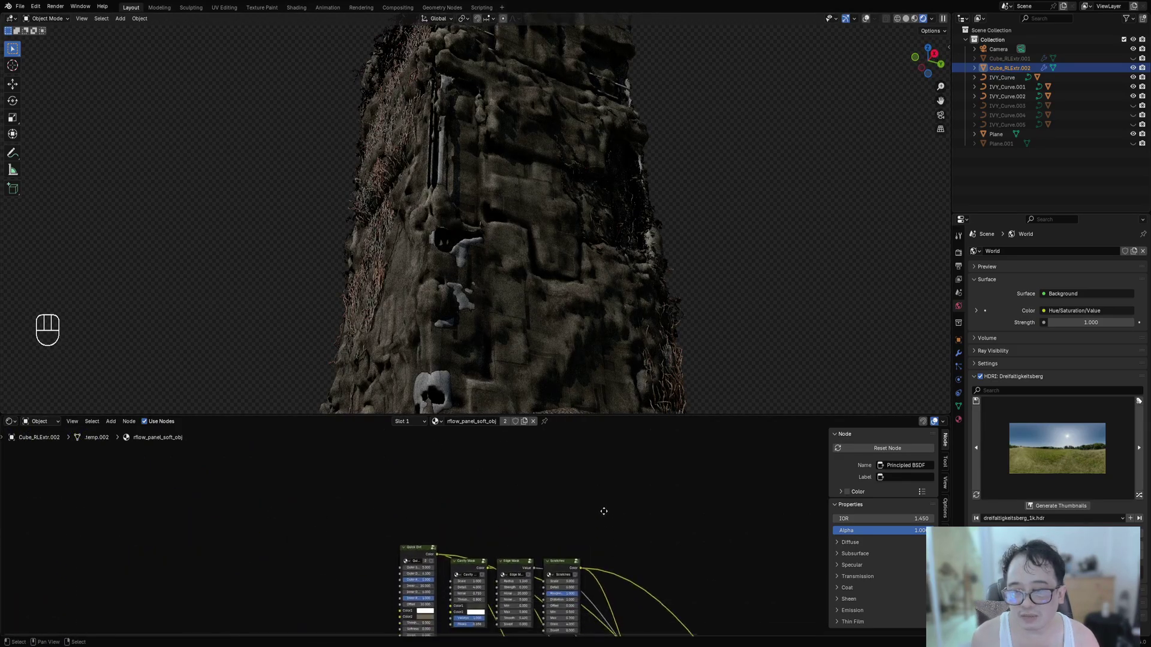
scroll(480, 629, "up", 4)
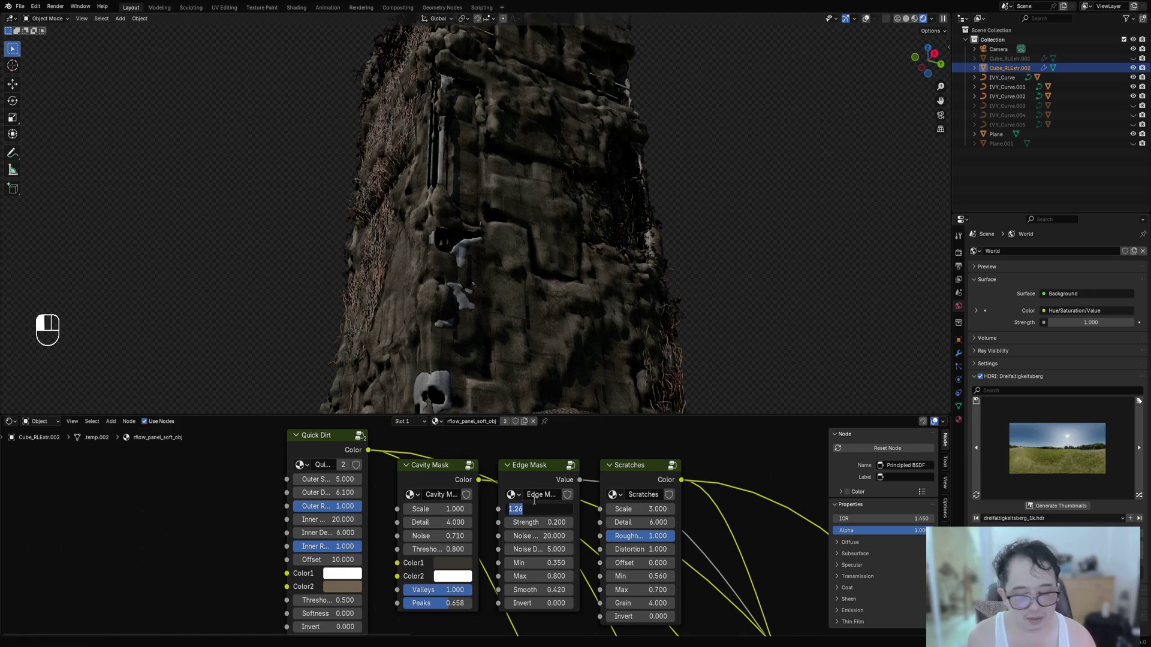
key("Return")
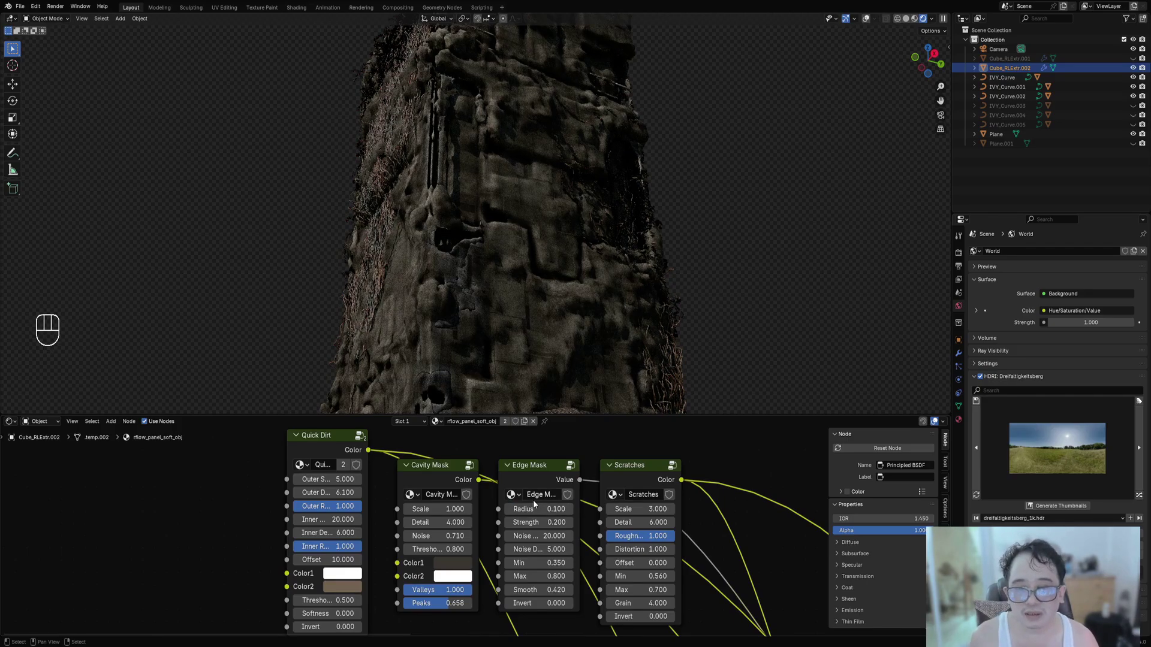
scroll(577, 530, "down", 4)
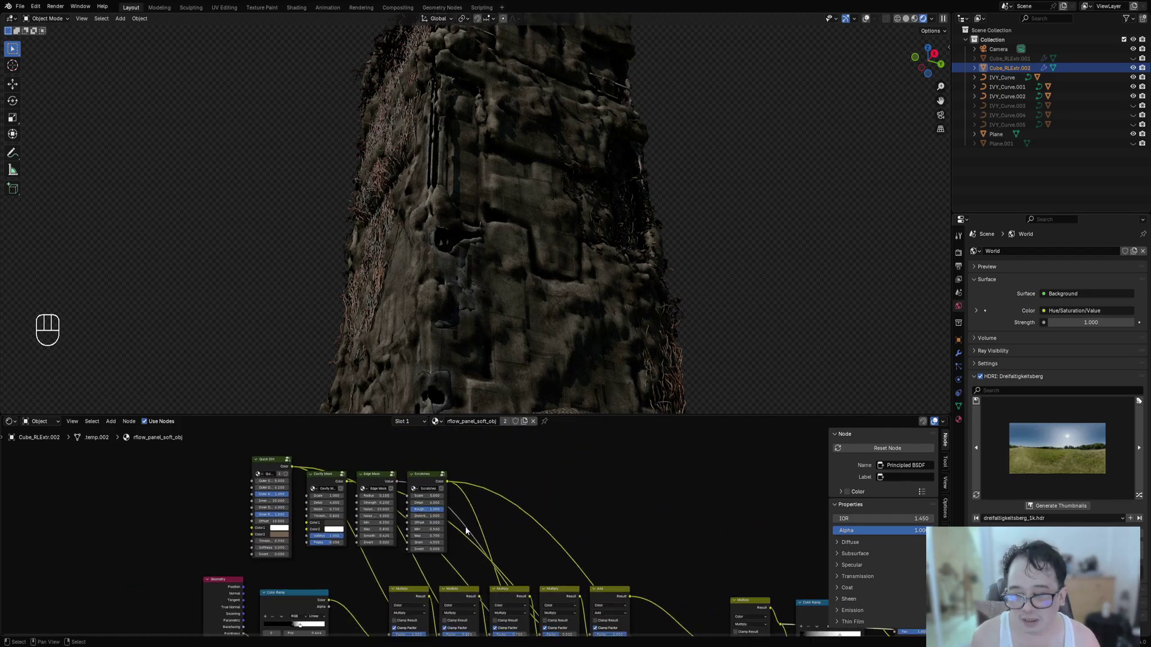
Move the Edge Mask node above the Cavity Mask and Scratches nodes in a maximized node editor.
key("ctrl+space")
middle_click_drag(612, 349, 552, 277)
left_click_drag(381, 190, 386, 151)
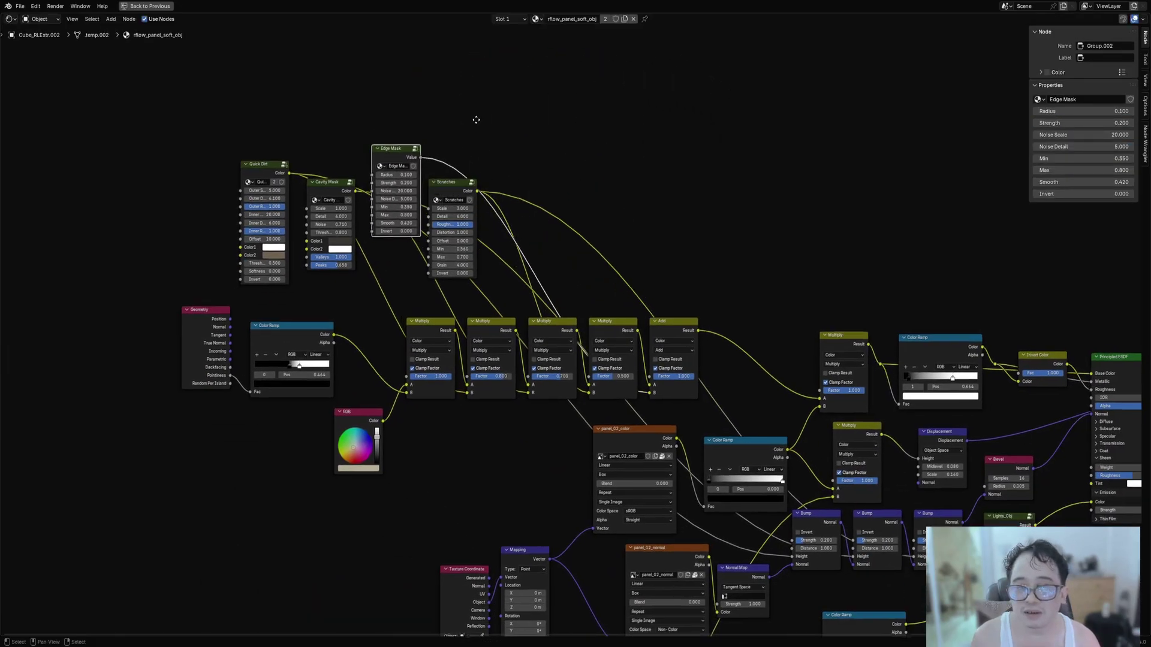
scroll(475, 116, "up", 2)
middle_click_drag(476, 116, 645, 349)
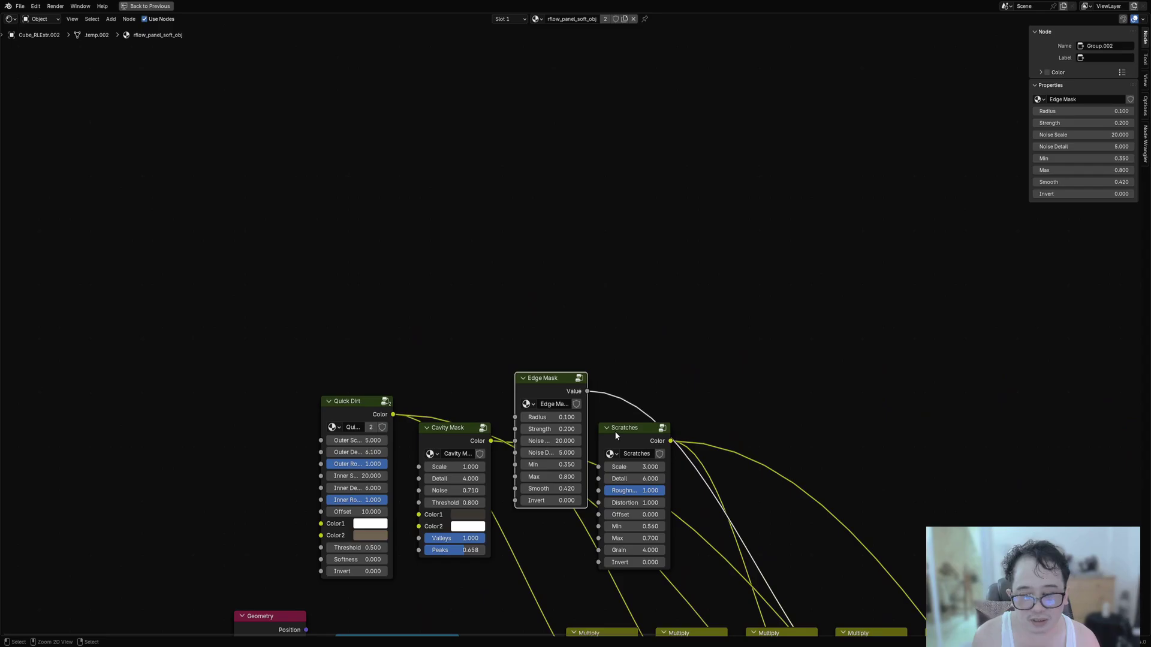
key("ctrl+space")
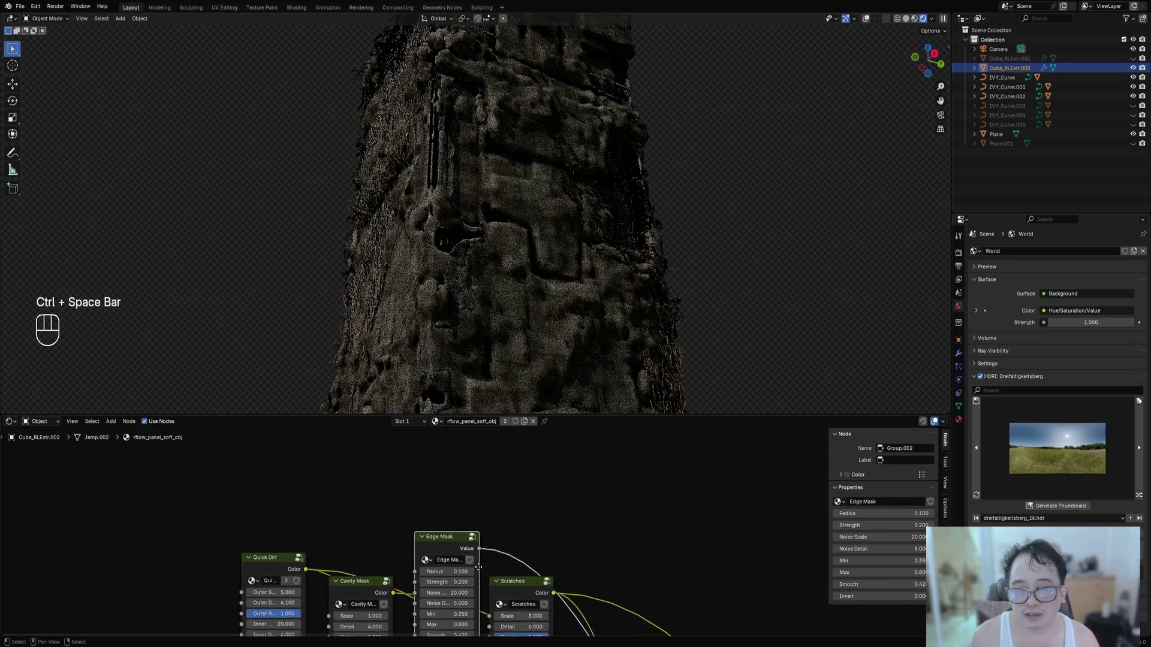
Insert a Mix Color node on the Edge Mask's output link and set its blend mode to Multiply.
scroll(478, 567, "up", 2)
key("shift+a")
mouse_move(519, 512)
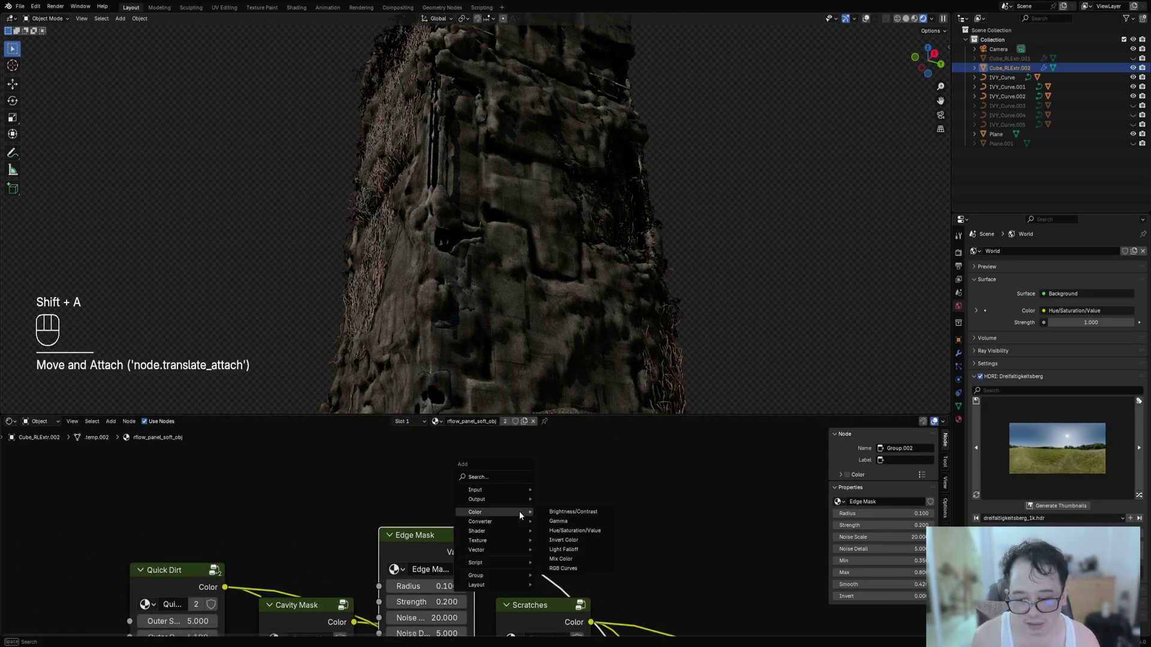
left_click(561, 559)
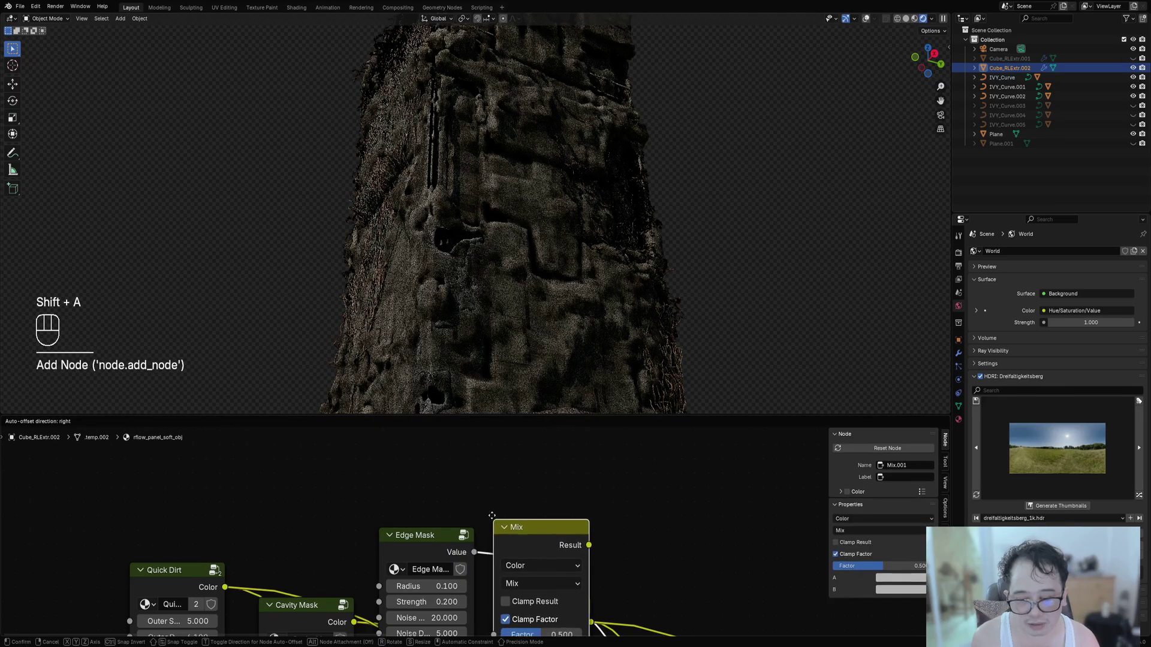
left_click(501, 489)
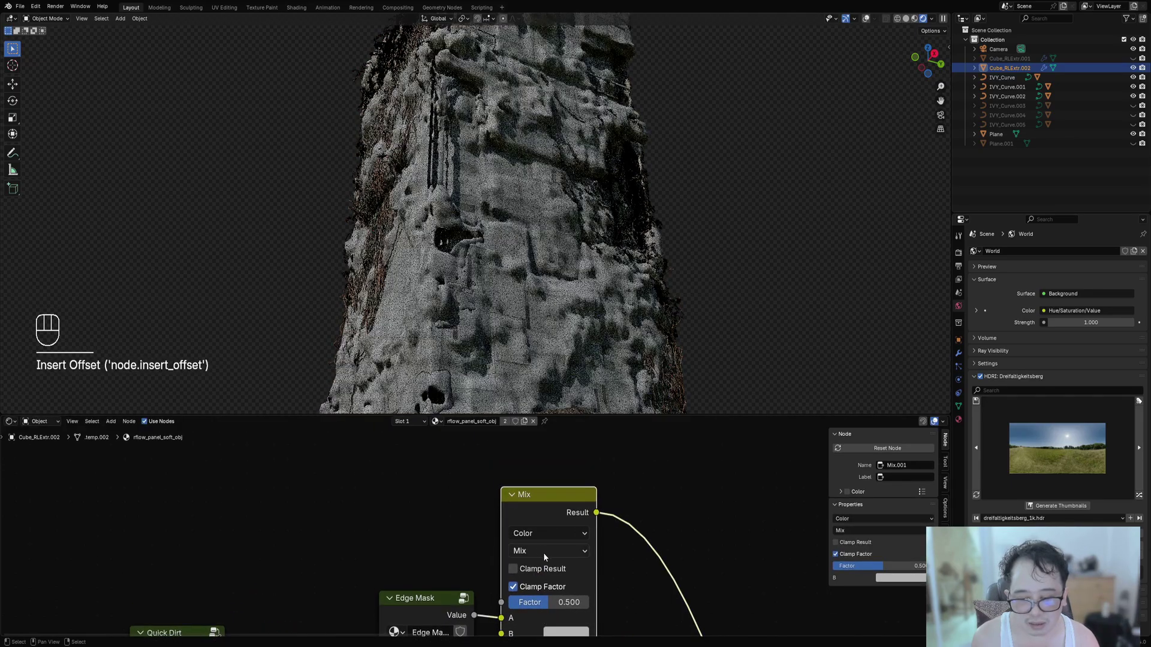
left_click(543, 551)
left_click(548, 422)
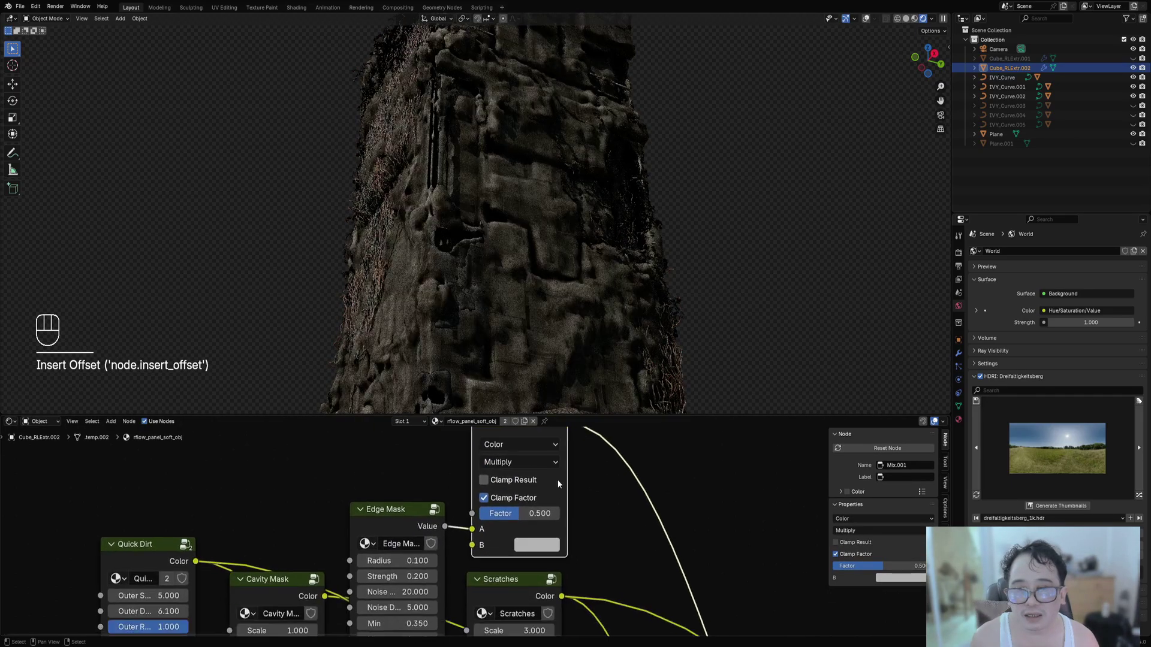
Set the new Multiply node's factor to 1.000 and its B color to a sandy tan.
left_click_drag(519, 504, 577, 503)
left_click(549, 537)
left_click_drag(590, 344, 578, 358)
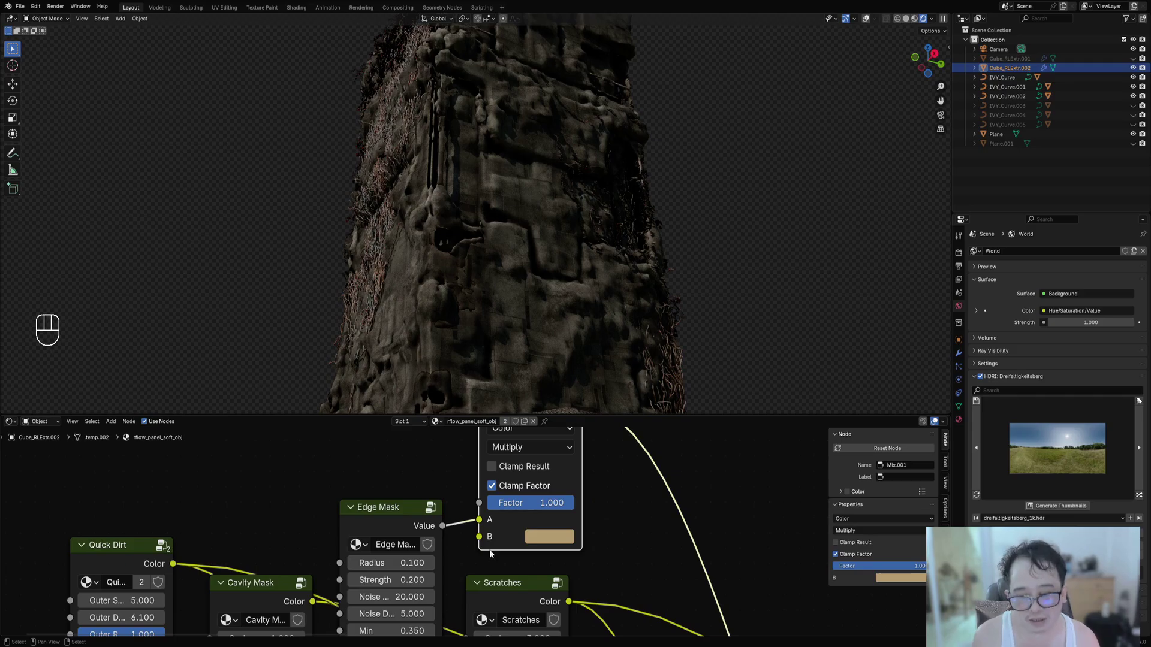
Preview the Edge Mask on the tower, try a radius of 0.500, and set it back to 0.100.
scroll(489, 549, "left", 3)
left_click(433, 571, "ctrl+shift")
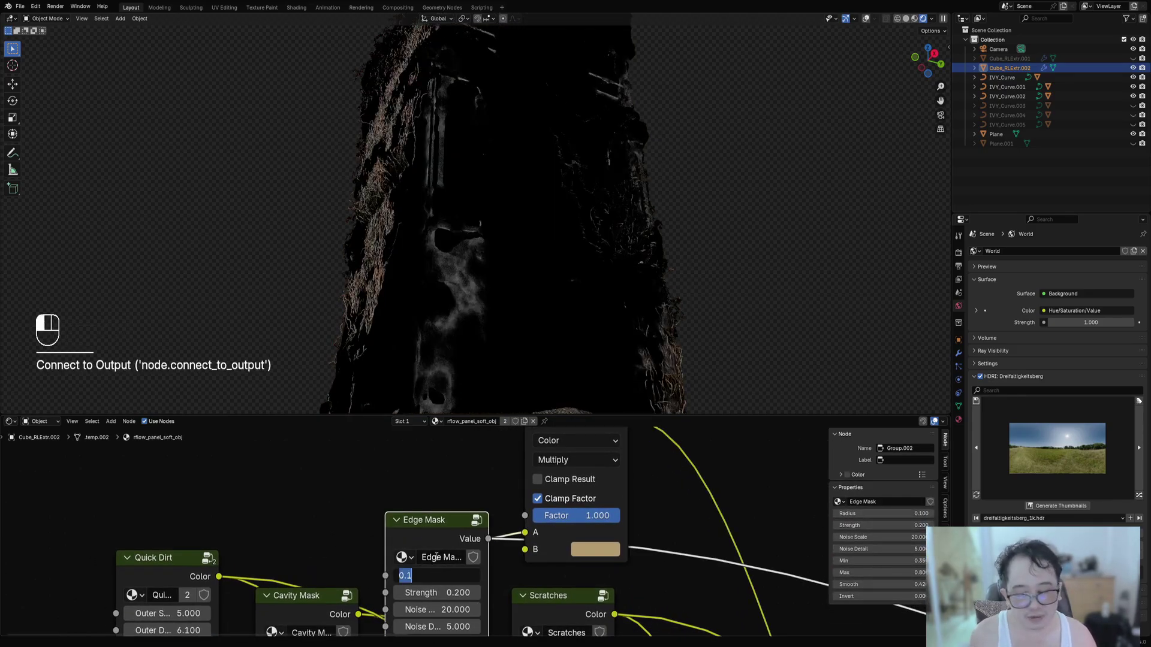
type("0.5")
key("Return")
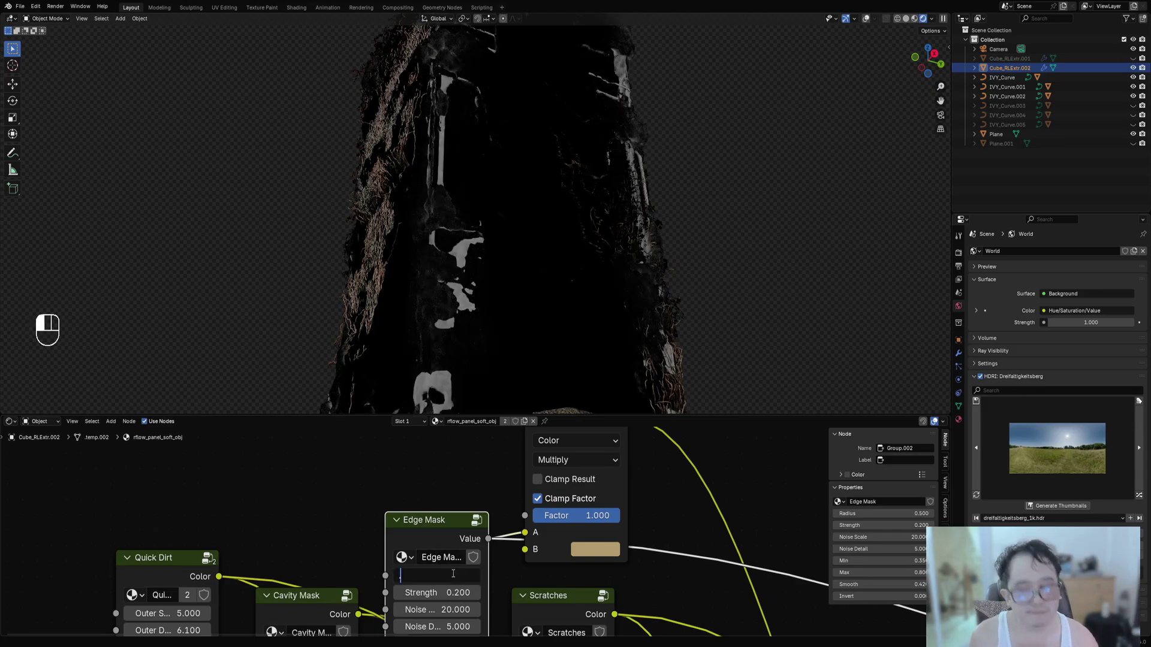
scroll(416, 233, "down", 5)
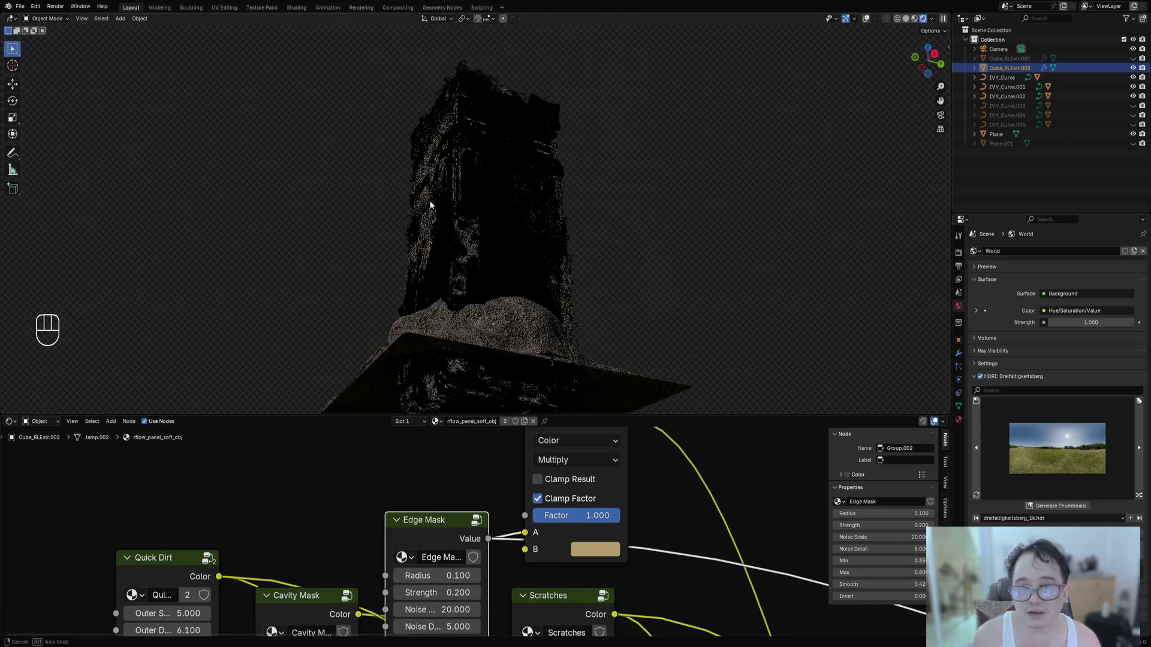
scroll(455, 497, "down", 2)
middle_click_drag(412, 535, 409, 531)
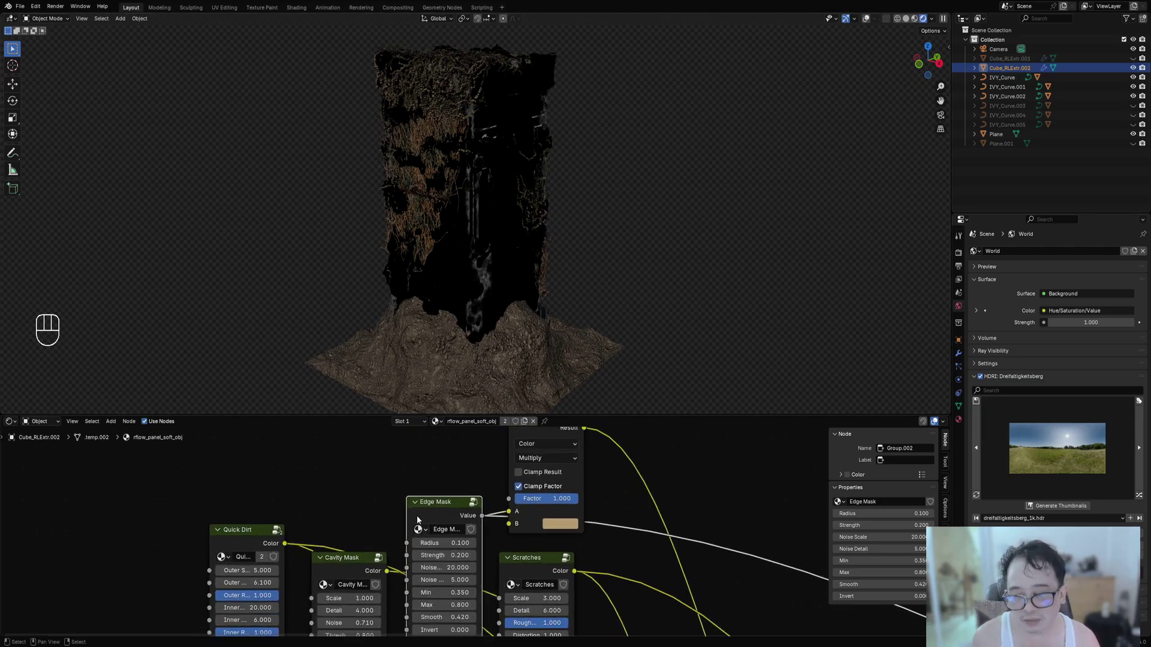
Reposition the Edge Mask and Quick Dirt nodes closer to the neighbouring mask nodes.
left_click_drag(419, 524, 420, 562)
middle_click_drag(420, 562, 414, 529)
left_click_drag(283, 508, 295, 513)
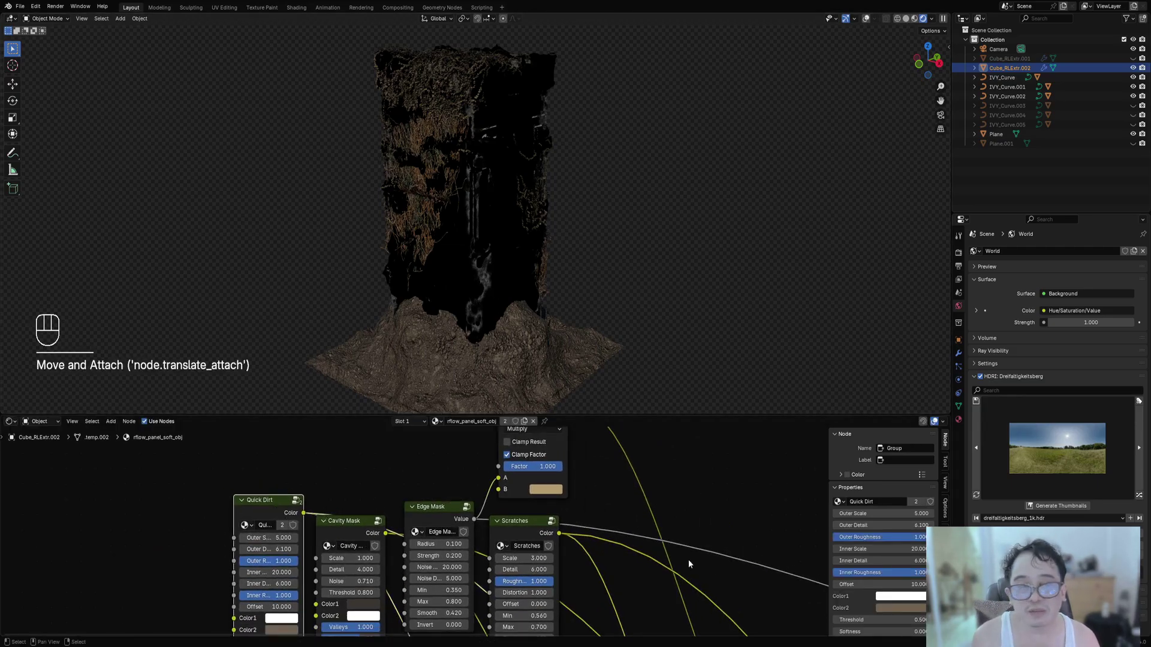
Reconnect the Principled BSDF to the Material Output and check the full tower material up close.
scroll(689, 564, "down", 3)
scroll(685, 538, "up", 2)
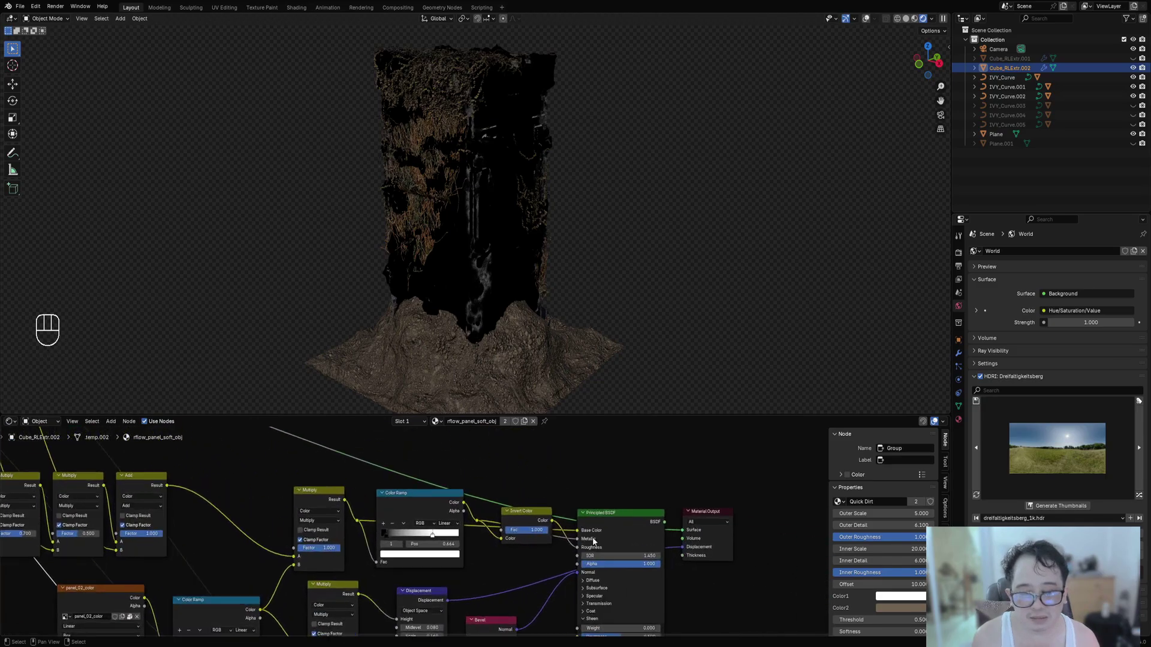
left_click(639, 522, "ctrl+shift")
scroll(630, 246, "up", 3)
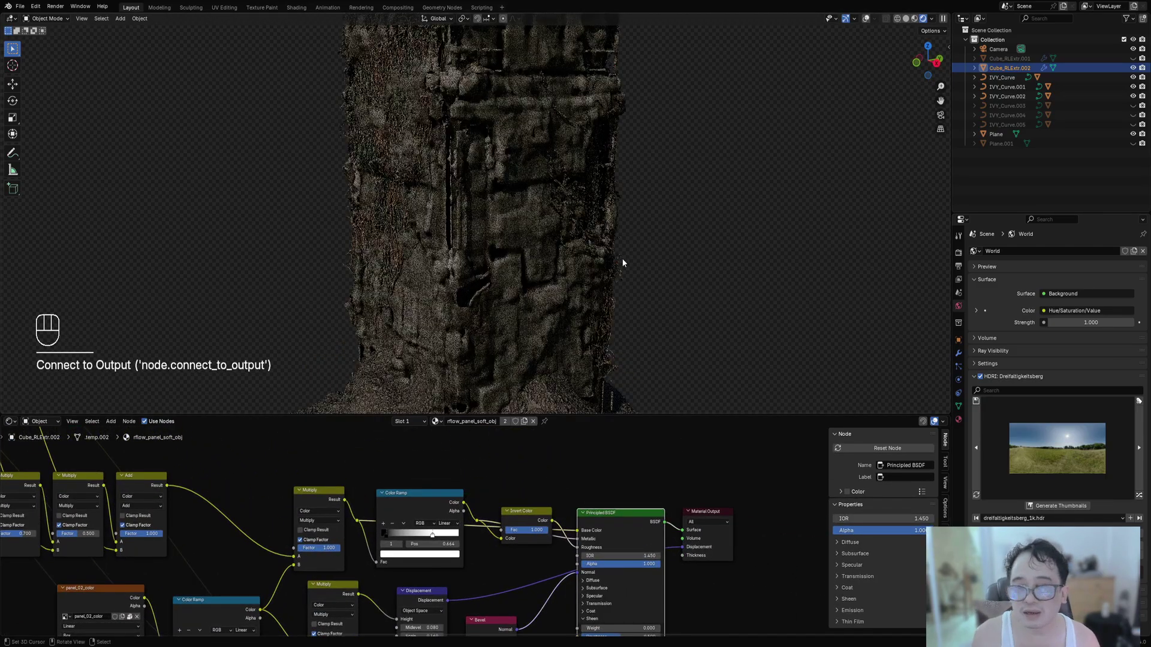
scroll(156, 541, "down", 2)
scroll(355, 510, "up", 2)
Try a reddish brown (#BB8D76) as the B color of the Edge Mask's Multiply node, and set it to a muted sandy tan.
middle_click_drag(355, 510, 556, 580)
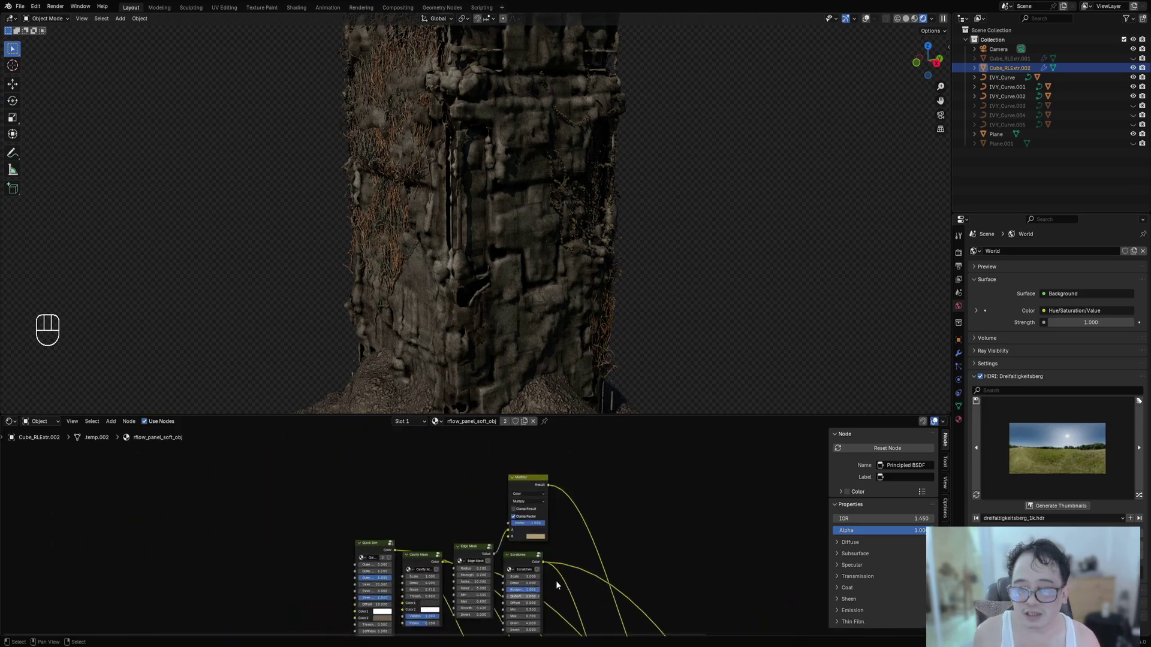
scroll(556, 580, "up", 4)
left_click(626, 542)
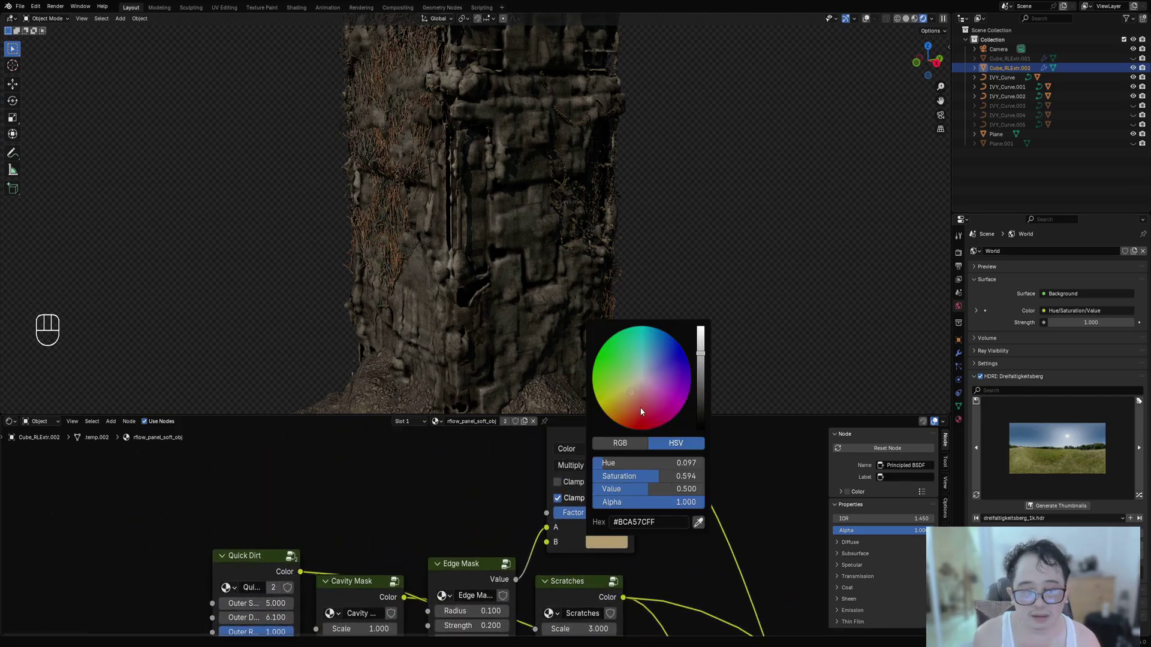
left_click(640, 410)
left_click(636, 388)
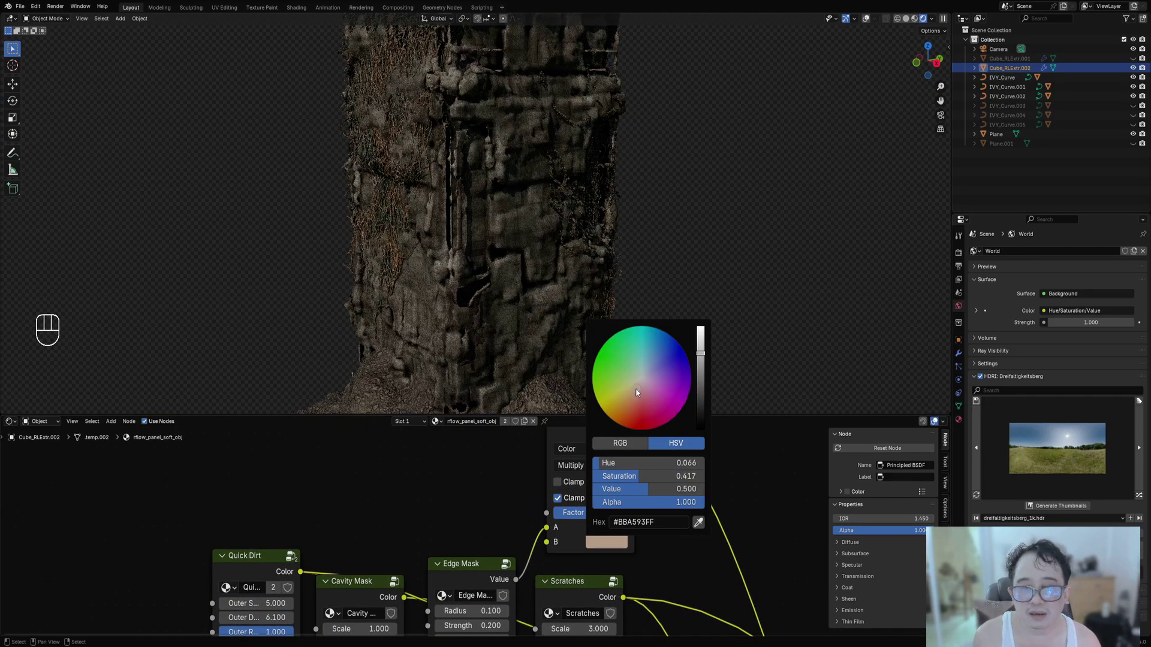
left_click(635, 393)
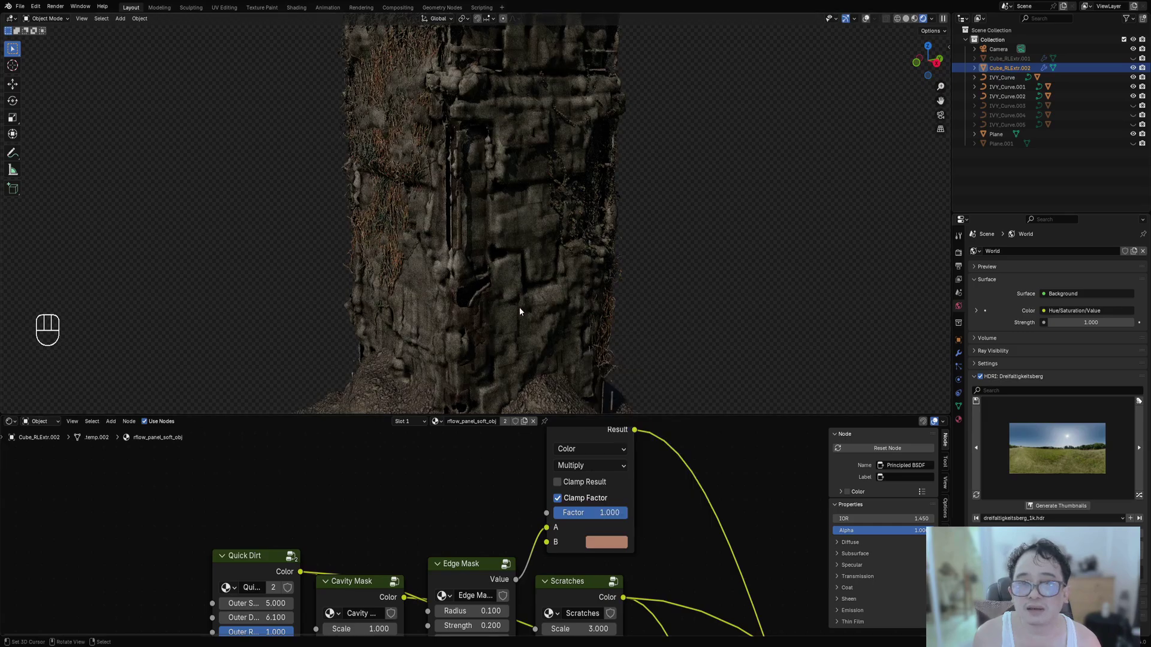
scroll(527, 293, "down", 5)
scroll(617, 538, "up", 2)
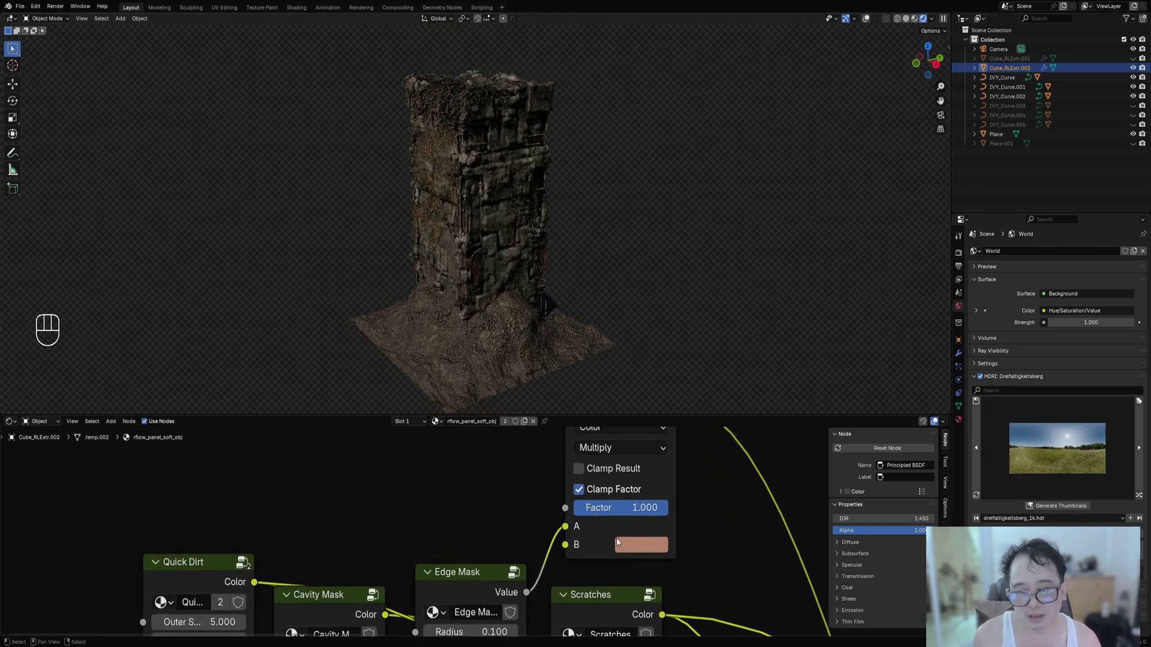
left_click(633, 544)
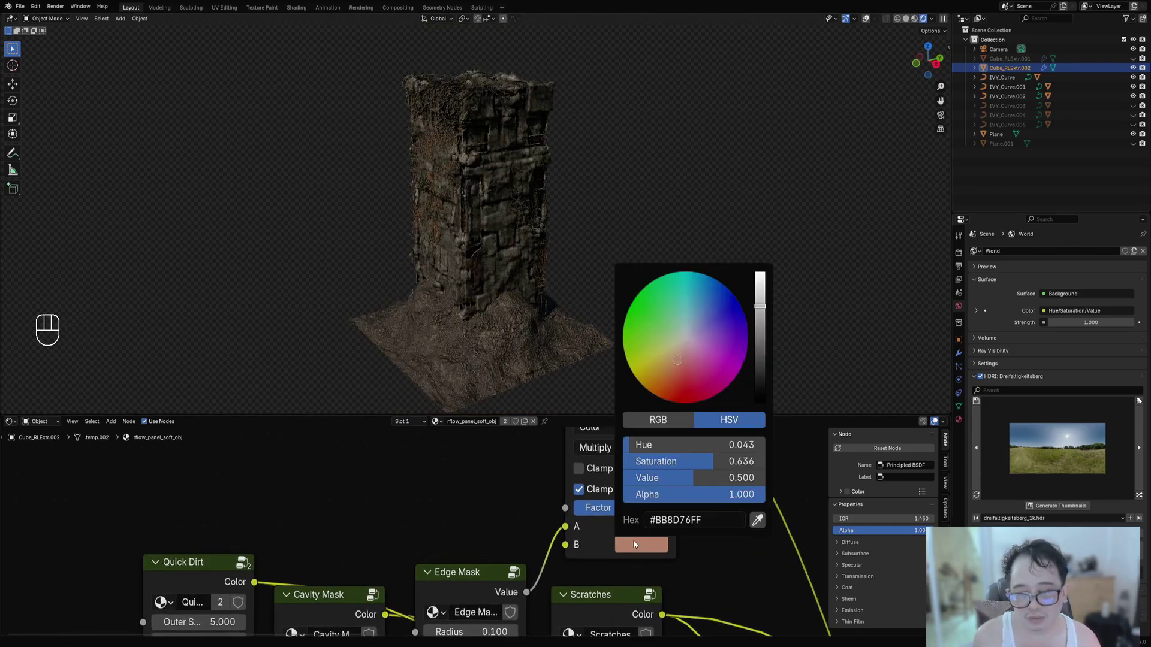
left_click(675, 351)
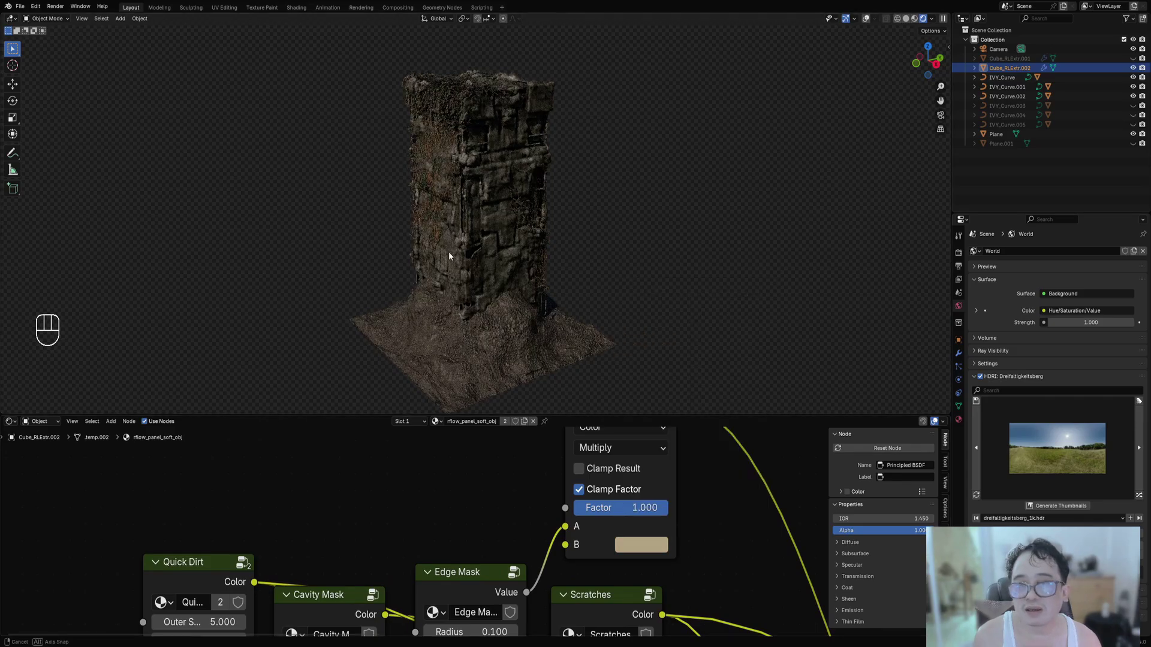
Maximize the 3D viewport and examine the rendered ivy-covered tower and its ground from several sides and distances.
key("ctrl+space")
middle_click_drag(728, 447, 695, 386)
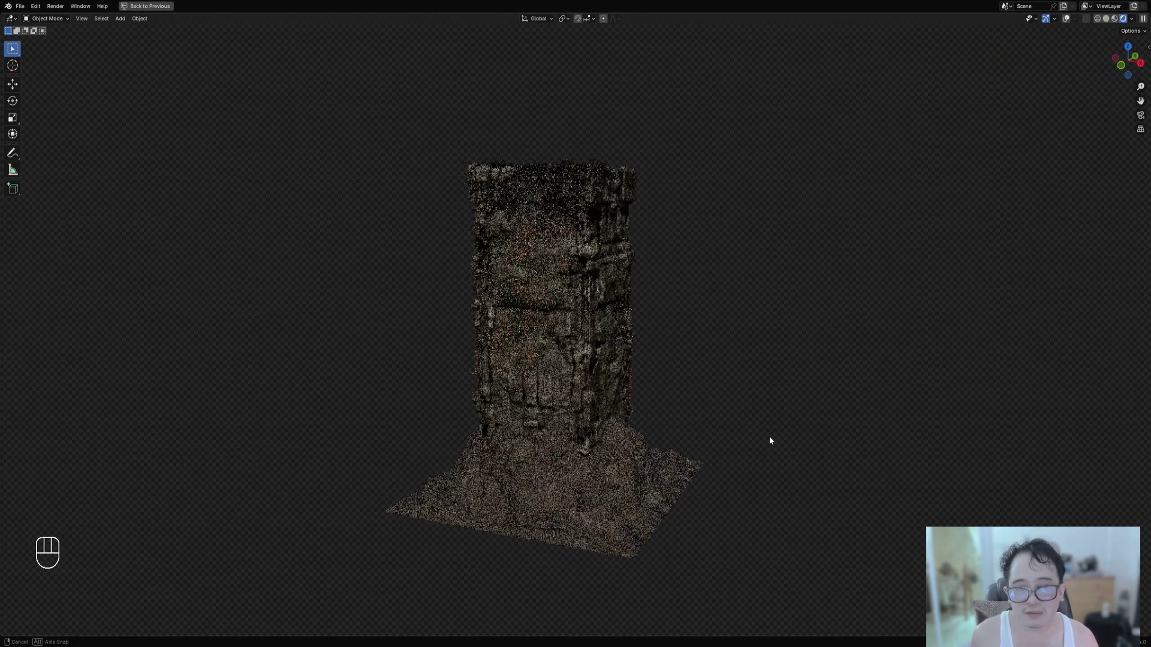
mouse_move(768, 442)
middle_mouse_down()
mouse_move(760, 449)
mouse_move(755, 426)
mouse_move(754, 438)
middle_mouse_up()
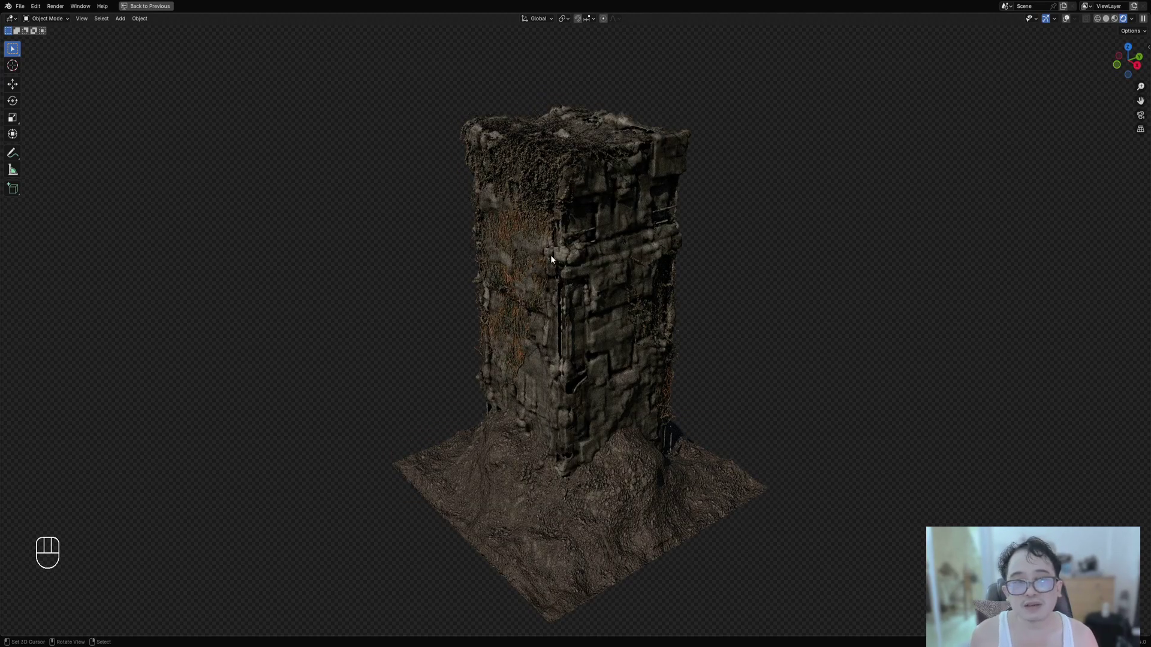
middle_click_drag(552, 258, 647, 244)
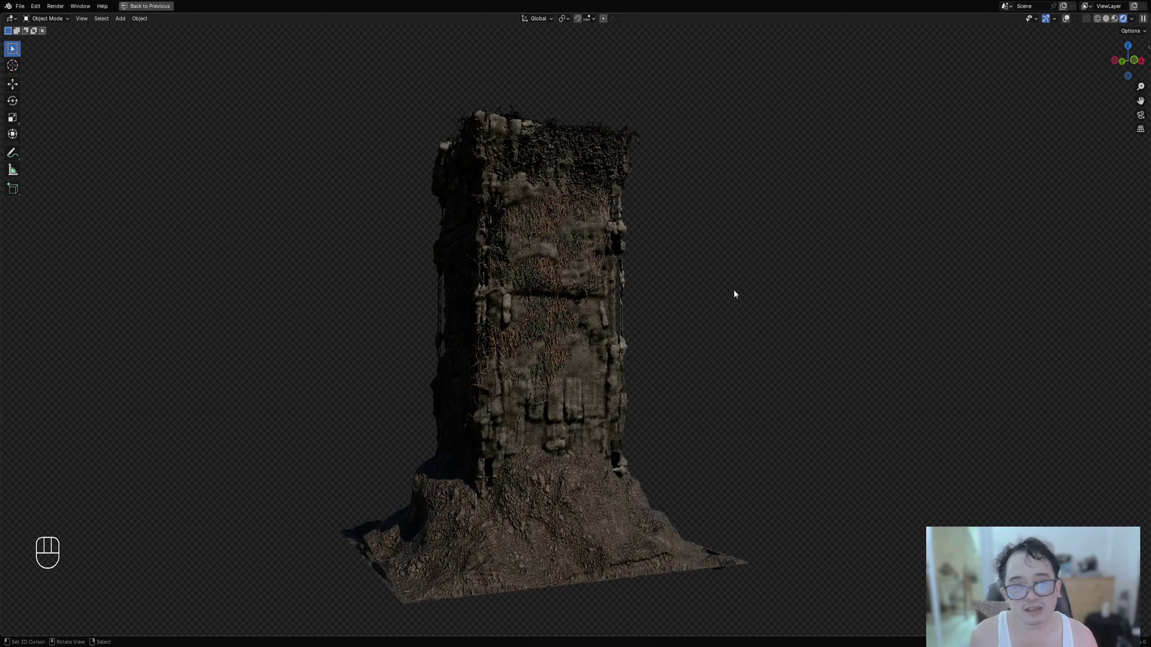
middle_click_drag(735, 294, 713, 330)
key("shift+a")
key("Escape")
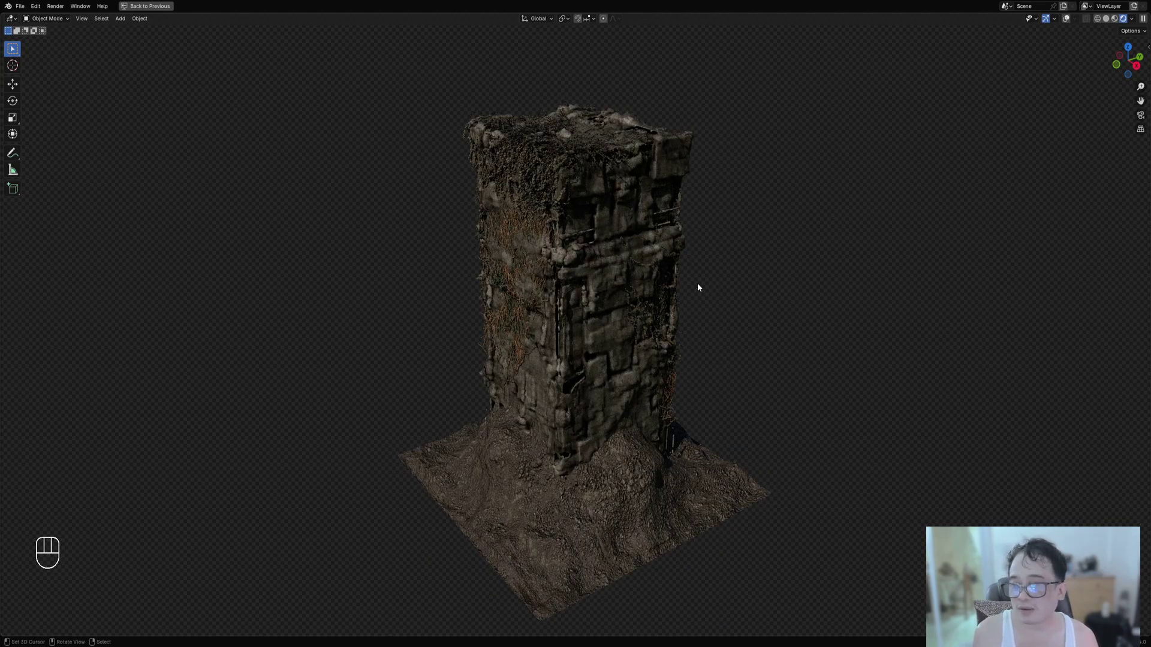
middle_click_drag(517, 324, 361, 282)
middle_click_drag(624, 282, 627, 255)
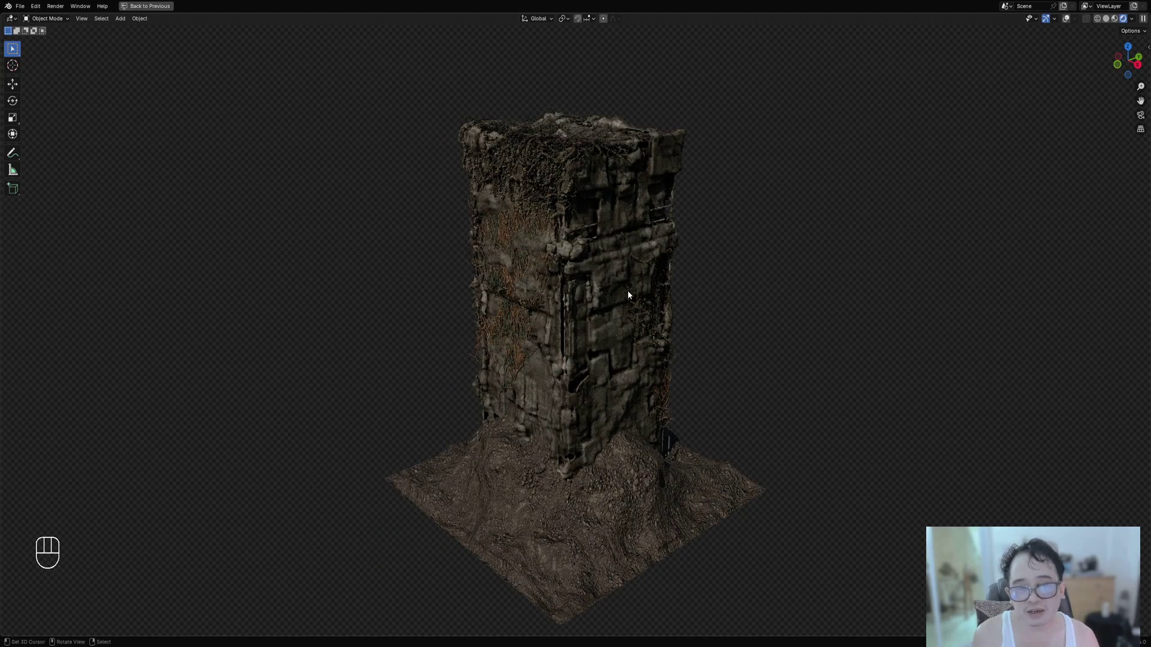
middle_click_drag(621, 295, 577, 308)
scroll(577, 307, "down", 2)
middle_click_drag(674, 319, 772, 326)
middle_click_drag(888, 321, 685, 331)
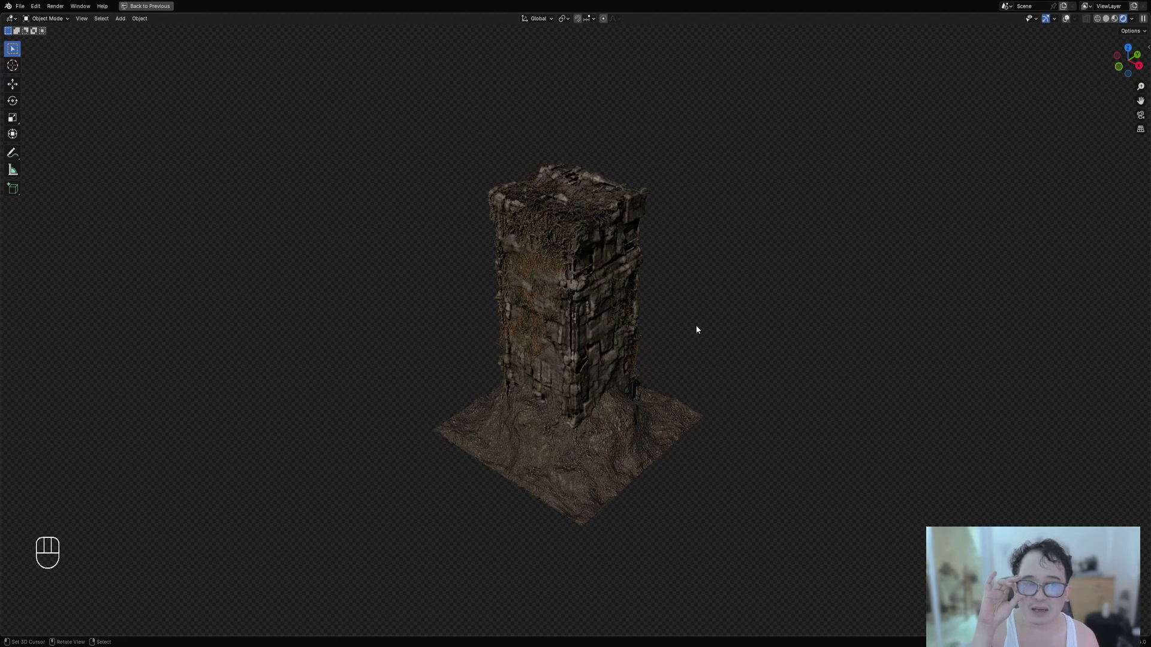
scroll(697, 329, "up", 2)
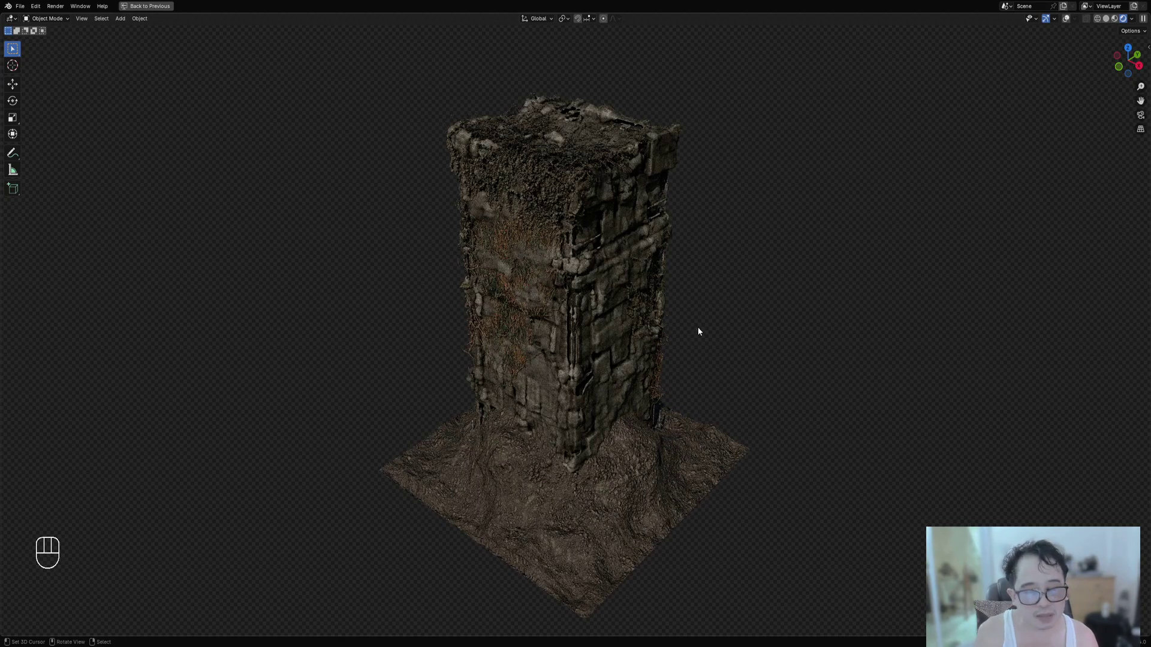
middle_click_drag(696, 329, 639, 351)
middle_click_drag(620, 270, 673, 321, "shift")
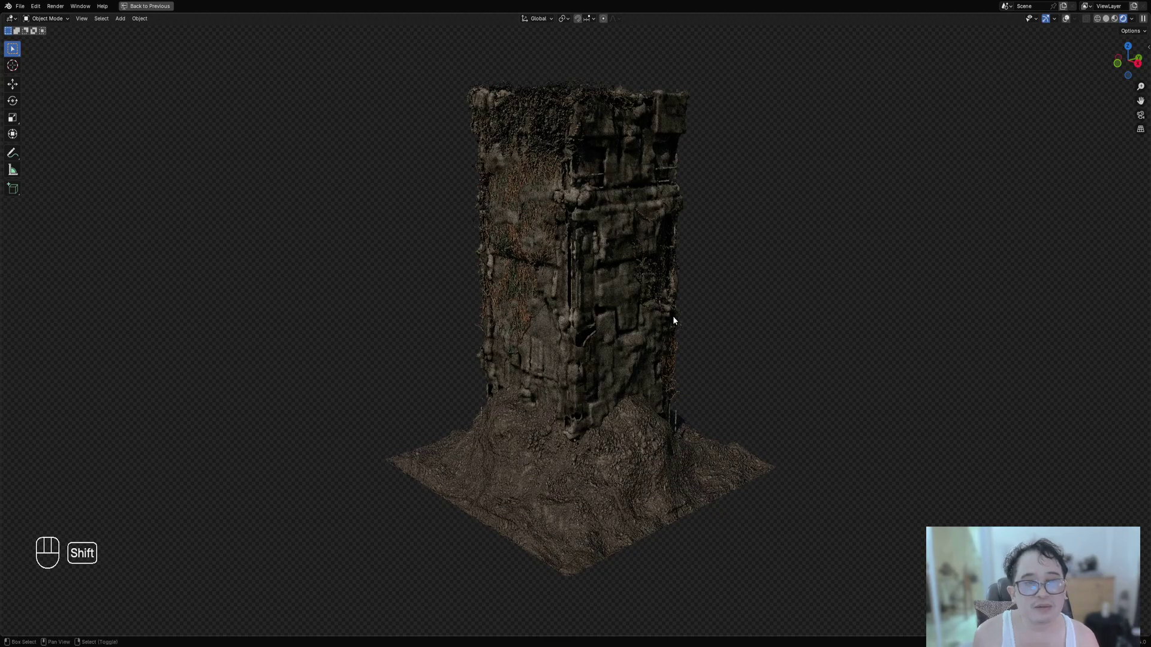